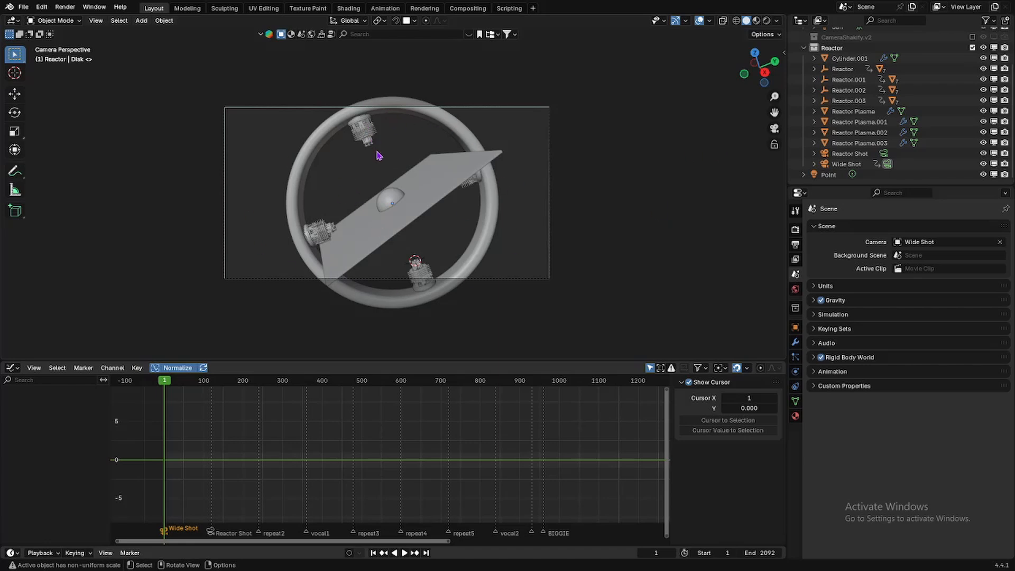
- Fit the whole camera frame in the view and take Blender out of fullscreen
scroll(460, 212, up, 4)
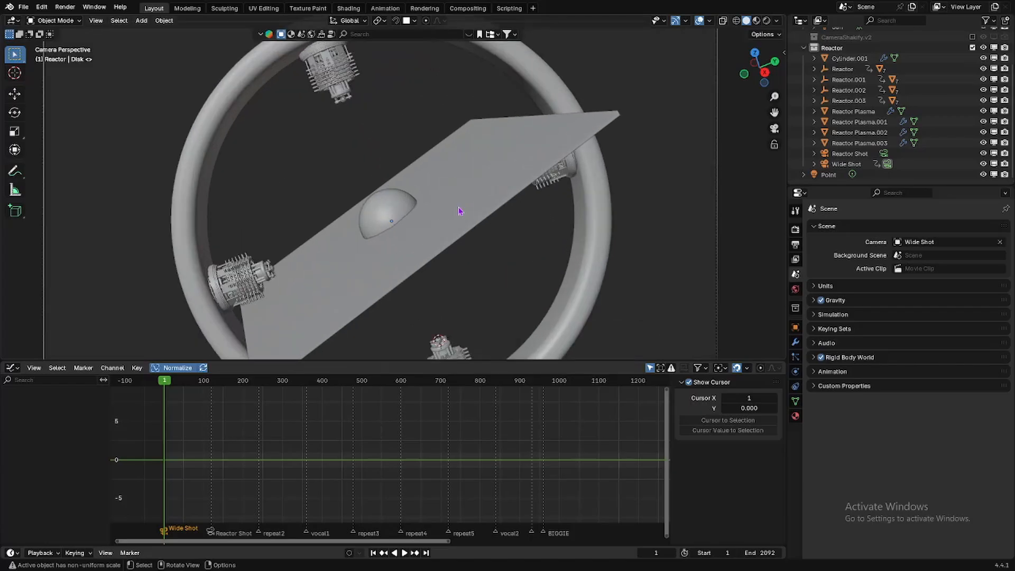
key(Home)
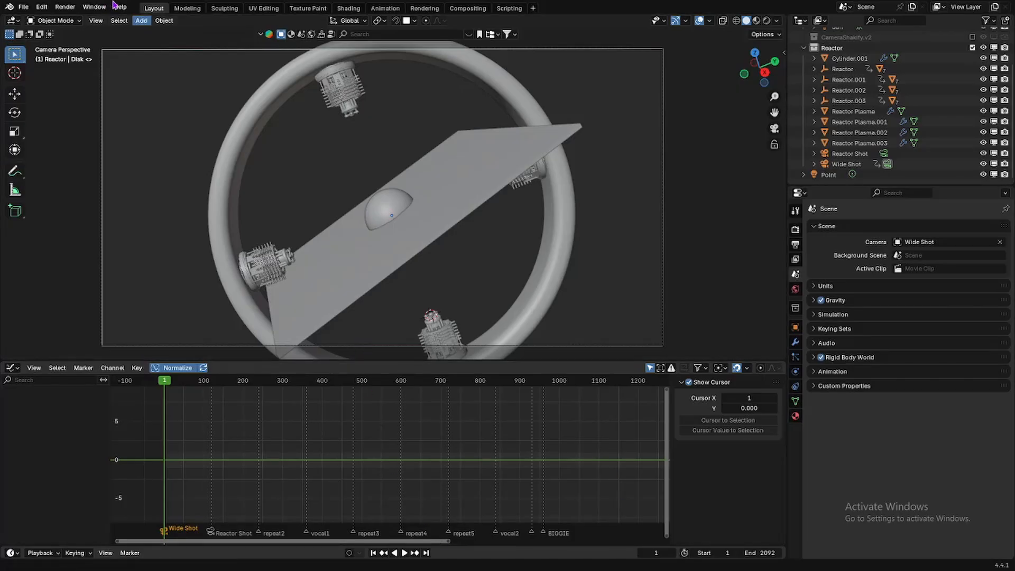
click(94, 6)
click(121, 43)
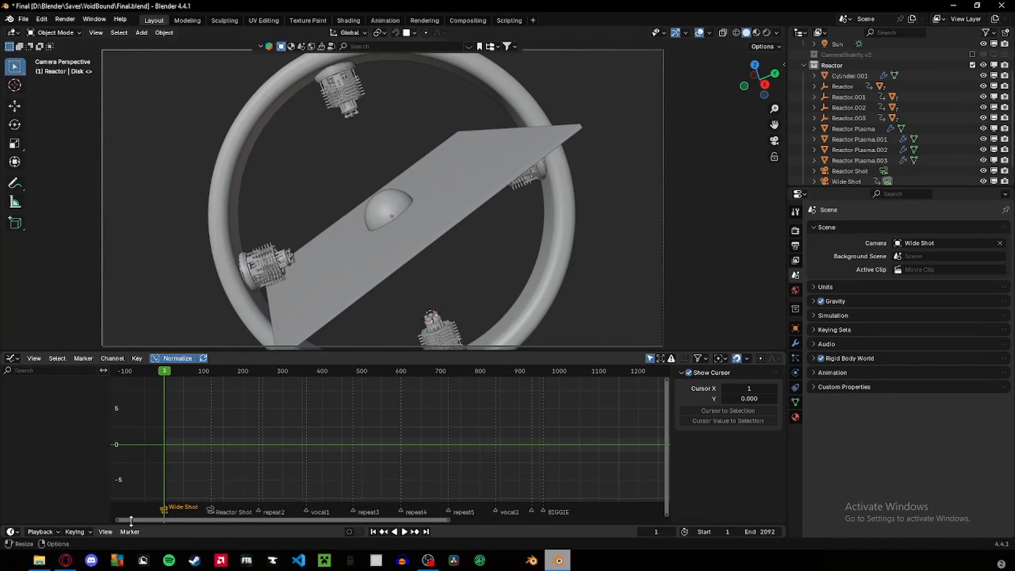
- Glance at the web browser and screen recorder from the taskbar, then return to Blender
click(66, 561)
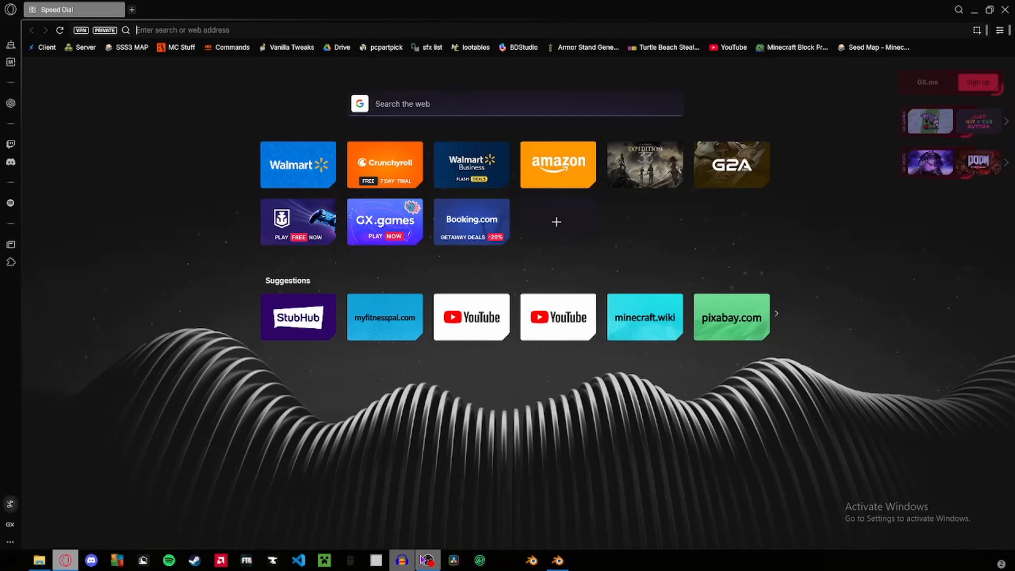
click(428, 560)
click(558, 560)
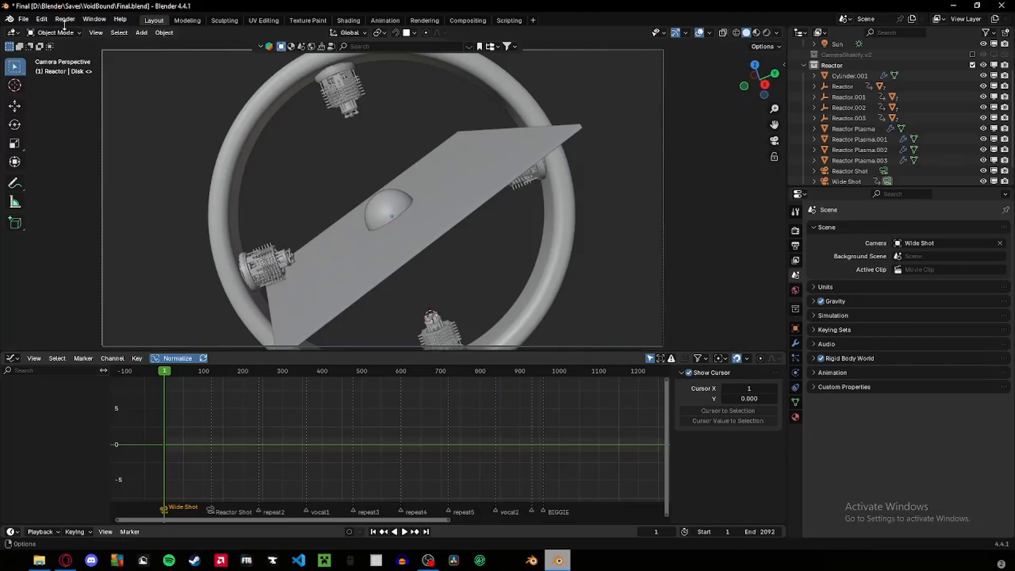
click(23, 18)
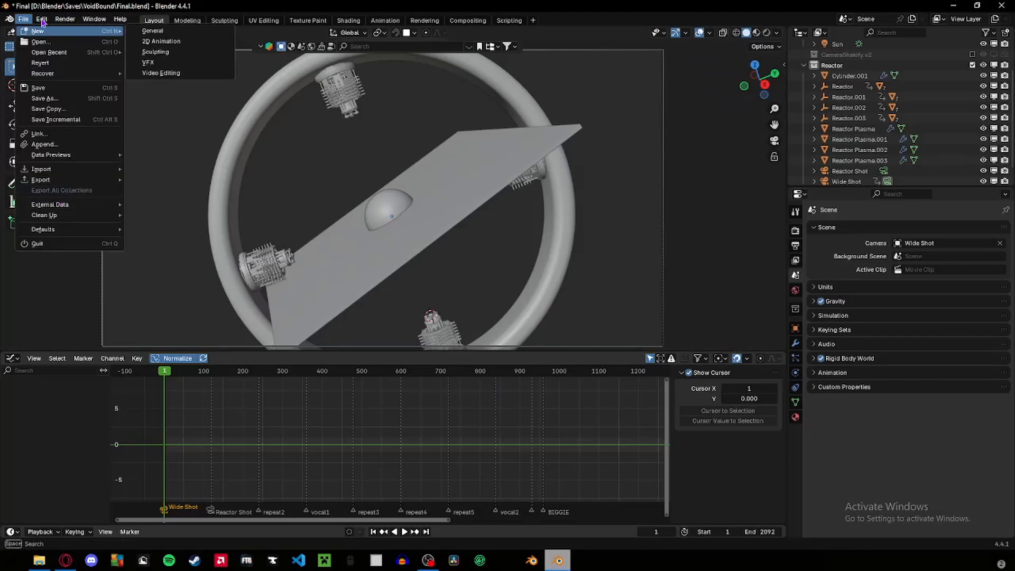
- In Preferences > System, change the Sound Audio Device from WASAPI to OpenAL - OpenAL Soft, then close Preferences
click(41, 18)
click(77, 155)
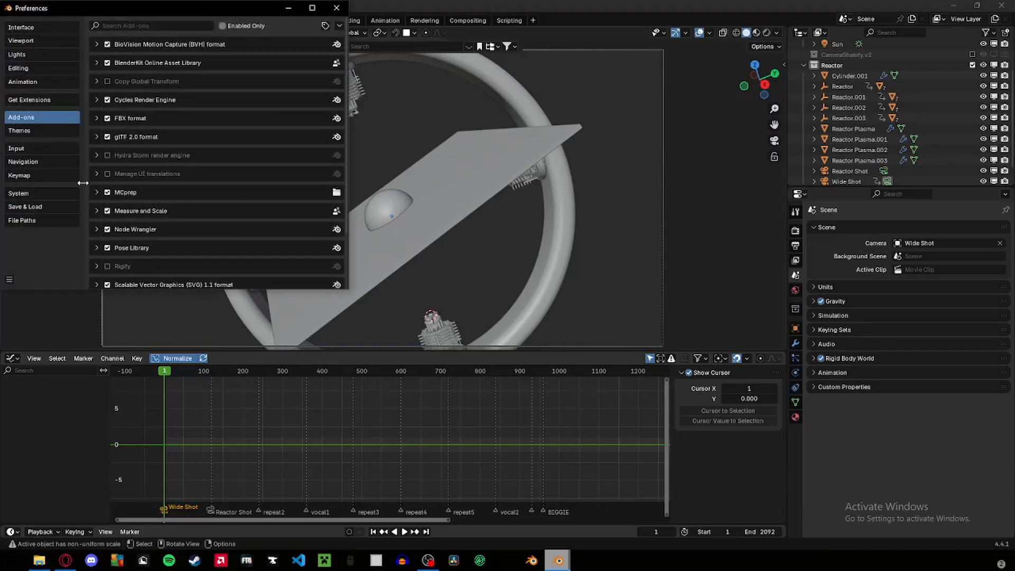
click(48, 196)
scroll(166, 191, down, 5)
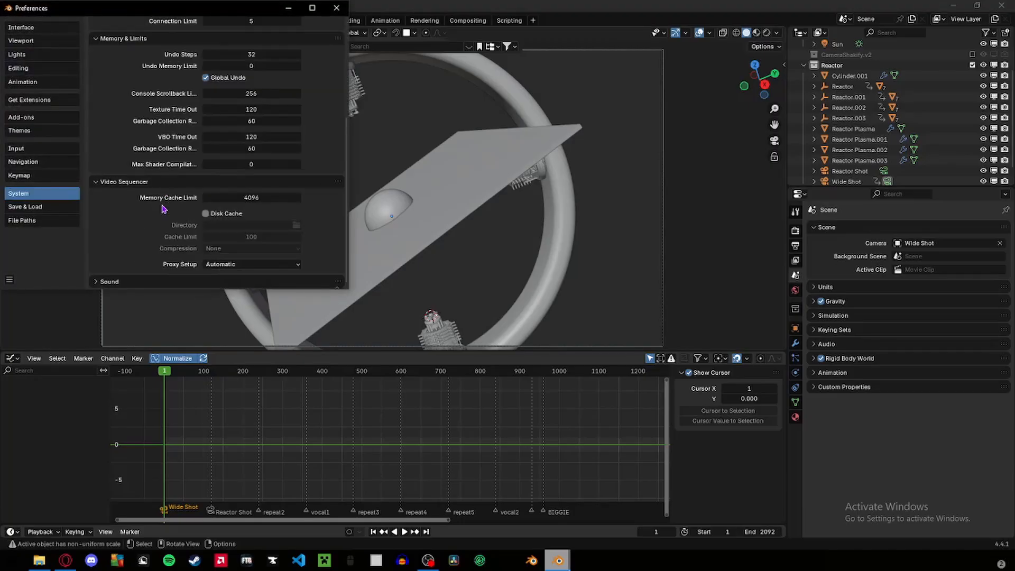
scroll(158, 273, down, 2)
click(233, 234)
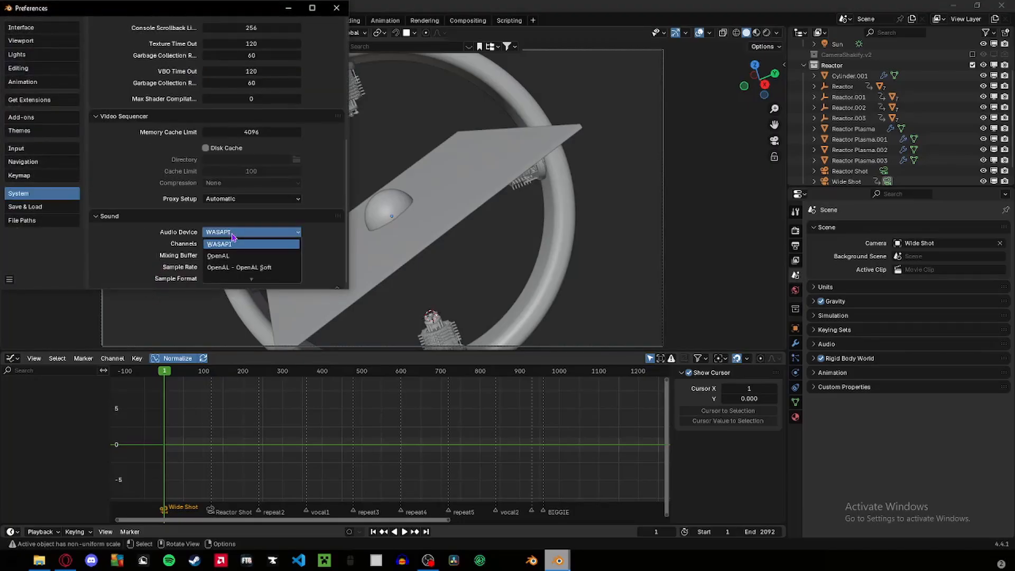
click(236, 270)
click(180, 313)
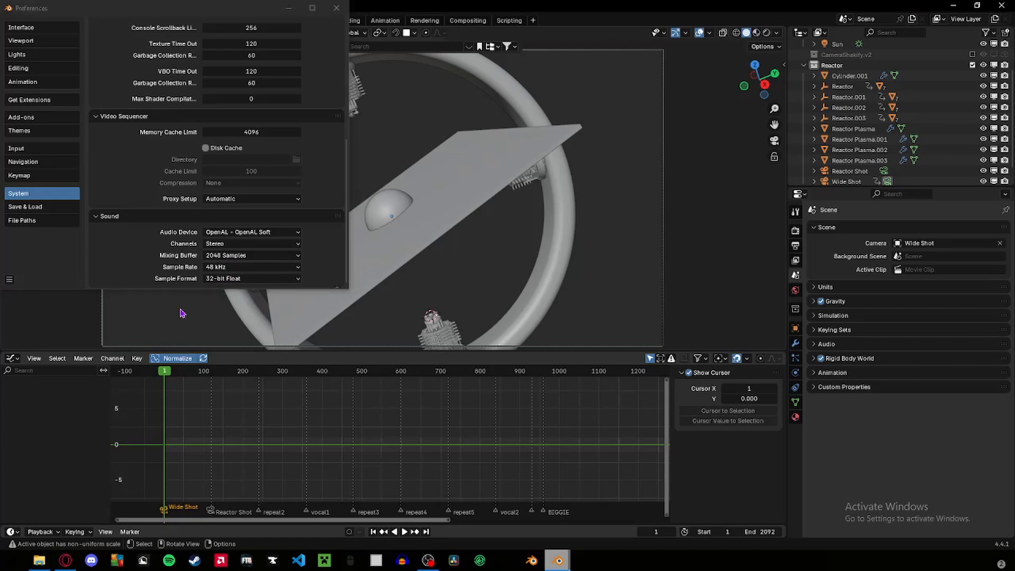
click(336, 8)
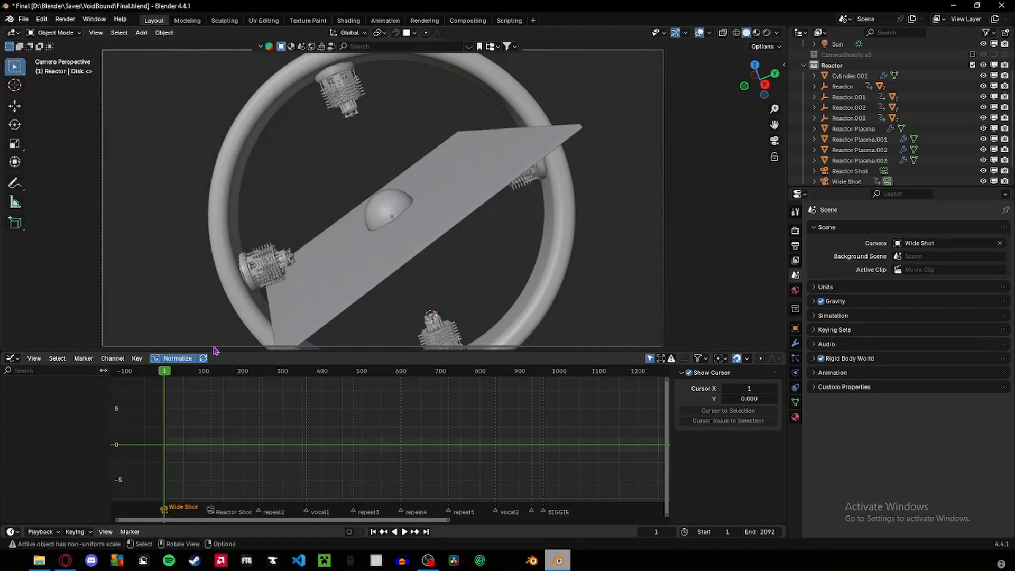
key(space)
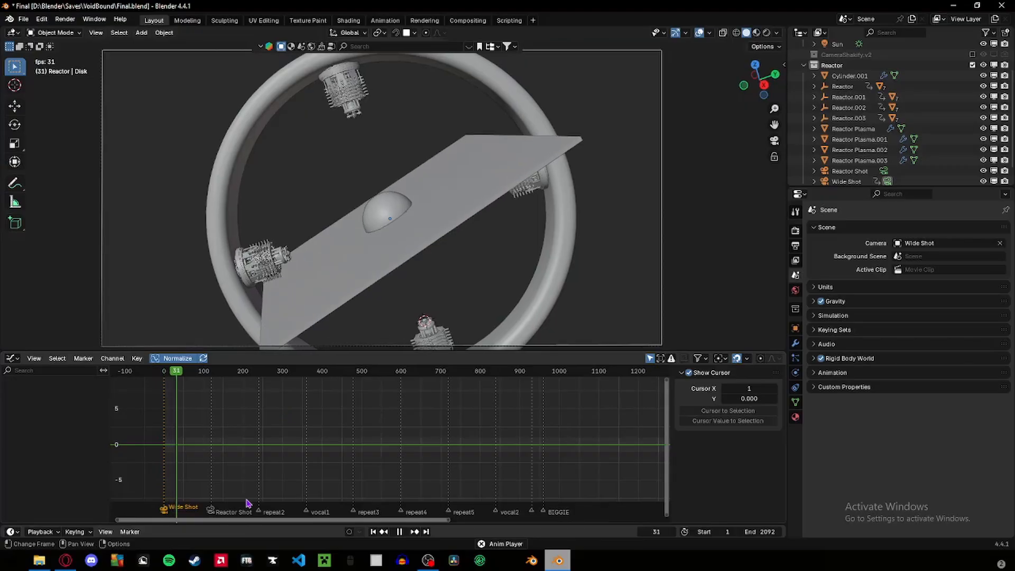
click(428, 561)
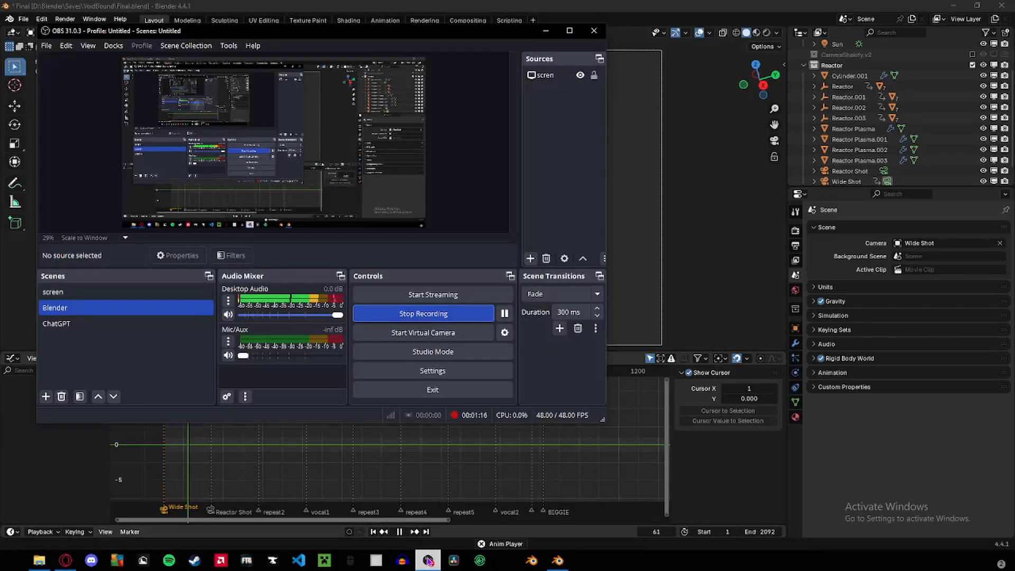
click(701, 496)
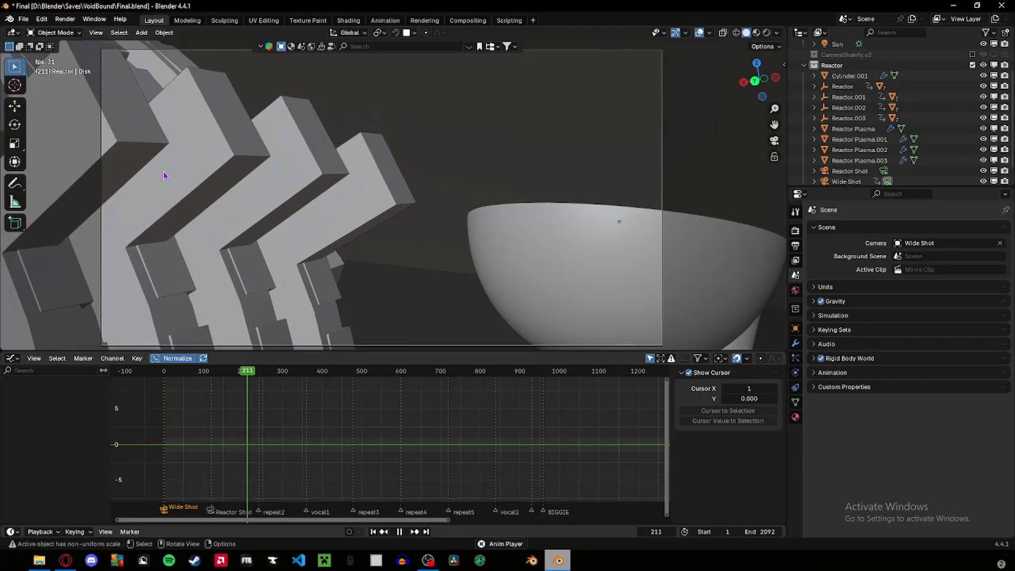
key(space)
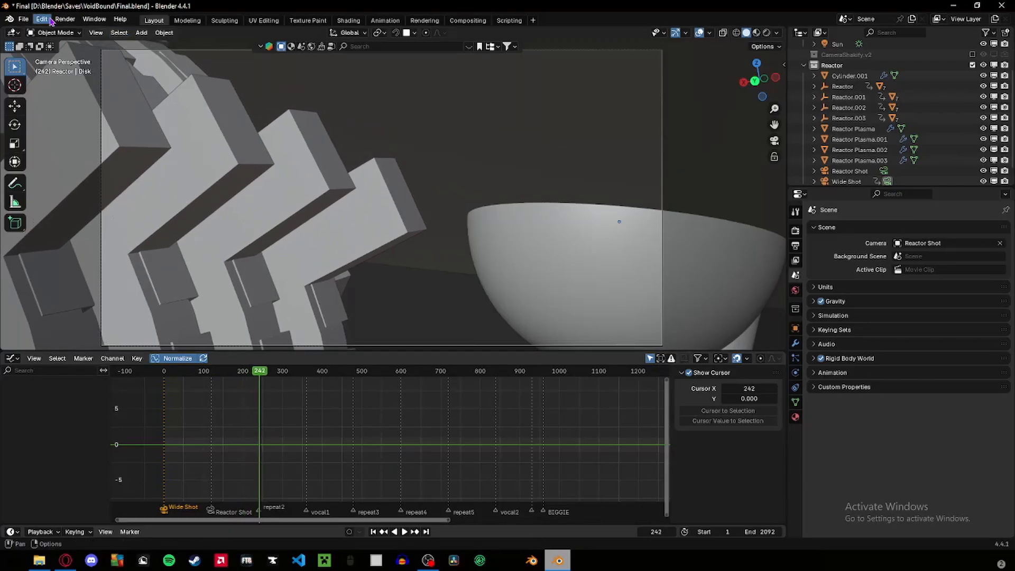
click(41, 19)
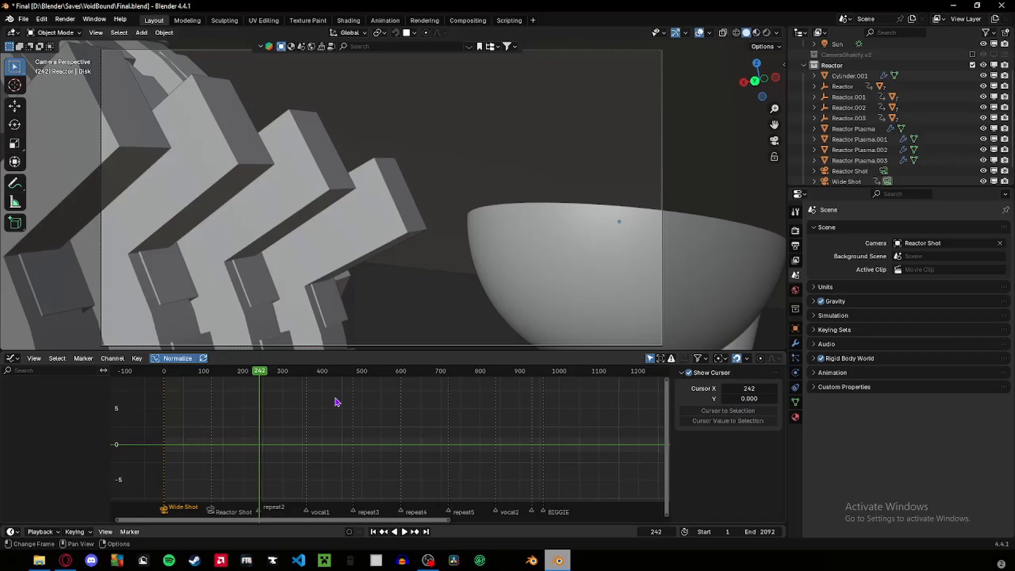
key(shift+Left)
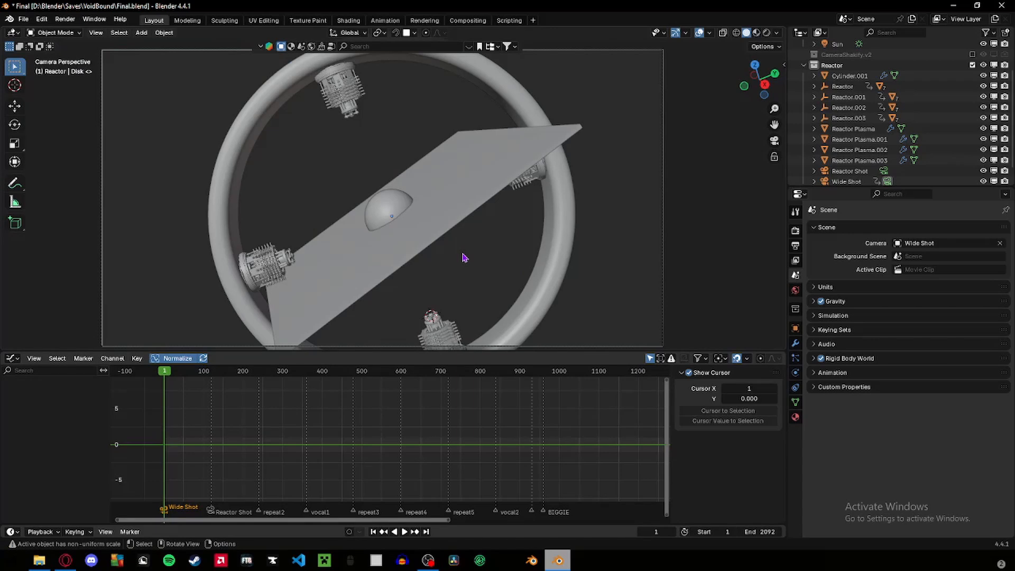
- Orbit out of camera view, drop viewport Max Samples from 4 to 1, and switch to Rendered shading
scroll(338, 222, down, 1)
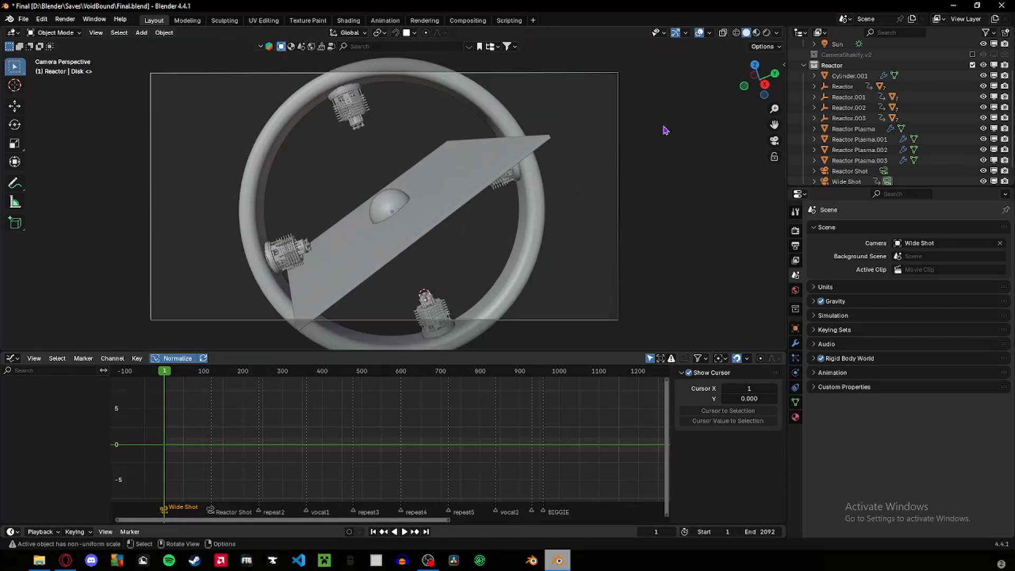
drag(755, 80, 763, 86)
click(795, 231)
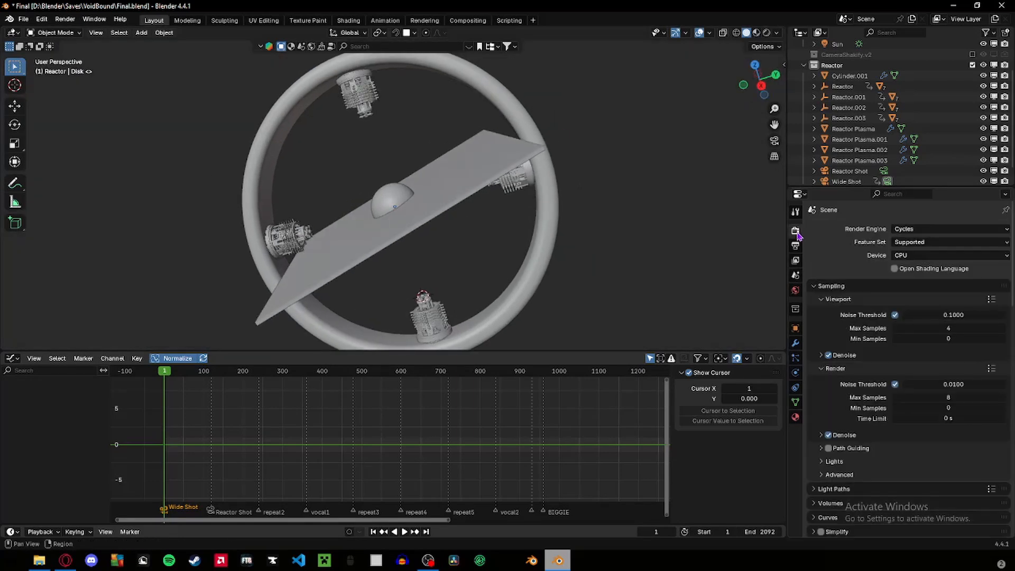
click(893, 330)
click(893, 330)
click(893, 330)
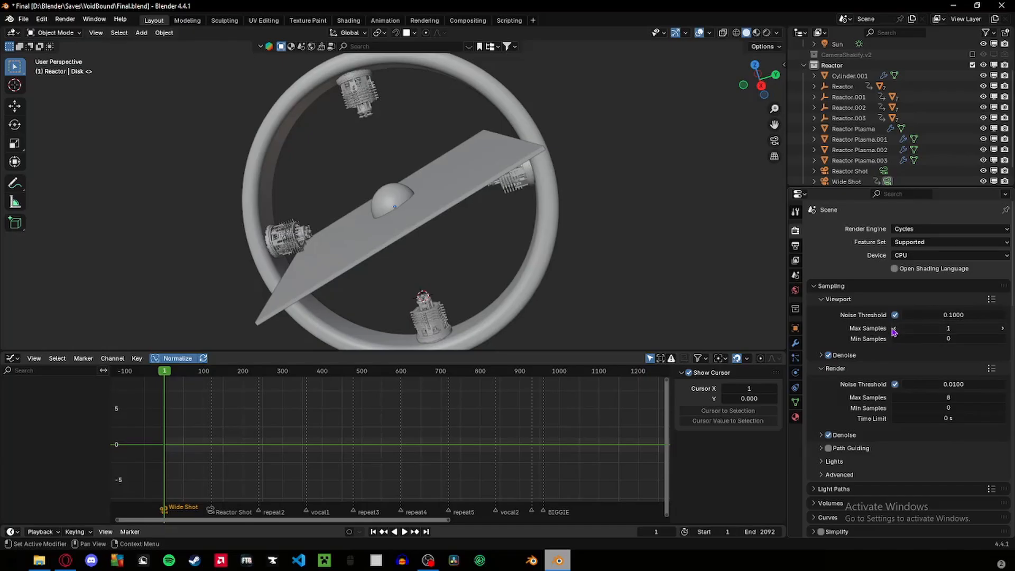
click(767, 33)
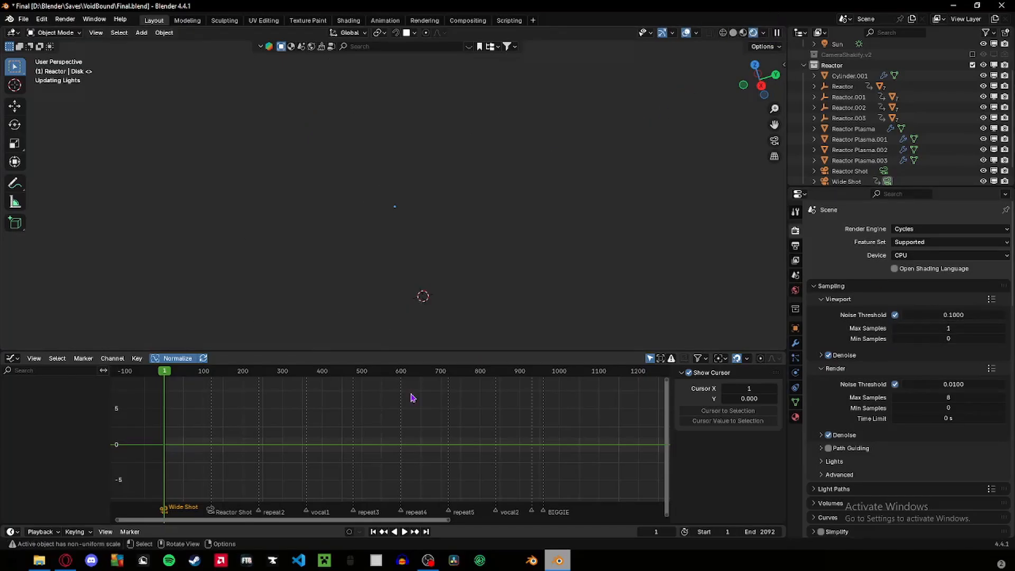
- Turn on the AMD performance metrics overlay with Alt+R and minimise the monitor
key(alt+r)
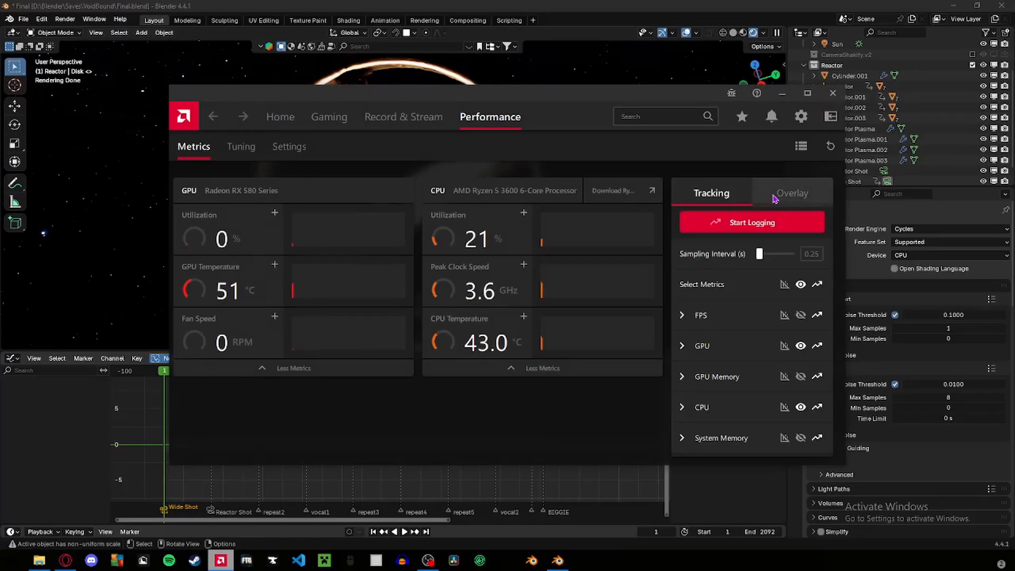
click(776, 199)
click(794, 224)
click(786, 94)
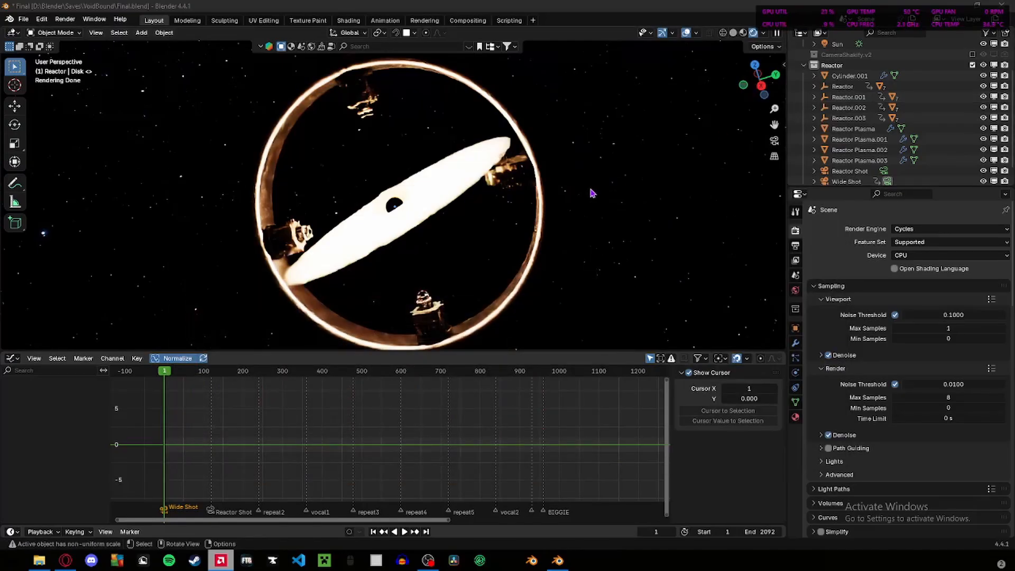
- Orbit the rendered reactor, inspect the Point light's Light settings, then select the plasma Disk
scroll(628, 165, up, 1)
drag(770, 73, 767, 82)
scroll(840, 153, down, 2)
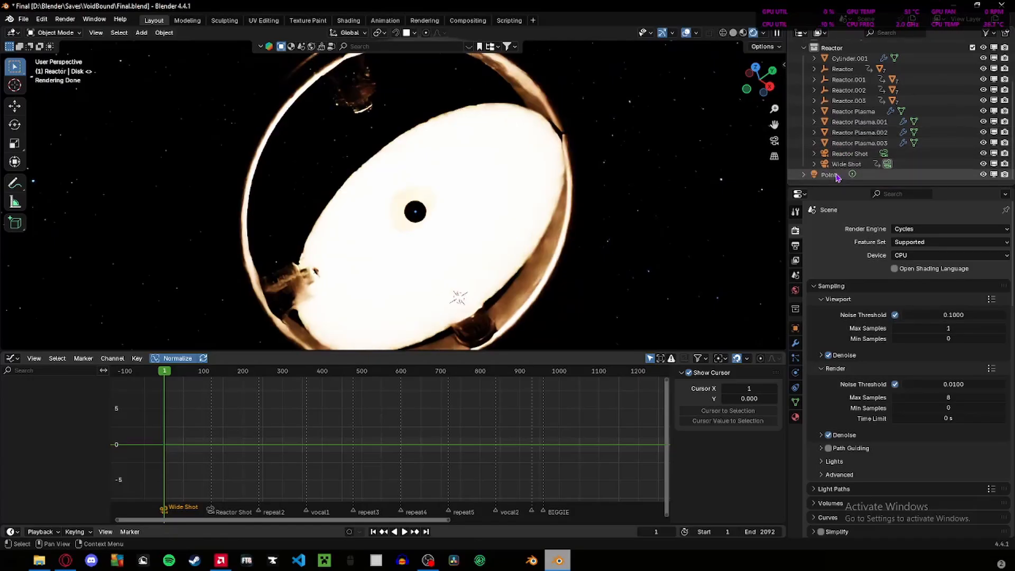
click(836, 175)
click(795, 372)
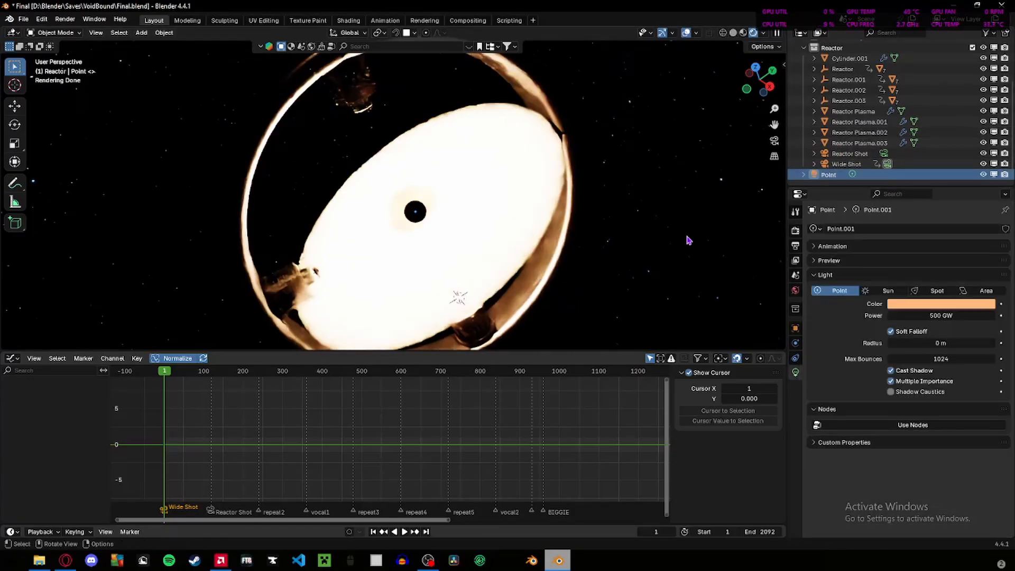
drag(765, 78, 763, 84)
click(501, 188)
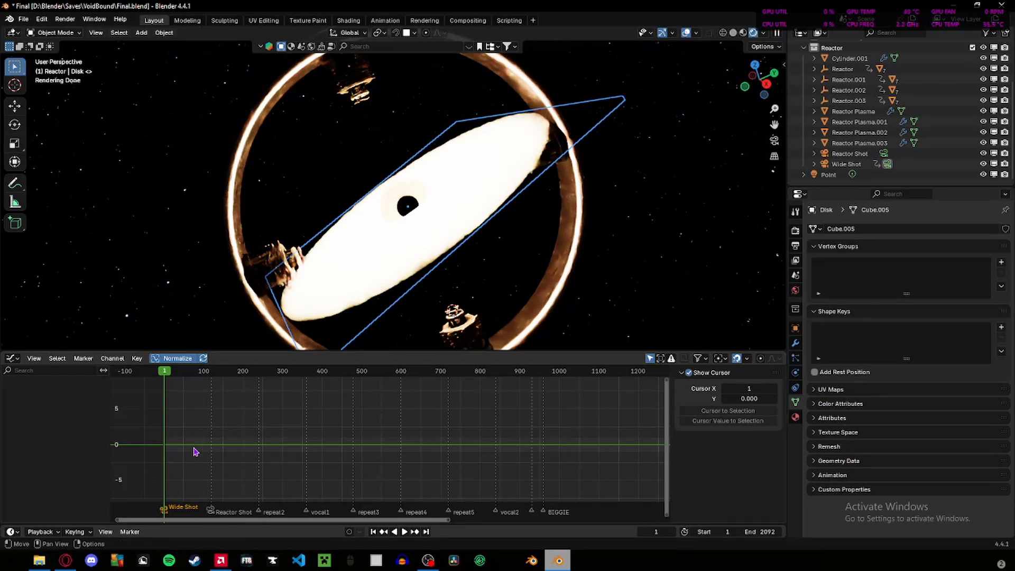
- Visit frame 179, look through the scene camera, move to frame 282, and switch to Solid shading
click(235, 373)
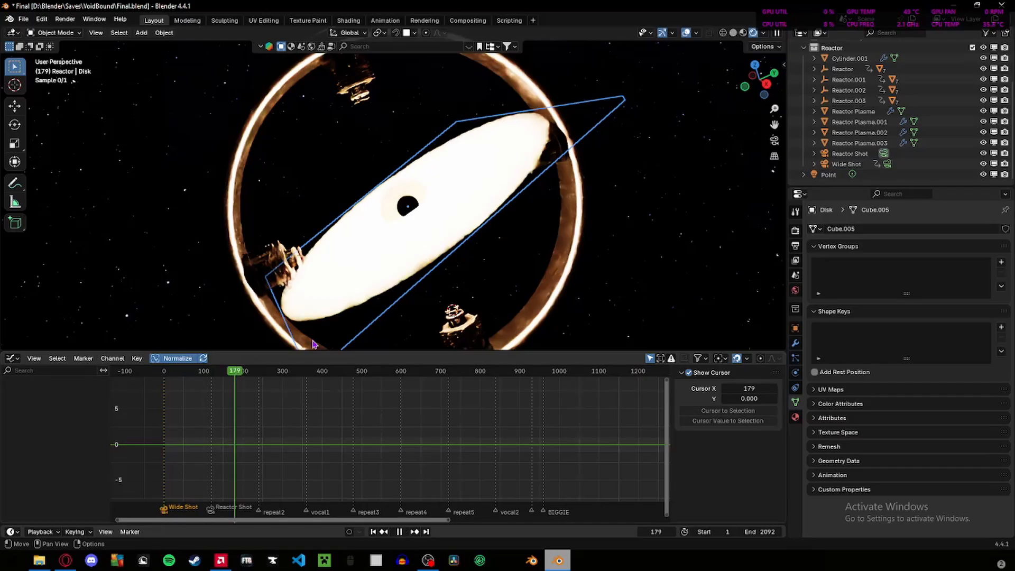
click(774, 142)
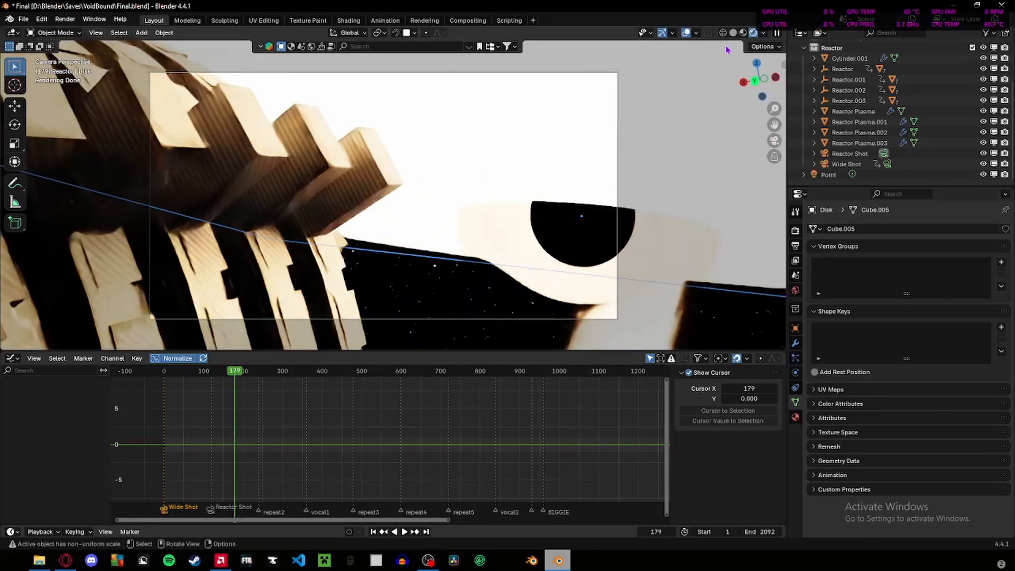
click(275, 372)
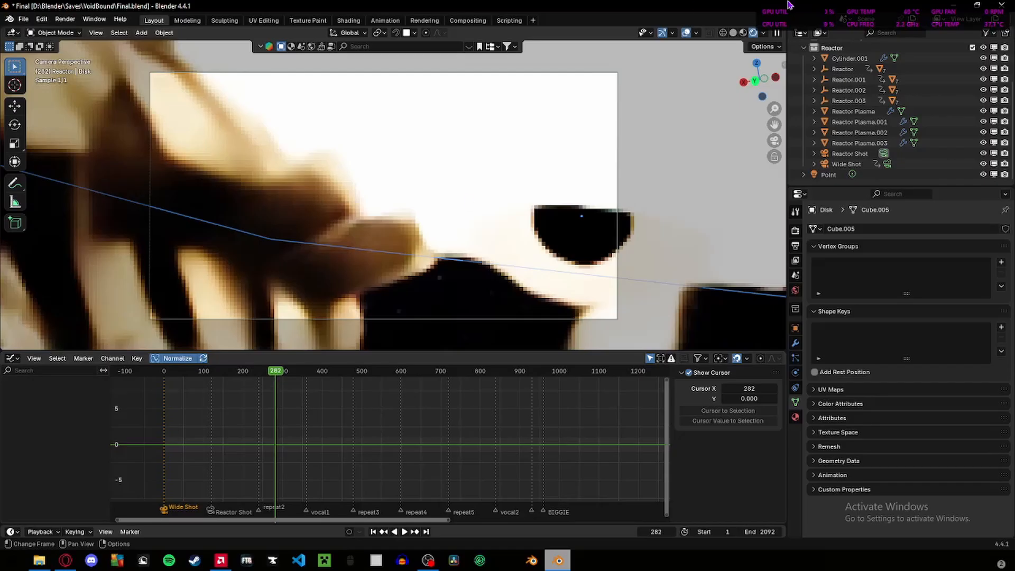
click(733, 32)
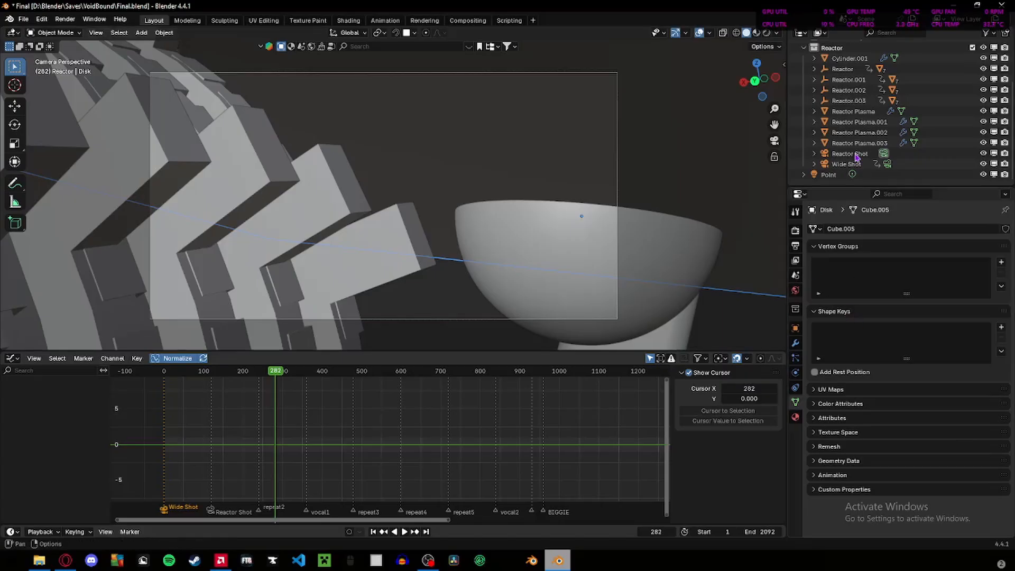
- Make the Point light active and show its Object Properties scrolled to the Light and Shadow Linking options
click(829, 175)
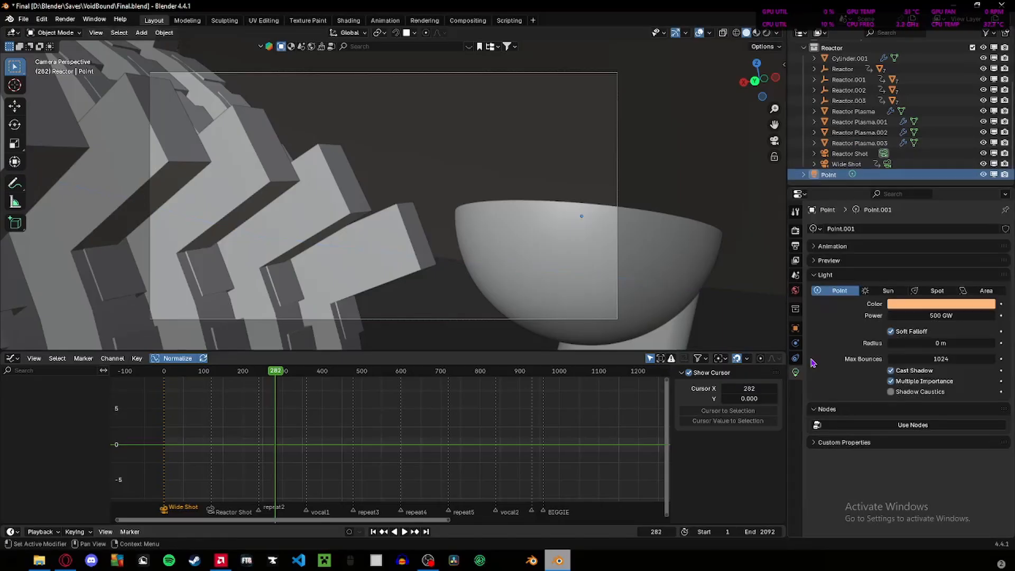
click(795, 327)
scroll(873, 383, down, 5)
scroll(873, 382, down, 3)
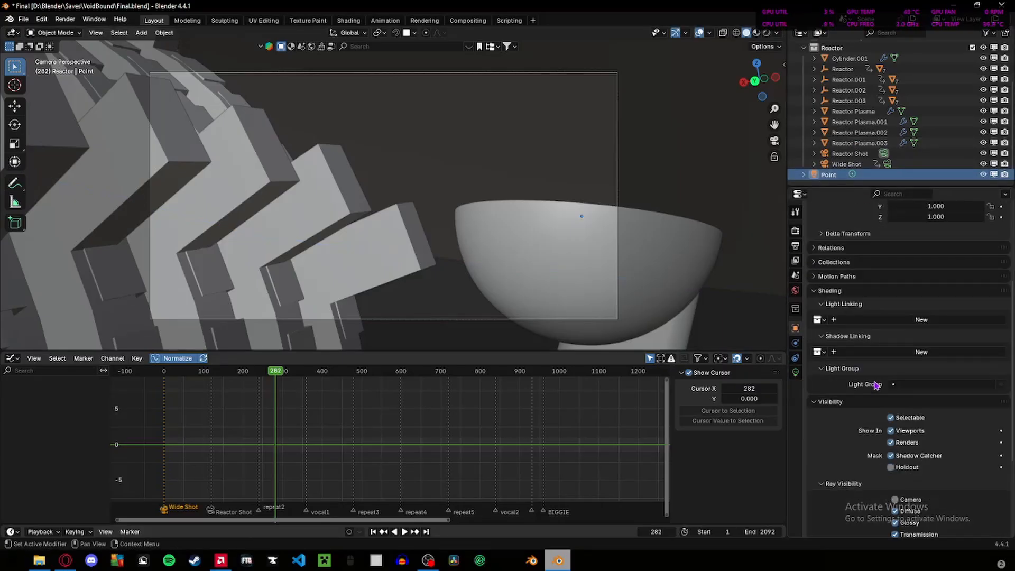
scroll(863, 381, up, 1)
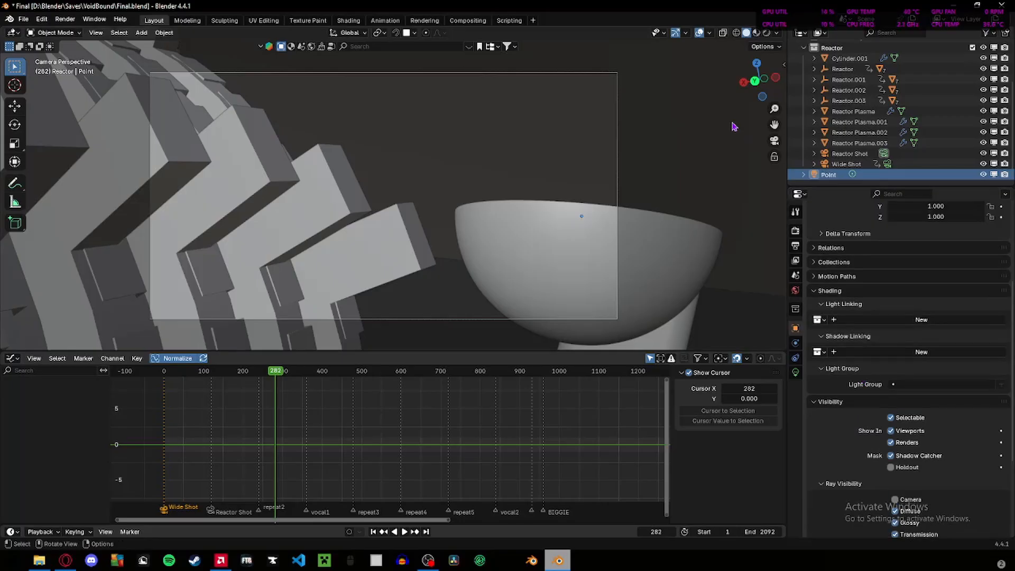
drag(761, 84, 711, 88)
scroll(592, 194, down, 5)
scroll(591, 194, down, 3)
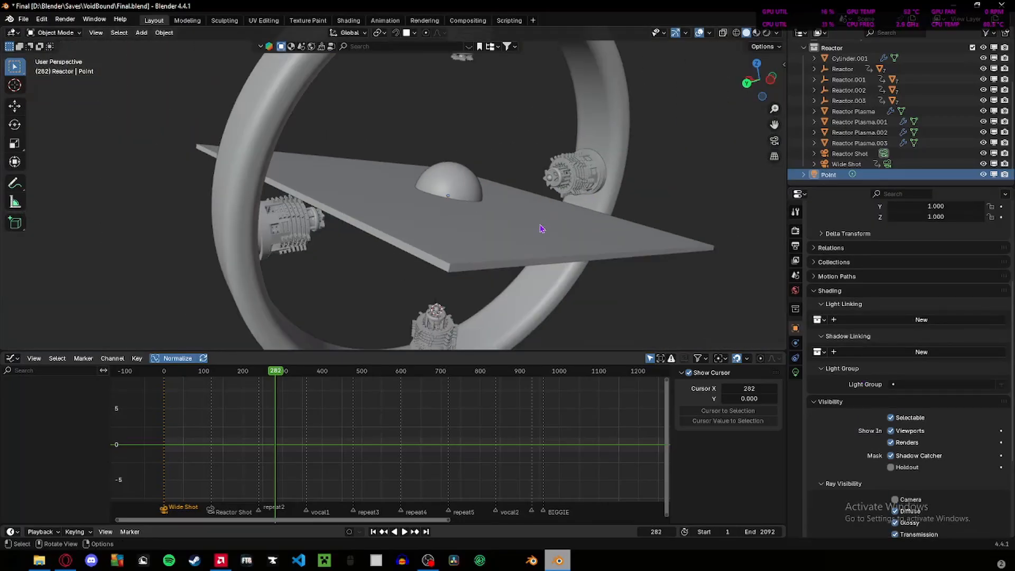
click(541, 227)
click(828, 174)
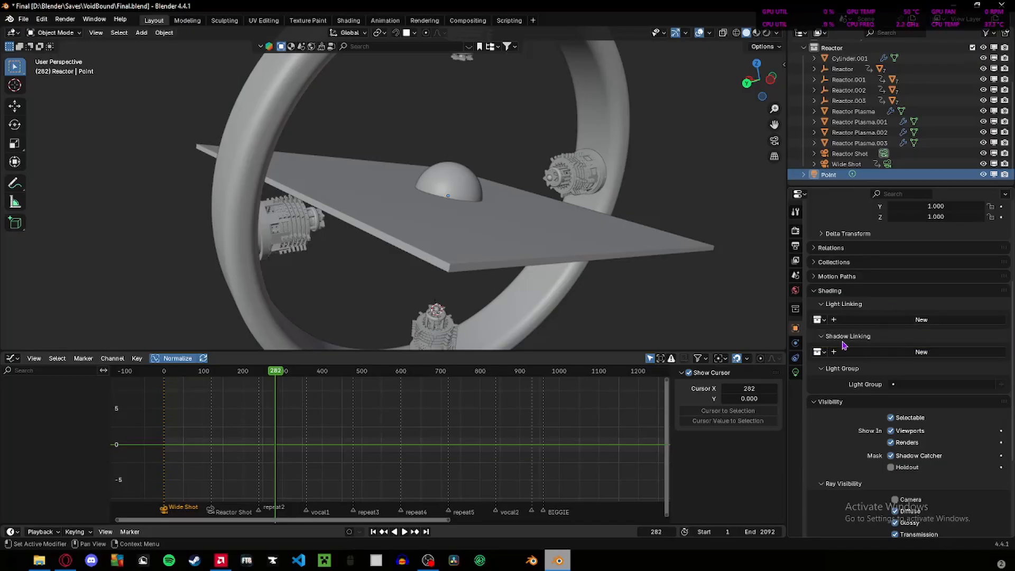
- Create a new Light Linking collection for the Point light, then orbit and select the flat disk
click(860, 320)
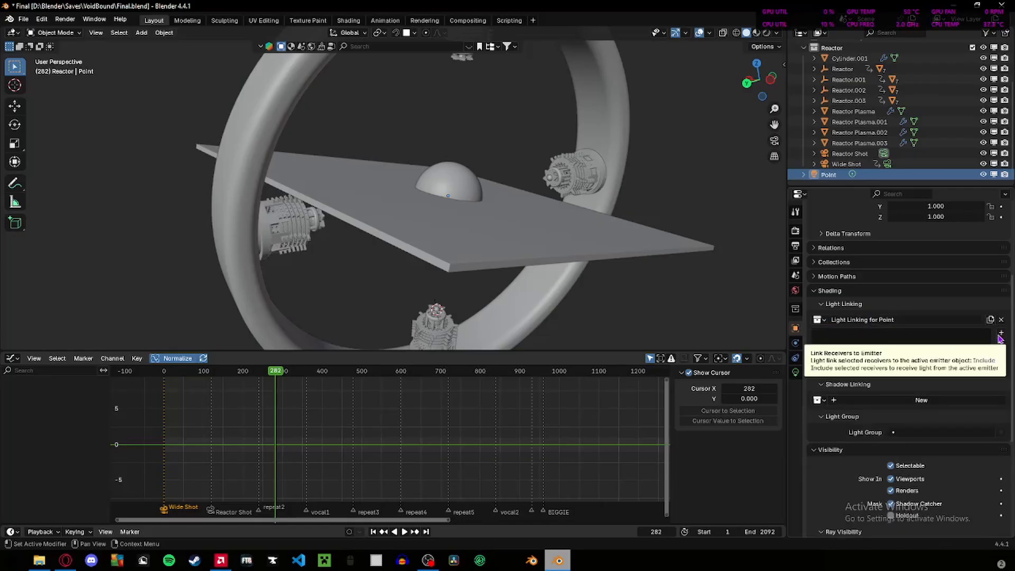
drag(760, 81, 773, 98)
click(492, 197)
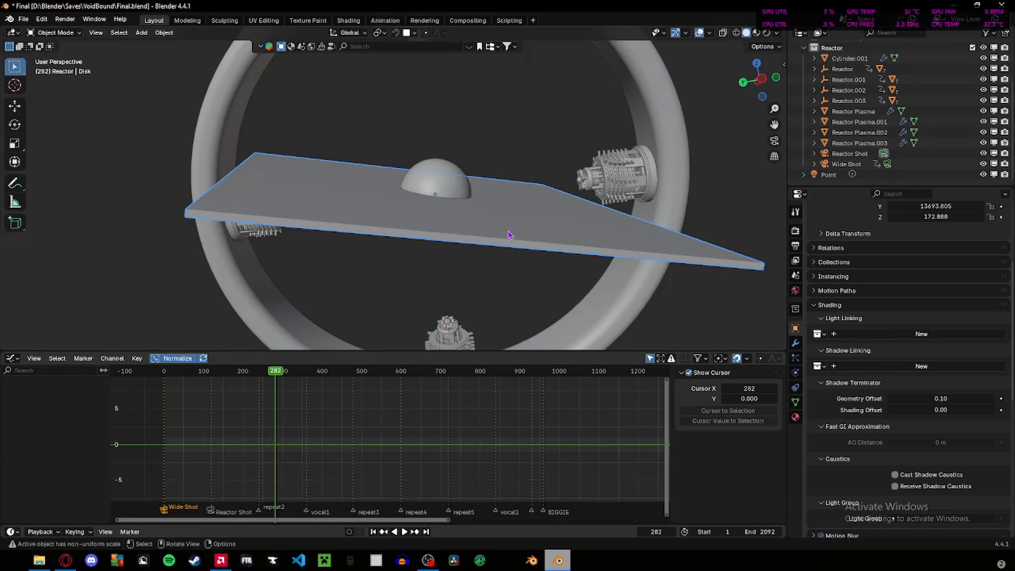
scroll(871, 132, up, 3)
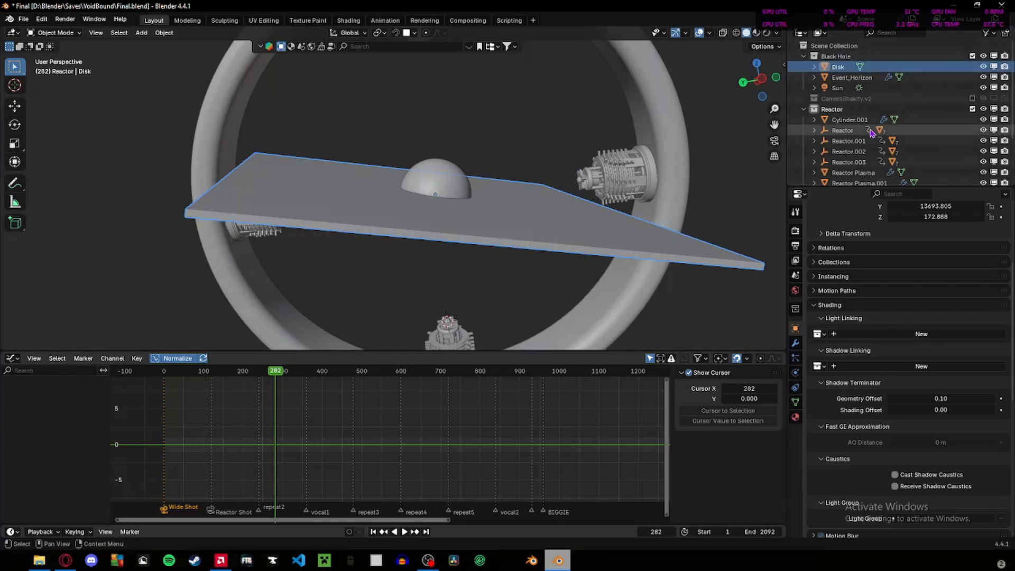
- Link the Point light to the Reactor collection and preview the scene in Rendered shading
click(846, 90)
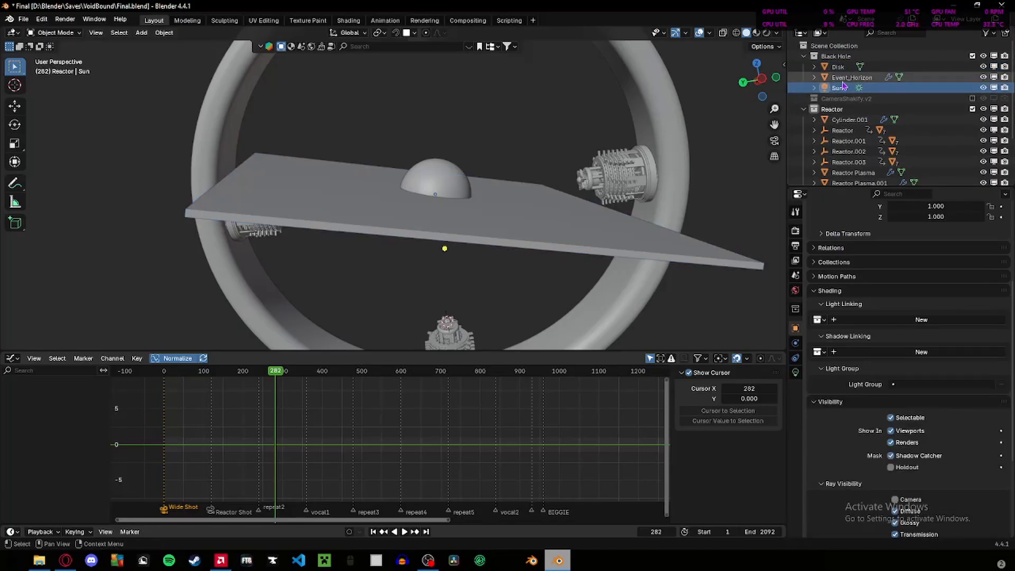
scroll(845, 83, down, 5)
click(829, 175)
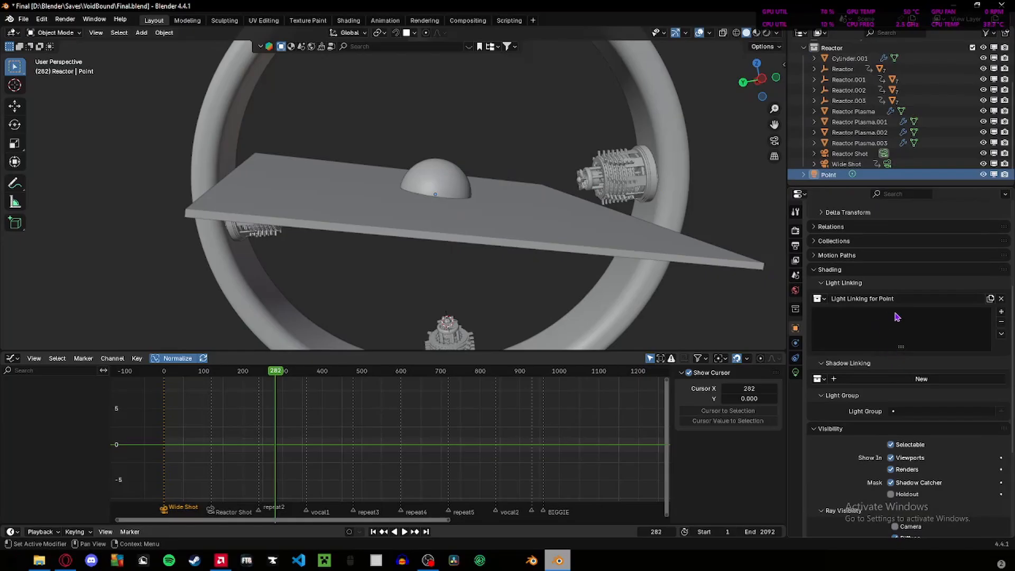
click(819, 298)
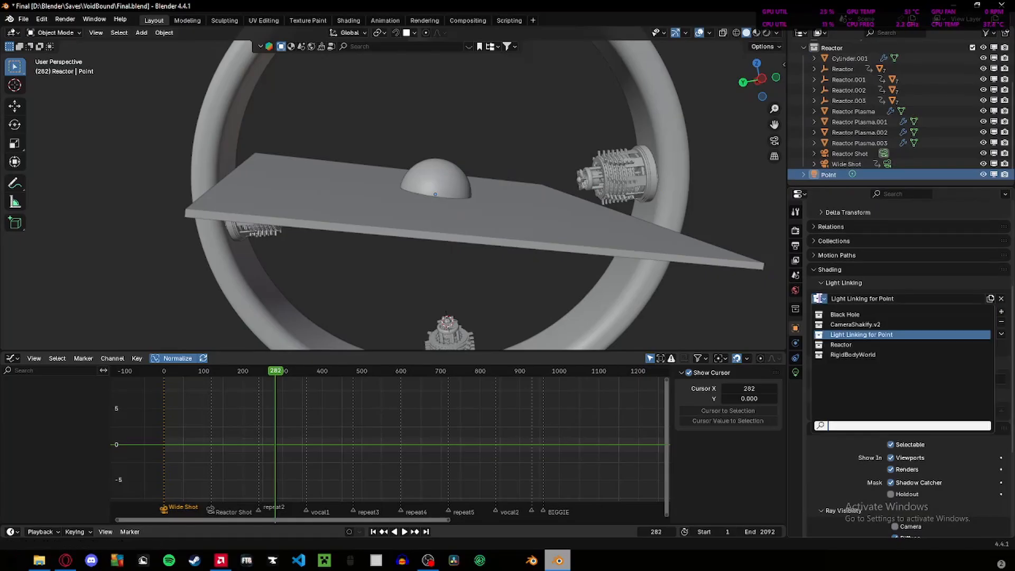
click(839, 344)
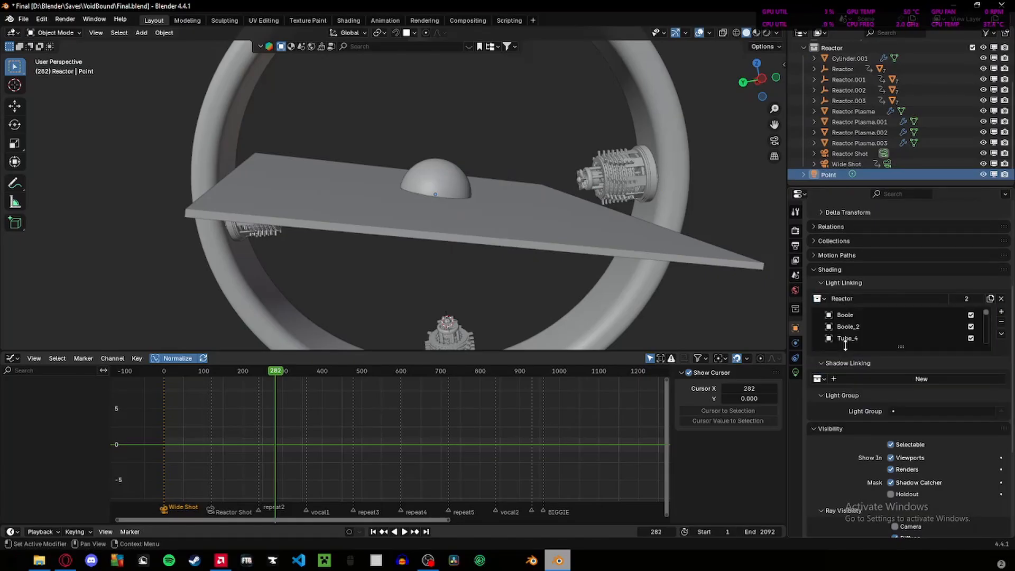
click(768, 33)
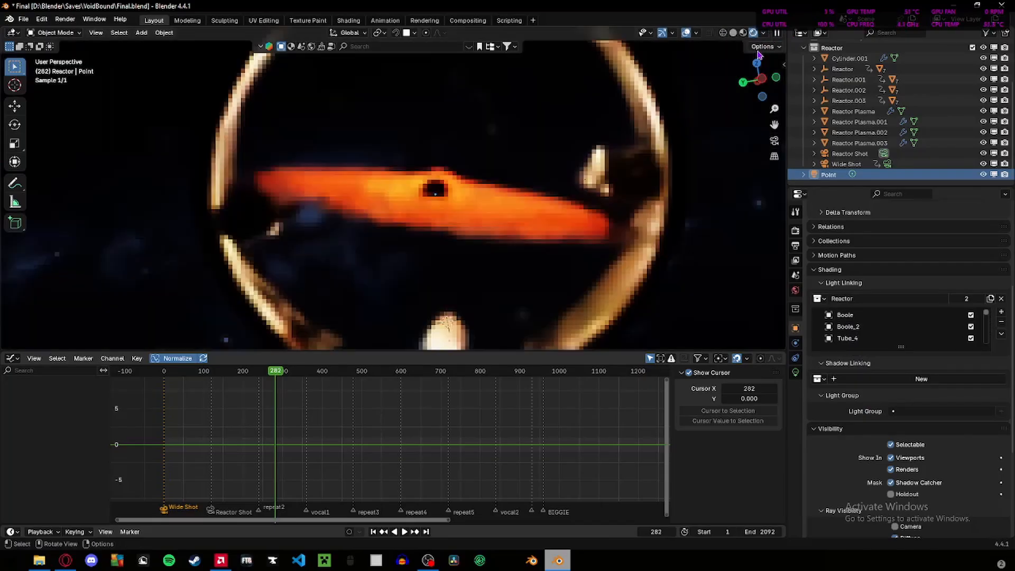
- Orbit the rendered ring and change the Point light's colour to a deeper orange
scroll(729, 123, down, 1)
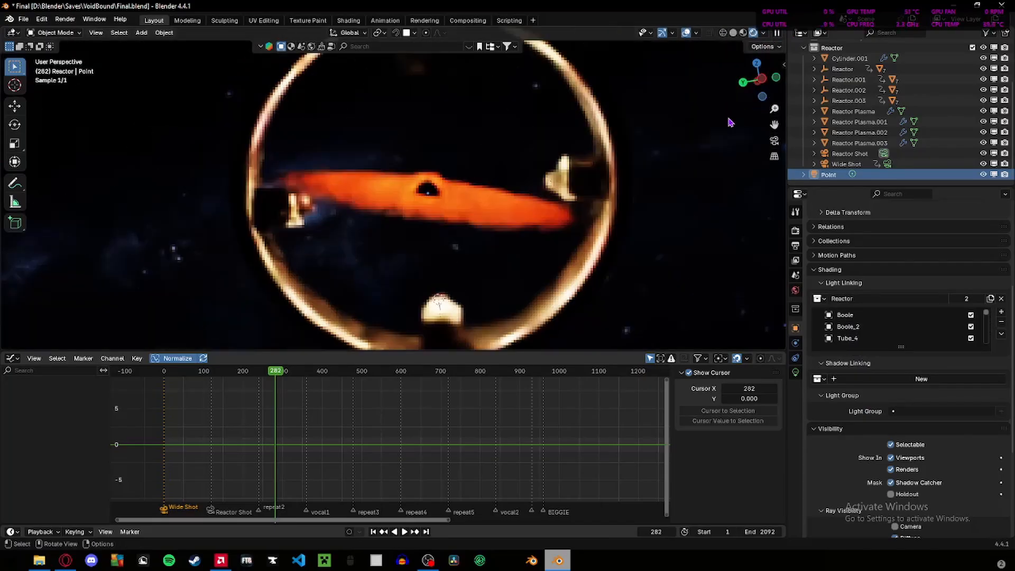
drag(760, 80, 669, 178)
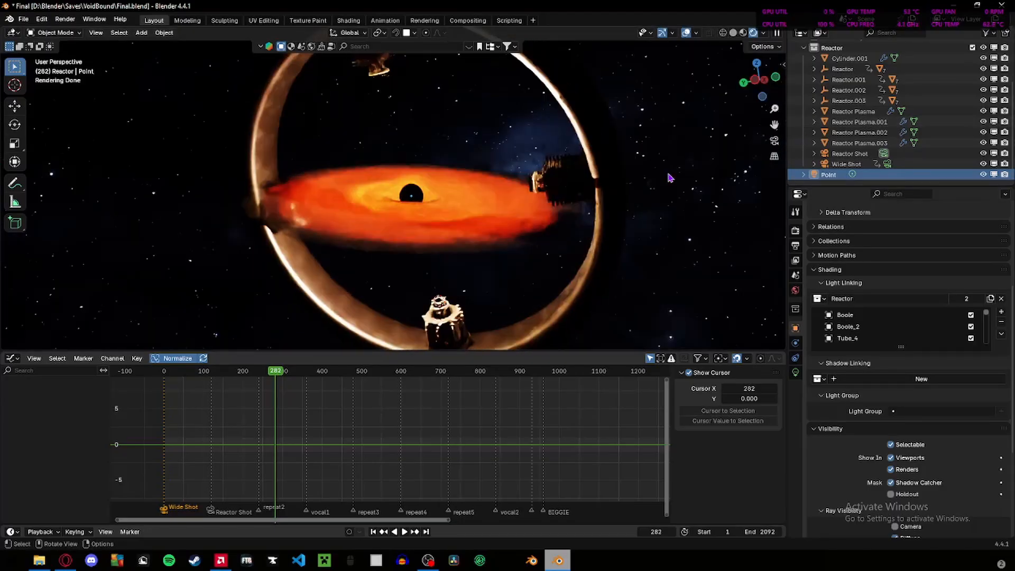
click(795, 373)
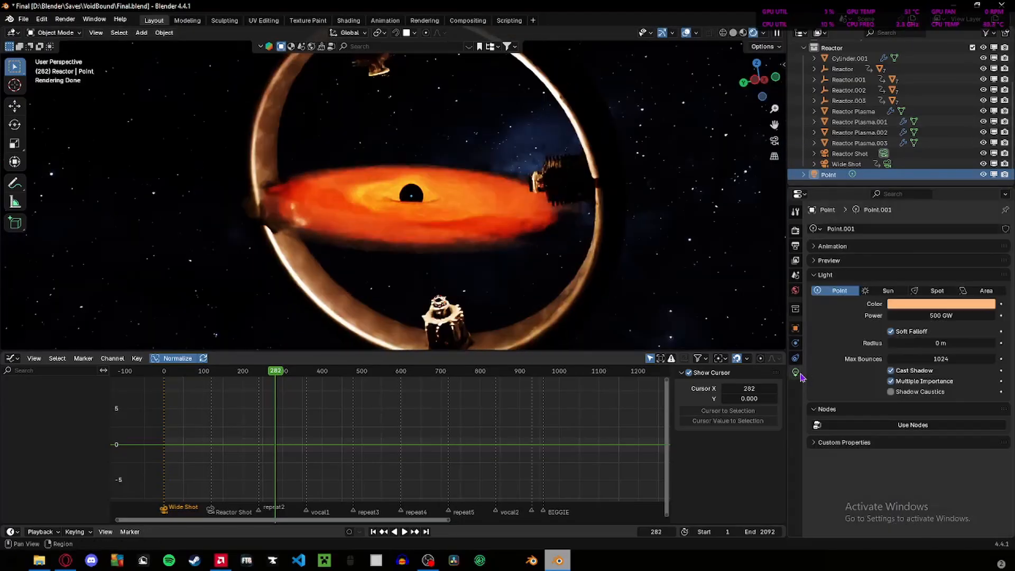
click(910, 306)
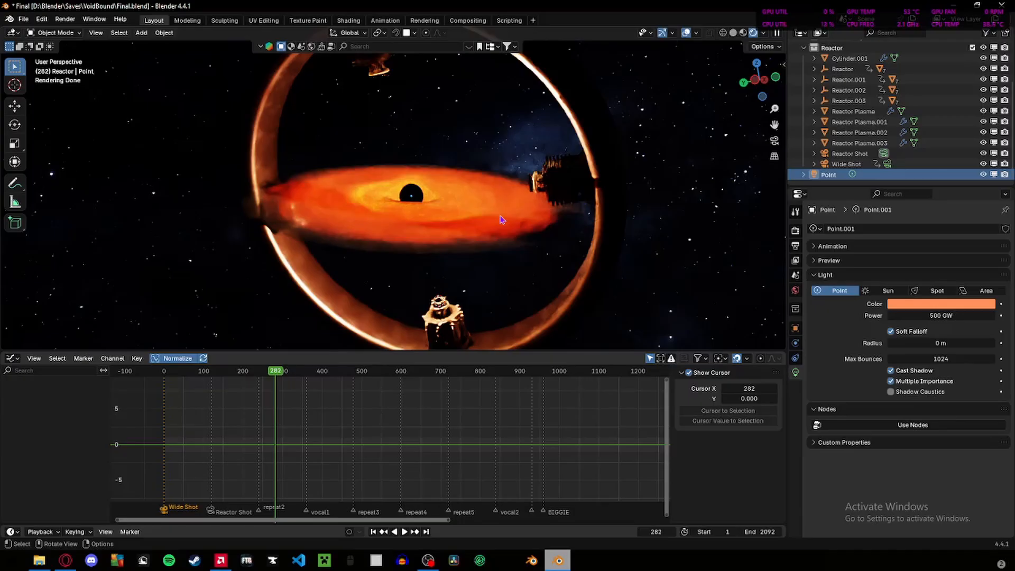
- Raise viewport Max Samples from 1 to 2 and look through the scene camera
click(795, 230)
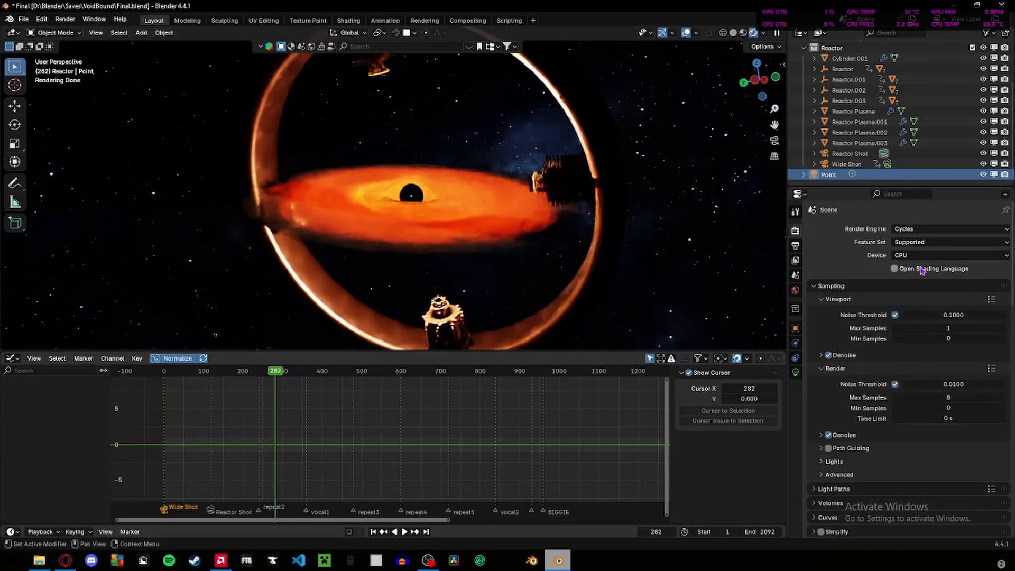
click(1003, 329)
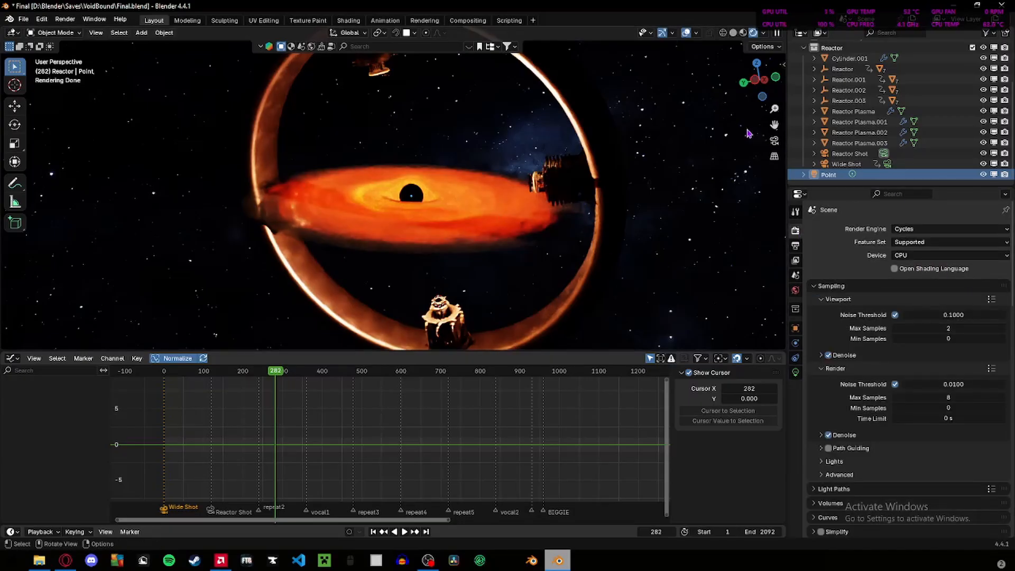
click(773, 138)
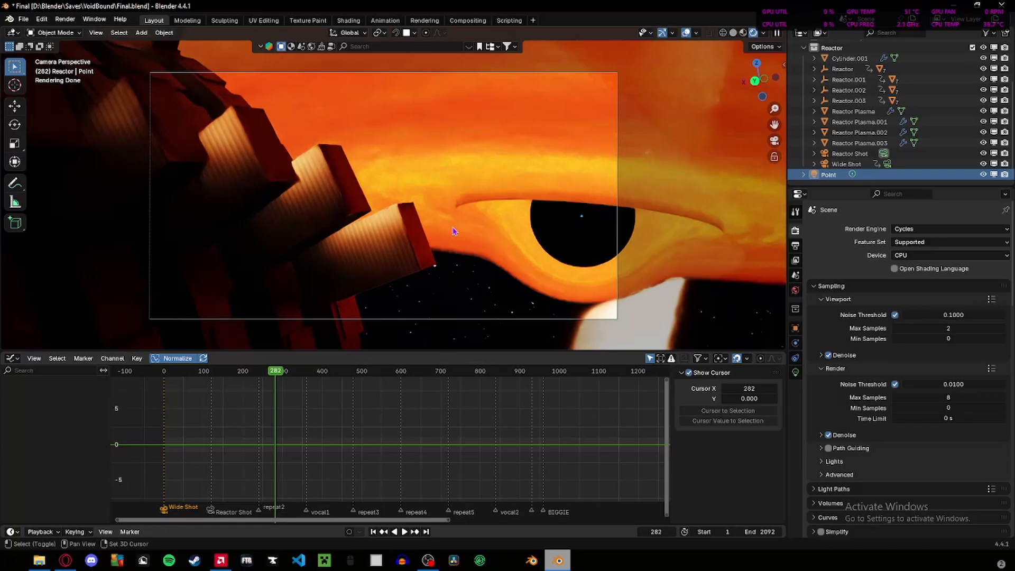
- Jump back to frame 1, then orbit and zoom to view the orange disk more face-on
key(shift+Left)
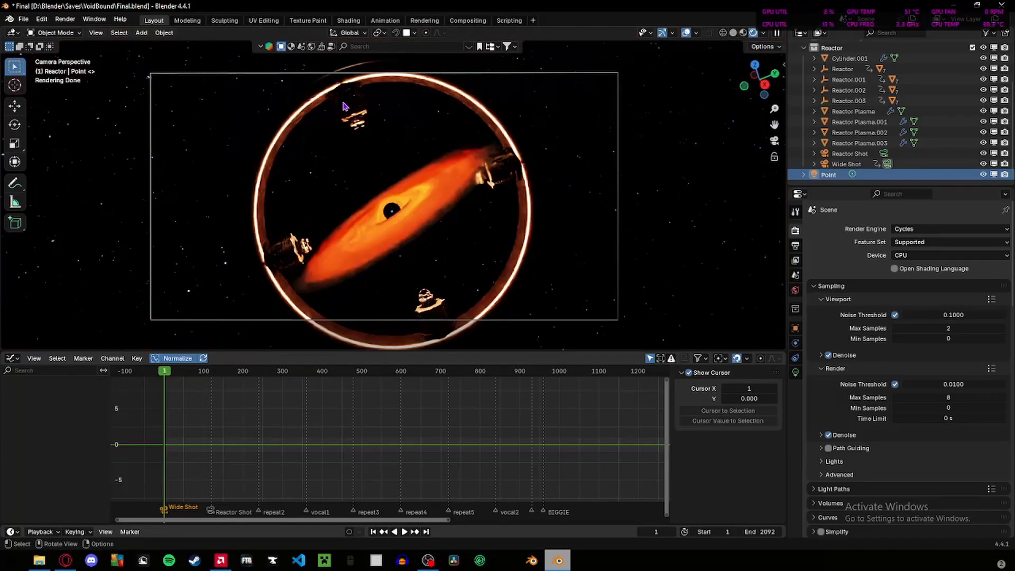
middle_drag(344, 106, 666, 106)
scroll(666, 106, up, 4)
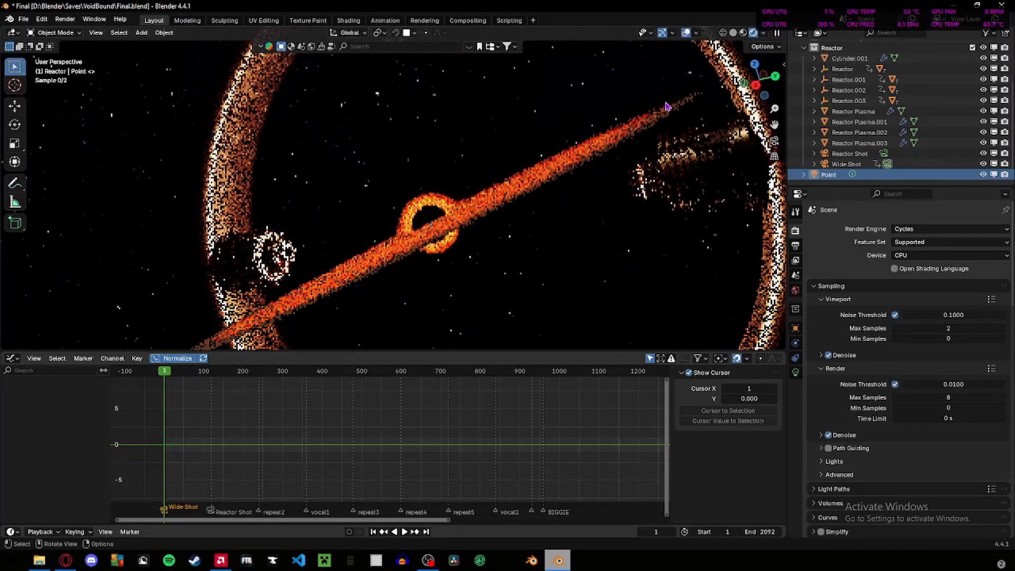
click(562, 156)
middle_drag(658, 130, 621, 146)
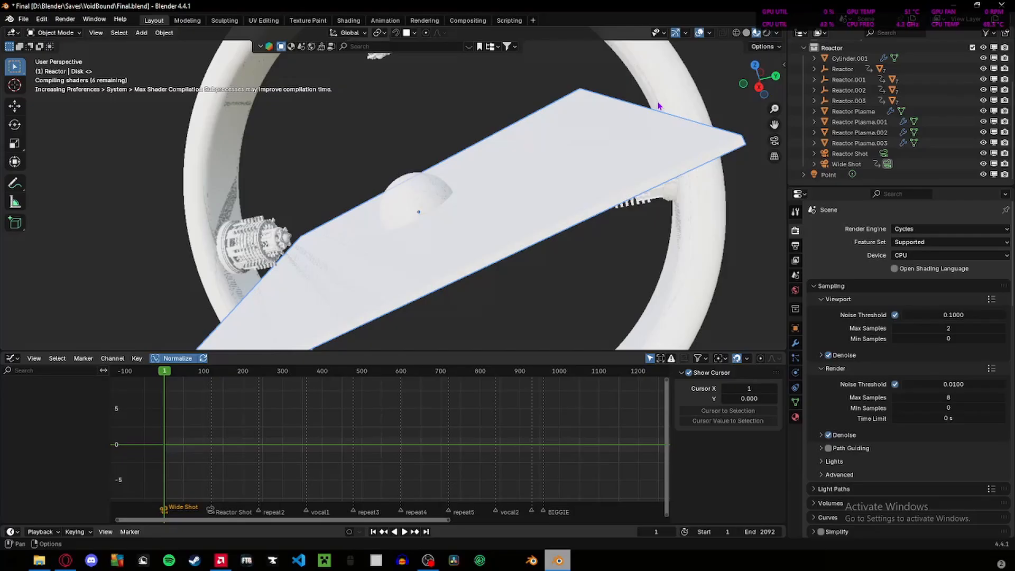
- Select the reactor ring Cylinder.001 and fly around its rim using Shift+` walk navigation
click(658, 106)
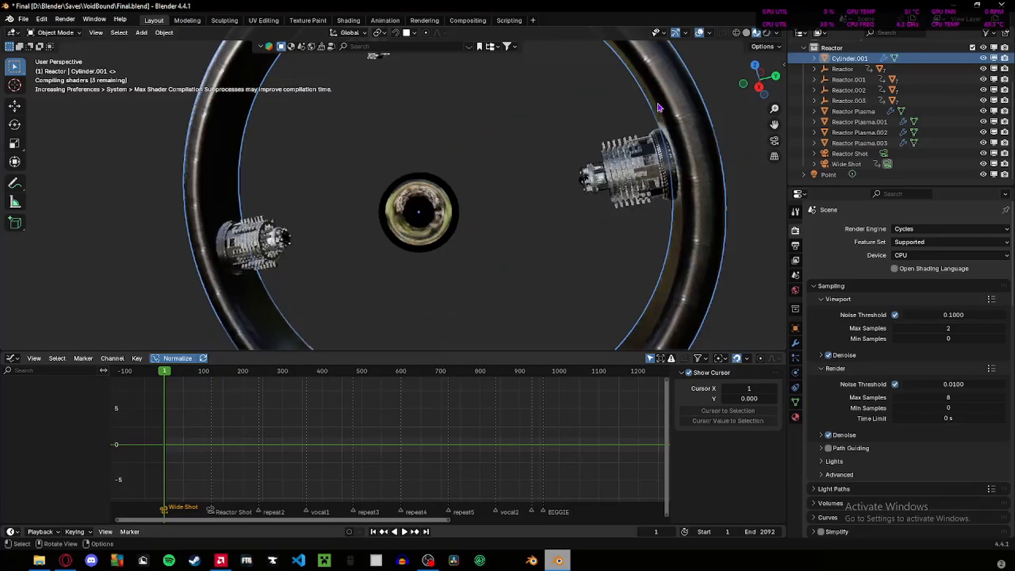
drag(779, 81, 767, 87)
key(shift+grave)
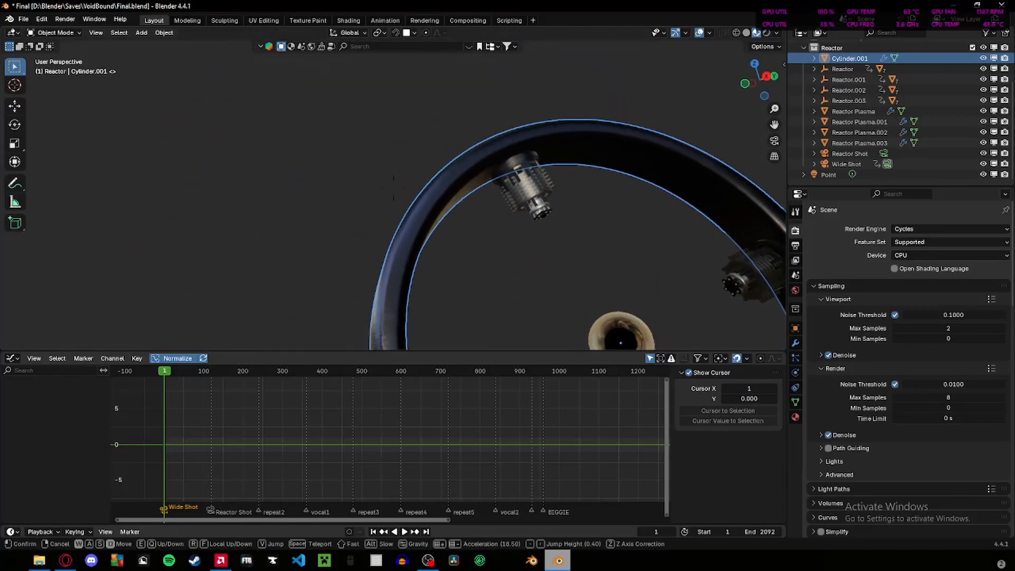
scroll(393, 188, up, 20)
key(w)
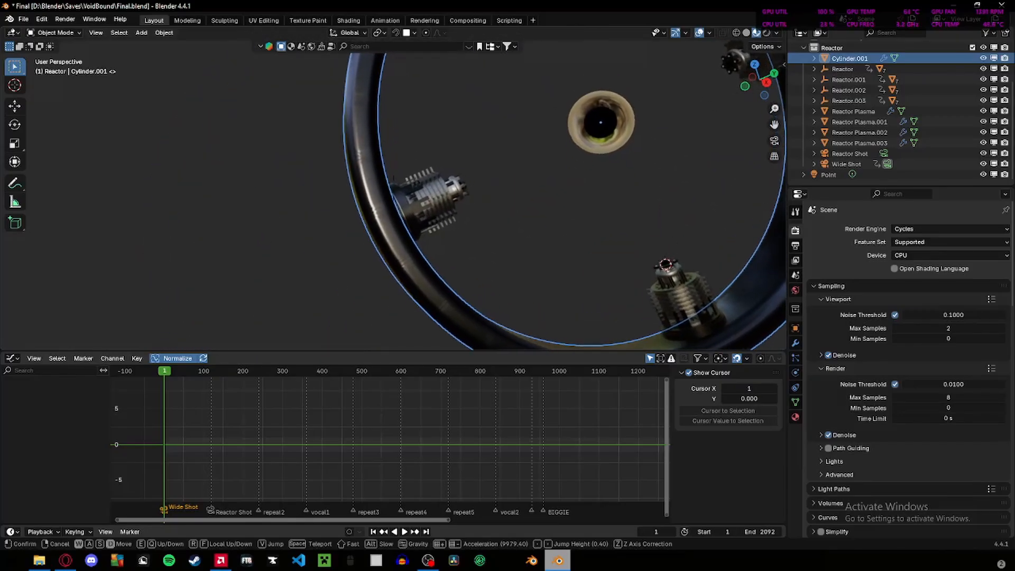
key(w)
scroll(393, 188, down, 1)
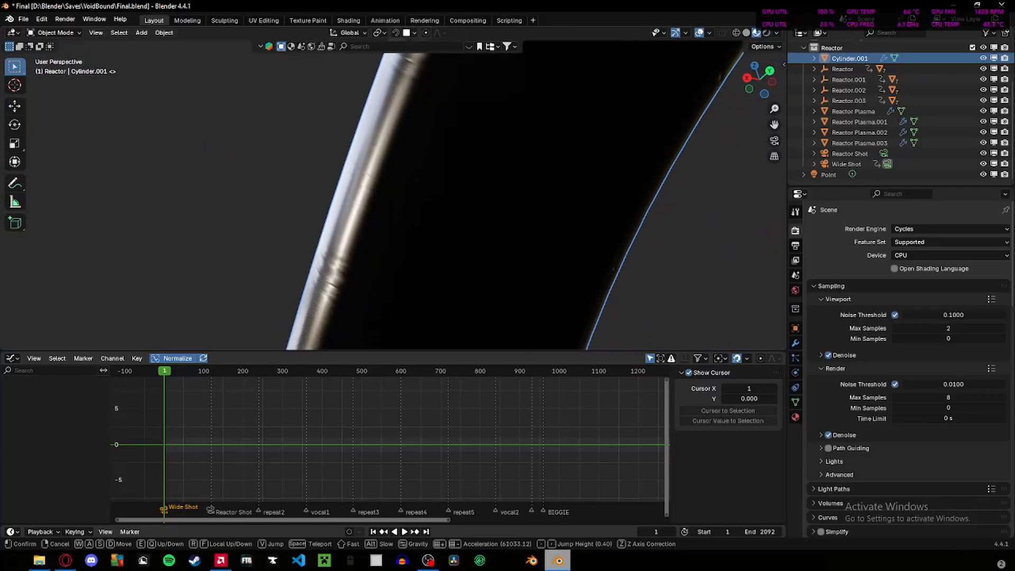
key(a)
key(a)
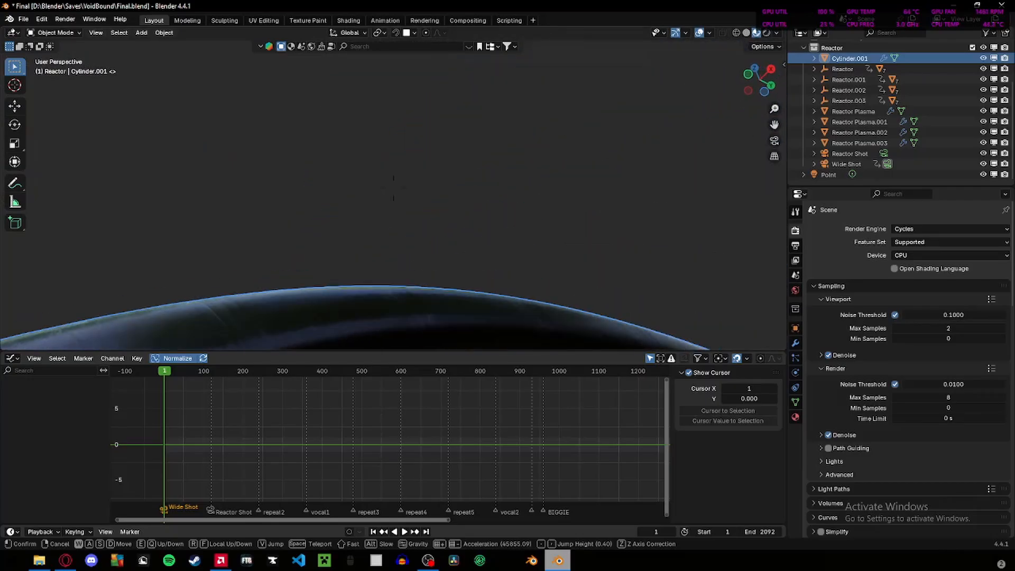
key(s)
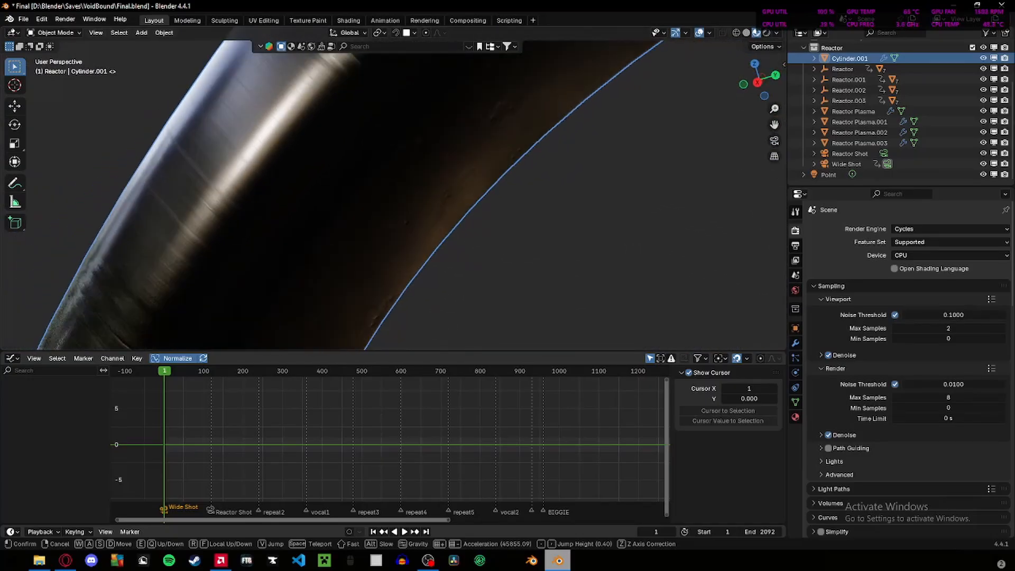
key(s)
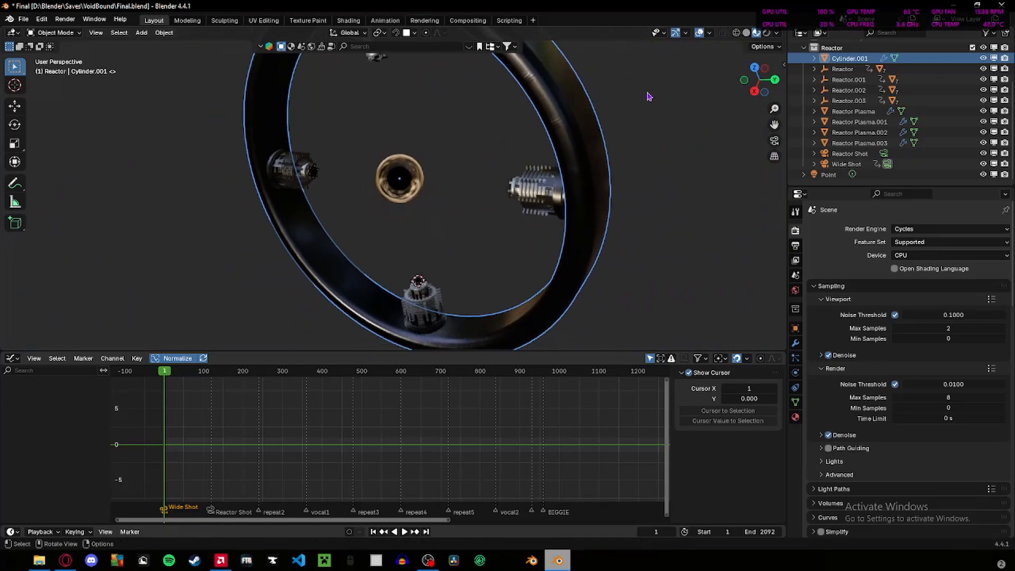
- End the fly-through, return to Solid shading, and orbit and pan to frame the whole ring
click(760, 36)
click(747, 33)
middle_drag(534, 191, 492, 220)
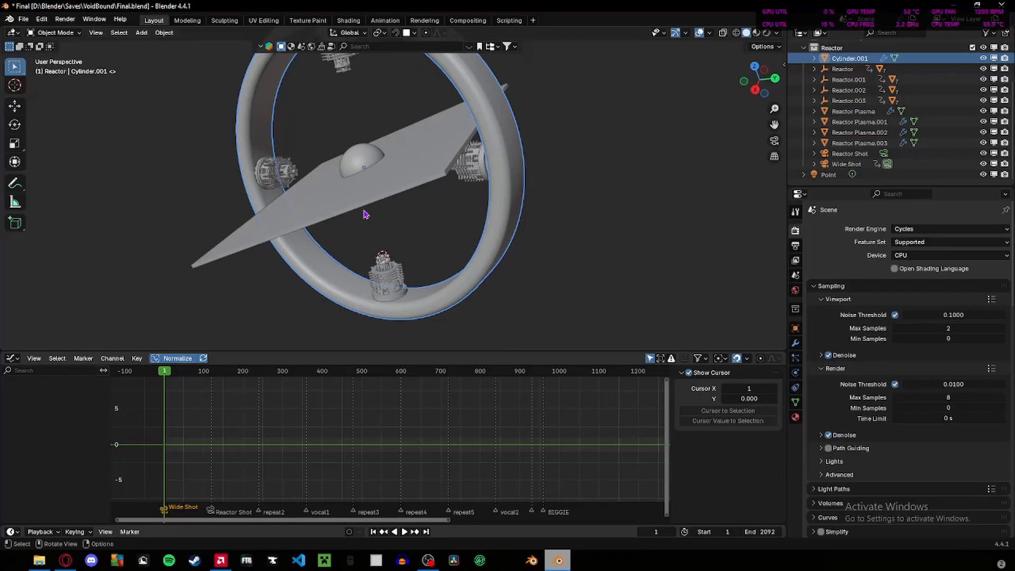
shift+middle_drag(365, 214, 376, 304)
- In Opera GX, search Google for observation deck and browse the results
click(65, 560)
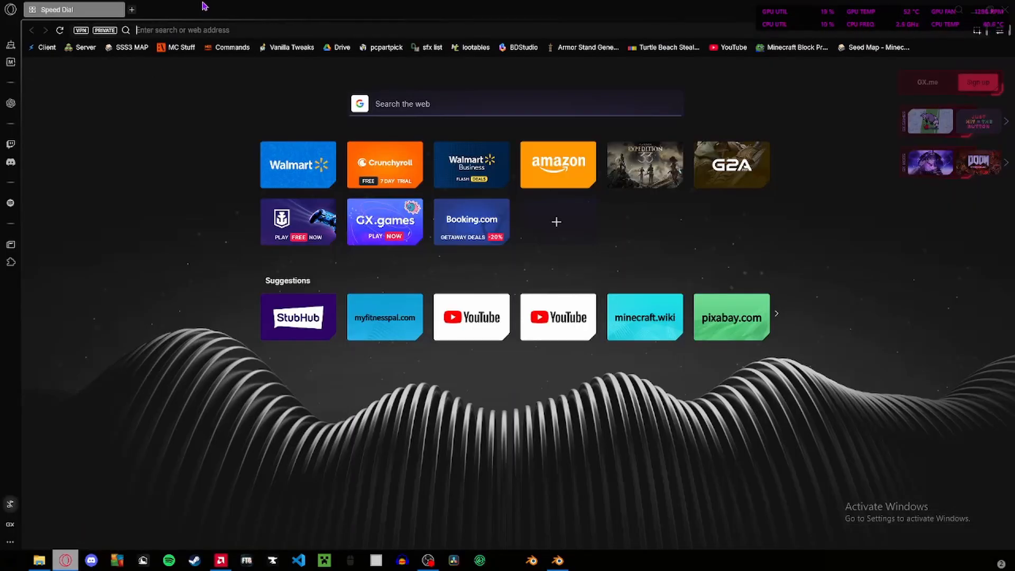
click(194, 34)
text(observation deck 3d)
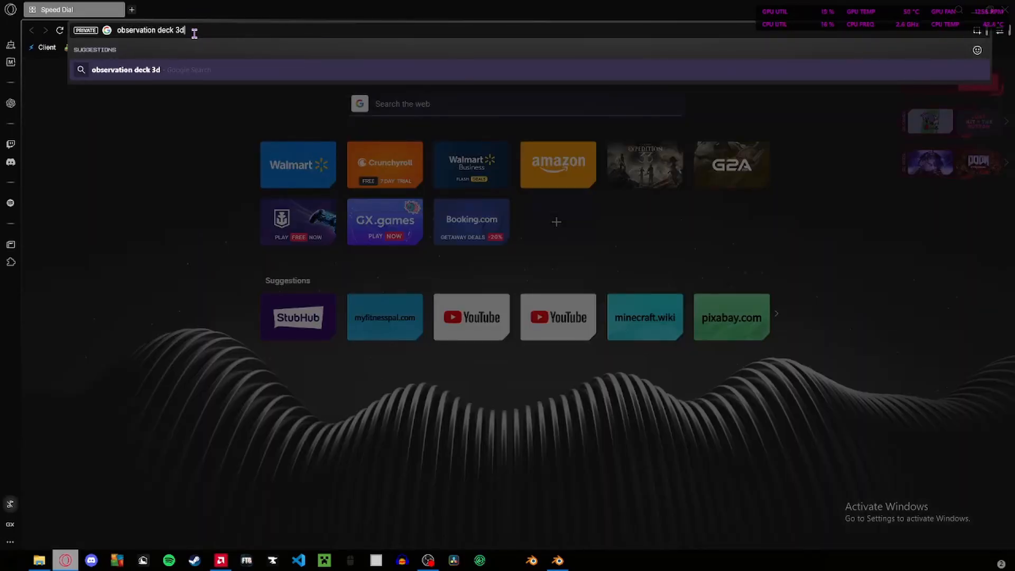
key(Return)
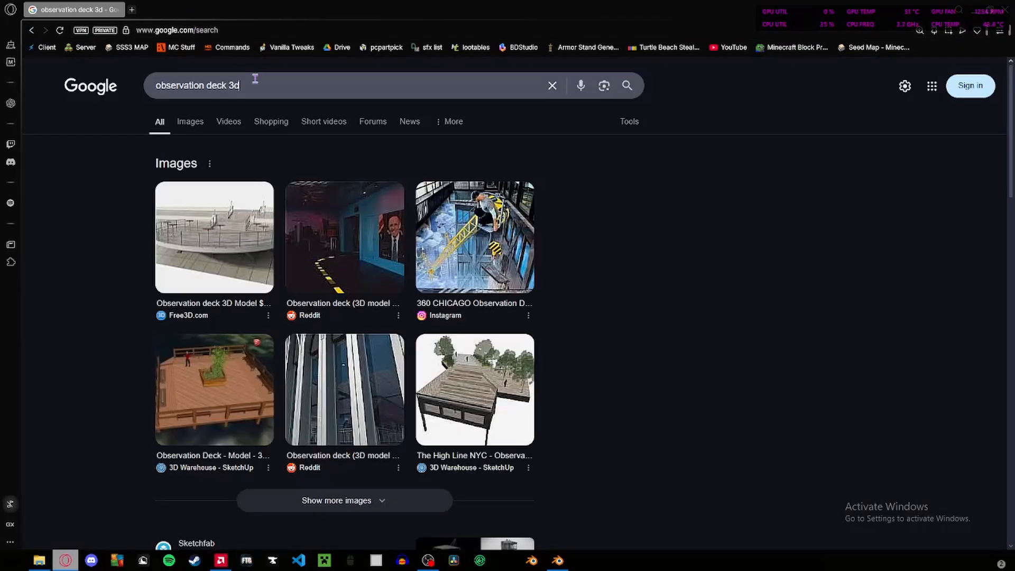
click(248, 81)
click(118, 223)
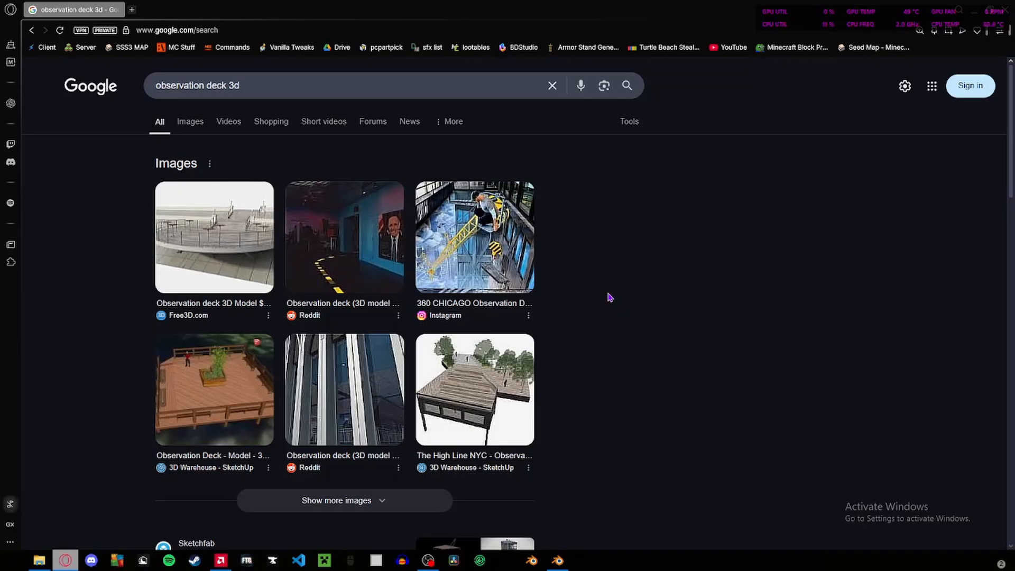
scroll(149, 306, down, 5)
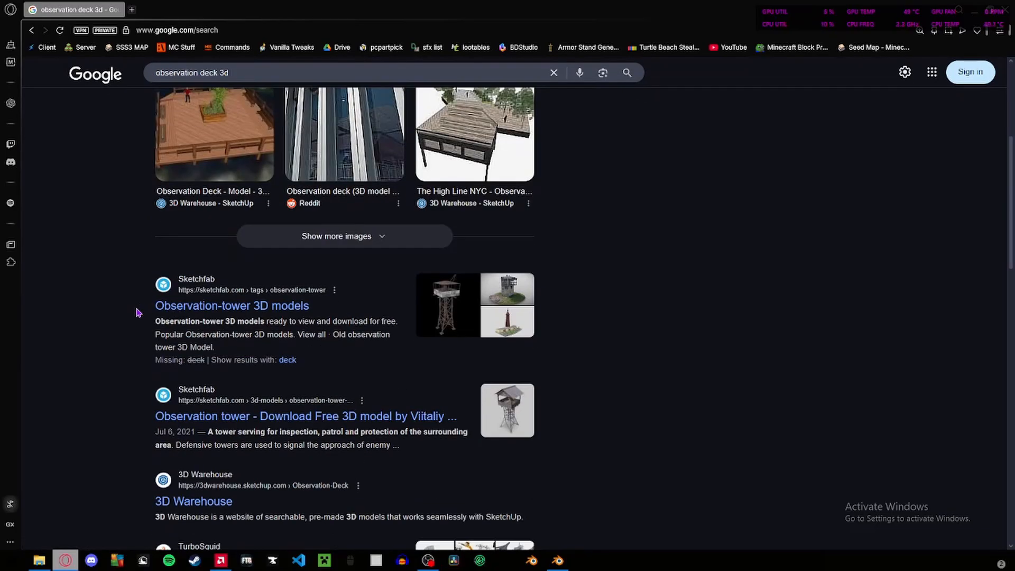
scroll(137, 313, down, 2)
scroll(138, 312, down, 4)
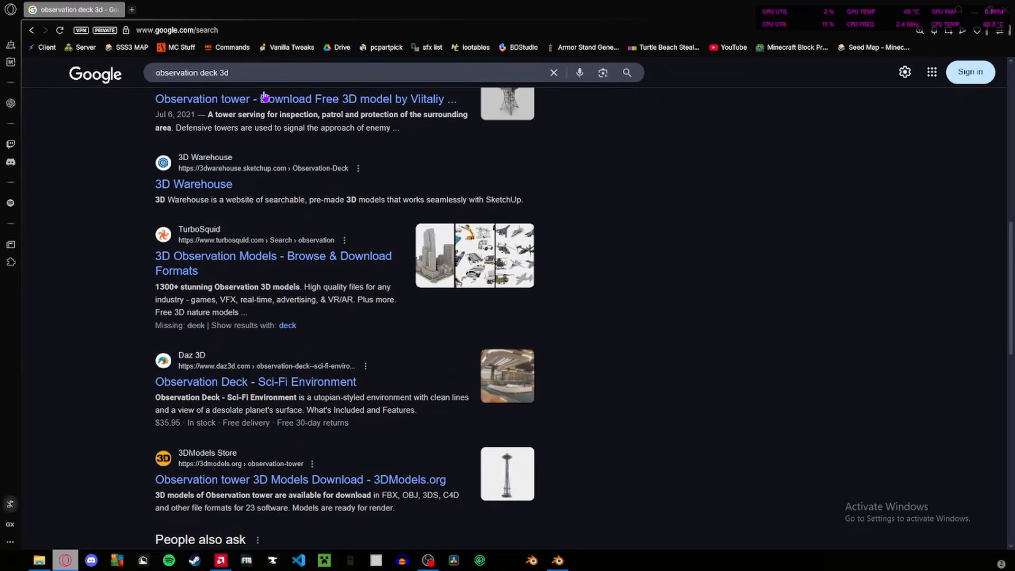
- Extend the query to 'observation deck 3d model' and search again
click(279, 72)
text(model)
key(Return)
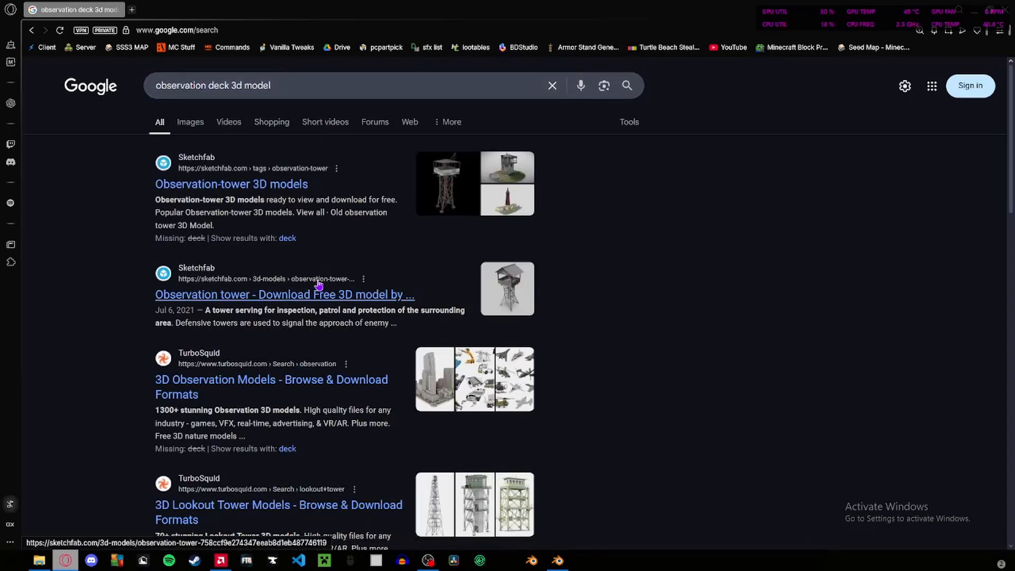
- Replace the query with 'sci fi observatory 3d model' and run the search
triple_click(269, 87)
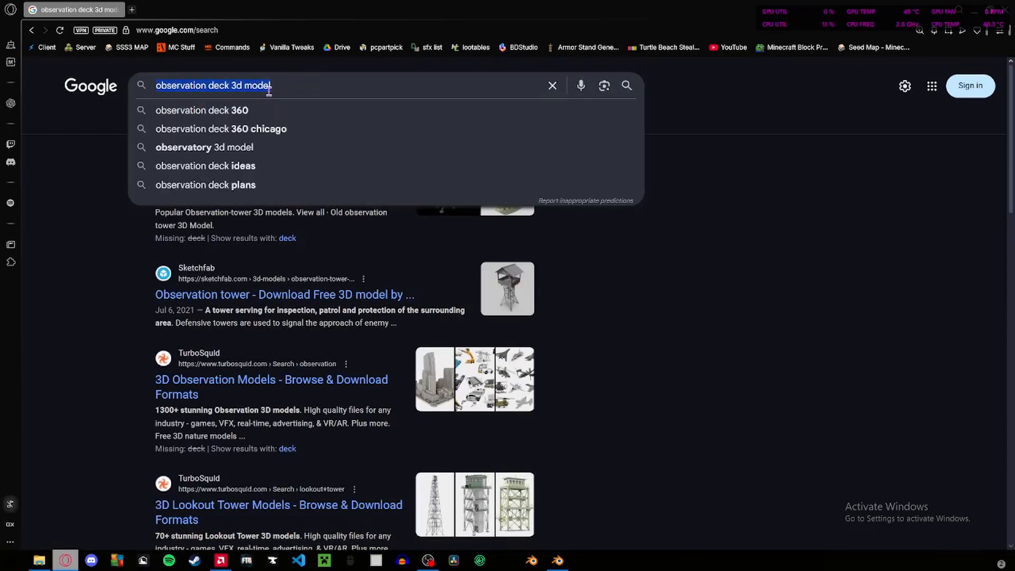
text(sci fi )
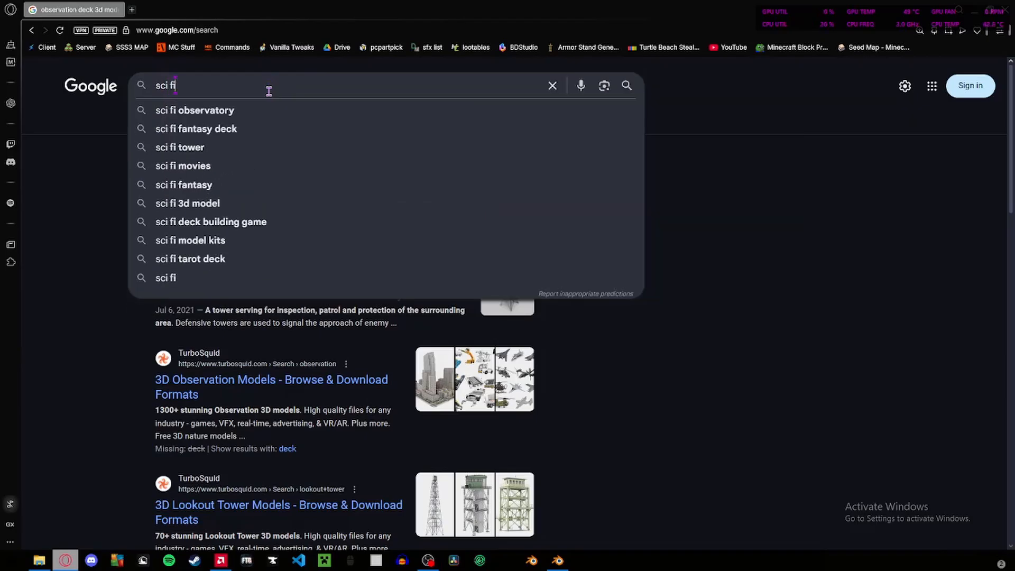
text(ober)
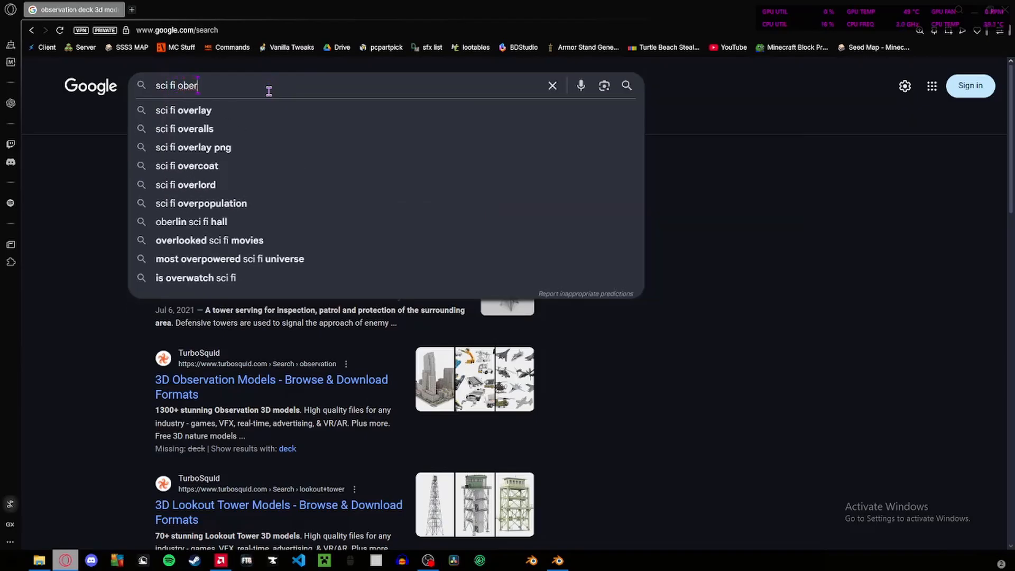
text(serva)
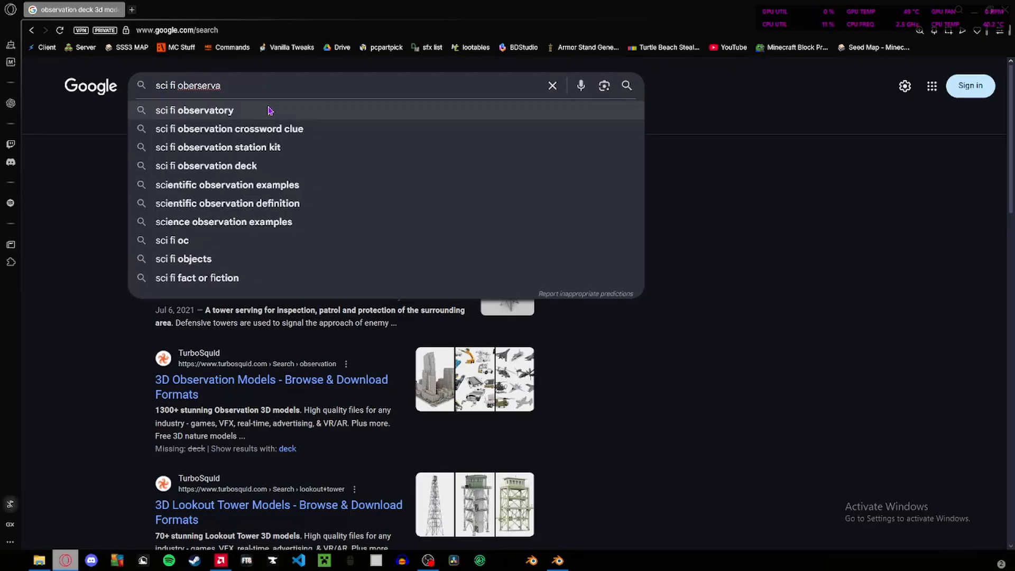
click(271, 103)
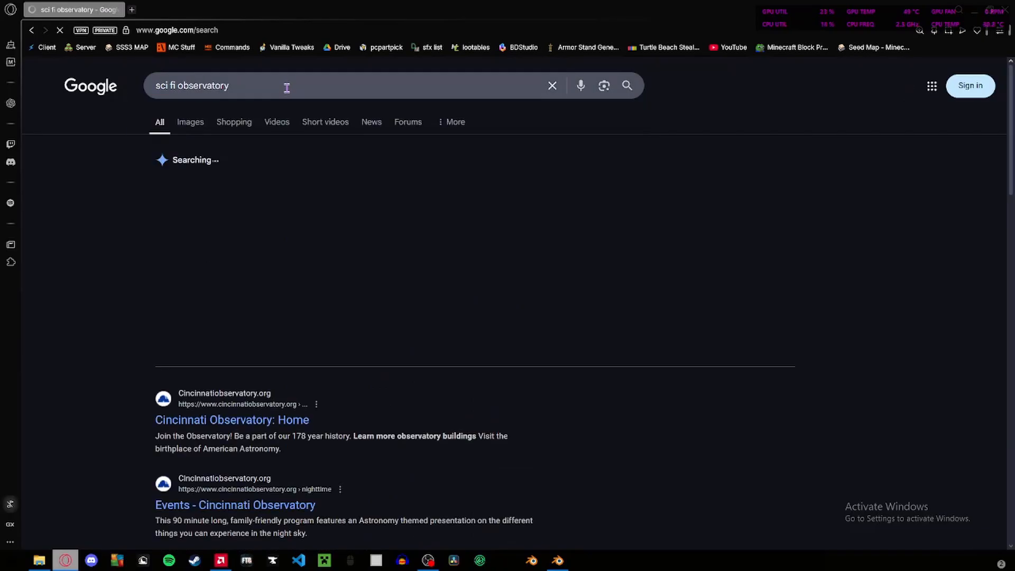
click(287, 86)
text(3d model)
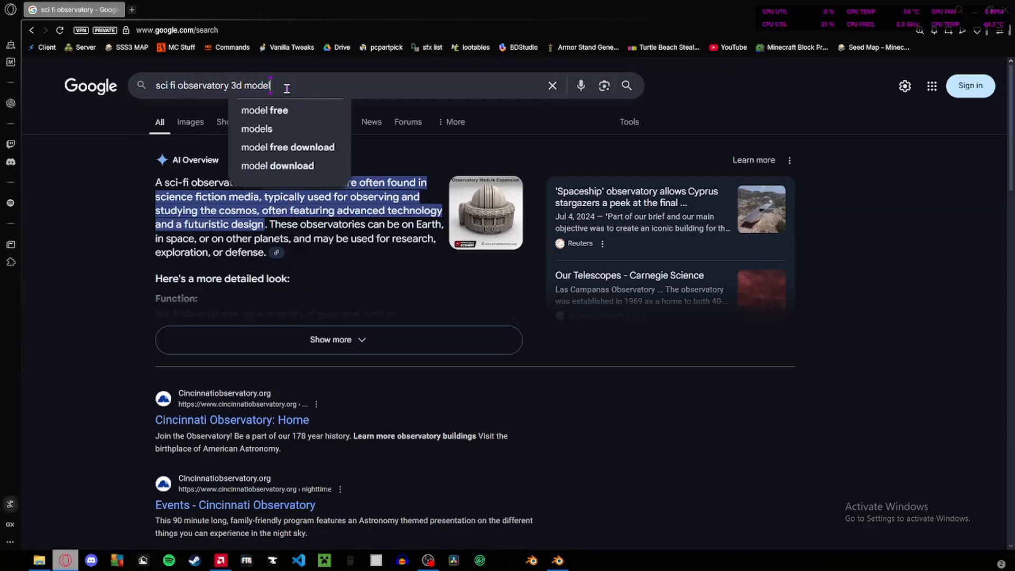
key(Return)
click(263, 184)
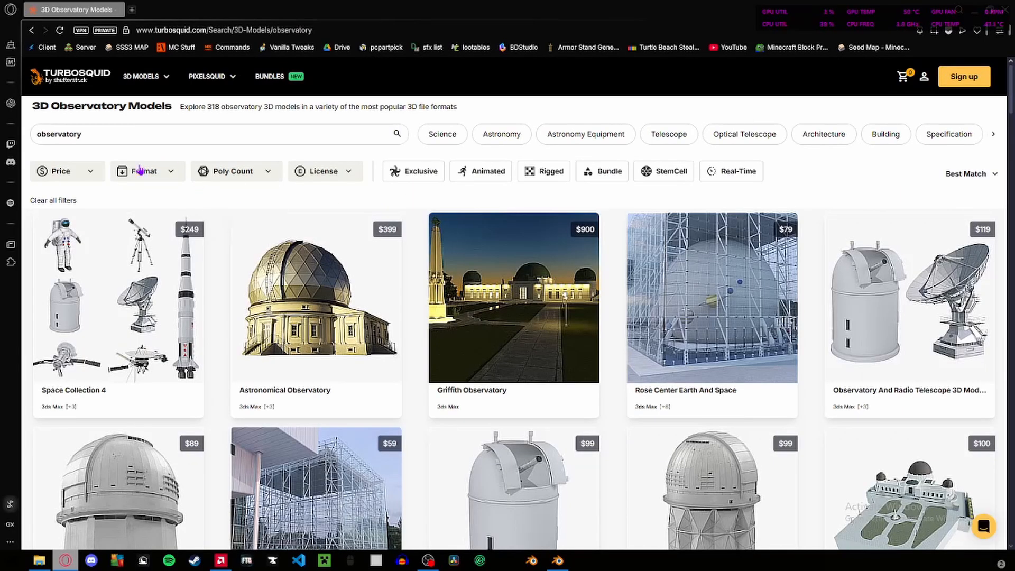
click(92, 172)
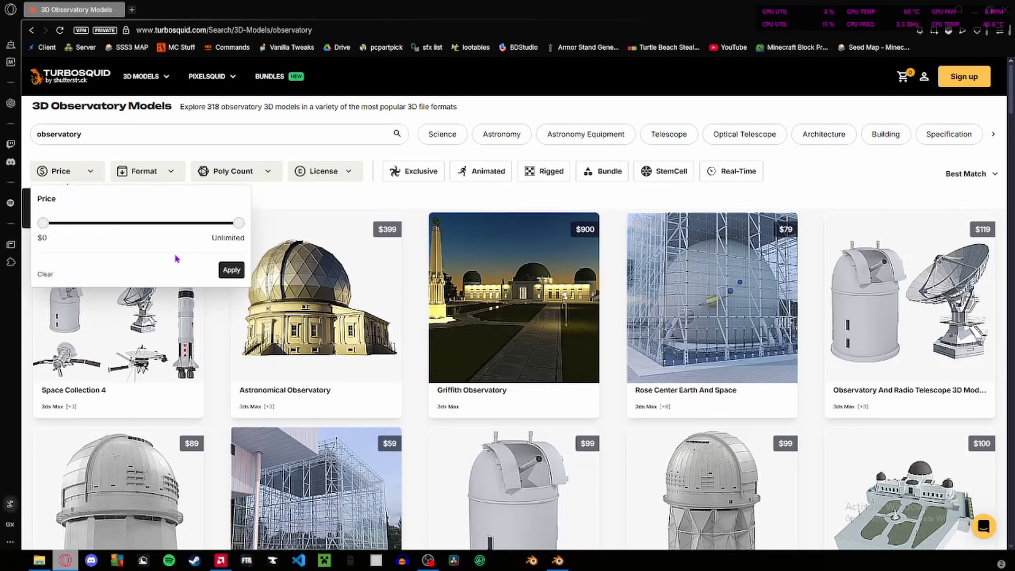
drag(239, 224, 41, 223)
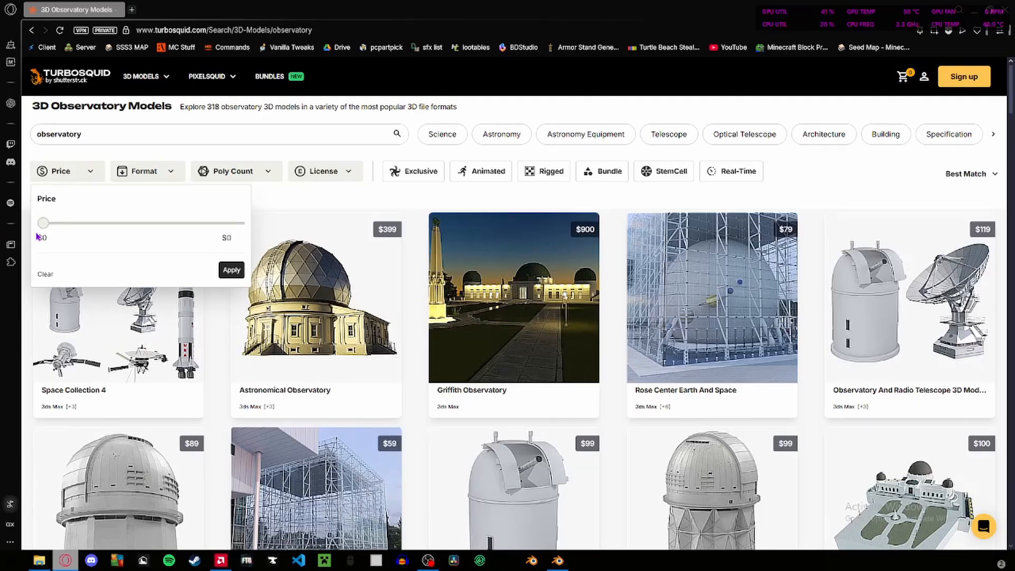
click(237, 274)
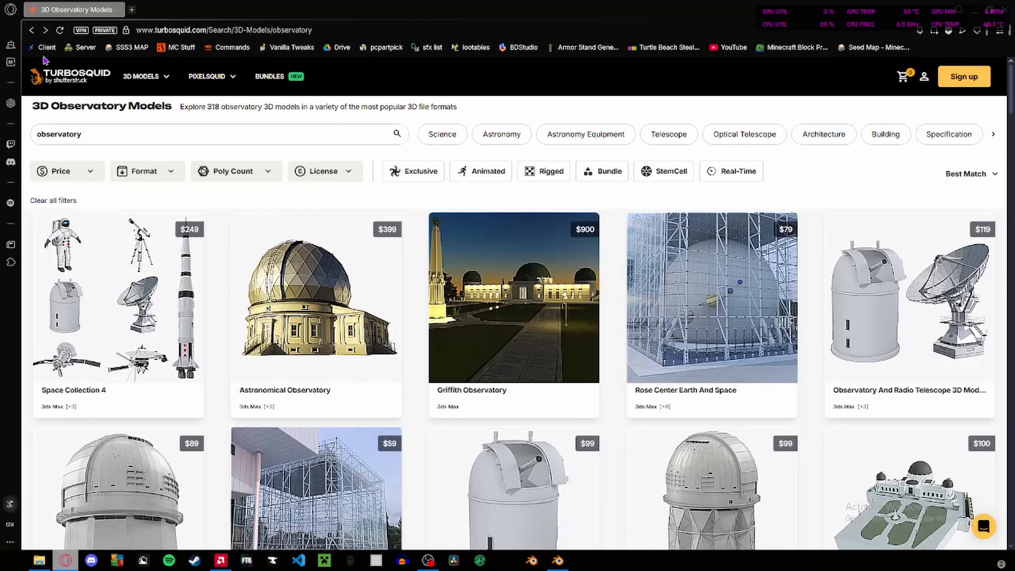
click(32, 30)
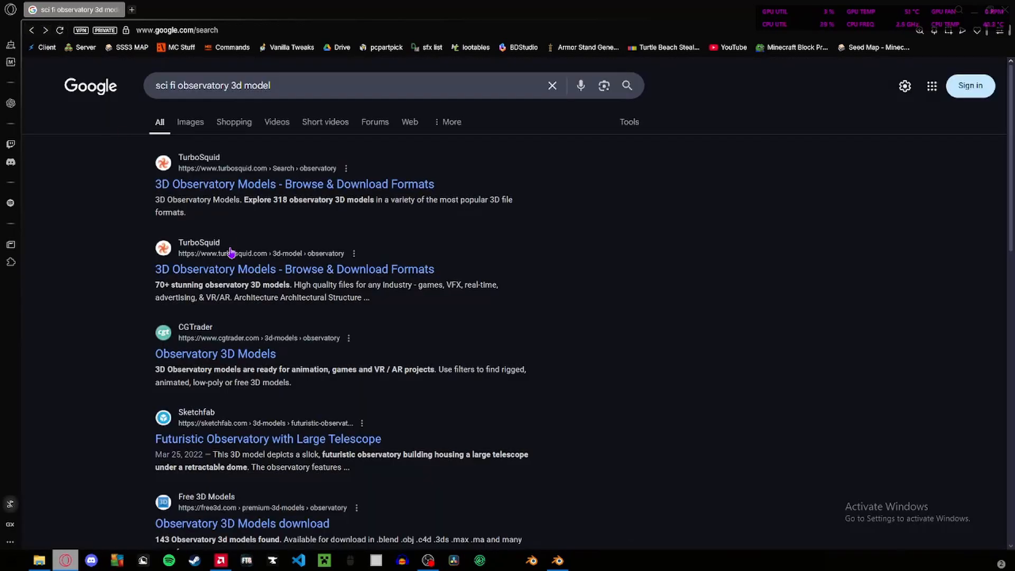
click(222, 362)
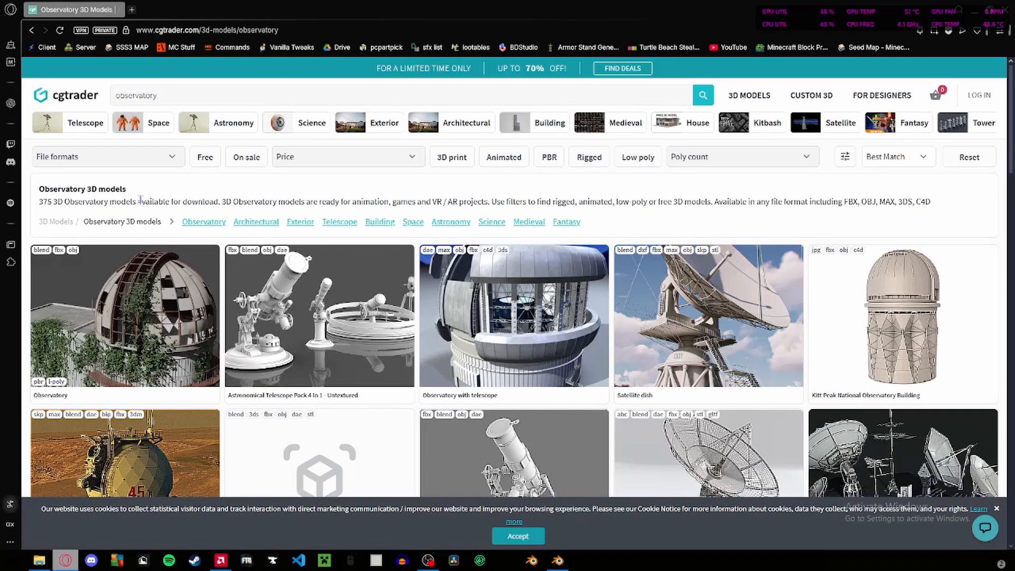
click(205, 161)
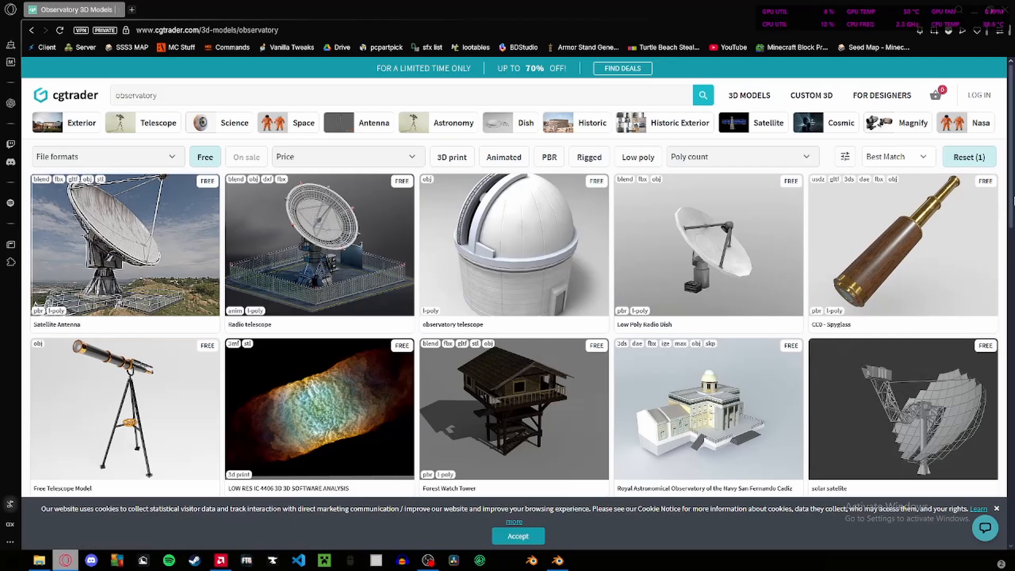
scroll(1012, 199, down, 6)
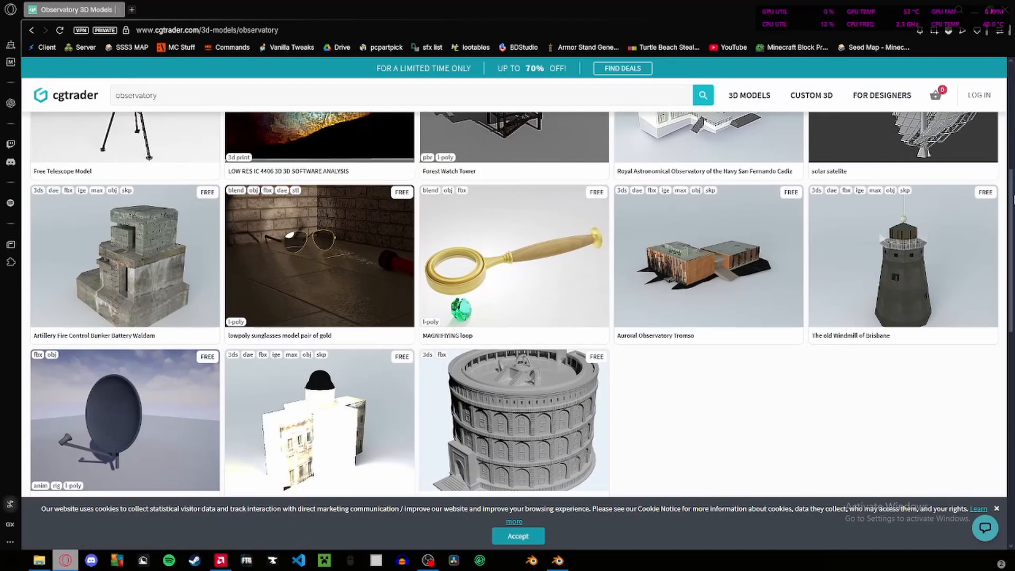
scroll(1012, 199, down, 2)
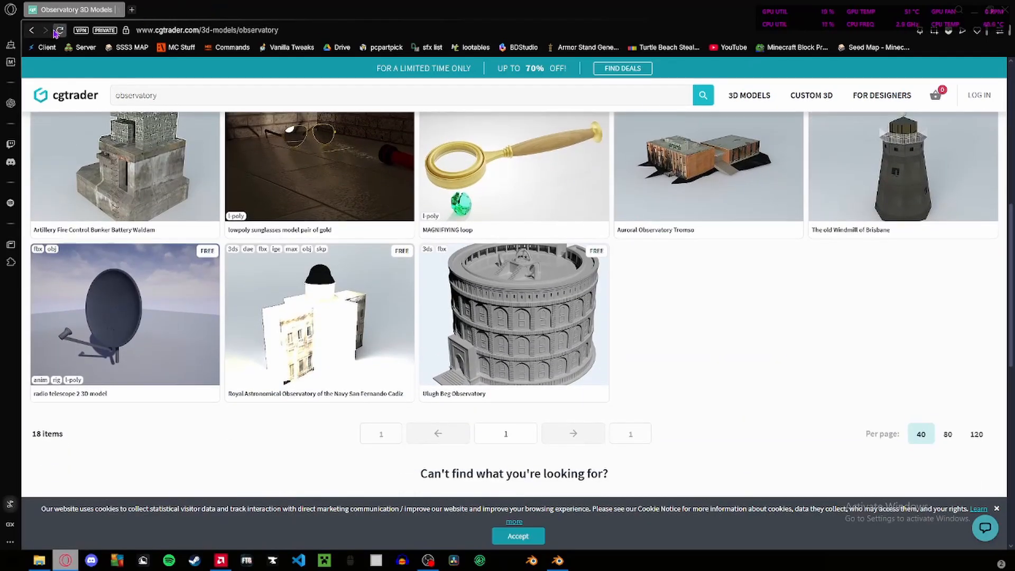
click(32, 29)
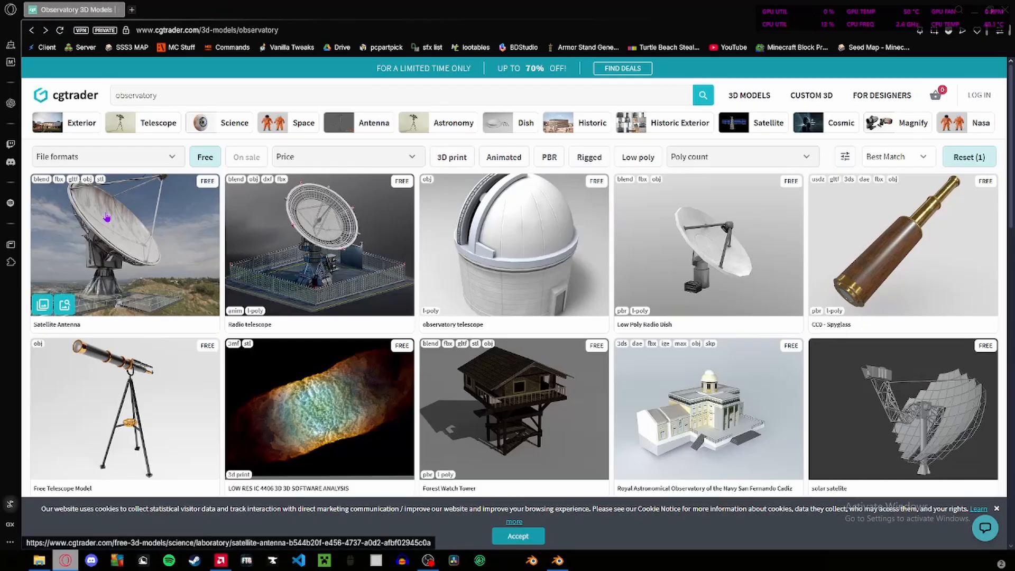
- Replace the Google query with 'spaceship deck 3d model' and search
click(31, 30)
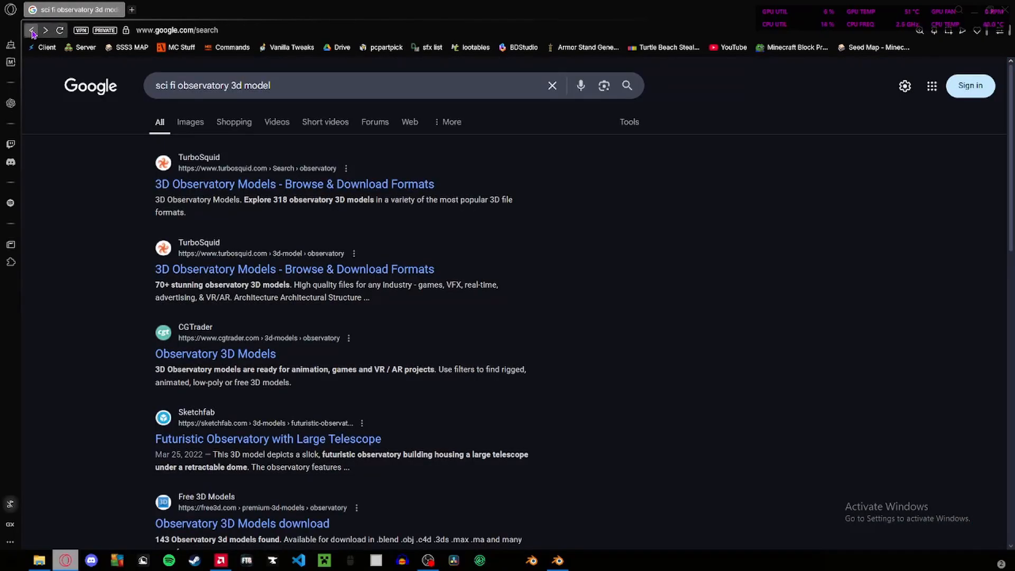
triple_click(319, 93)
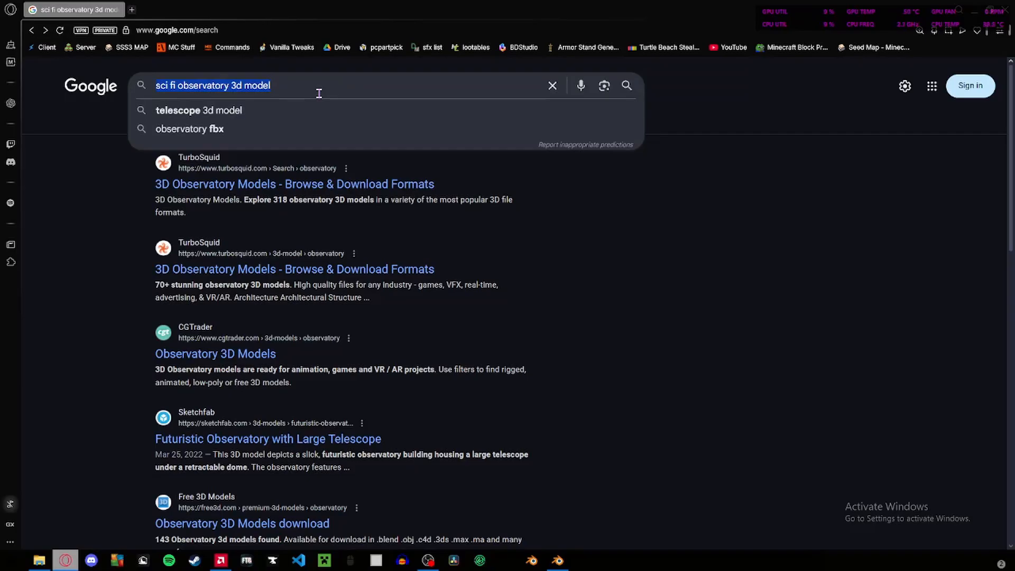
text(s)
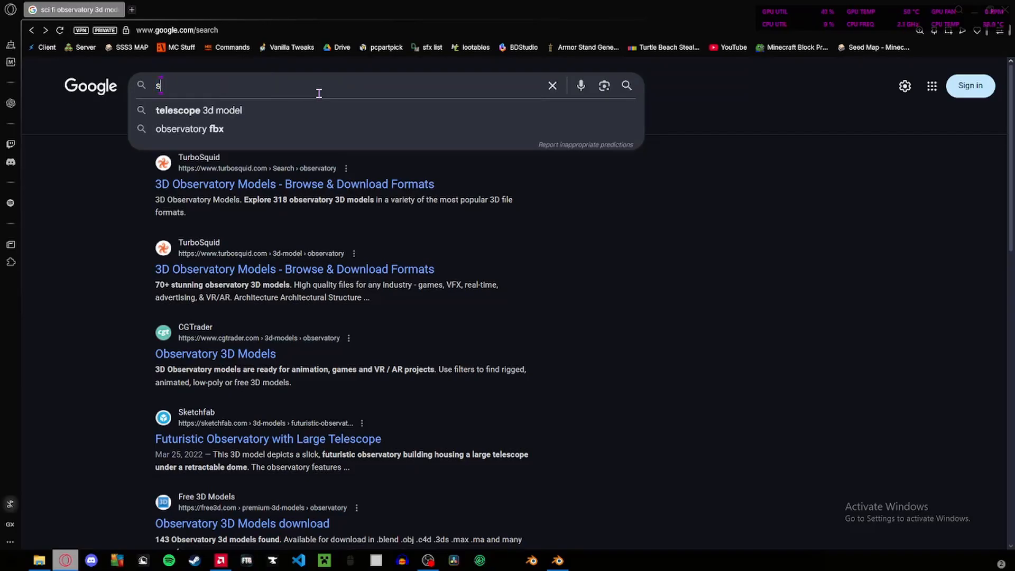
text(paceship deck 3d model)
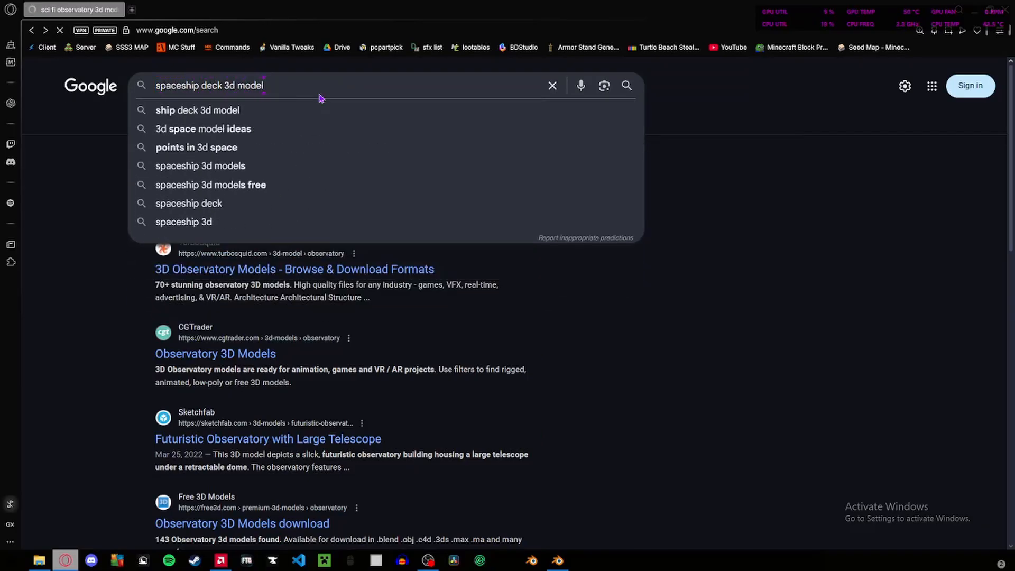
key(Return)
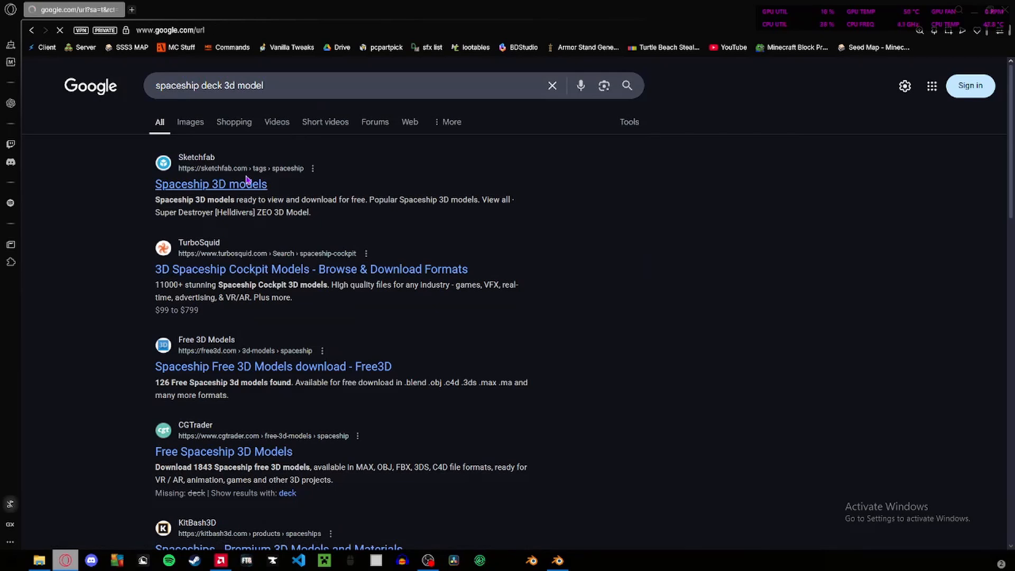
- After the Sketchfab result fails with Too many requests, open CGTrader's Free Spaceship 3D Models result
click(246, 182)
click(31, 30)
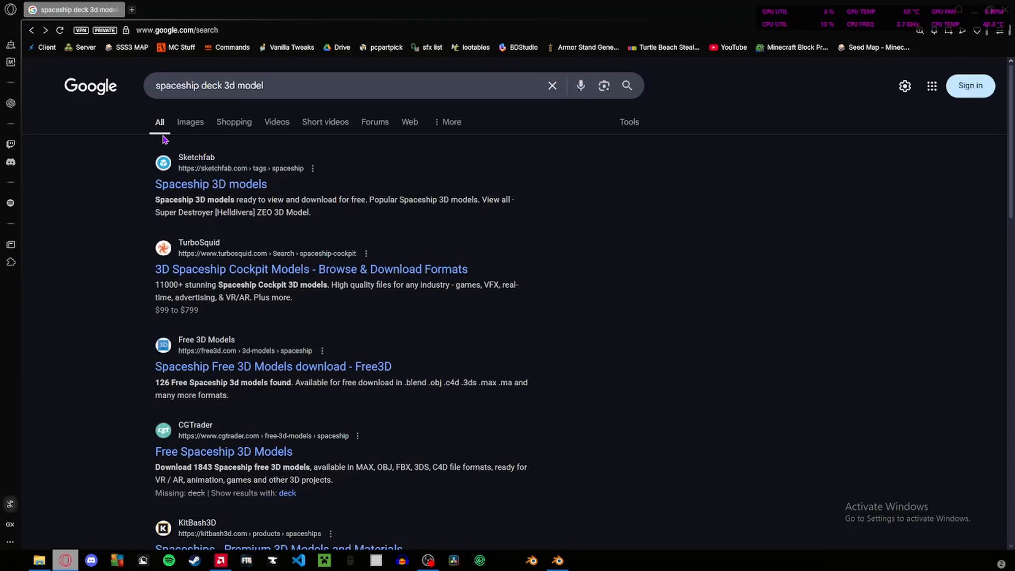
click(211, 184)
click(32, 30)
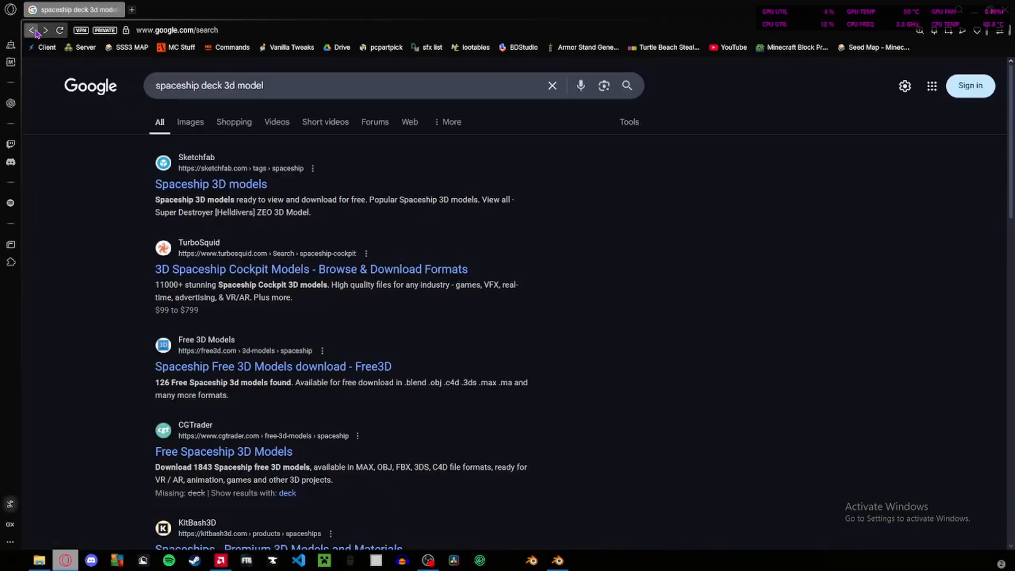
scroll(251, 372, down, 3)
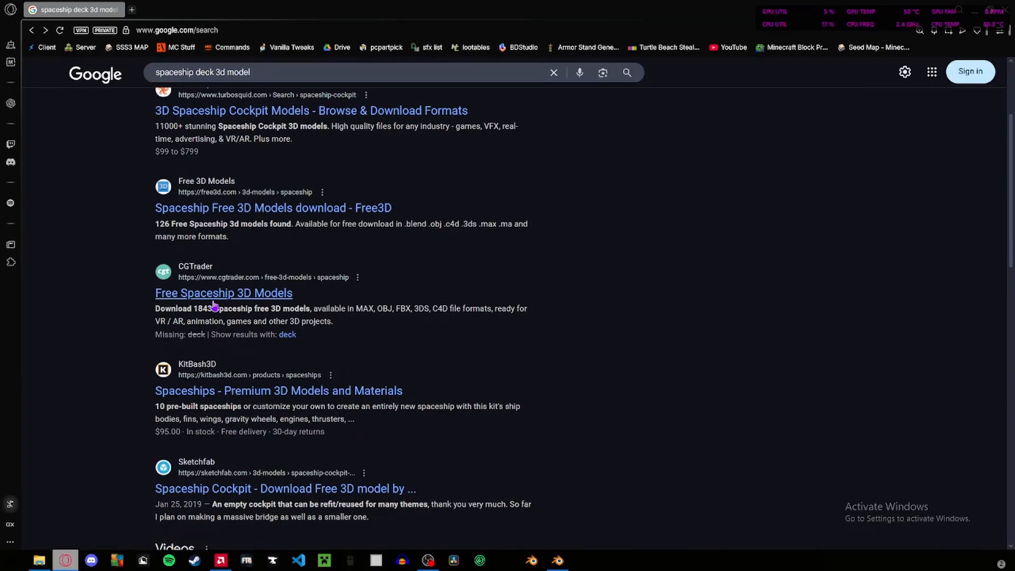
click(213, 292)
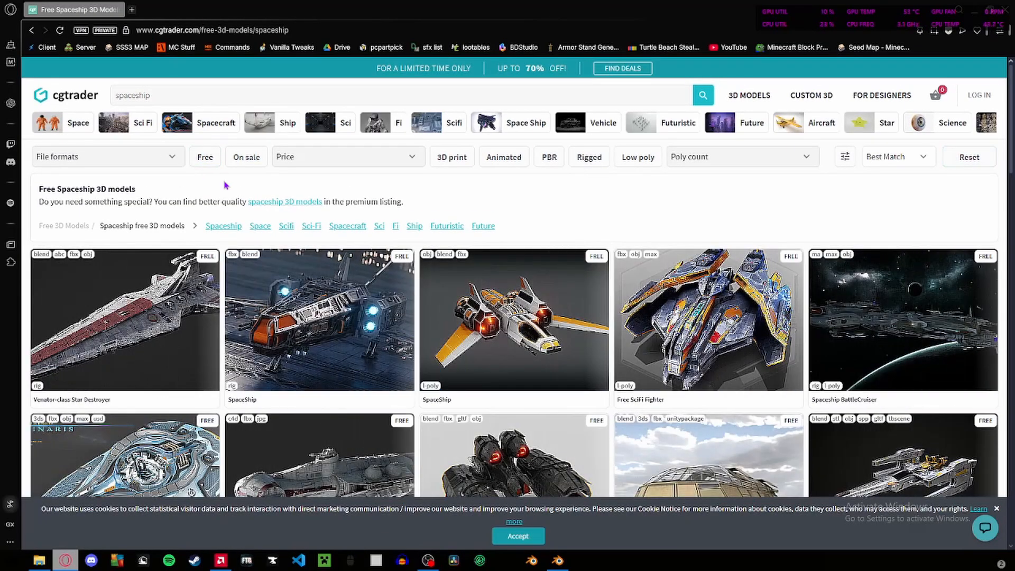
- Filter CGTrader's spaceship results to FREE and browse models like Babbage Station and Sci Fi Flying Ship
click(214, 156)
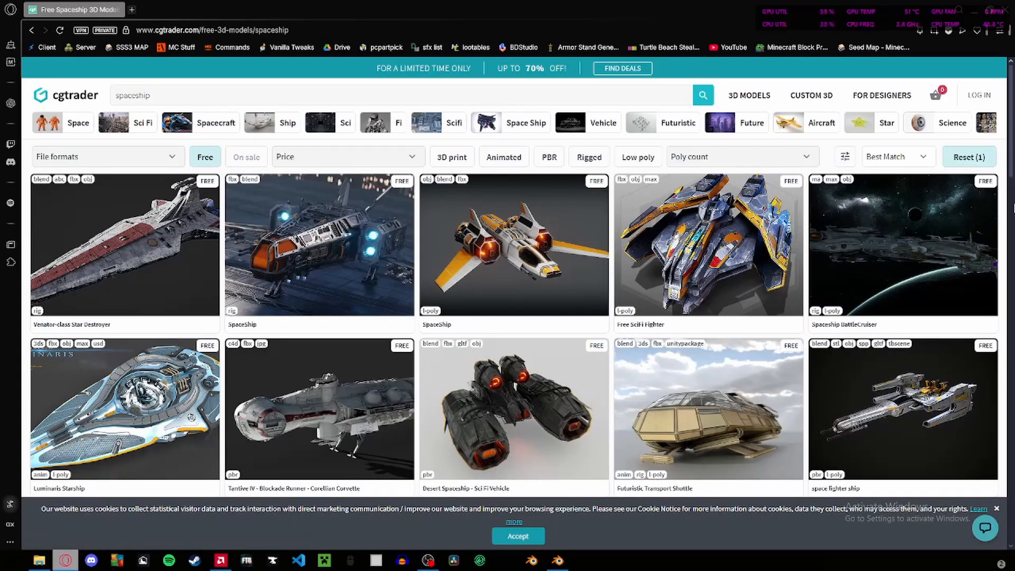
scroll(1012, 210, down, 2)
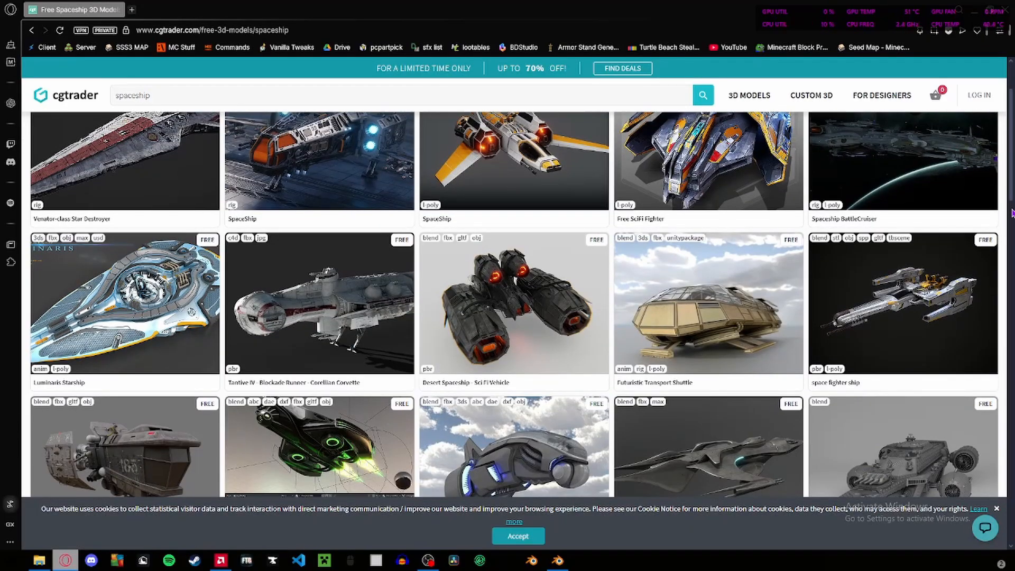
scroll(1013, 209, down, 2)
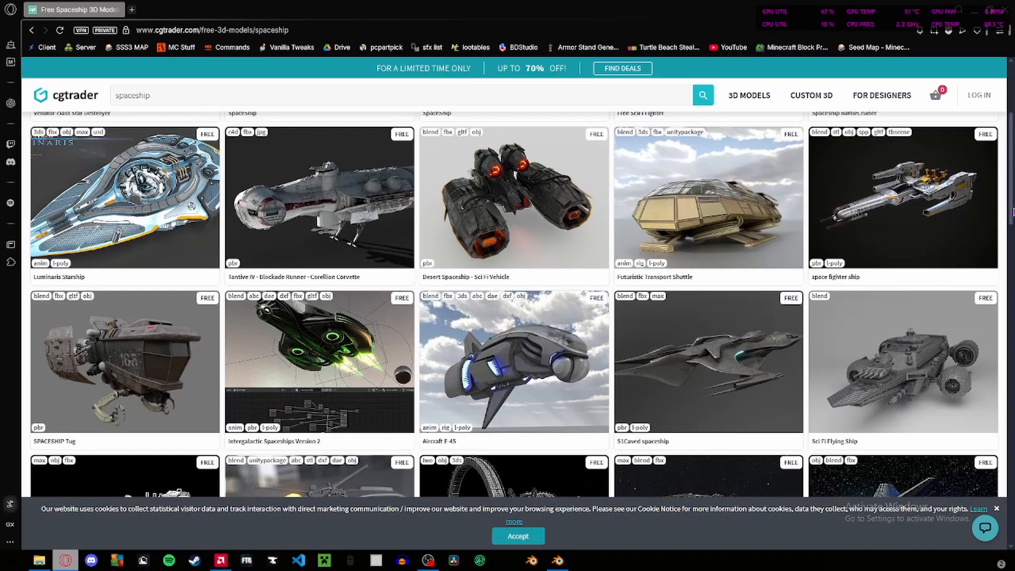
scroll(1013, 218, down, 3)
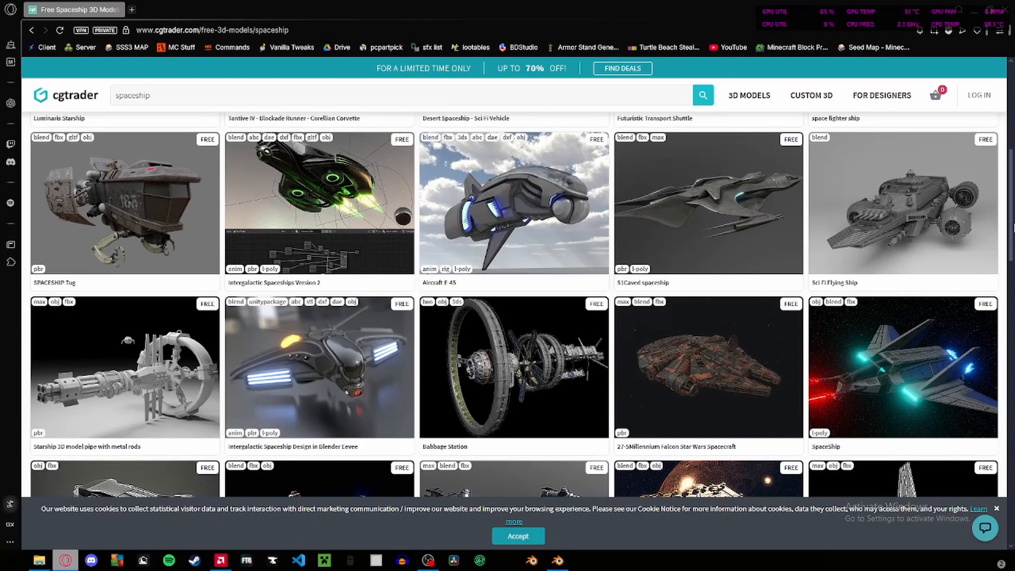
scroll(1013, 228, down, 1)
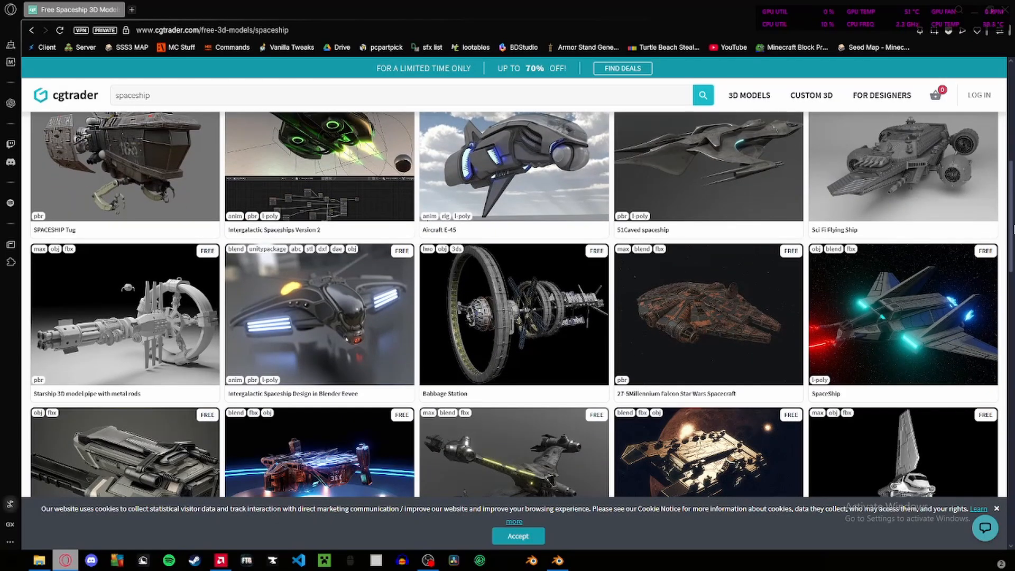
scroll(1013, 228, down, 3)
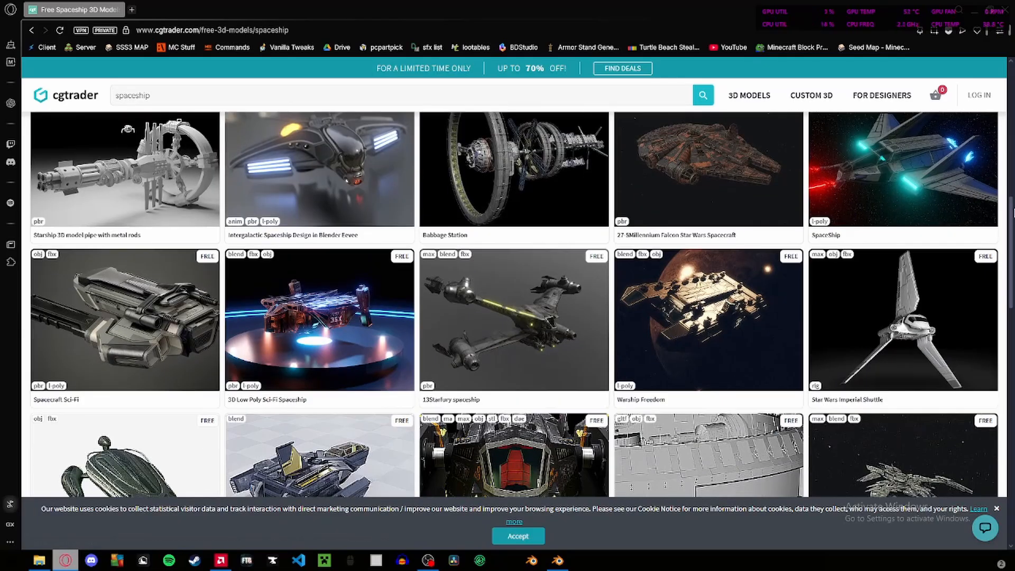
scroll(1013, 182, down, 2)
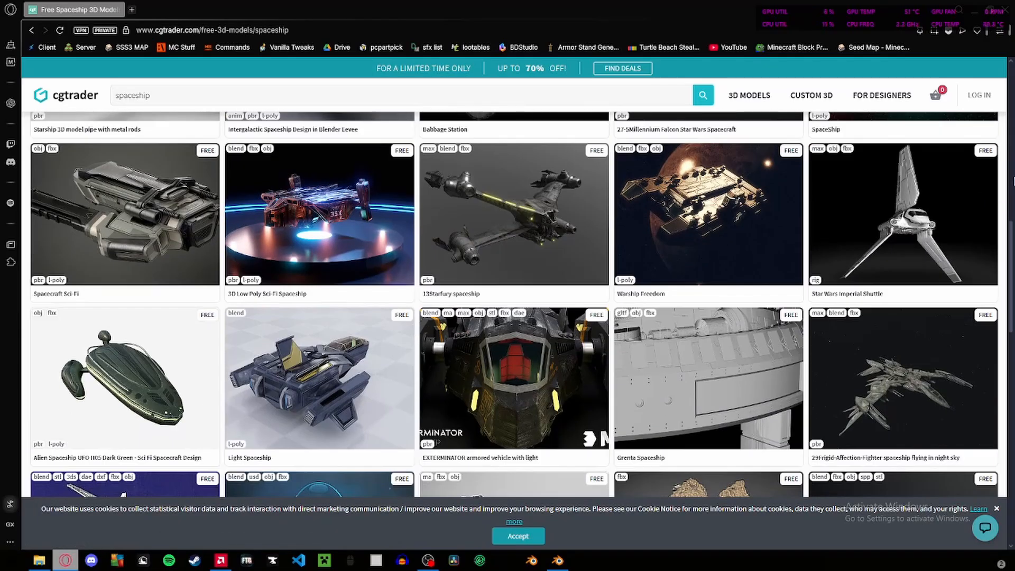
scroll(1013, 181, down, 4)
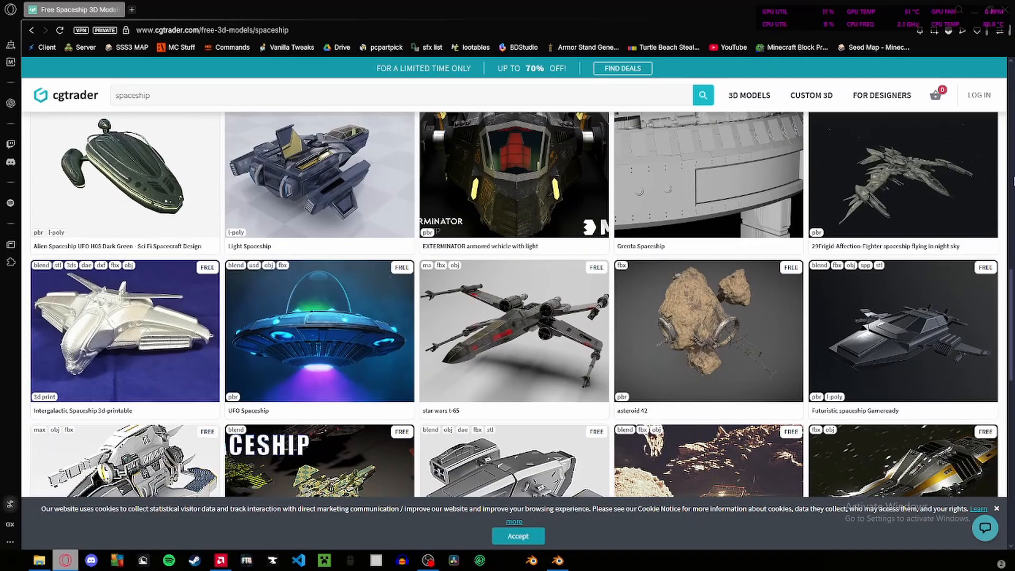
scroll(1013, 181, down, 1)
scroll(1013, 182, down, 1)
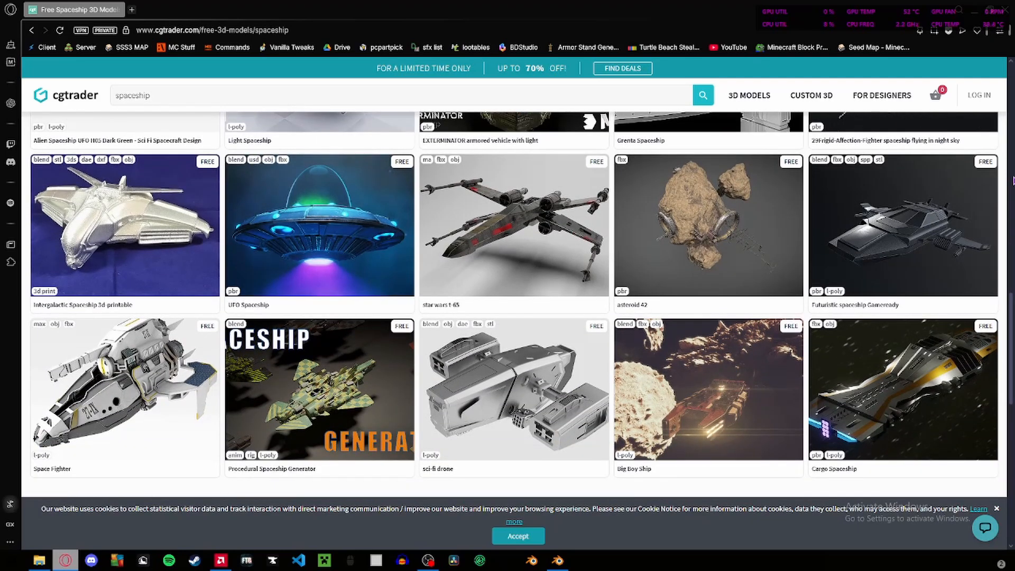
scroll(1013, 181, up, 10)
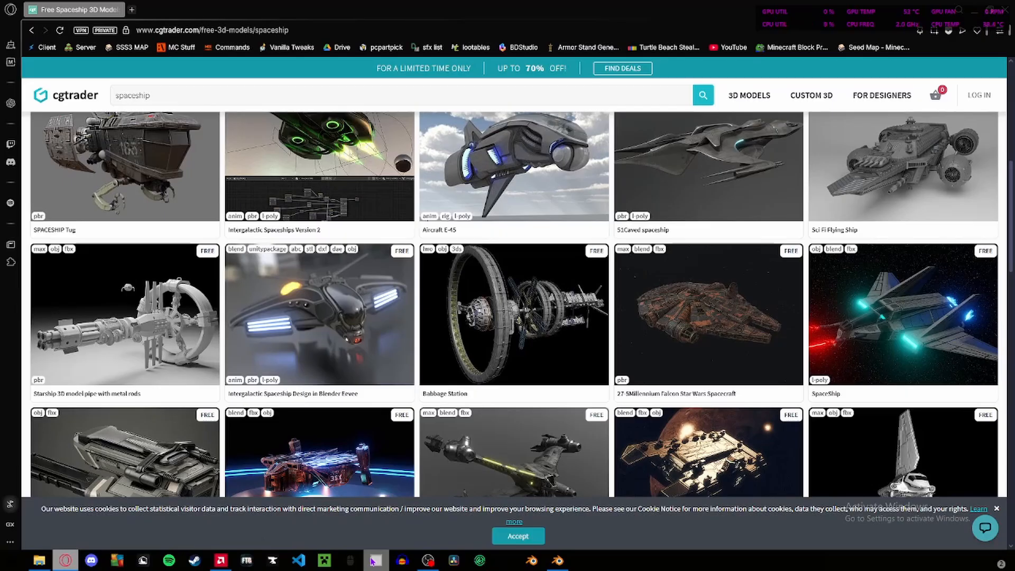
click(558, 561)
click(384, 285)
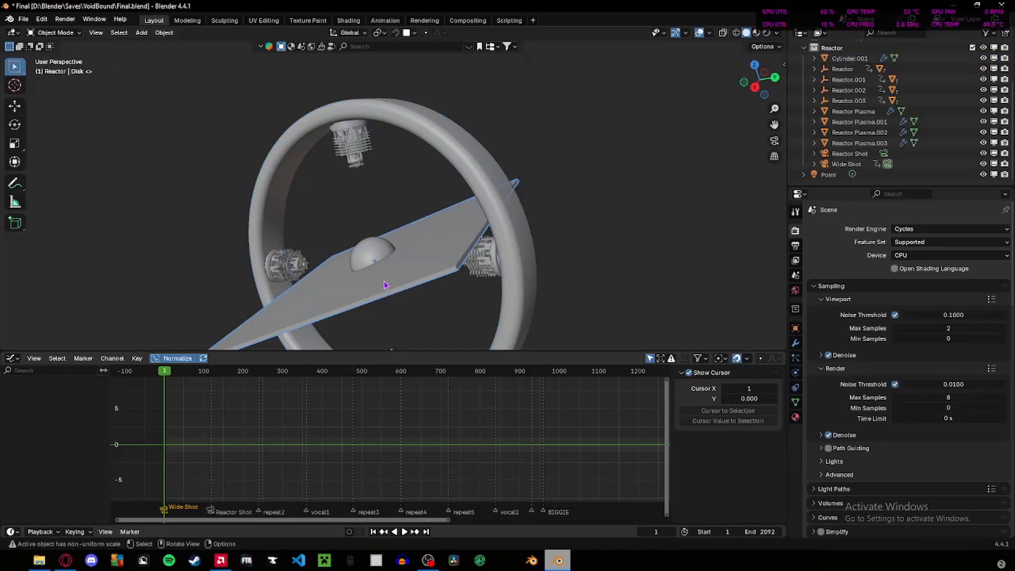
key(n)
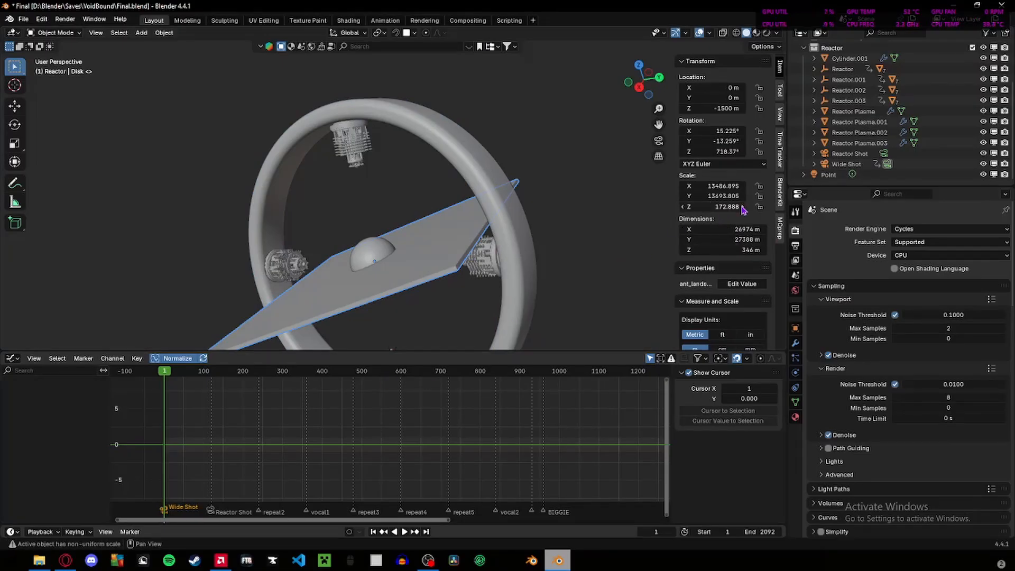
click(66, 561)
scroll(965, 347, down, 5)
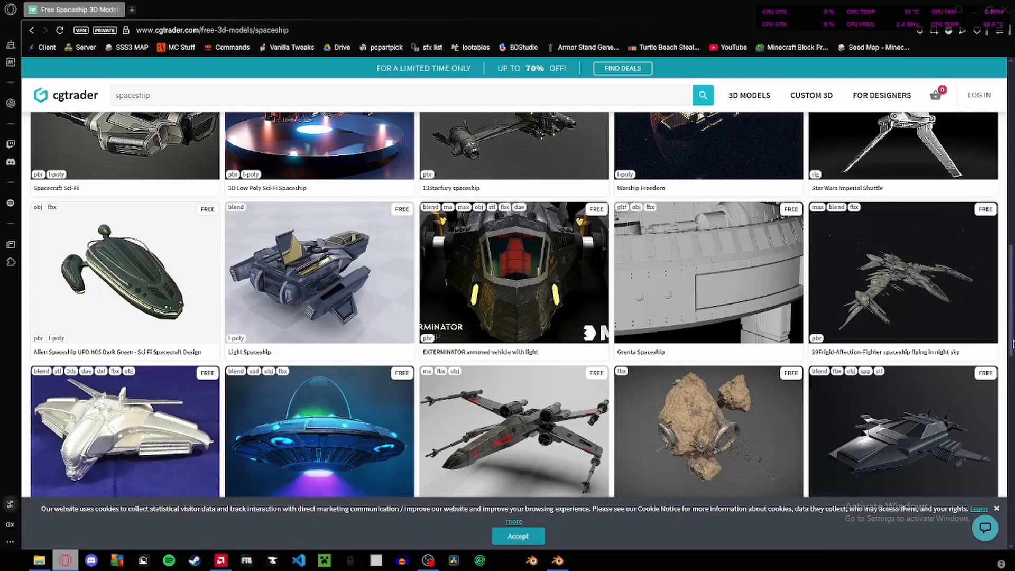
scroll(1012, 344, down, 3)
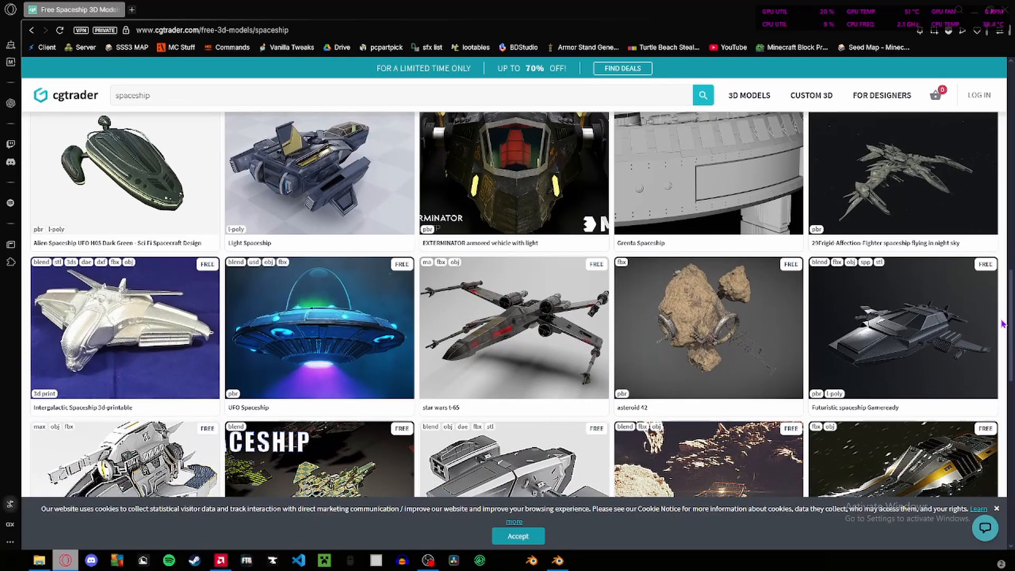
scroll(1004, 322, down, 3)
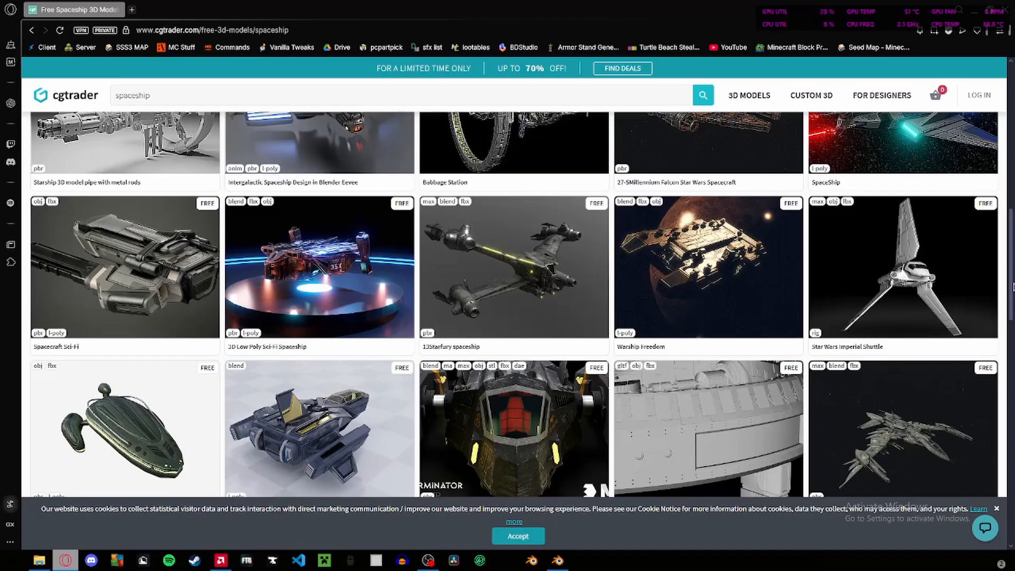
scroll(1012, 286, up, 2)
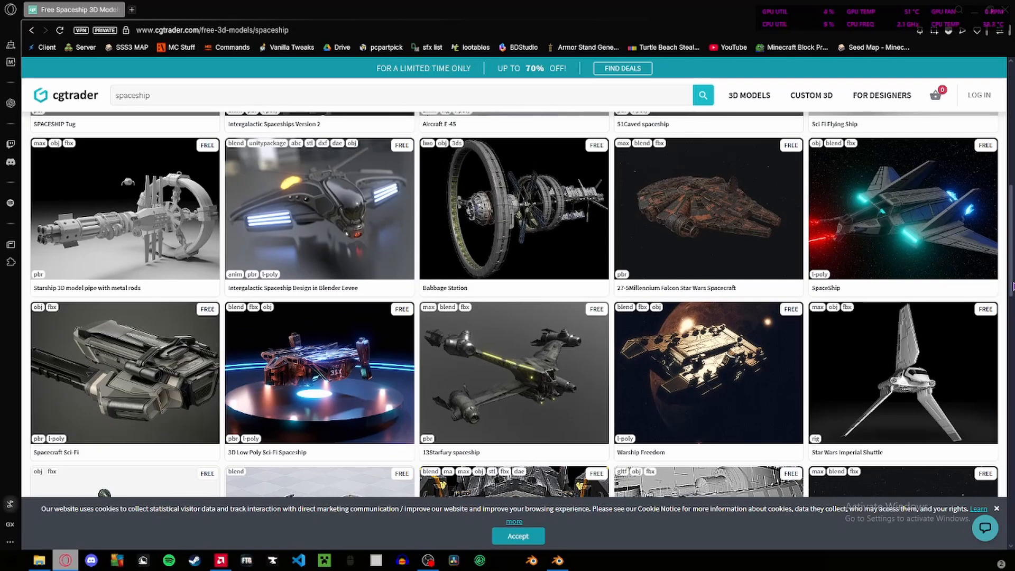
scroll(1013, 286, up, 1)
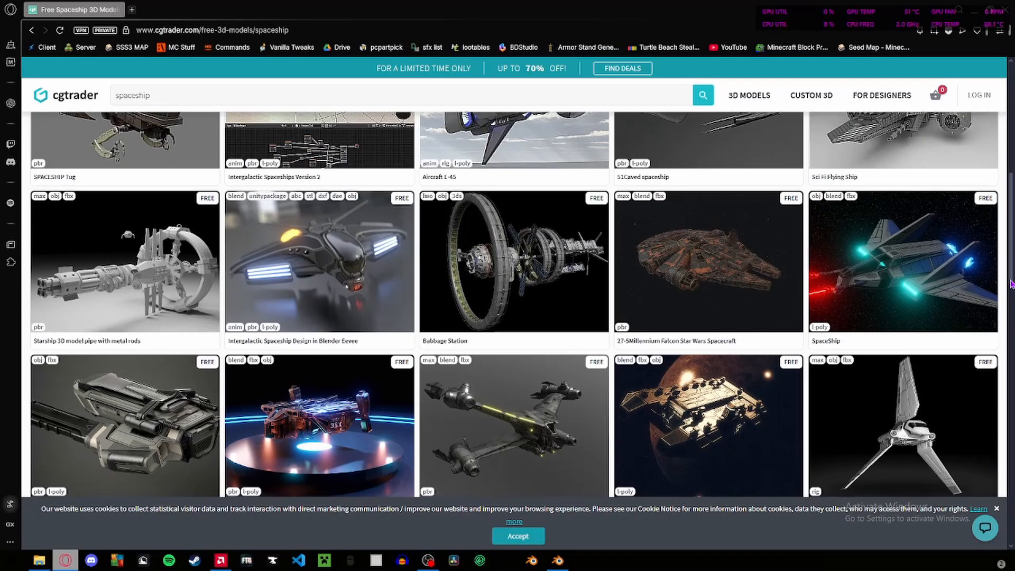
scroll(1011, 284, up, 3)
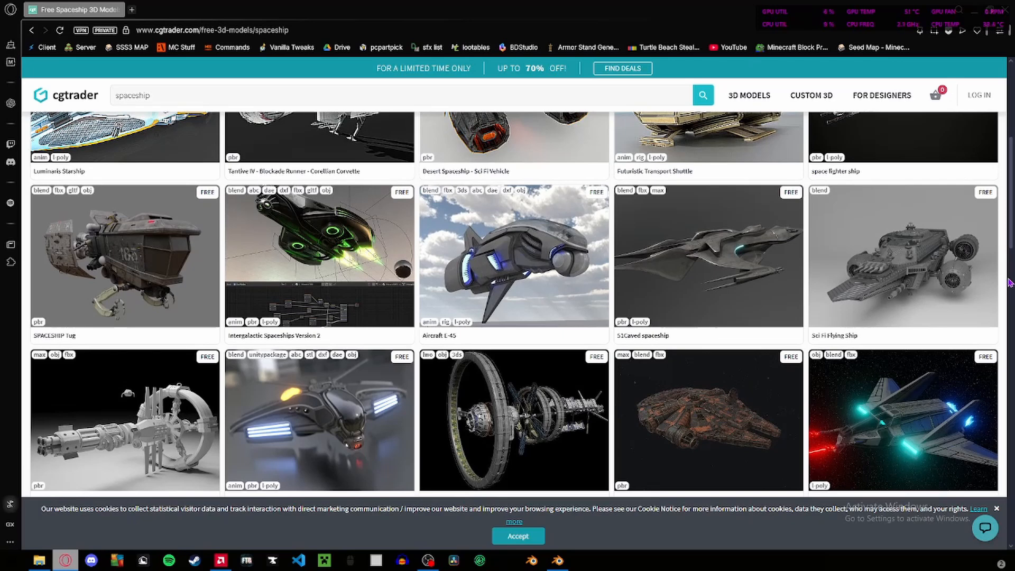
scroll(1011, 284, up, 6)
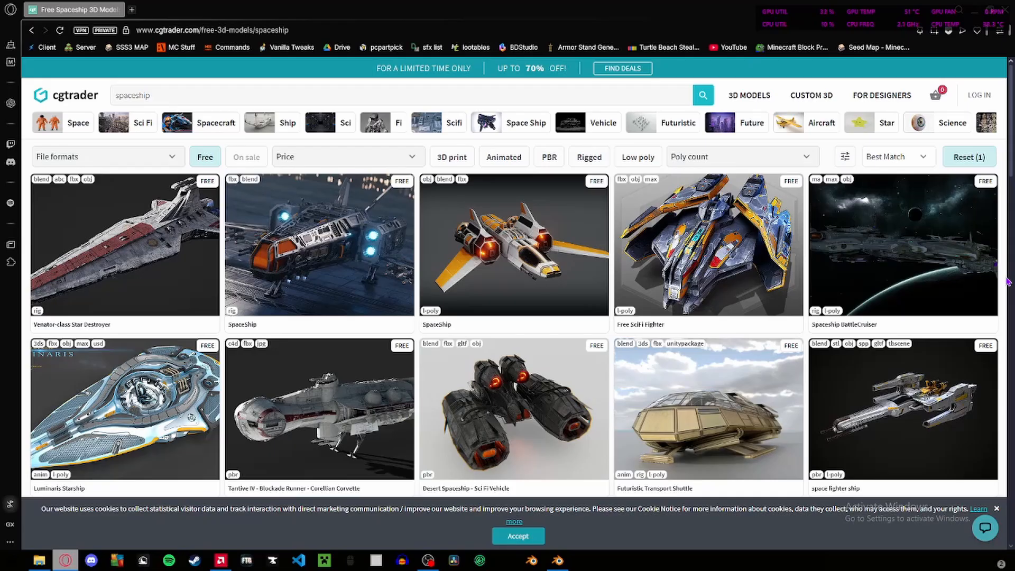
scroll(1007, 282, down, 20)
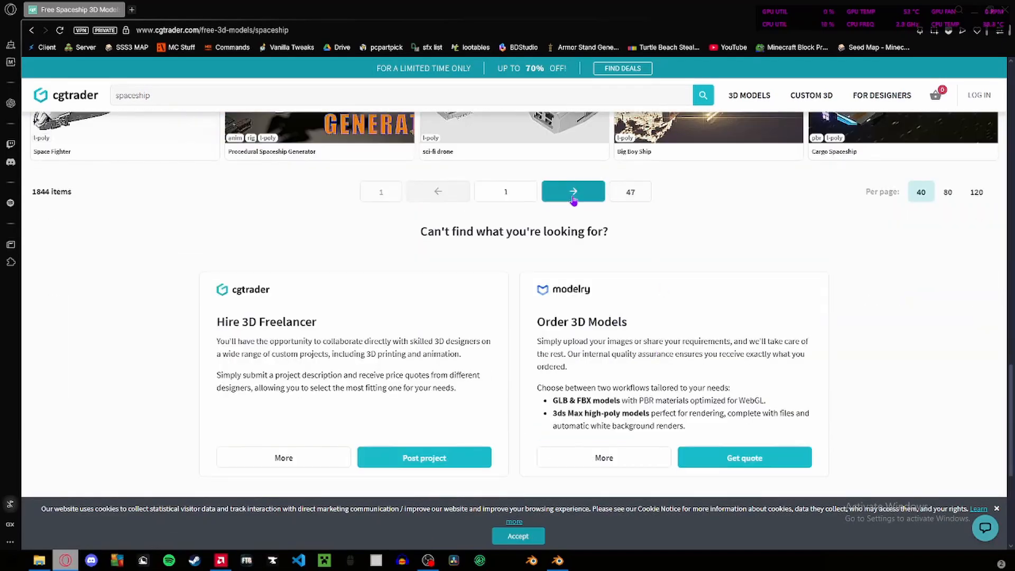
click(574, 191)
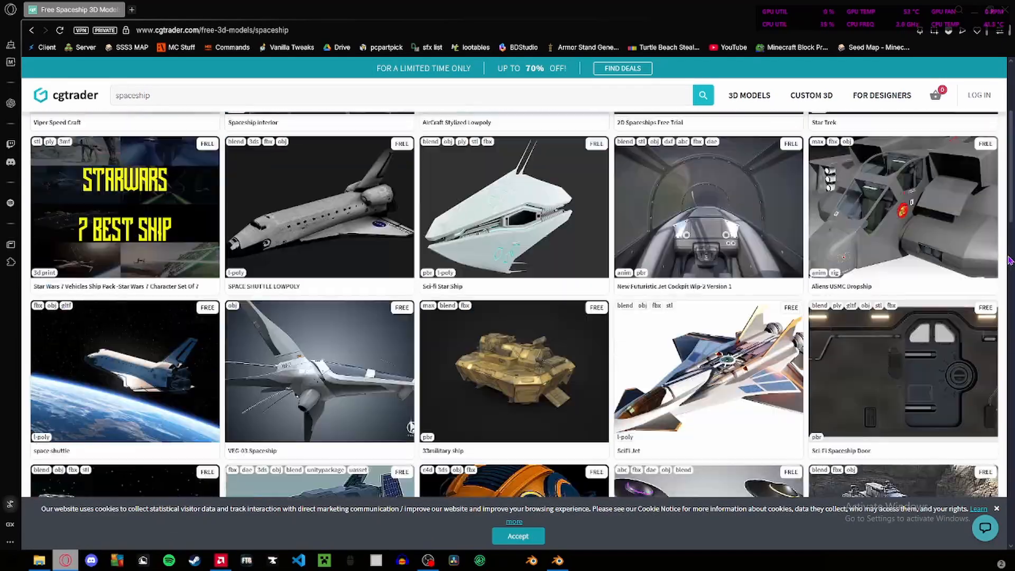
scroll(1007, 259, up, 3)
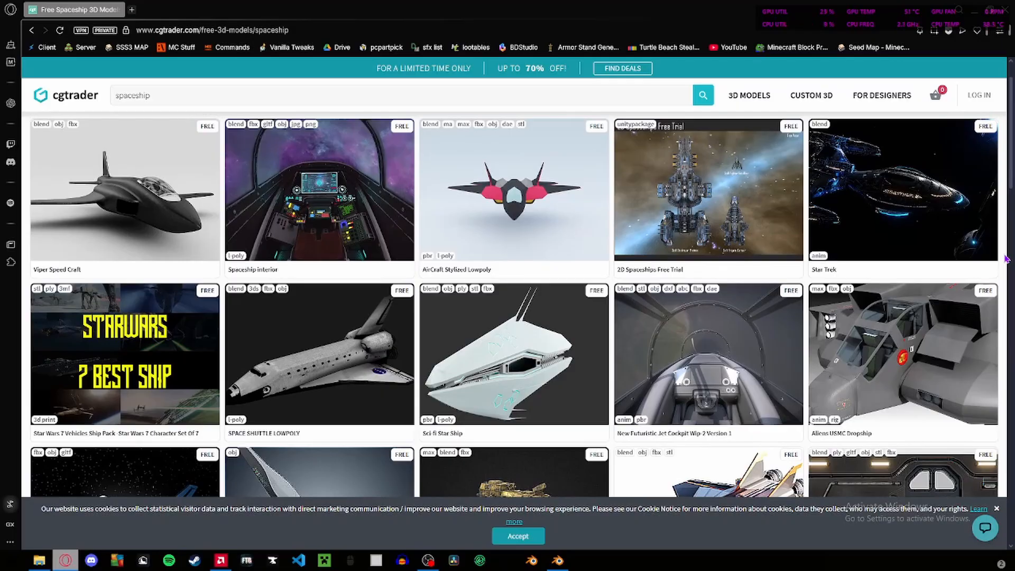
scroll(1006, 259, down, 1)
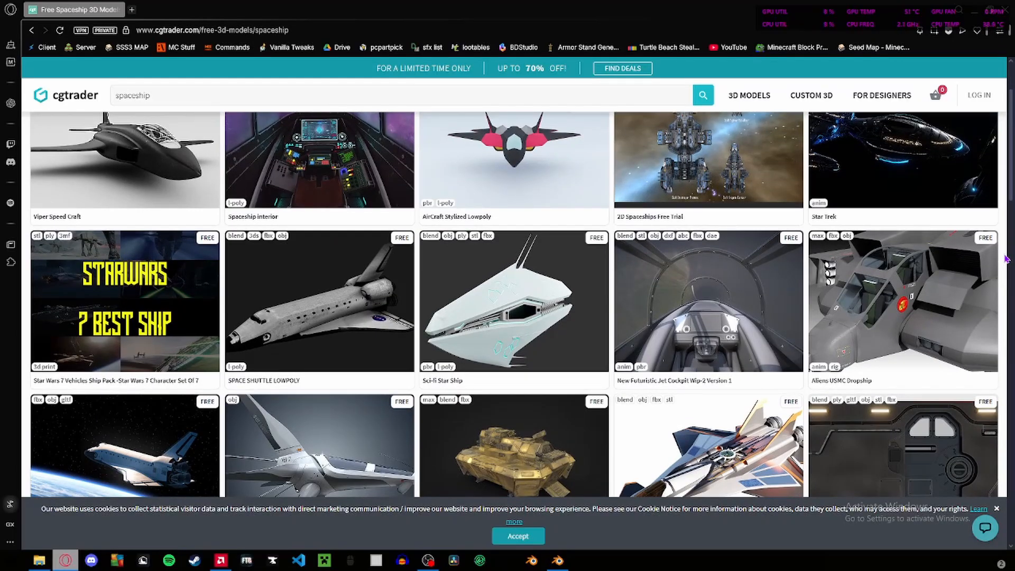
scroll(1006, 259, down, 4)
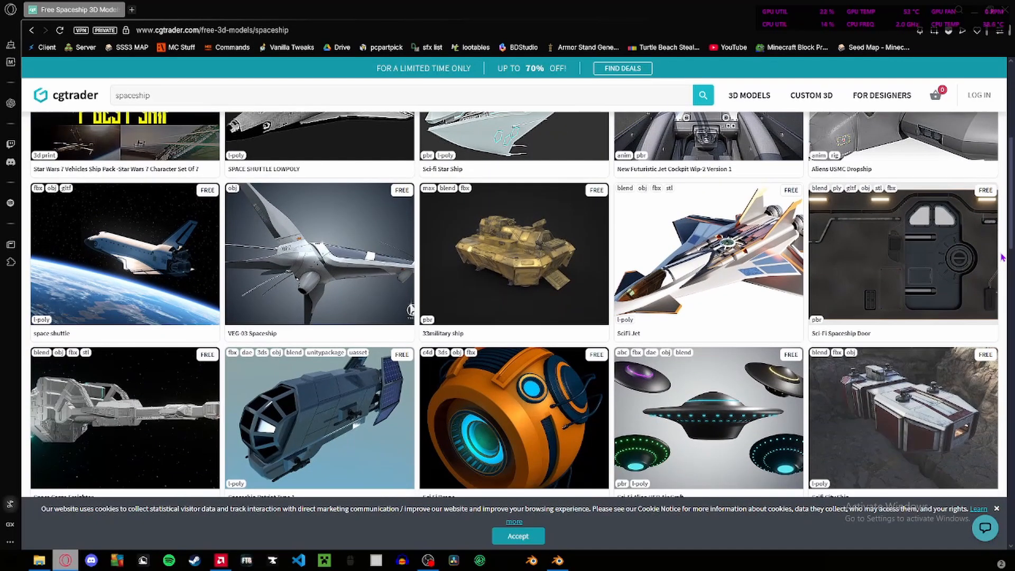
scroll(1003, 257, down, 1)
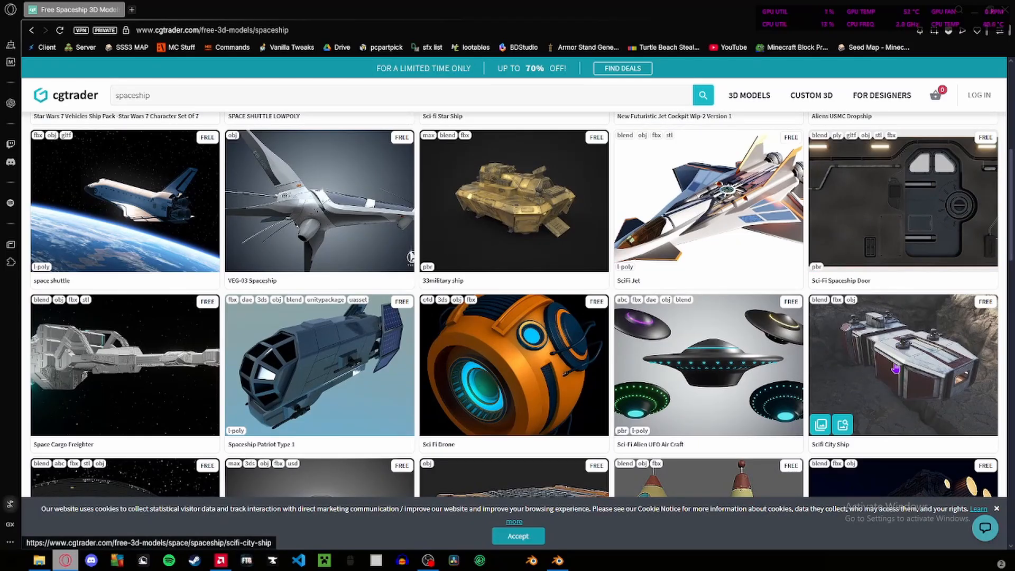
scroll(1012, 333, down, 1)
scroll(1013, 333, down, 2)
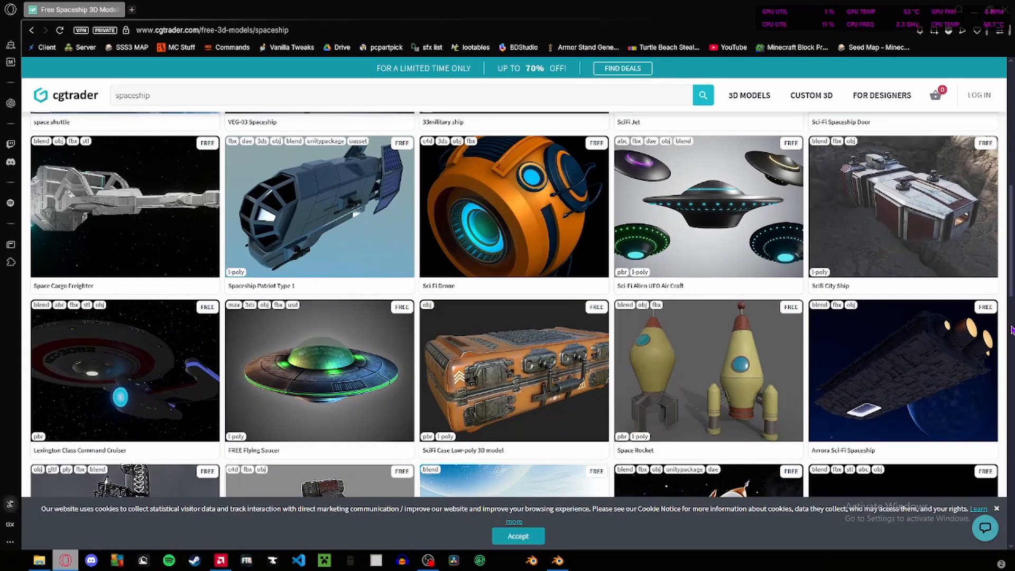
scroll(1013, 331, down, 1)
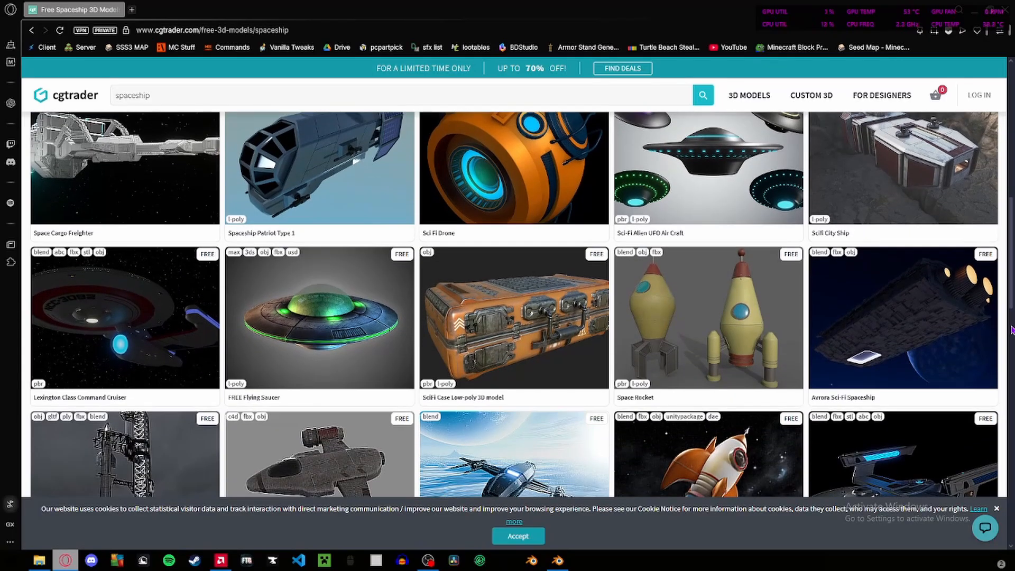
scroll(1011, 330, down, 5)
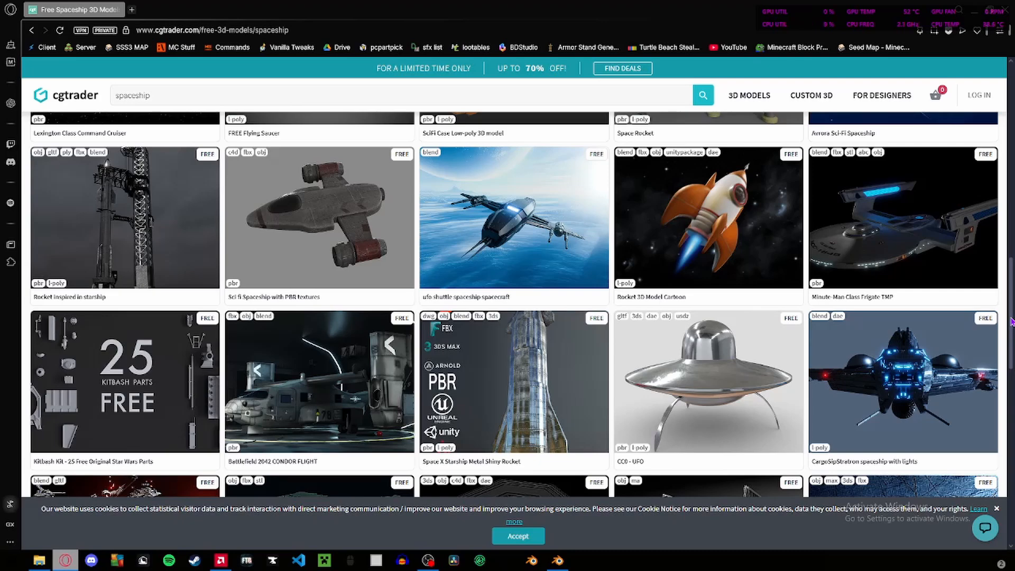
scroll(1011, 320, down, 4)
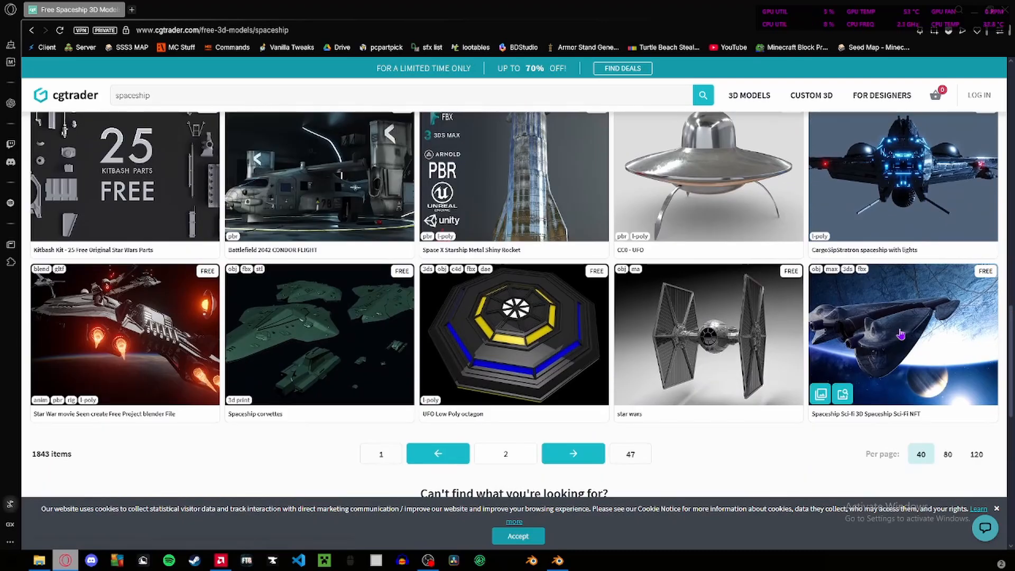
click(599, 457)
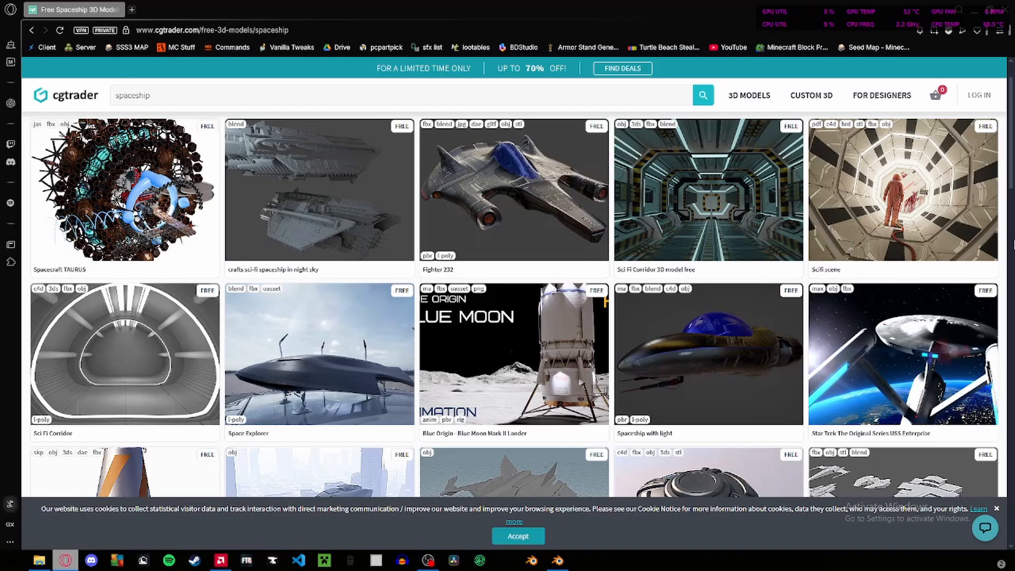
scroll(1012, 244, down, 1)
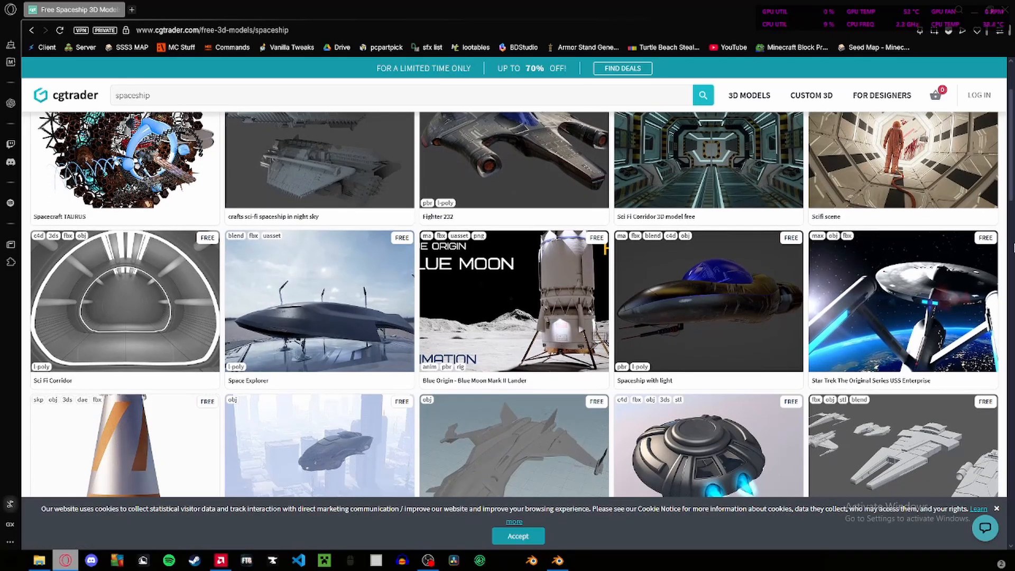
scroll(1012, 246, down, 1)
scroll(1013, 246, down, 5)
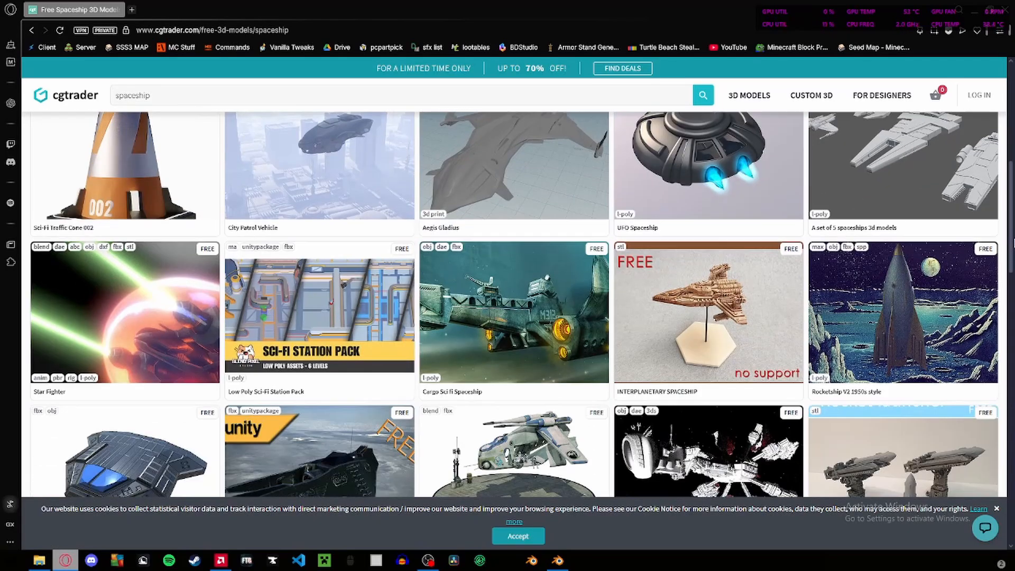
scroll(1012, 246, down, 1)
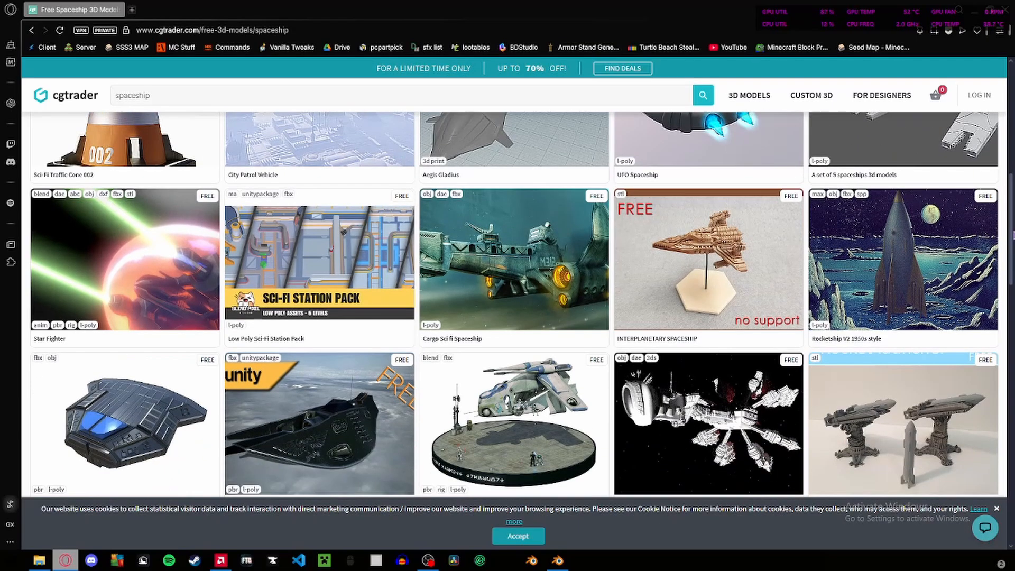
scroll(1012, 245, down, 4)
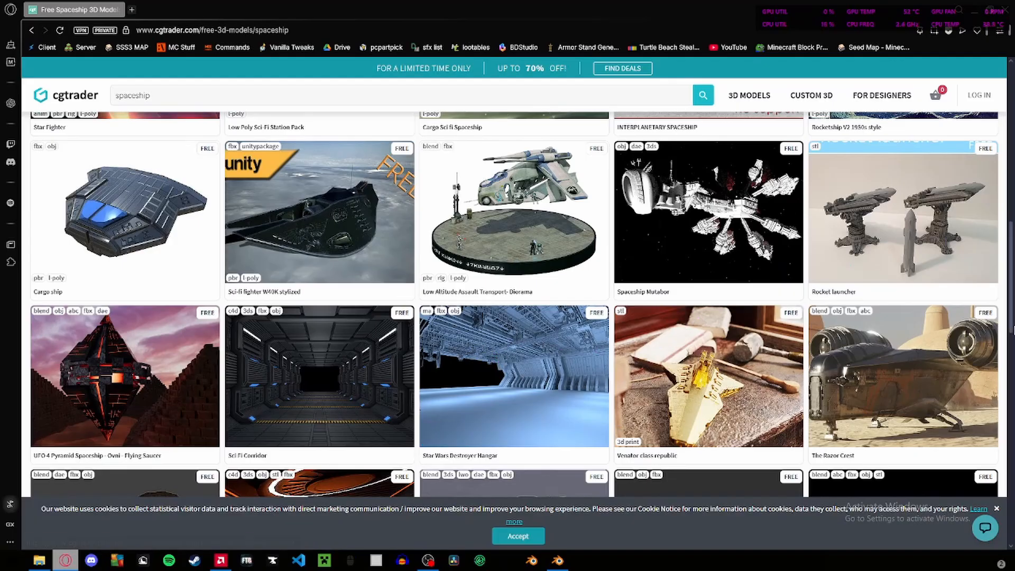
scroll(1013, 330, down, 1)
scroll(1013, 294, down, 3)
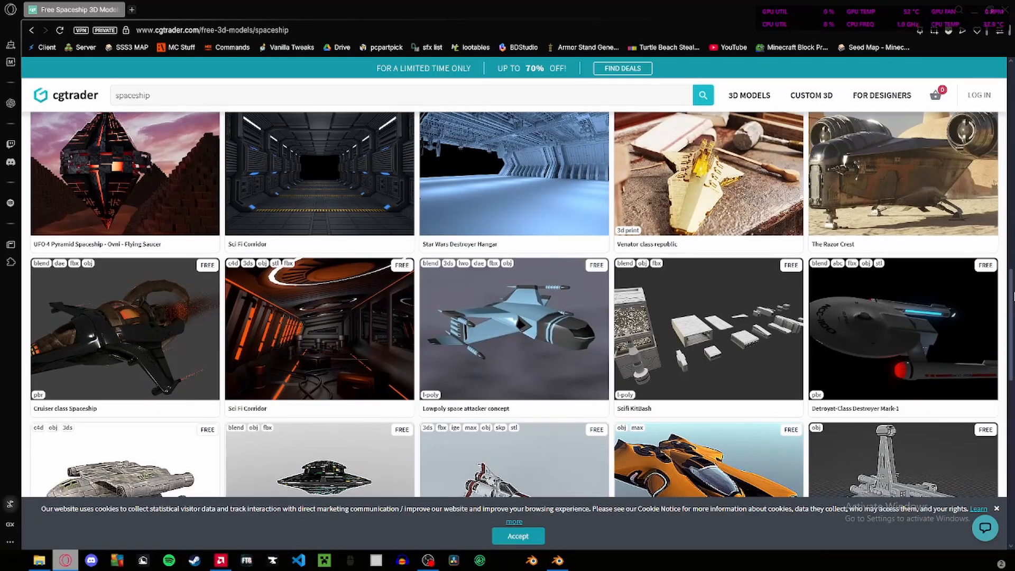
scroll(1013, 296, down, 2)
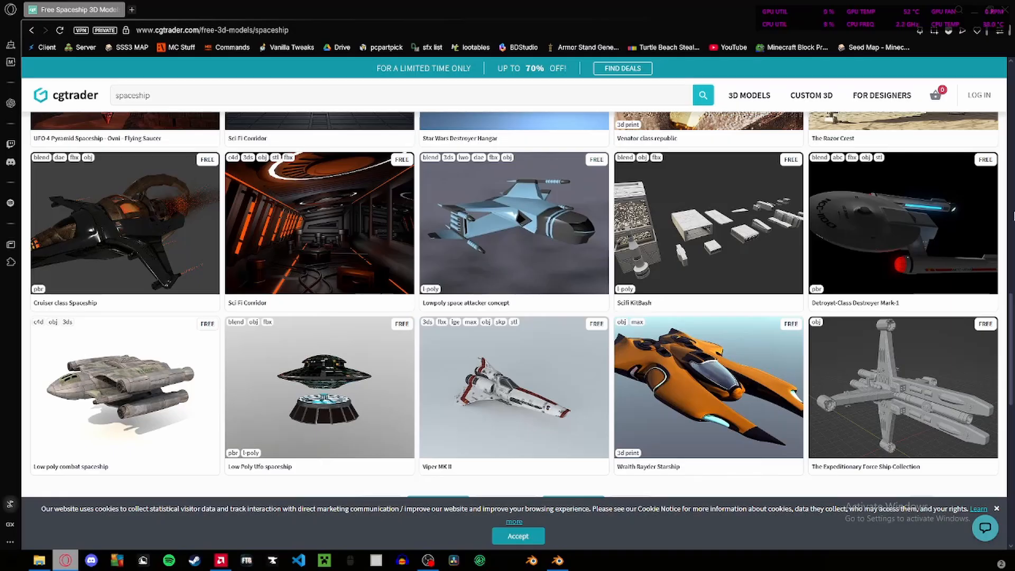
scroll(1013, 216, up, 5)
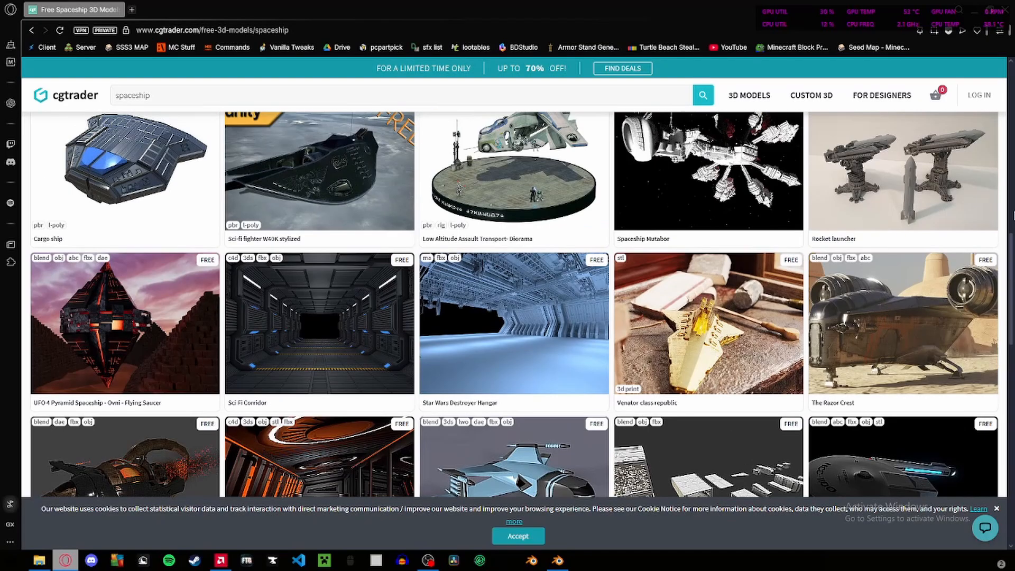
scroll(1013, 215, up, 1)
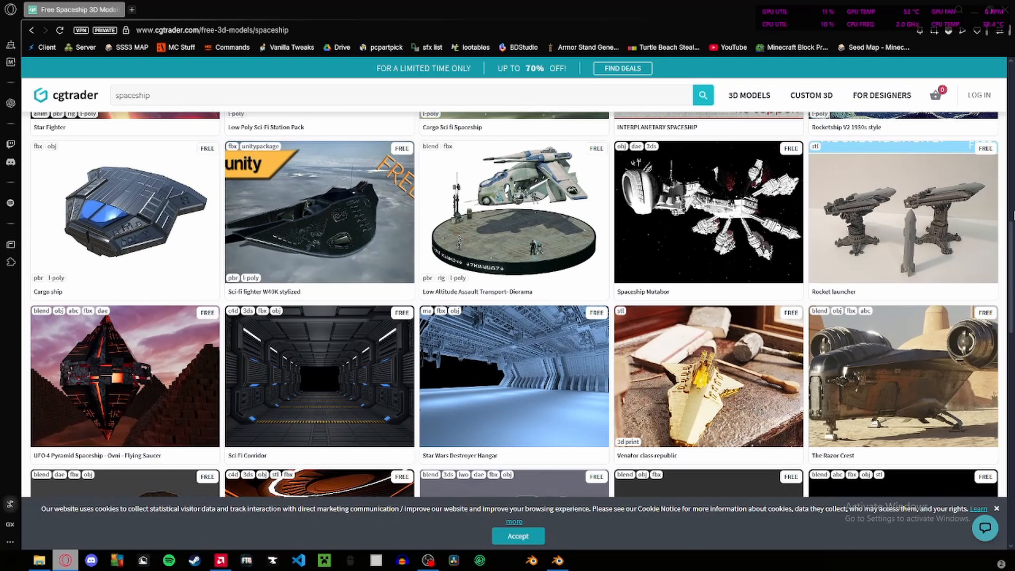
scroll(1013, 216, up, 5)
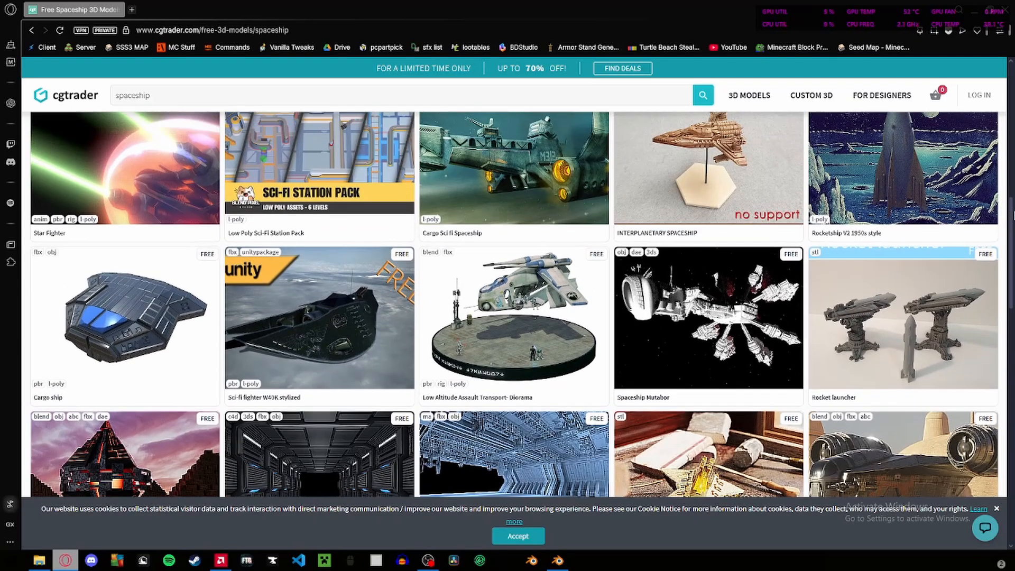
scroll(1013, 216, up, 2)
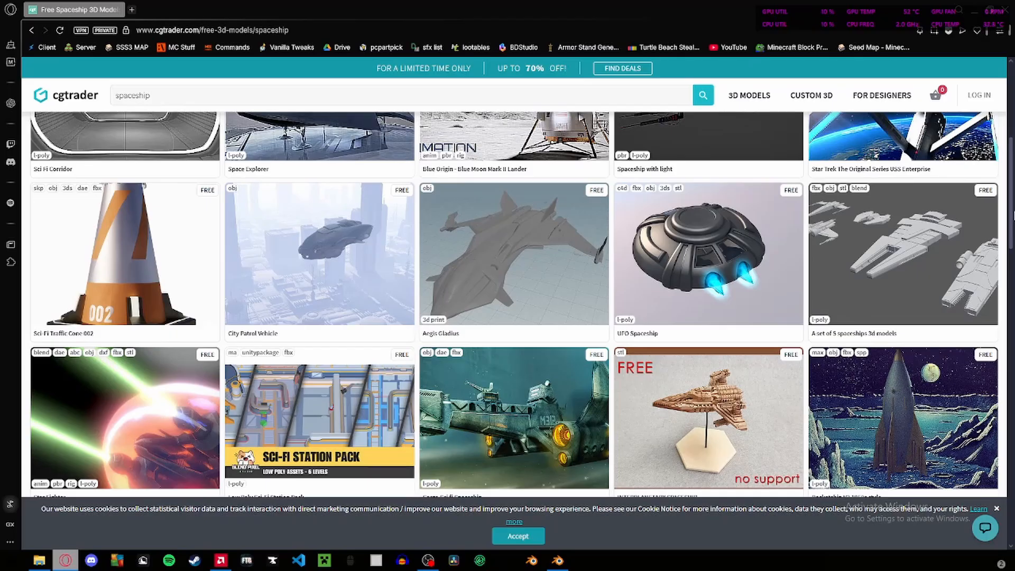
scroll(1013, 216, up, 5)
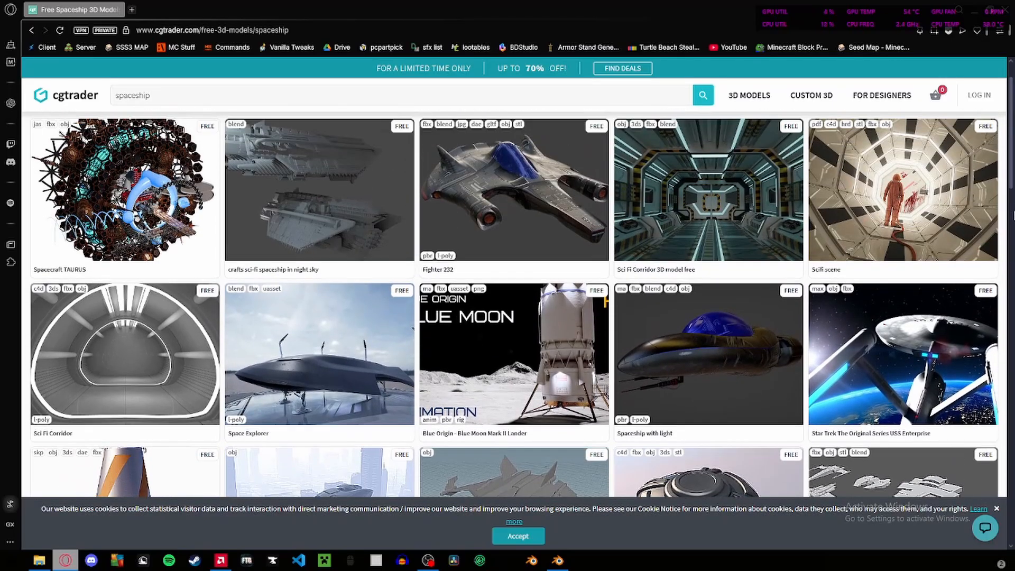
scroll(1013, 216, up, 1)
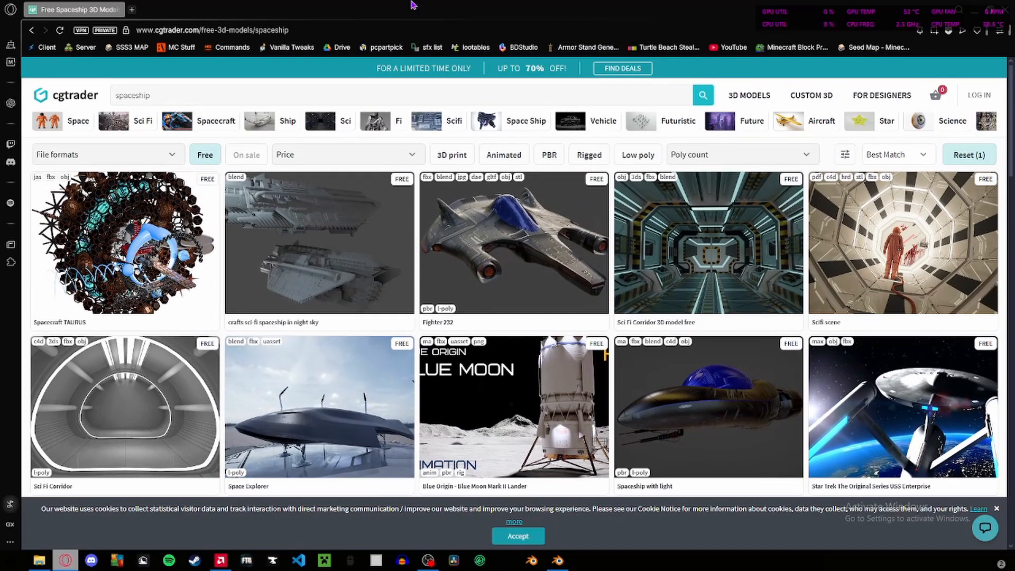
- In a new tab, search Google for 'hangar 3d model'
click(133, 10)
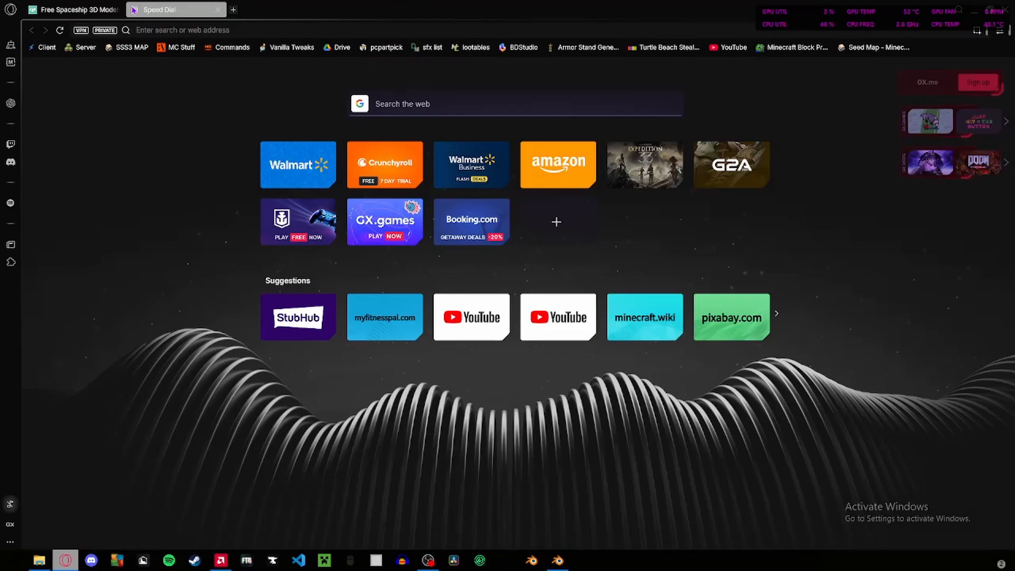
text(hangar 3d model)
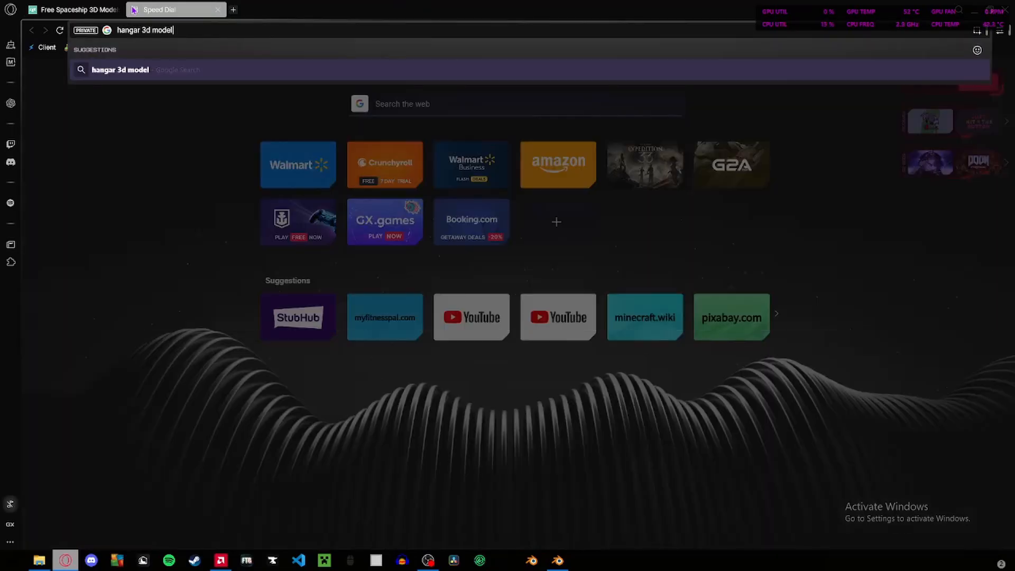
key(Return)
- Open the Sketchfab Hangar 3D models result in a new window
click(208, 177)
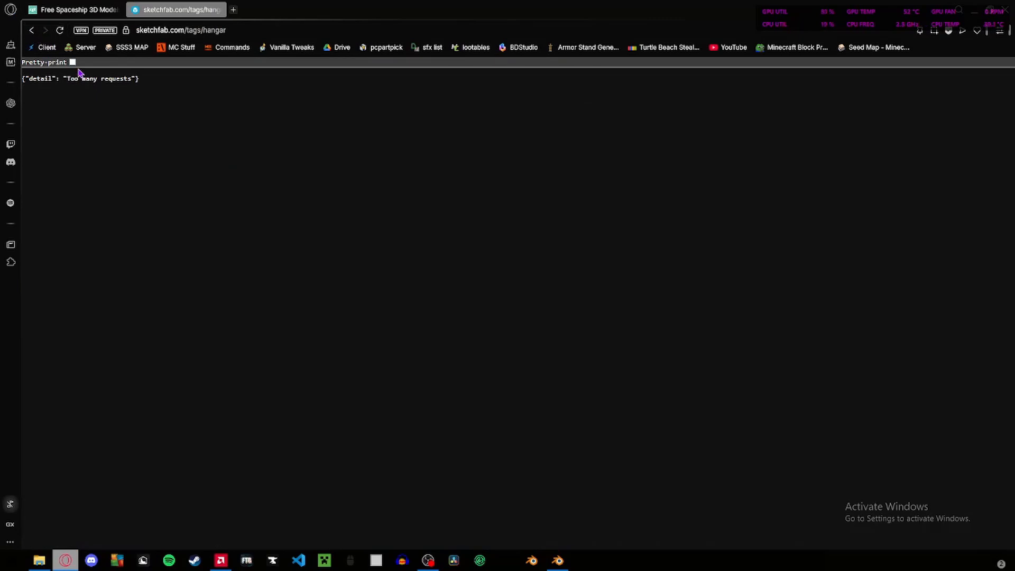
click(31, 30)
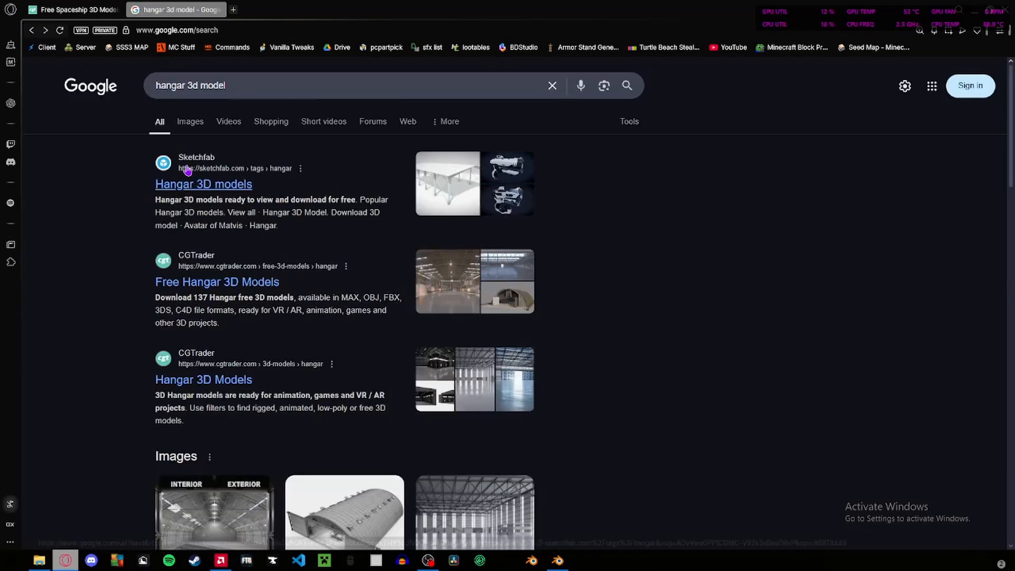
right_click(190, 179)
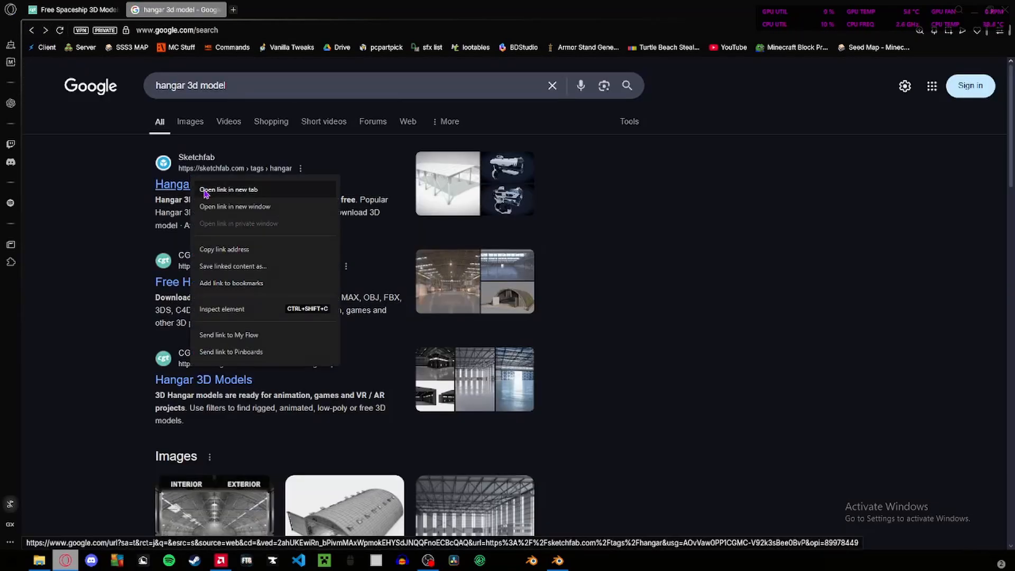
click(220, 207)
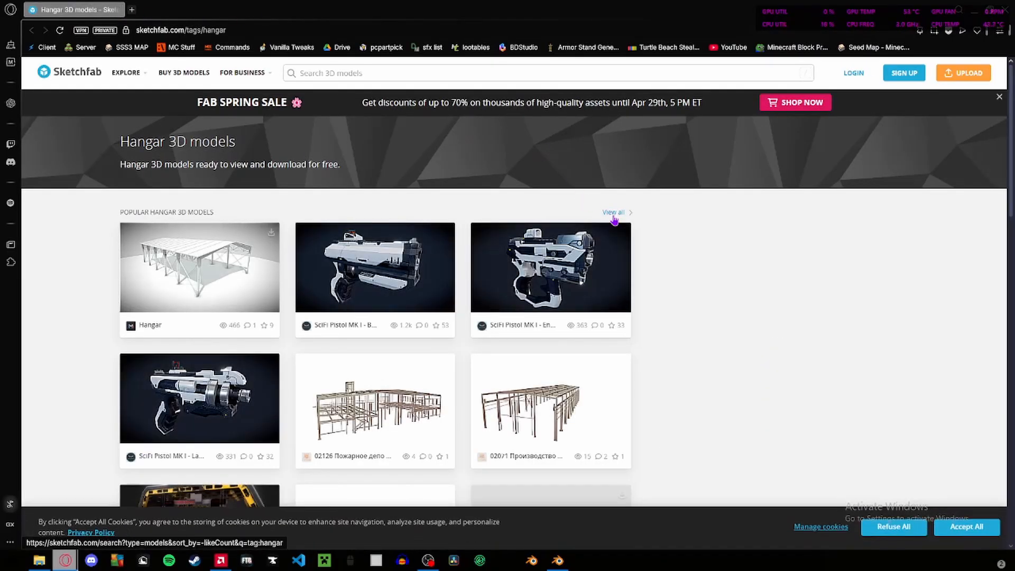
- View all popular hangar models and scroll to entries like Arch Hangar, Sci Fi Hangar and Space Hangar
click(612, 212)
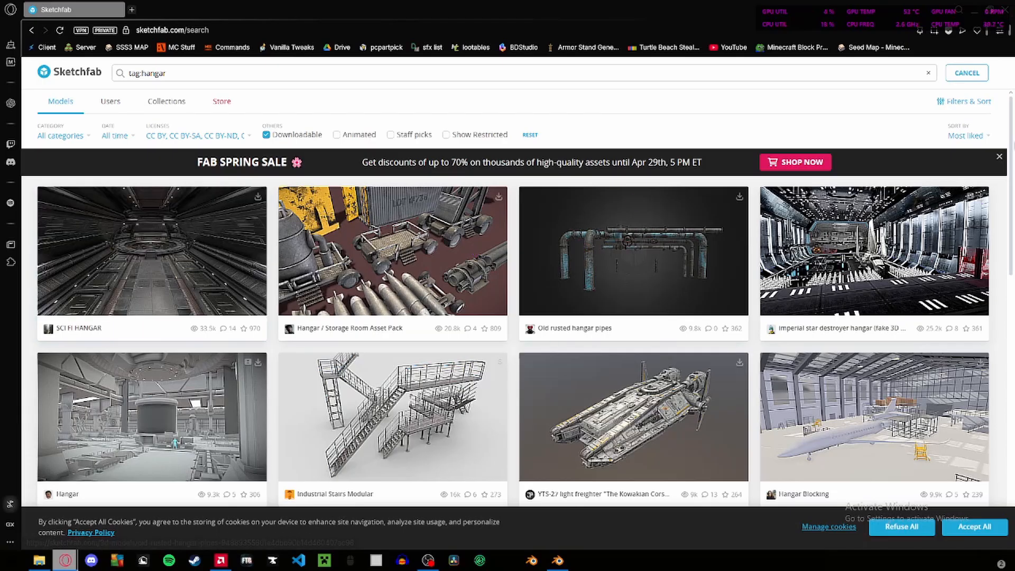
scroll(258, 270, down, 1)
scroll(517, 297, down, 1)
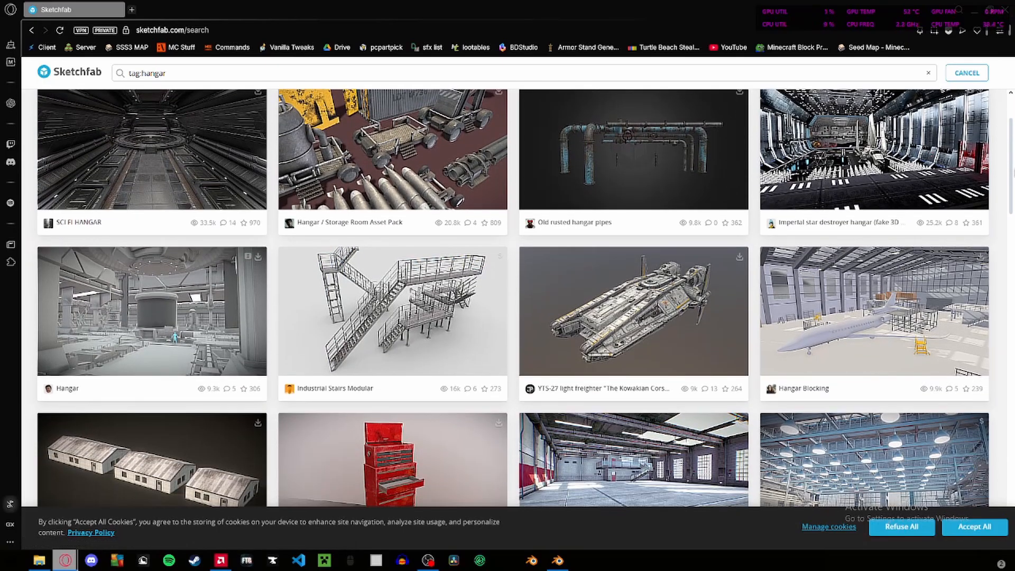
scroll(517, 297, down, 1)
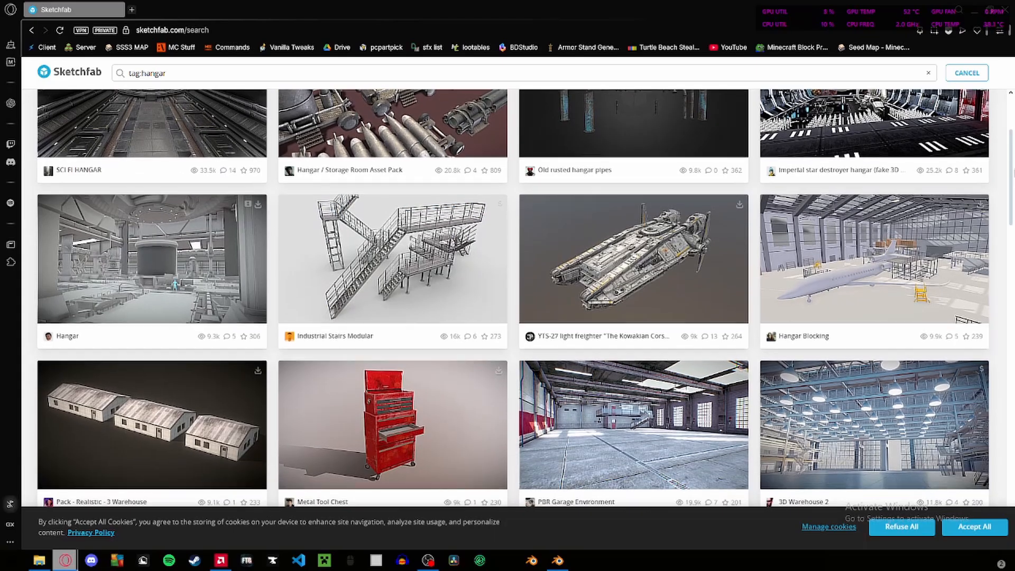
scroll(517, 297, down, 1)
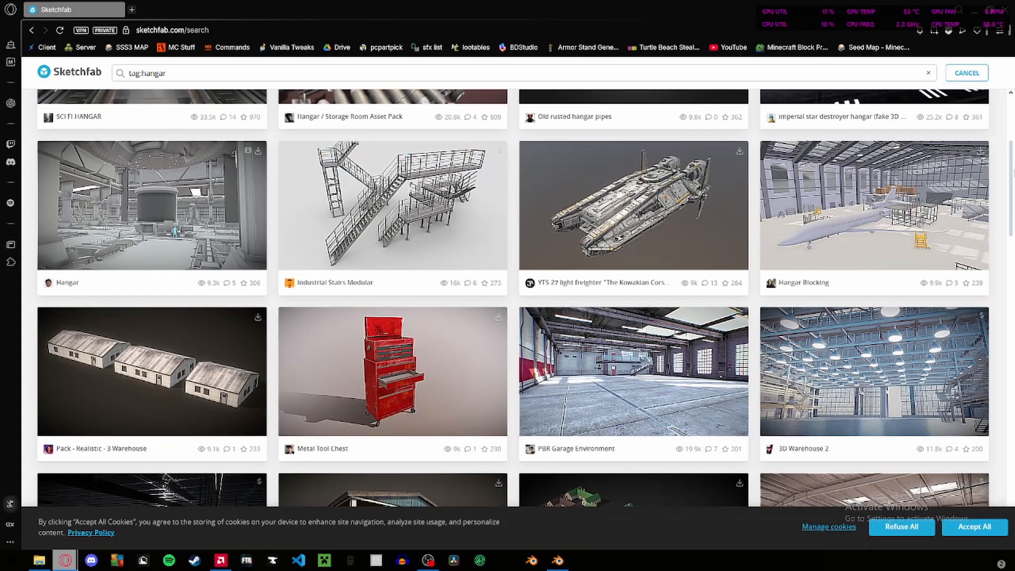
scroll(524, 298, down, 1)
scroll(517, 298, down, 2)
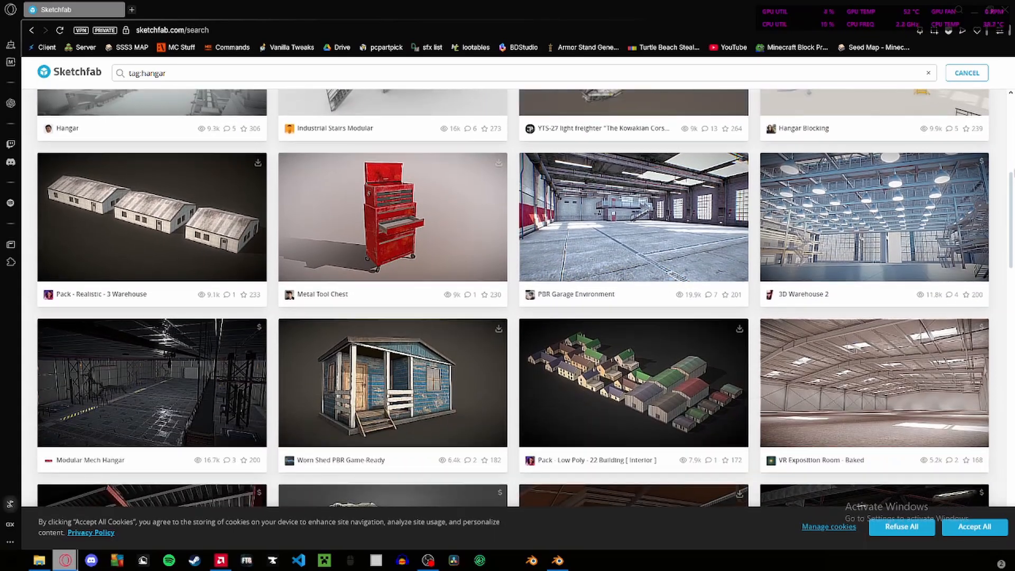
scroll(517, 299, down, 4)
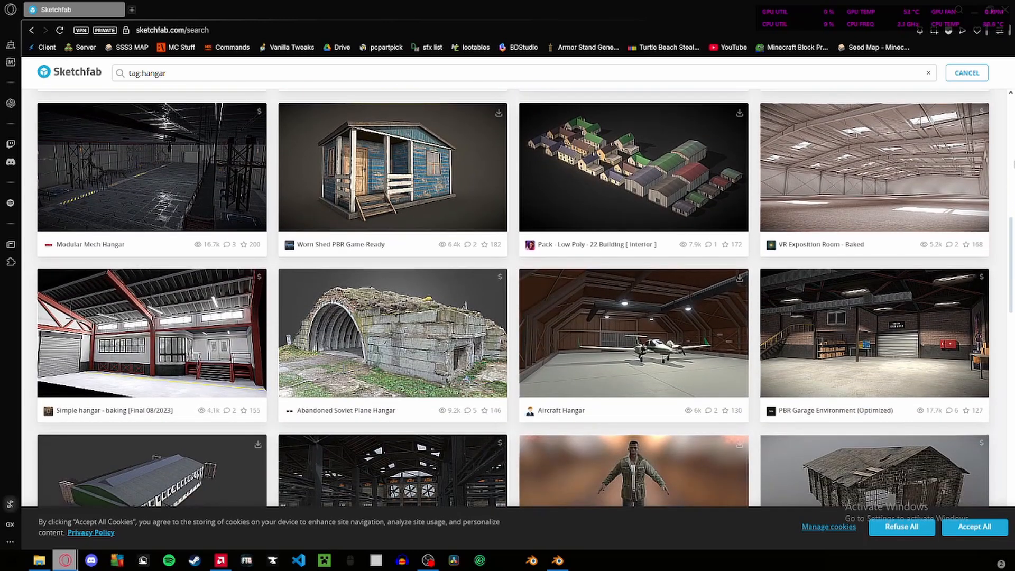
scroll(517, 299, down, 5)
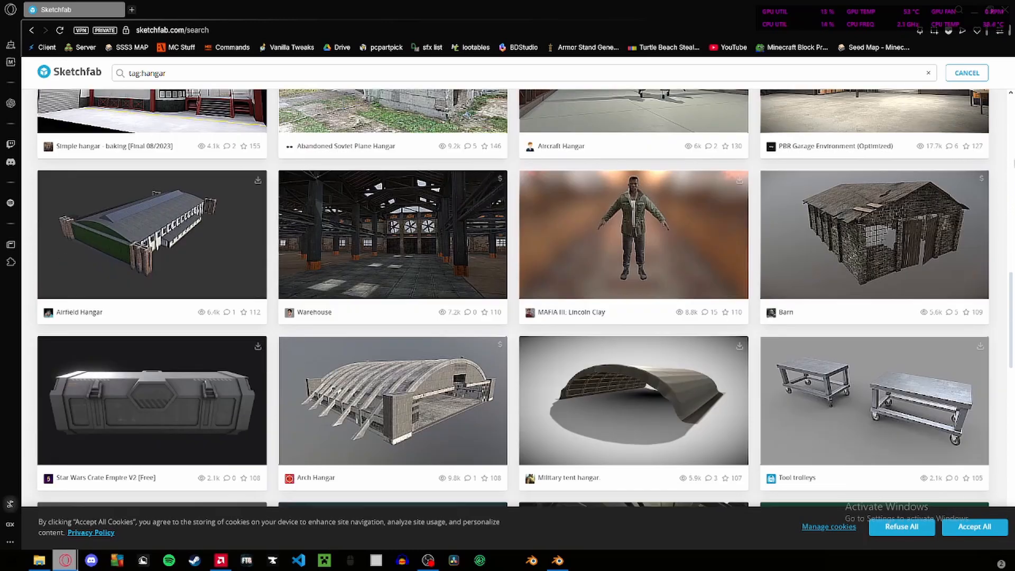
scroll(517, 298, down, 1)
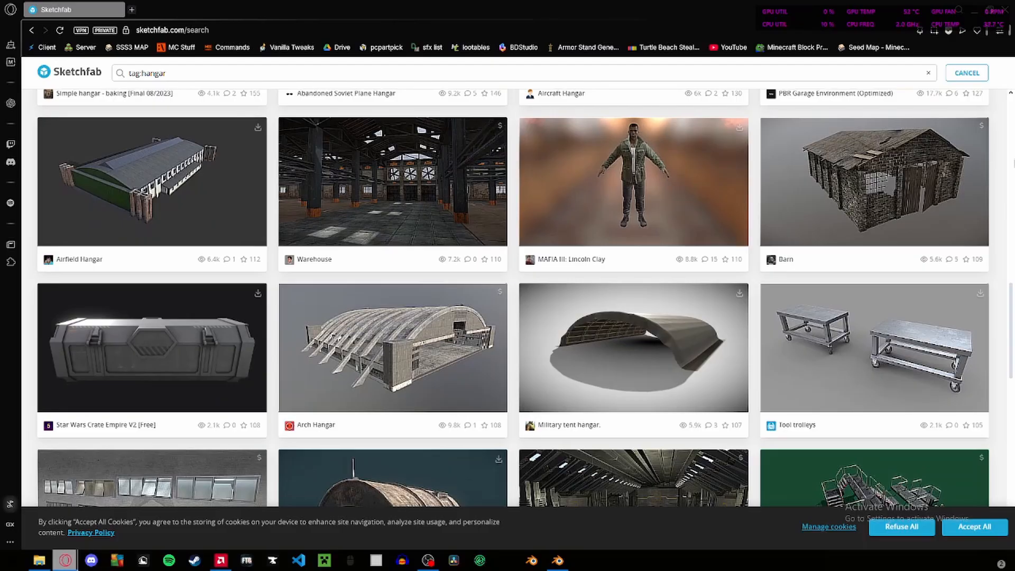
scroll(517, 298, down, 2)
scroll(517, 299, down, 2)
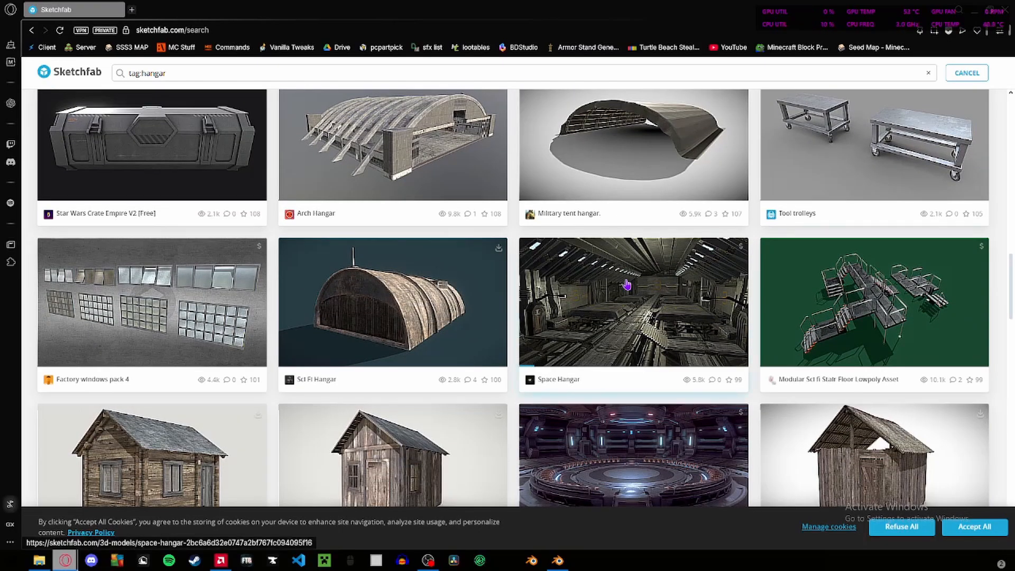
- Scroll further down the tag:hangar grid and open the Hammerhead Battleship model
scroll(517, 298, down, 3)
scroll(517, 298, down, 6)
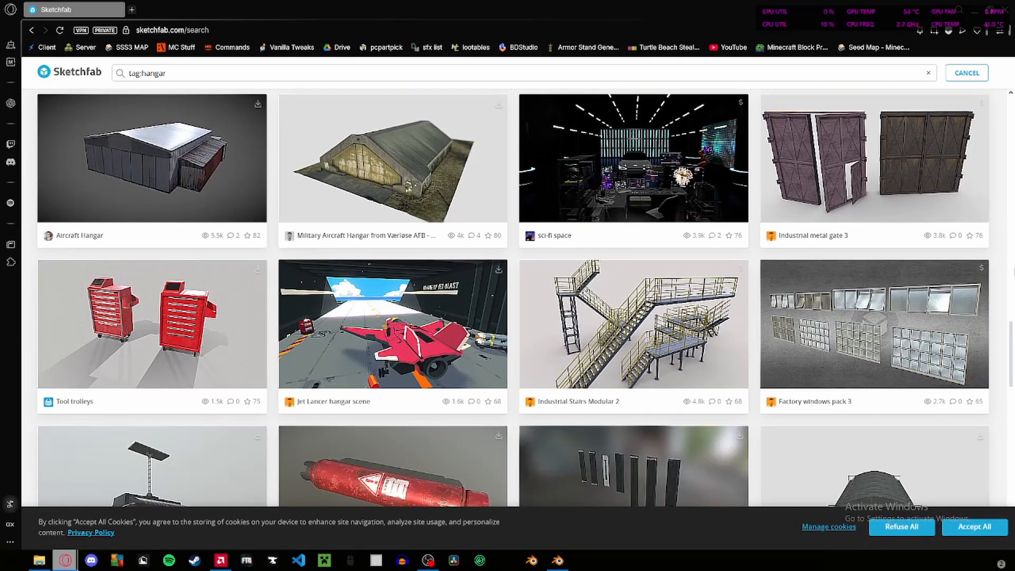
scroll(517, 298, up, 1)
scroll(517, 298, down, 7)
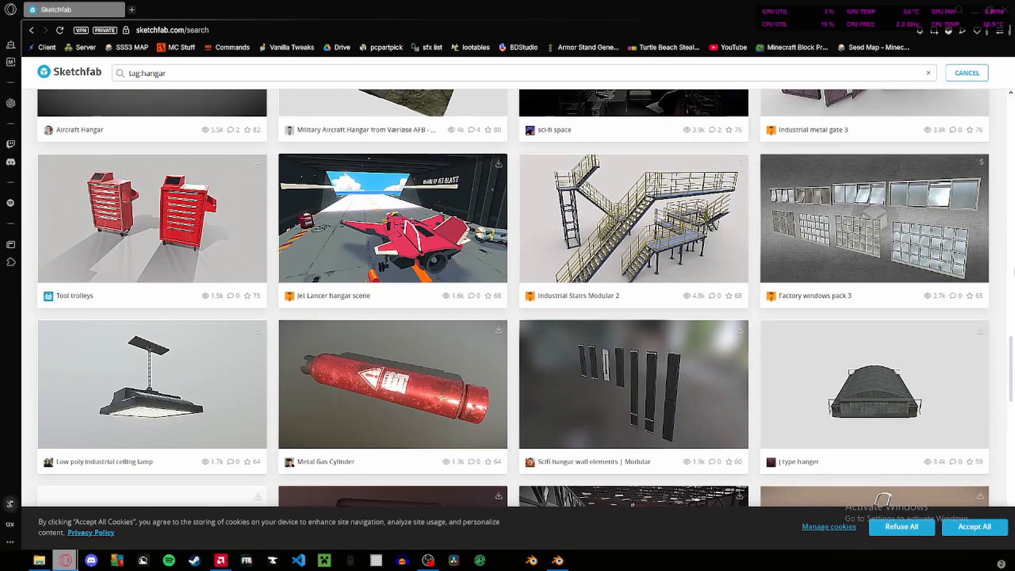
scroll(517, 299, down, 1)
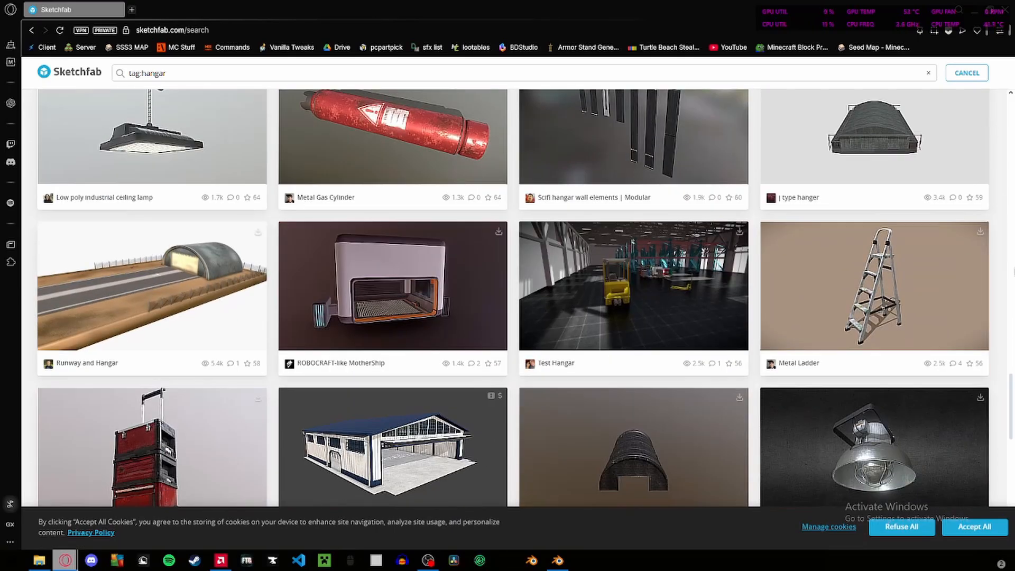
scroll(517, 298, down, 2)
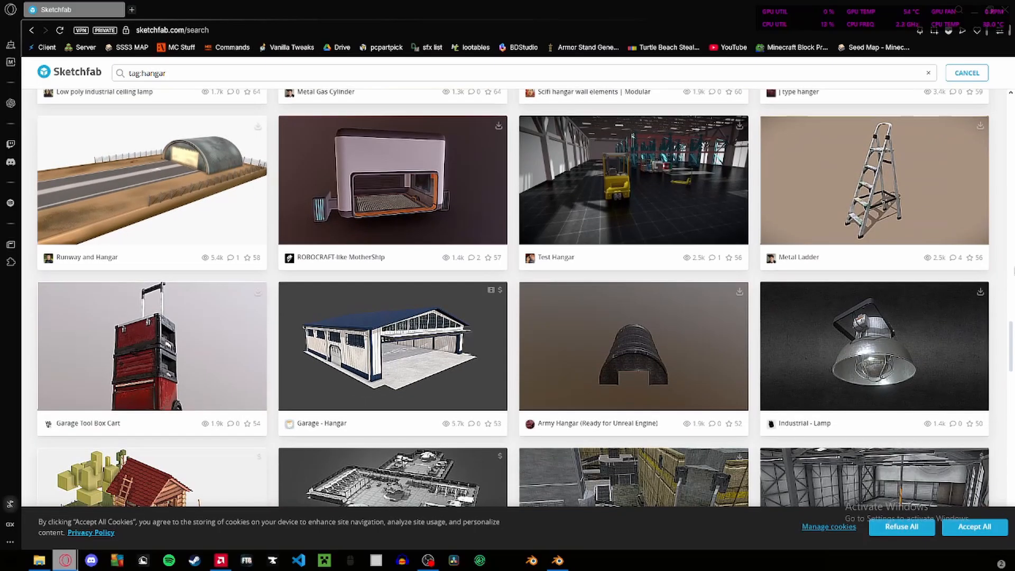
scroll(517, 298, down, 3)
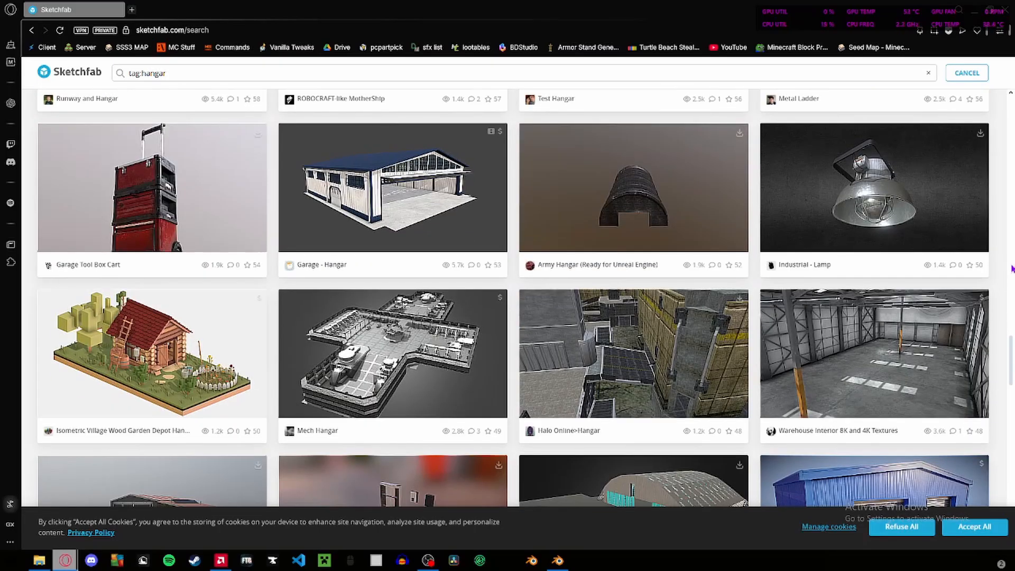
scroll(1011, 268, down, 3)
scroll(1011, 268, down, 3)
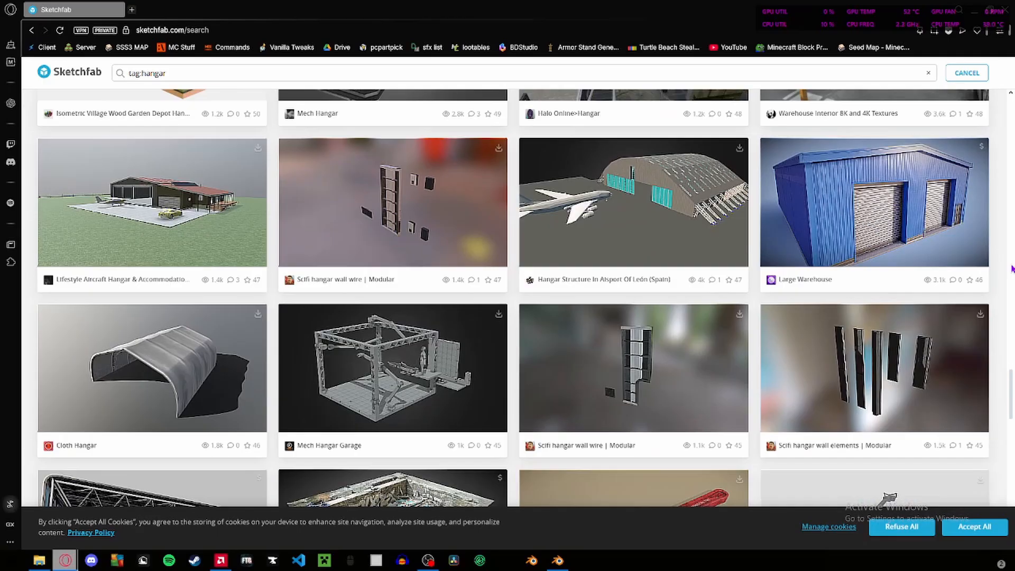
scroll(1012, 269, down, 3)
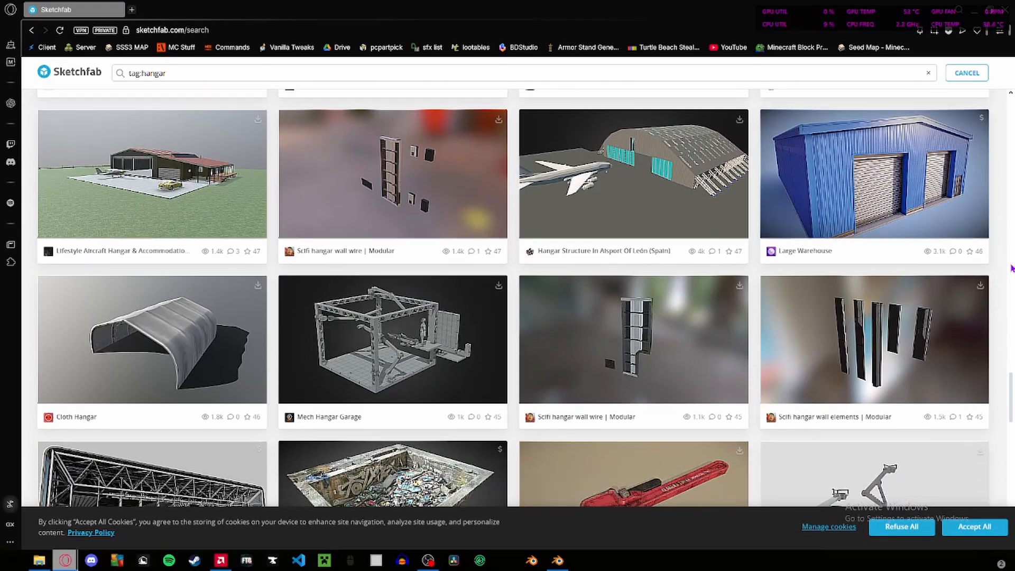
scroll(1011, 269, down, 5)
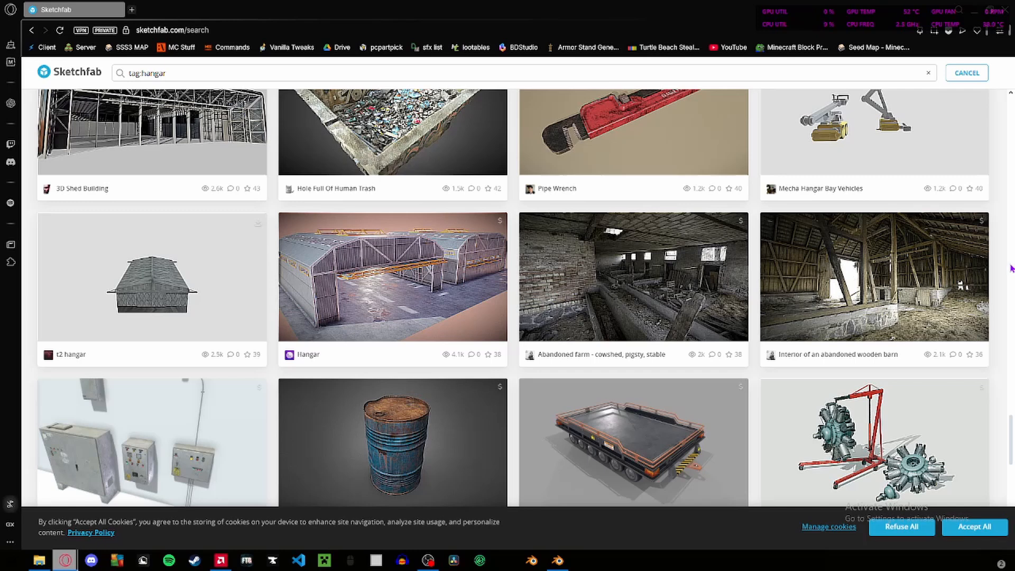
scroll(1011, 269, down, 2)
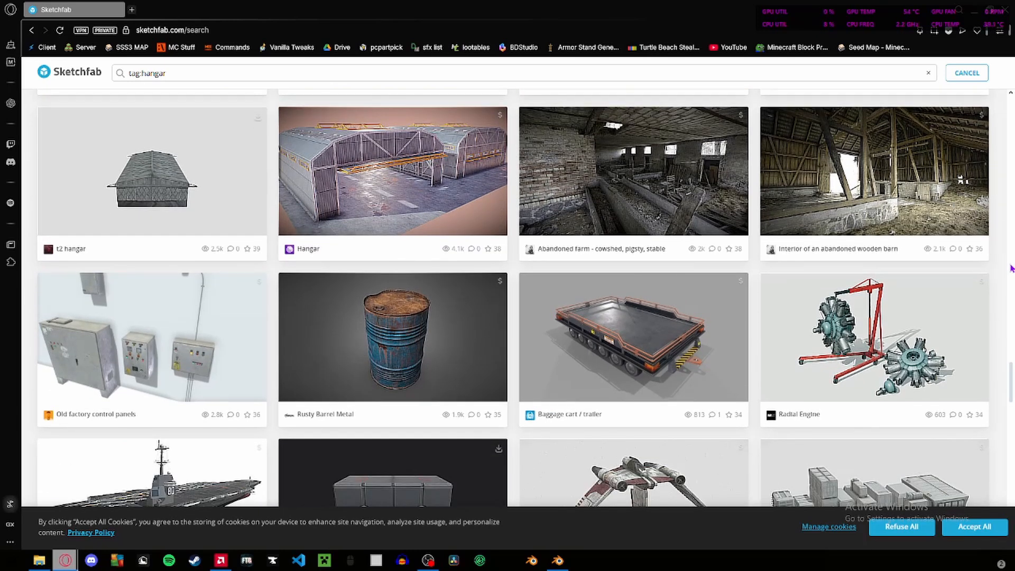
scroll(1011, 268, down, 3)
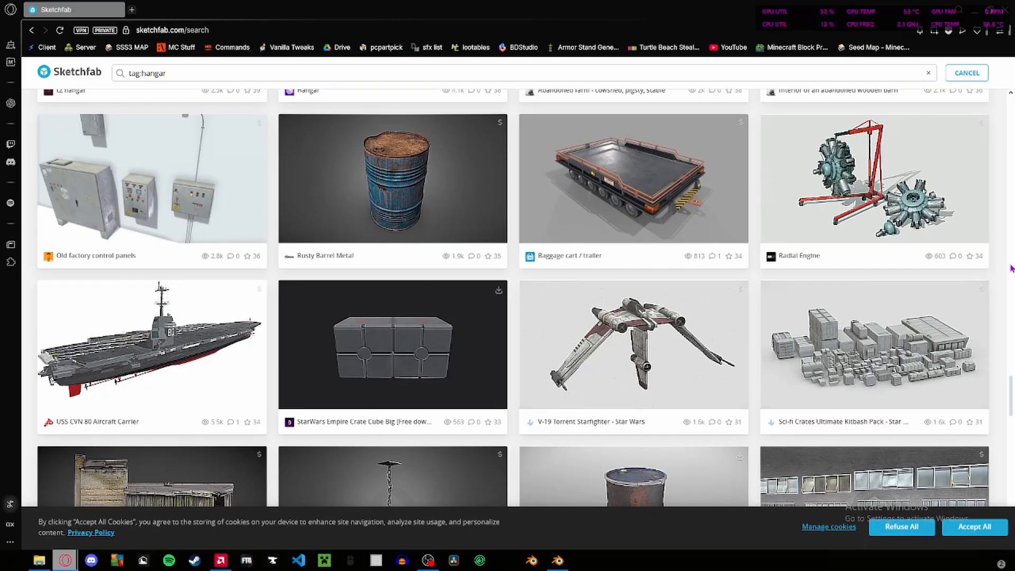
scroll(1012, 268, down, 9)
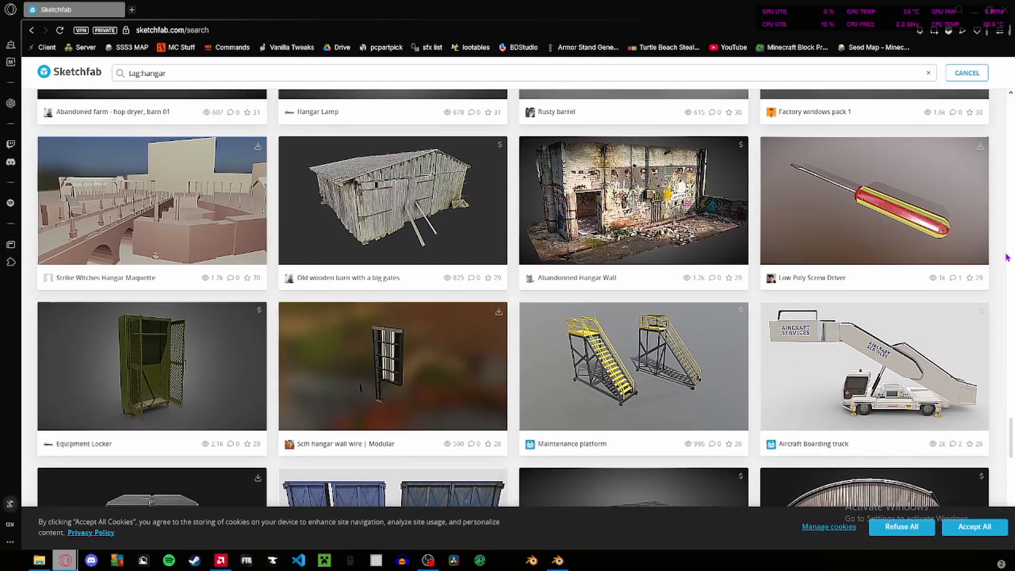
scroll(1010, 222, down, 4)
scroll(507, 296, down, 6)
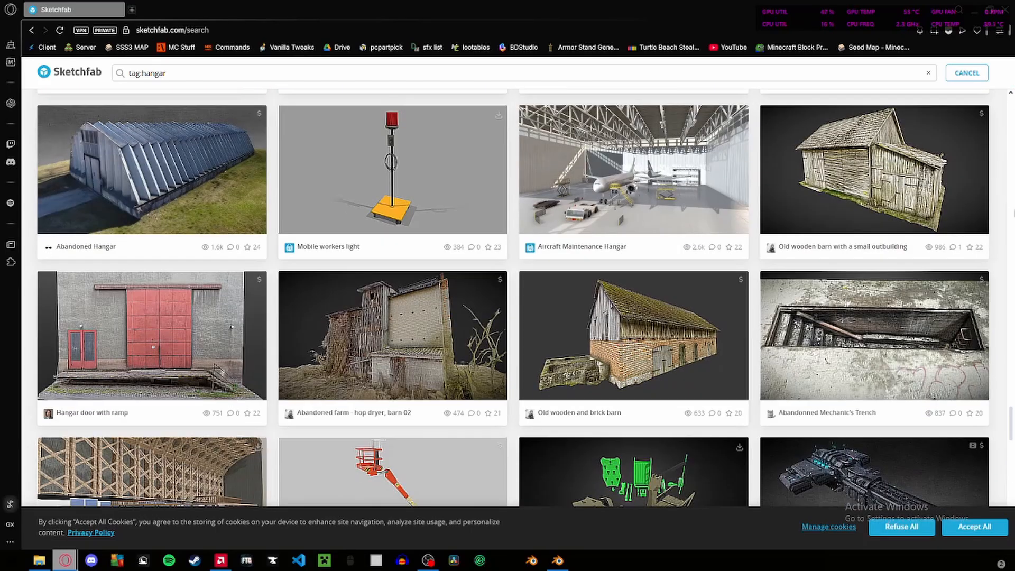
scroll(1011, 213, down, 5)
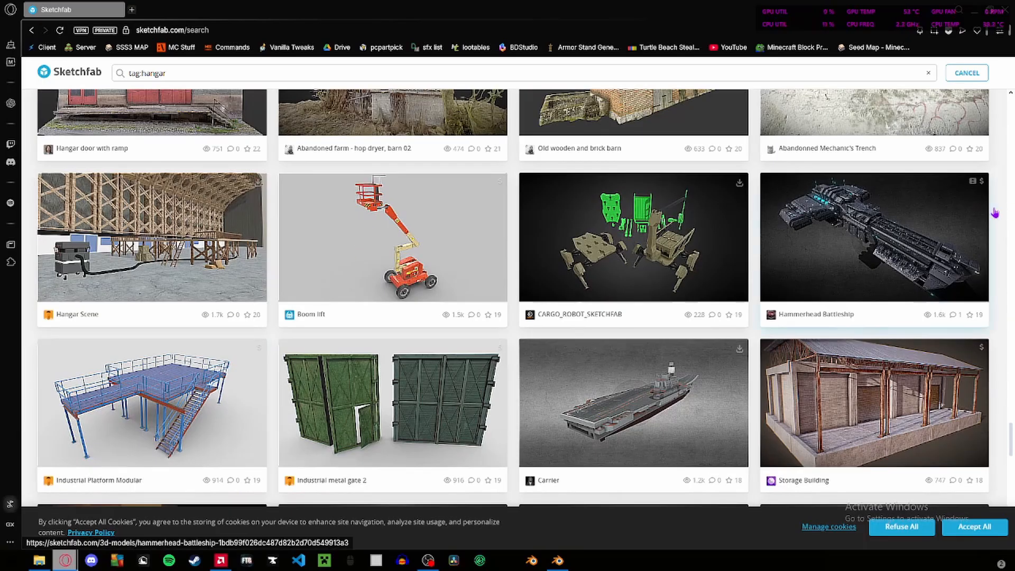
click(856, 244)
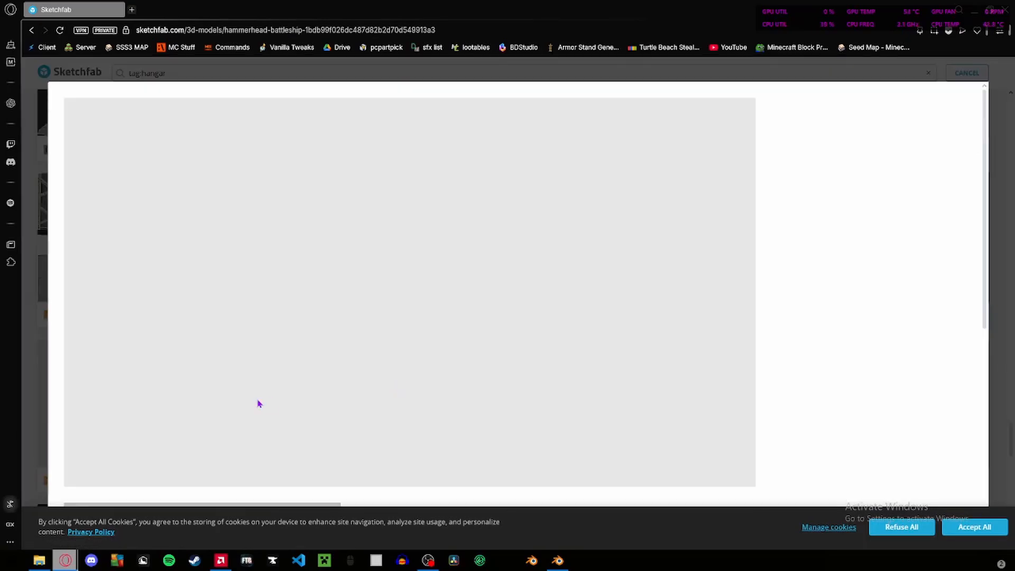
- Orbit the Hammerhead Battleship to see its underside, rear and top, then fly close to the hull
scroll(63, 460, down, 4)
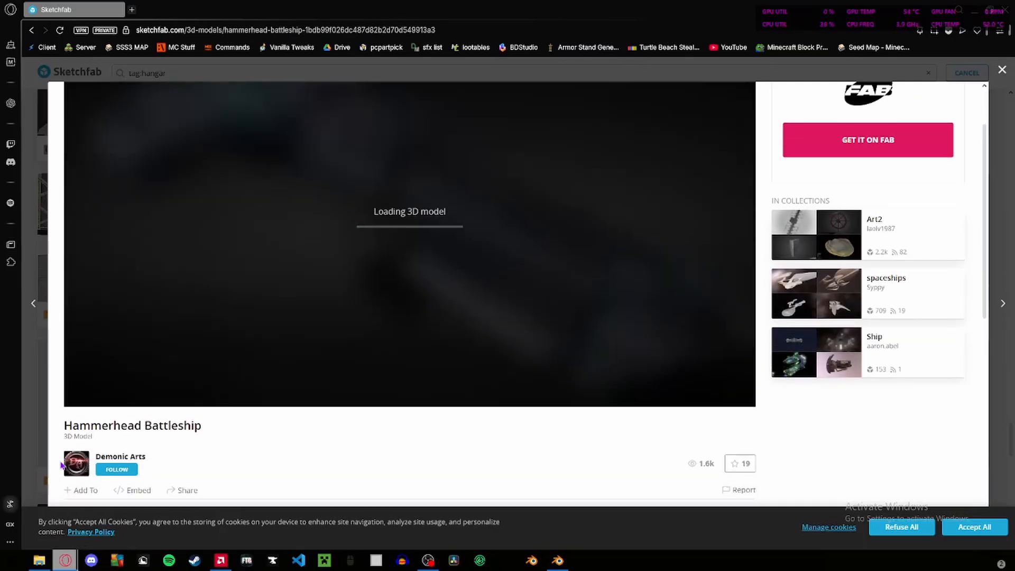
scroll(61, 464, down, 2)
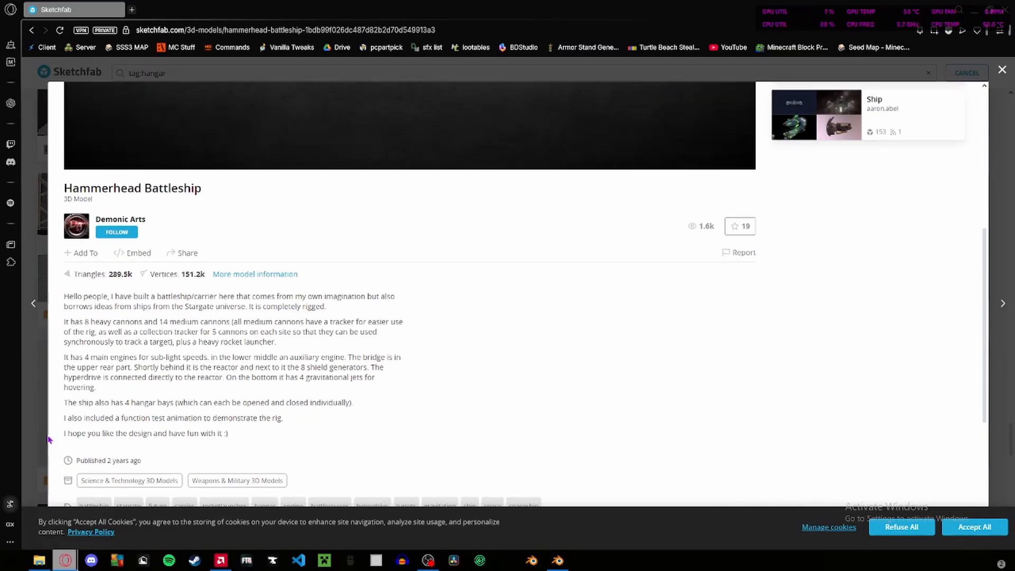
scroll(463, 316, up, 6)
mouse_move(463, 316)
mouse_down()
mouse_move(341, 263)
mouse_move(281, 286)
mouse_move(385, 290)
mouse_move(388, 277)
mouse_move(349, 245)
mouse_move(437, 259)
mouse_move(332, 231)
mouse_move(287, 247)
mouse_move(438, 229)
mouse_move(369, 276)
mouse_move(331, 350)
mouse_up()
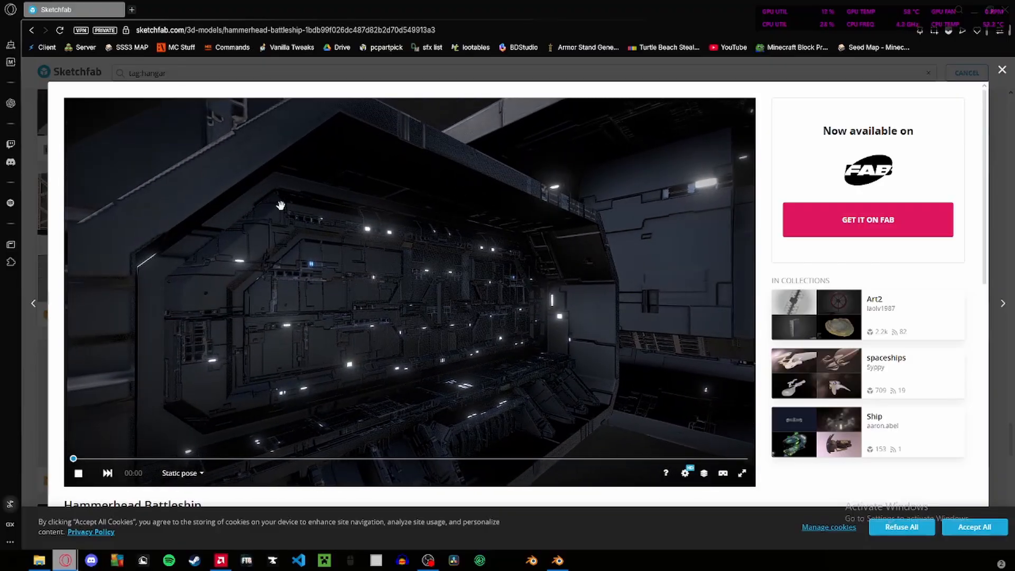
drag(280, 205, 389, 255)
drag(372, 223, 307, 244)
mouse_move(216, 170)
mouse_down()
mouse_move(347, 240)
mouse_move(144, 245)
mouse_move(223, 239)
mouse_move(246, 295)
mouse_move(246, 265)
mouse_move(496, 233)
mouse_move(469, 220)
mouse_move(303, 246)
mouse_move(344, 240)
mouse_move(272, 224)
mouse_move(373, 236)
mouse_move(361, 197)
mouse_up()
double_click(245, 257)
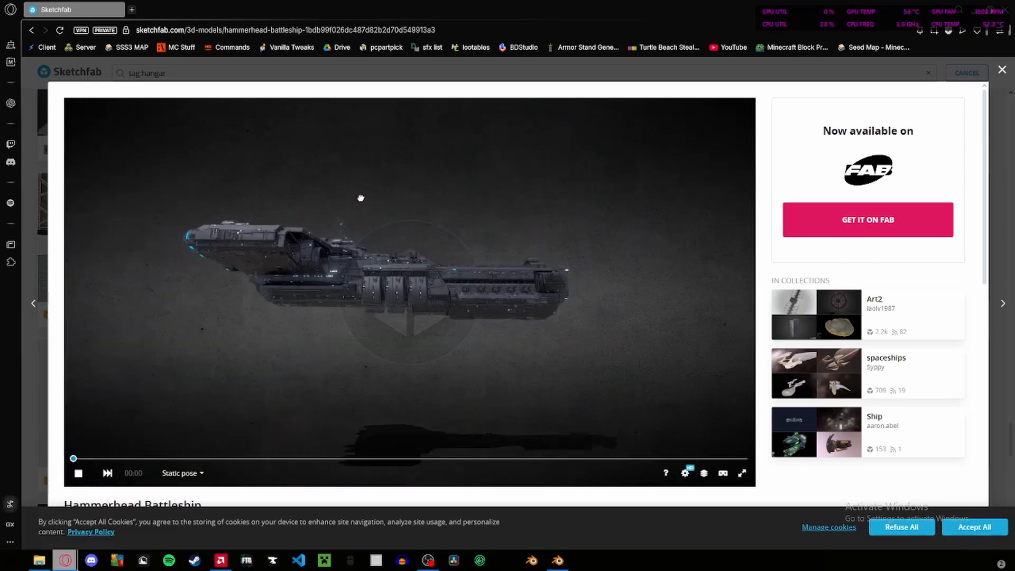
- Orbit to wider side views and read the description, tags and 289.5k-triangle stats
scroll(772, 345, down, 3)
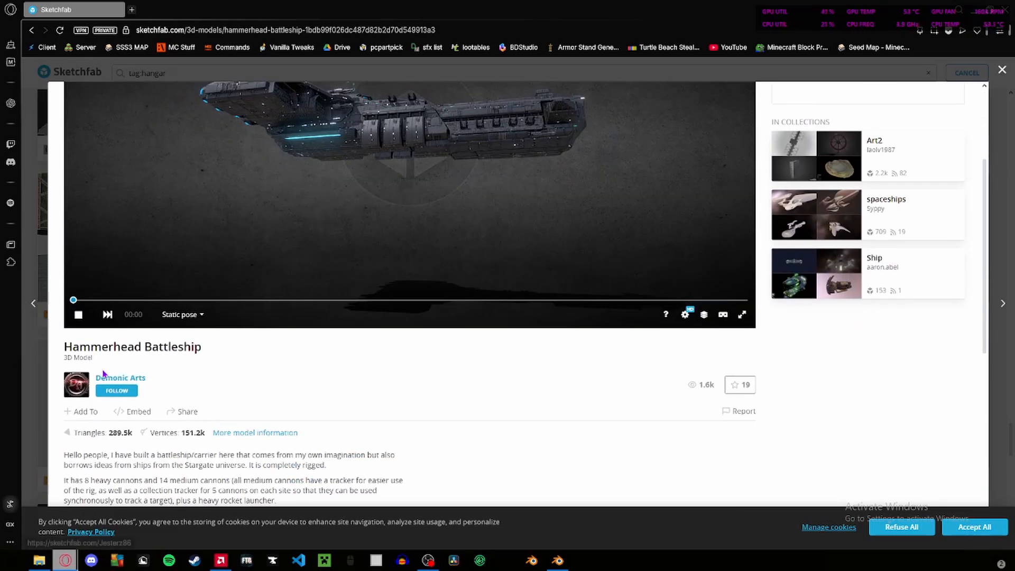
scroll(770, 448, up, 3)
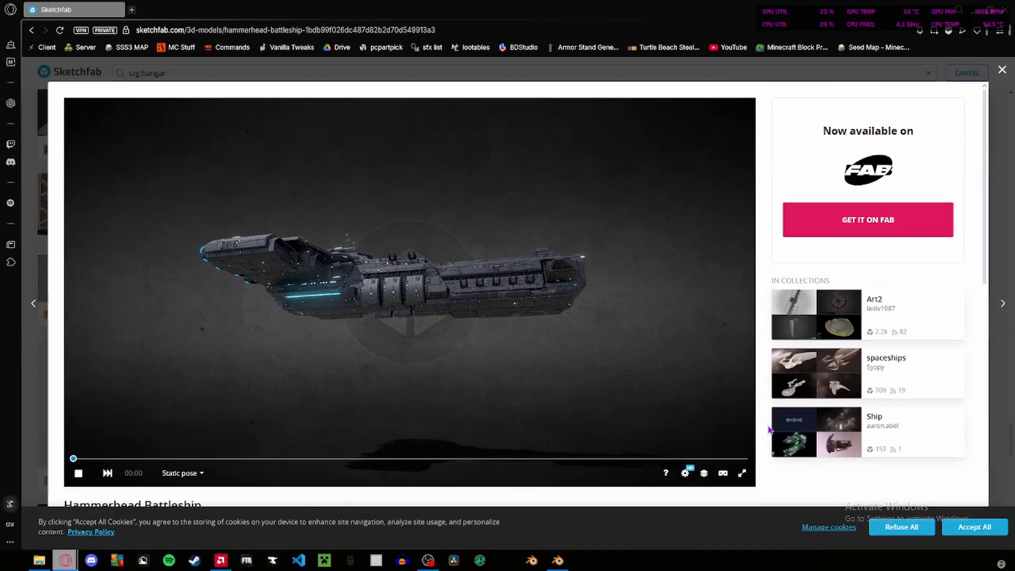
drag(391, 322, 419, 328)
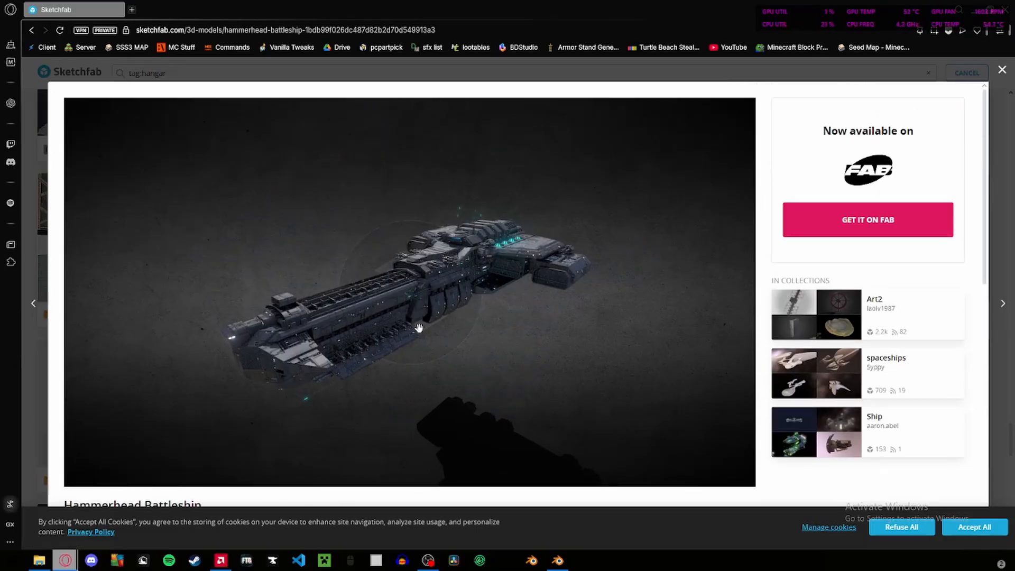
scroll(593, 232, up, 5)
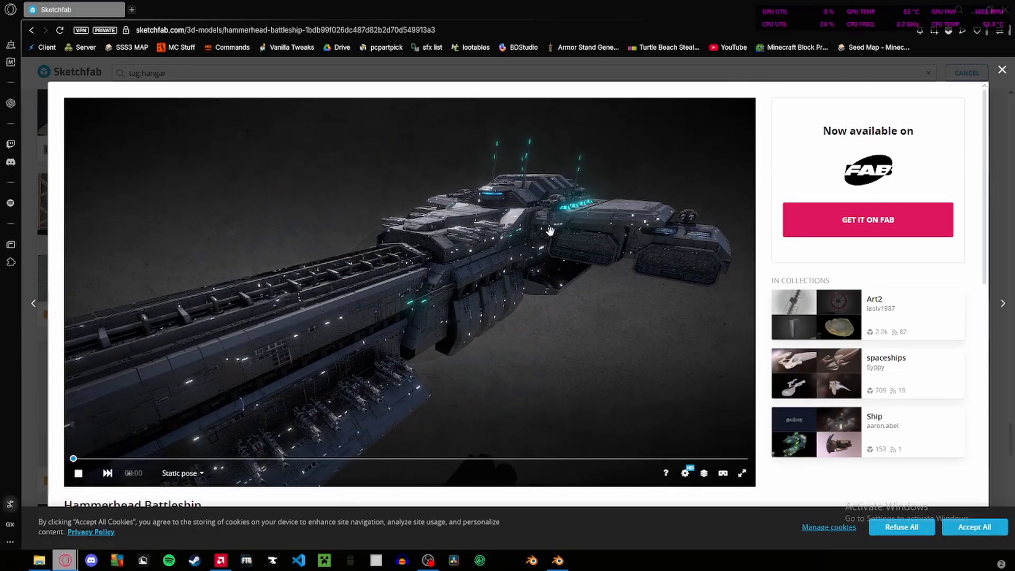
scroll(521, 309, down, 3)
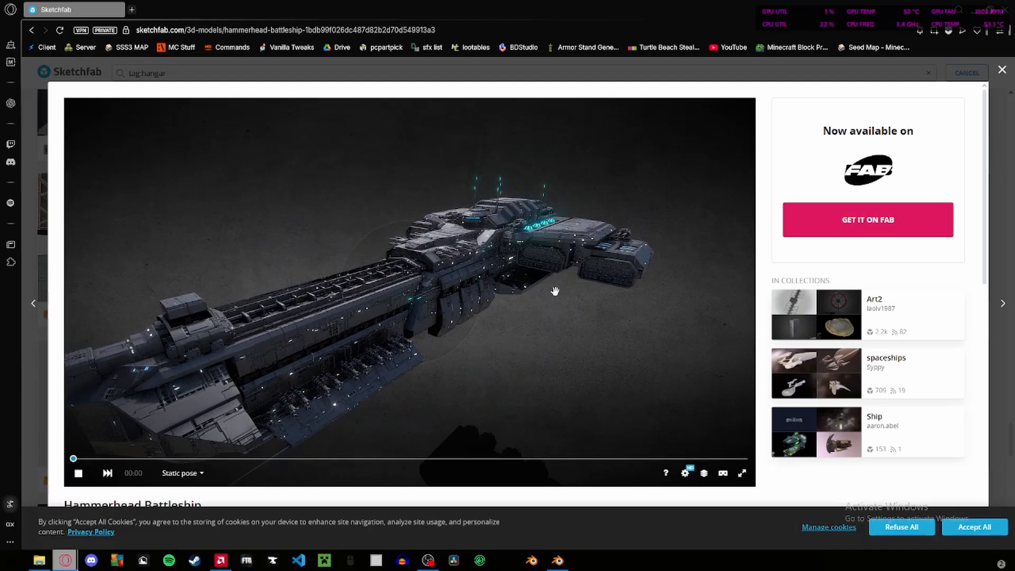
drag(555, 291, 564, 276)
scroll(503, 265, up, 4)
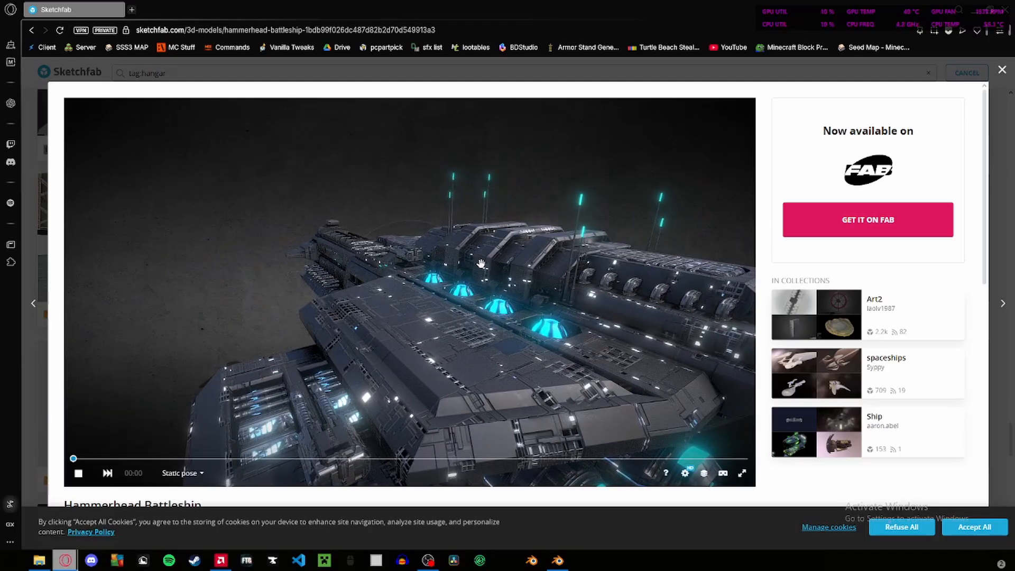
scroll(459, 256, down, 3)
drag(463, 259, 503, 266)
scroll(720, 367, down, 5)
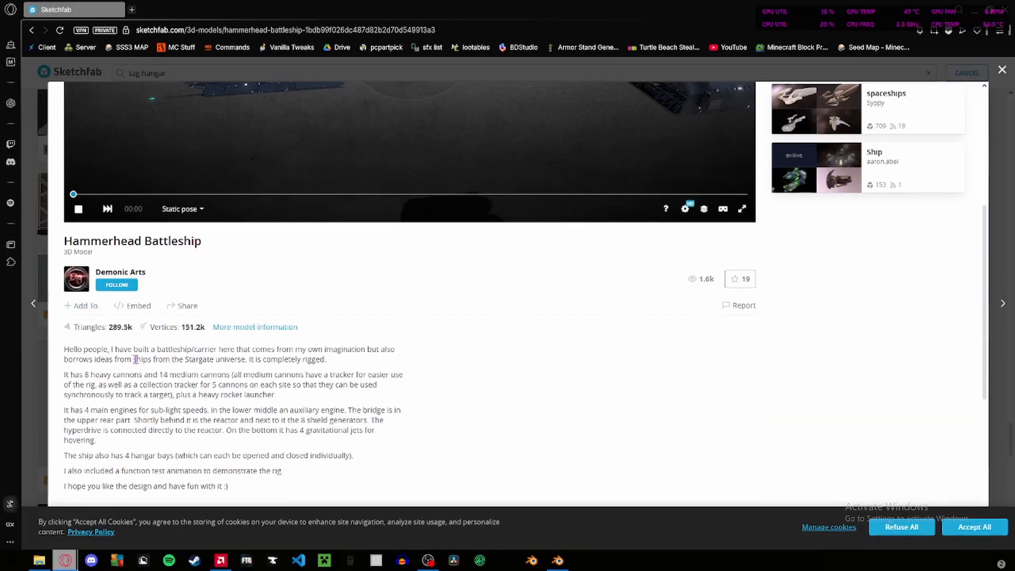
scroll(135, 360, down, 5)
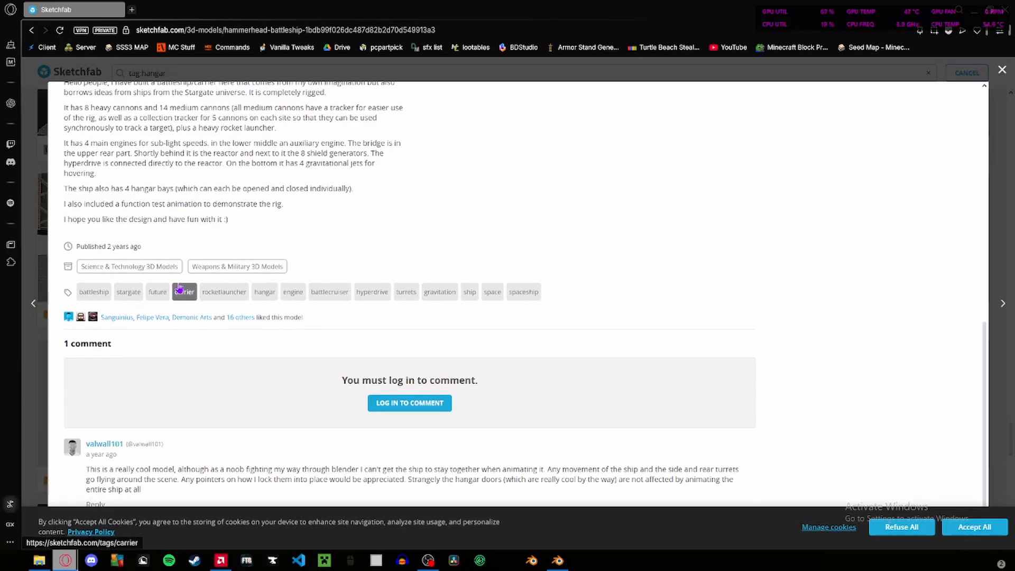
scroll(748, 213, up, 10)
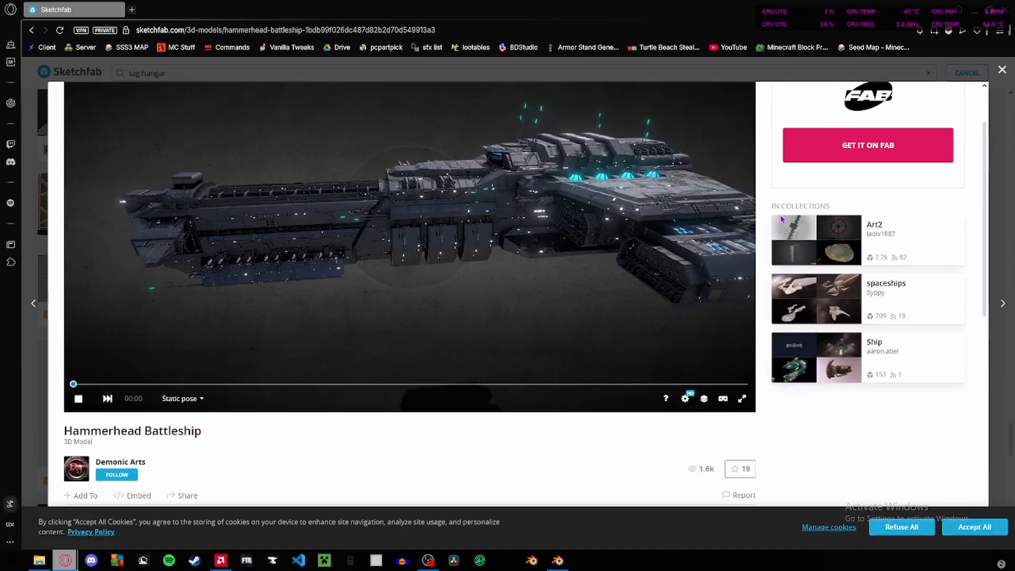
- Check the Hammerhead Battleship's Fab listing price ($24.99–$34.99), then close that tab
click(849, 225)
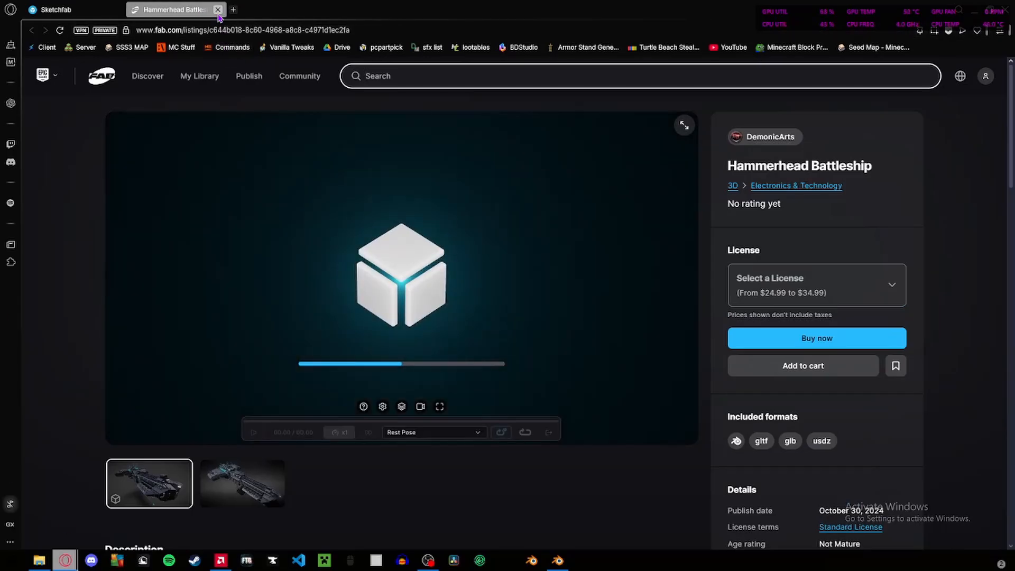
click(217, 10)
- Back on tag:hangar results, scroll past models like Hangar 106 Rouen, Hangar door and Modular industrial storage
click(30, 29)
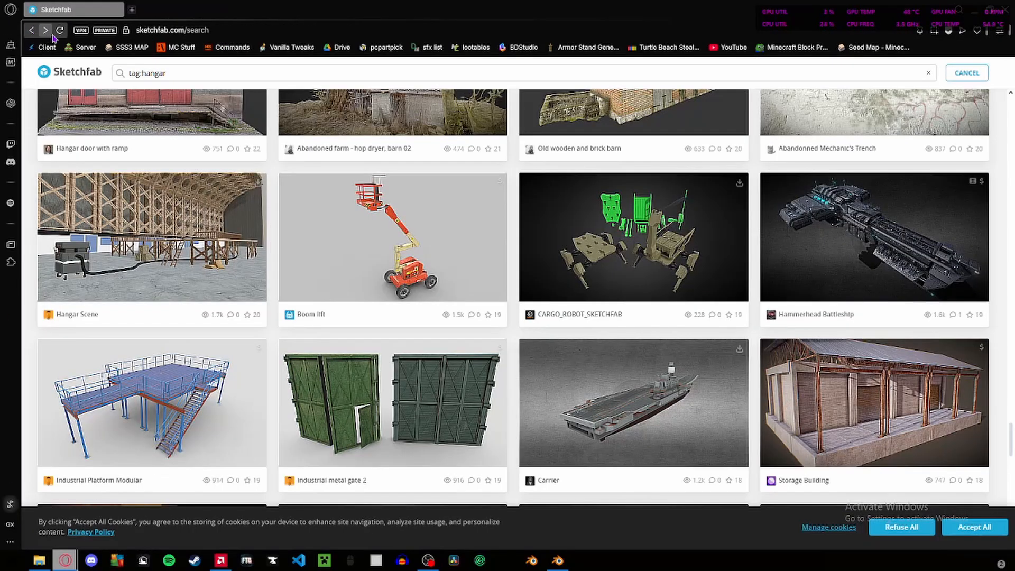
scroll(1008, 246, down, 8)
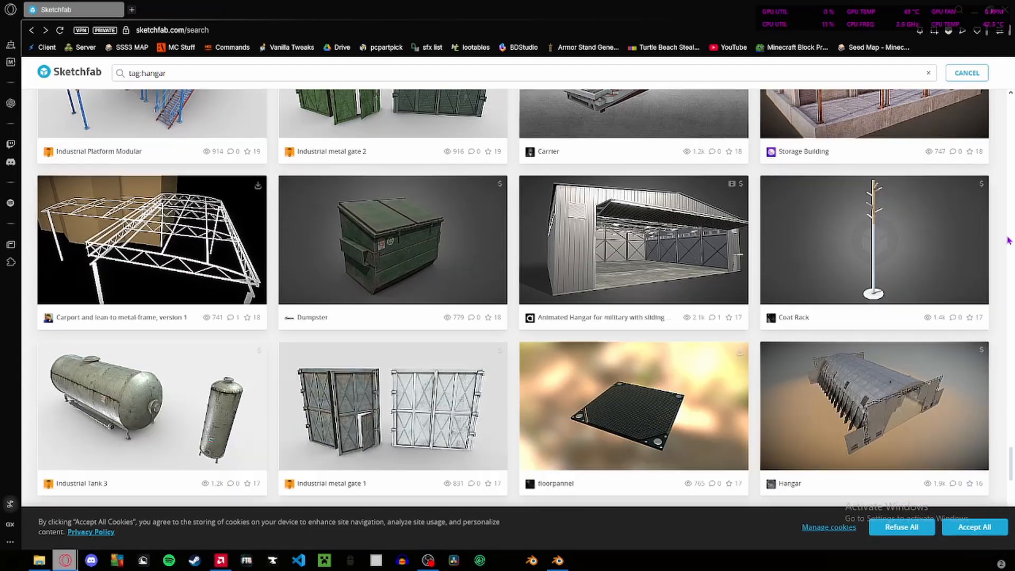
scroll(1009, 234, down, 12)
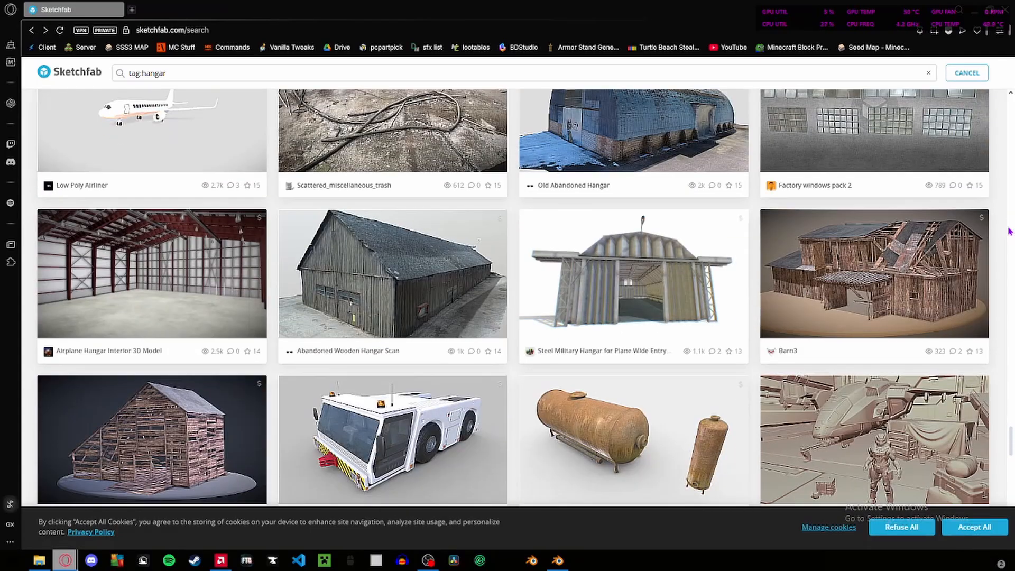
scroll(1009, 231, down, 7)
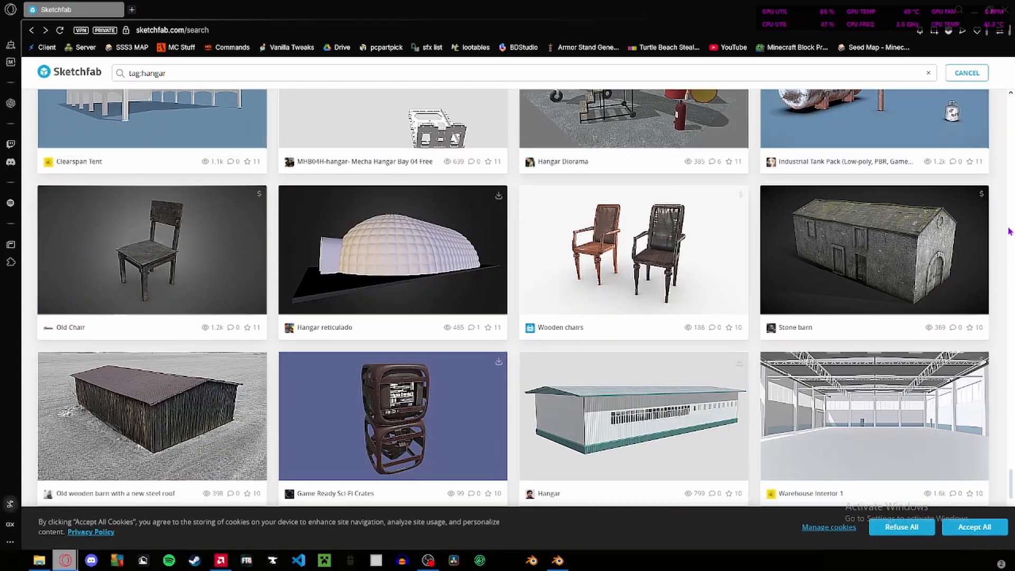
scroll(1009, 231, down, 4)
scroll(1009, 231, down, 4)
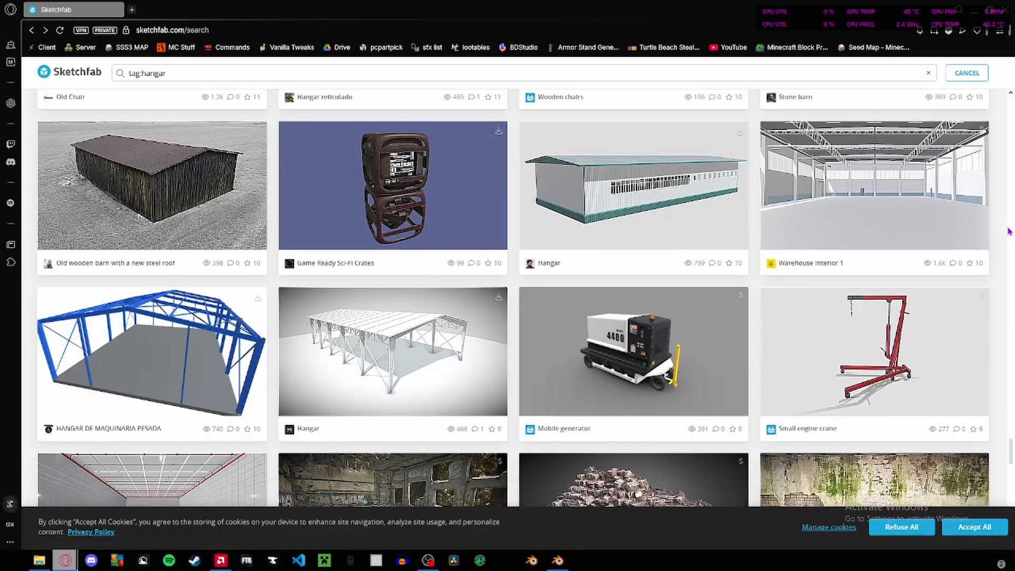
scroll(1007, 232, down, 6)
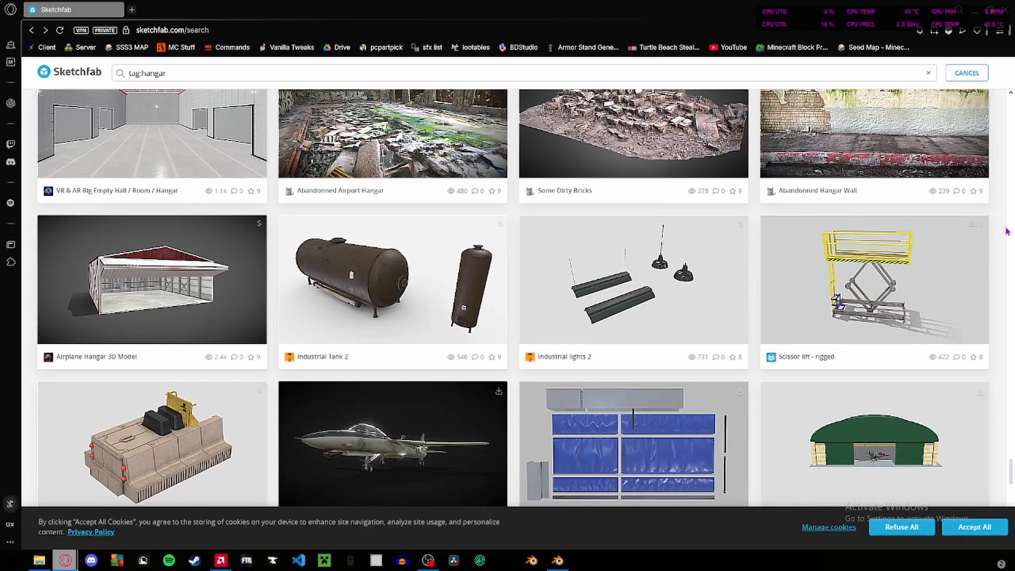
scroll(1007, 231, down, 9)
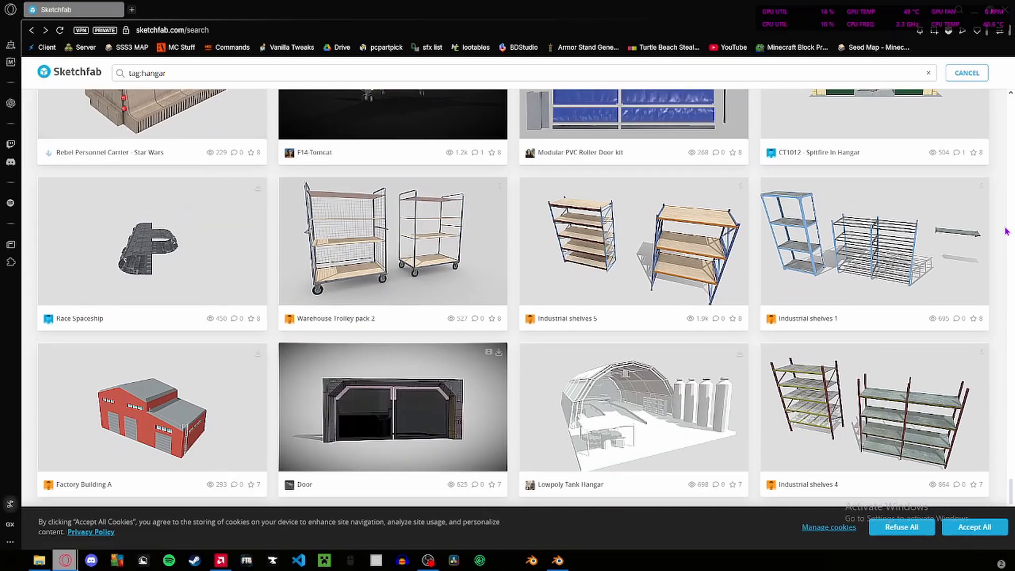
scroll(1006, 231, down, 3)
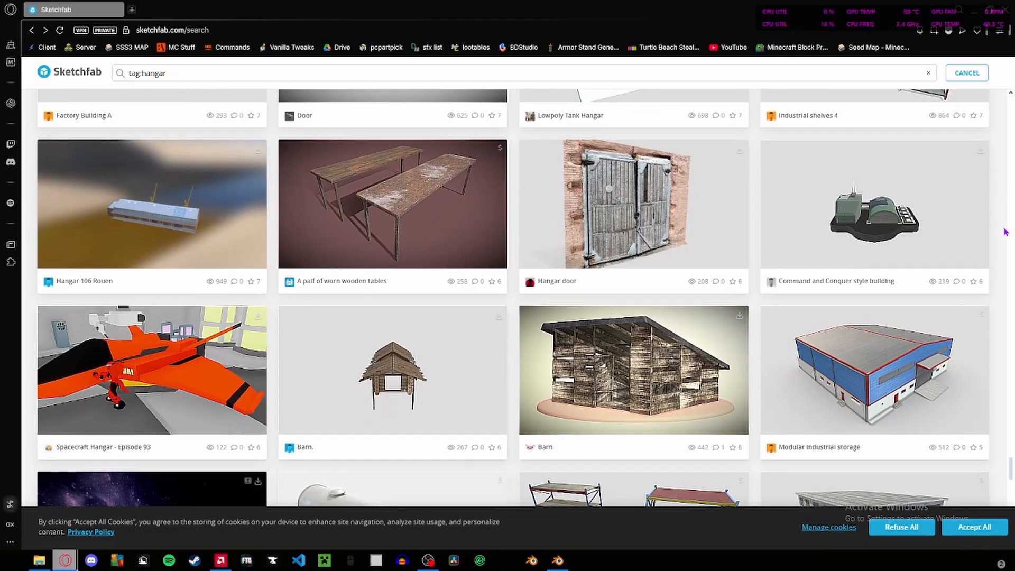
click(246, 31)
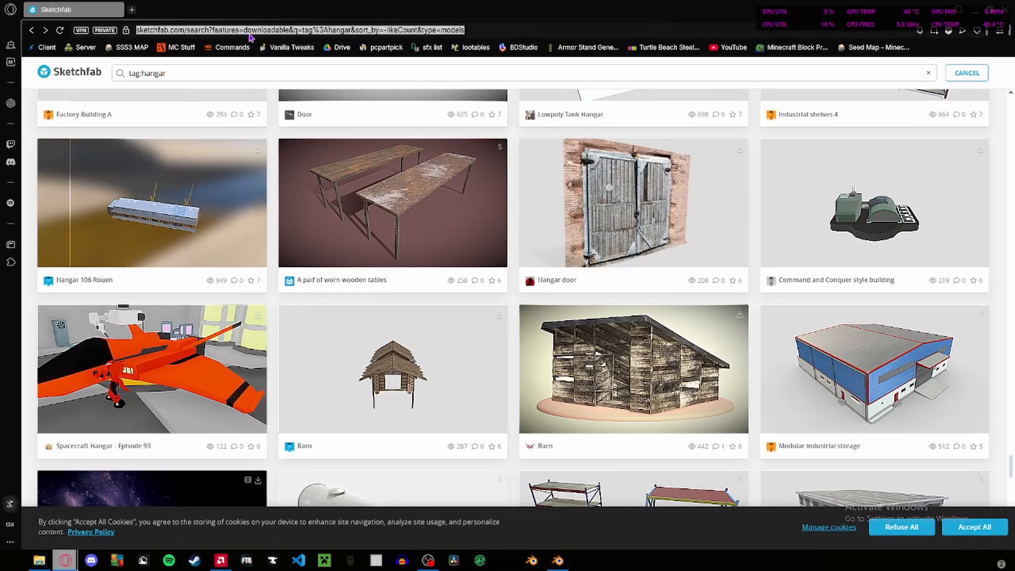
- Search 'window 3d modle' and open Sketchfab's Window 3D models result in a new tab
text(window 3d modle)
key(Return)
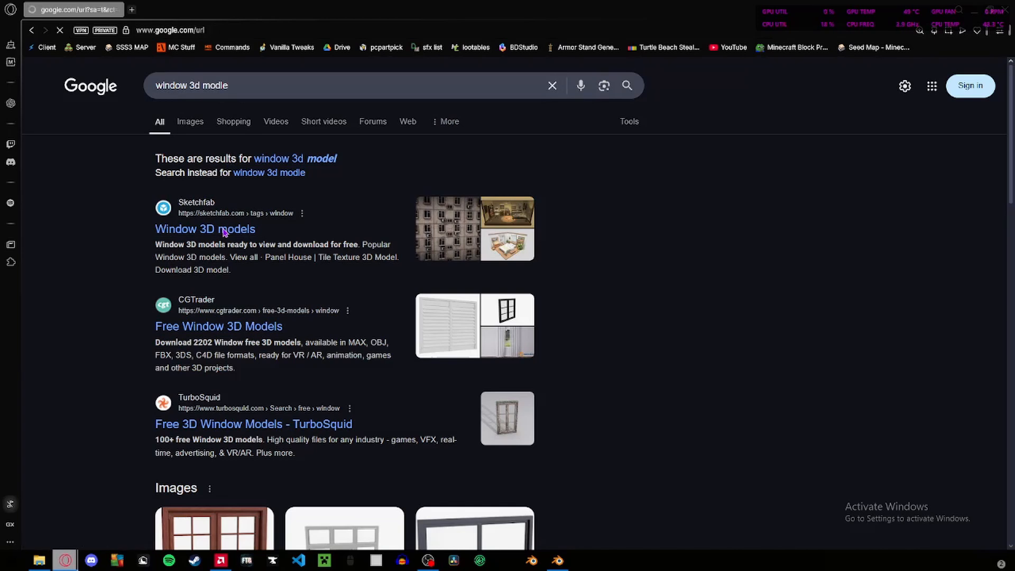
click(32, 31)
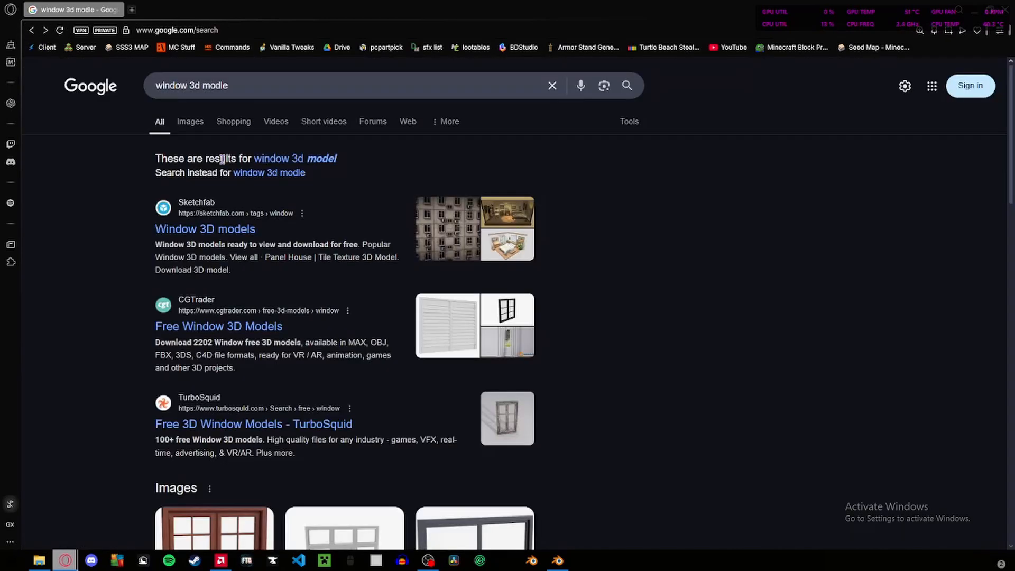
right_click(229, 240)
click(257, 249)
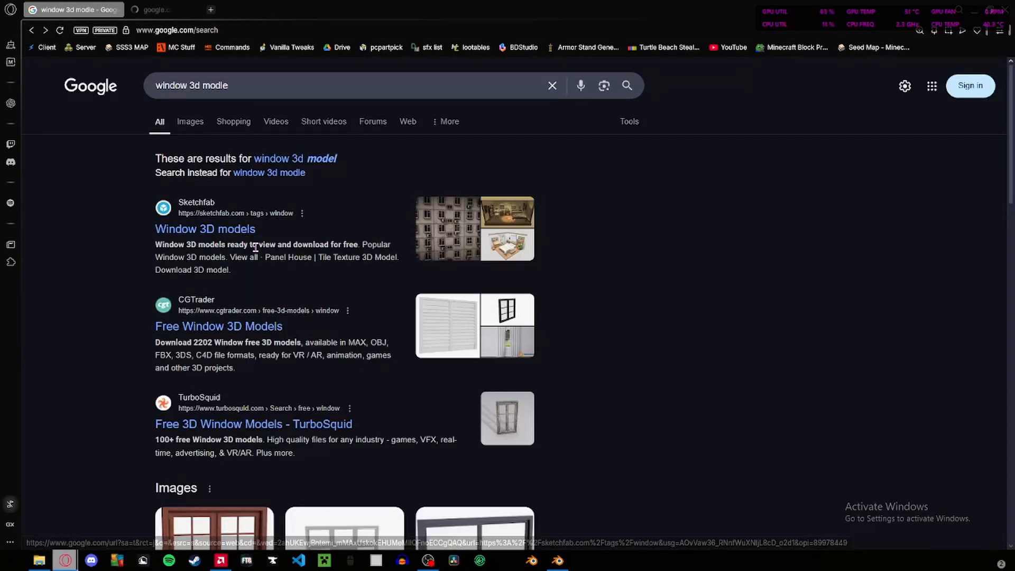
click(162, 6)
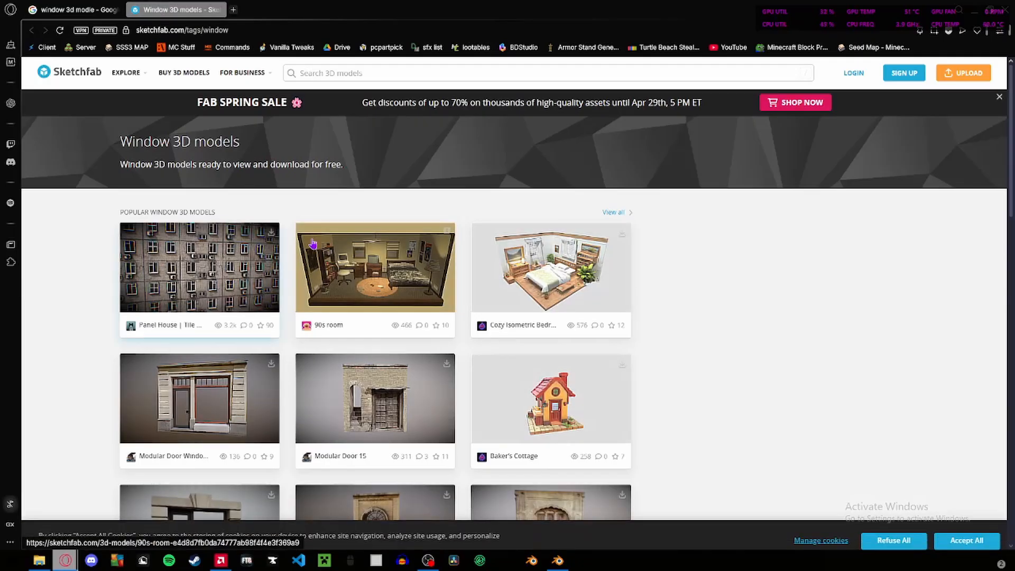
- Browse all tag:window models, then narrow the search to 'tag:window sci fi'
click(610, 213)
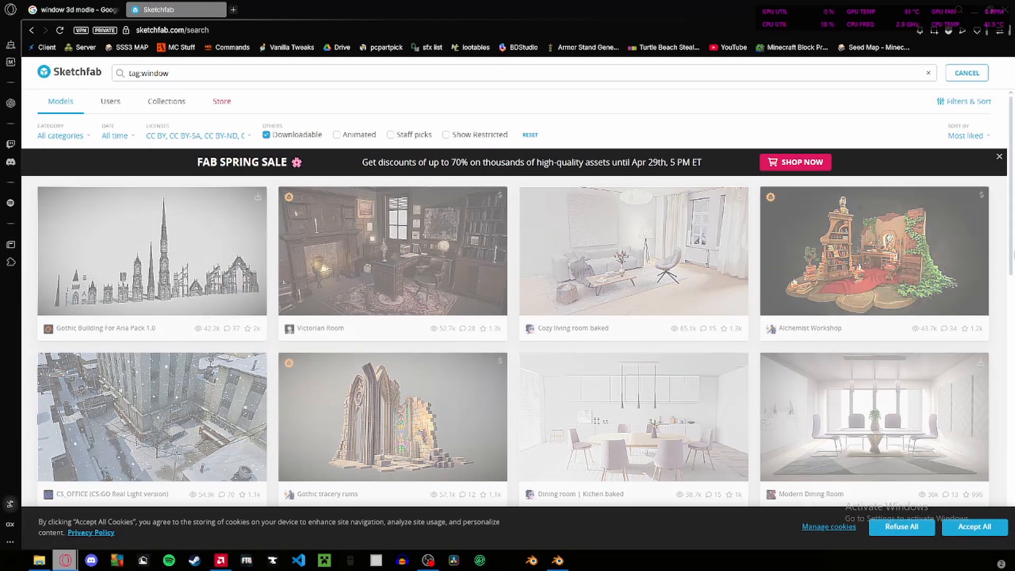
scroll(1000, 278, down, 7)
scroll(1000, 278, down, 2)
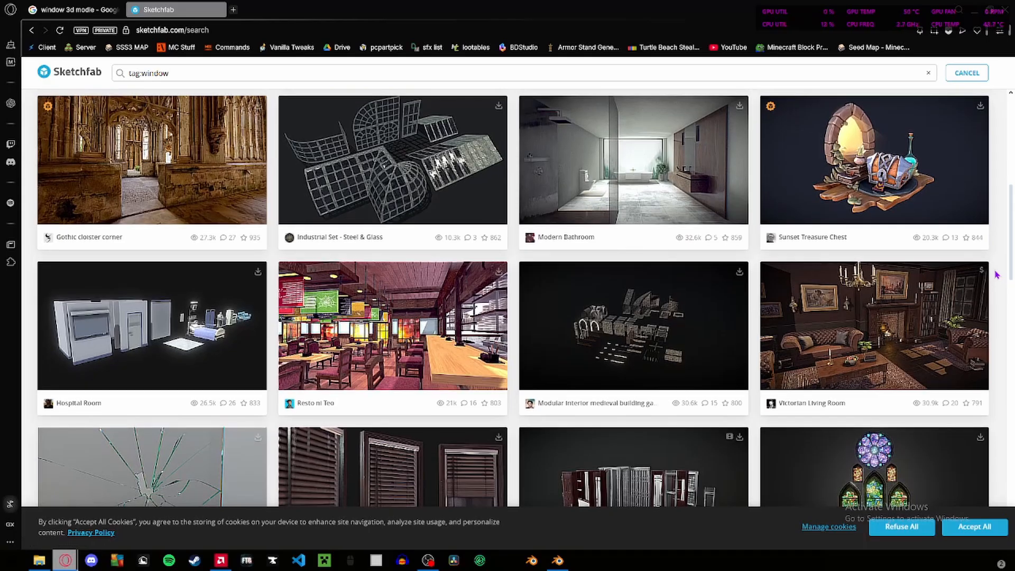
scroll(996, 273, down, 2)
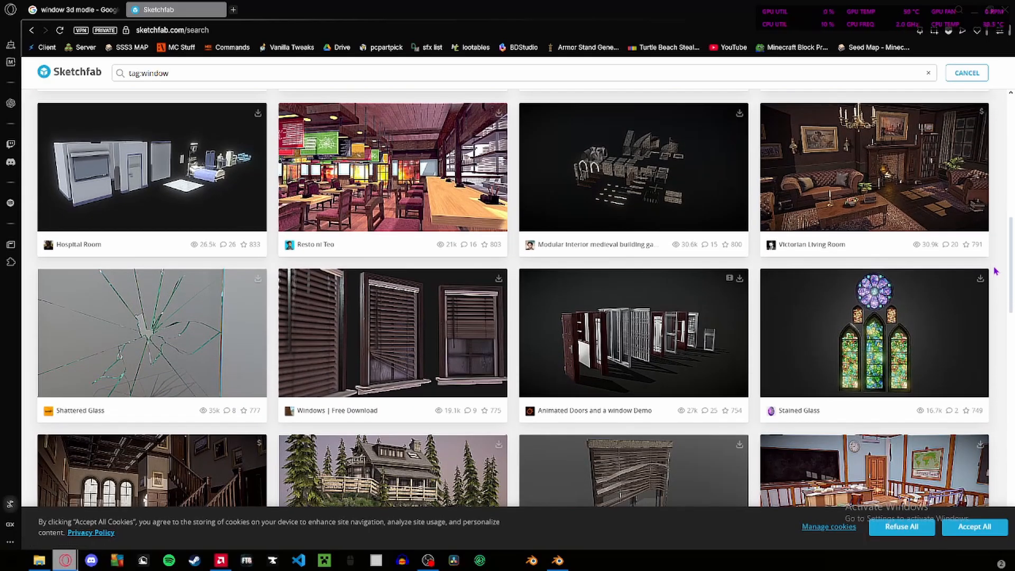
scroll(994, 270, down, 5)
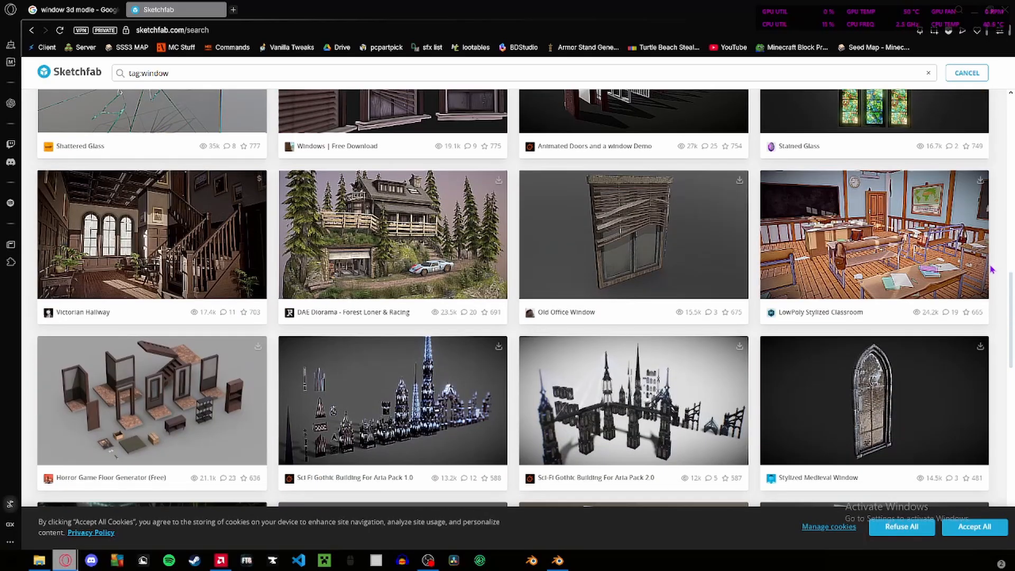
scroll(992, 269, up, 2)
scroll(992, 269, down, 7)
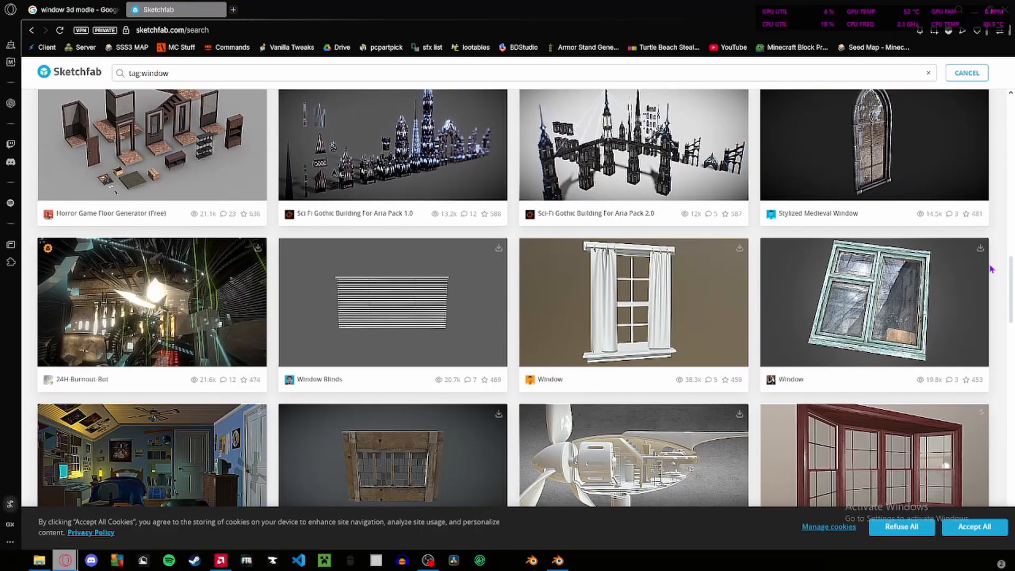
scroll(991, 269, down, 6)
scroll(992, 269, up, 4)
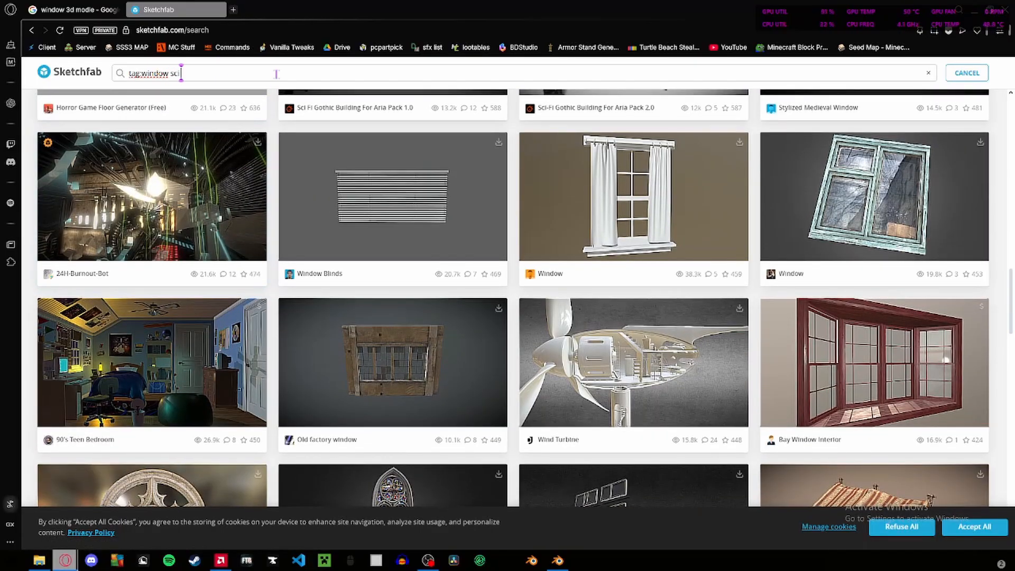
key(Return)
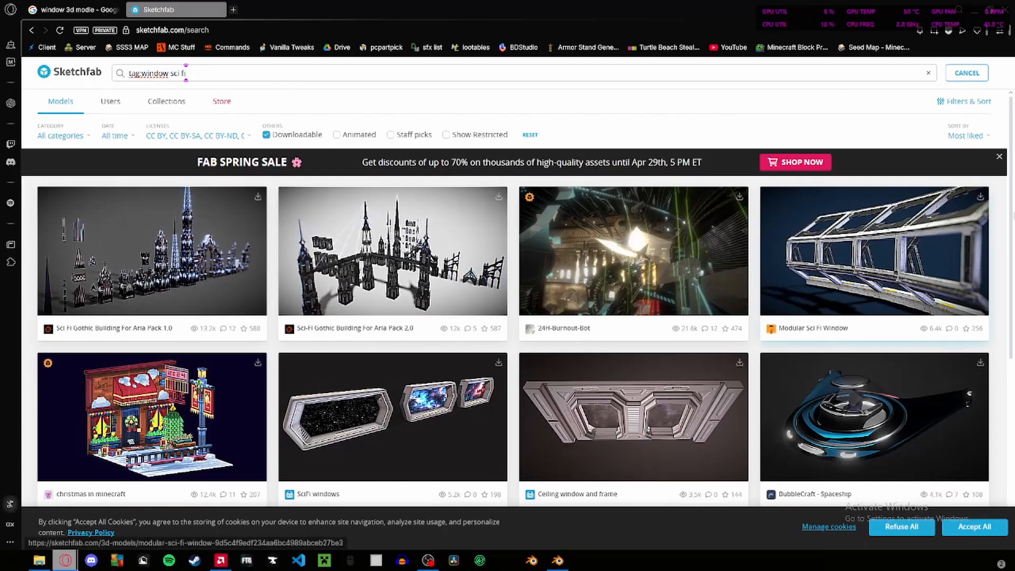
- Open the Modular Sci Fi Window model page and orbit its preview to inspect the inner side
click(961, 261)
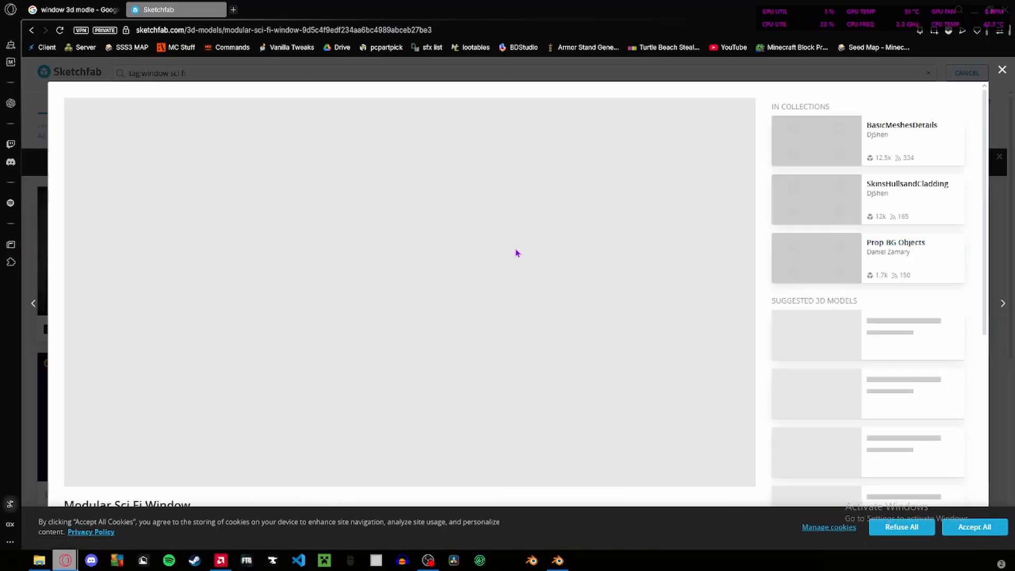
scroll(769, 329, down, 5)
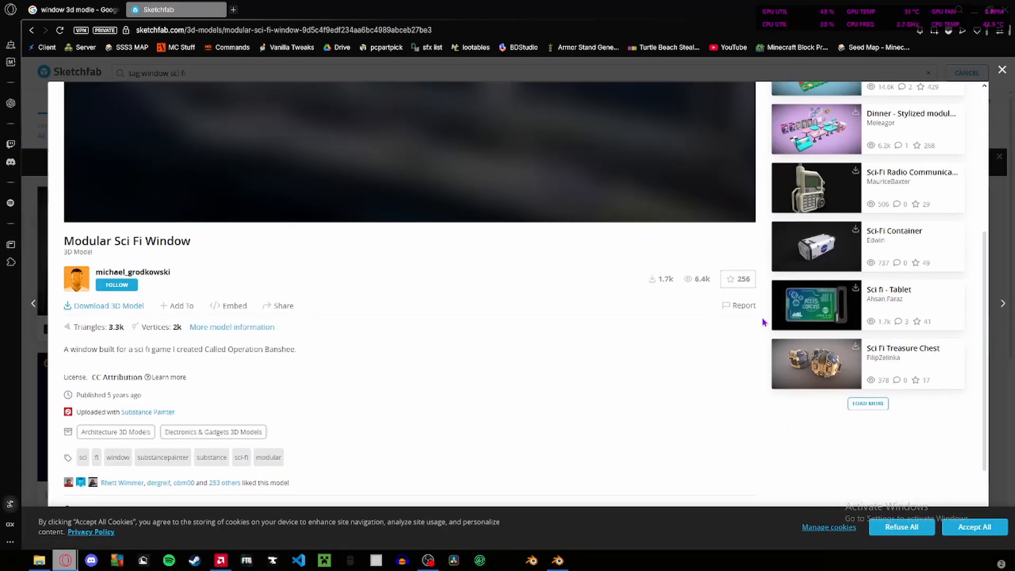
scroll(759, 329, up, 5)
scroll(487, 289, up, 4)
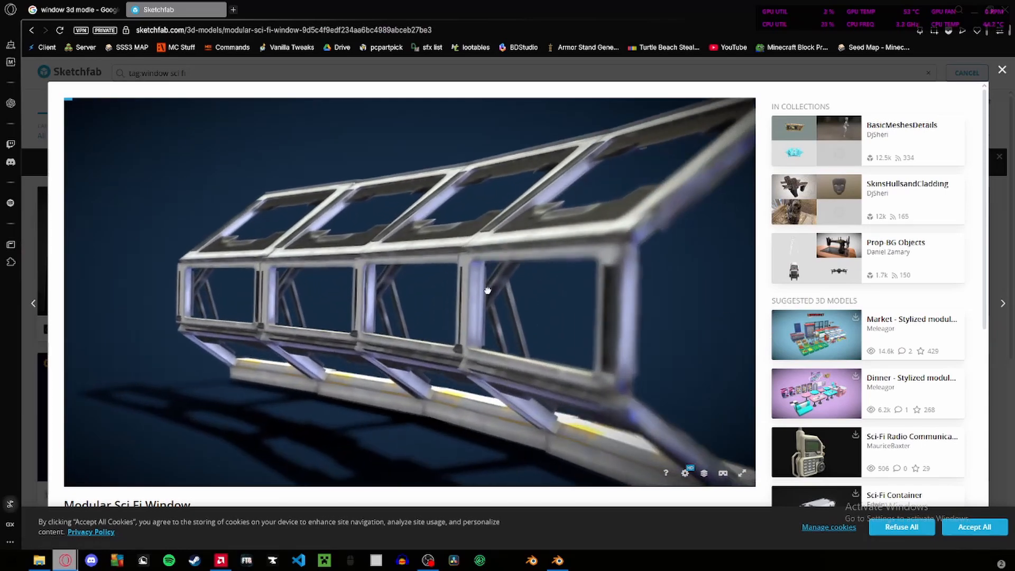
mouse_move(487, 289)
mouse_down()
mouse_move(422, 300)
mouse_move(517, 288)
mouse_move(496, 294)
mouse_move(491, 321)
mouse_move(451, 292)
mouse_move(696, 308)
mouse_move(730, 296)
mouse_move(652, 278)
mouse_move(693, 404)
mouse_up()
scroll(510, 290, up, 5)
- Request the model's download and choose to log in to Sketchfab with Google
scroll(731, 296, down, 5)
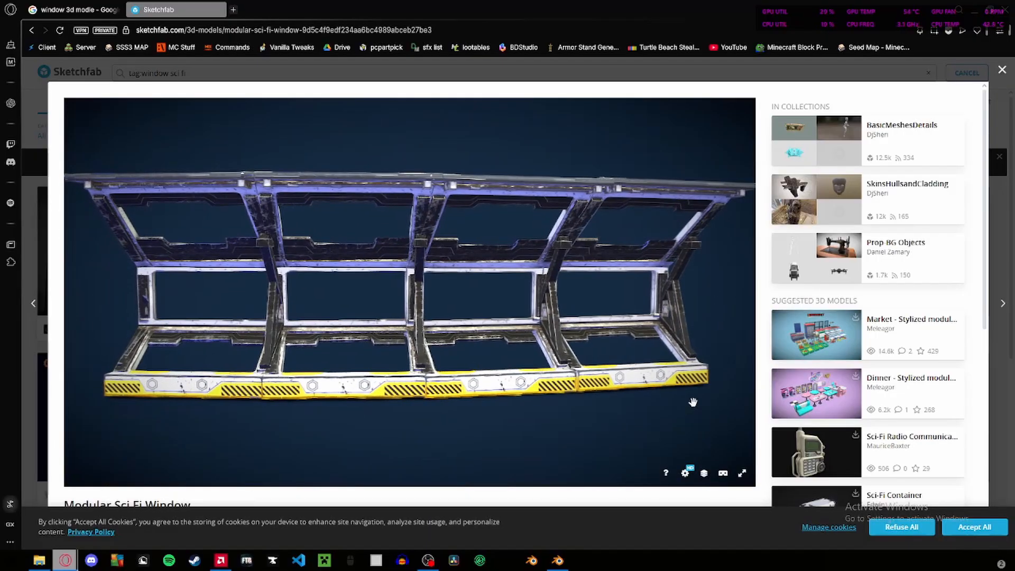
scroll(395, 362, down, 3)
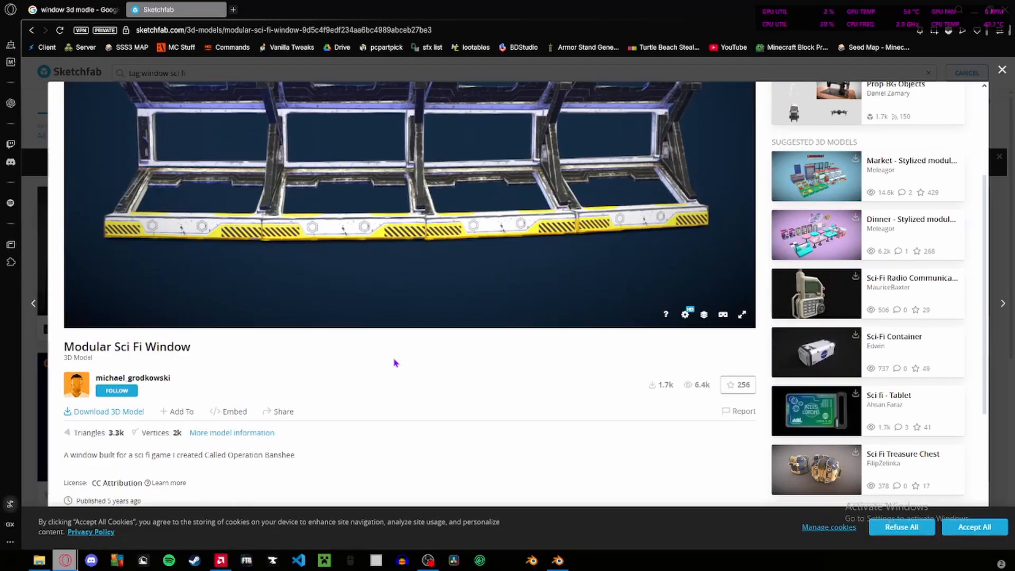
click(116, 412)
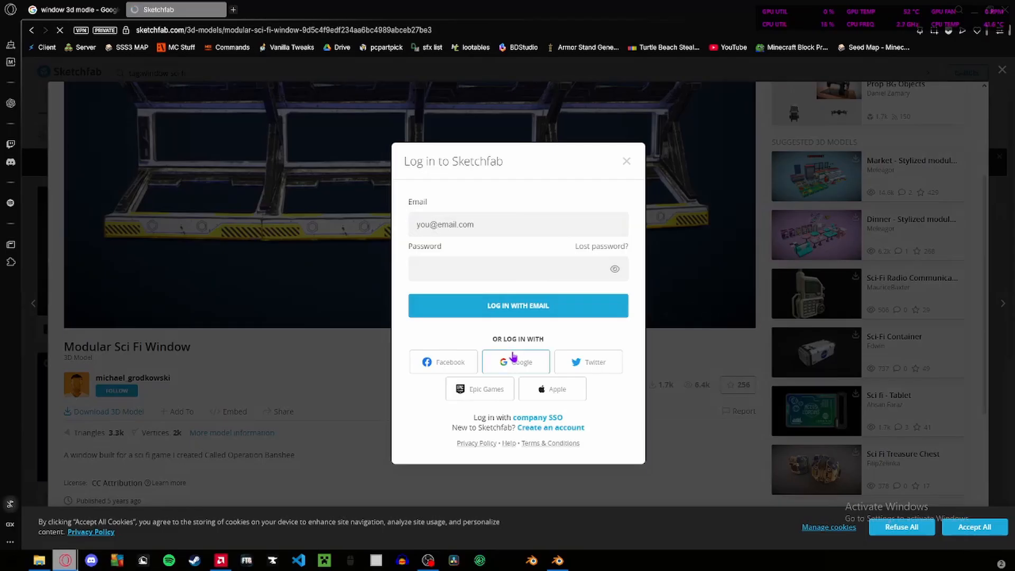
click(514, 358)
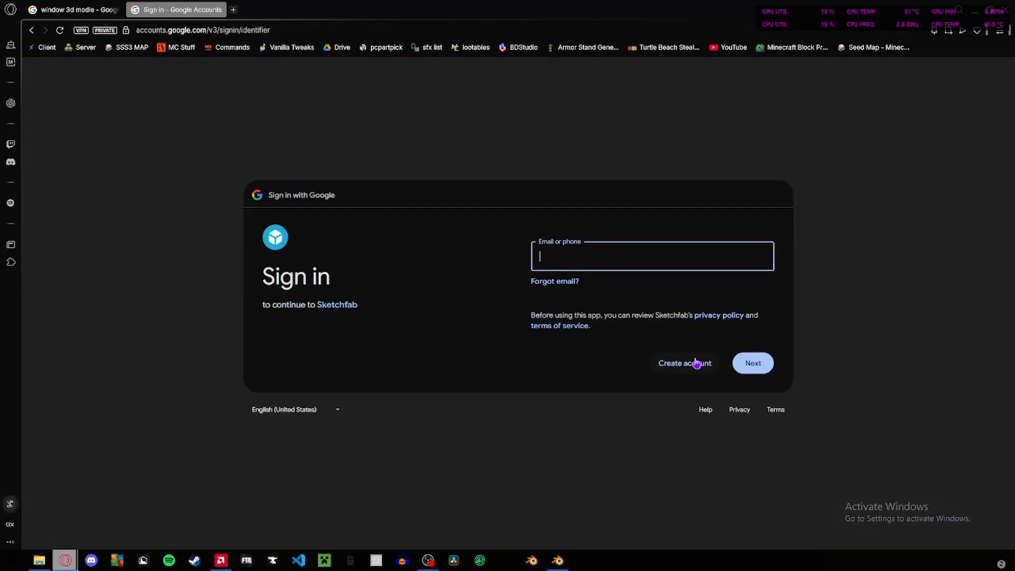
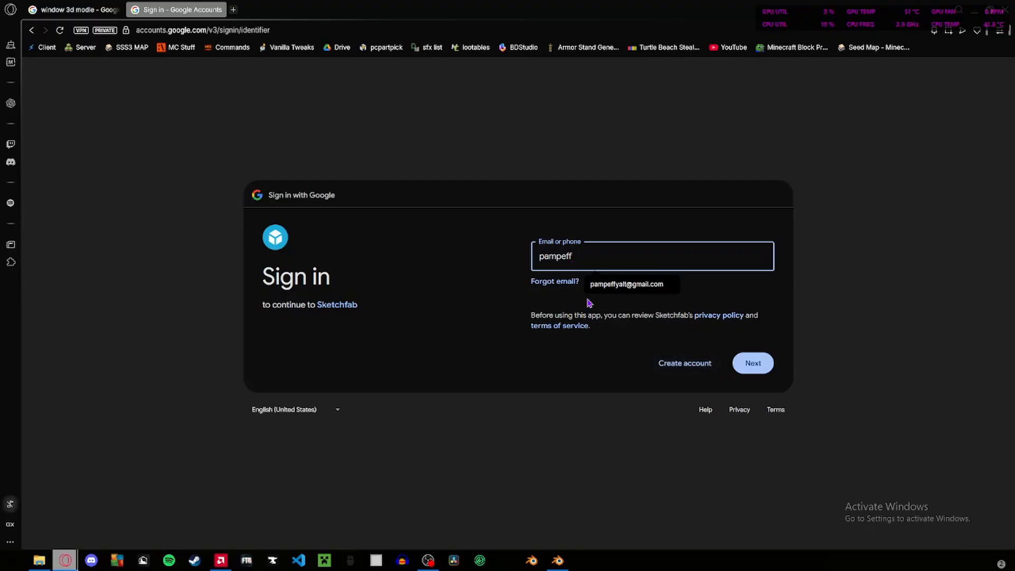
- Sign in to Sketchfab with the Google account's saved e-mail and its password
click(618, 287)
click(746, 363)
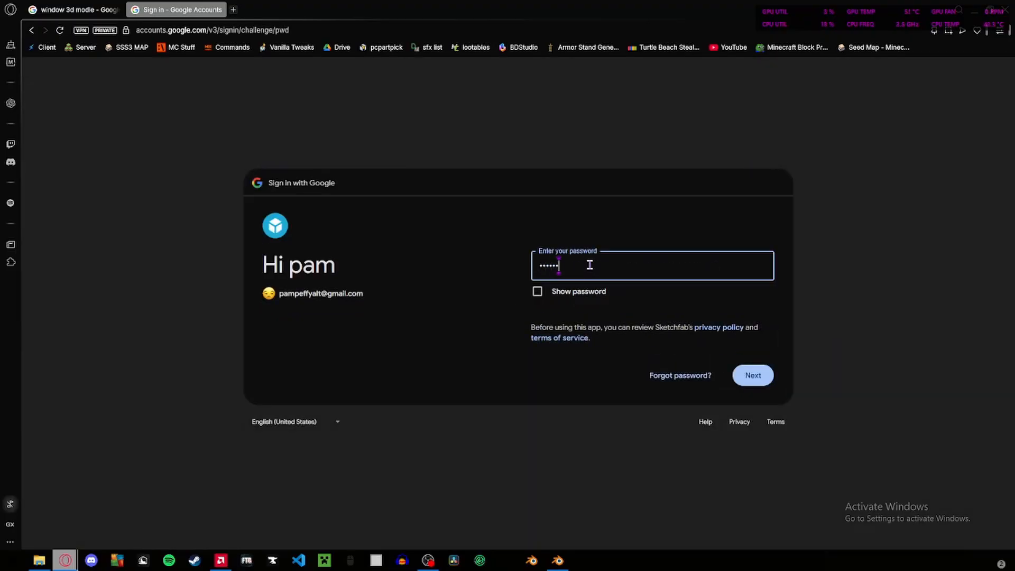
key(Return)
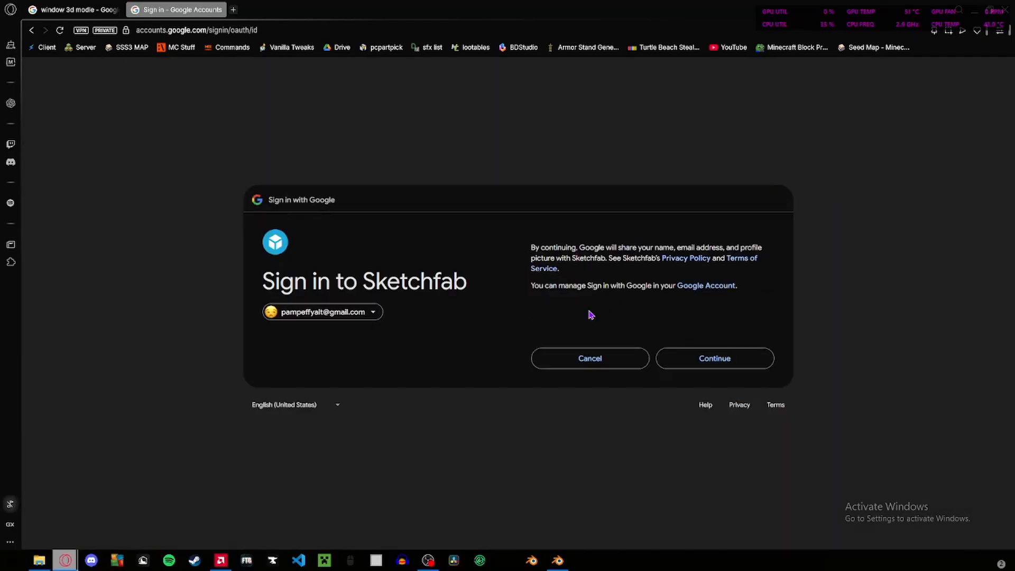
click(689, 367)
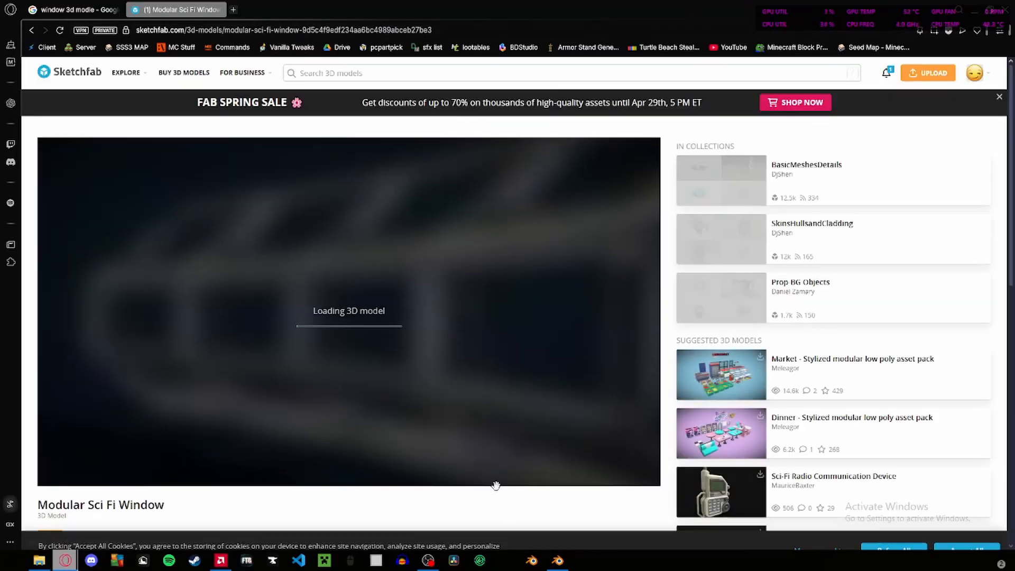
- Download modular_sci_fi_window.glb with 2k textures, then return to Blender's Final.blend scene
scroll(455, 477, down, 7)
click(80, 202)
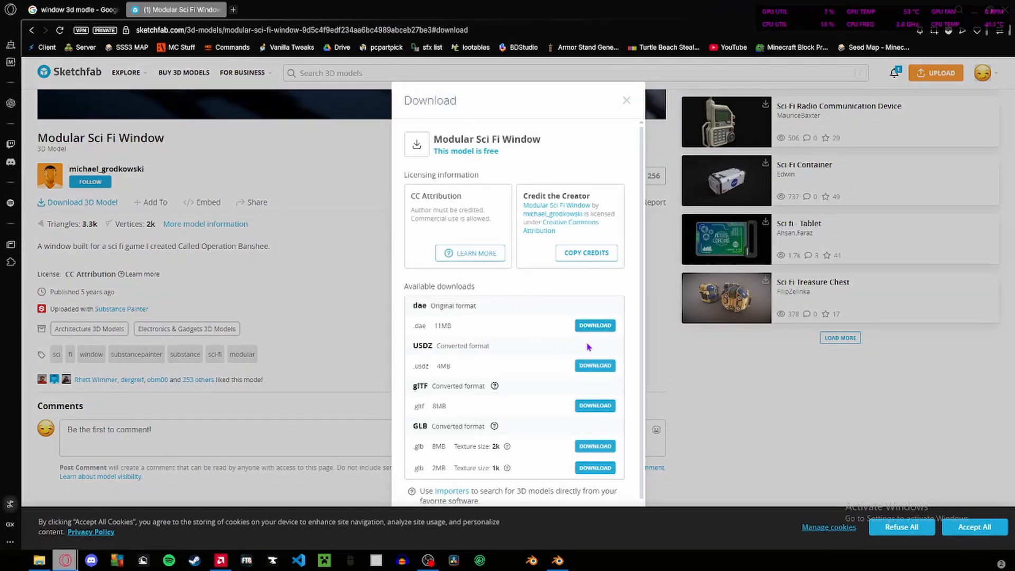
click(589, 447)
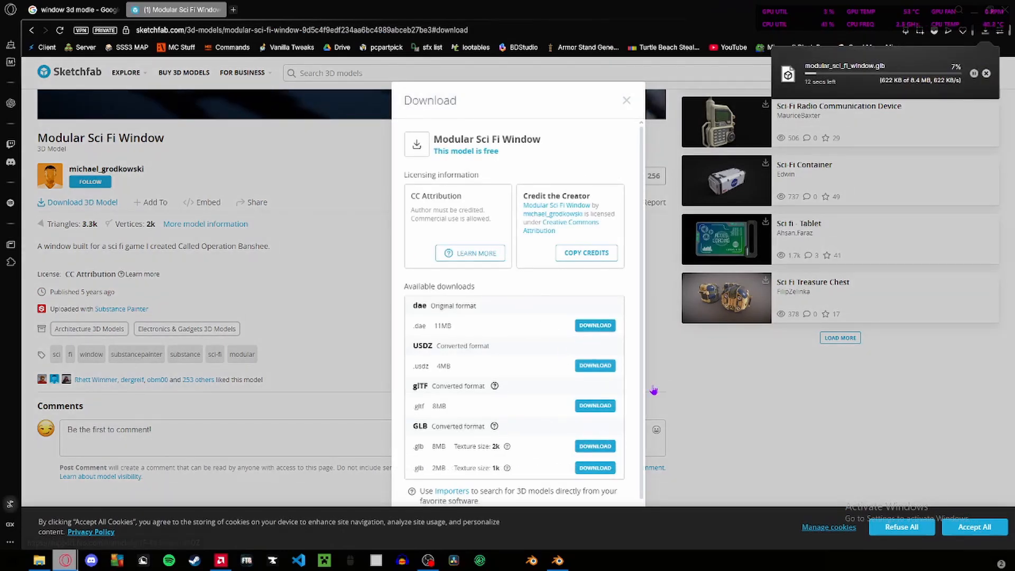
click(562, 560)
- Import the downloaded sci-fi window glTF 2.0 file from Downloads and frame it in the view
click(27, 19)
mouse_move(87, 169)
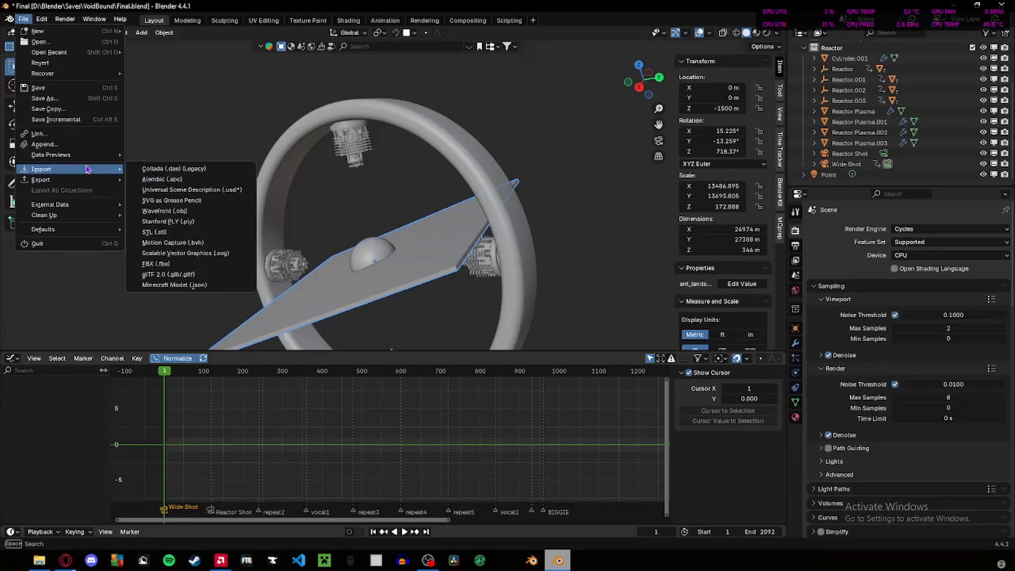
click(194, 274)
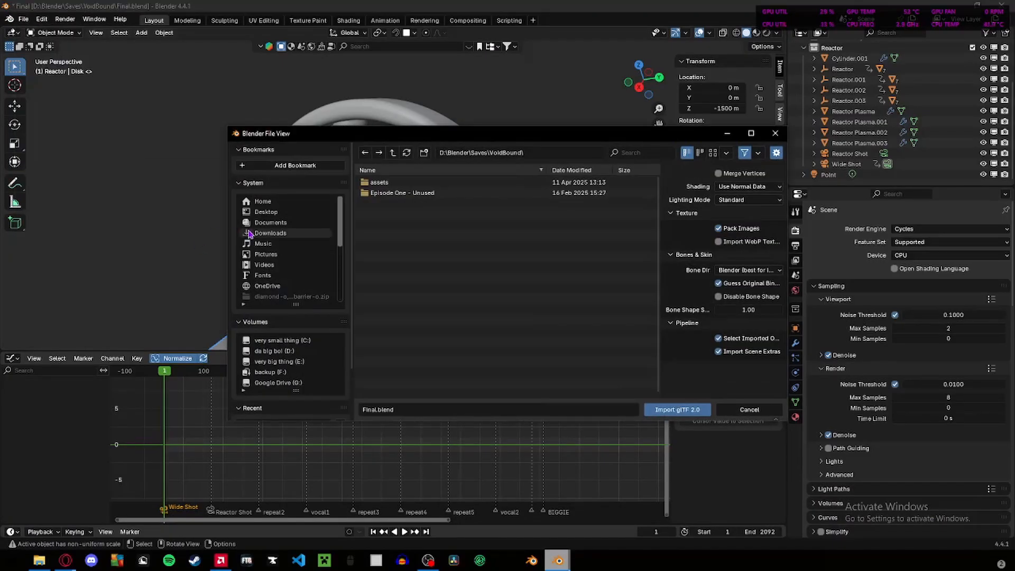
click(299, 243)
double_click(410, 181)
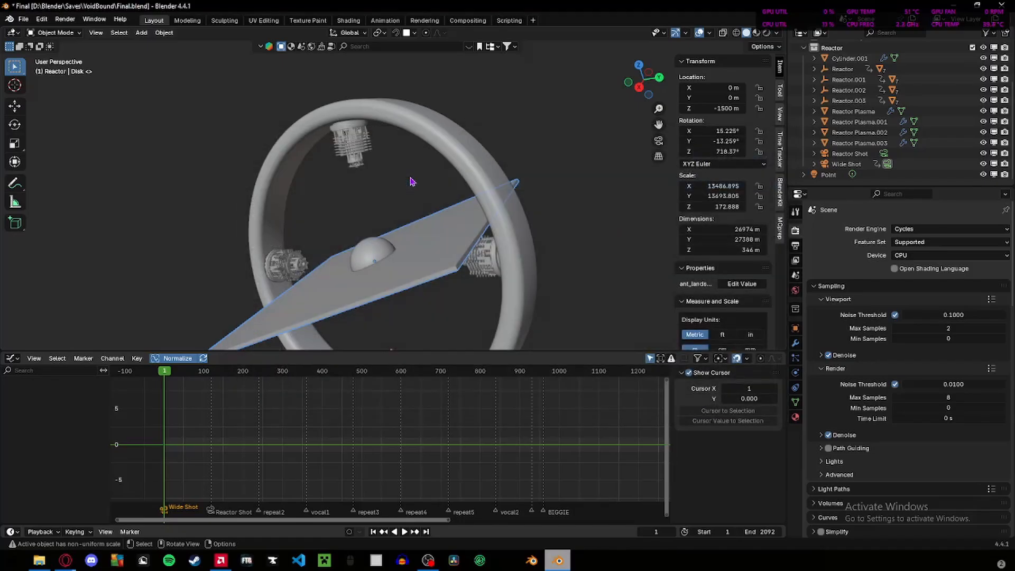
scroll(597, 186, up, 3)
scroll(597, 186, down, 5)
scroll(596, 187, up, 2)
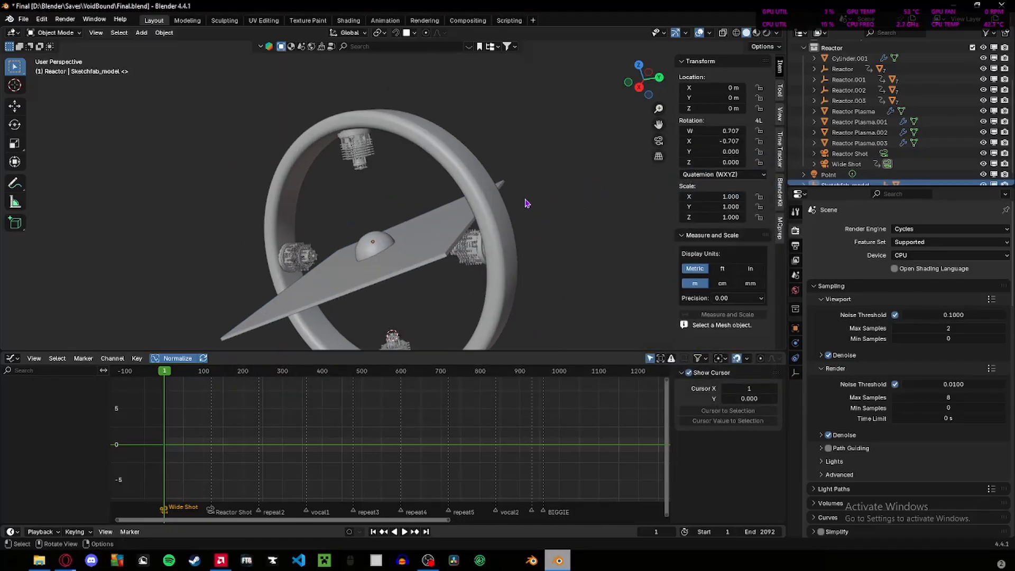
key(grave)
click(460, 257)
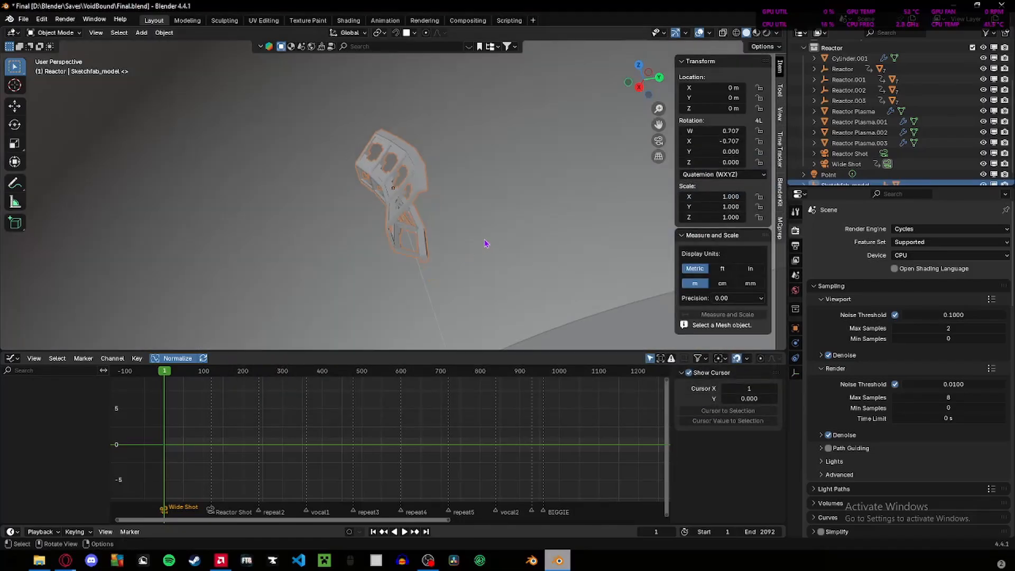
scroll(501, 217, down, 6)
scroll(855, 169, down, 1)
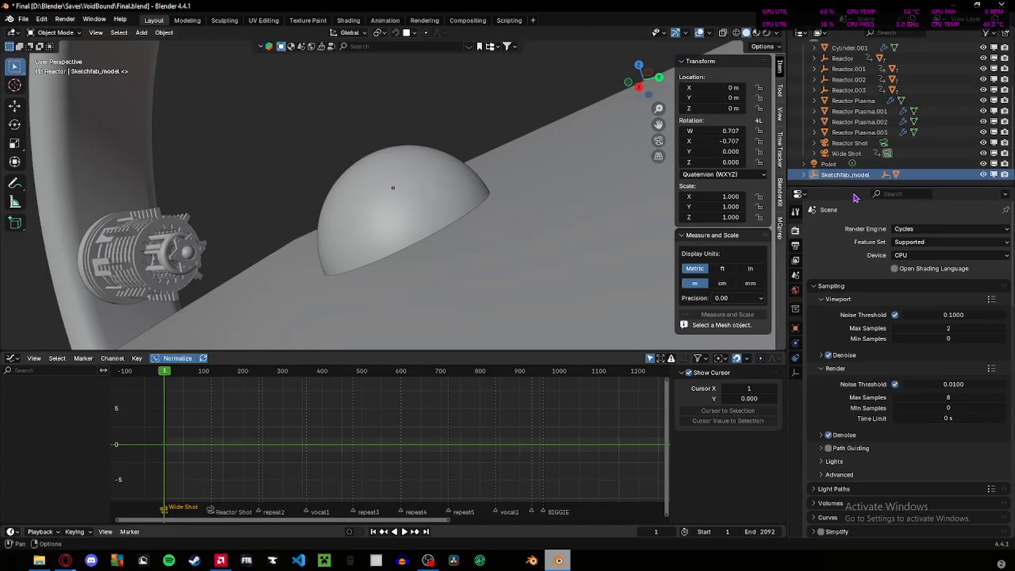
- Unparent the defaultMaterial mesh from the Sketchfab_model hierarchy, keeping its transformation
click(804, 174)
scroll(808, 176, down, 1)
click(811, 174)
scroll(814, 176, down, 1)
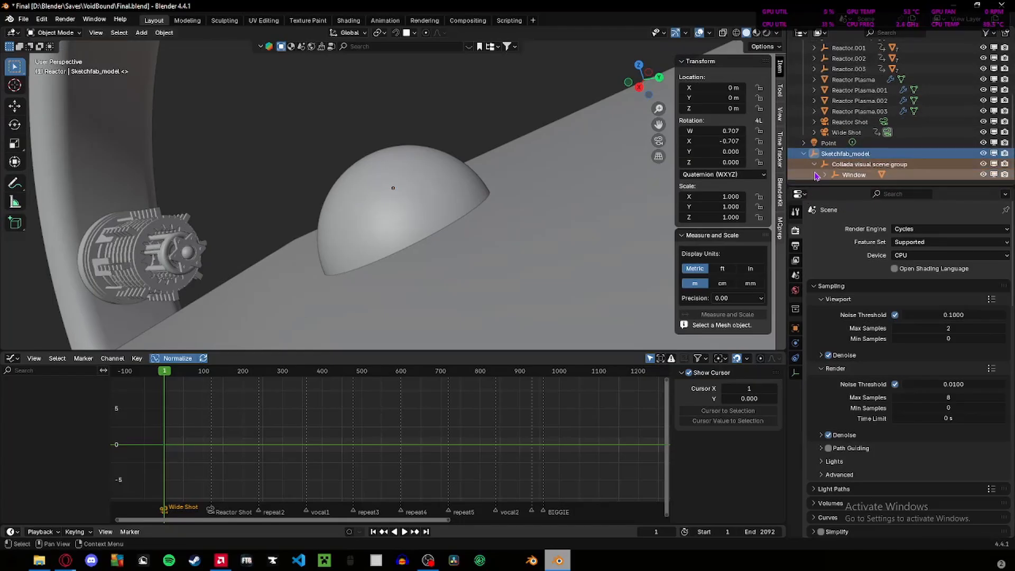
click(825, 175)
scroll(833, 175, down, 1)
click(866, 177)
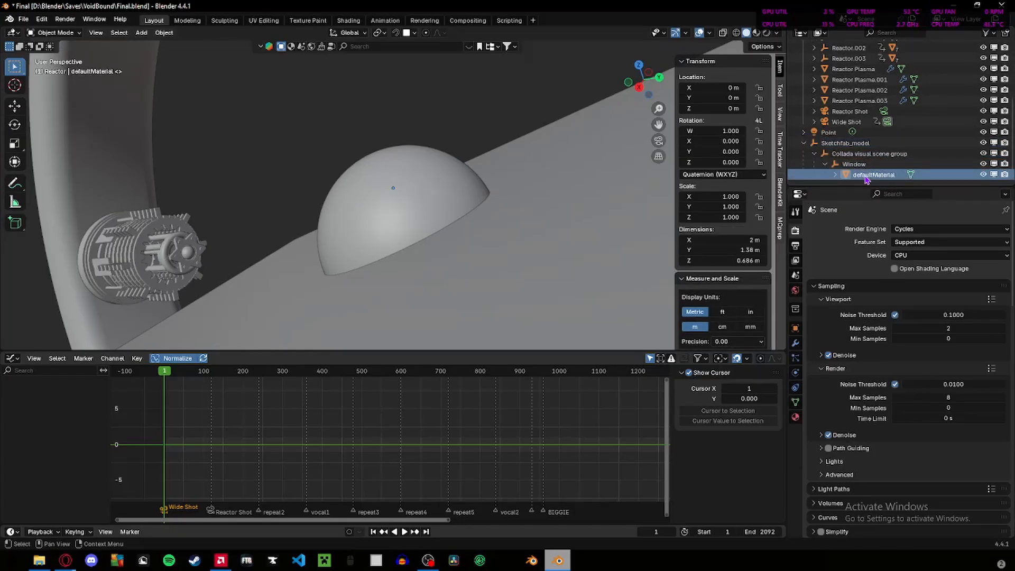
key(alt+p)
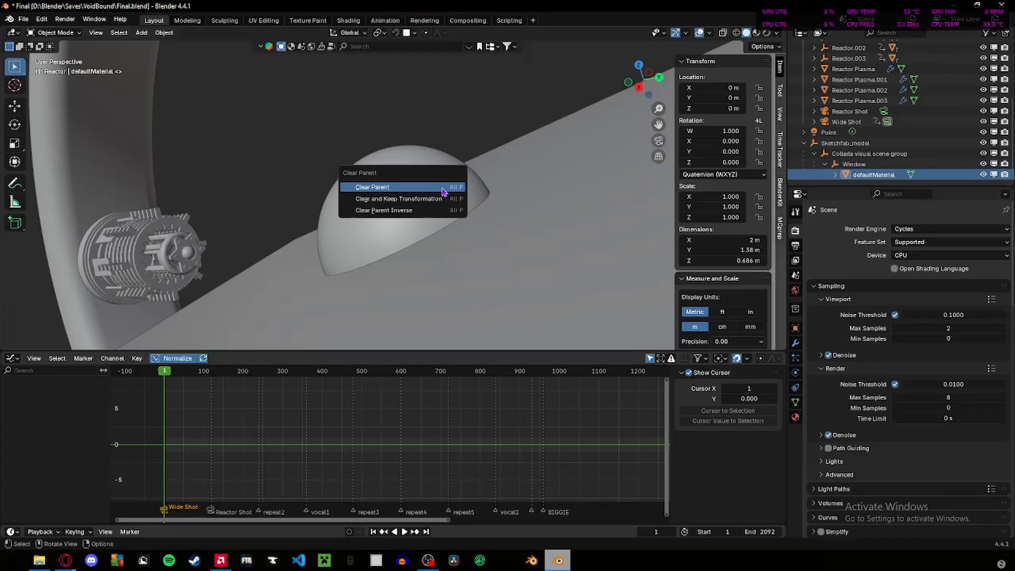
click(442, 199)
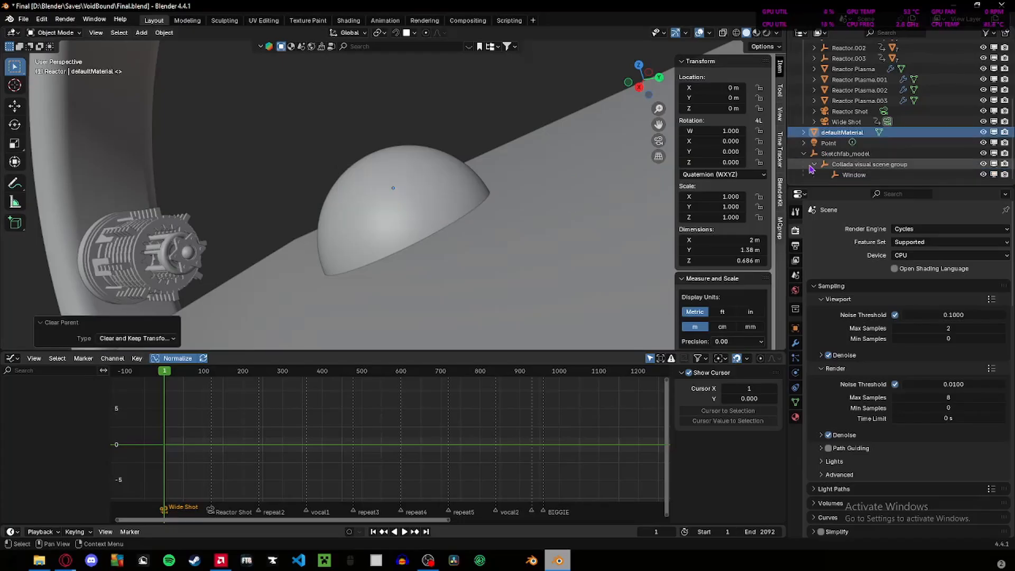
- Rename the defaultMaterial object to 'Window'
scroll(842, 150, up, 3)
click(845, 164)
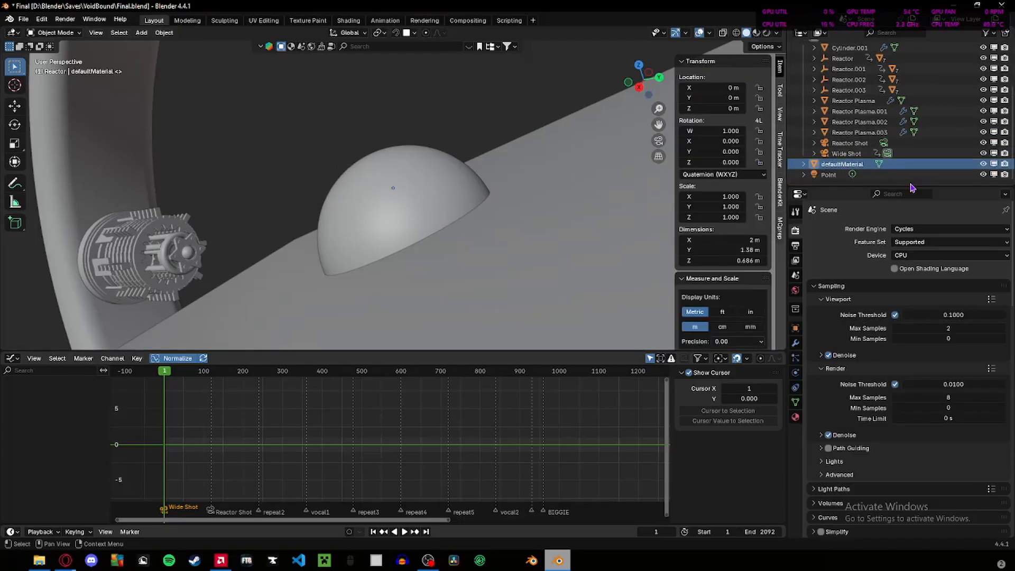
text(Wind)
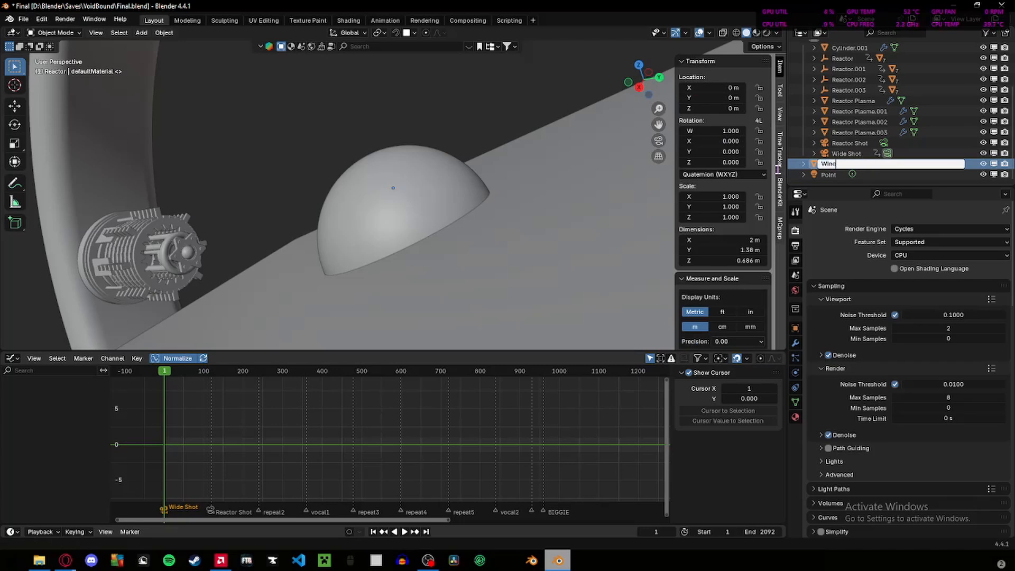
text(ow)
key(Return)
scroll(328, 225, down, 5)
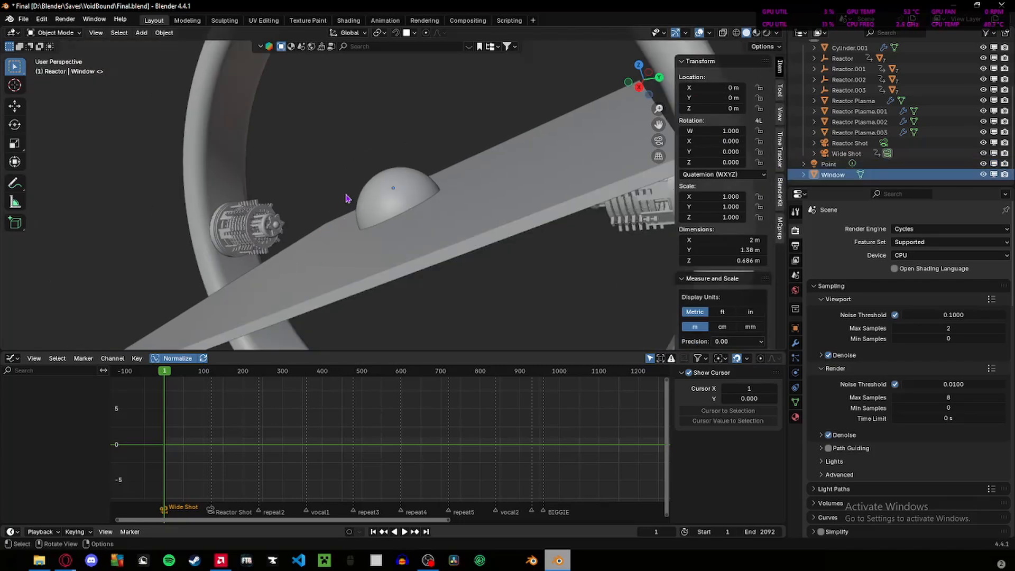
- Move Window -12077 m along Y, away from the scene origin
key(n)
scroll(346, 198, down, 3)
drag(762, 83, 577, 210)
key(g)
key(x)
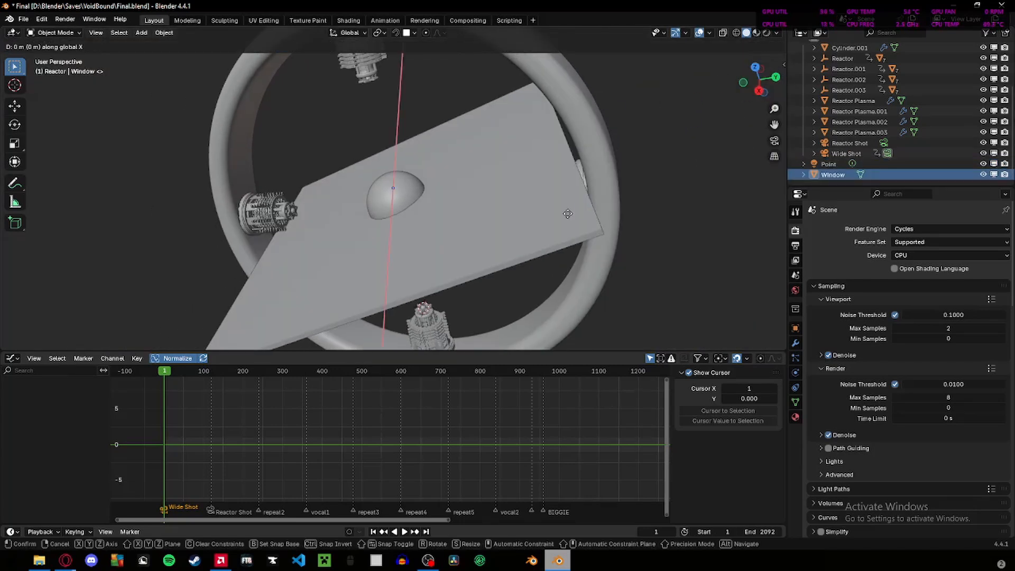
click(421, 205)
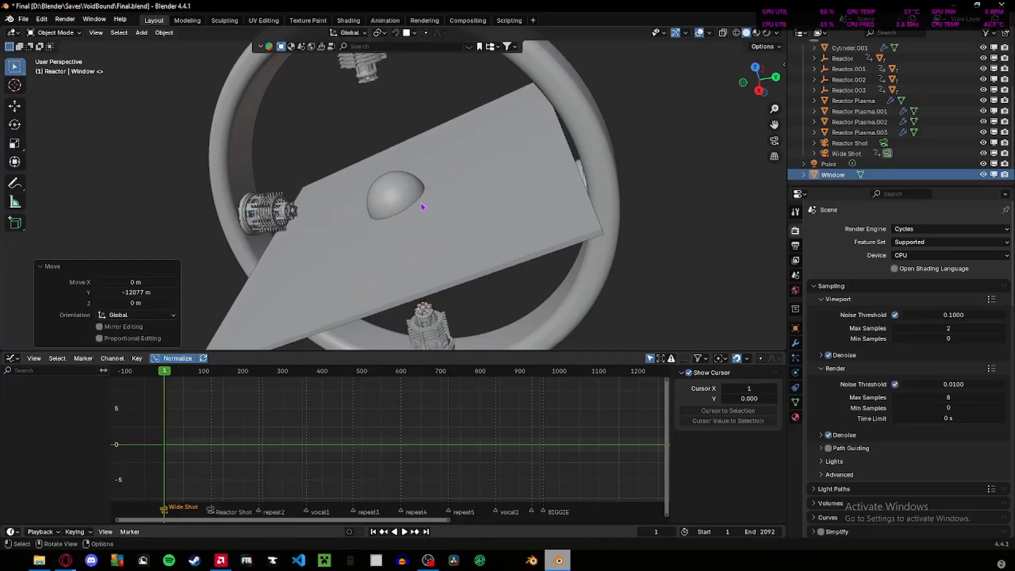
- Frame Window and fly the view toward the reactor in walk mode
key(grave)
click(415, 209)
key(shift+grave)
key(w)
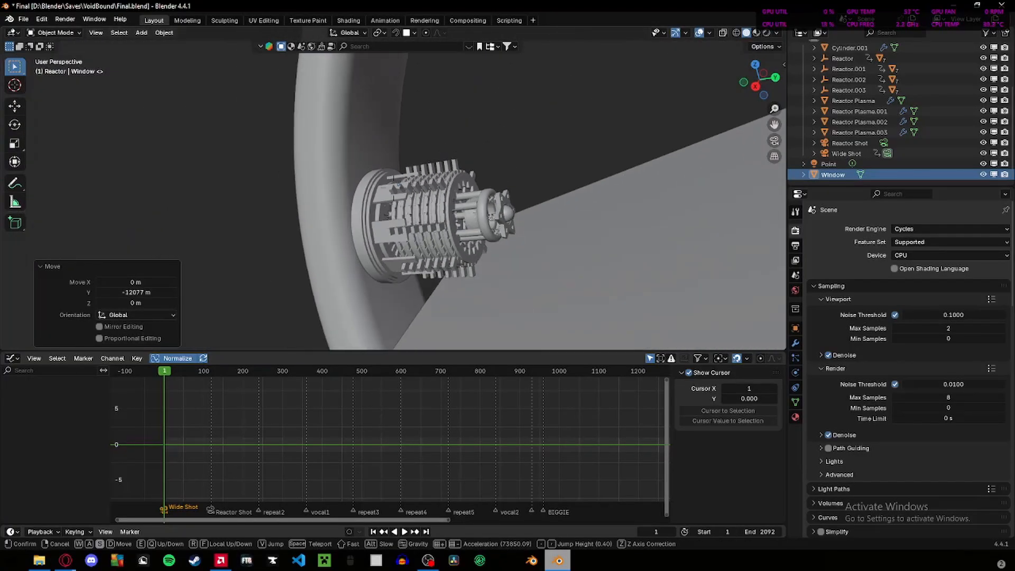
scroll(393, 189, down, 5)
scroll(393, 189, down, 3)
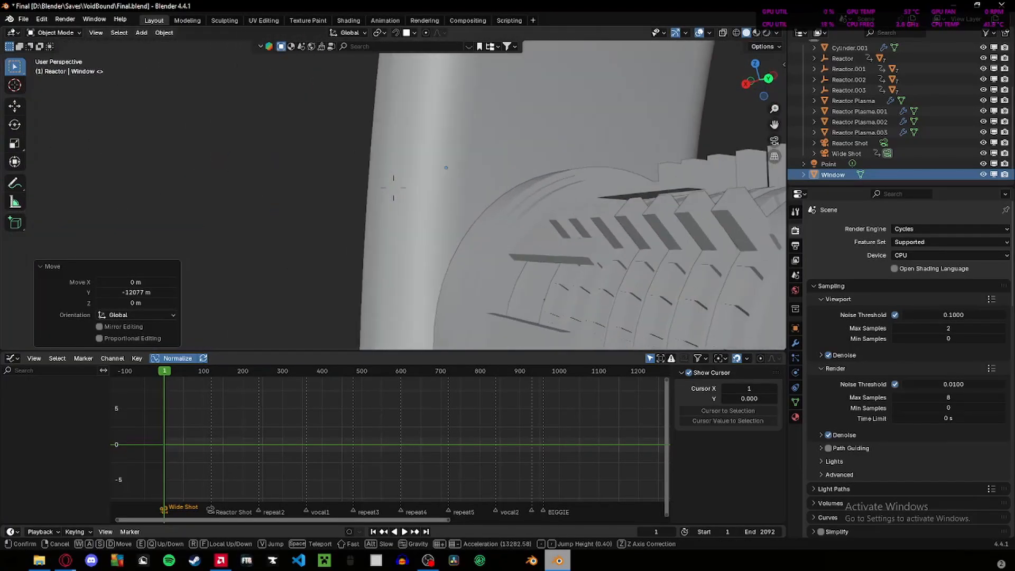
click(321, 251)
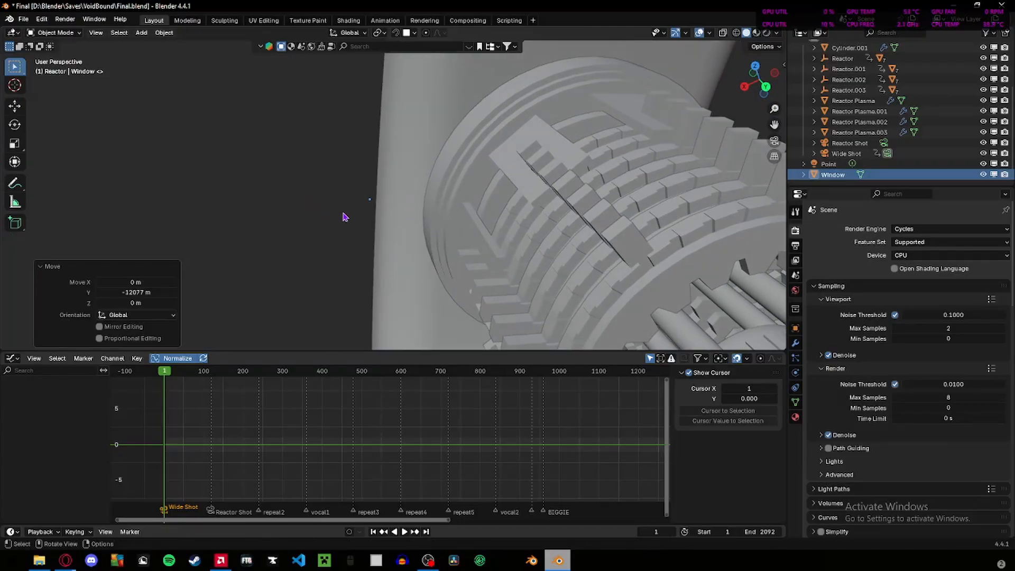
key(shift+grave)
scroll(393, 188, down, 4)
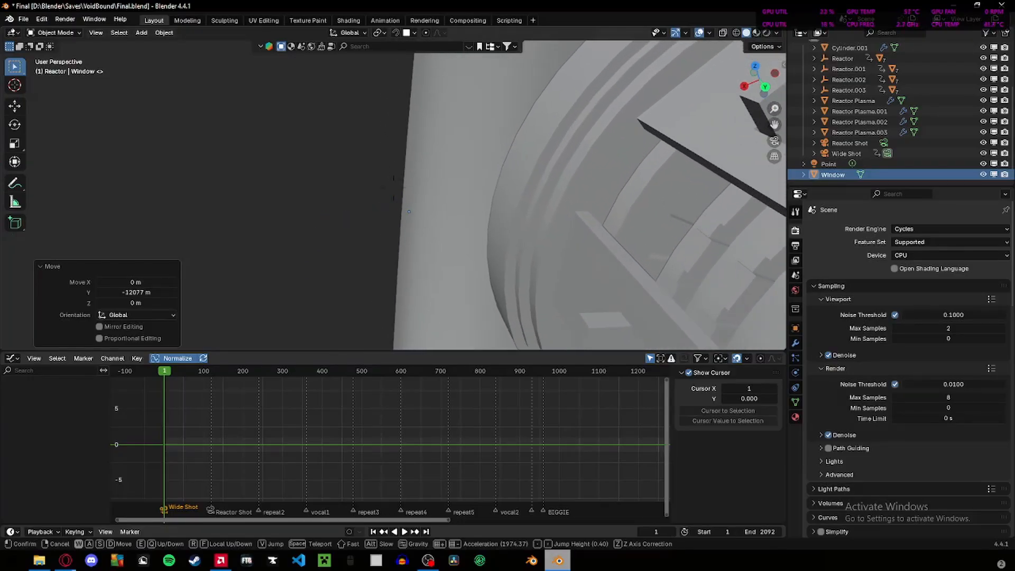
scroll(393, 189, down, 10)
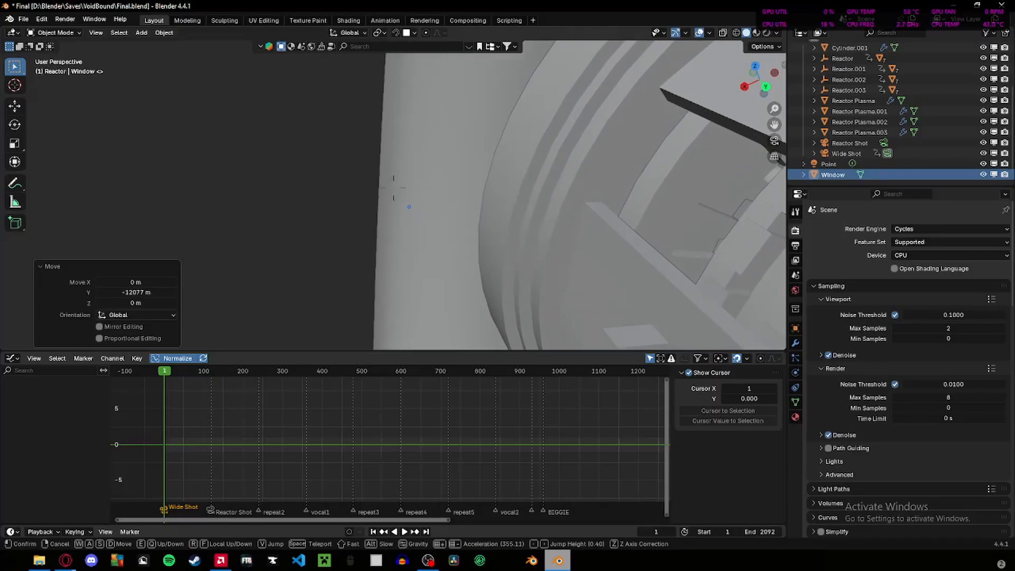
- Re-centre on Window and fly back and forth until the reactor ring is in view
key(grave)
click(358, 249)
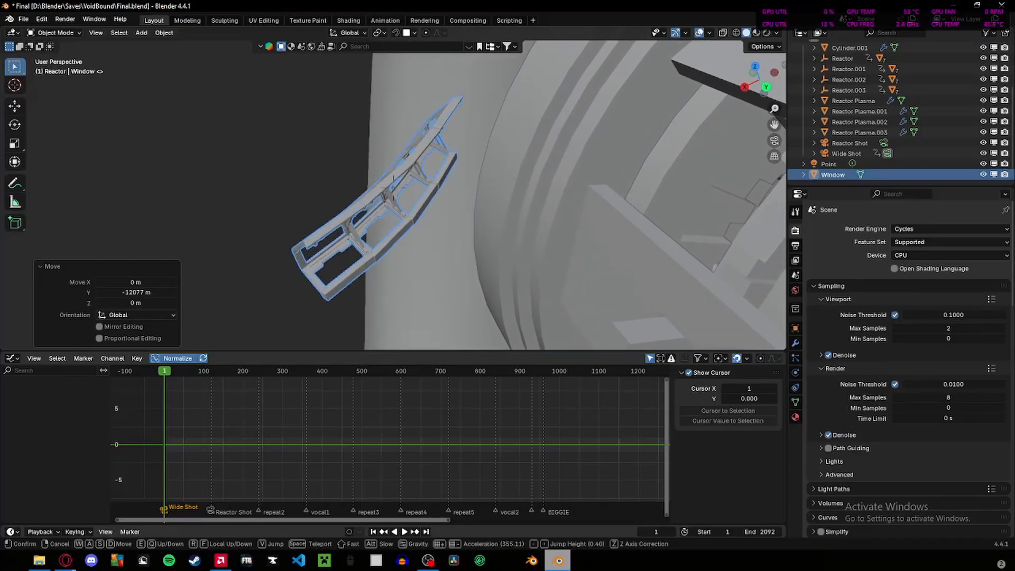
key(w)
scroll(393, 189, down, 15)
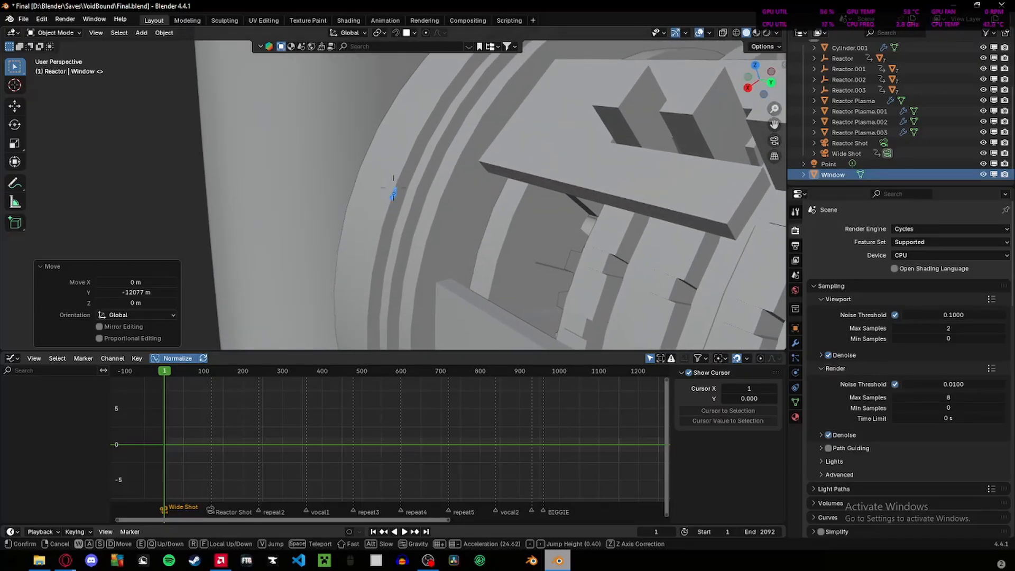
scroll(393, 189, up, 1)
key(s)
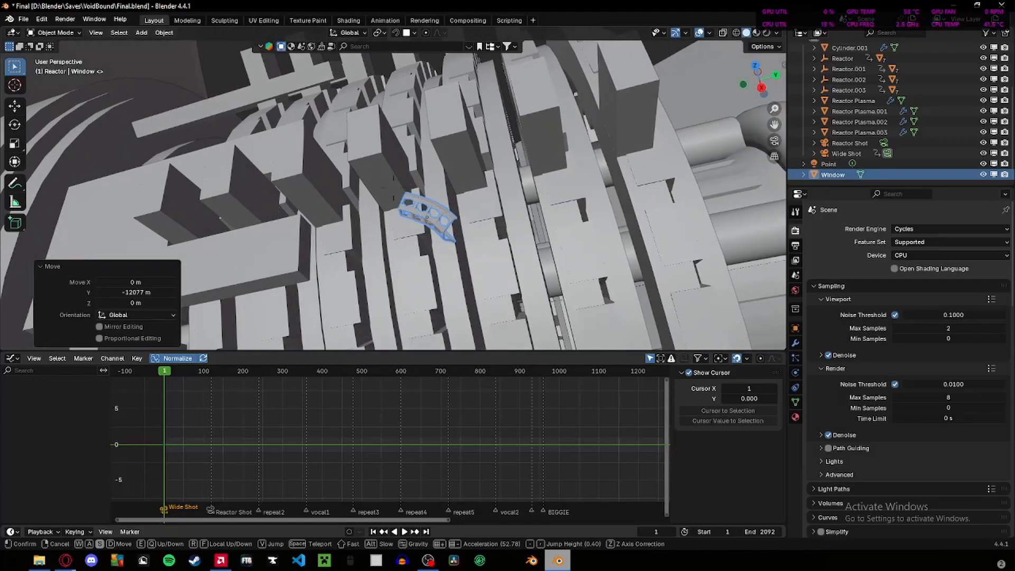
scroll(394, 189, up, 20)
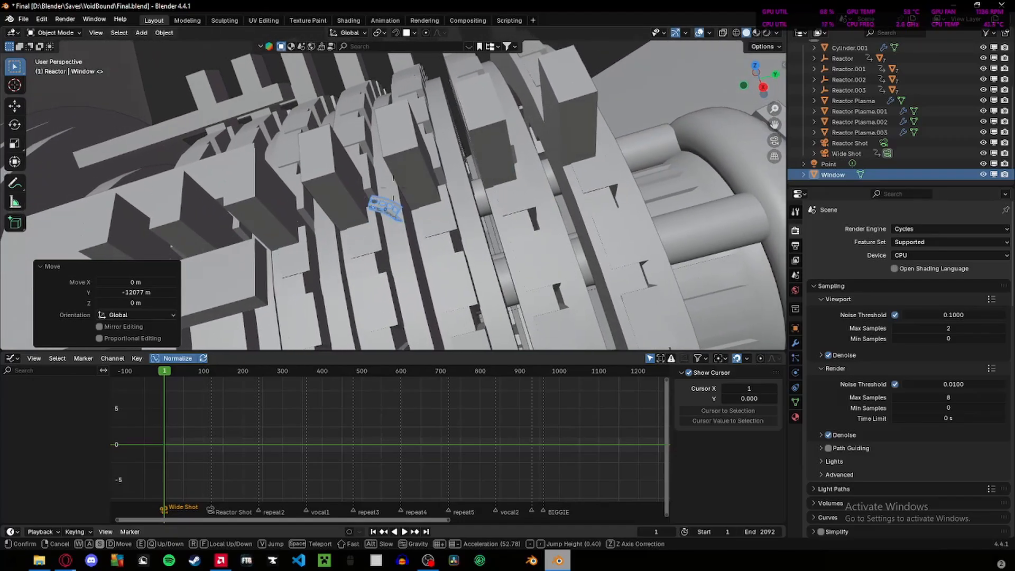
key(w)
click(418, 252)
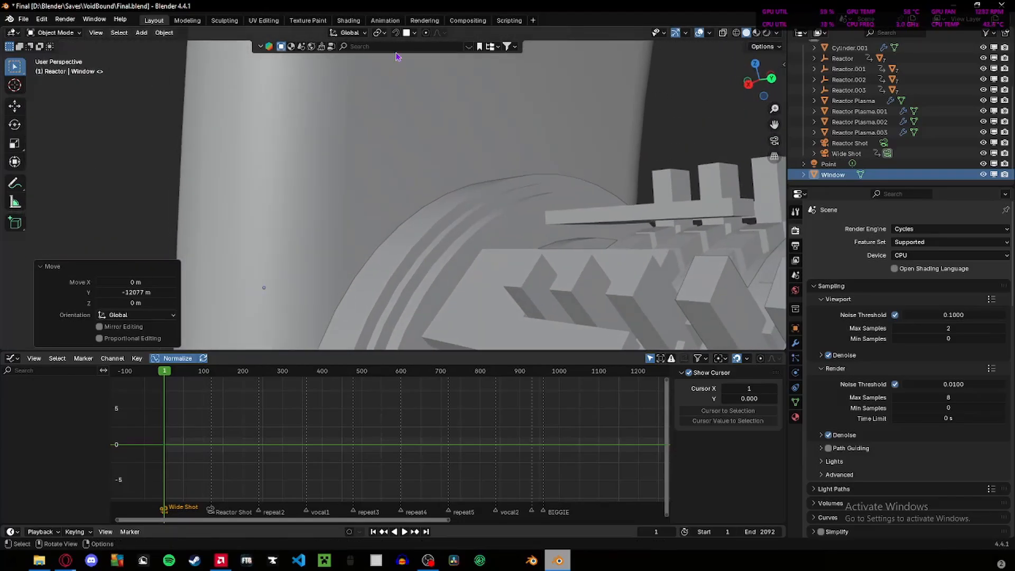
- With surface snapping on, drop Window onto the reactor surface, then turn snapping off
click(395, 32)
key(g)
click(500, 117)
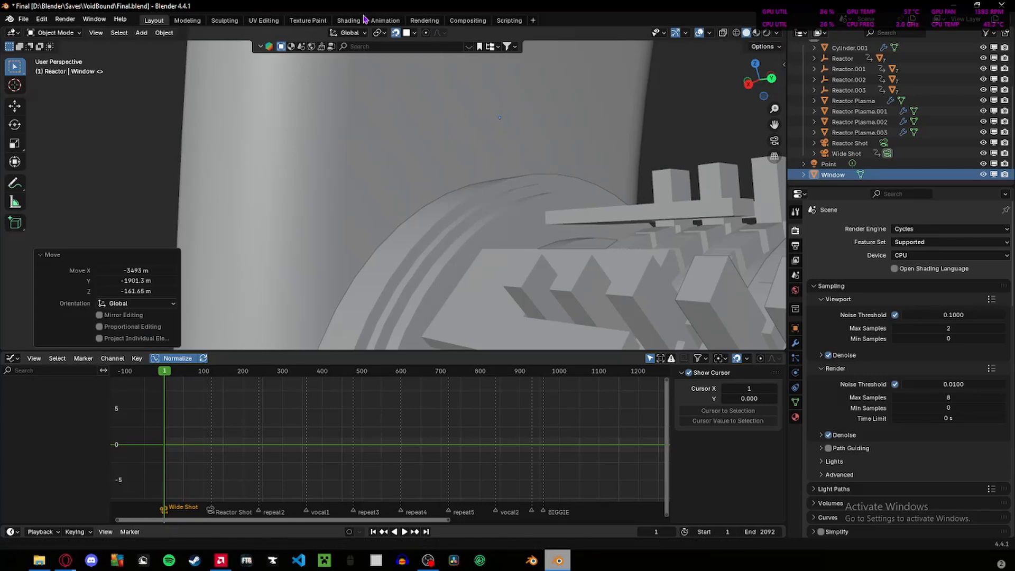
click(395, 32)
click(435, 192)
- Fly to the reactor ring and move Window onto the ring wall (-2206, 6122.7, 9399.6 m)
click(461, 226)
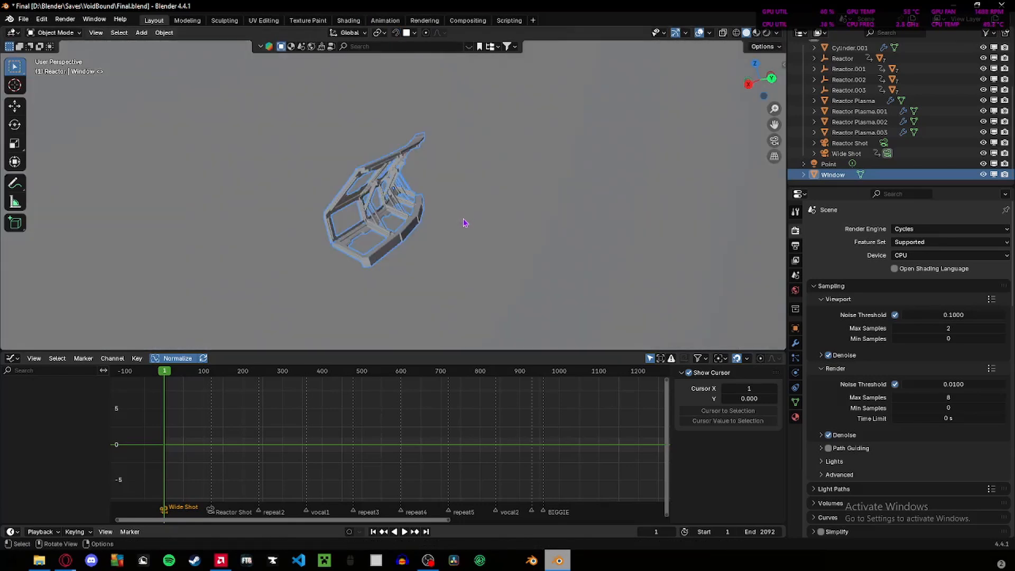
key(shift+grave)
scroll(394, 188, down, 6)
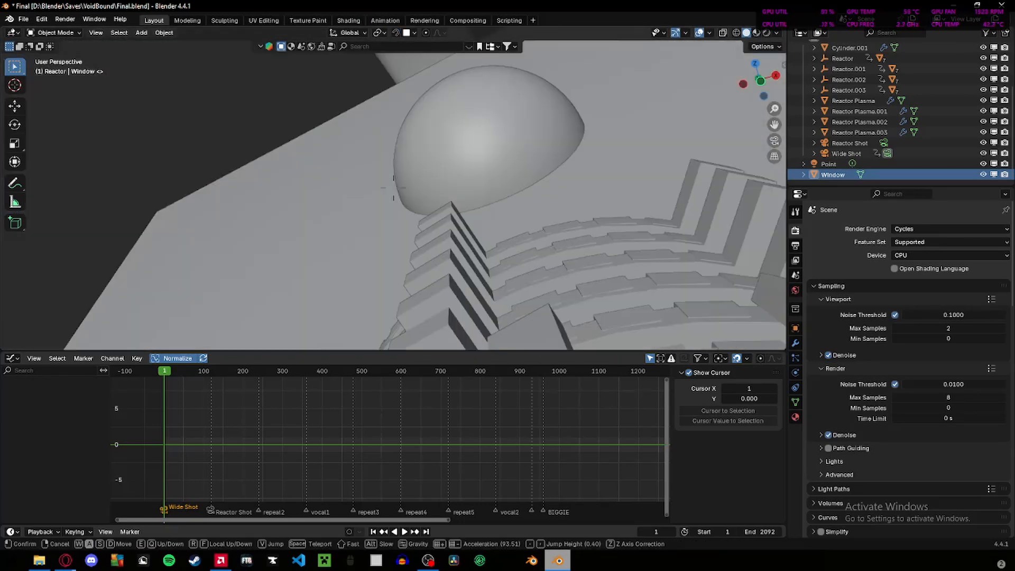
scroll(393, 188, up, 20)
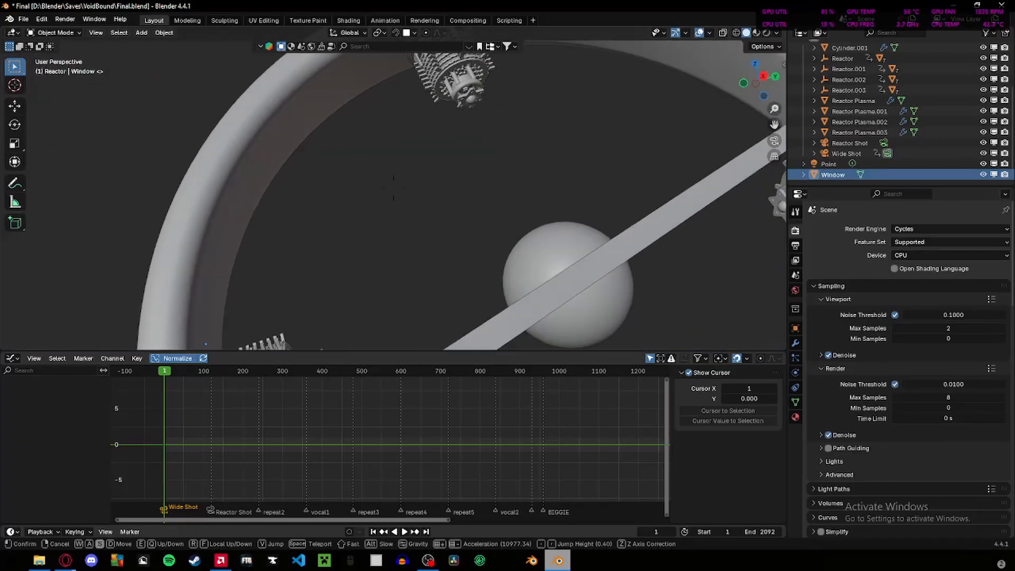
click(458, 152)
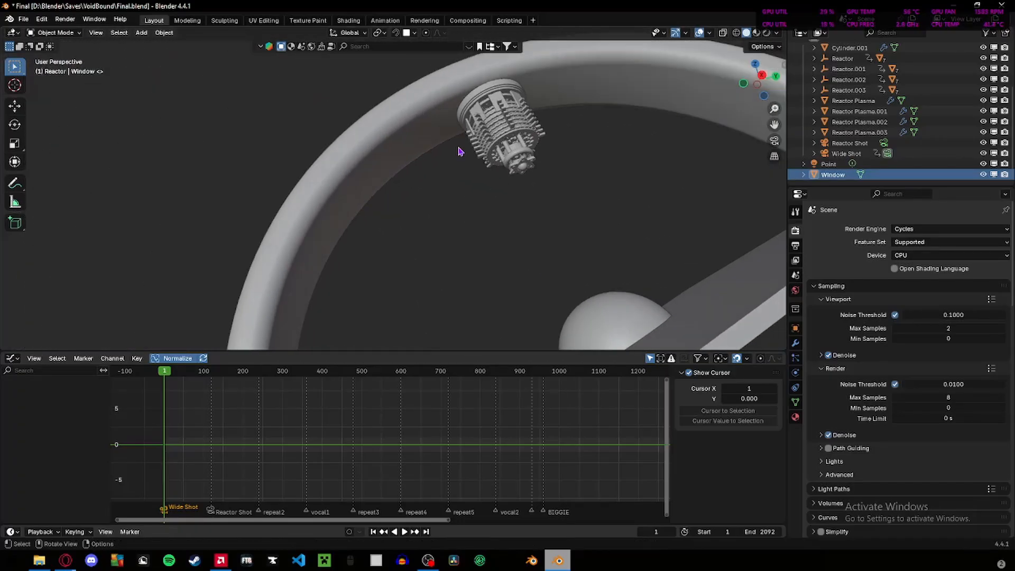
key(g)
click(362, 190)
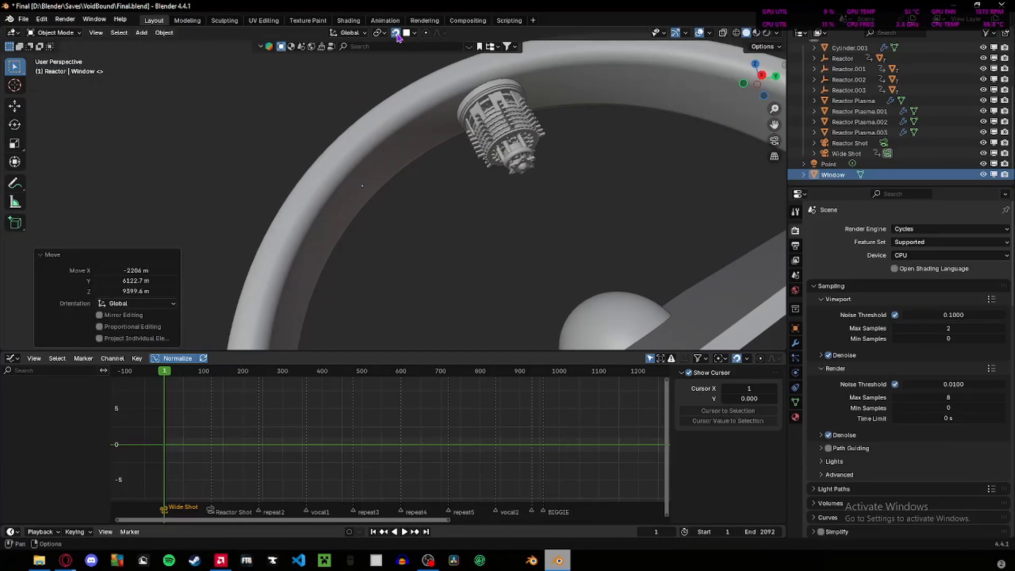
- Frame Window, trackball-rotate it upright, then rotate it about its local X axis
key(grave)
click(480, 218)
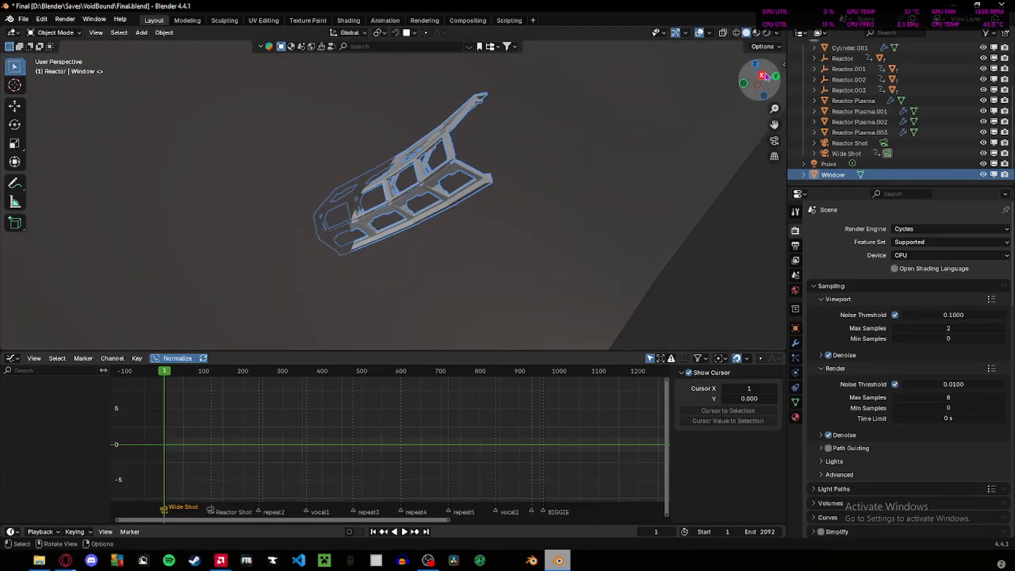
mouse_move(766, 77)
mouse_down()
mouse_move(799, 82)
mouse_move(765, 97)
mouse_move(804, 87)
mouse_move(764, 84)
mouse_up()
key(r)
key(r)
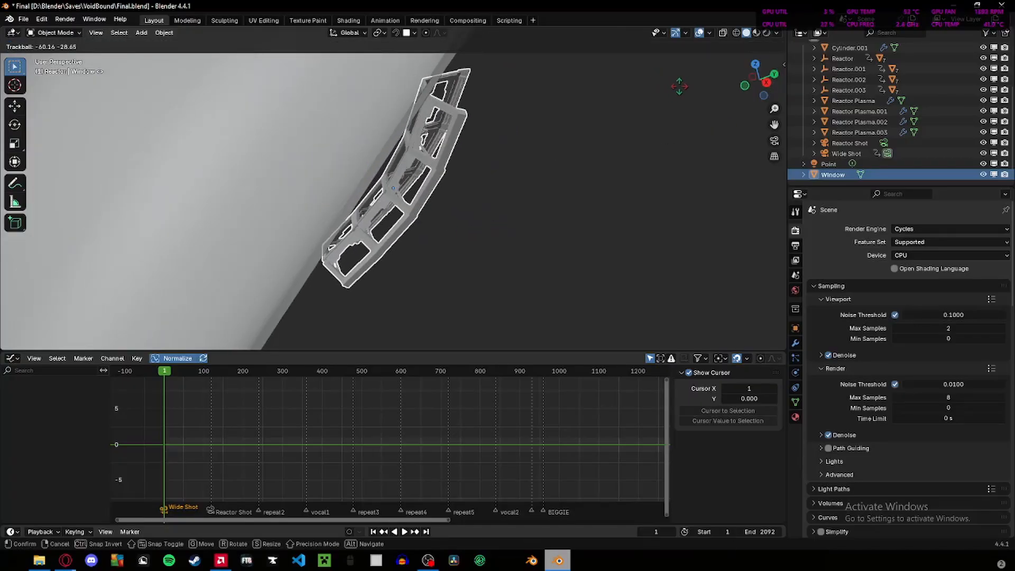
click(679, 69)
key(r)
key(x)
key(x)
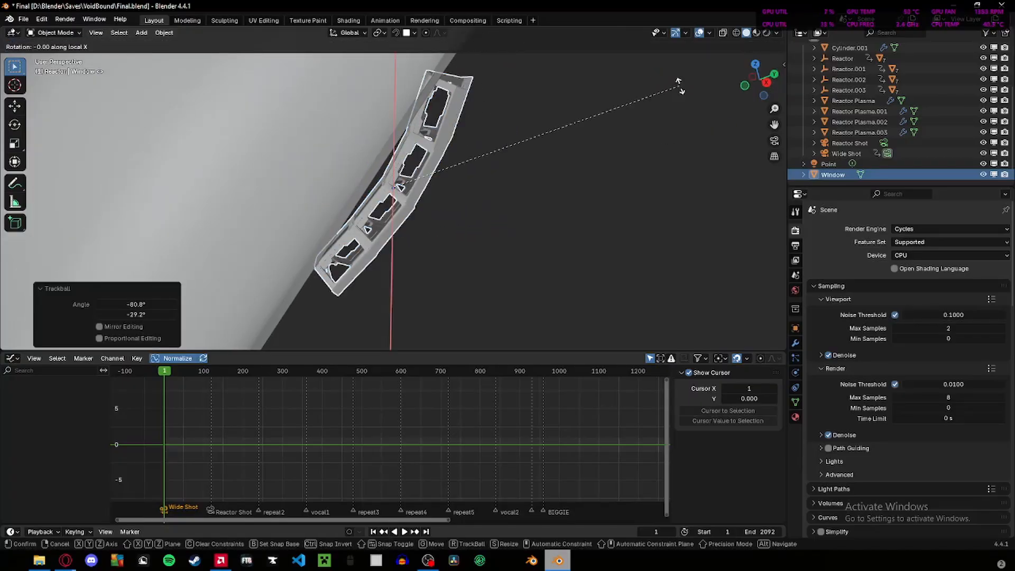
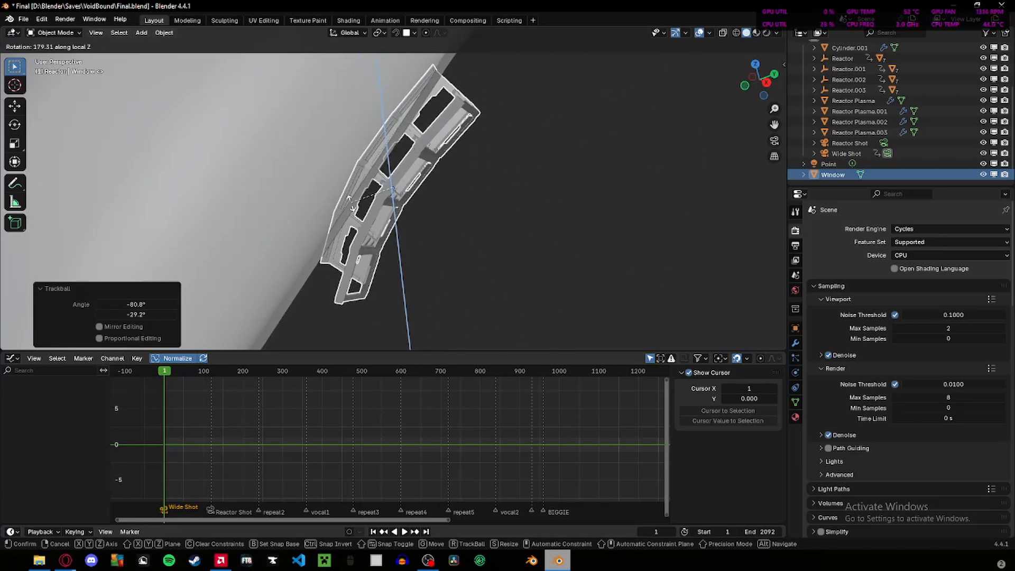
- Confirm Window's 186° turn and check its angle from several walk-view positions
click(350, 217)
key(shift+grave)
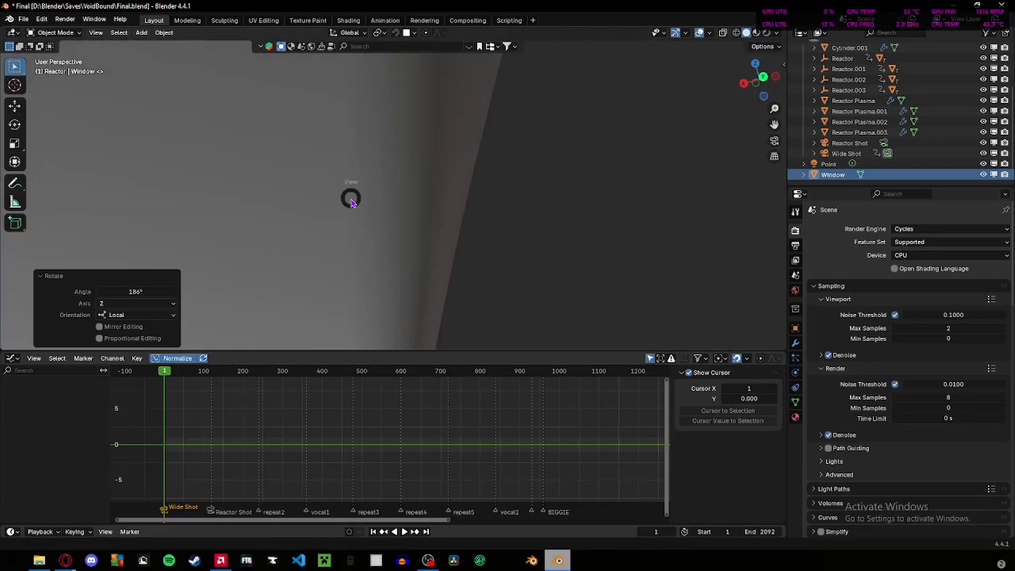
click(433, 252)
key(shift+grave)
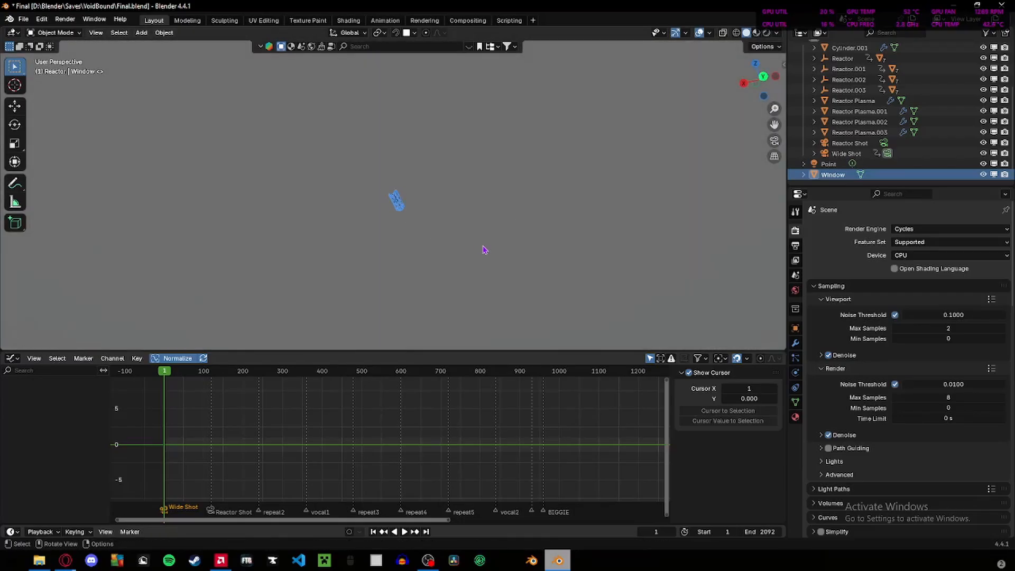
key(KP_Decimal)
key(shift+grave)
key(s)
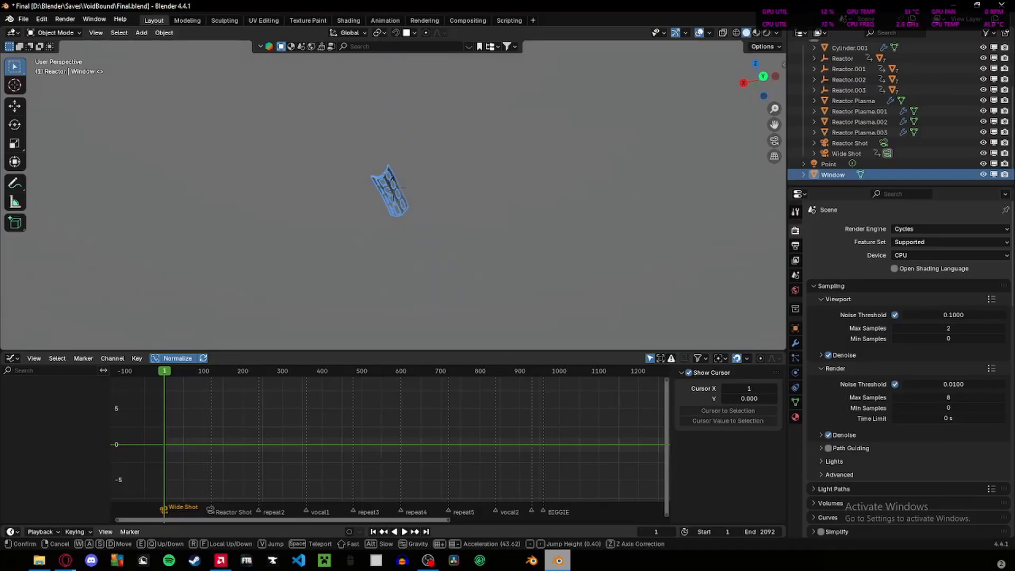
click(394, 188)
- Tilt Window -69.7° about its local Y axis and check it in walk view
key(r)
key(z)
key(z)
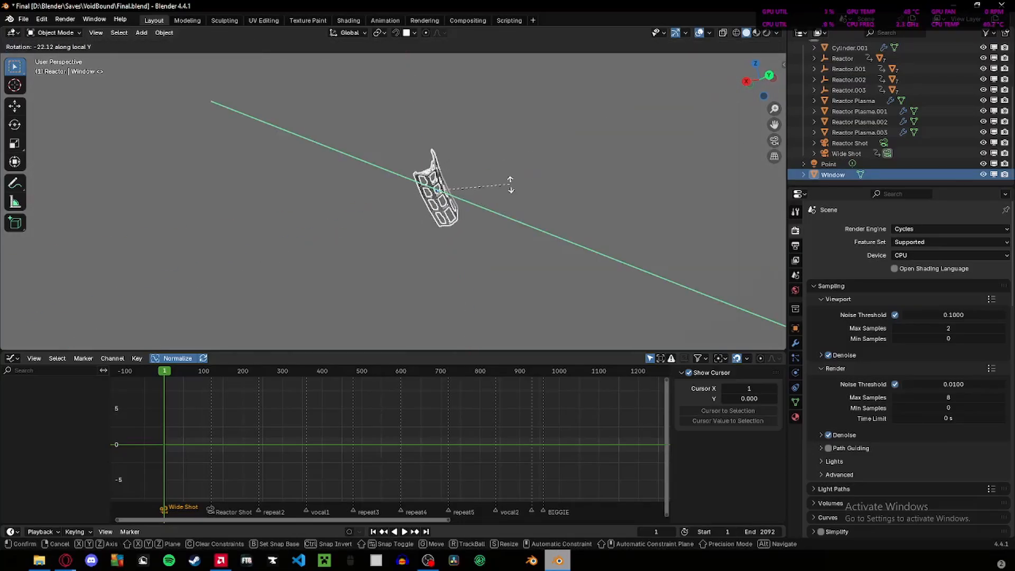
click(478, 138)
key(shift+grave)
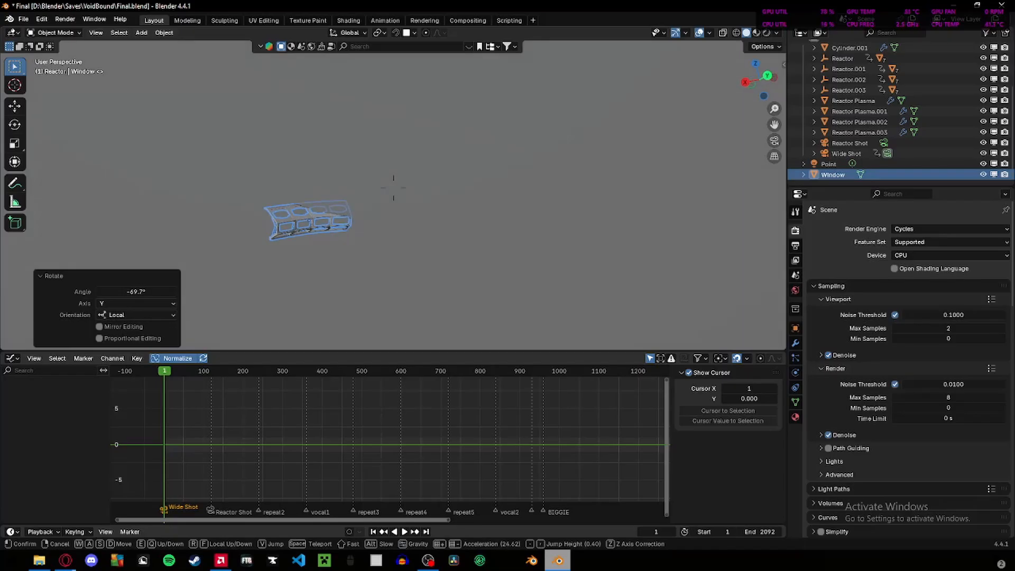
click(394, 188)
- Turn Window about global Z, then freely rotate it, and view it from the side
key(r)
key(z)
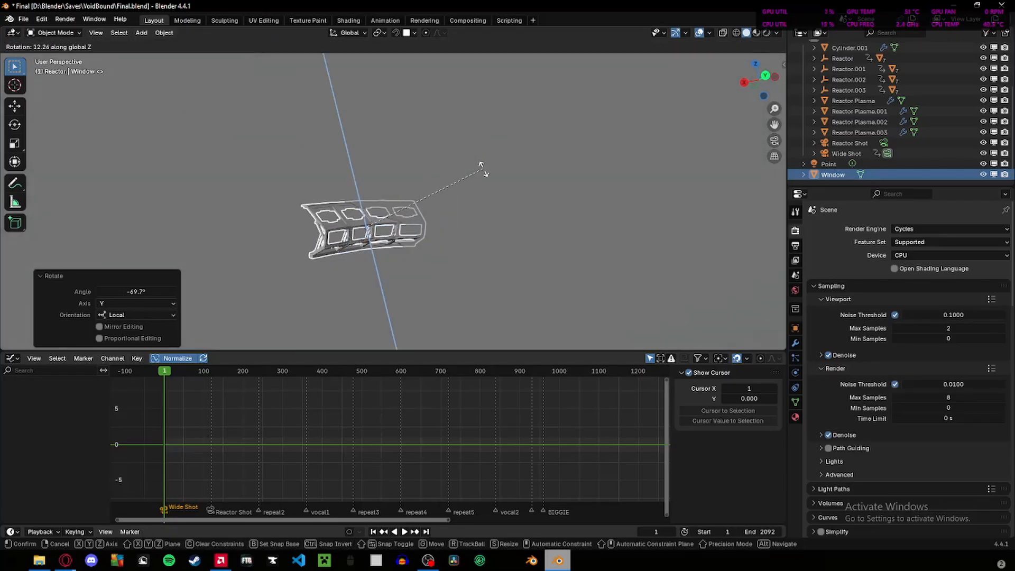
click(401, 72)
key(r)
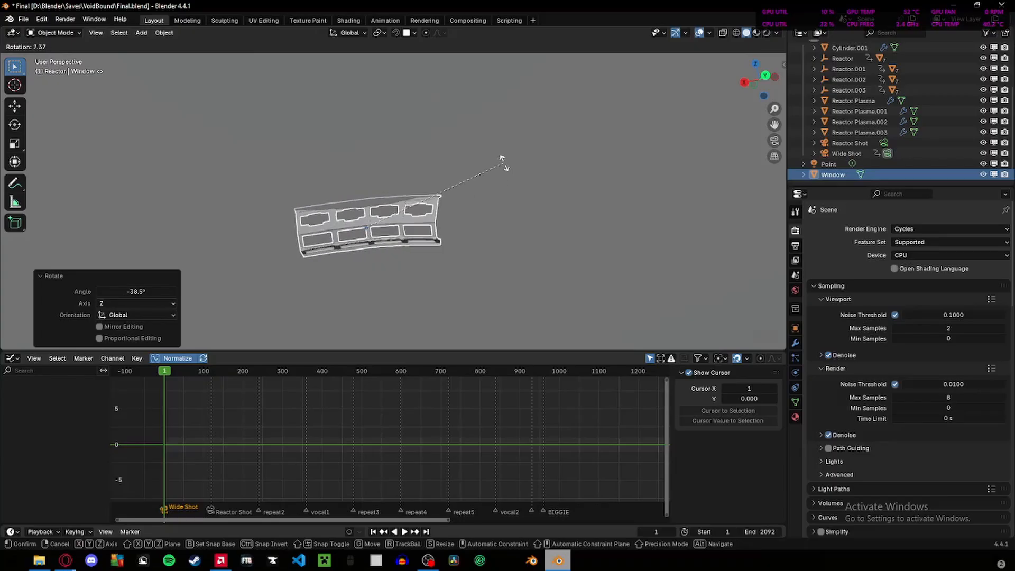
click(503, 161)
key(shift+grave)
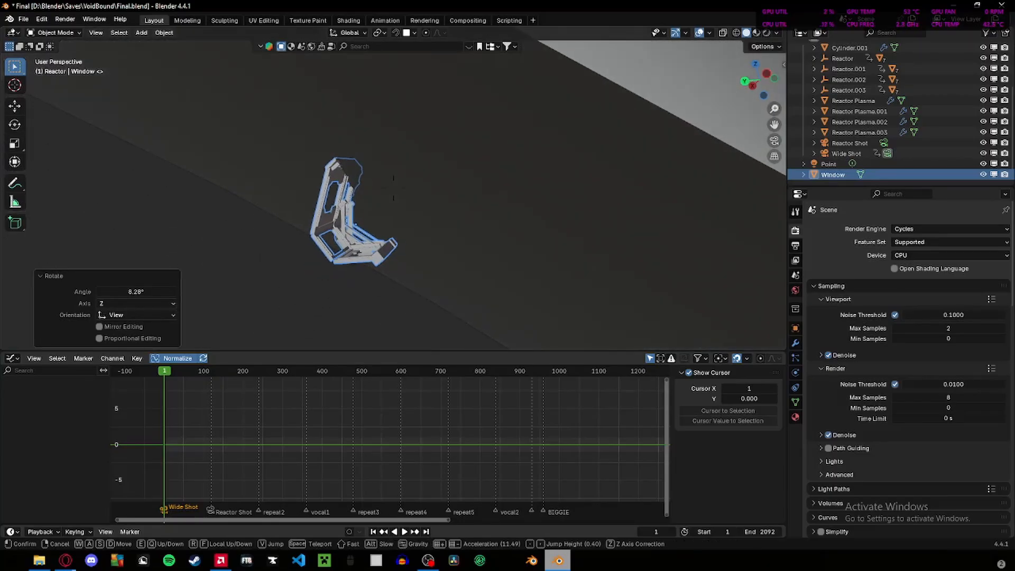
click(393, 188)
- Rotate Window 9.38° around global Z and fly around to inspect the result
key(r)
key(r)
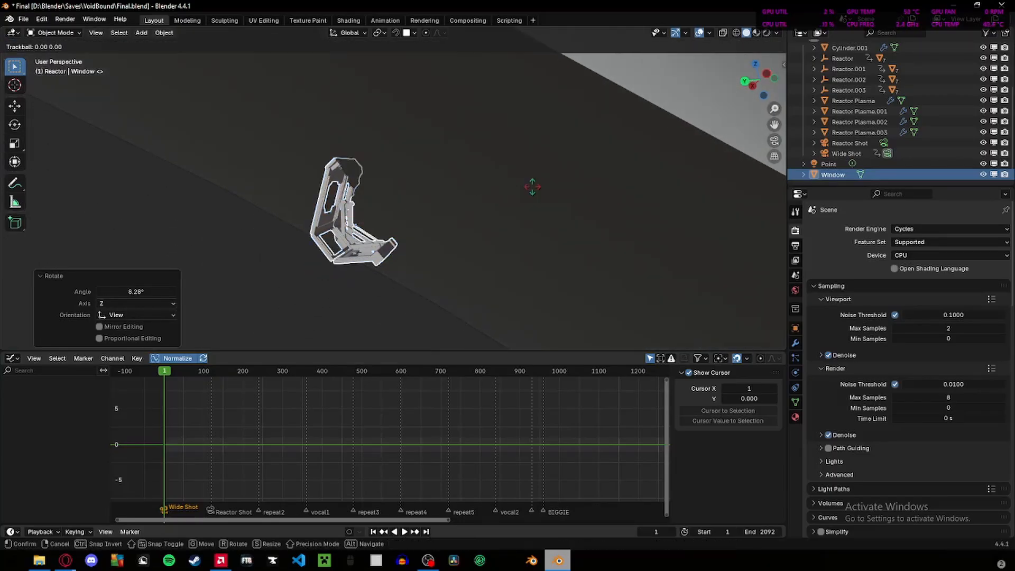
key(r)
key(x)
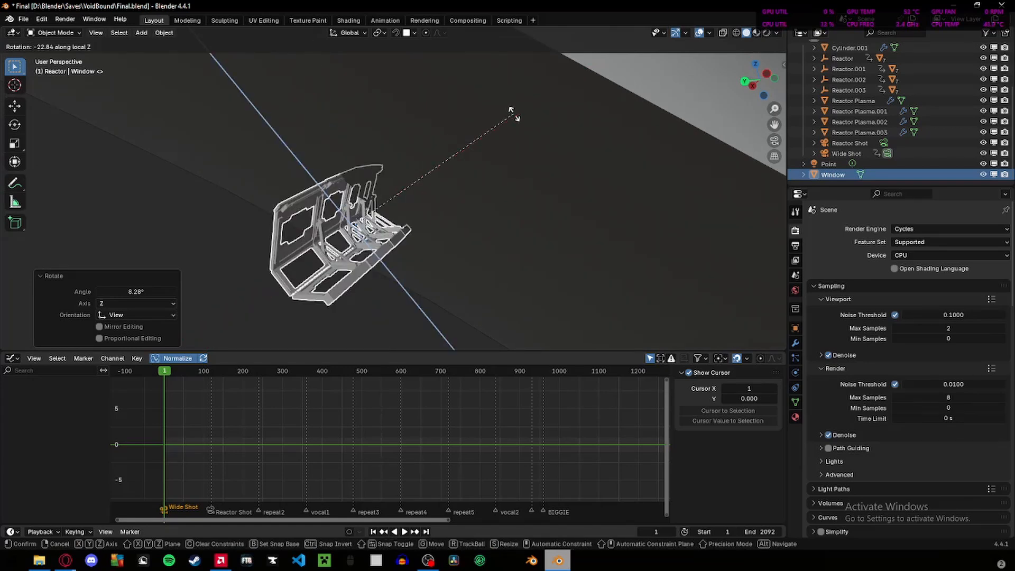
key(y)
key(y)
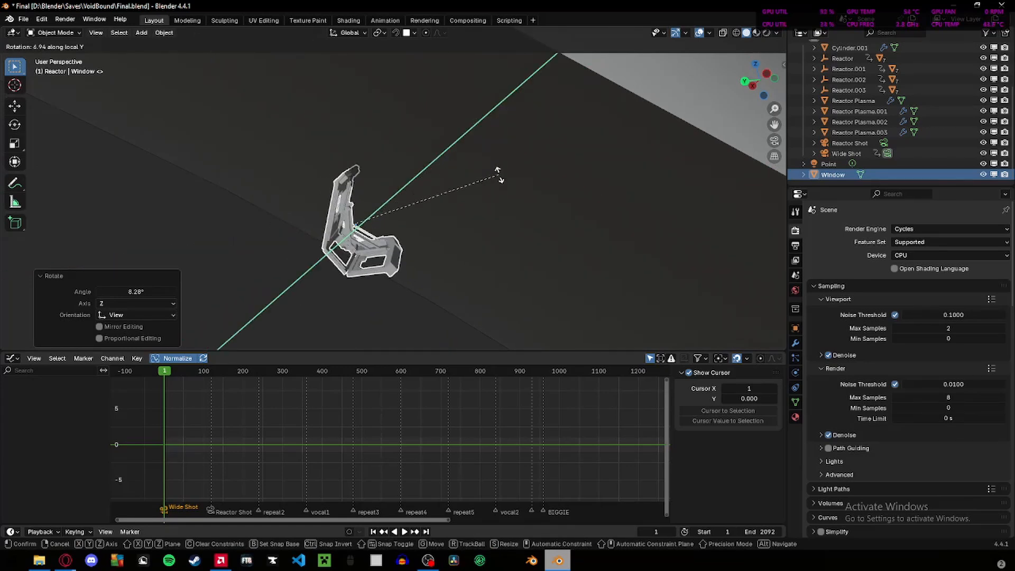
key(y)
key(z)
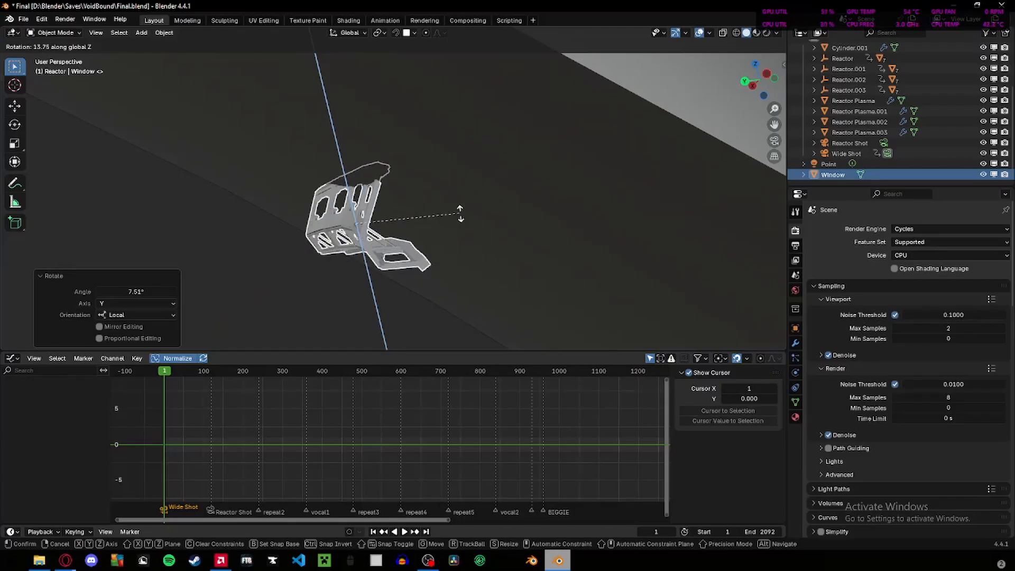
click(460, 214)
key(shift+grave)
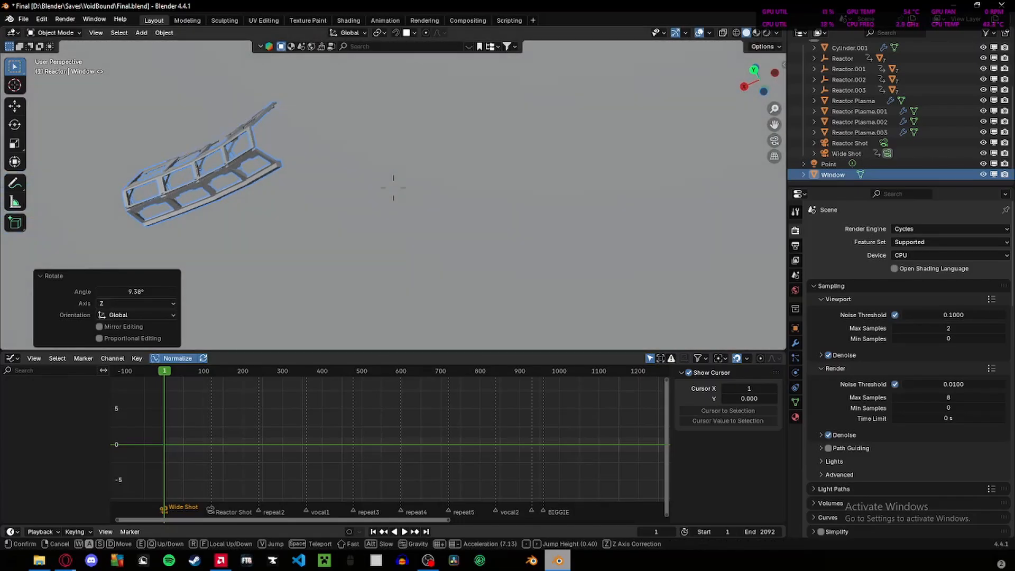
scroll(393, 188, up, 7)
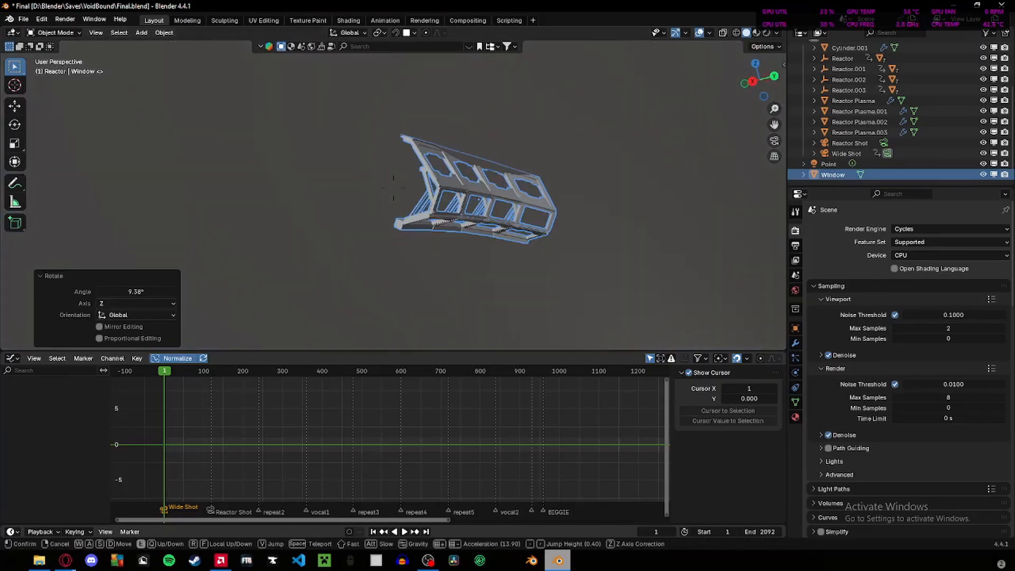
click(633, 100)
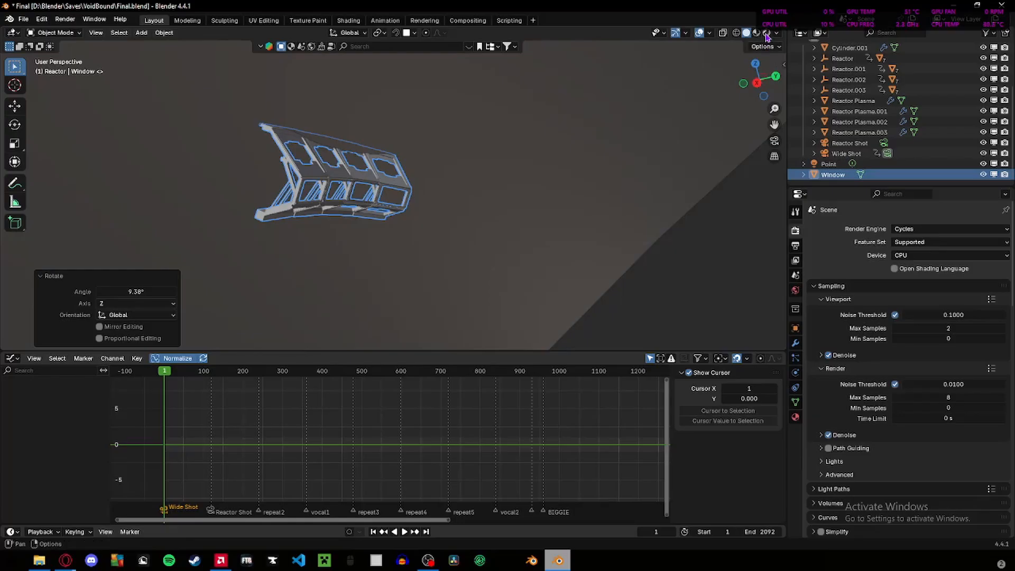
- Hide the Black Hole collection, show material shading, and fly to the window frame
scroll(936, 61, up, 5)
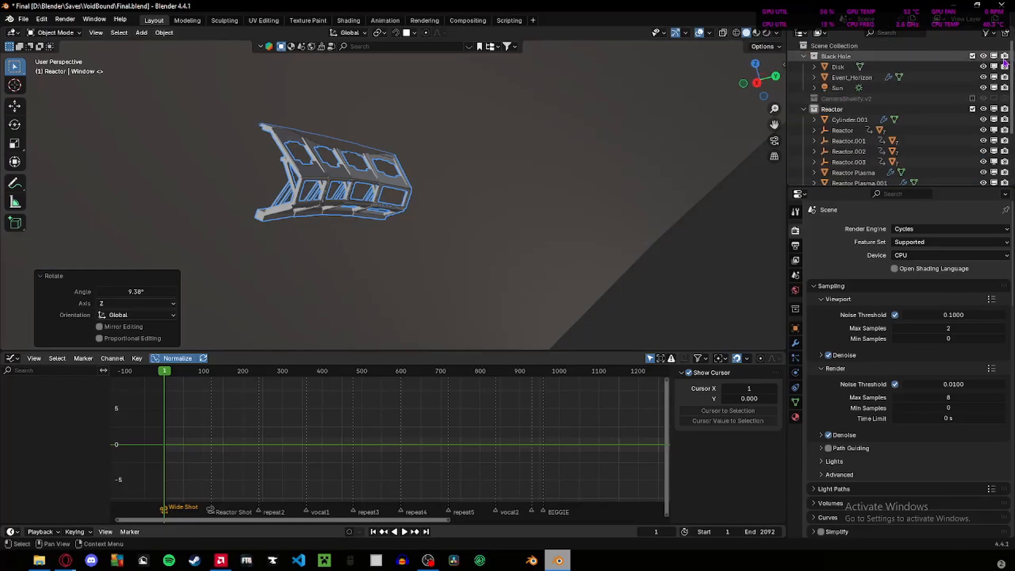
click(985, 56)
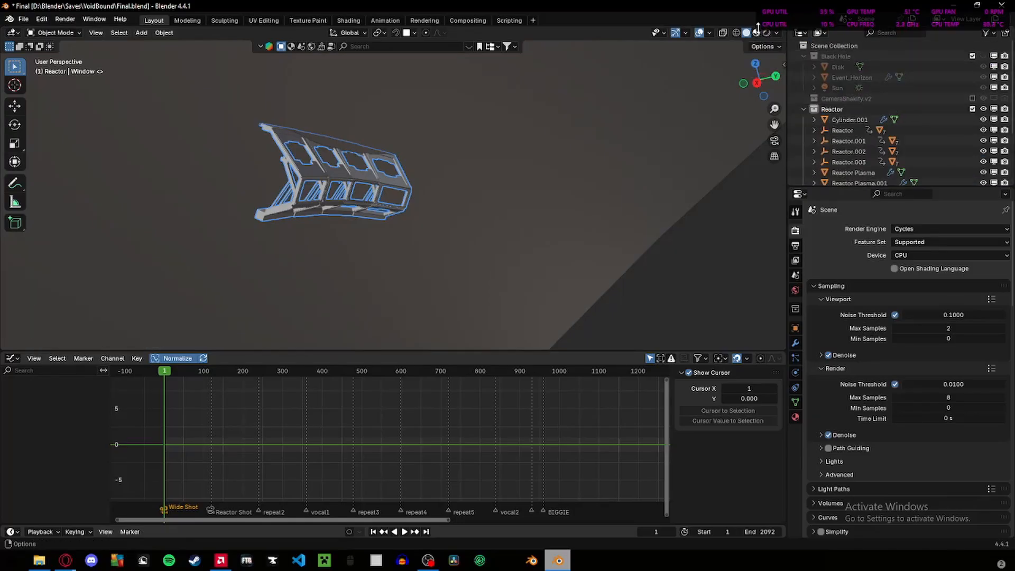
key(z)
key(shift+grave)
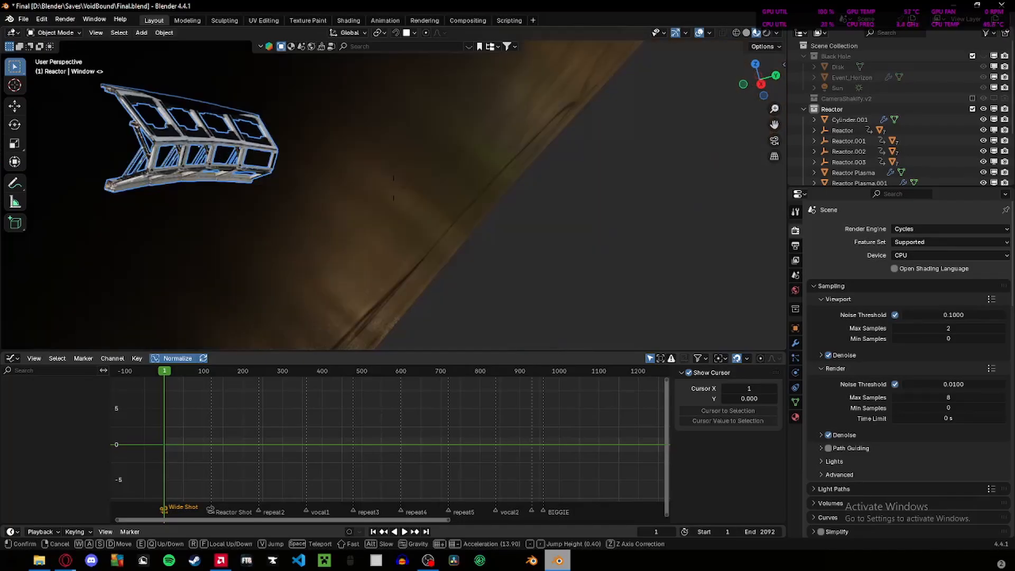
key(w)
scroll(393, 188, down, 7)
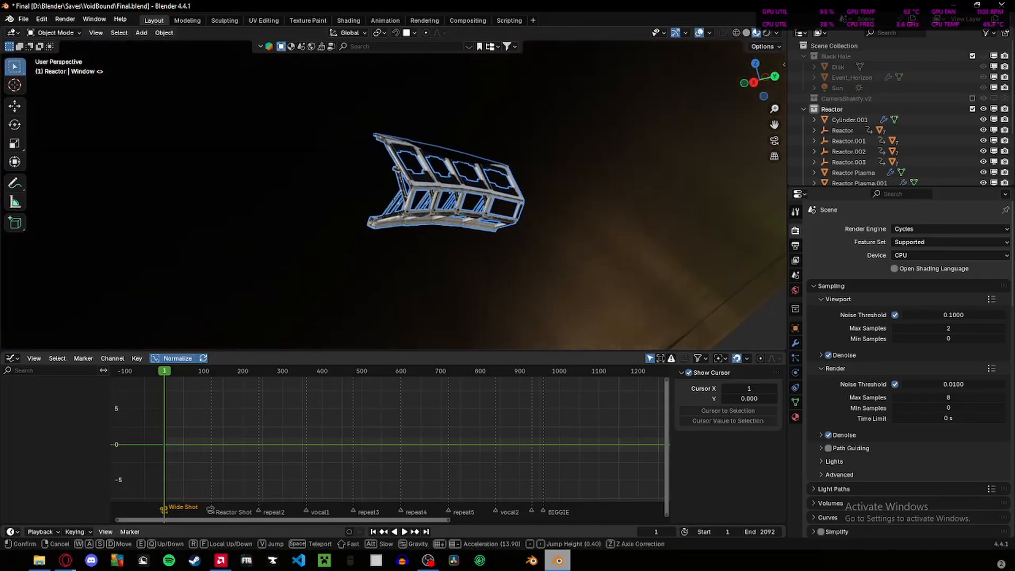
key(d)
scroll(393, 188, down, 12)
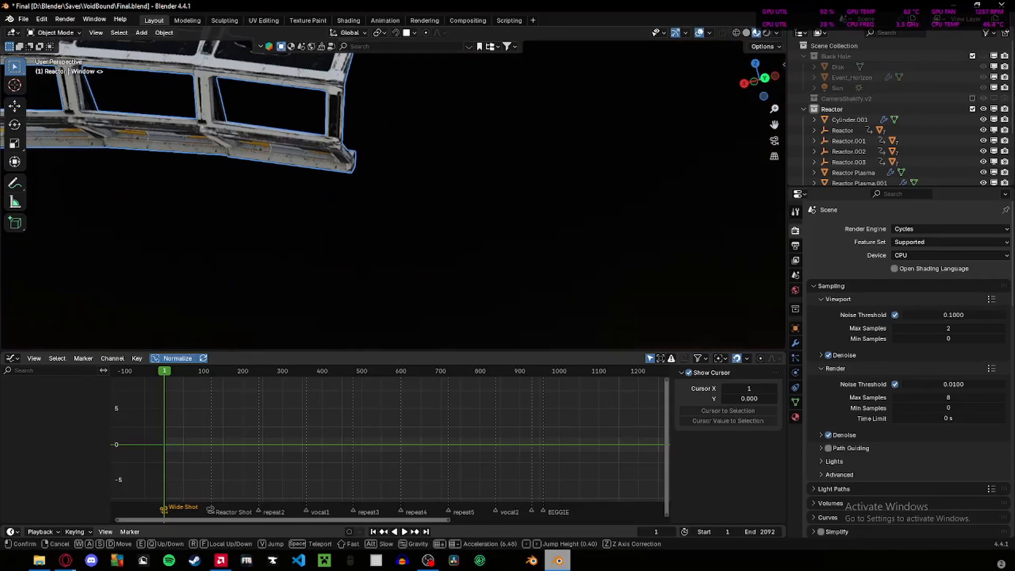
key(Return)
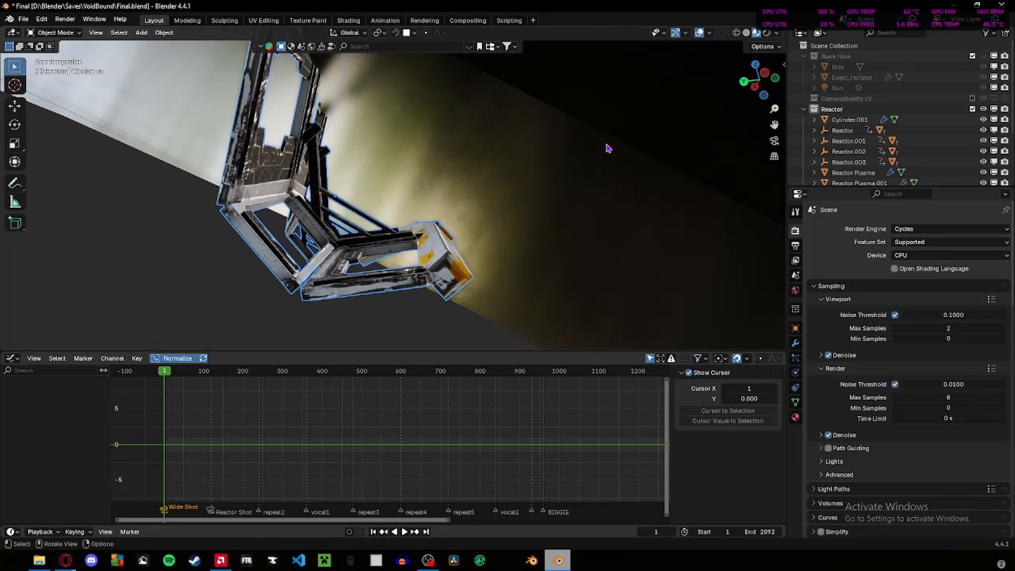
- Tilt Window 8.1° on local Y, -4.01° on global X and 3.69° on global Y
key(r)
key(x)
key(x)
key(y)
key(y)
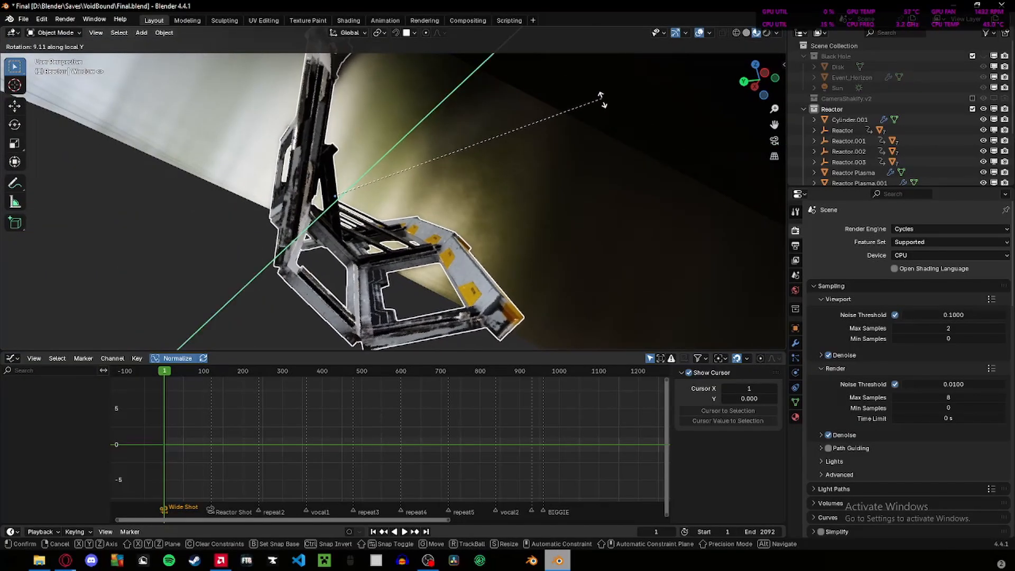
click(603, 106)
key(r)
key(x)
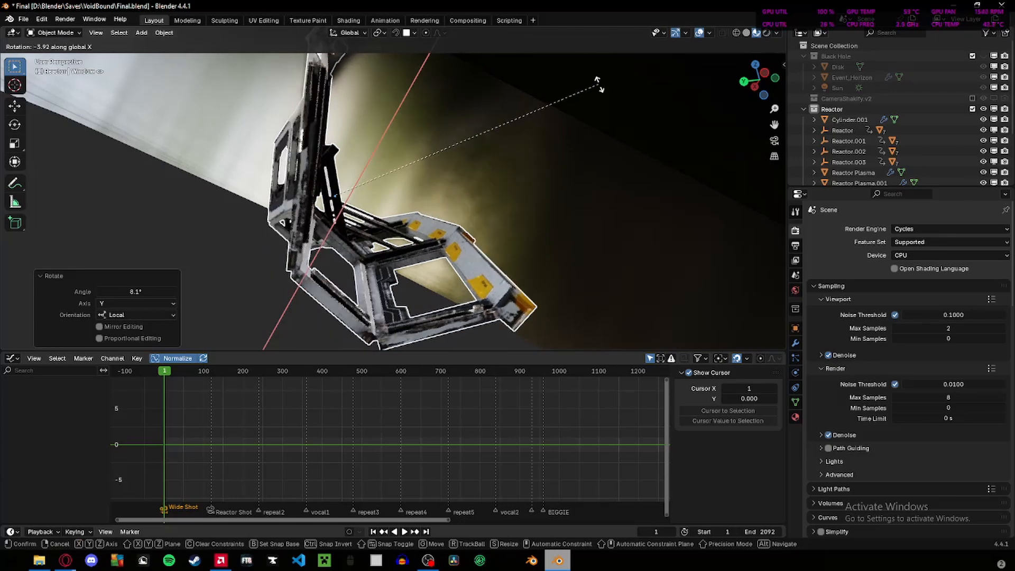
click(599, 84)
key(r)
key(y)
click(598, 83)
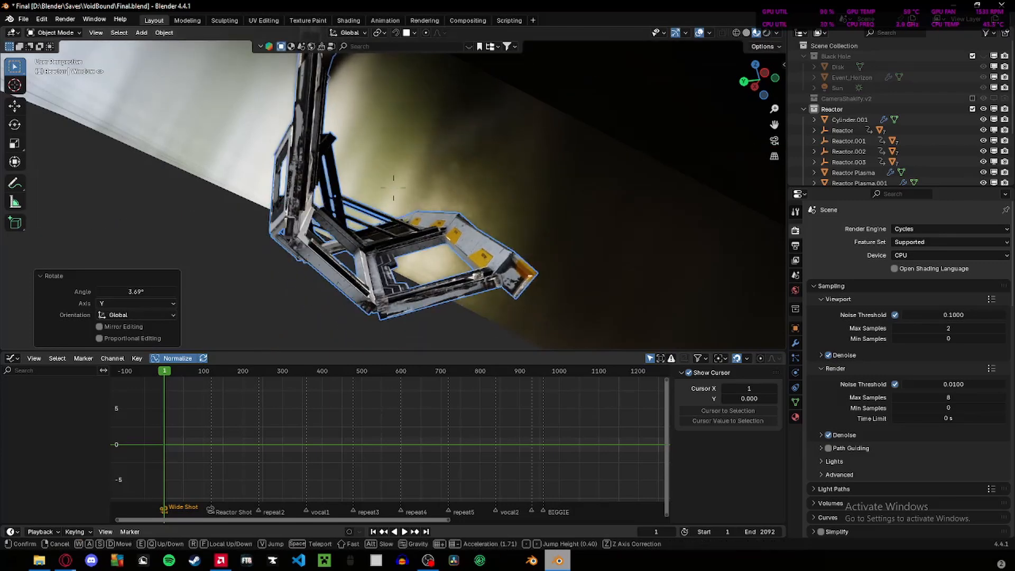
- Check Window from a new viewpoint and give it one more small global Y tilt
key(shift+grave)
scroll(393, 199, up, 12)
key(s)
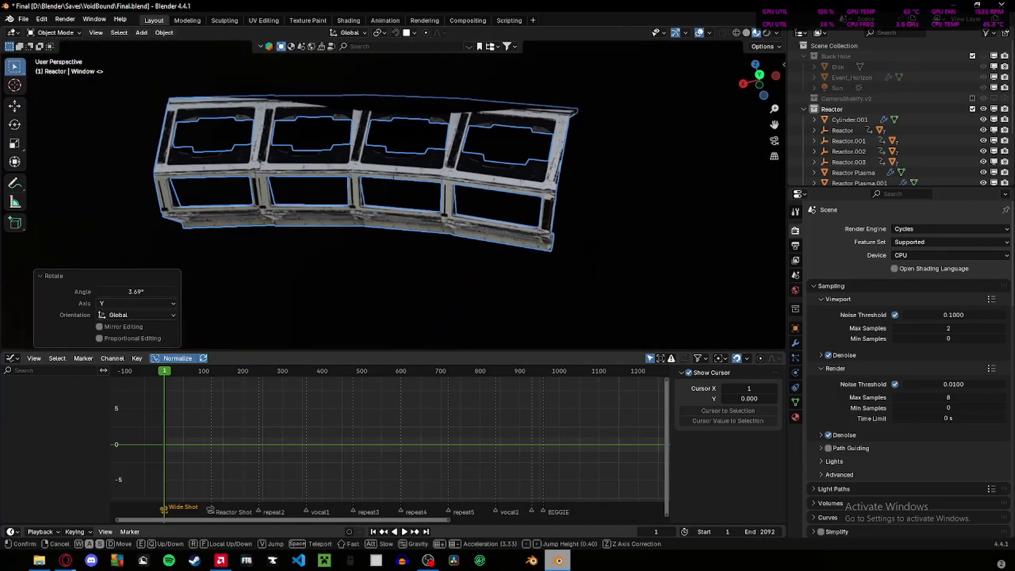
key(w)
key(q)
key(s)
click(596, 70)
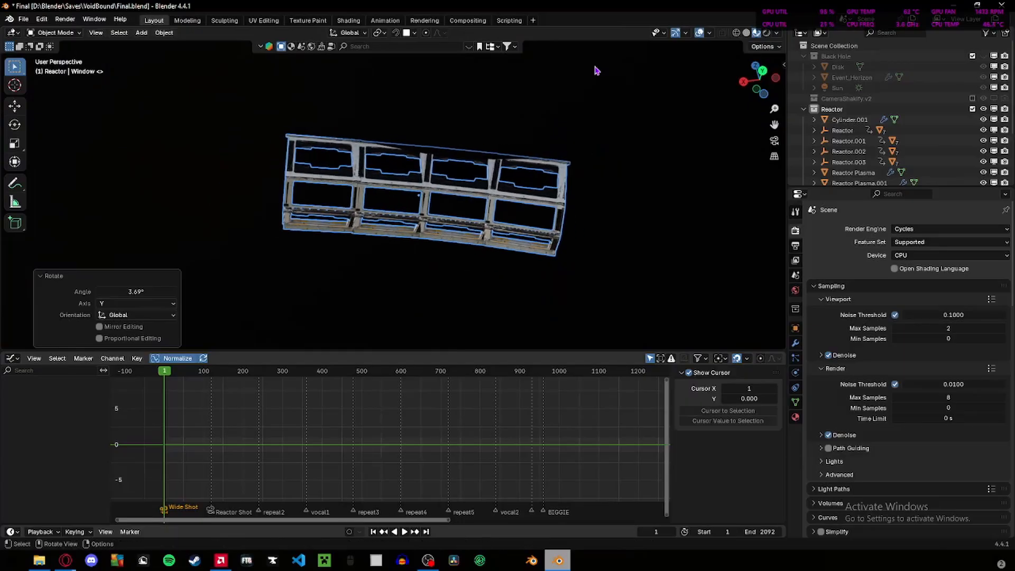
key(r)
key(z)
key(z)
key(x)
key(x)
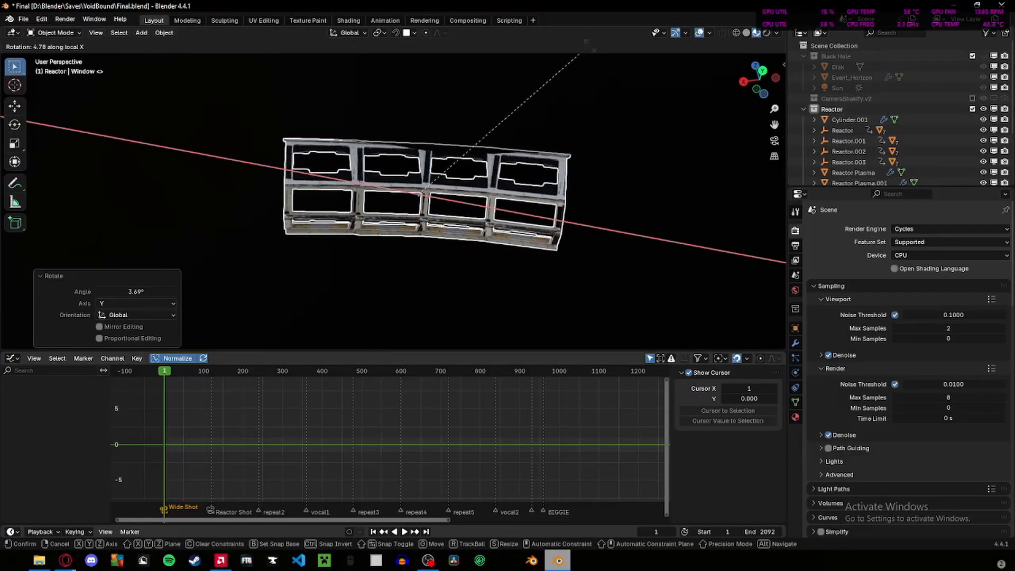
key(y)
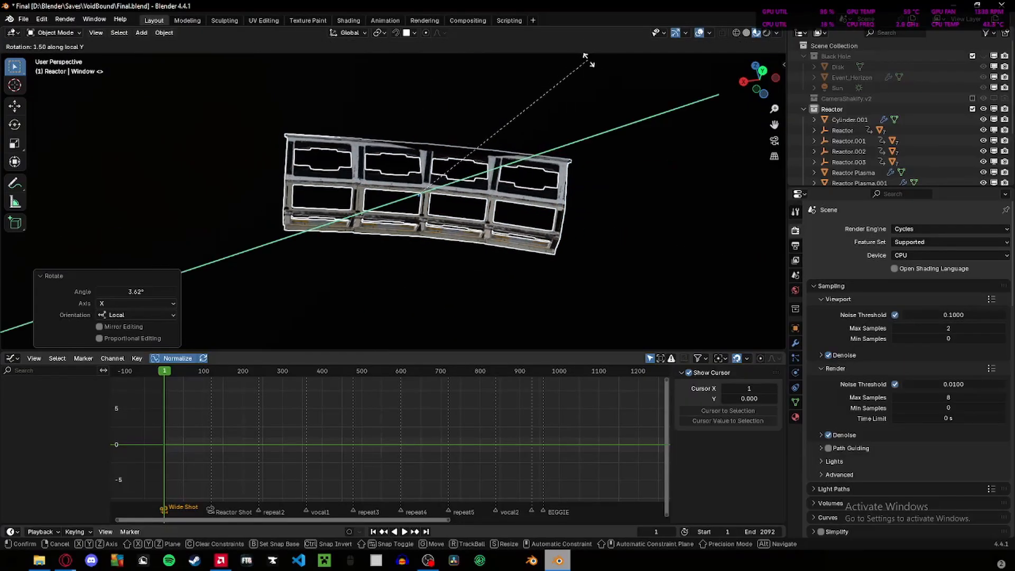
click(589, 68)
- Nudge Window about -0.13 m along local Y and 0.2 m along local X
key(g)
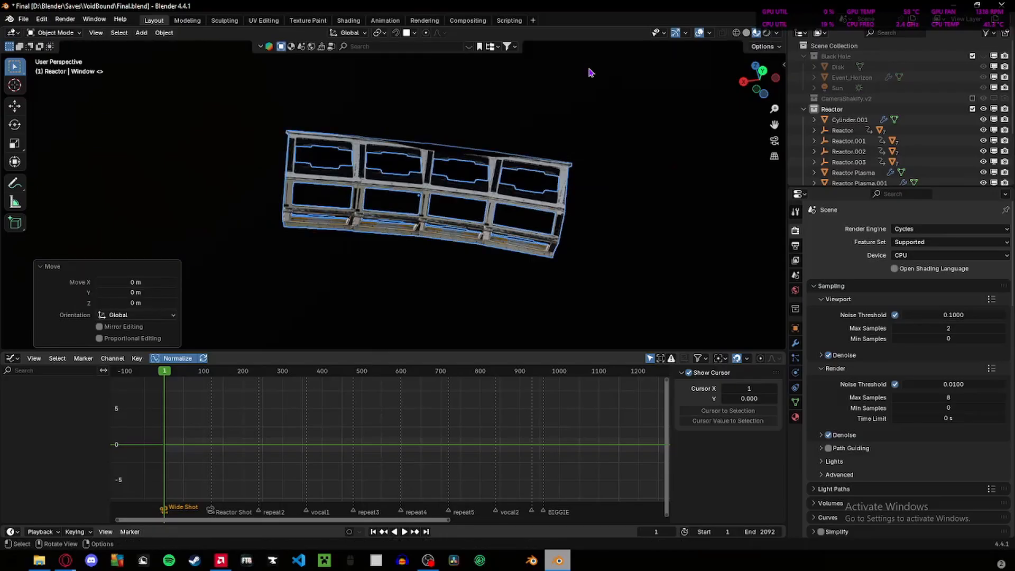
key(z)
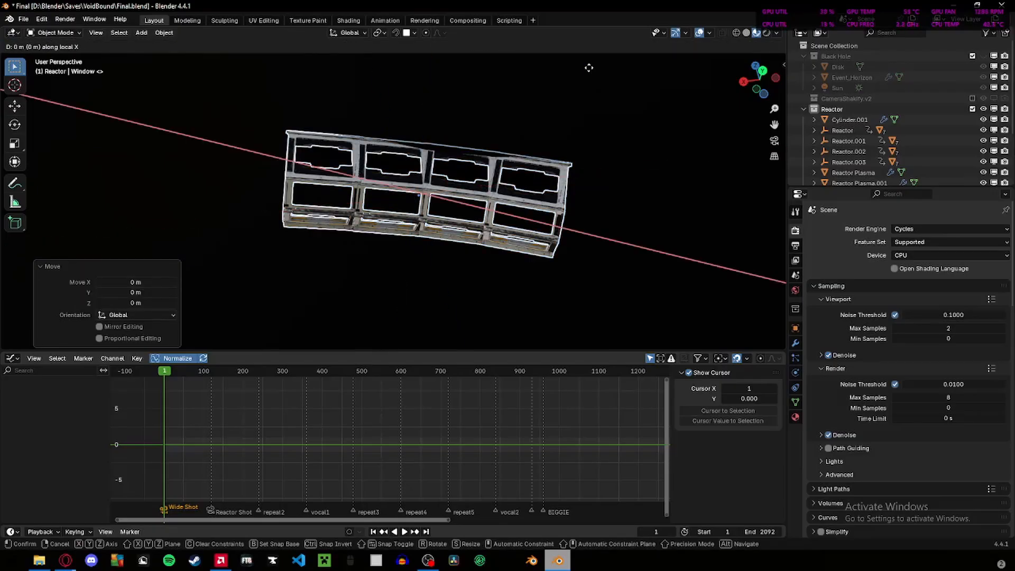
click(584, 81)
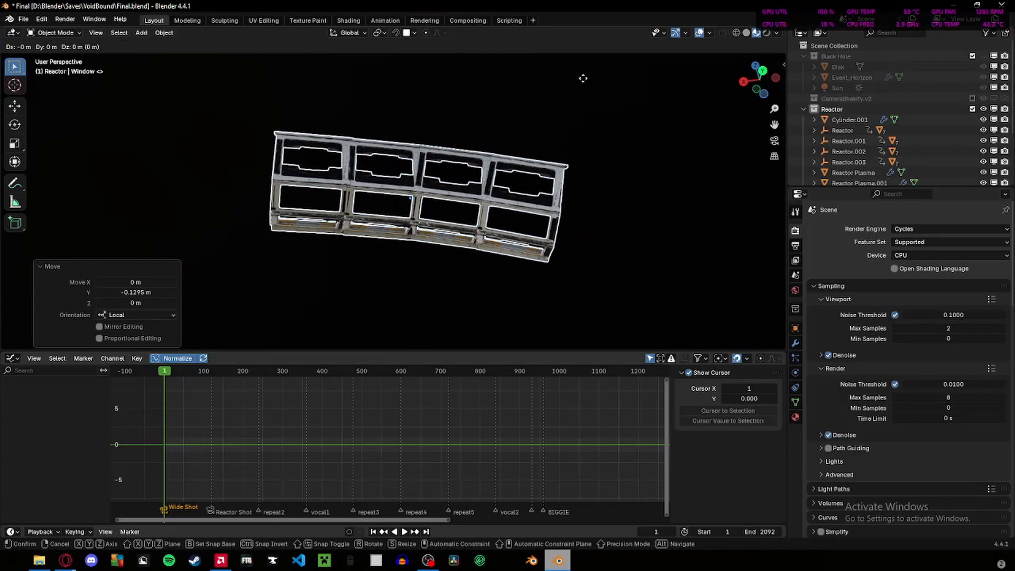
key(g)
key(x)
key(x)
click(607, 85)
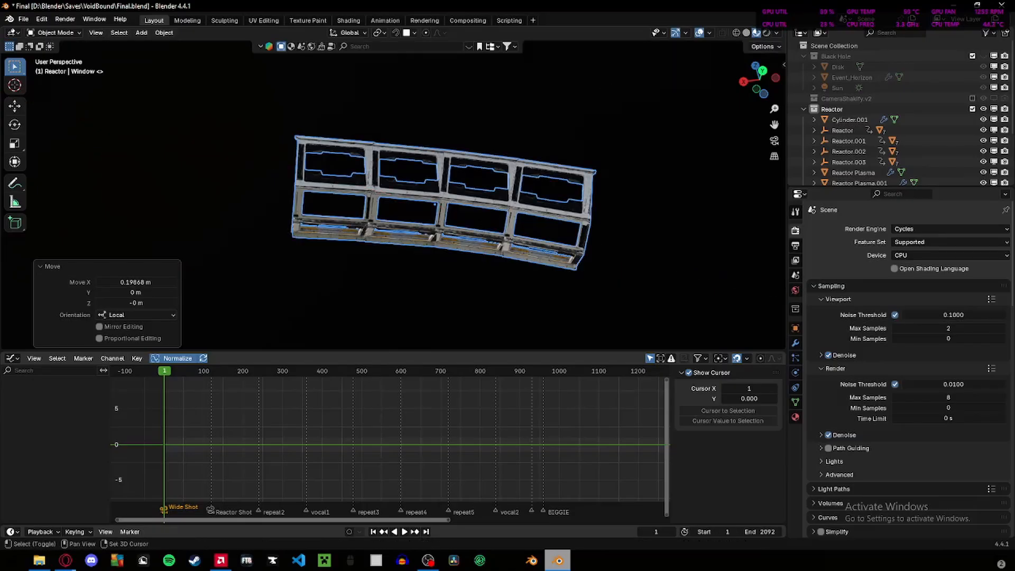
- Fly the view around and beneath the reactor frame to inspect the placement
key(shift+grave)
scroll(393, 188, down, 12)
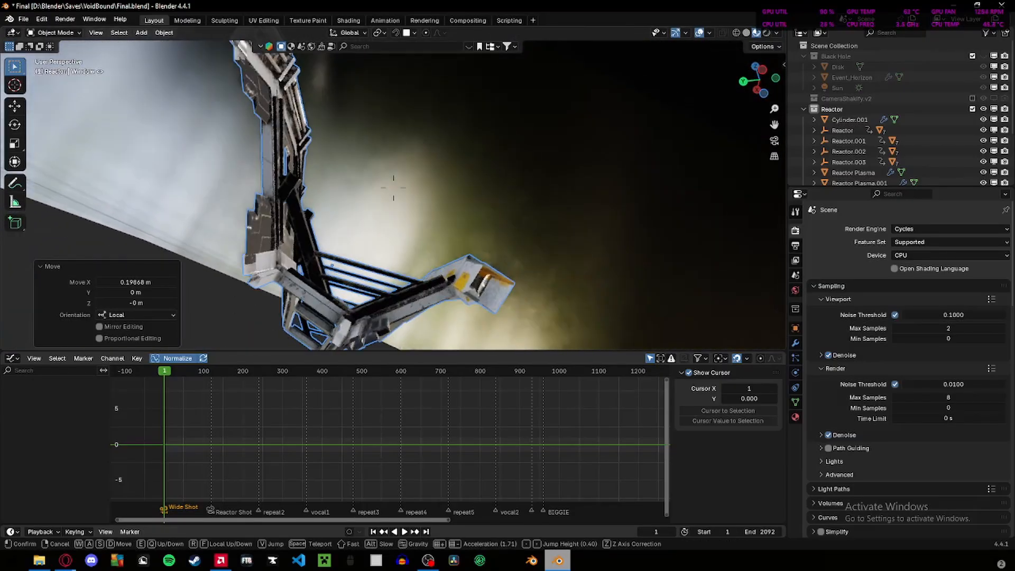
key(s)
key(a)
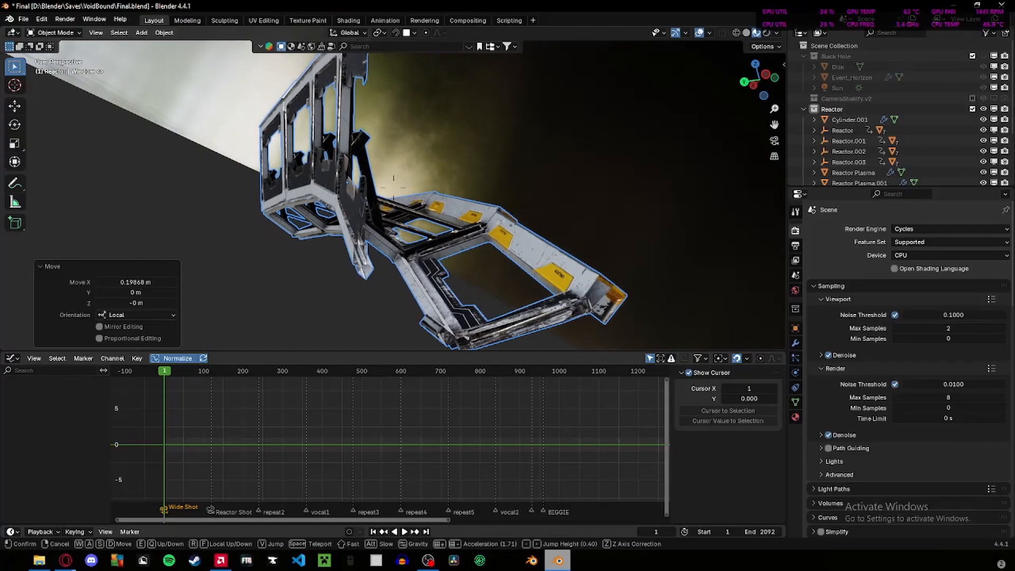
key(s)
click(609, 93)
- Add a new Camera and make it the scene camera instead of Wide Shot
key(shift+a)
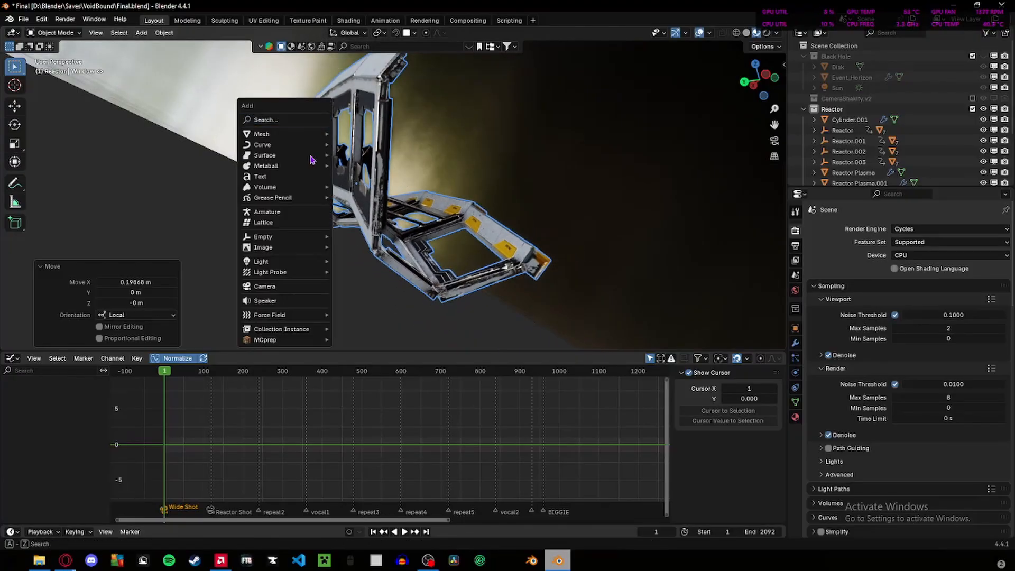
click(305, 296)
click(795, 373)
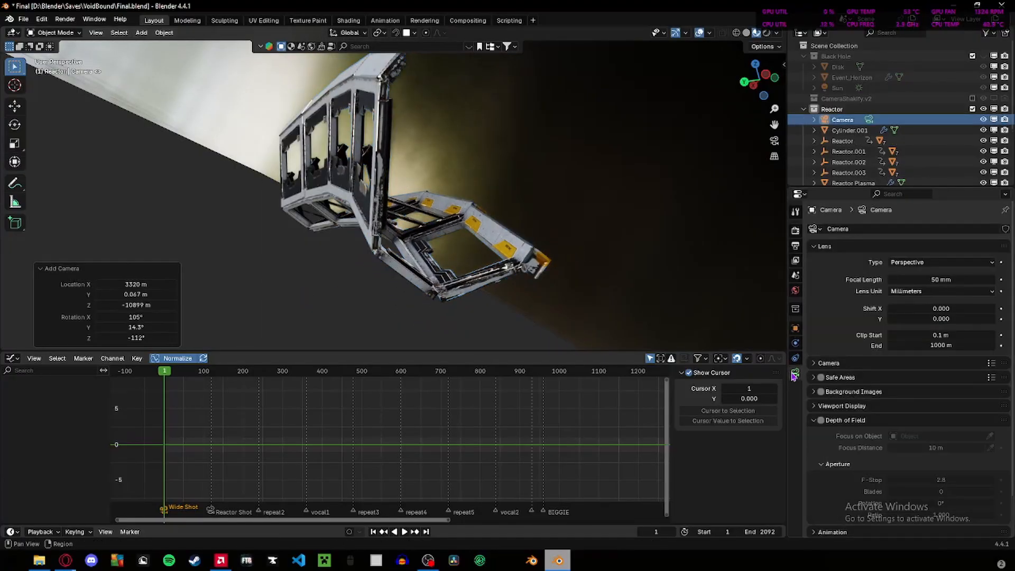
click(796, 275)
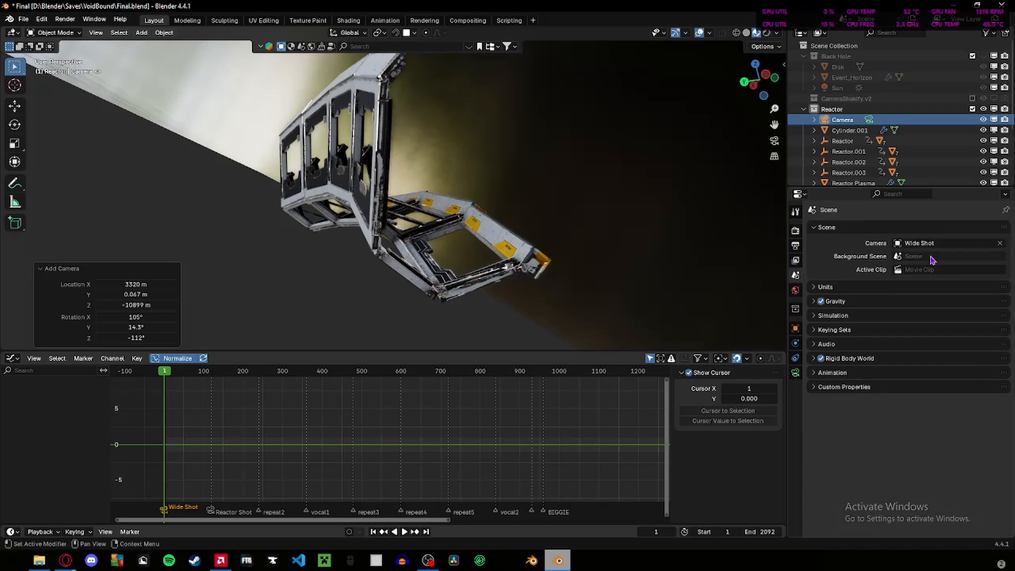
click(923, 244)
click(913, 268)
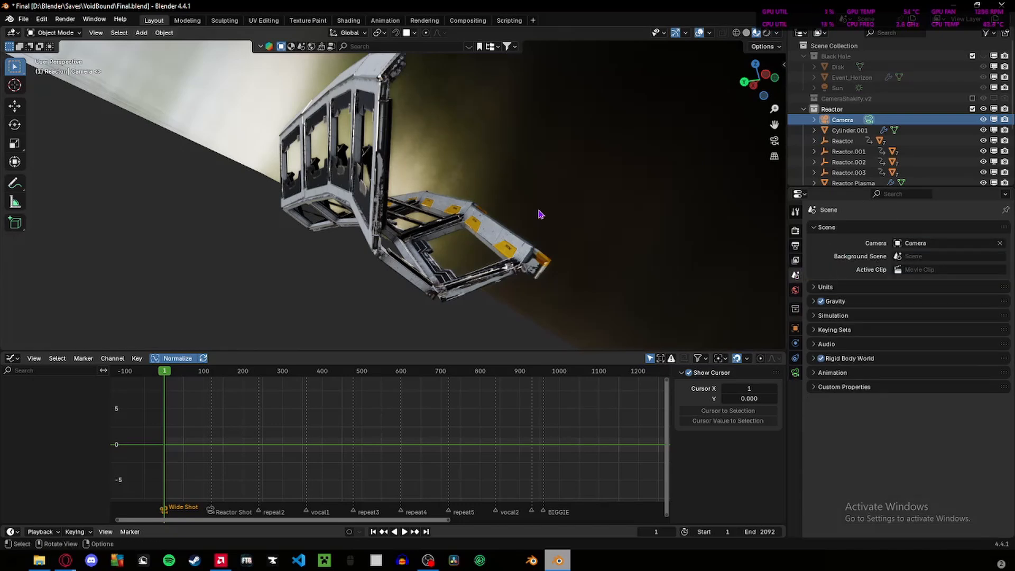
key(KP_0)
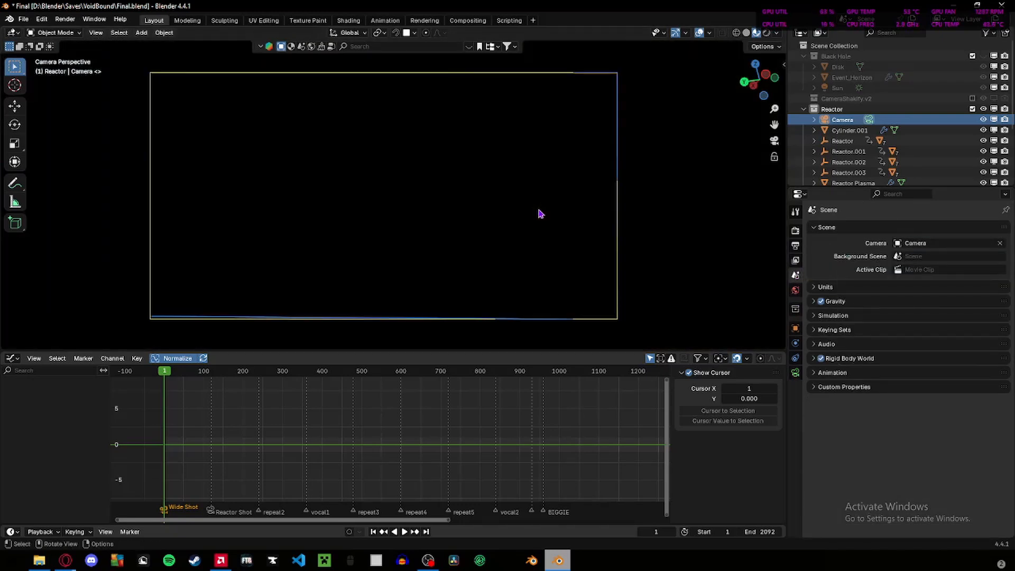
- Select the Window object and frame it in the viewport with View Selected
drag(762, 91, 765, 89)
scroll(845, 154, down, 4)
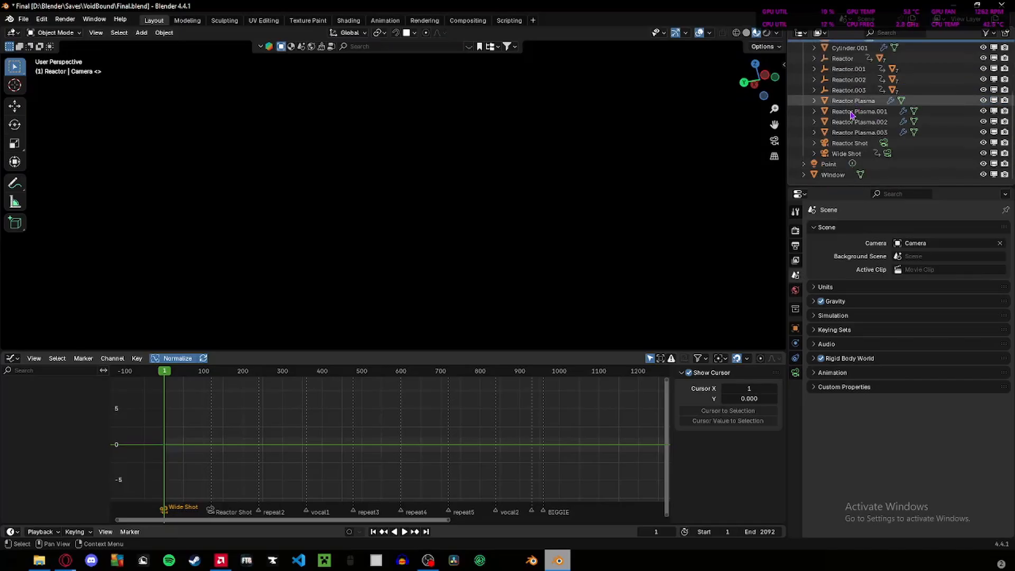
click(839, 176)
key(grave)
click(542, 186)
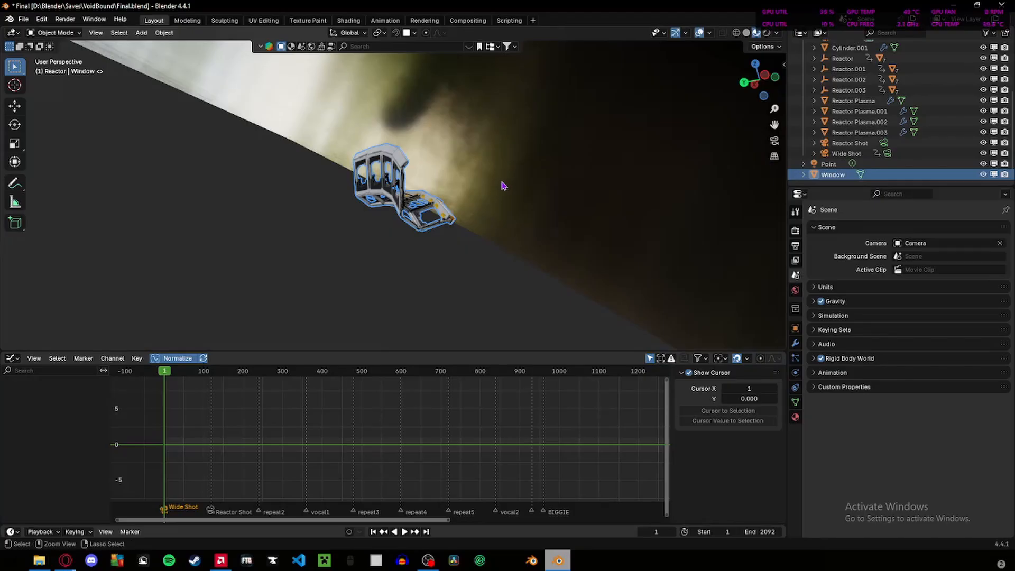
- Search the web for 'snap camera to view' and read the Blender Artists thread
mouse_move(65, 560)
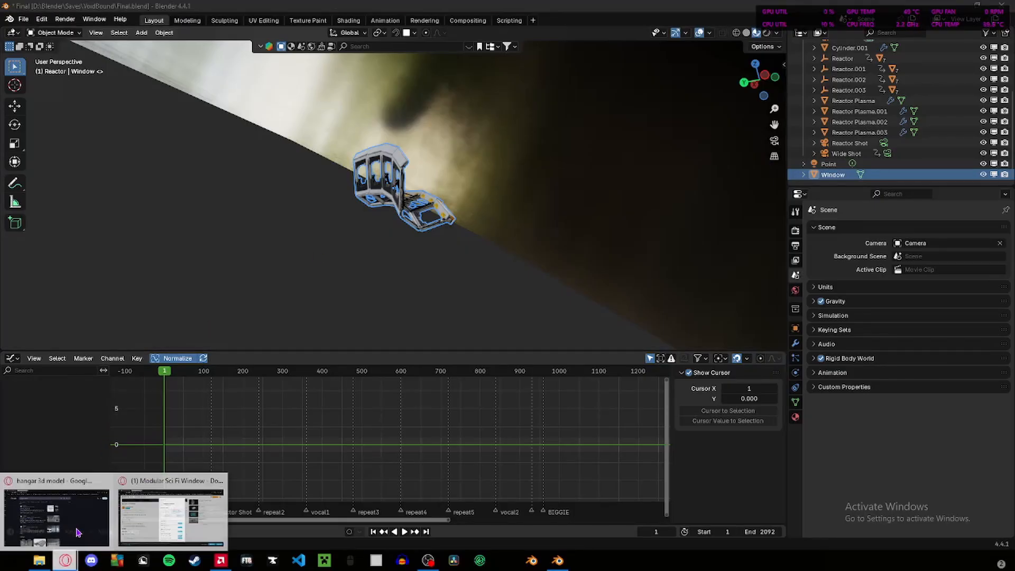
click(175, 509)
click(169, 30)
text(snap)
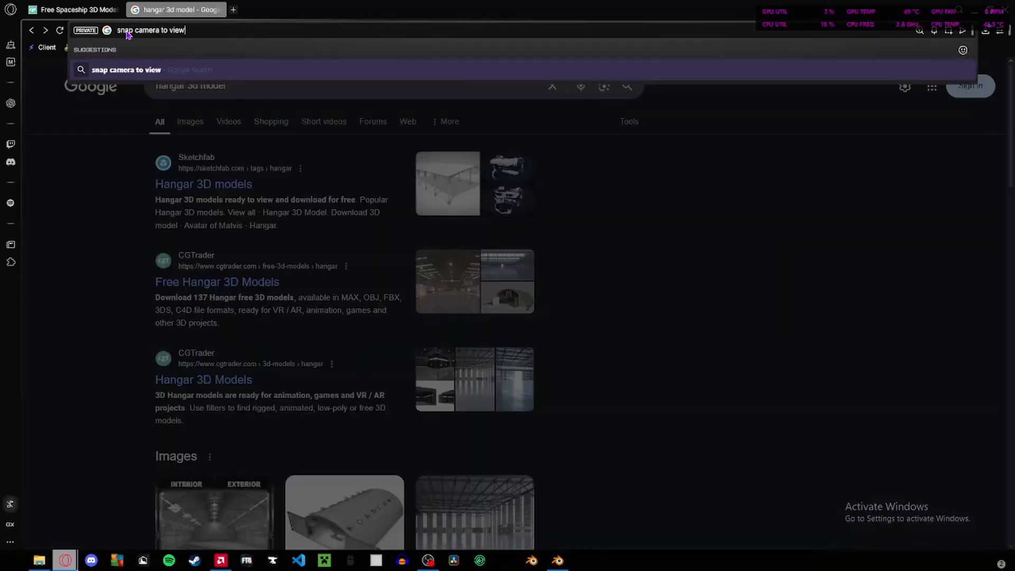
text( camera to view)
key(Return)
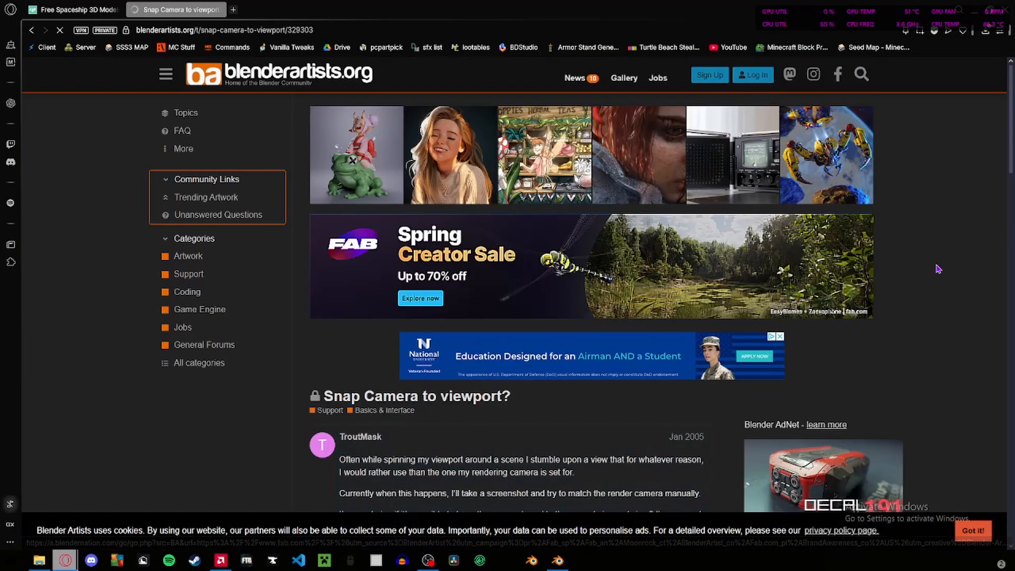
scroll(672, 235, down, 10)
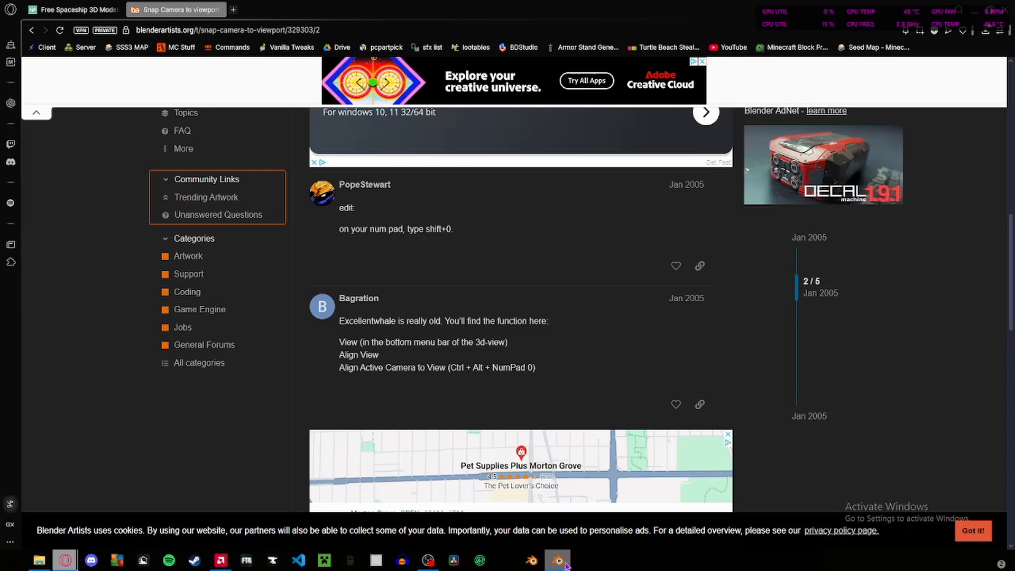
- Back in Blender, look through the scene camera again with Numpad 0
click(581, 547)
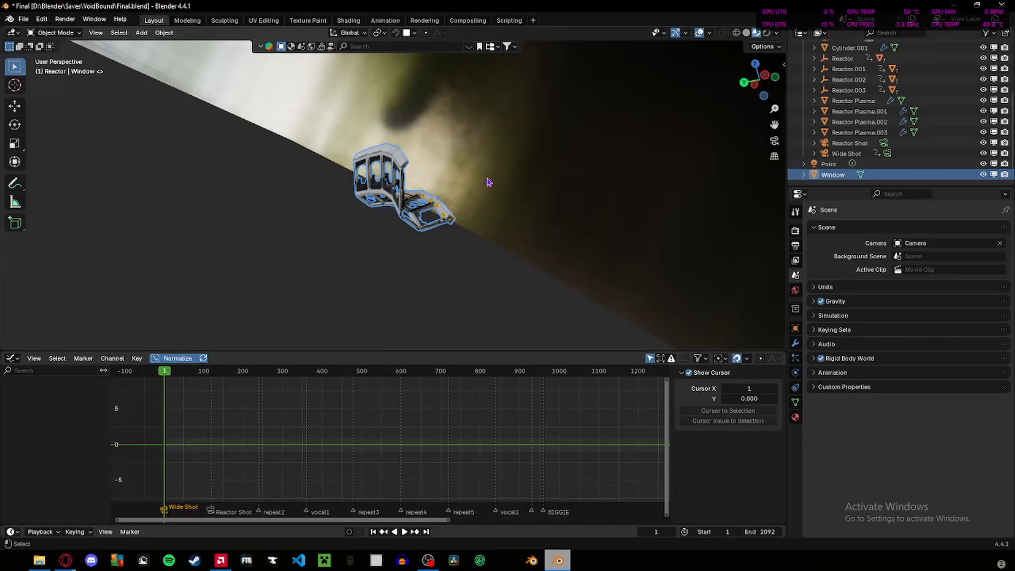
key(KP_0)
scroll(844, 130, up, 6)
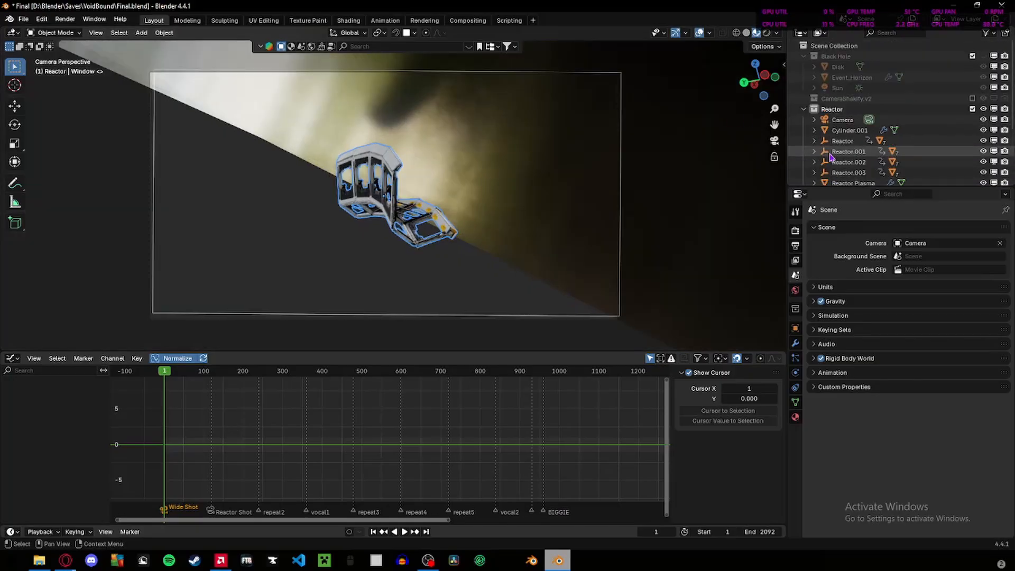
- Select the Camera, fly it closer to the reactor, and frame it in the viewport
click(843, 120)
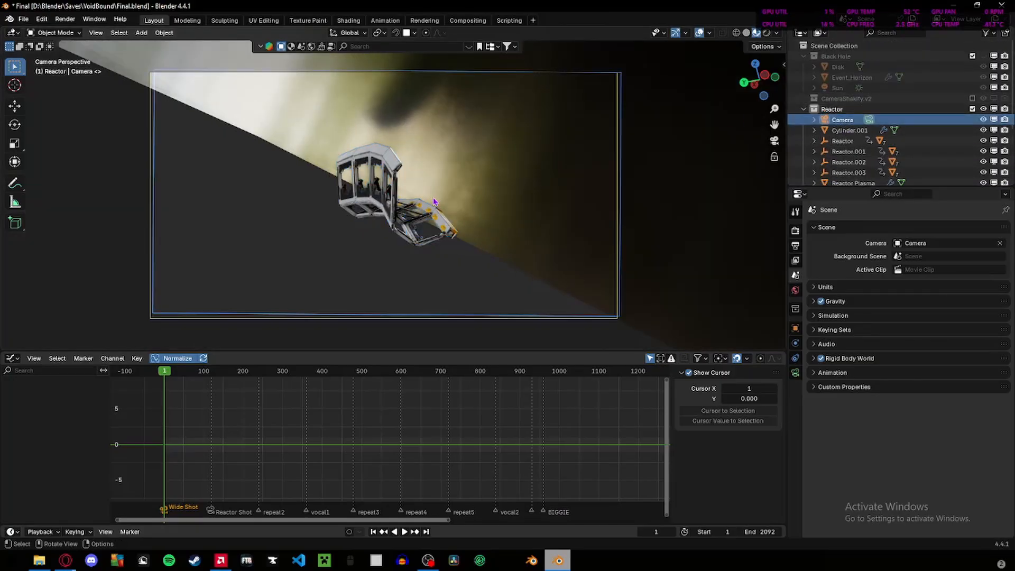
key(shift+grave)
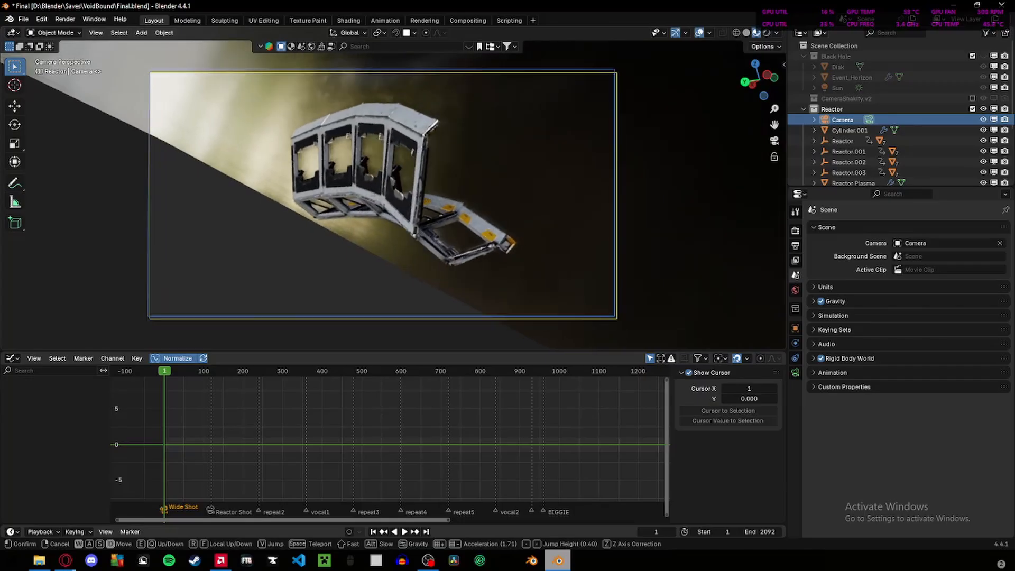
key(w)
key(w)
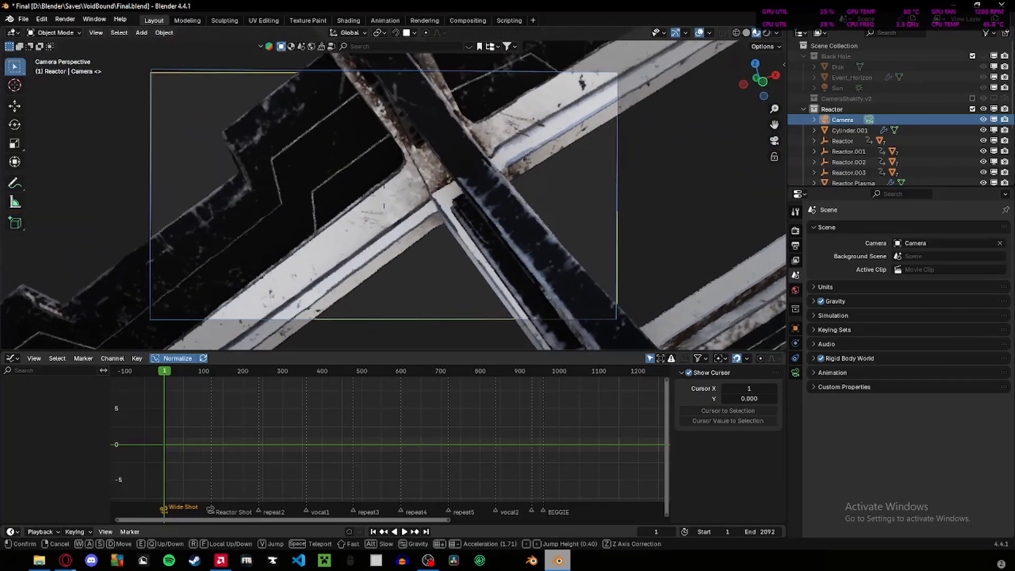
click(434, 200)
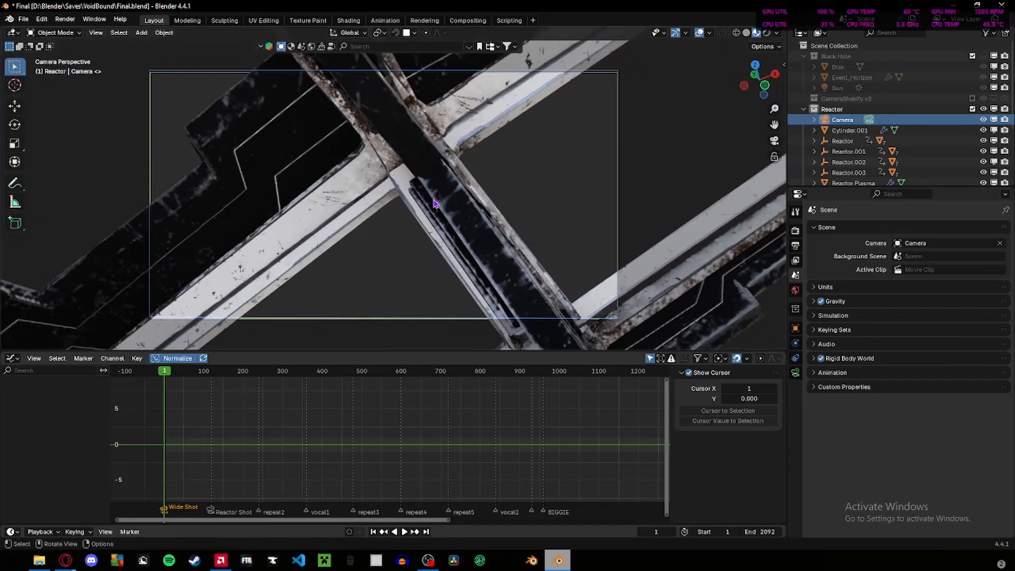
key(grave)
click(478, 212)
drag(762, 81, 765, 80)
scroll(439, 189, down, 5)
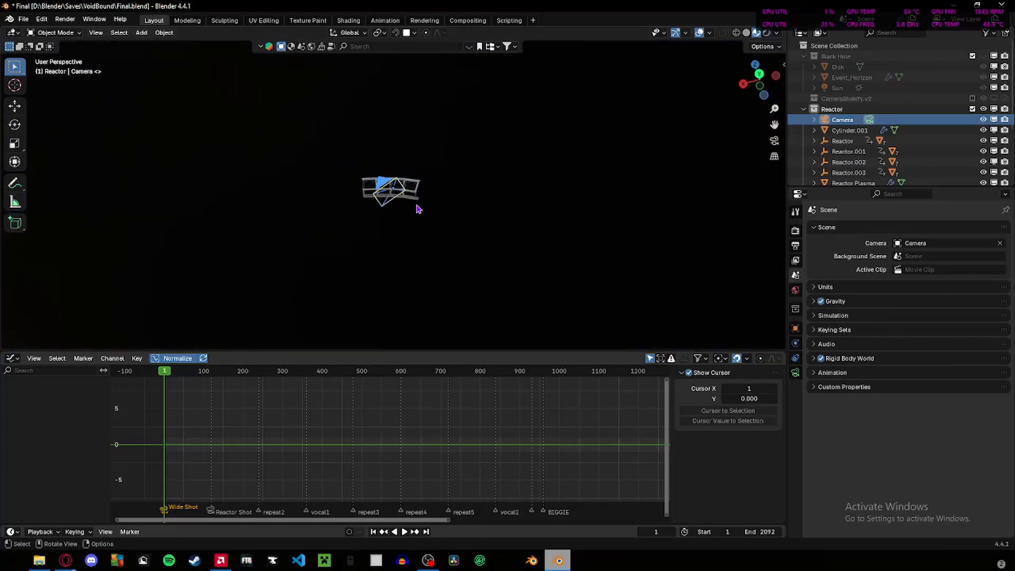
- Scale the camera to 0.1 and fly the view toward the reactor window frame
text(s.1)
key(Return)
scroll(417, 209, up, 10)
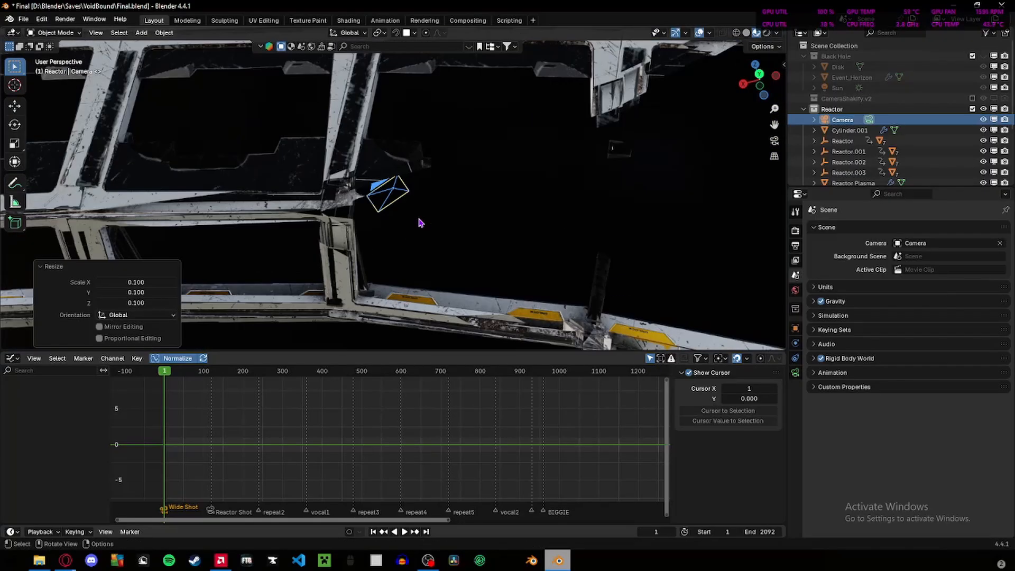
scroll(417, 209, down, 5)
key(shift+grave)
key(w)
click(362, 169)
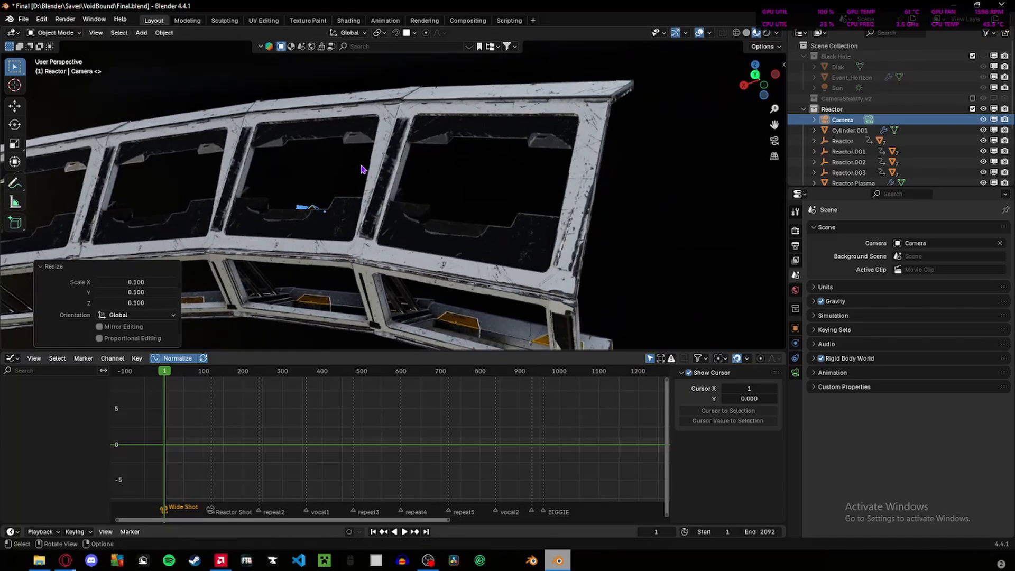
- Show the camera's transform sidebar, cancel a new-collection move, and fly over the frame
key(n)
key(m)
click(650, 169)
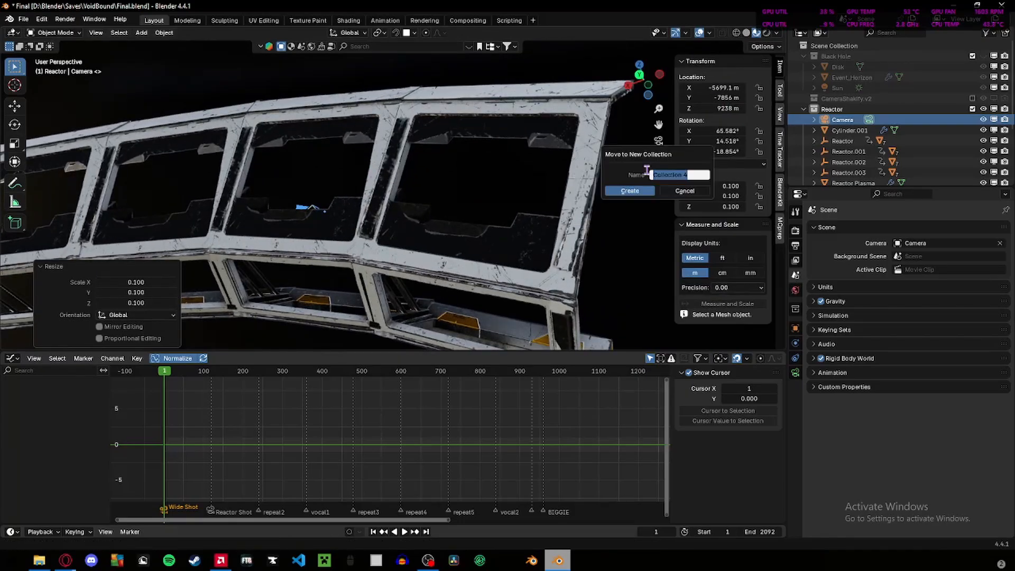
key(Escape)
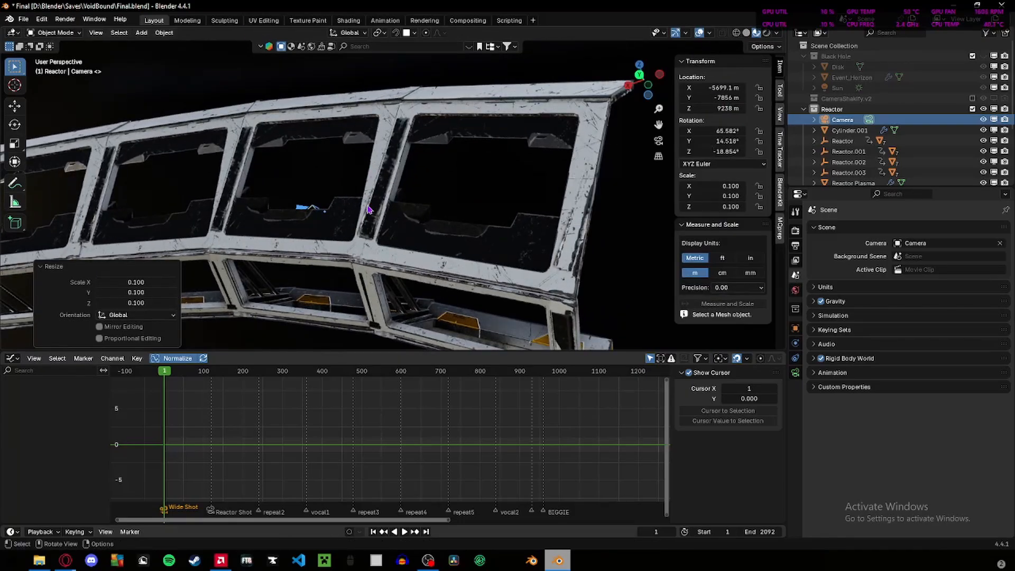
key(shift+grave)
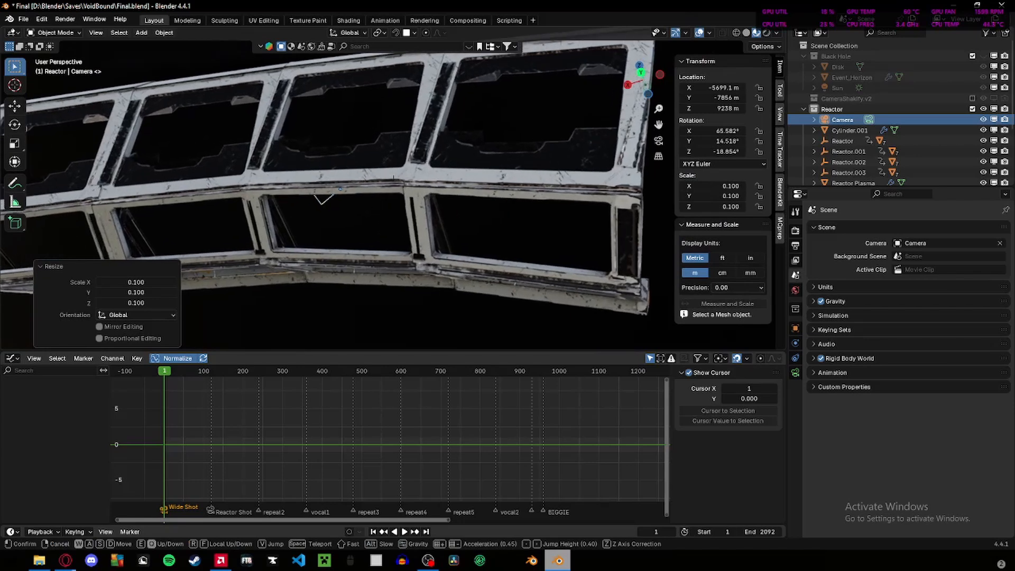
click(323, 199)
- Rotate the camera on Y to about 64.4°, -22.0°, -2.19° and check its view
key(r)
key(y)
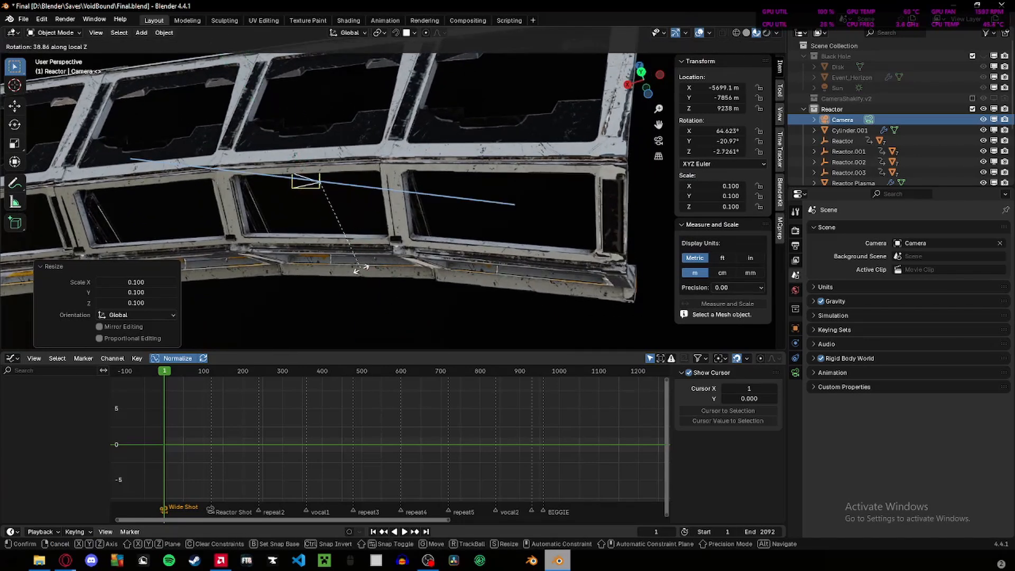
click(359, 269)
click(443, 156)
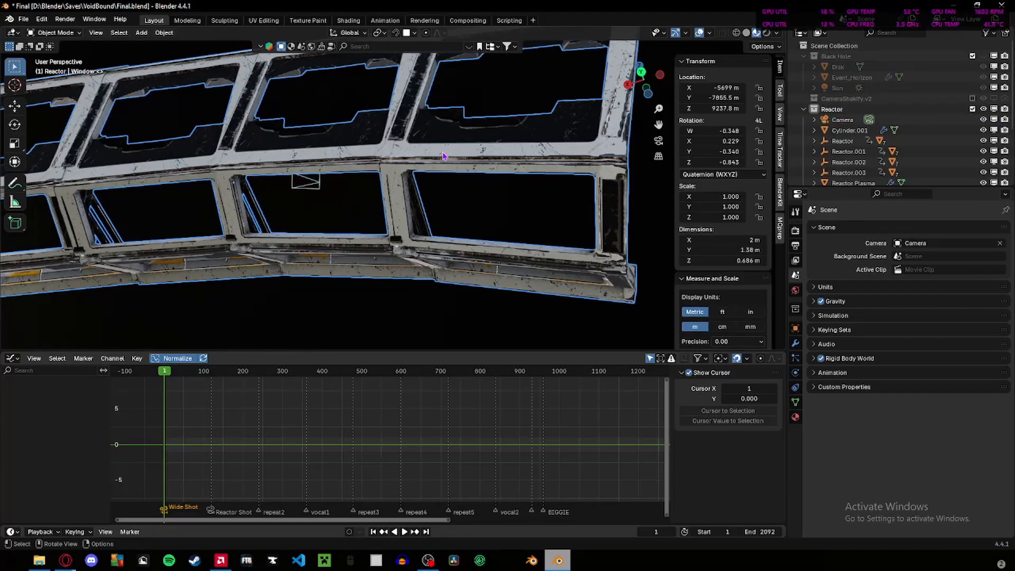
click(658, 141)
click(842, 119)
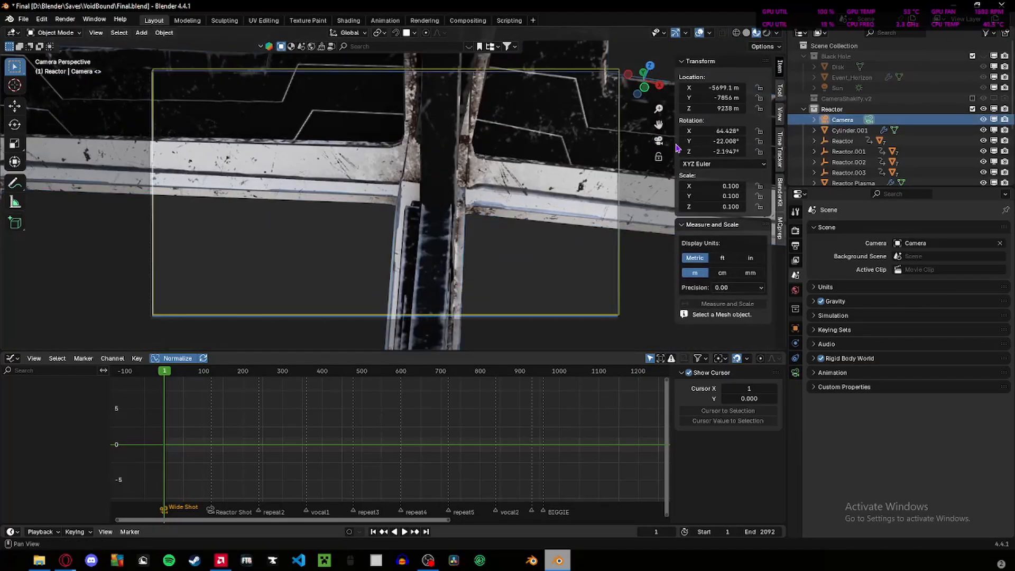
- Switch to Solid shading and tilt the camera about its local X axis
click(746, 33)
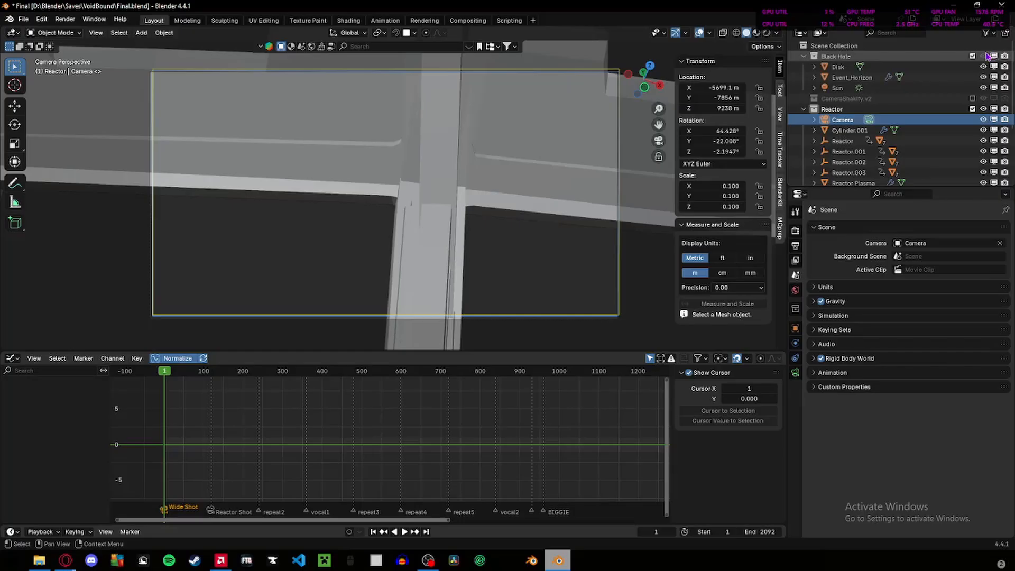
key(r)
key(x)
key(x)
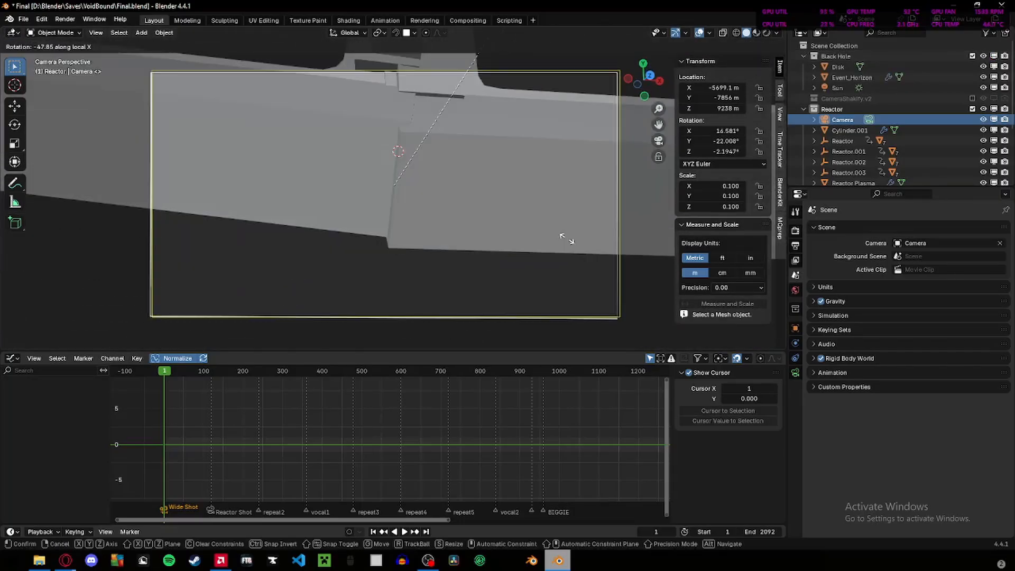
click(562, 103)
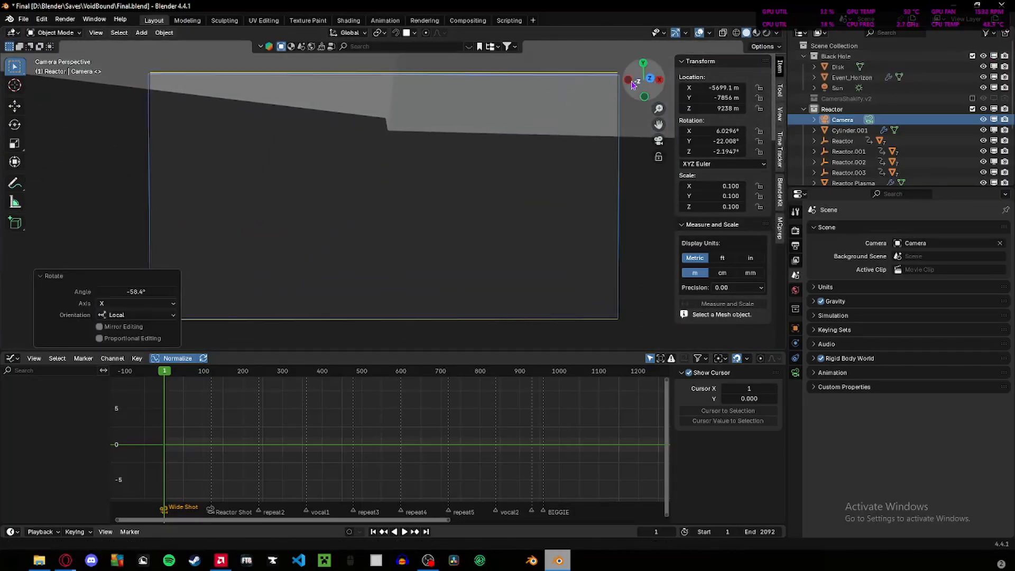
key(grave)
key(Escape)
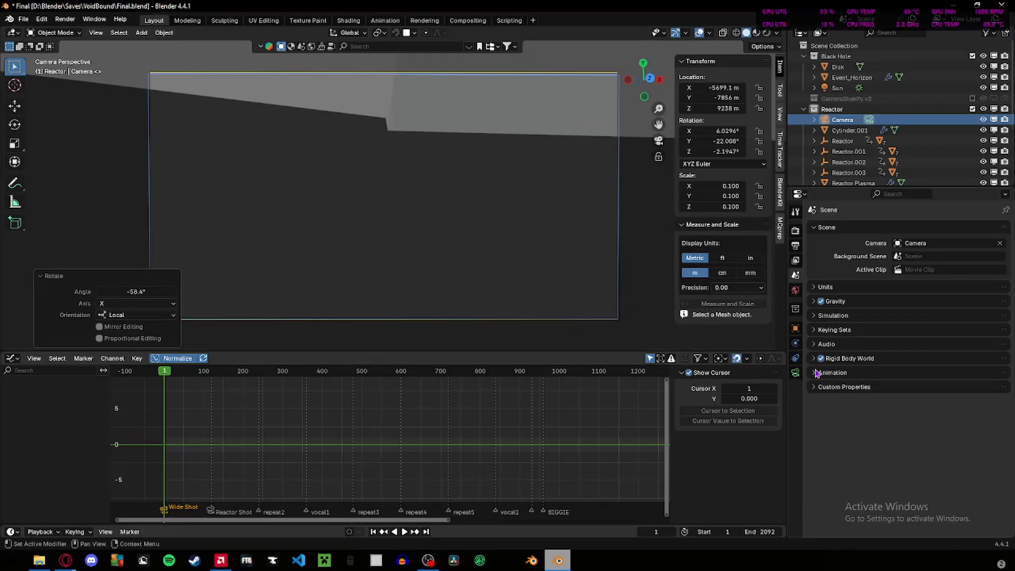
- Set the camera clip start to 1 m and fly it to frame the large sphere
click(795, 372)
click(780, 113)
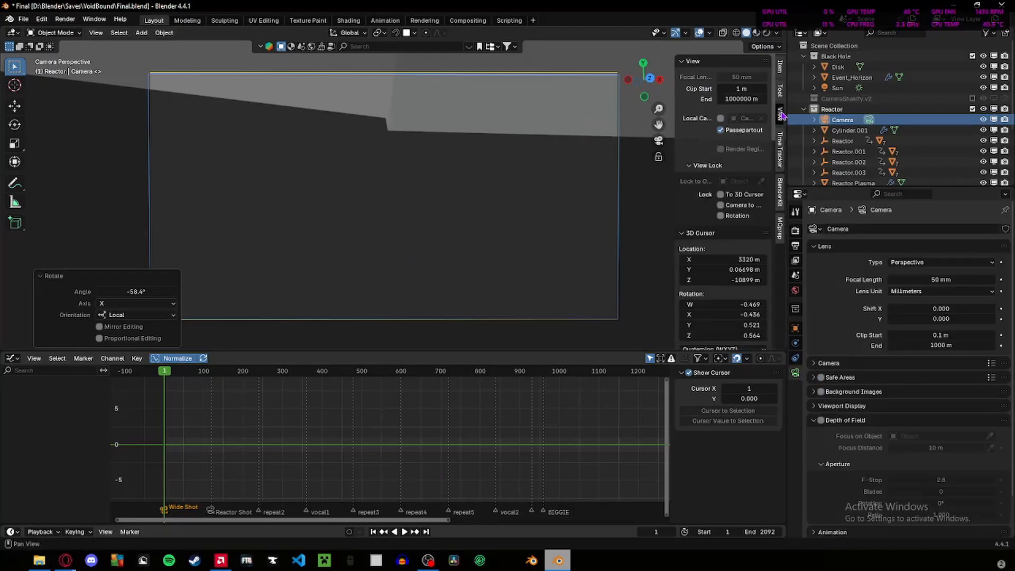
text(1 m)
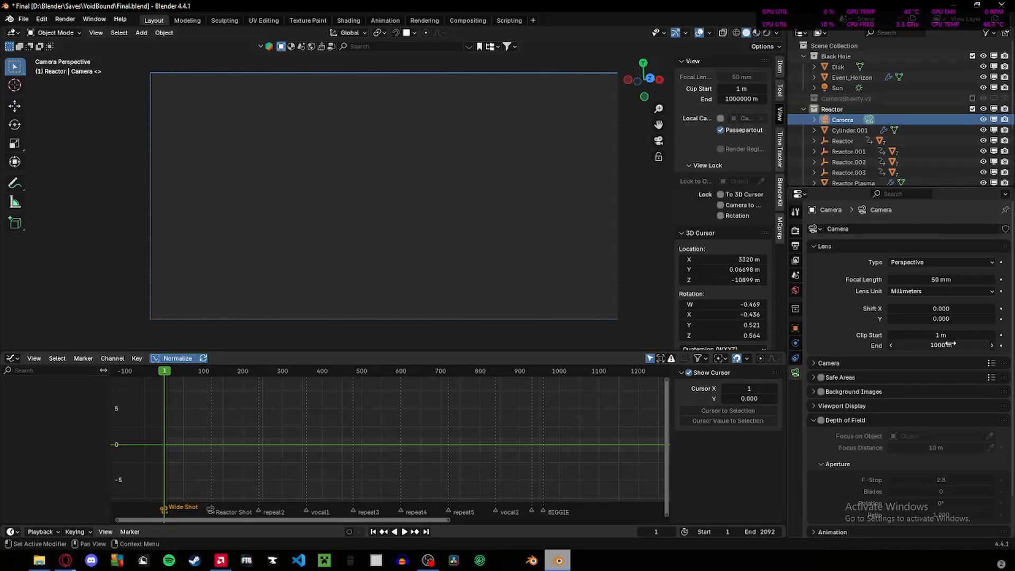
key(shift+grave)
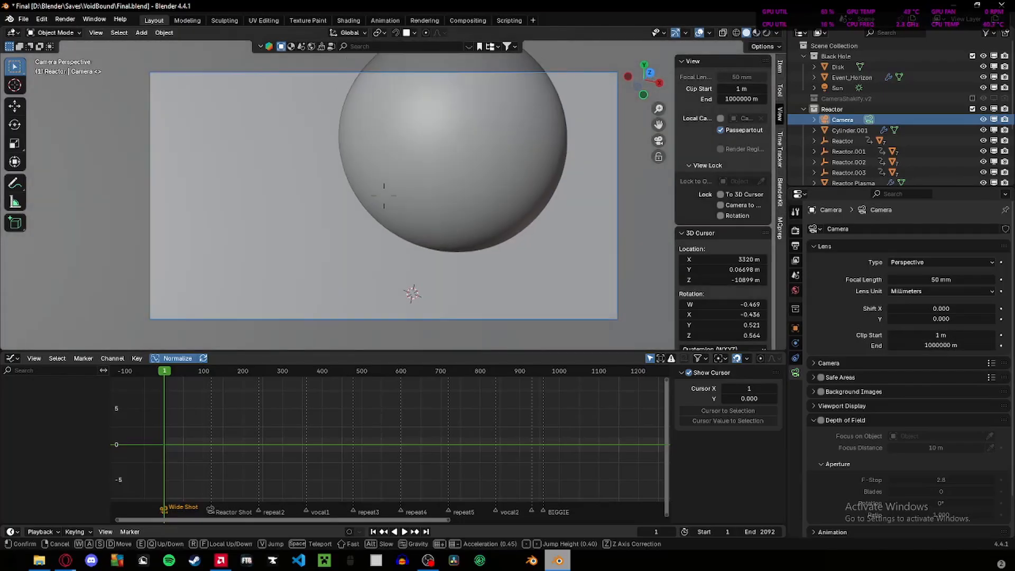
click(460, 182)
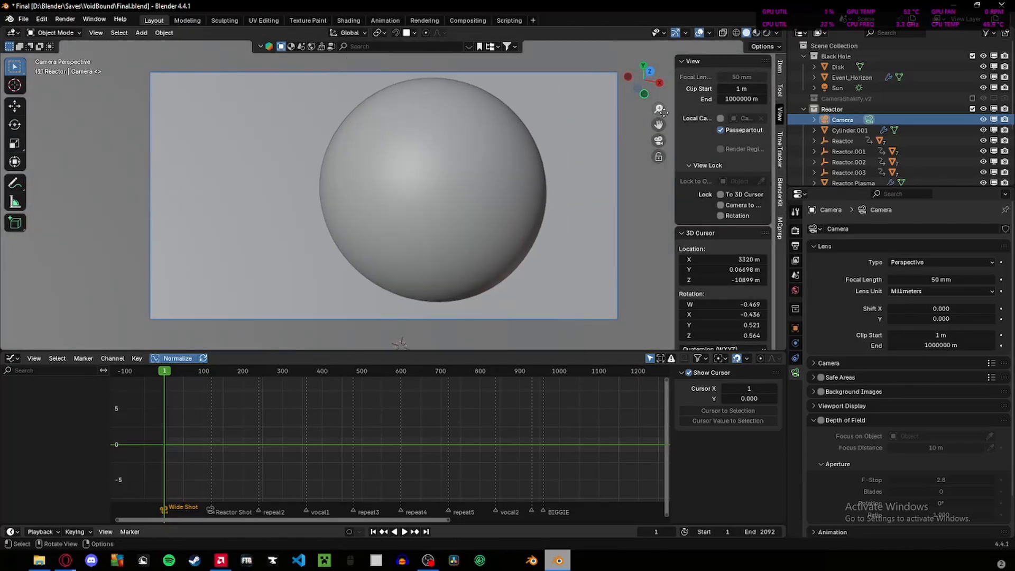
- Lower the camera clip start to 0.1 m and re-aim it with the sphere higher
click(911, 335)
text(0.1)
key(Return)
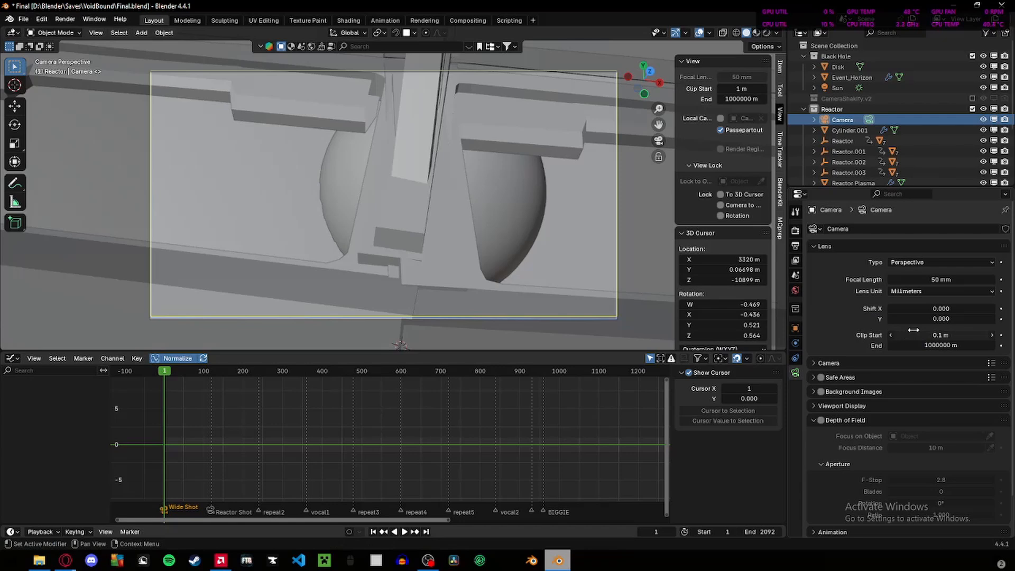
key(shift+grave)
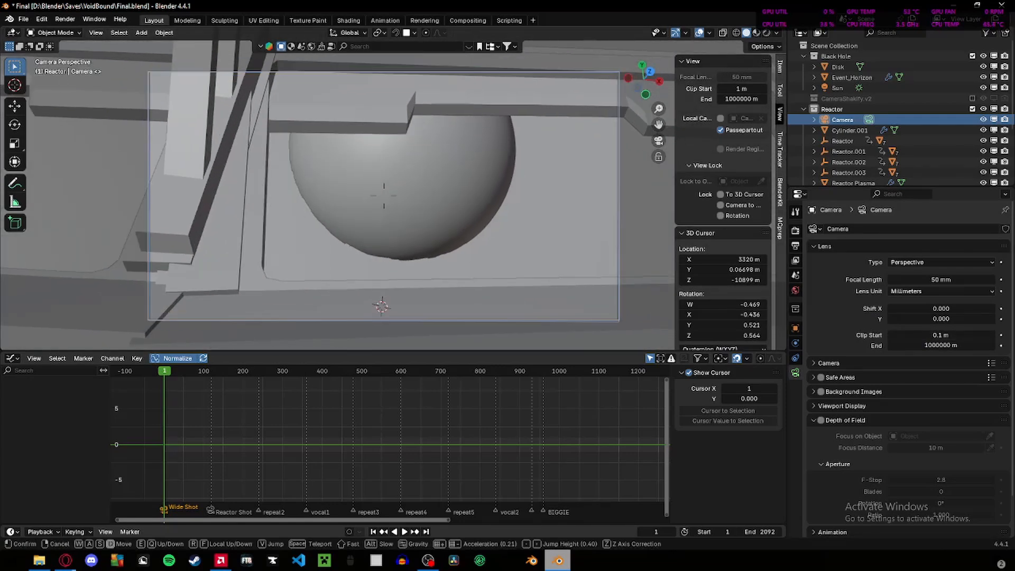
click(357, 78)
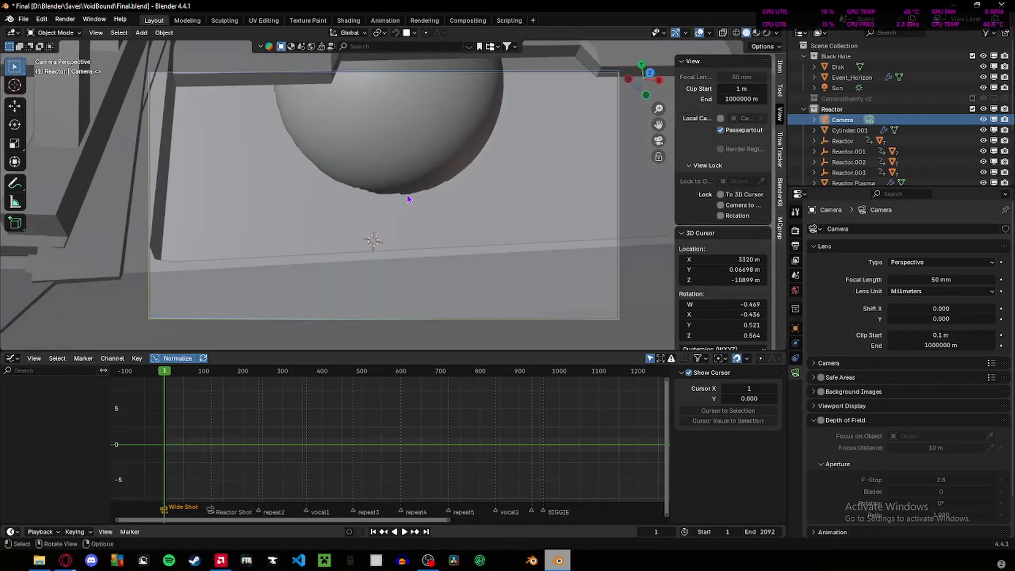
scroll(412, 207, up, 6)
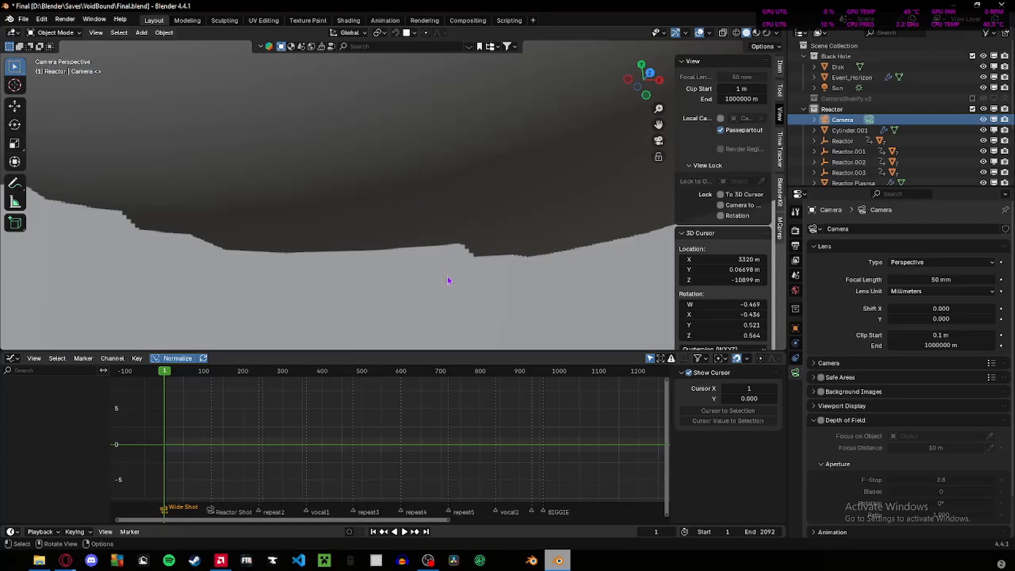
scroll(358, 253, down, 6)
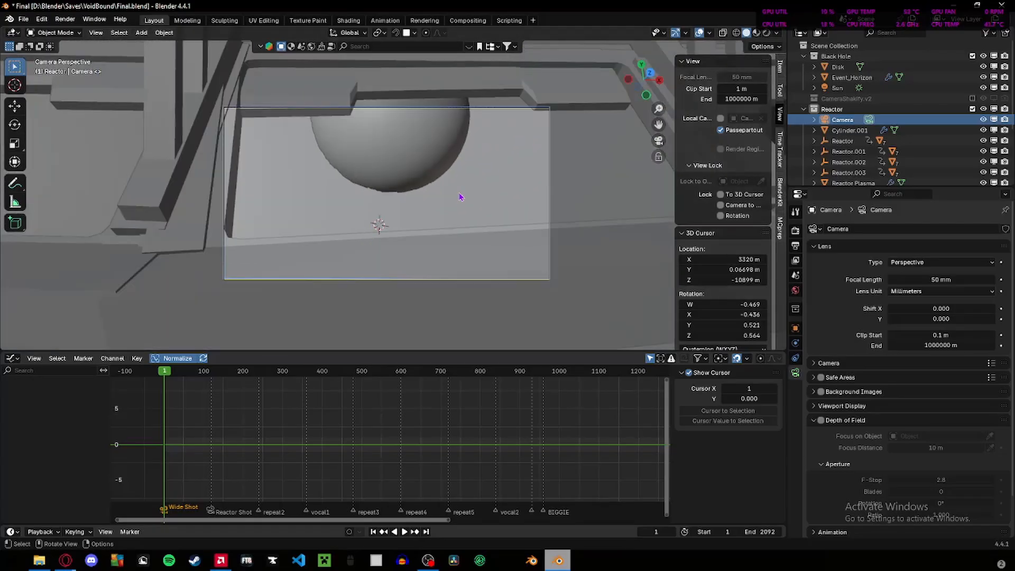
- Hide the sidebar and walk the camera closer to the reactor sphere
key(n)
key(shift+grave)
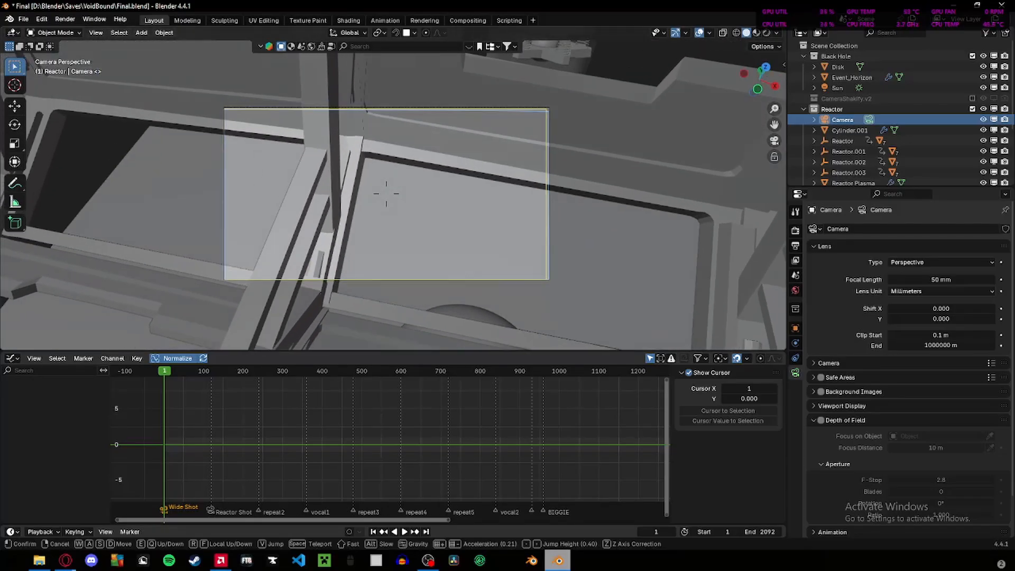
key(w)
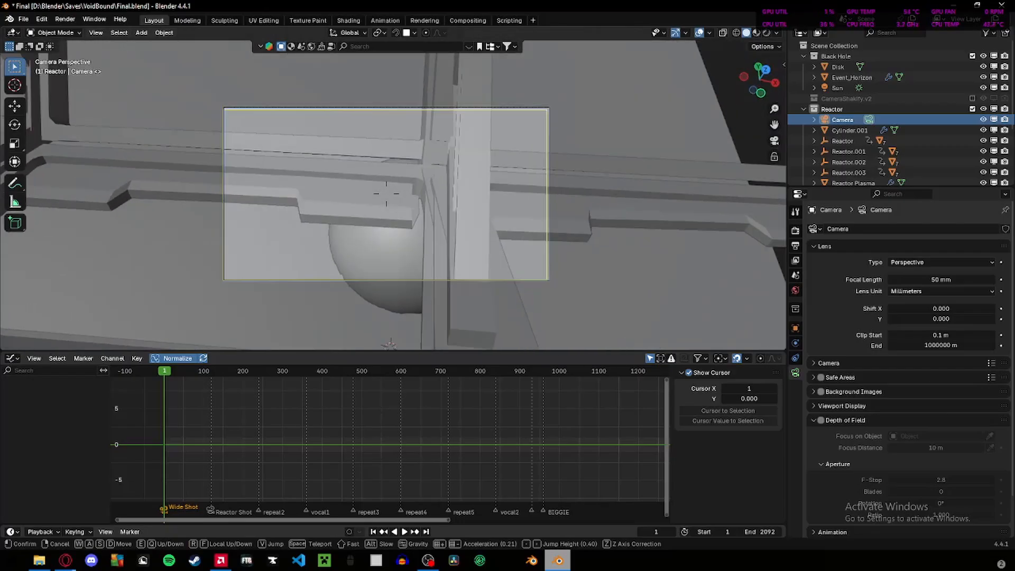
scroll(386, 193, down, 3)
key(w)
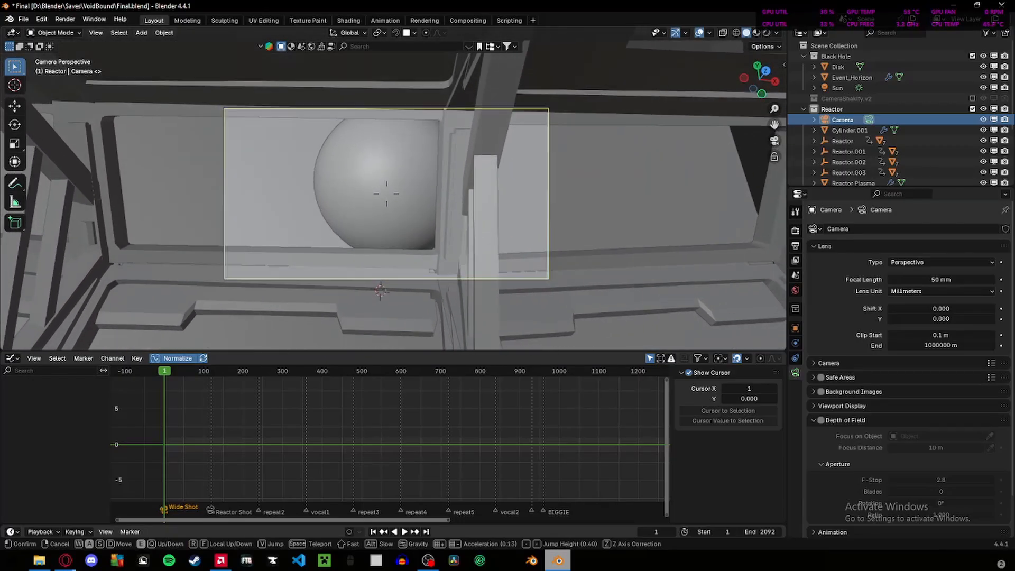
key(w)
key(Return)
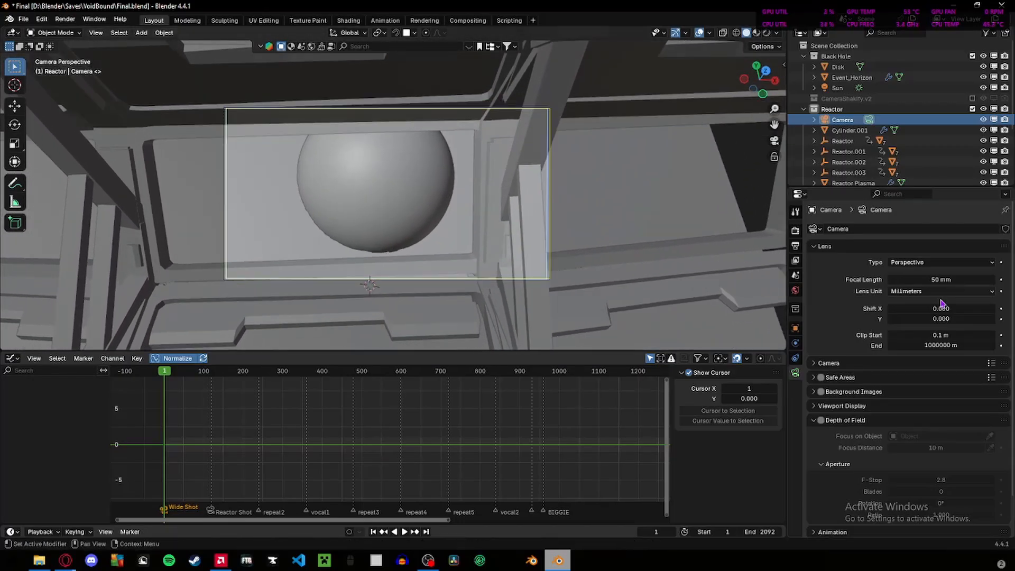
- Set the camera's Clip Start to 0.4 m after trying 1 m and 0.9 m
text(1)
key(Return)
double_click(926, 335)
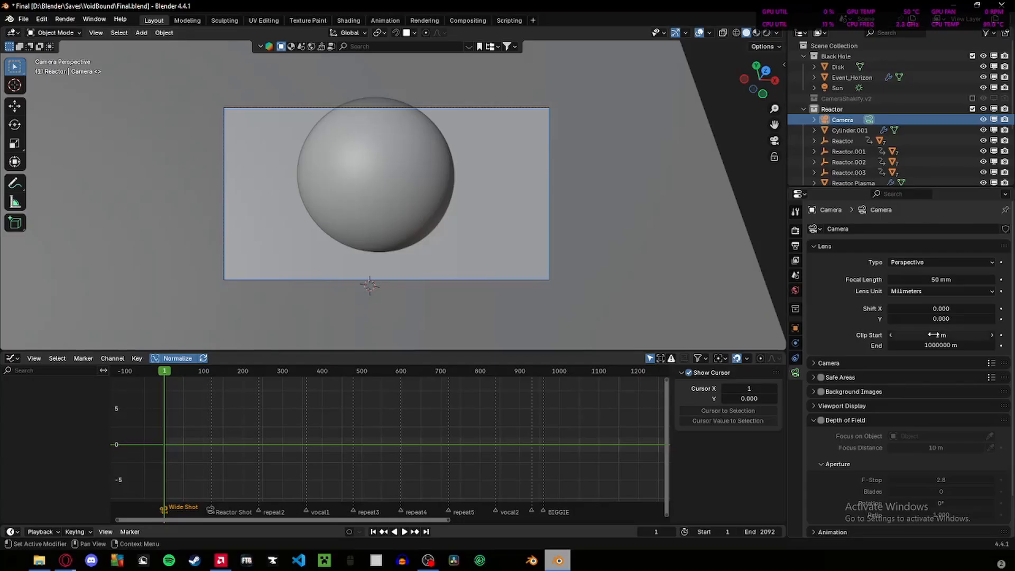
text(0.9)
key(Return)
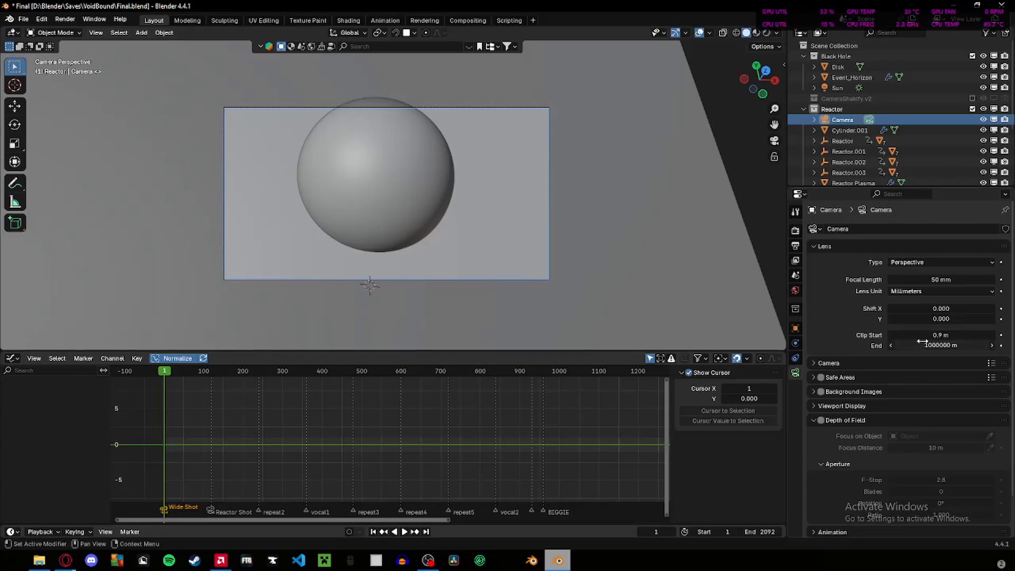
click(890, 336)
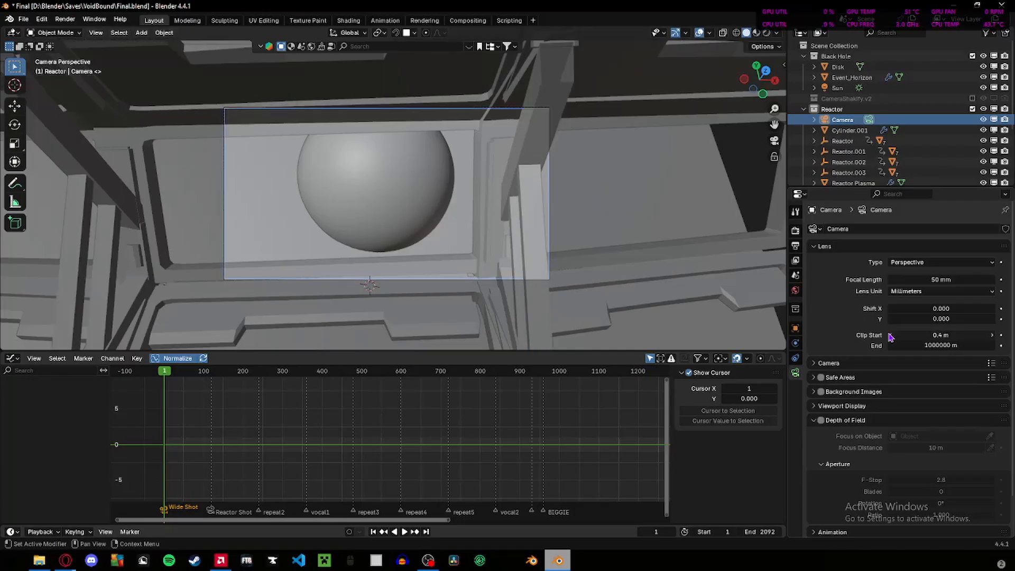
- Reframe the camera sideways, up and back, then select the Window object
key(shift+grave)
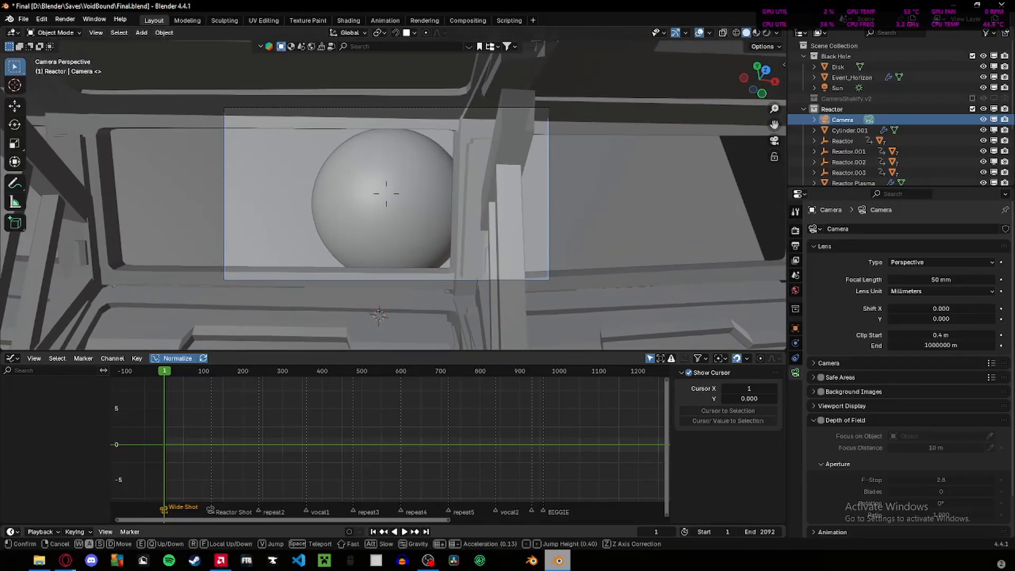
key(a)
key(e)
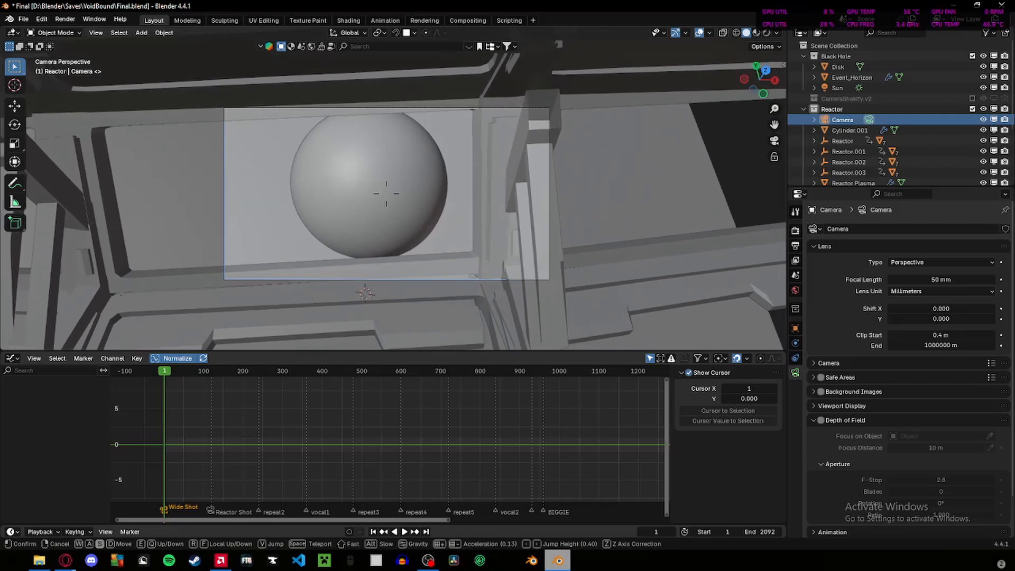
key(s)
key(q)
key(s)
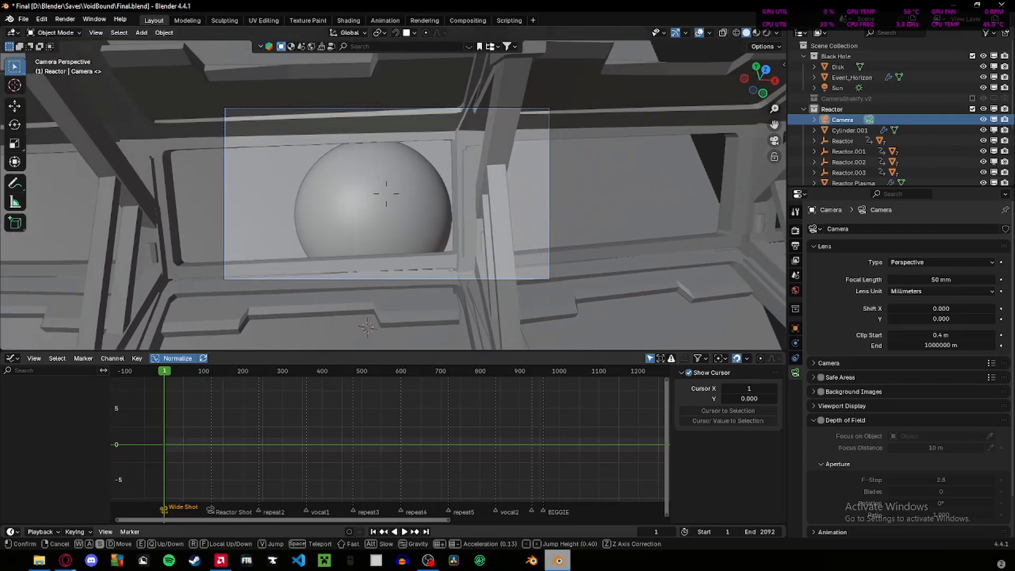
click(474, 208)
click(475, 208)
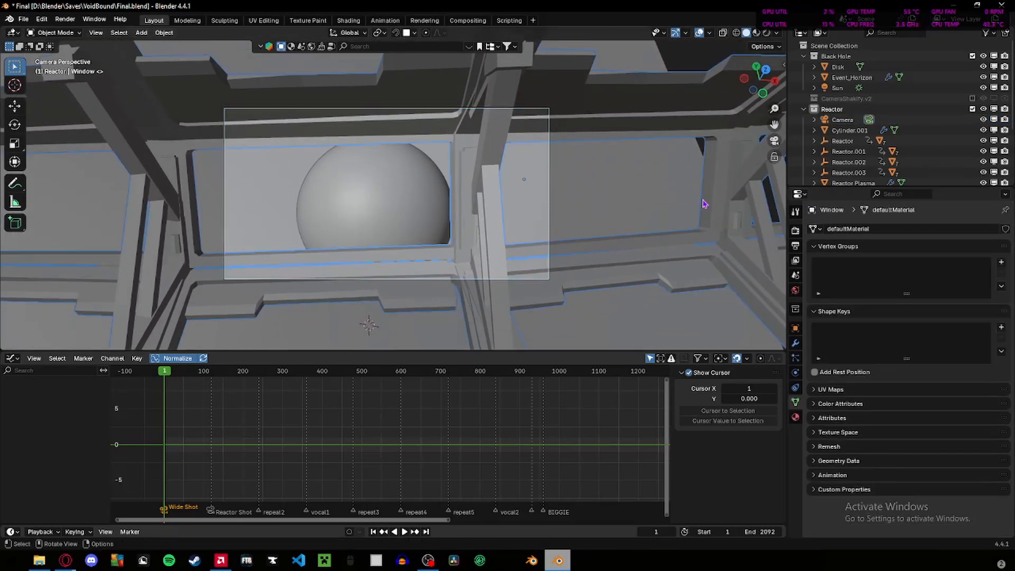
- Move the Window object along its local Y axis, then sideways along local X
key(g)
key(z)
key(y)
key(y)
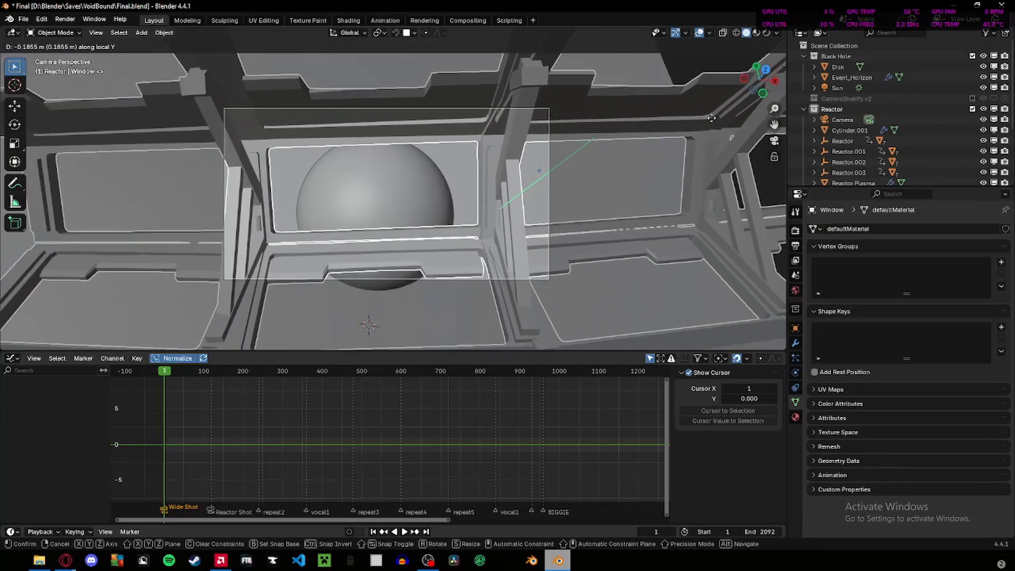
click(714, 58)
key(g)
key(x)
key(x)
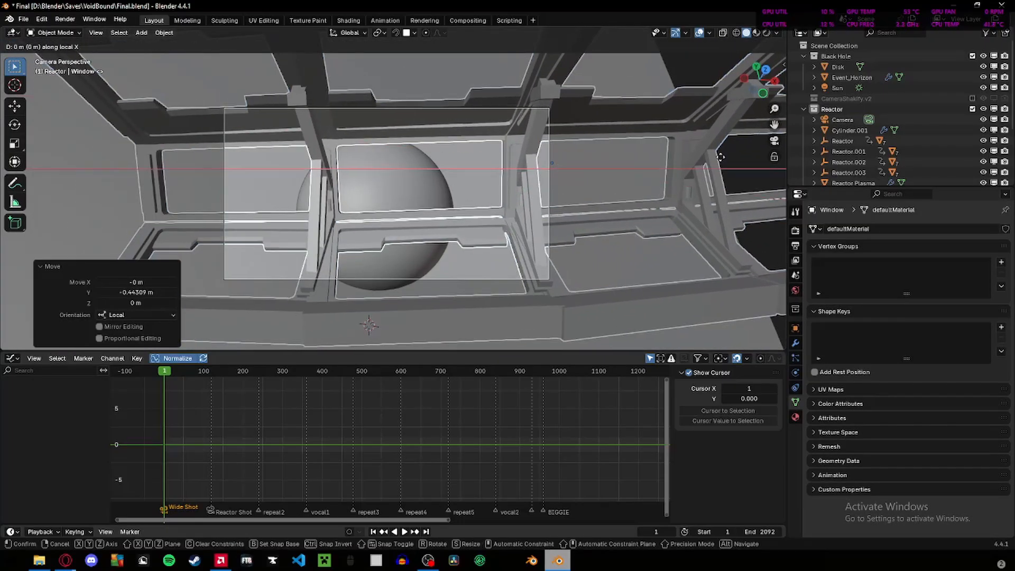
click(591, 147)
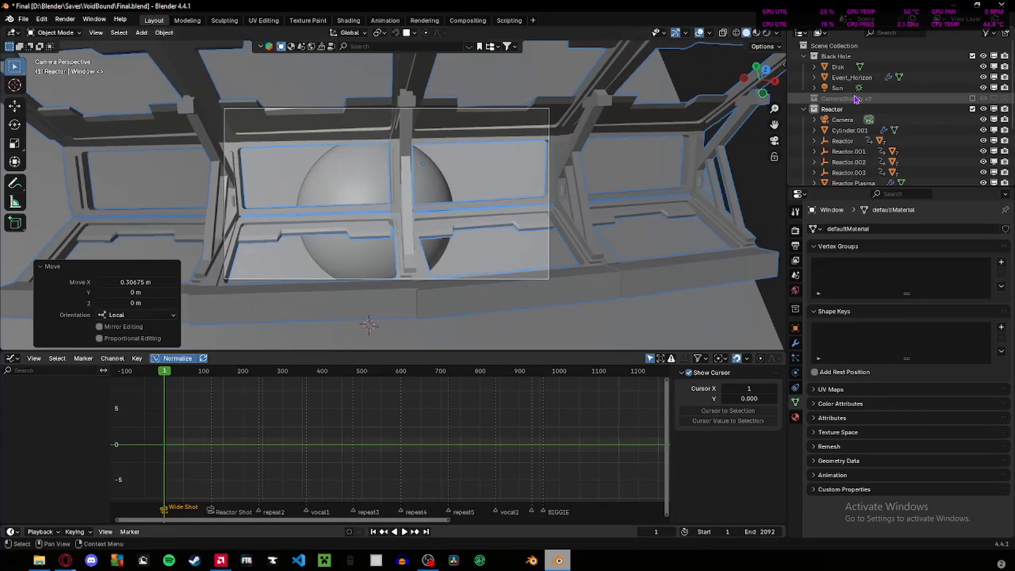
- Select the Camera and walk it back from the reactor
click(842, 120)
key(shift+grave)
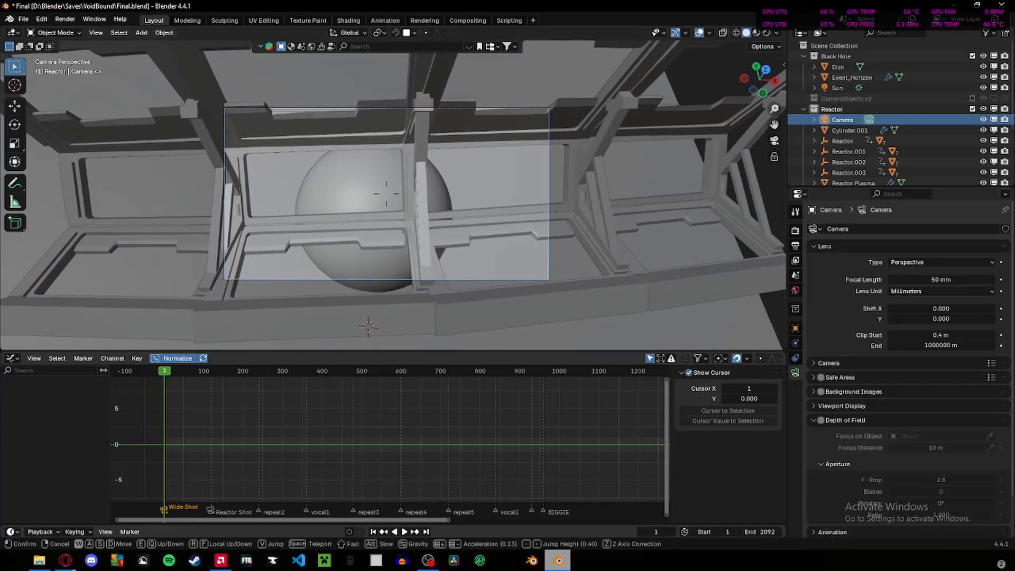
key(s)
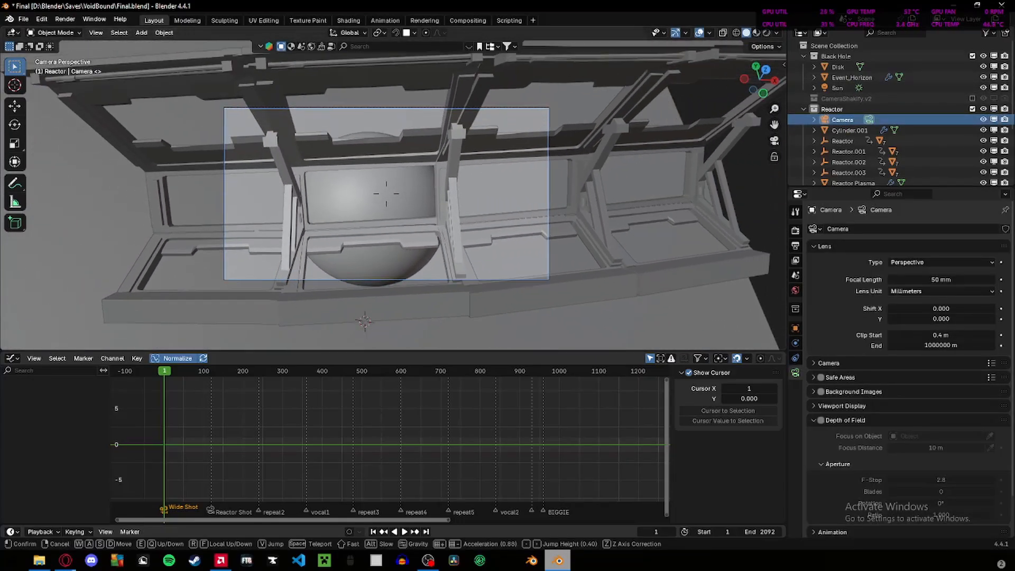
click(387, 194)
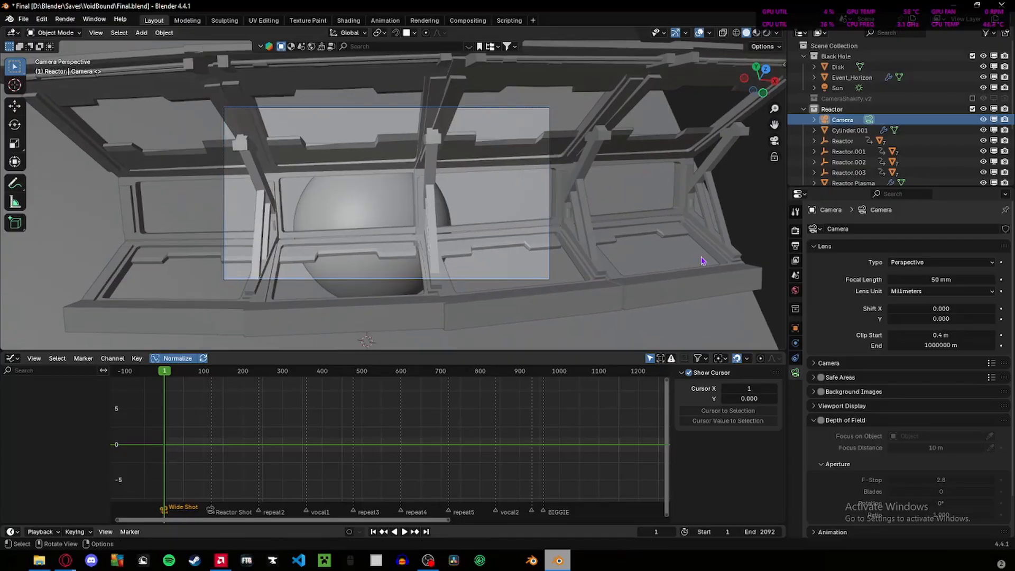
- Raise Clip Start to 1 m and walk the camera closer to the window frame
click(992, 336)
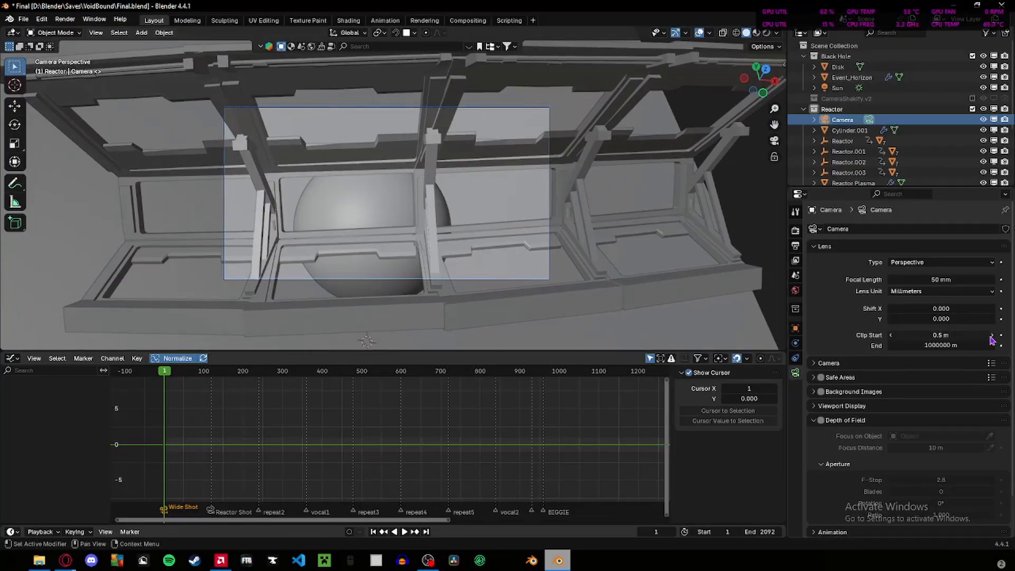
click(992, 335)
click(991, 335)
click(992, 335)
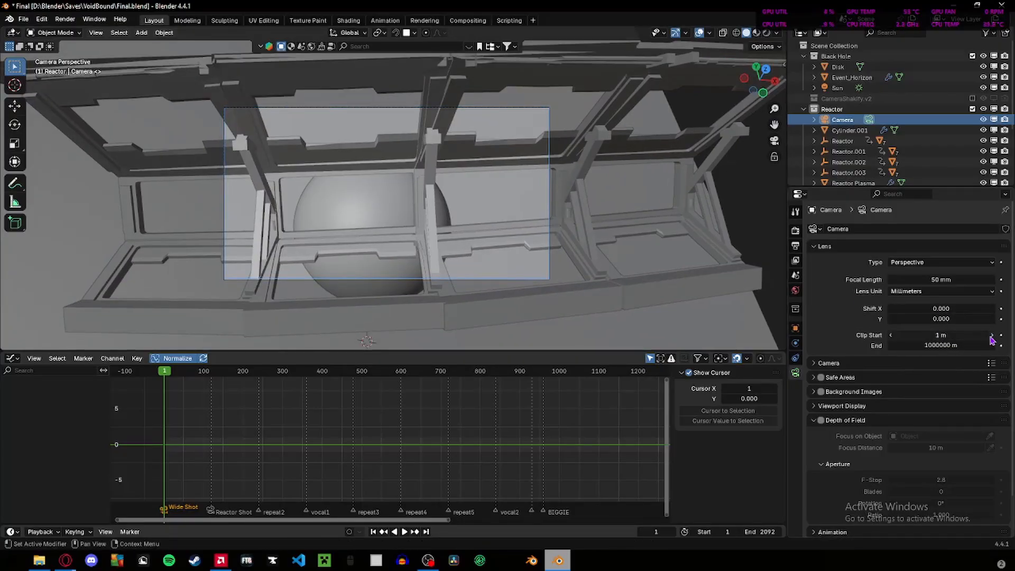
key(shift+grave)
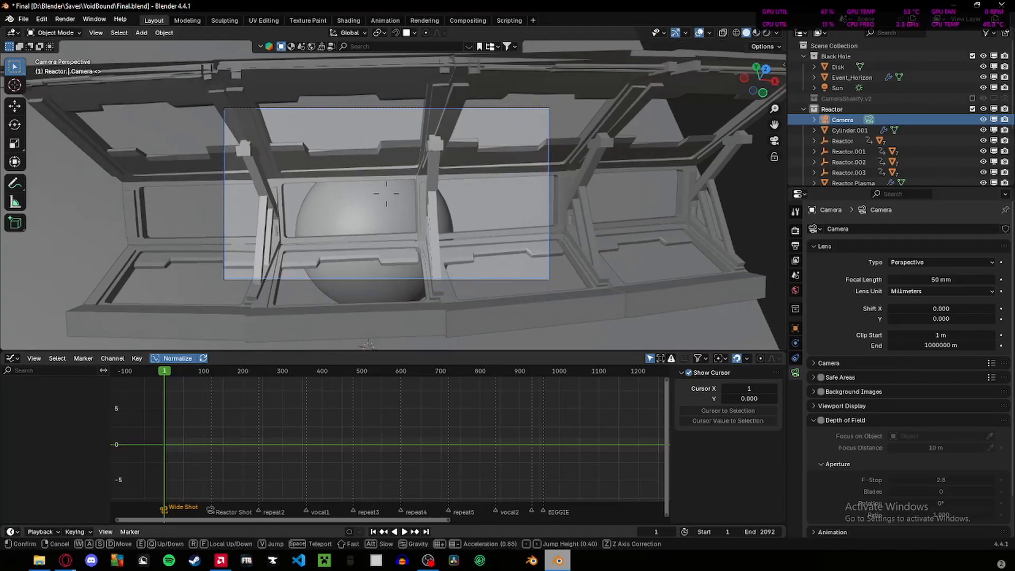
key(e)
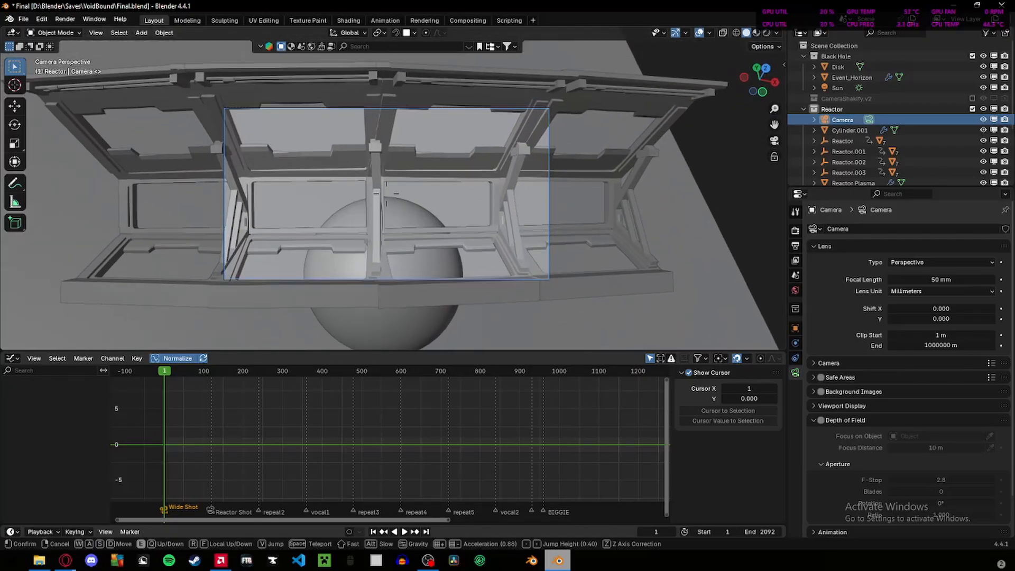
scroll(387, 194, down, 9)
- Finish raising the camera and set its focal length to 70 mm
key(w)
key(w)
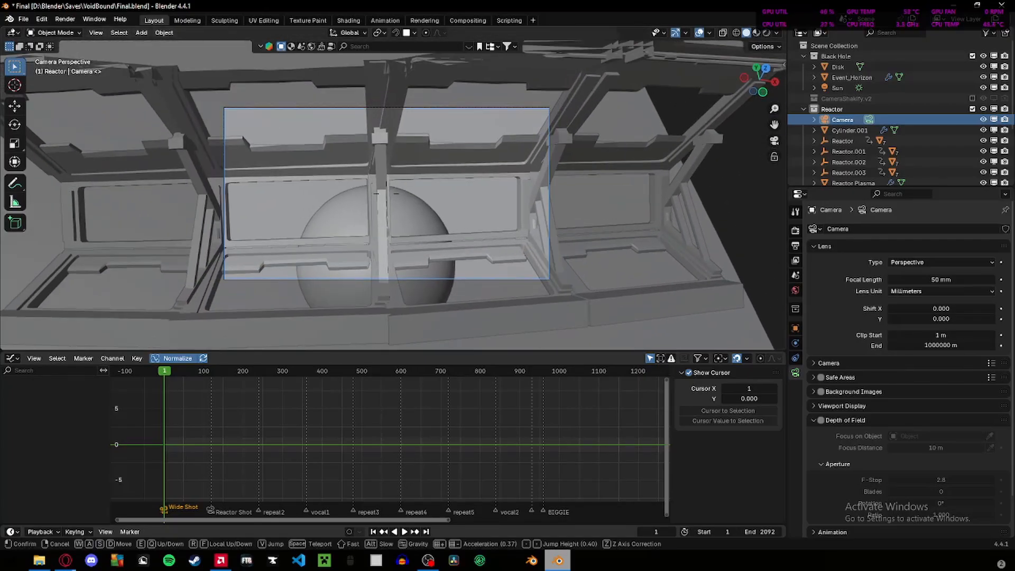
click(387, 194)
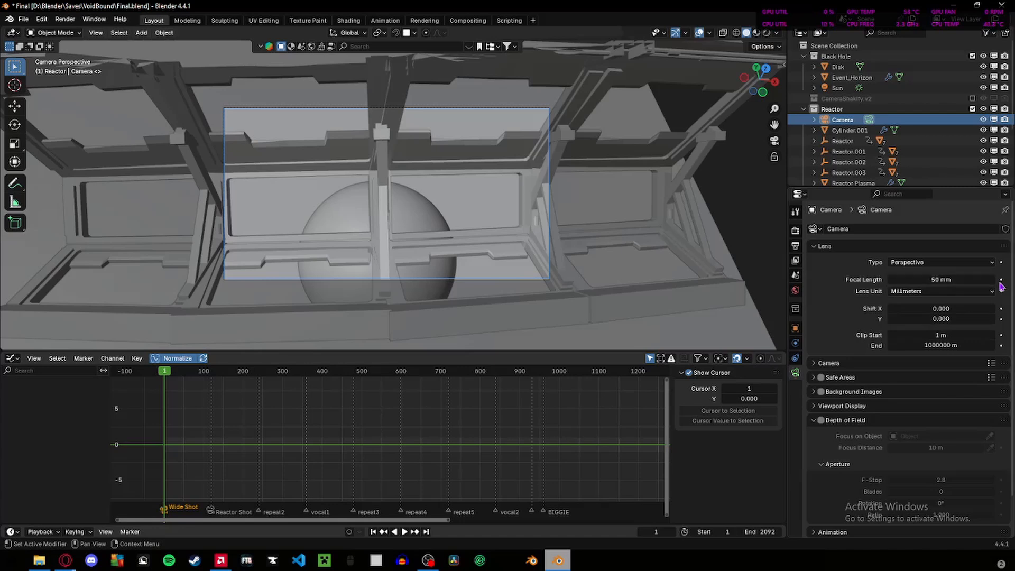
drag(993, 281, 1009, 280)
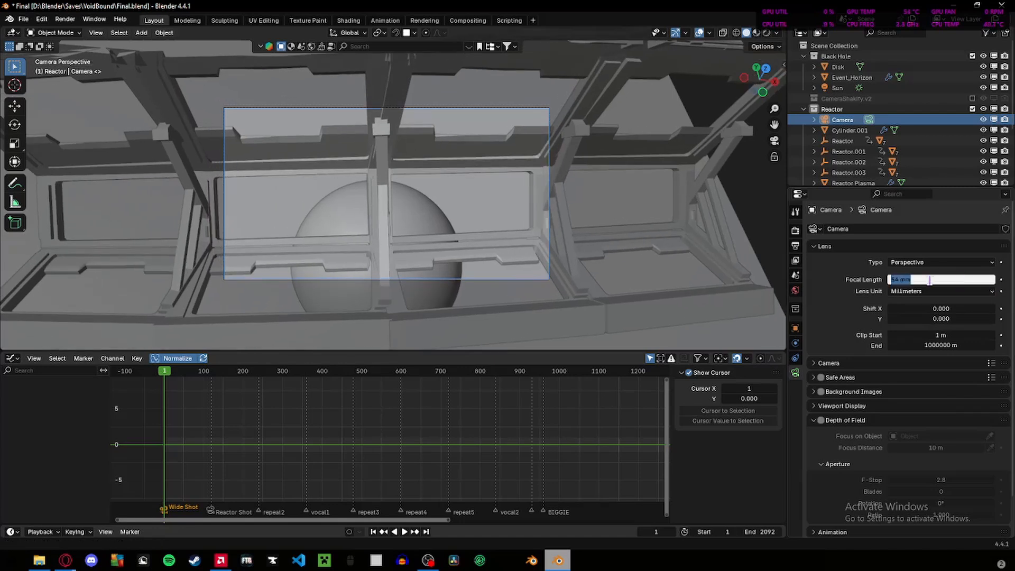
text(70)
key(Return)
- Walk the camera under the frame, fit the camera view, and switch to Rendered shading
key(shift+grave)
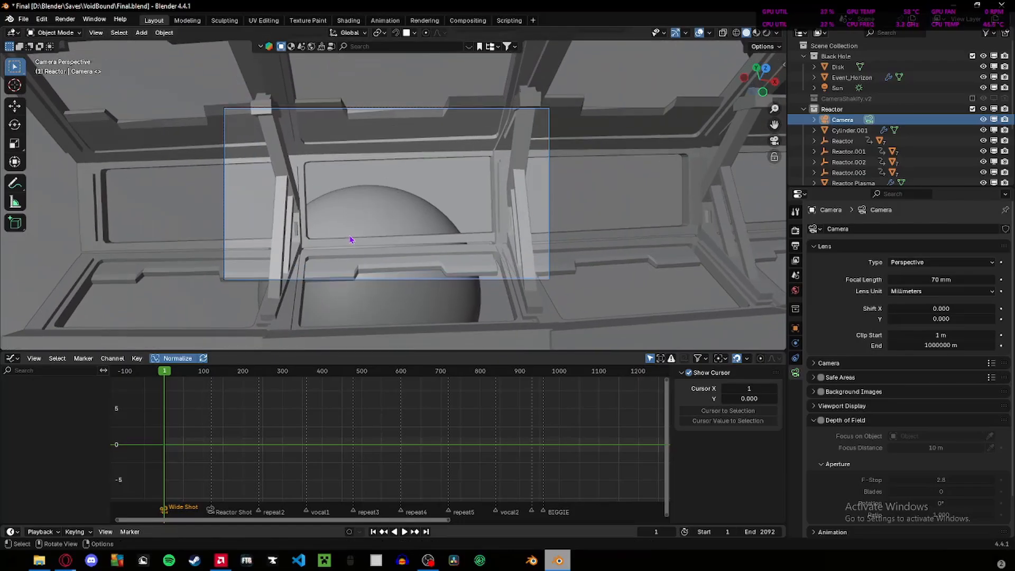
click(351, 240)
key(Home)
key(shift+grave)
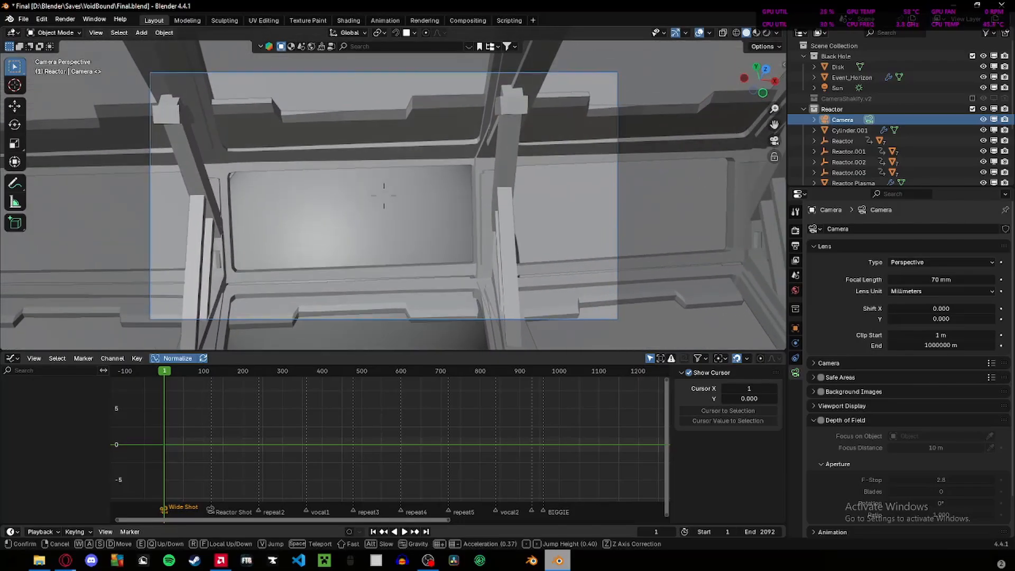
click(446, 191)
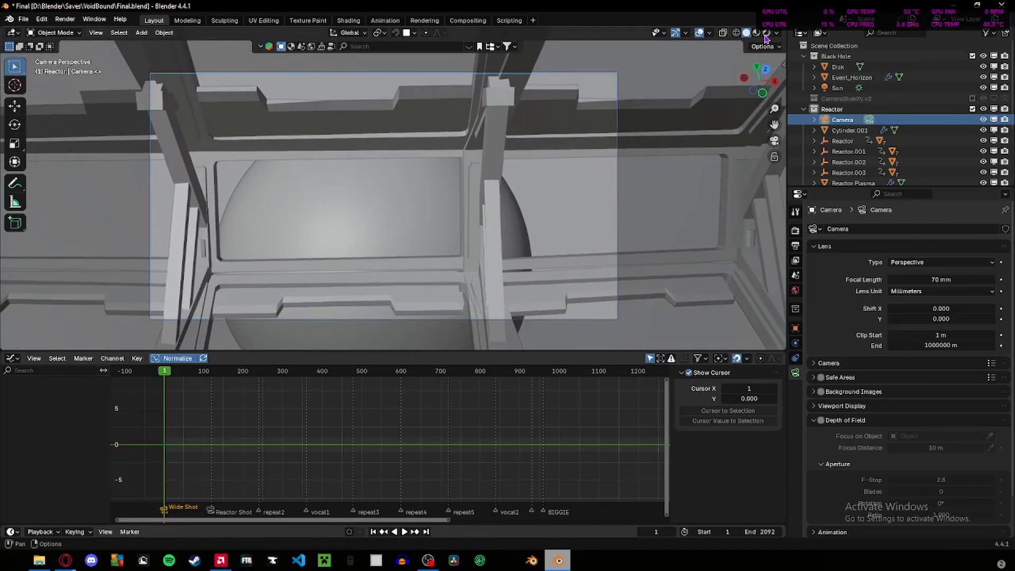
key(z)
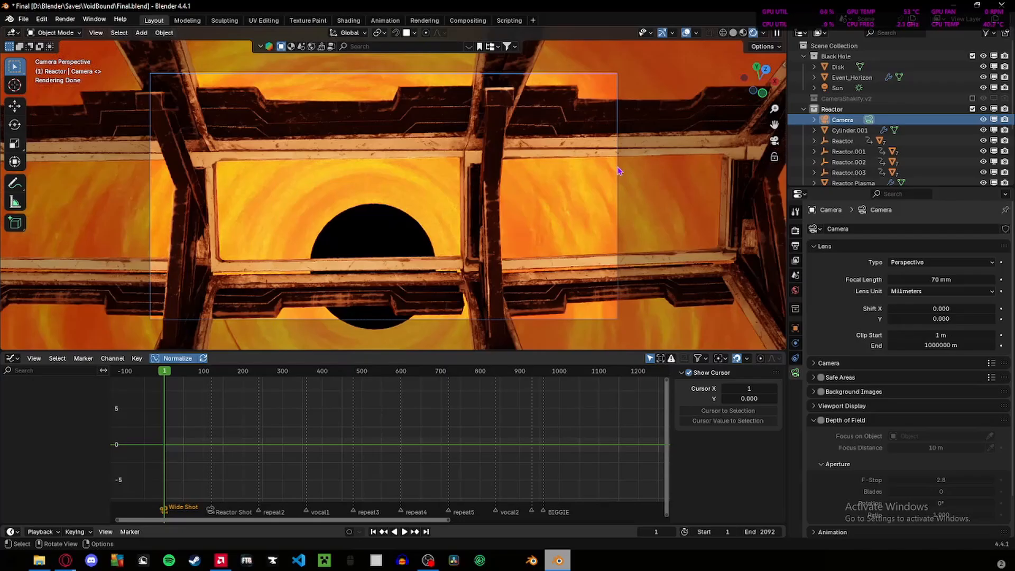
- Tilt the camera toward the black hole, then return to Solid shading and bring up the view pie
key(shift+grave)
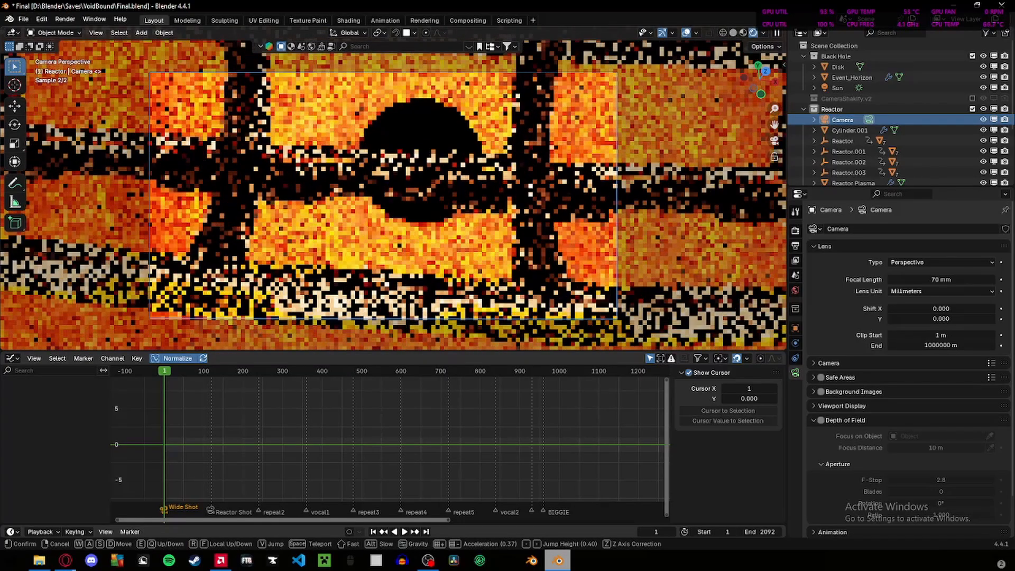
click(623, 150)
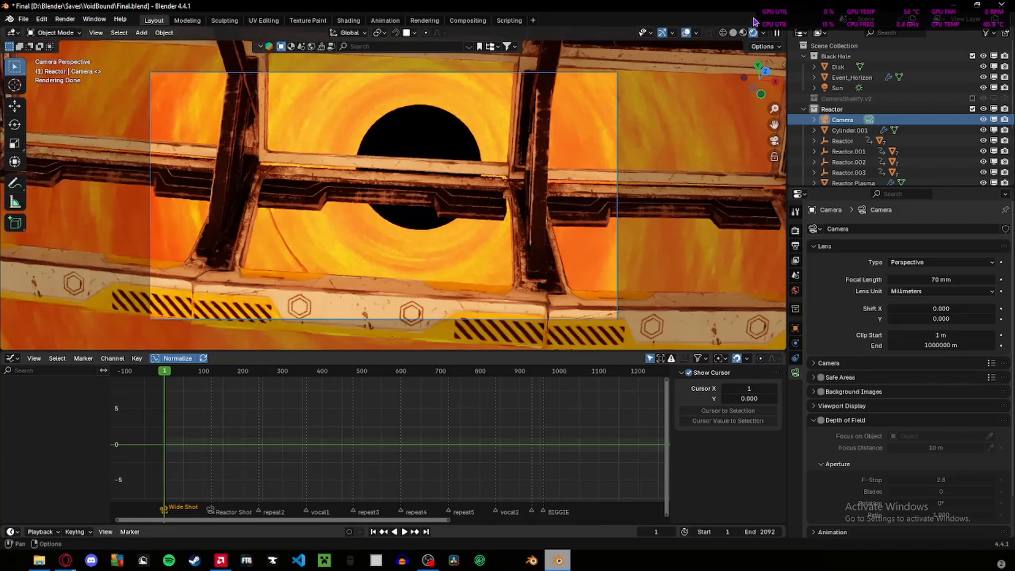
click(740, 33)
key(grave)
- Frame the camera, then fly out at higher speed until the ring, reactors and plane show
click(552, 206)
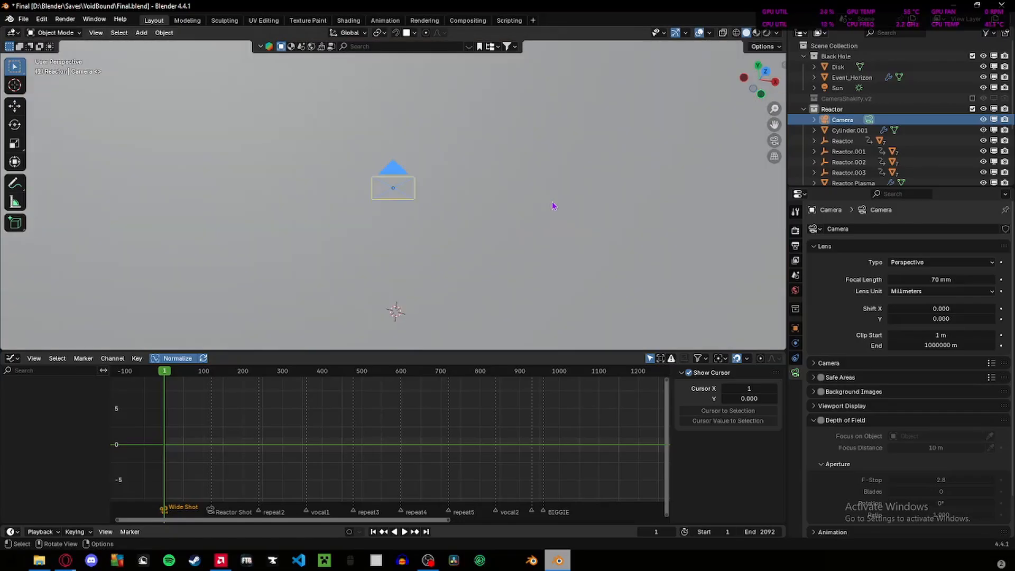
key(shift+grave)
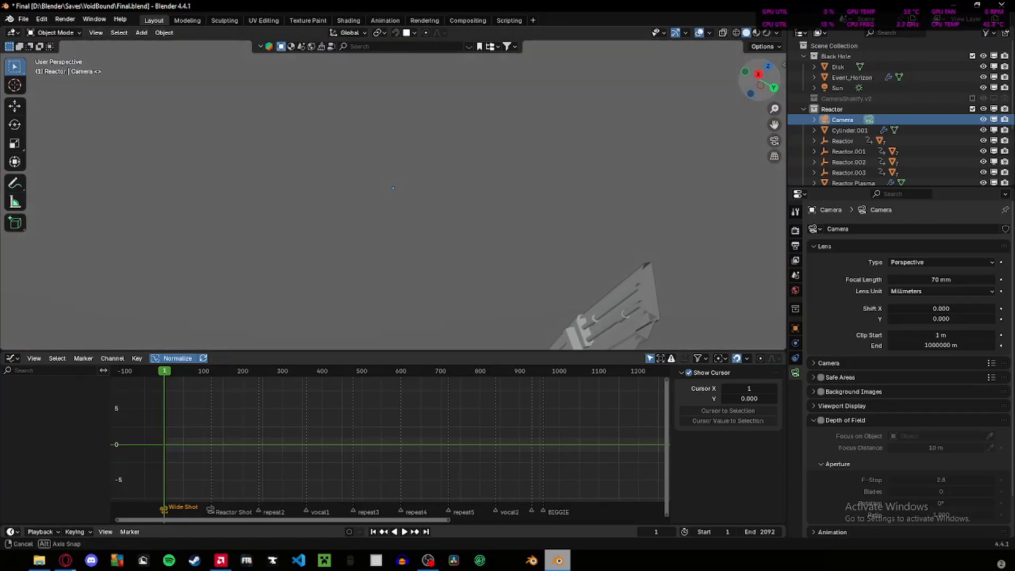
key(s)
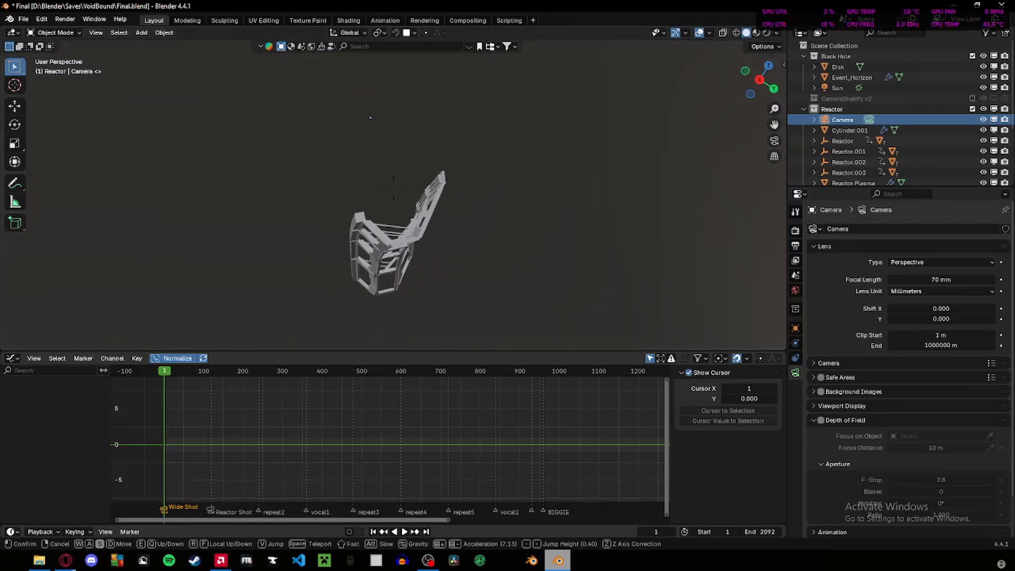
key(d)
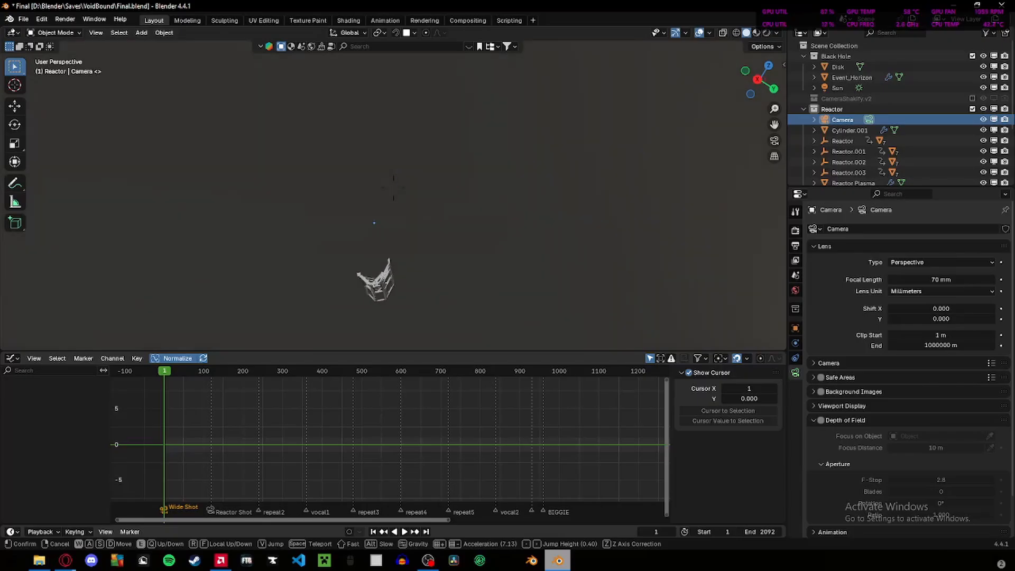
key(w)
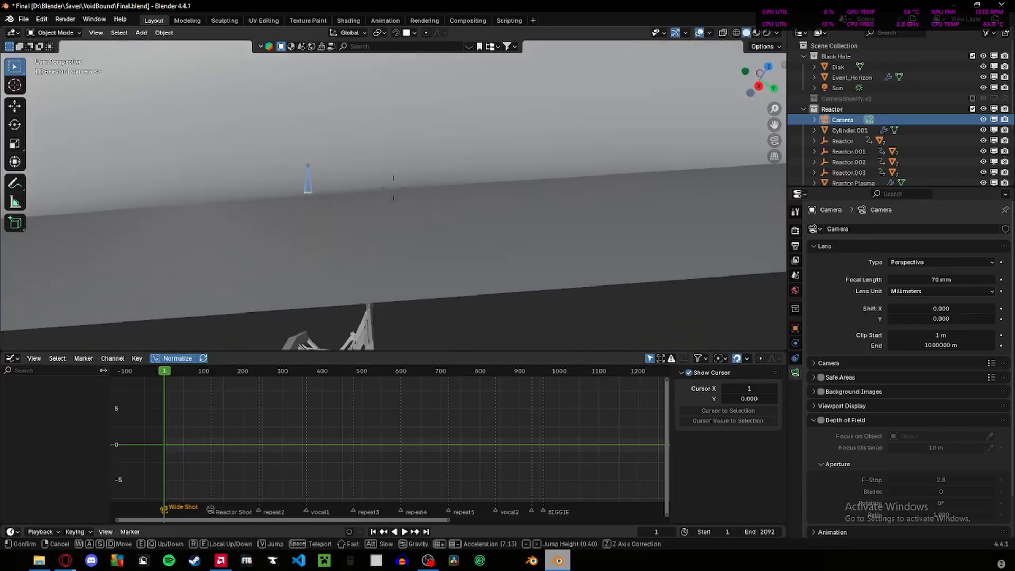
key(s)
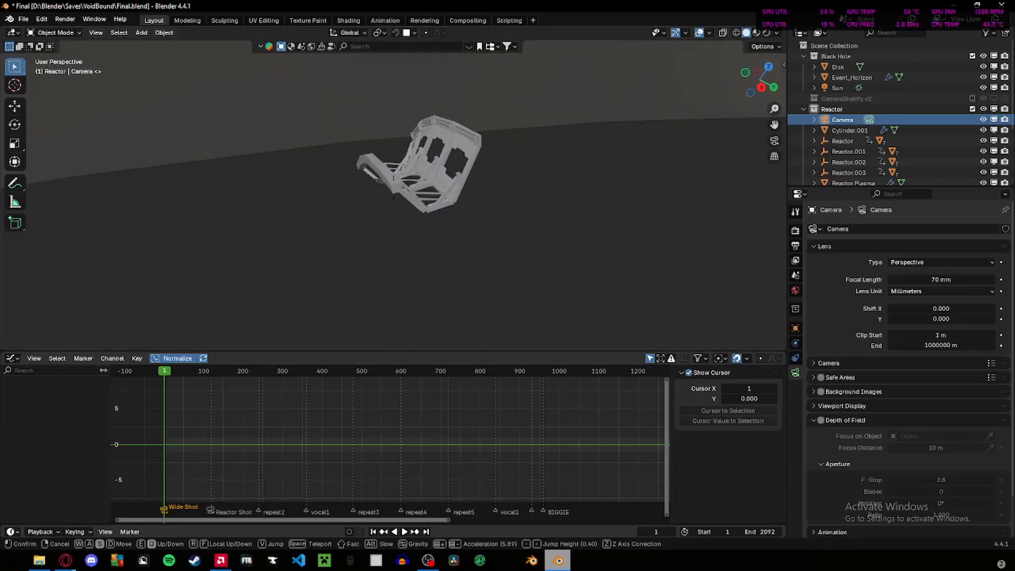
scroll(394, 188, up, 10)
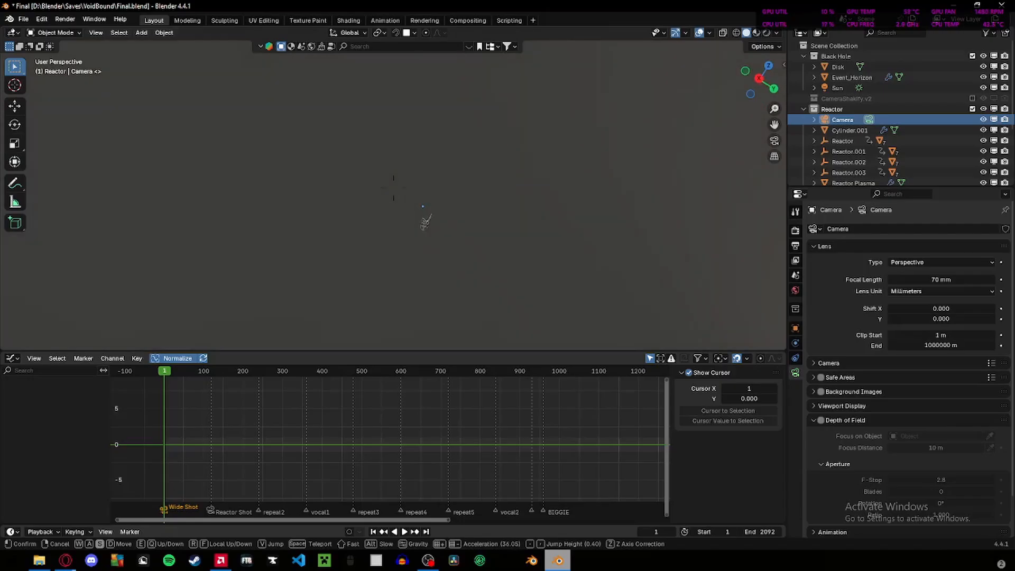
scroll(394, 187, up, 15)
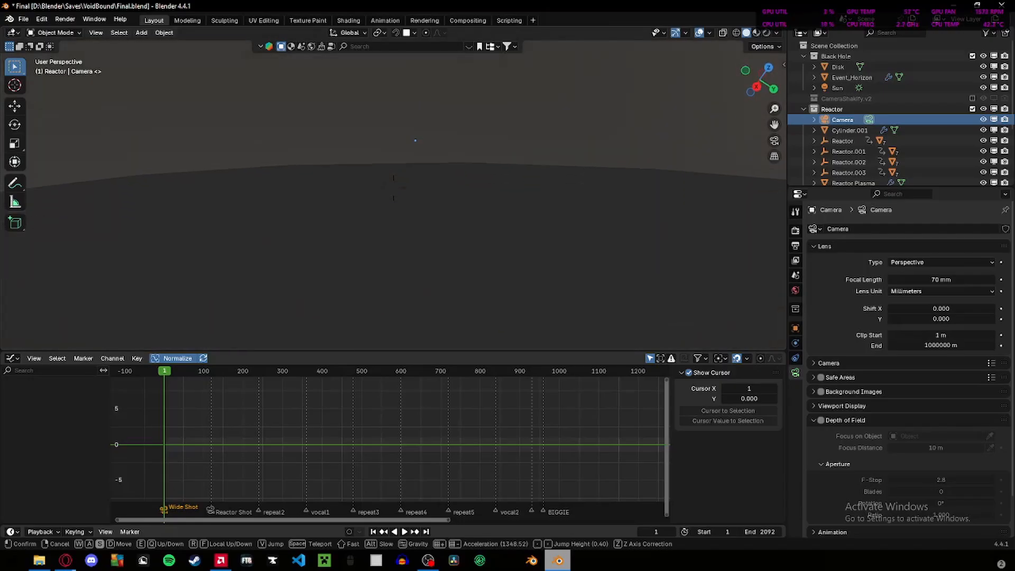
scroll(394, 188, up, 13)
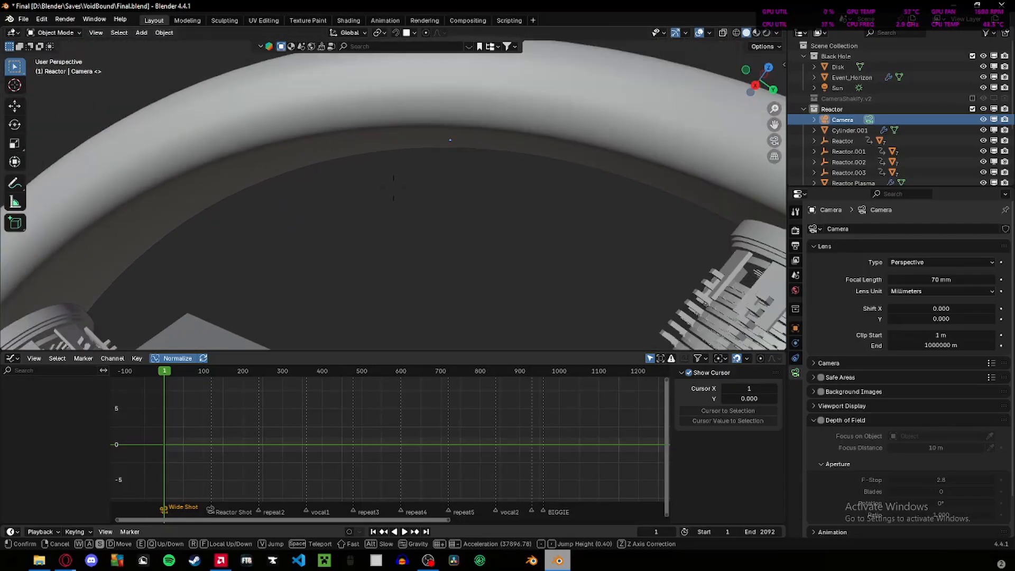
click(592, 148)
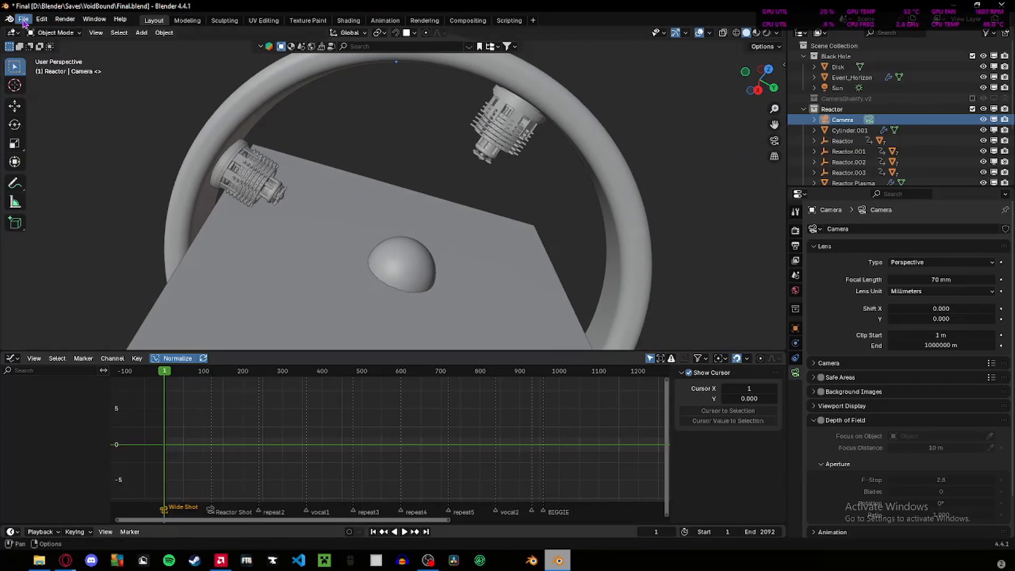
- Add a Pivot constraint to the camera targeting Event_Horizon
key(n)
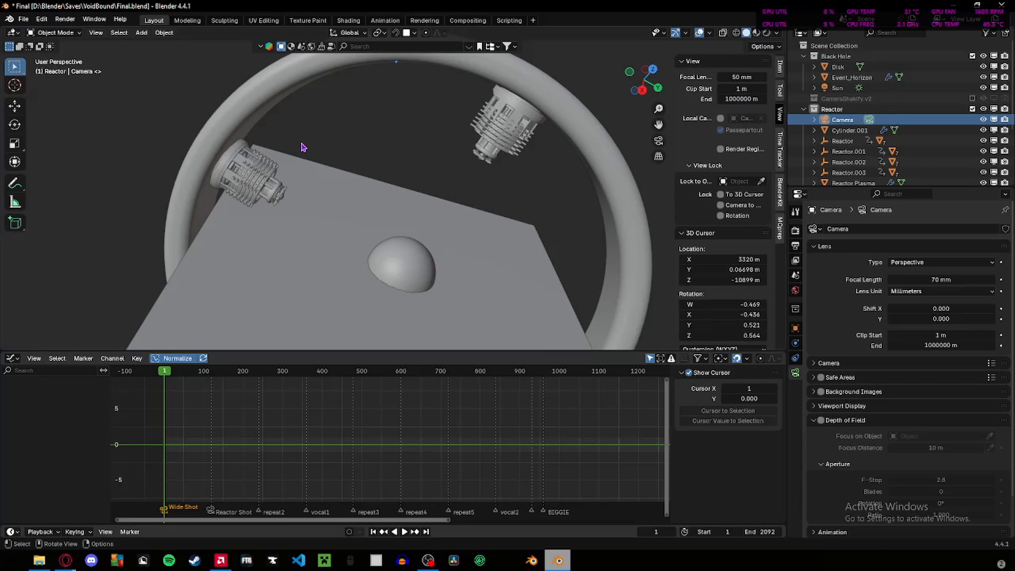
key(n)
click(795, 358)
click(897, 229)
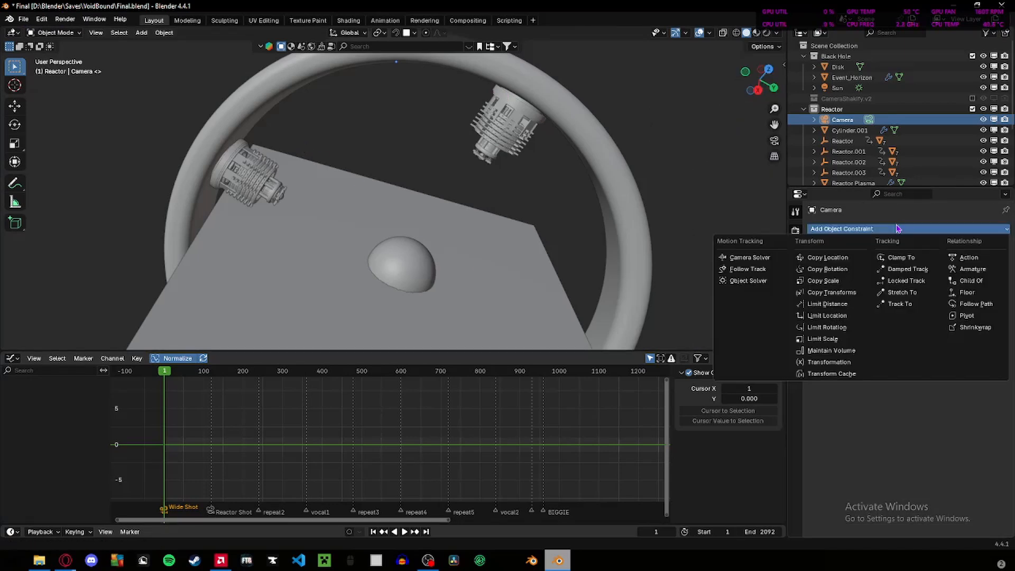
click(967, 316)
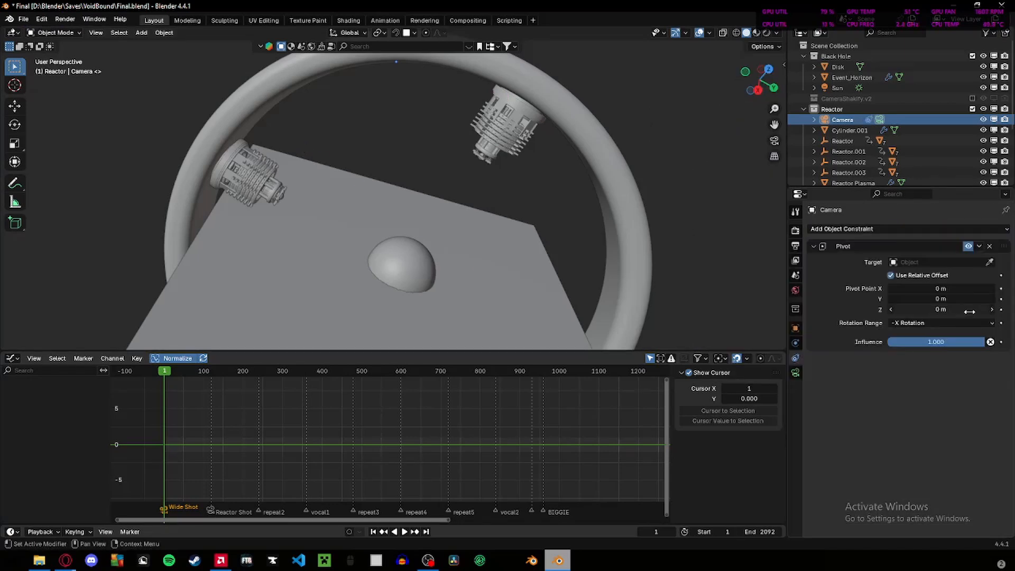
click(929, 261)
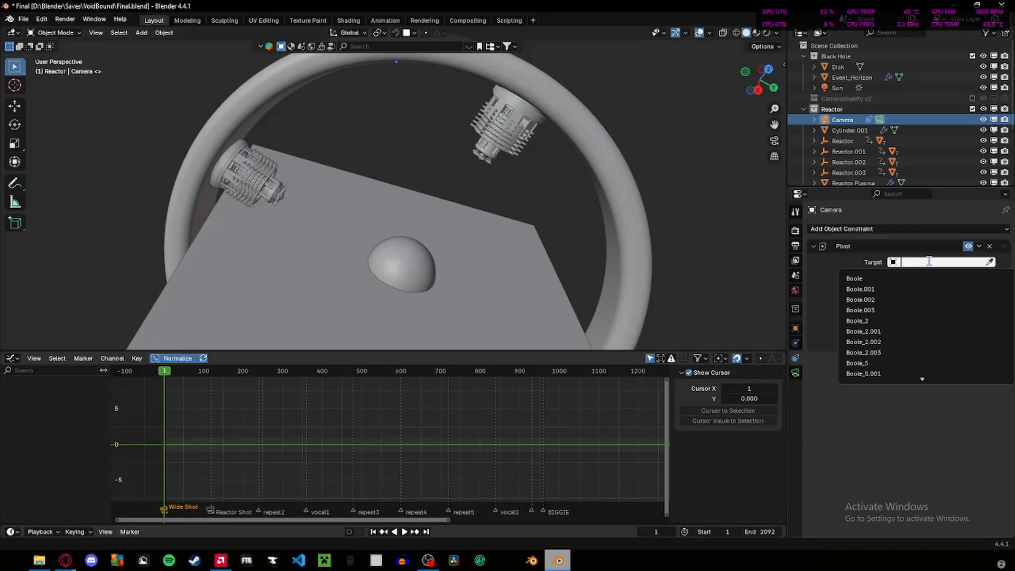
text(event)
click(924, 276)
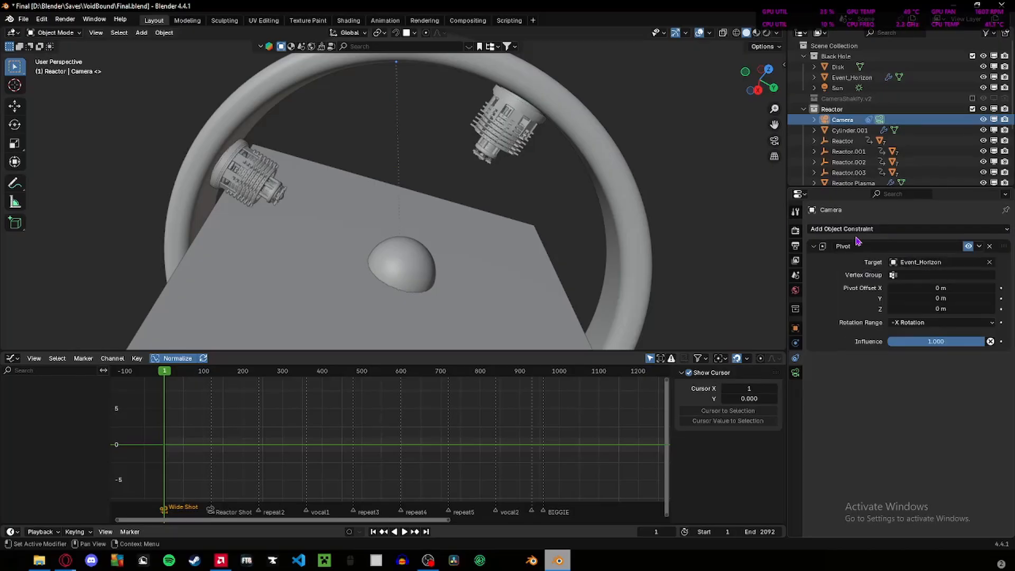
- Rotate the camera about X, try and undo a move, and check the pivot rotation range
key(r)
key(x)
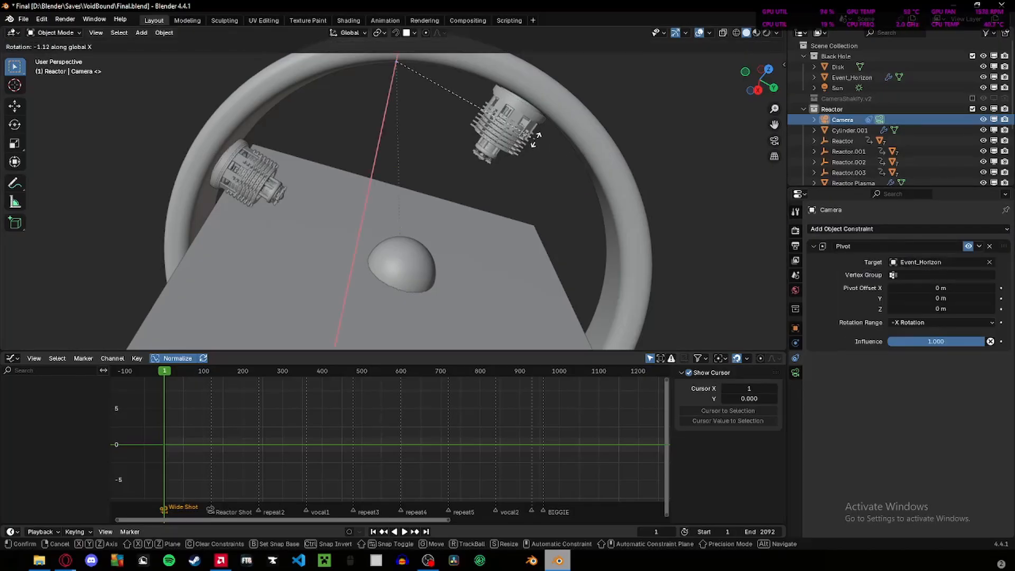
click(536, 138)
key(g)
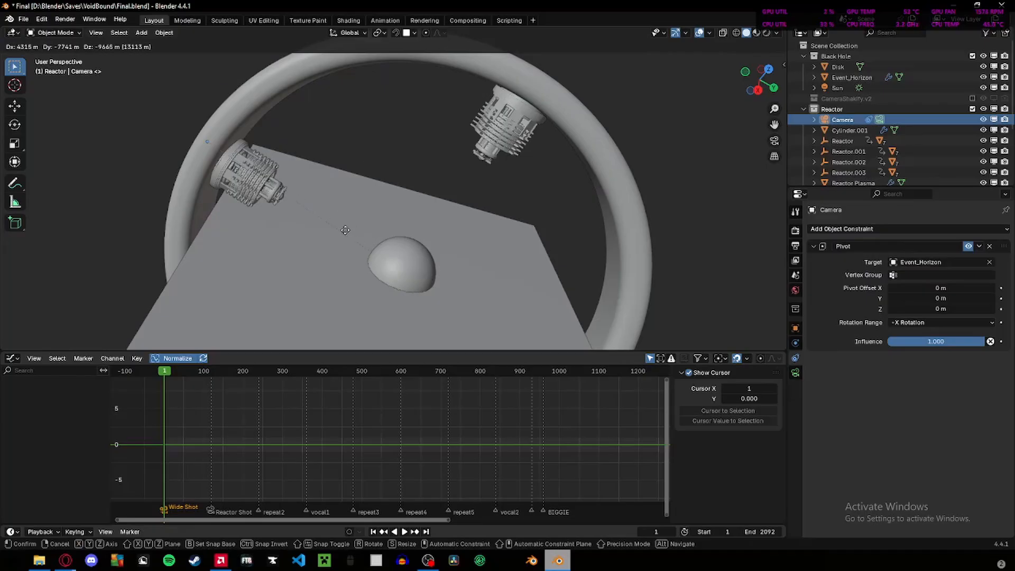
click(563, 231)
key(ctrl+z)
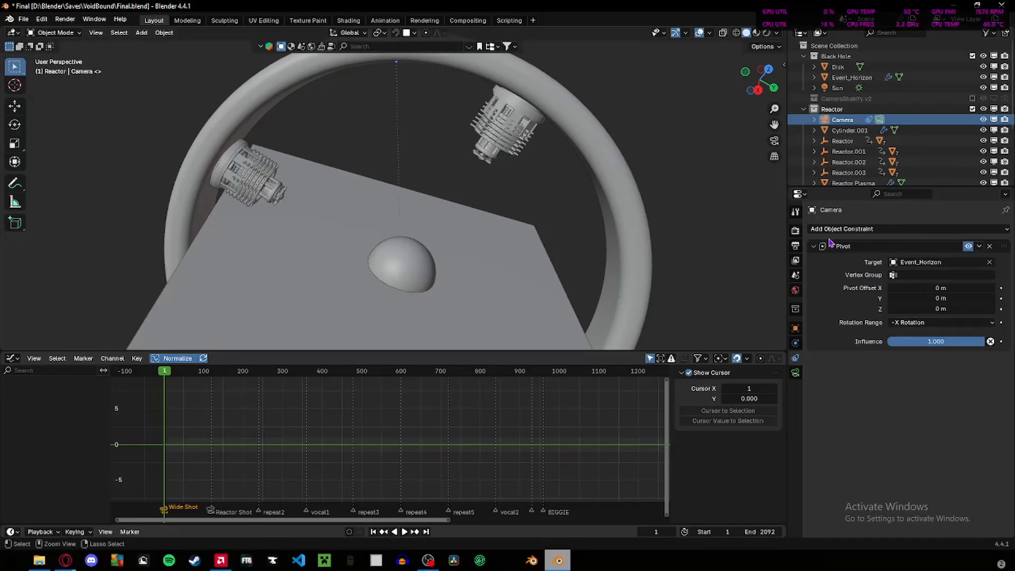
click(969, 324)
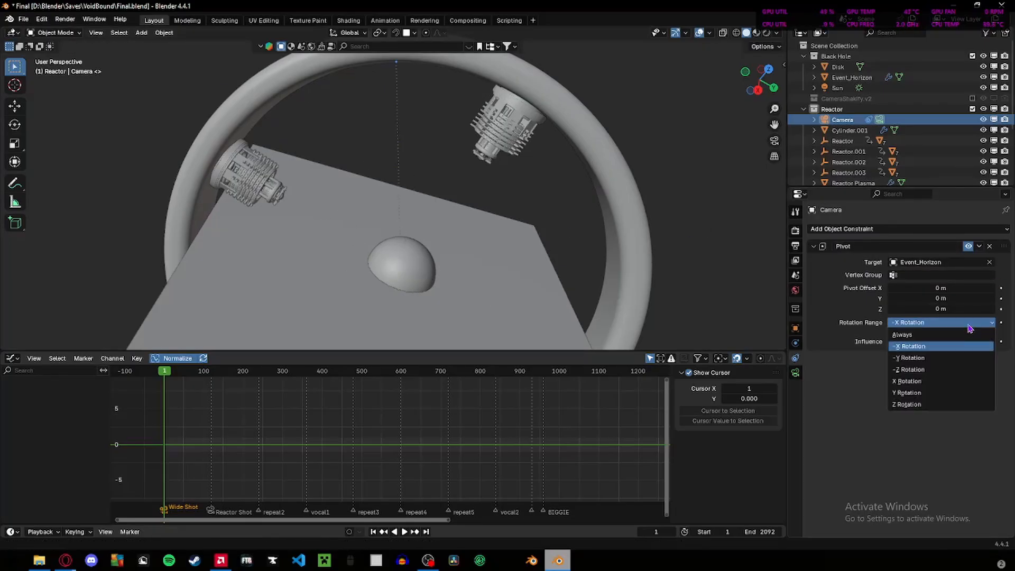
click(969, 328)
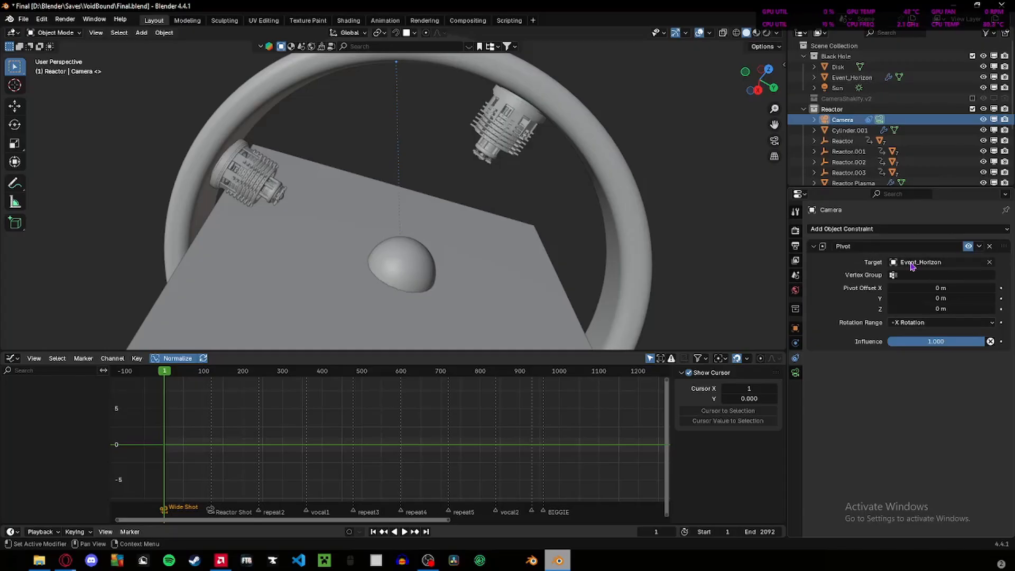
- Move the camera, rotate it 74.4° around Y, then remove the Pivot constraint
key(g)
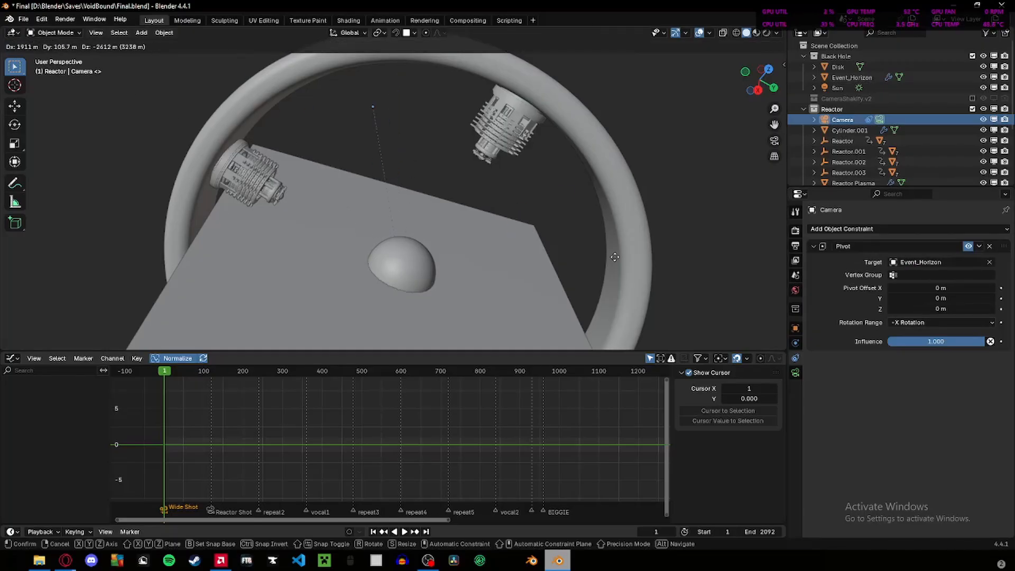
click(615, 257)
key(r)
key(y)
click(368, 139)
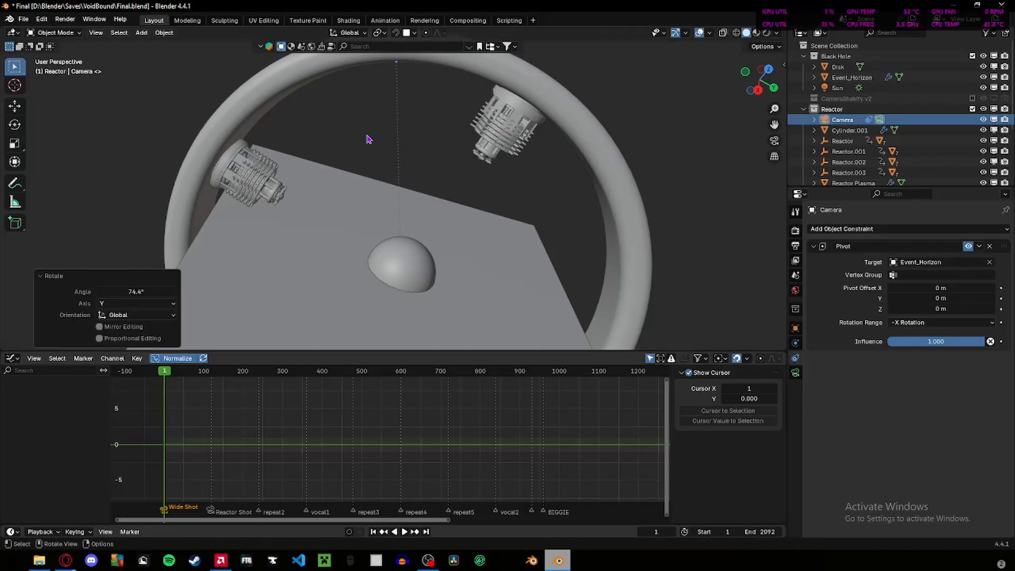
key(ctrl+z)
click(988, 247)
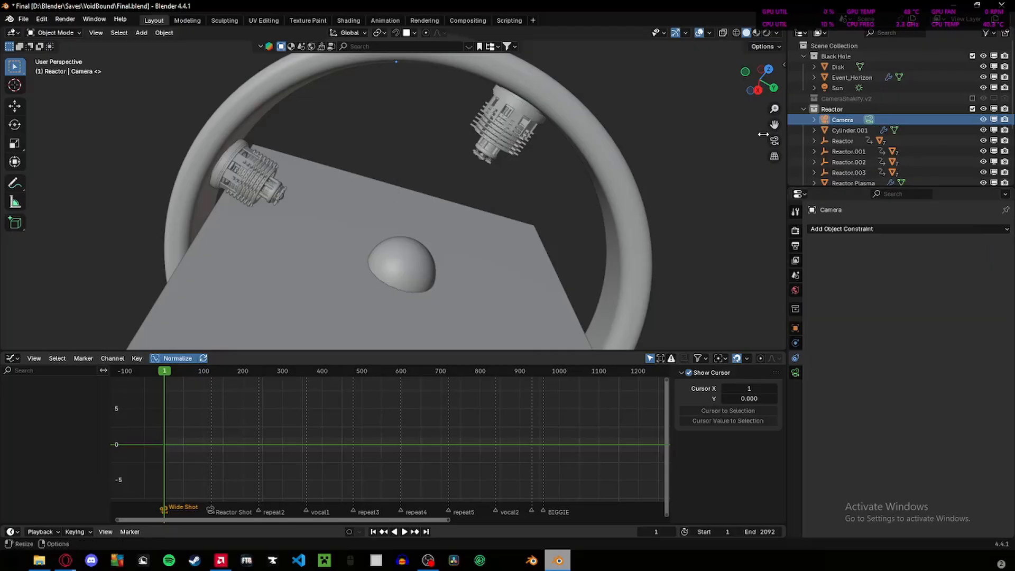
middle_drag(615, 115, 608, 124)
key(x)
click(607, 122)
key(shift+grave)
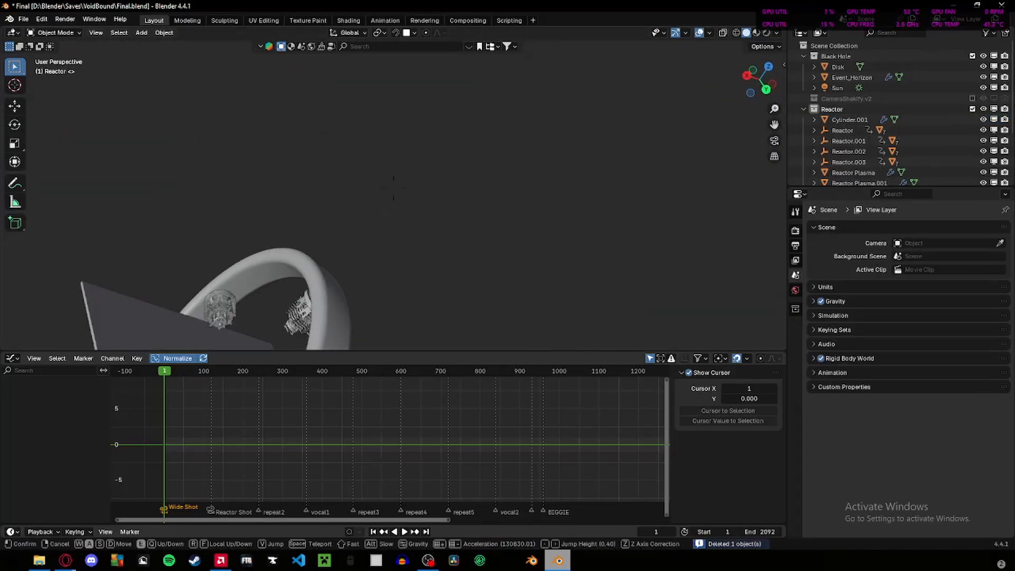
key(Return)
click(755, 92)
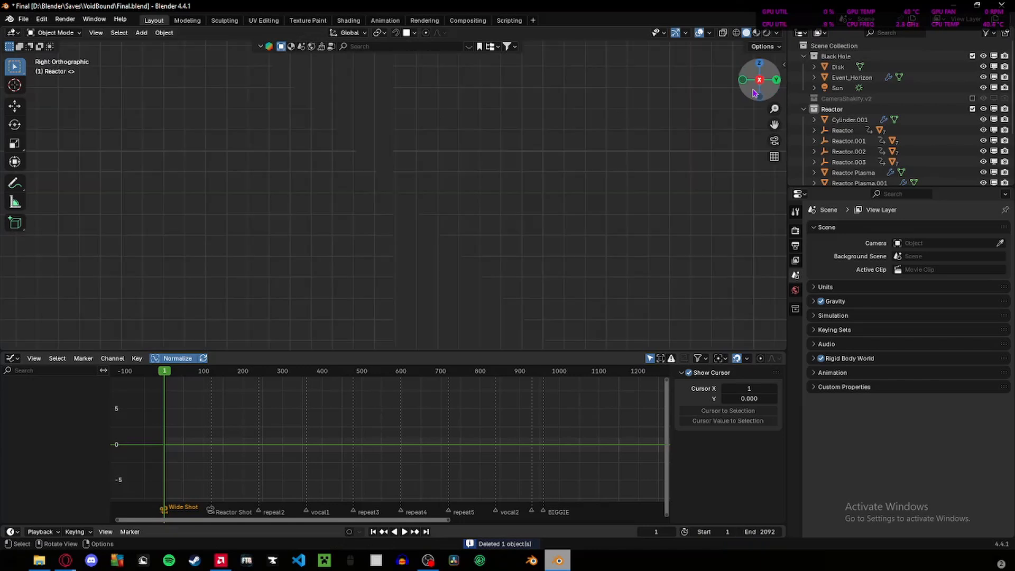
drag(770, 77, 773, 78)
key(a)
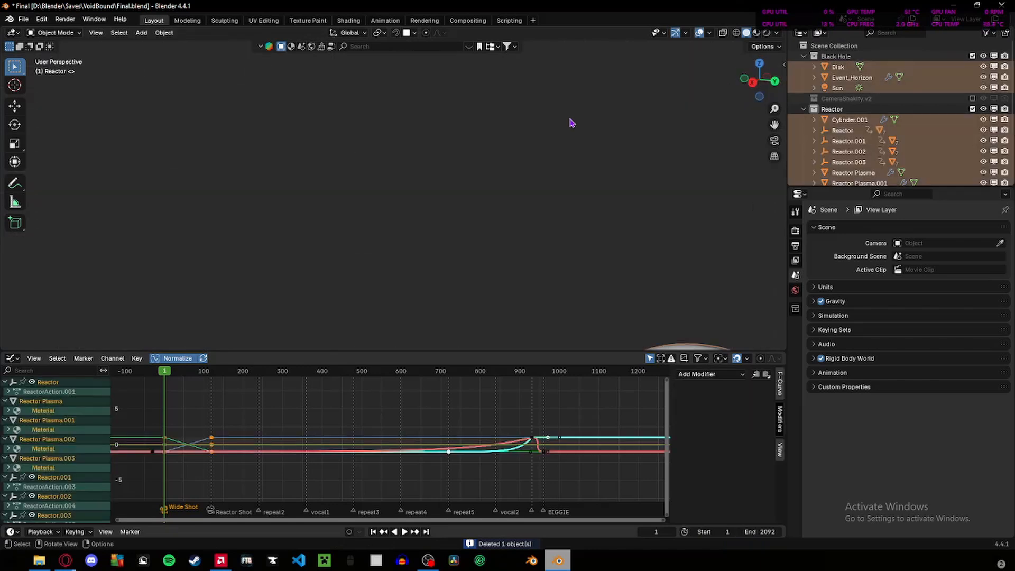
key(grave)
click(598, 149)
click(628, 151)
scroll(630, 150, up, 3)
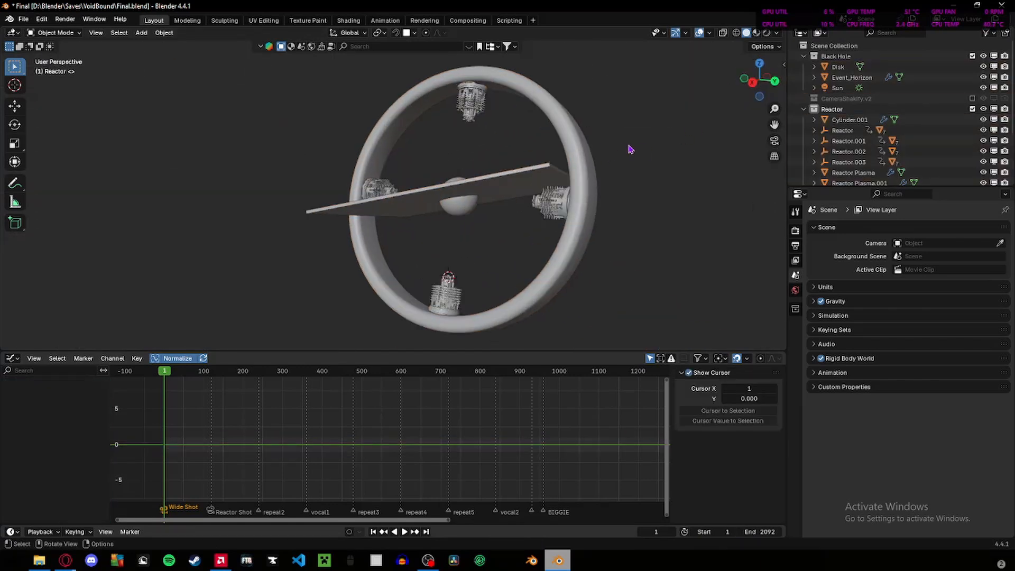
scroll(960, 155, down, 4)
click(830, 176)
scroll(629, 150, up, 4)
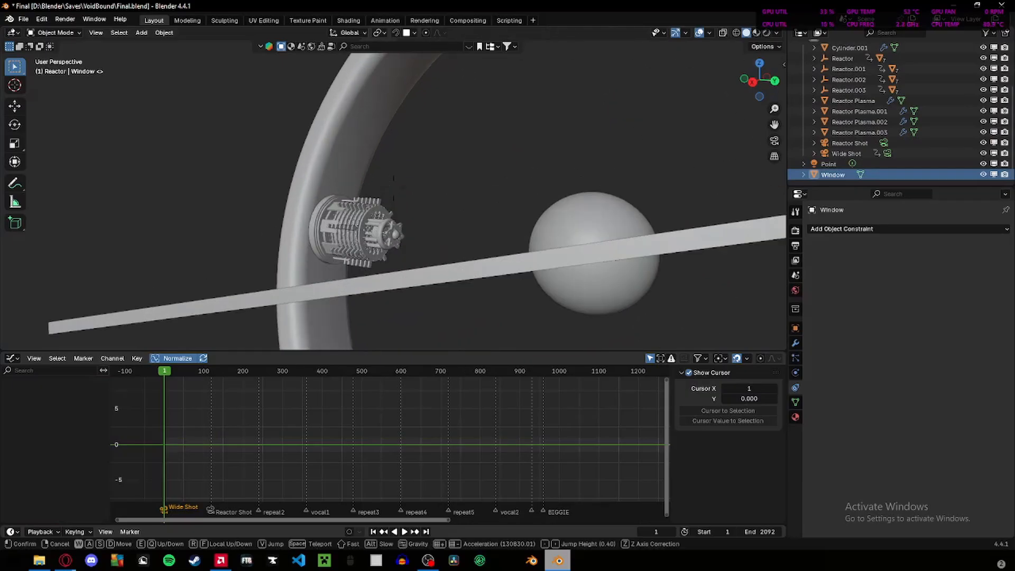
shift+middle_drag(630, 151, 414, 24)
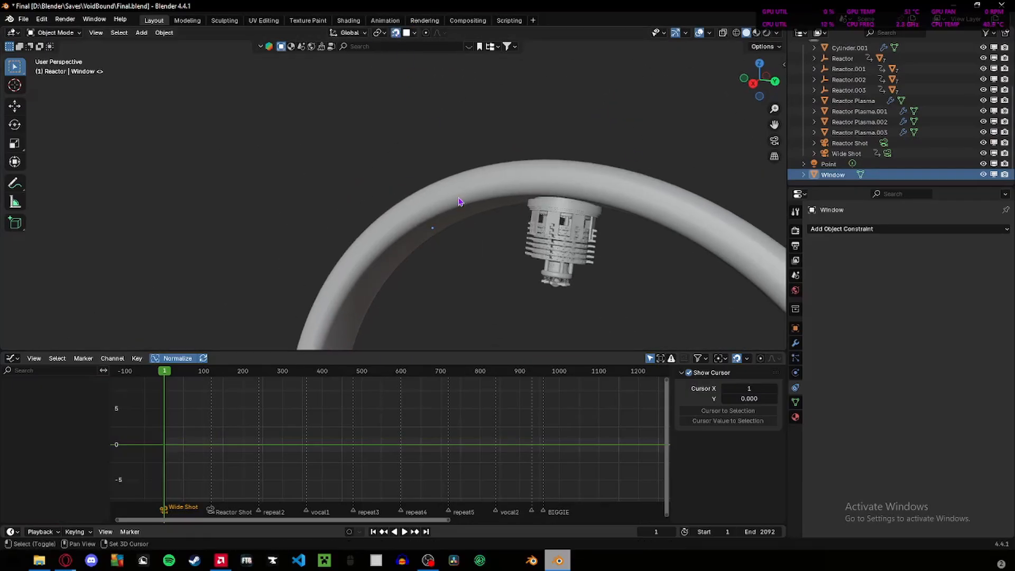
middle_drag(458, 201, 461, 204)
key(shift+grave)
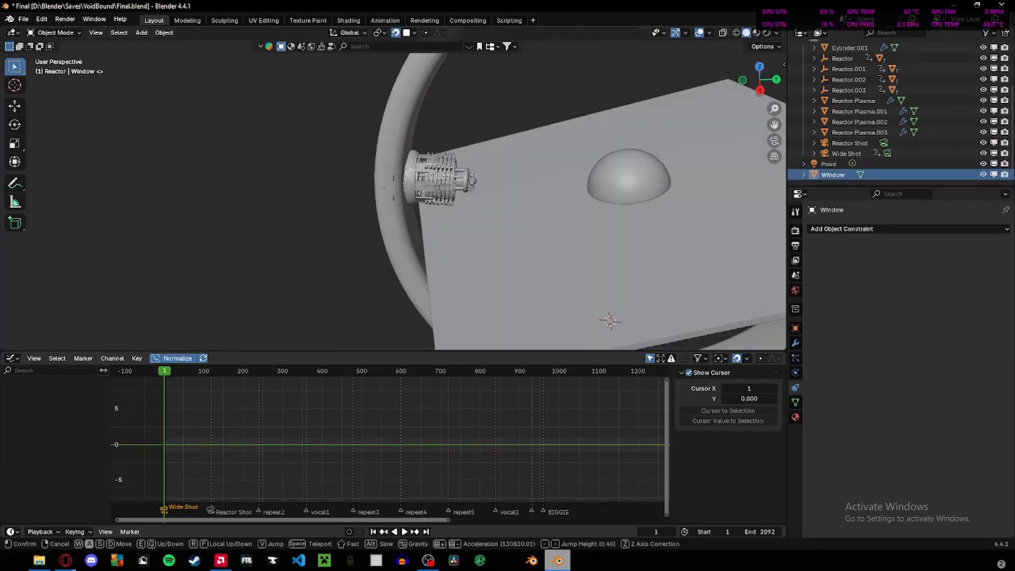
click(378, 172)
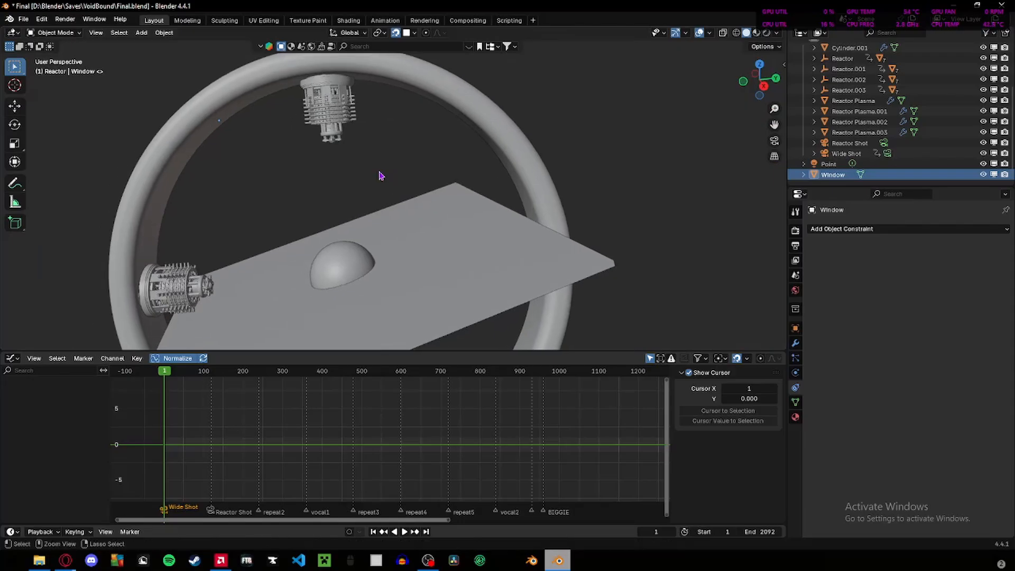
- Restore the constraint-free camera, look through it, and test walking it toward the sphere
key(ctrl+z)
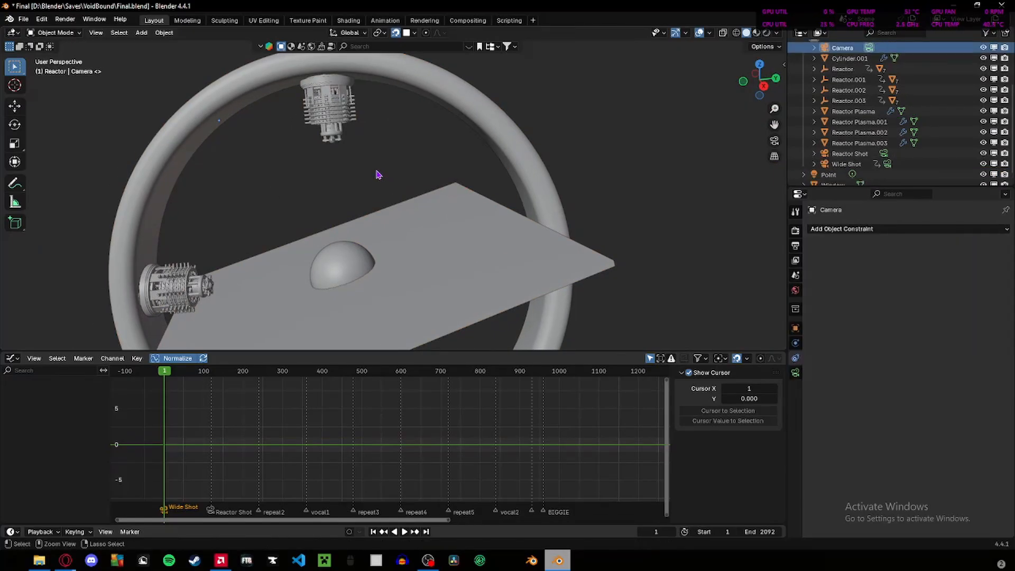
click(774, 141)
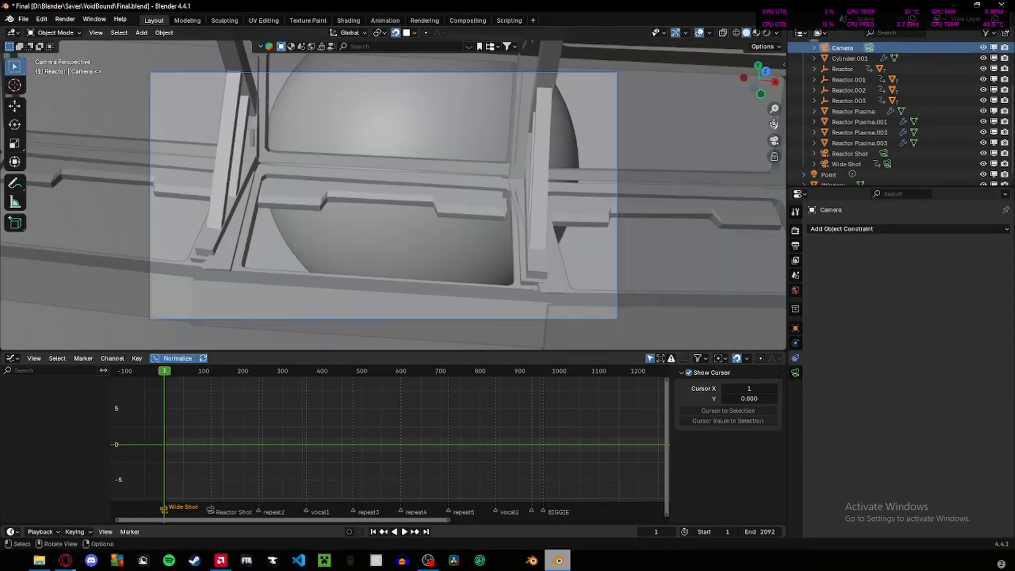
key(shift+grave)
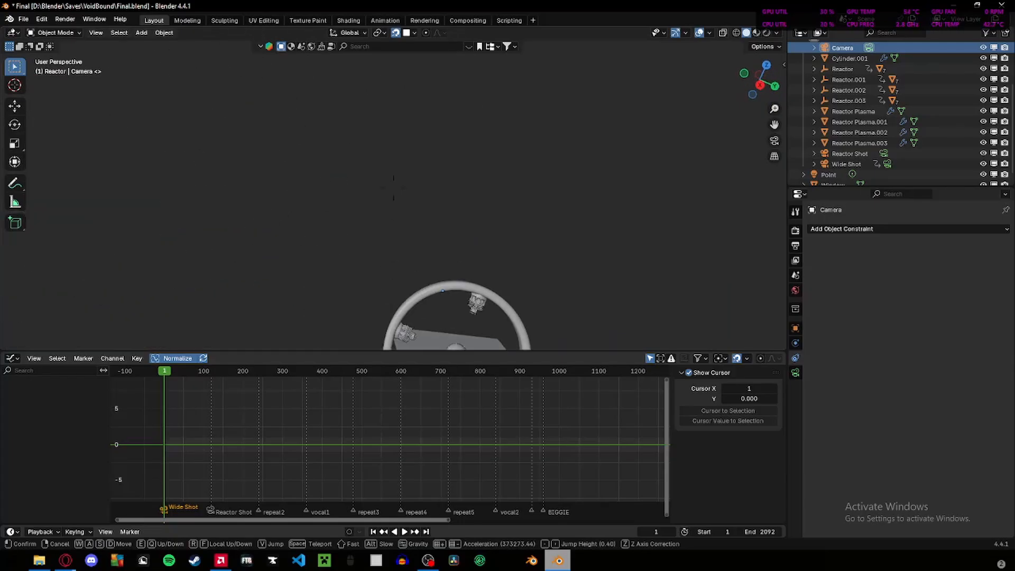
click(482, 165)
click(776, 142)
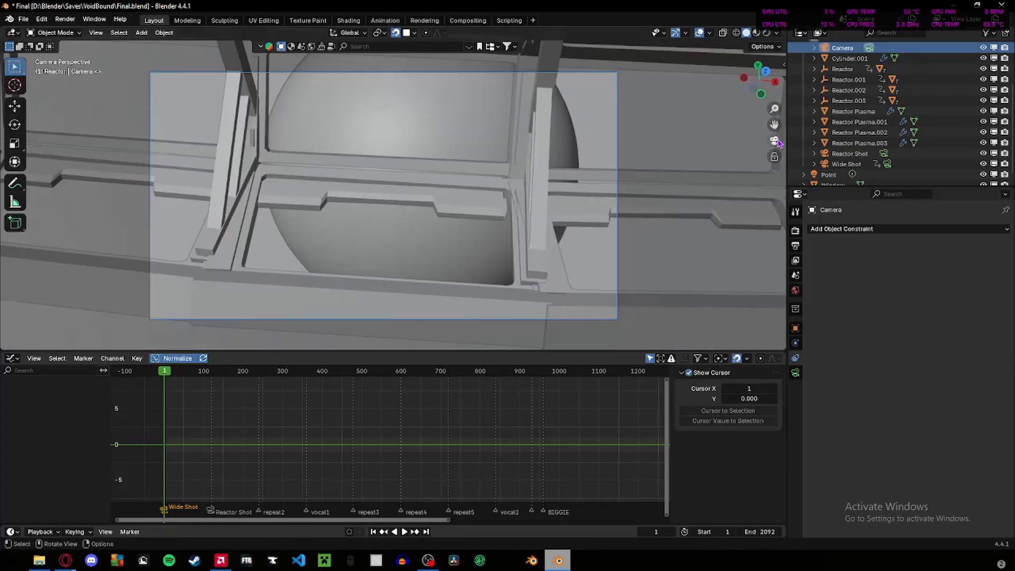
key(shift+grave)
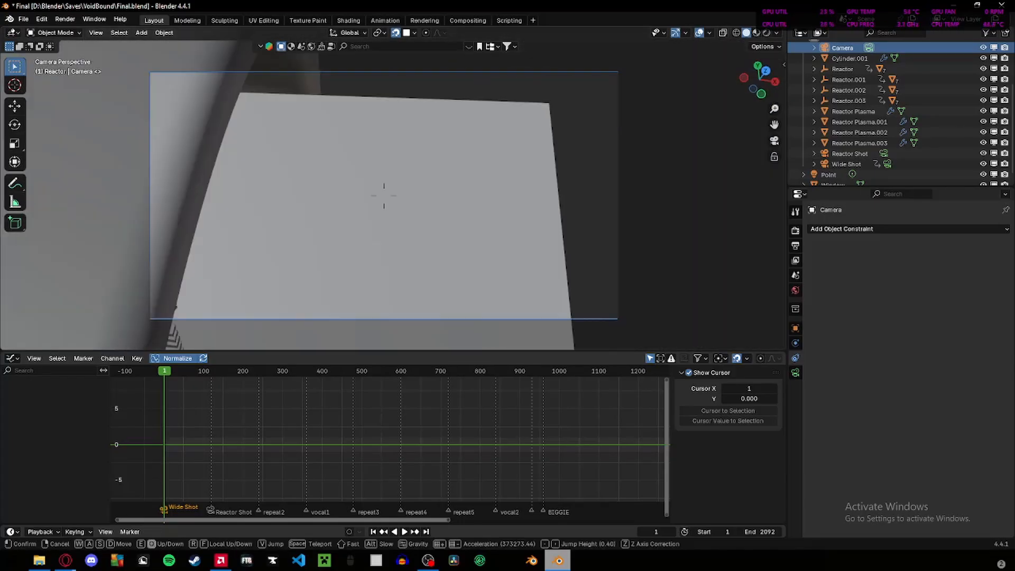
right_click(559, 157)
key(shift+grave)
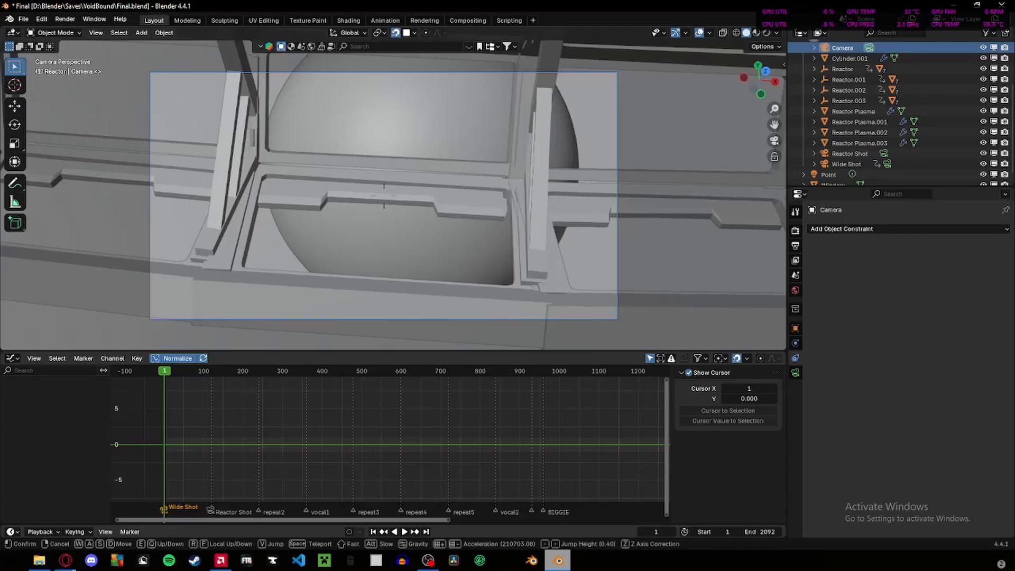
key(w)
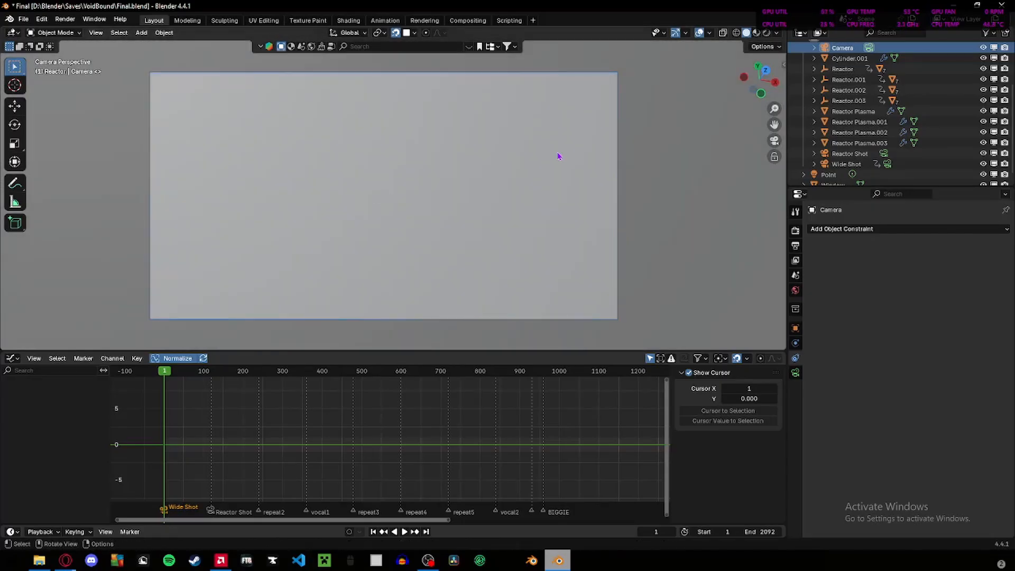
right_click(559, 156)
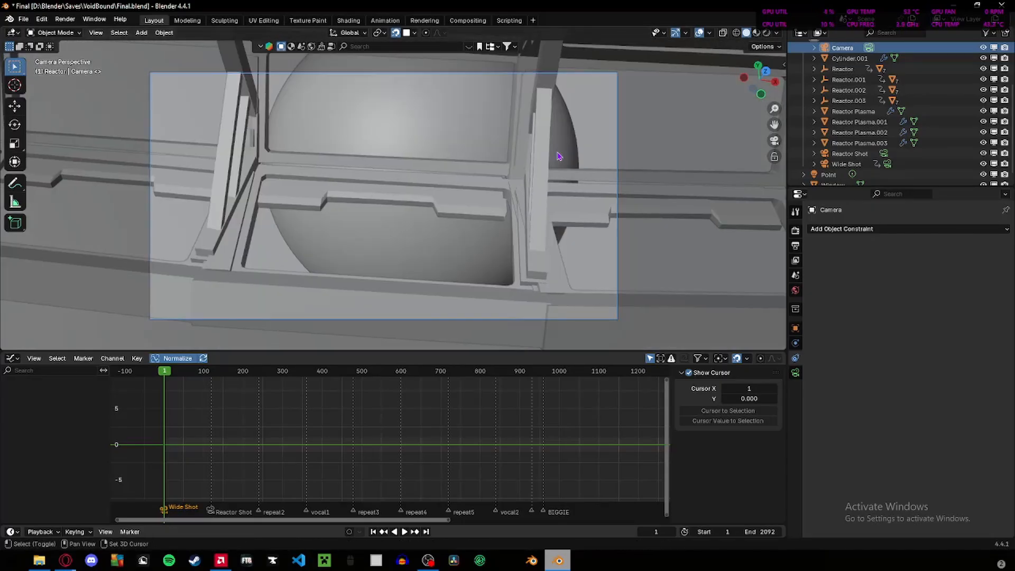
- Walk the camera to frame the sphere through the window railings, then show Rendered shading
key(shift+grave)
key(w)
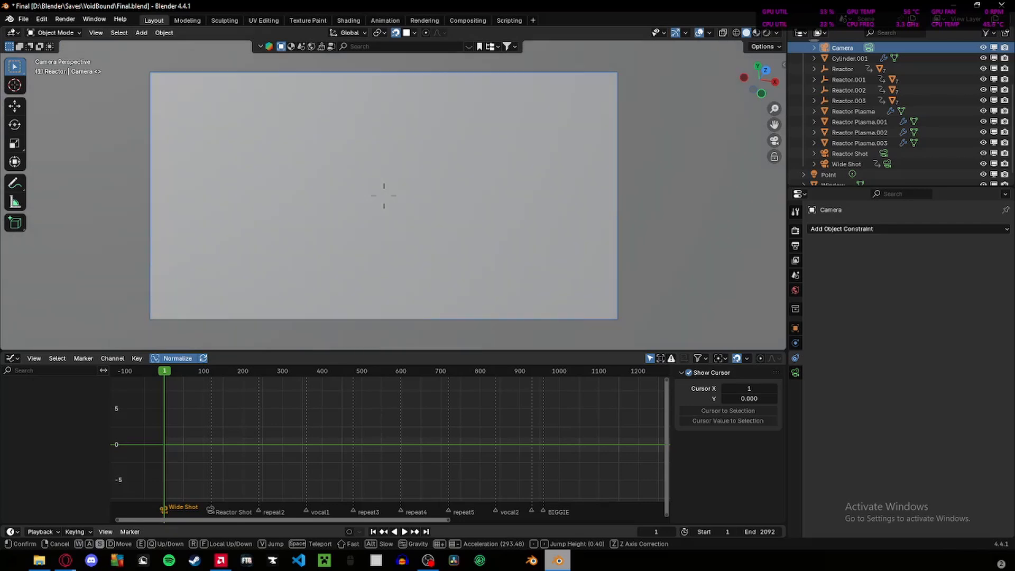
key(s)
scroll(384, 196, down, 6)
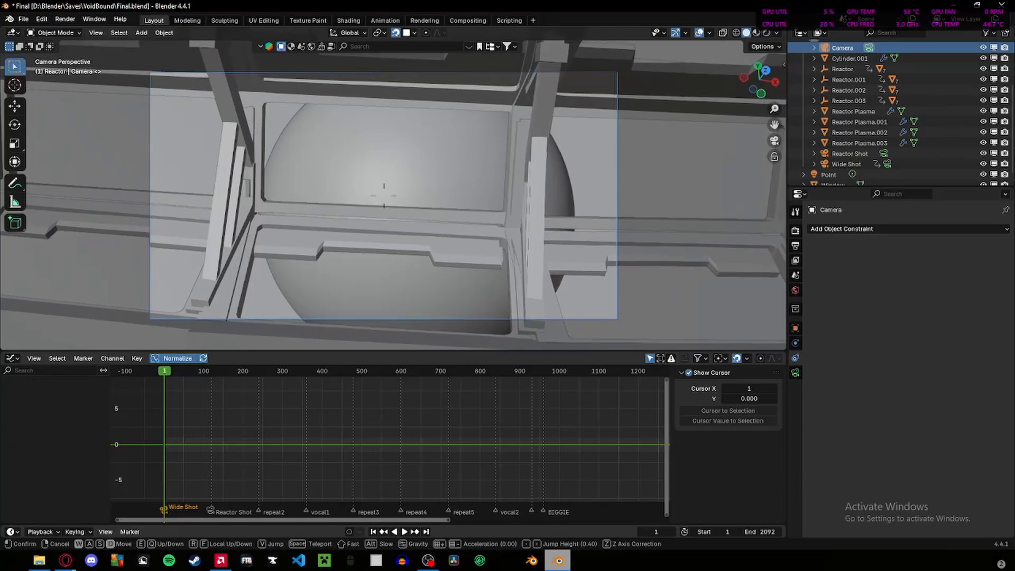
key(w)
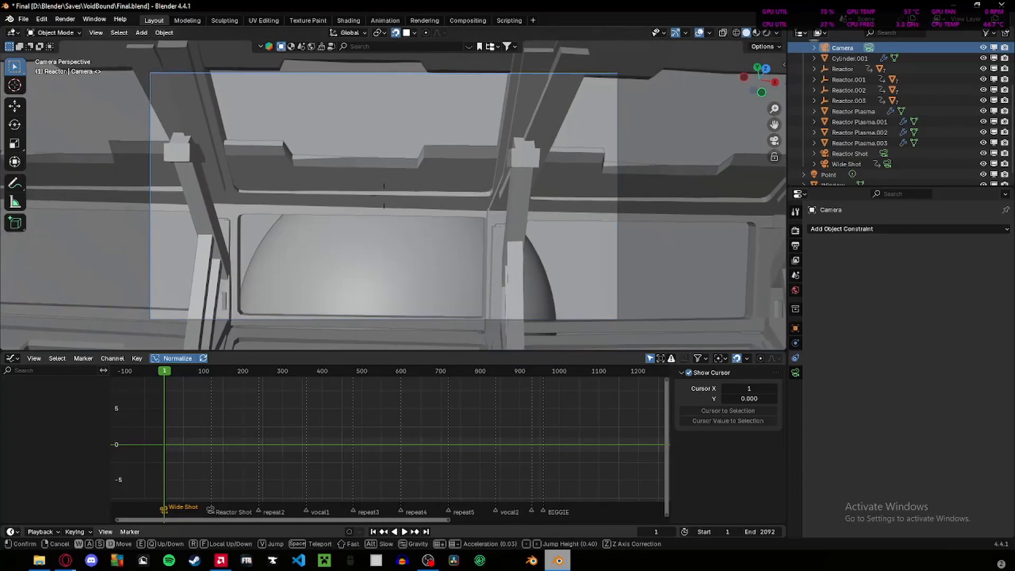
key(w)
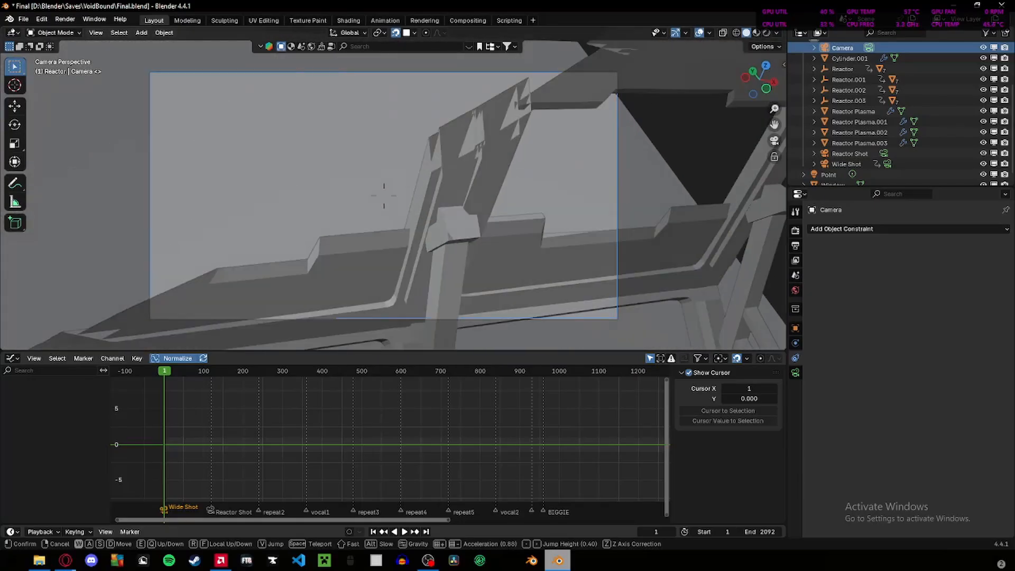
key(s)
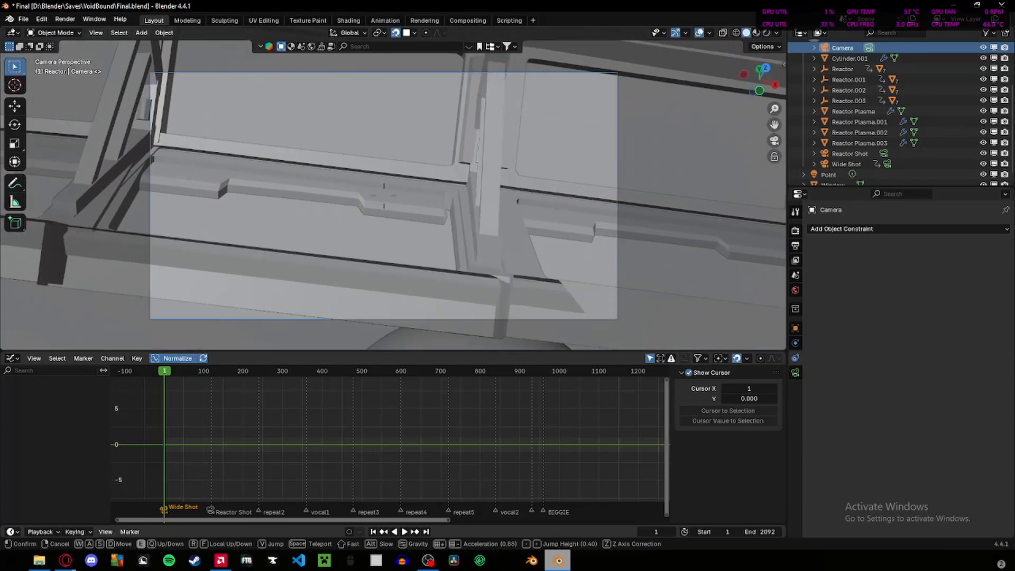
click(559, 156)
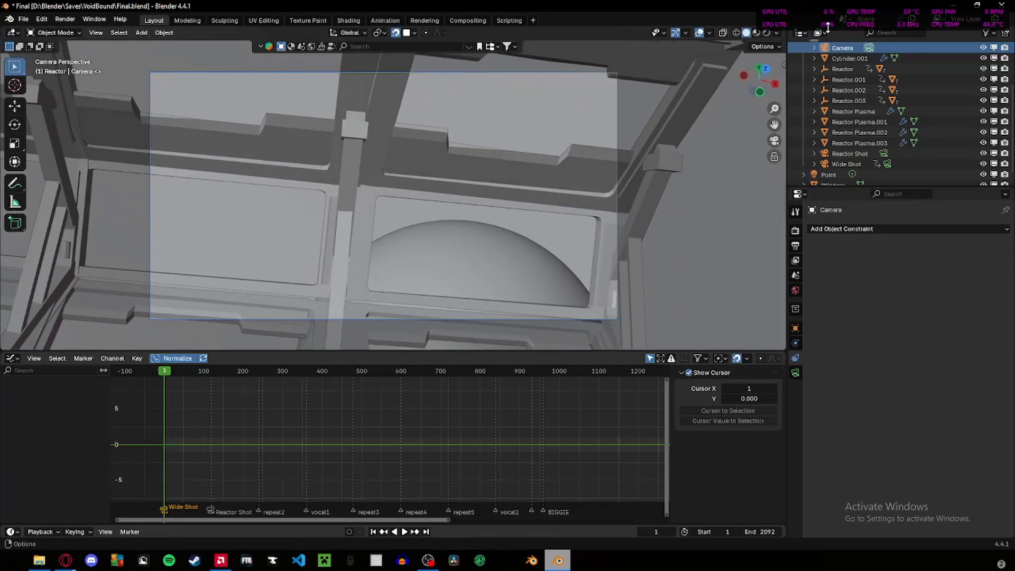
click(767, 34)
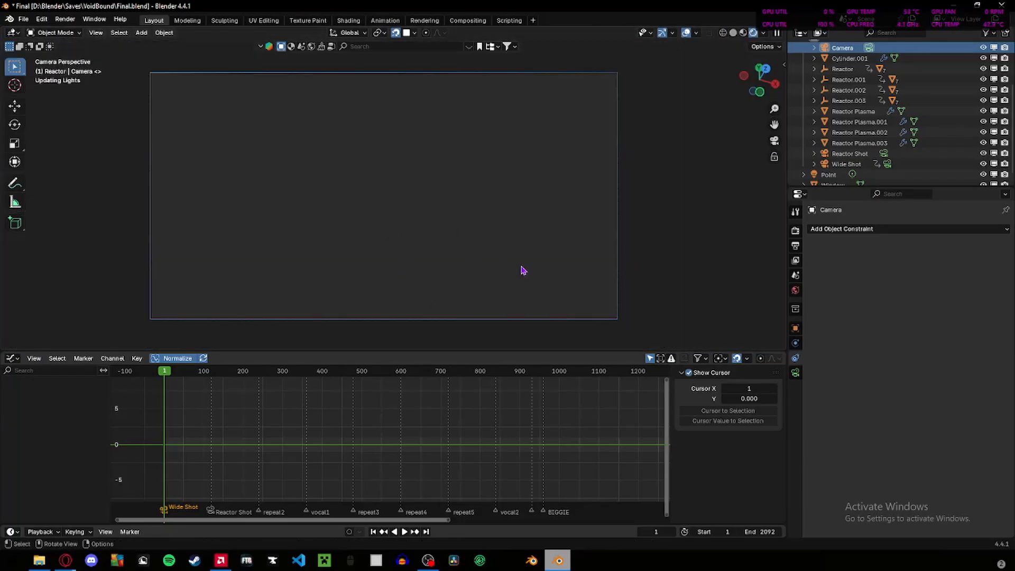
- Tilt the rendered camera view down slightly, then jump the timeline to about frame 244
key(shift+grave)
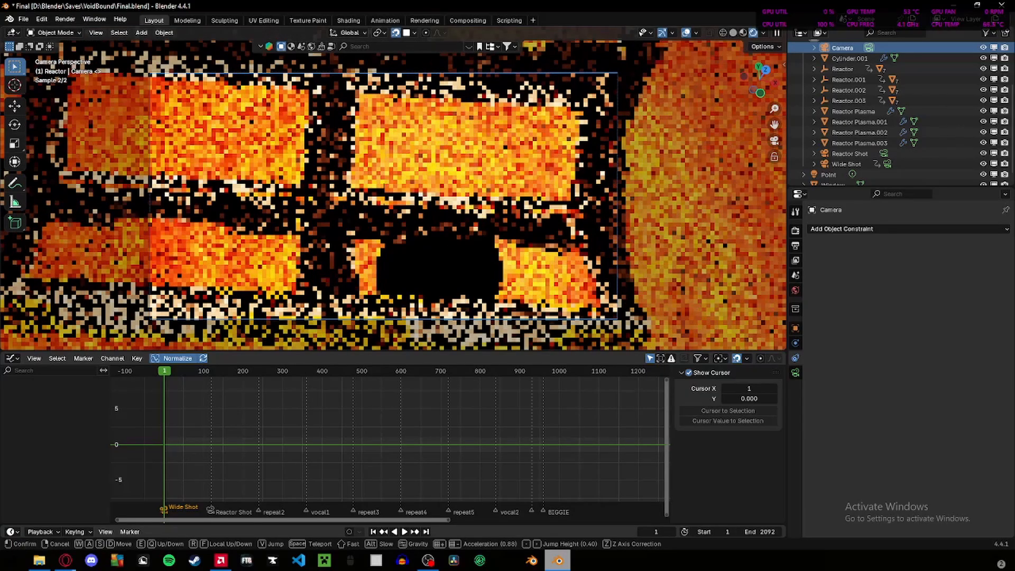
click(505, 267)
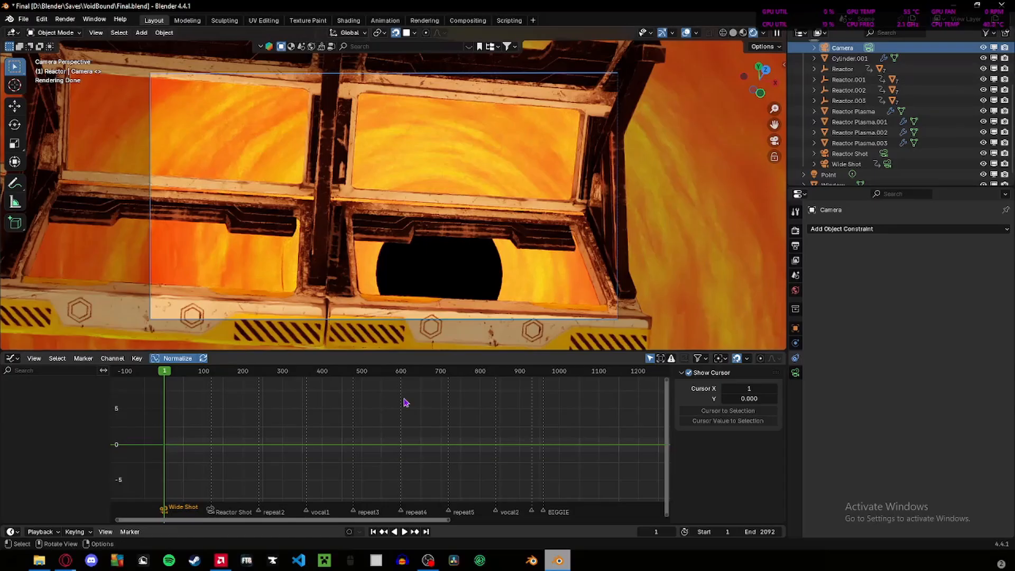
click(261, 376)
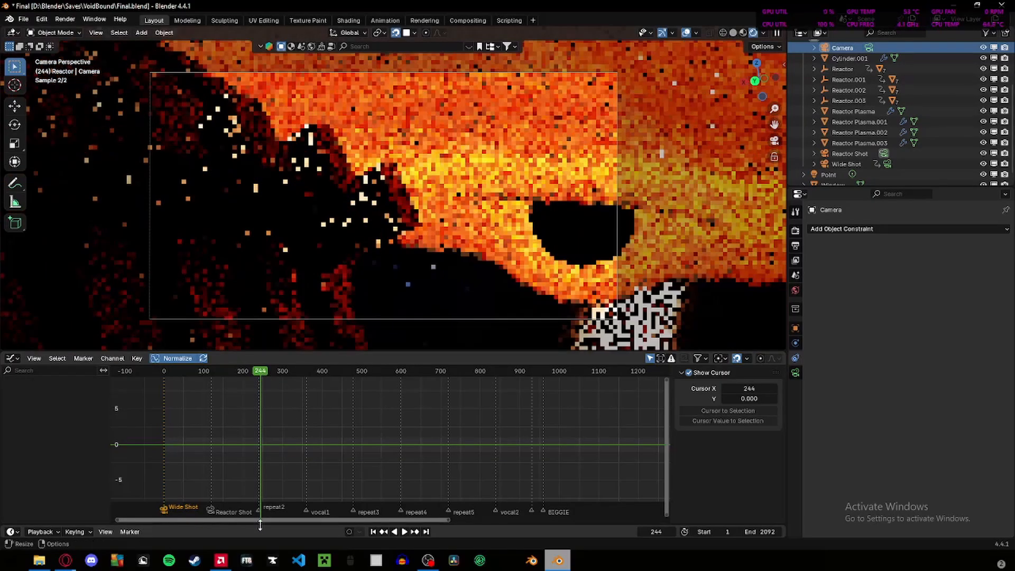
- Settle on frame 240 and delete the repeat2 marker
key(Left)
key(Left)
key(Left)
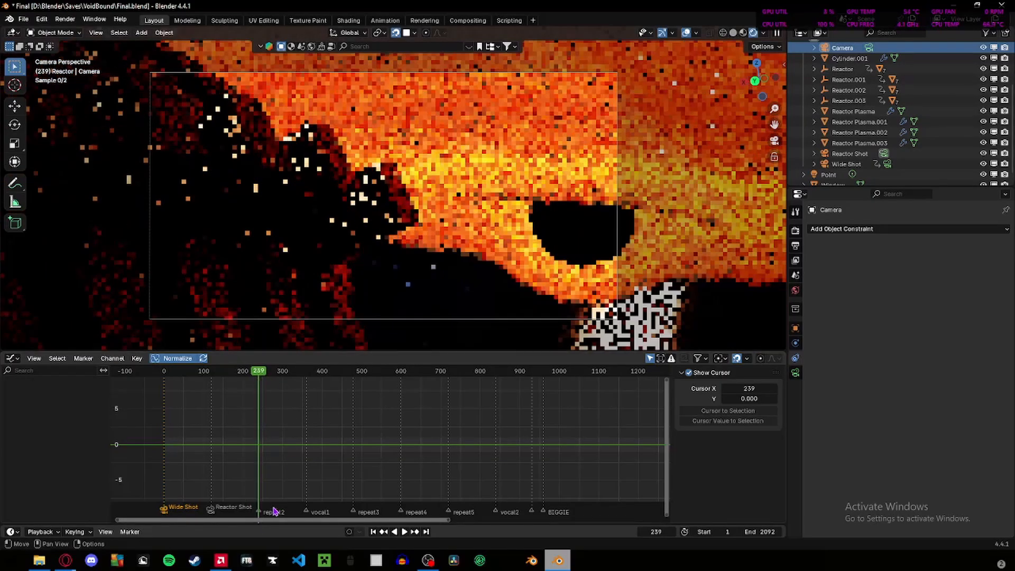
key(Right)
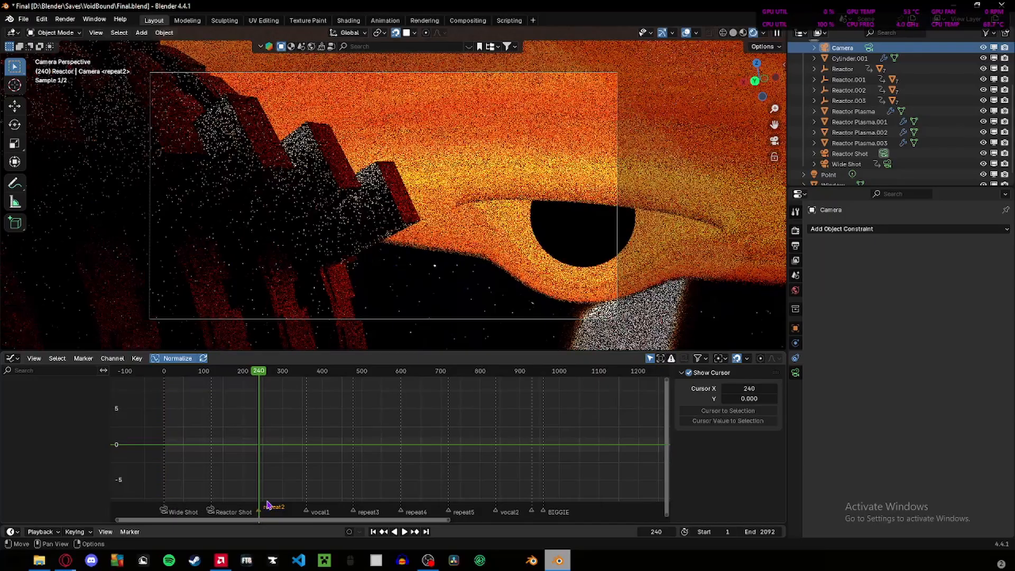
right_click(265, 505)
key(x)
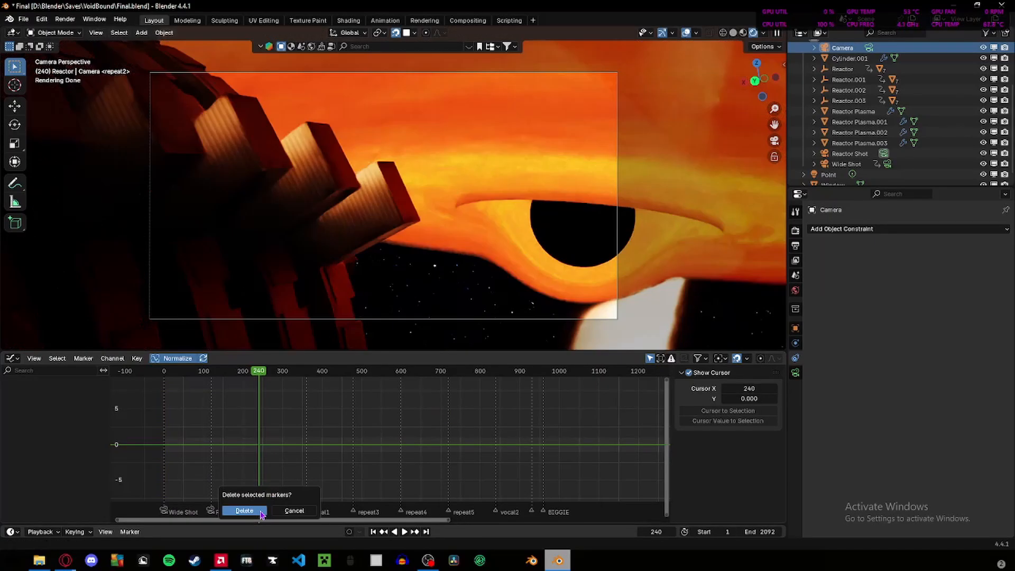
click(267, 528)
- Make Camera the scene camera, bind it at frame 240, then return to Solid shading and frame 1
click(796, 274)
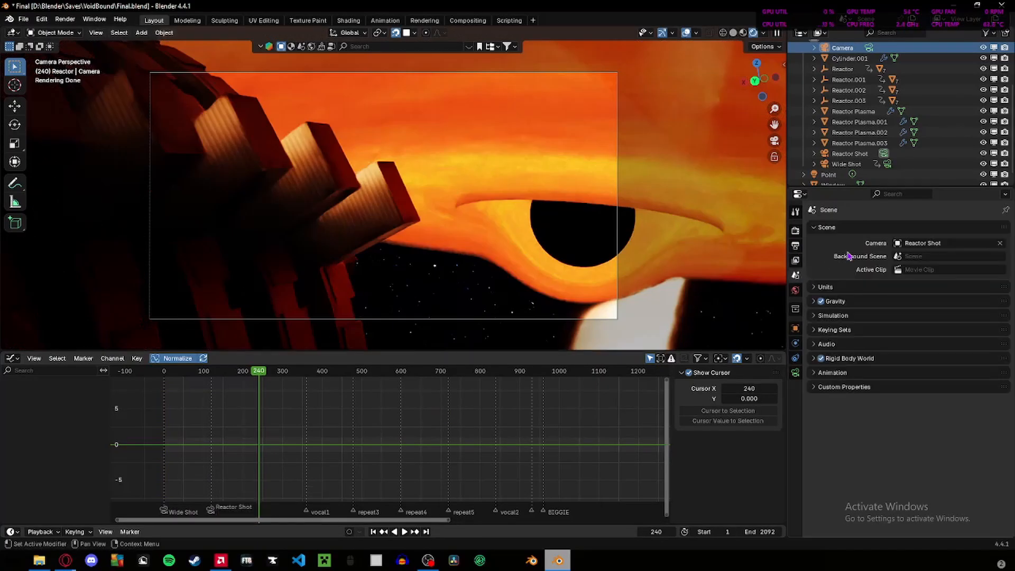
click(925, 246)
click(910, 256)
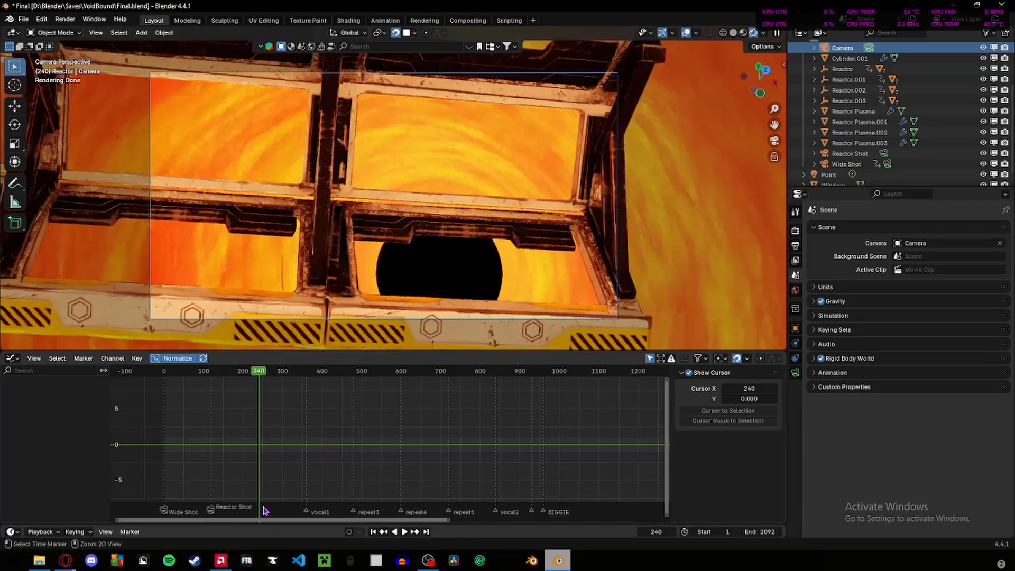
key(ctrl+b)
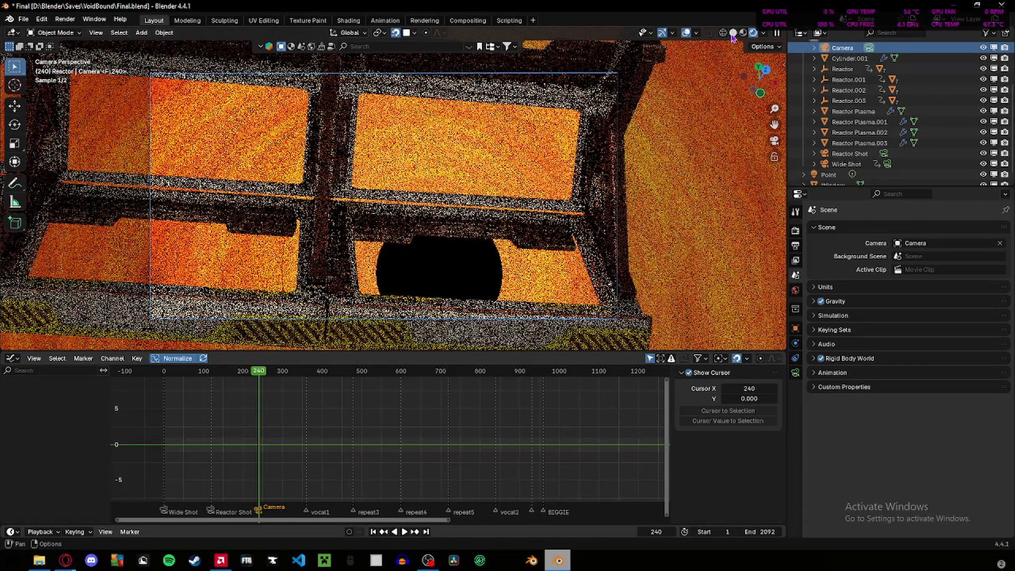
click(733, 33)
key(shift+Left)
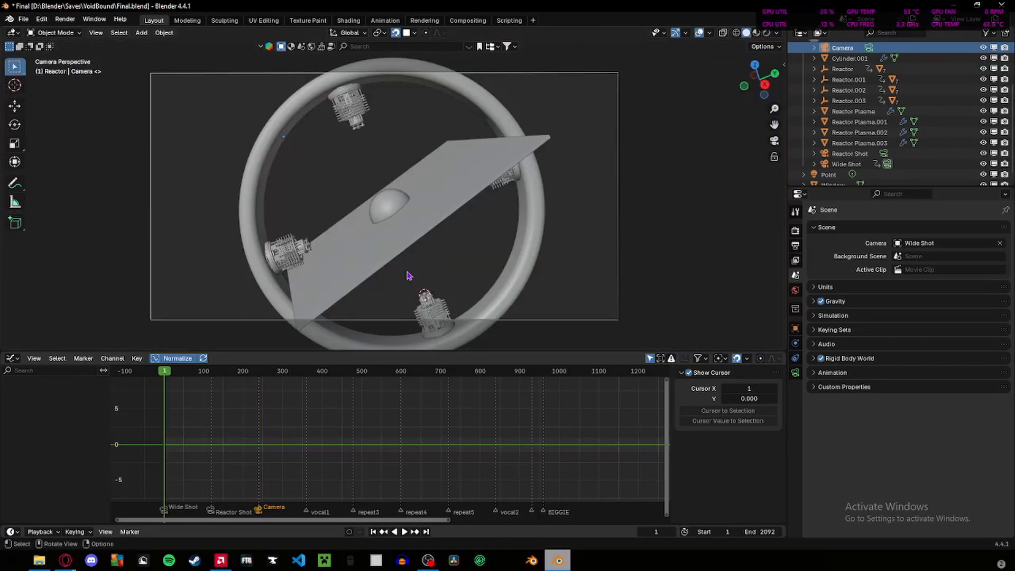
- Play and stop the animation, previewing it in Rendered then Solid shading
key(space)
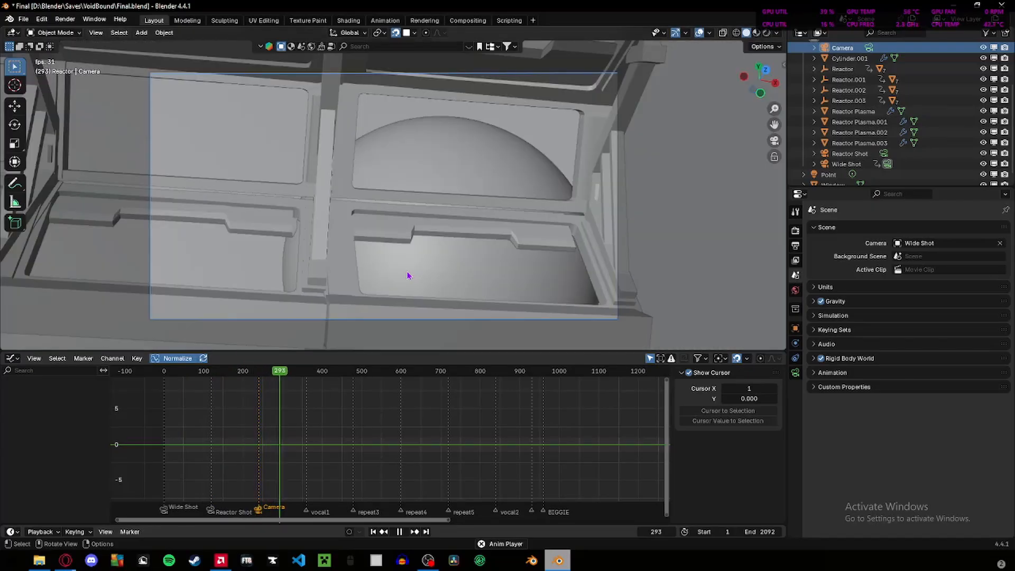
key(space)
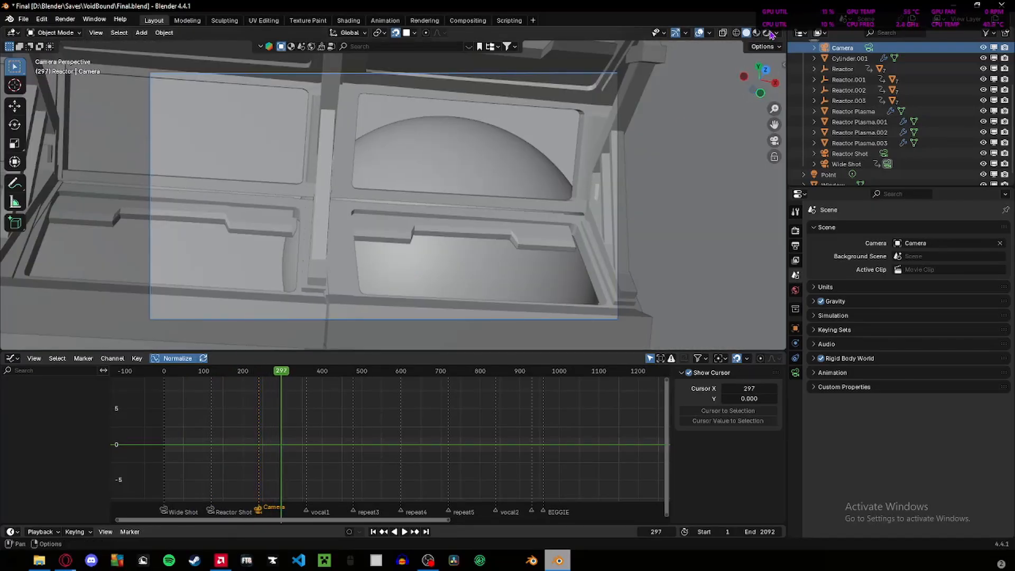
click(766, 33)
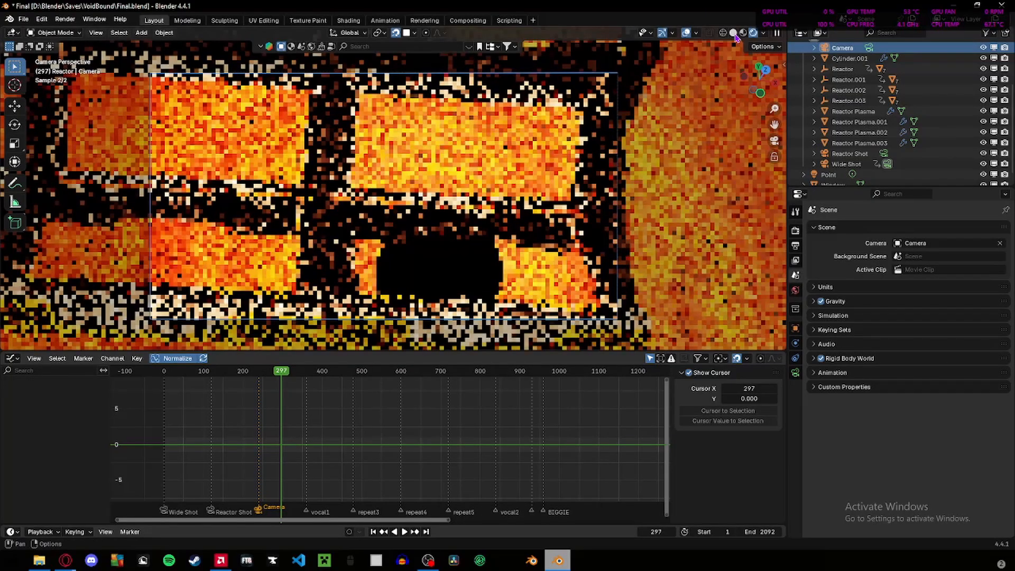
click(734, 33)
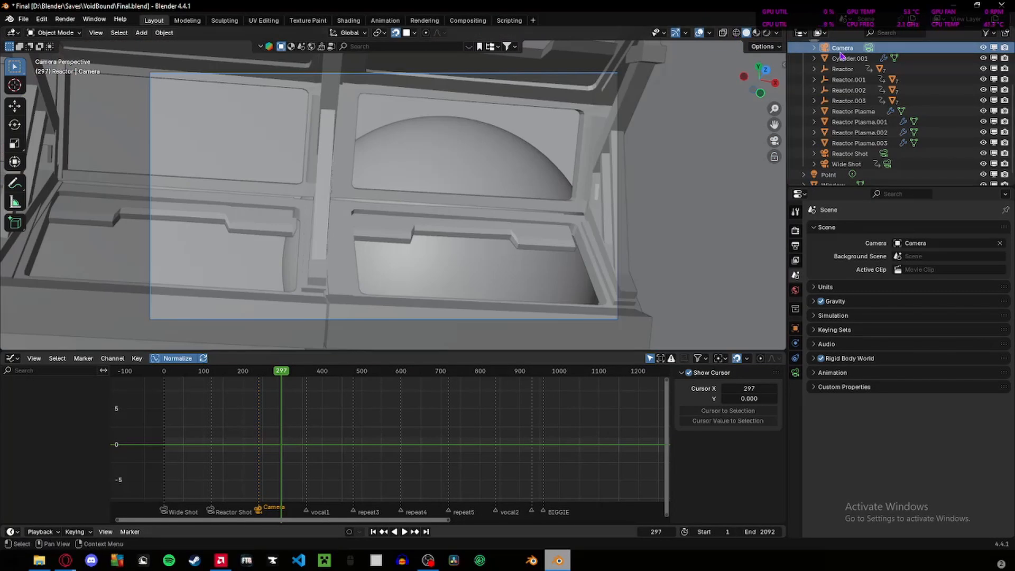
- Raise the window camera 1 m along Z and return to frame 1
key(g)
key(z)
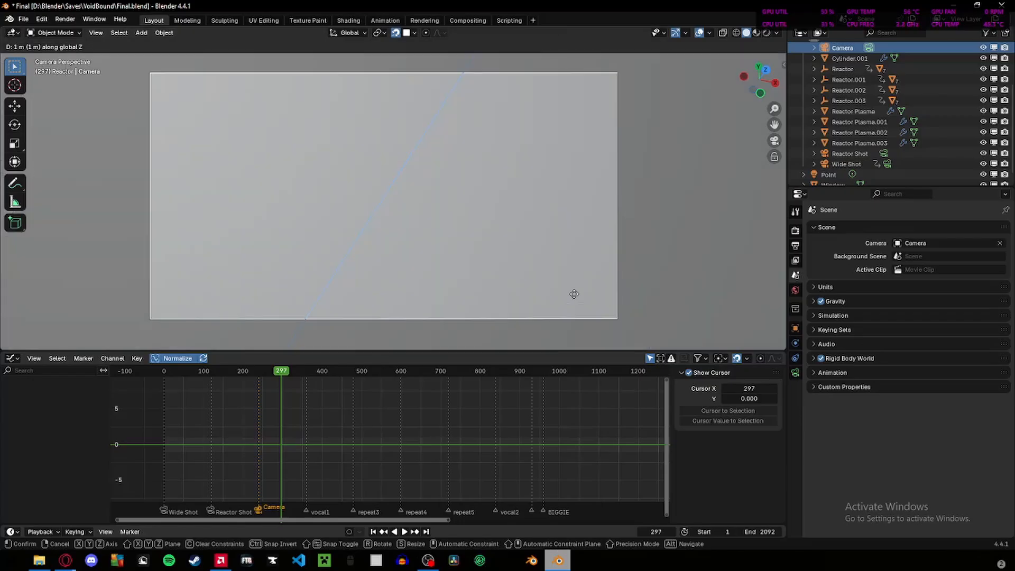
click(574, 294)
key(shift+Left)
- Frame the selected camera and fly back to see it alongside the reactor
key(grave)
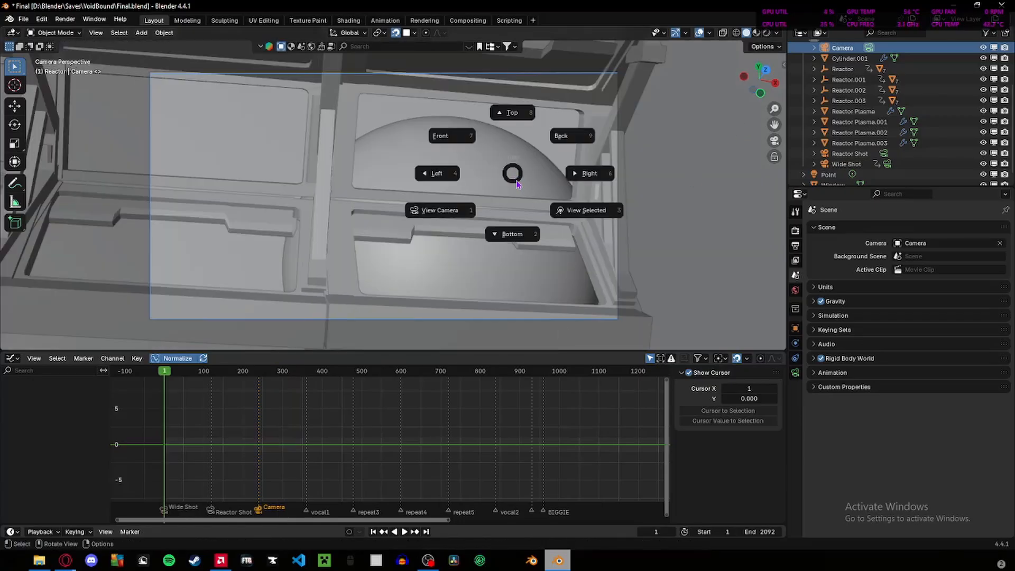
click(559, 218)
drag(760, 81, 659, 81)
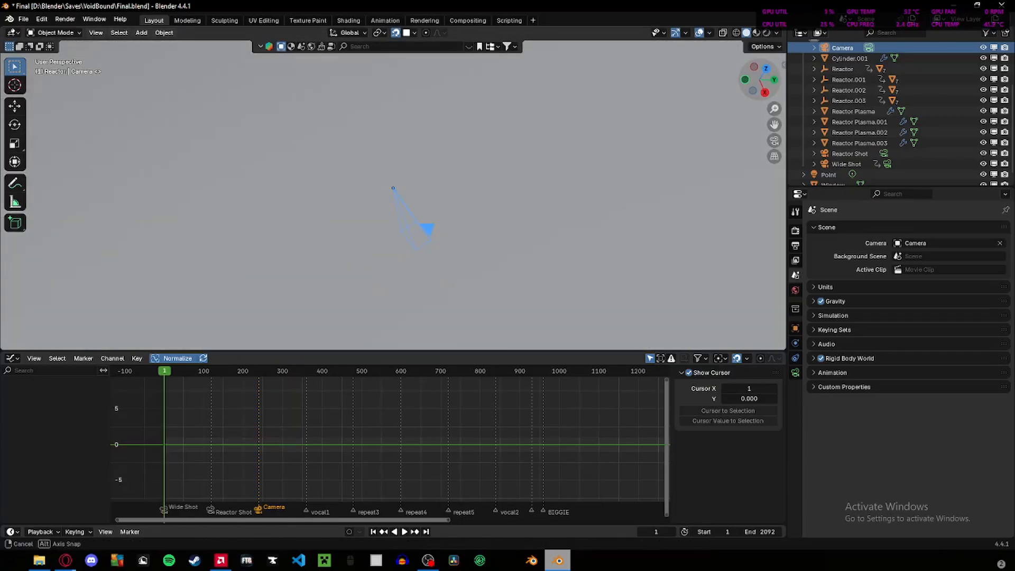
key(shift+grave)
key(s)
scroll(394, 188, up, 5)
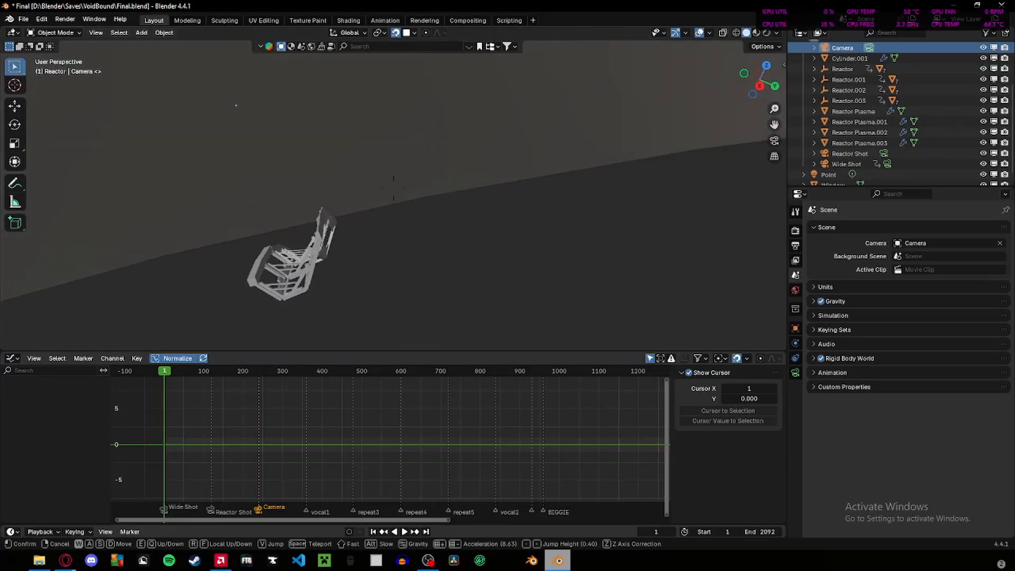
key(w)
key(Return)
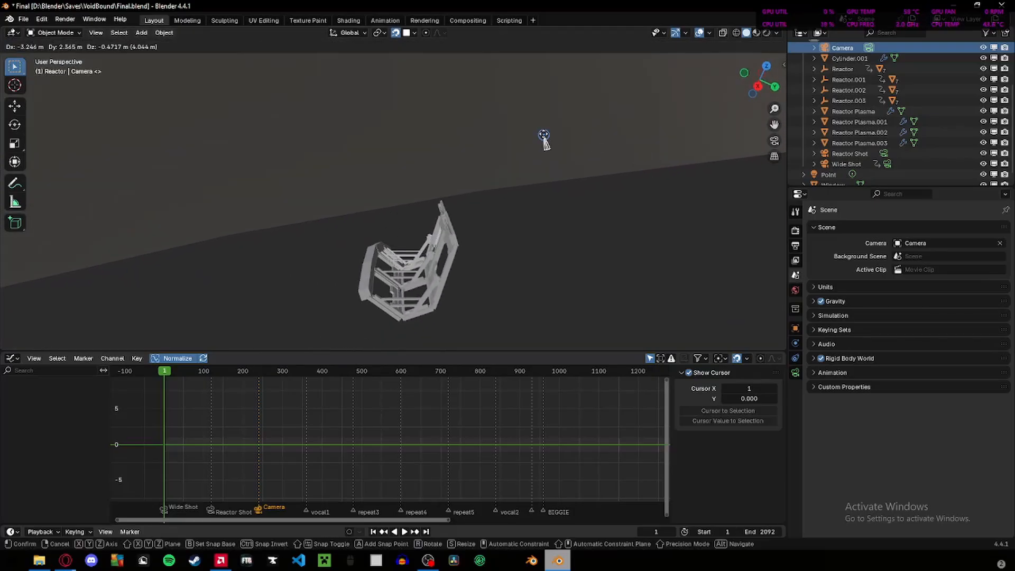
- With snapping turned off, move the camera -0.76 m along its local Z
key(g)
key(z)
key(z)
click(568, 183)
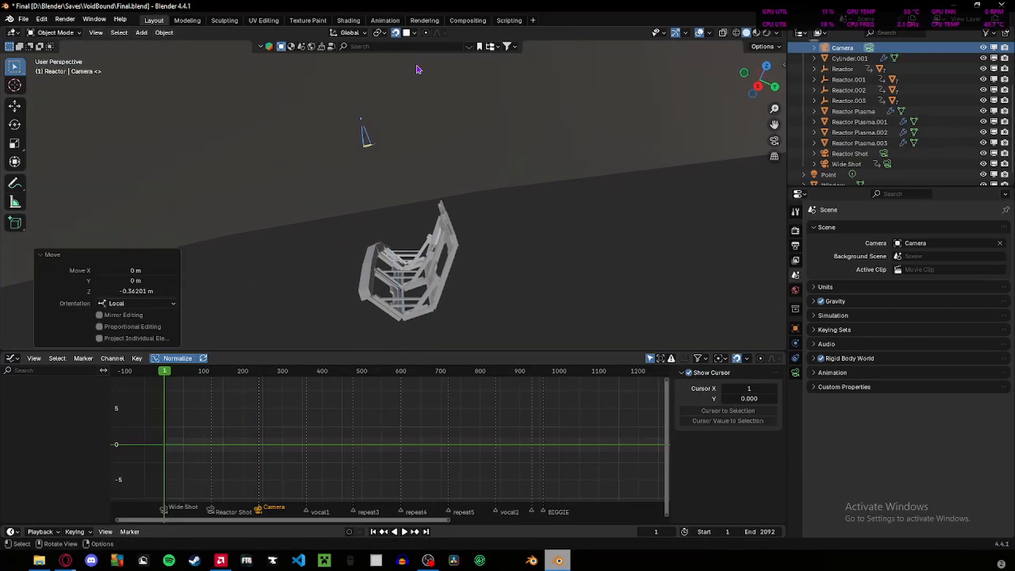
key(ctrl+z)
click(396, 35)
key(g)
key(z)
key(z)
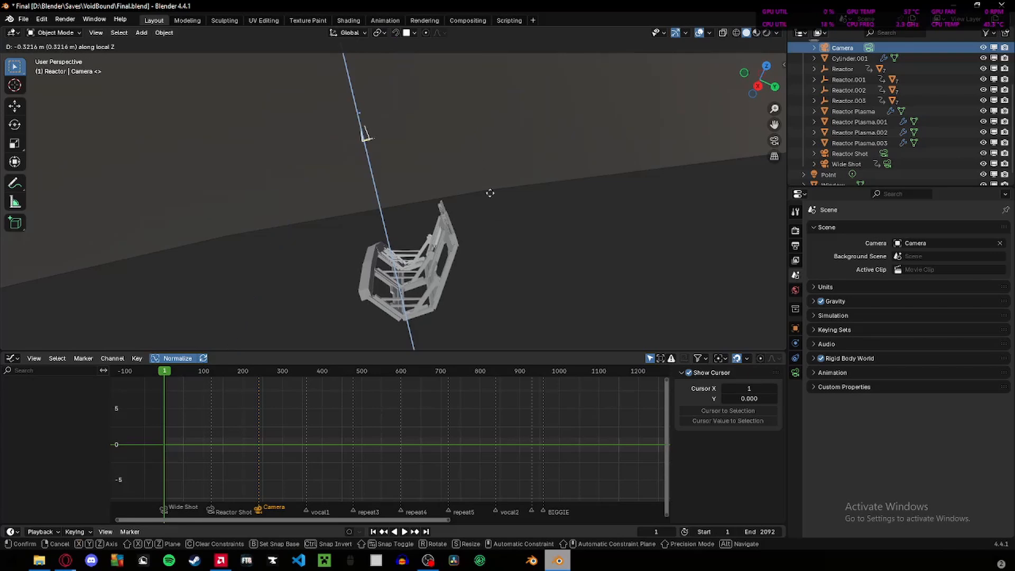
click(505, 245)
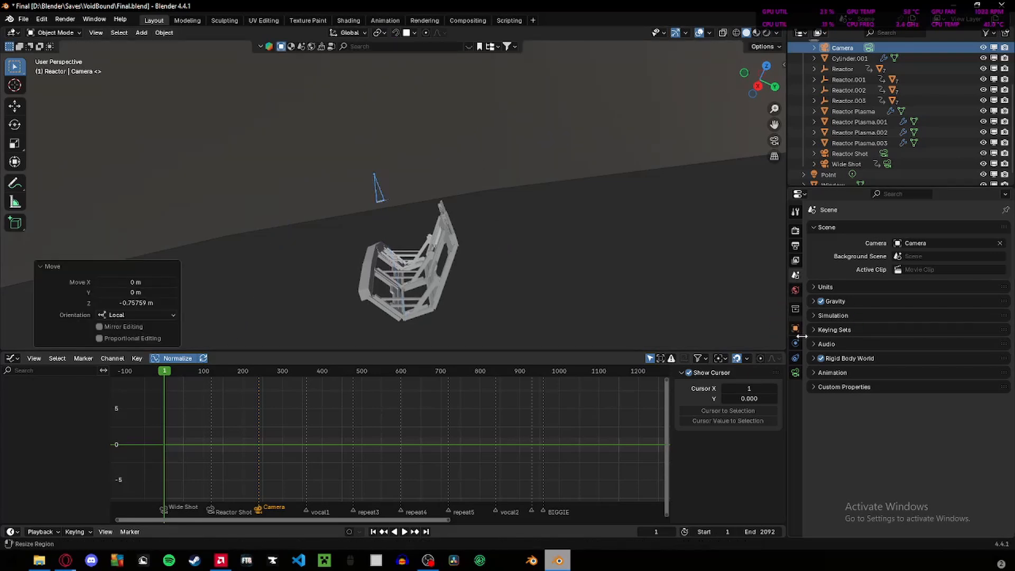
- Set the camera's focal length to 50 mm and look through it again
click(795, 373)
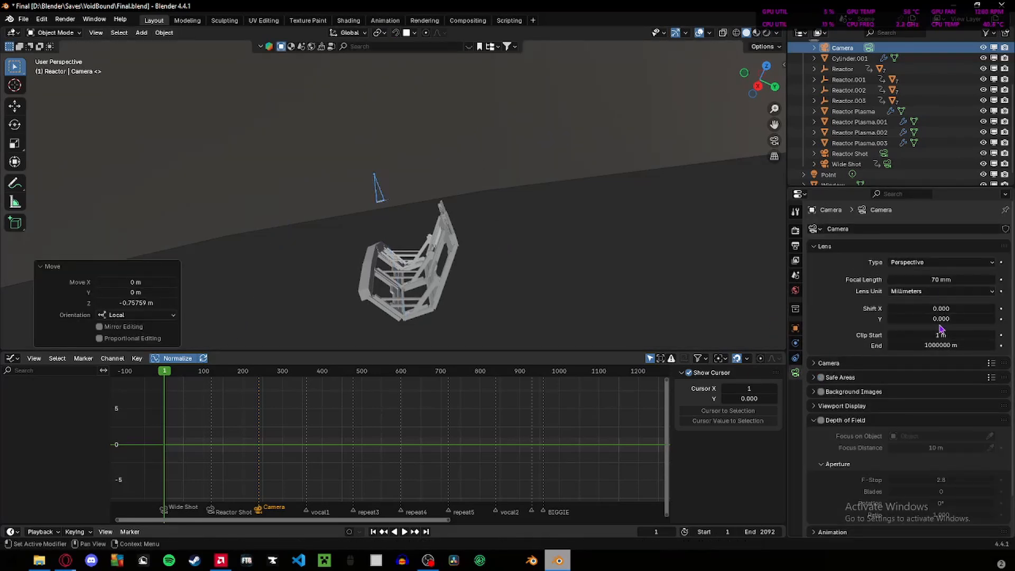
click(938, 280)
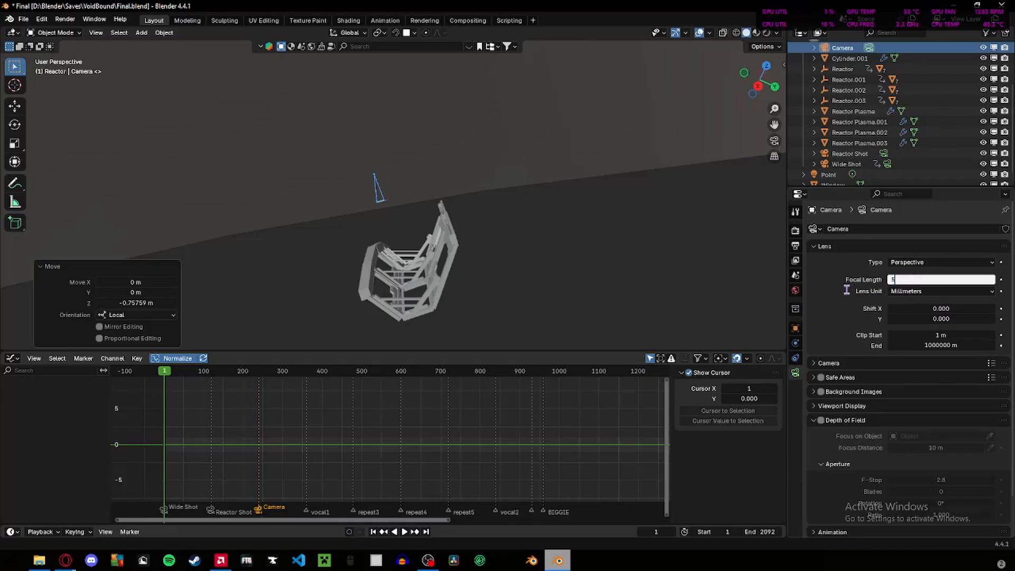
text(50)
key(Return)
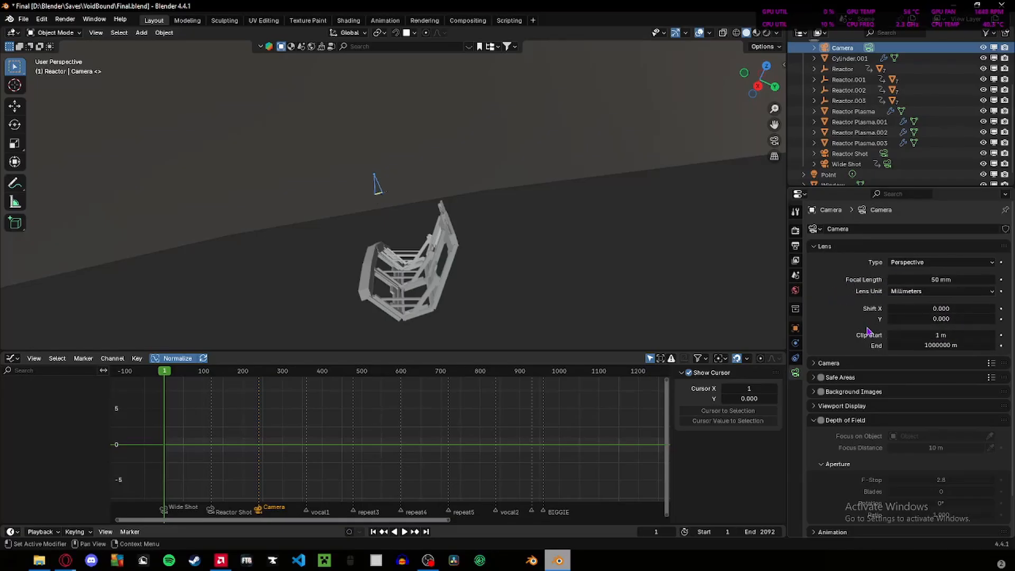
click(774, 141)
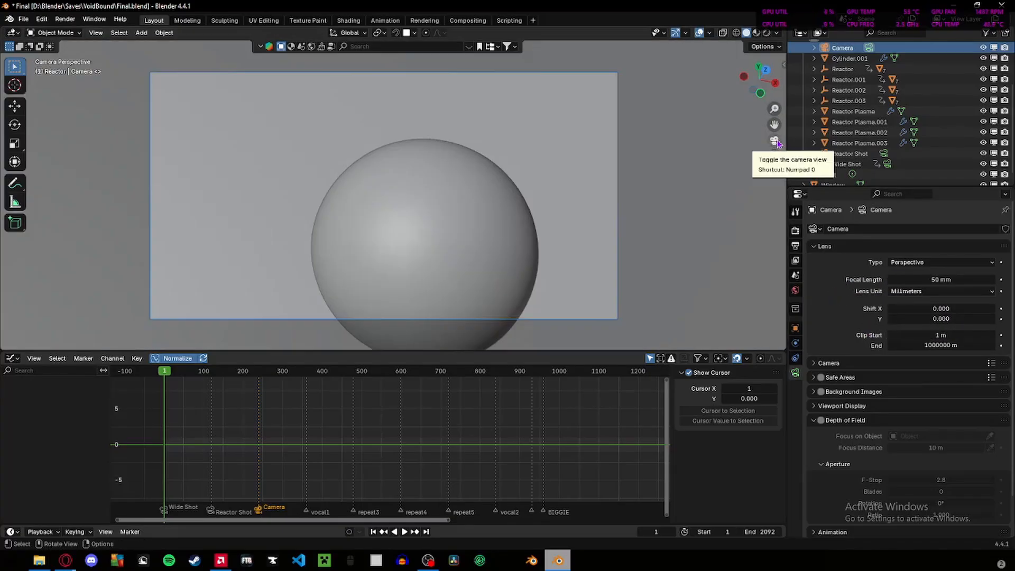
- Lower the near clip distance to 0.6 m and fly the camera toward the window frame
drag(918, 335, 891, 338)
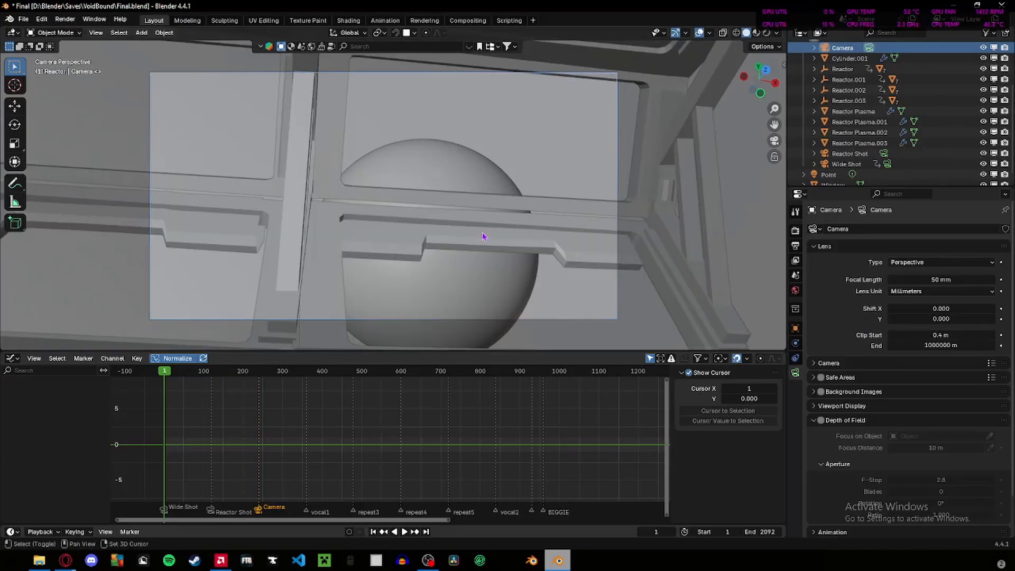
key(shift+grave)
scroll(384, 196, down, 10)
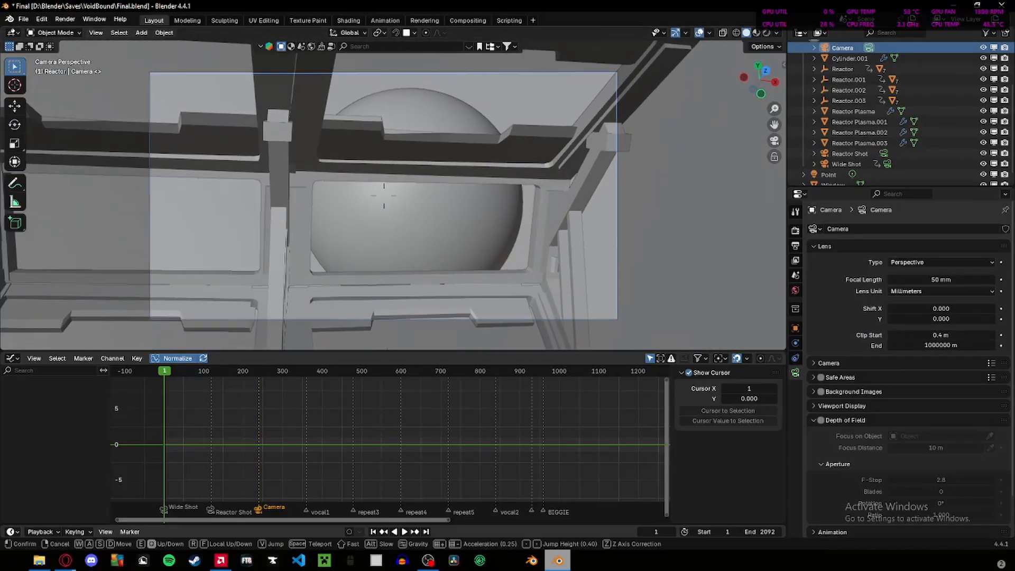
key(e)
key(e)
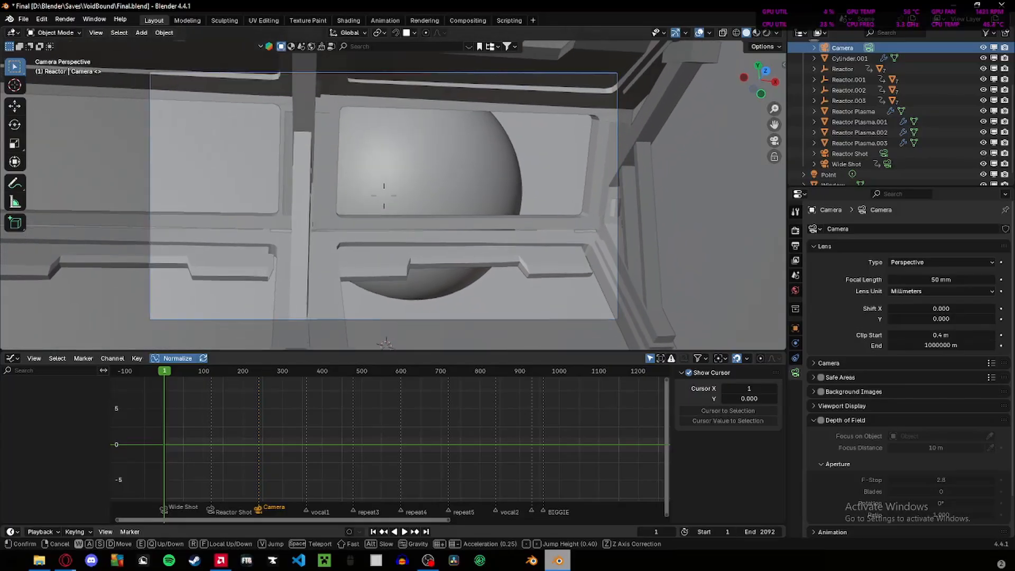
key(w)
key(w)
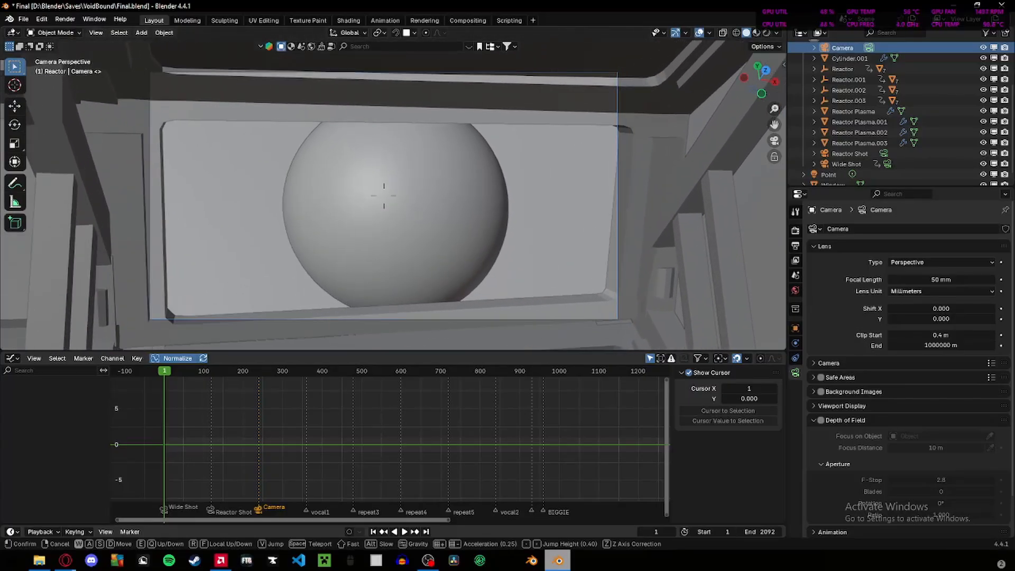
- Nudge the camera up and left, then preview the rendered black hole view
key(e)
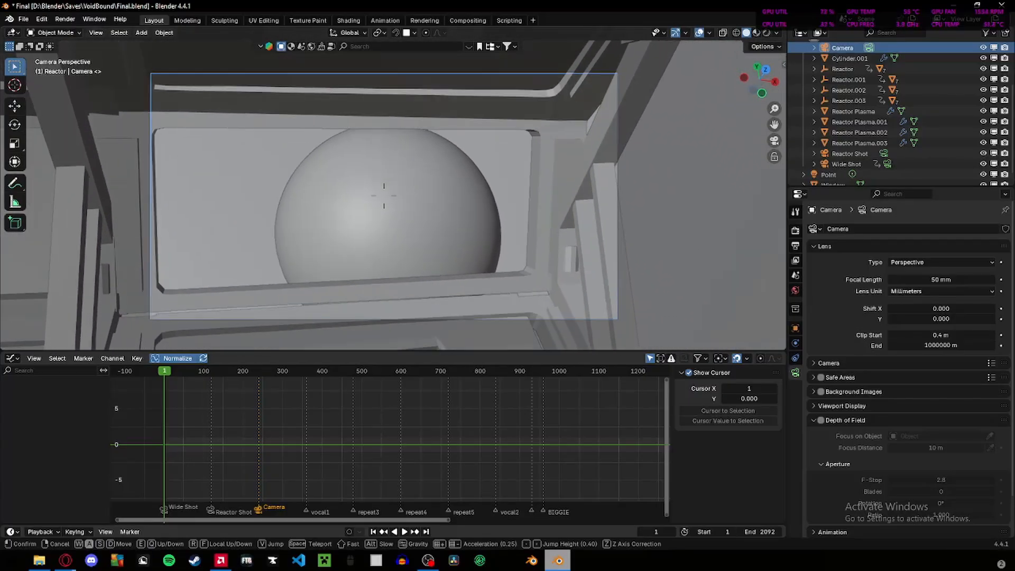
key(a)
click(486, 235)
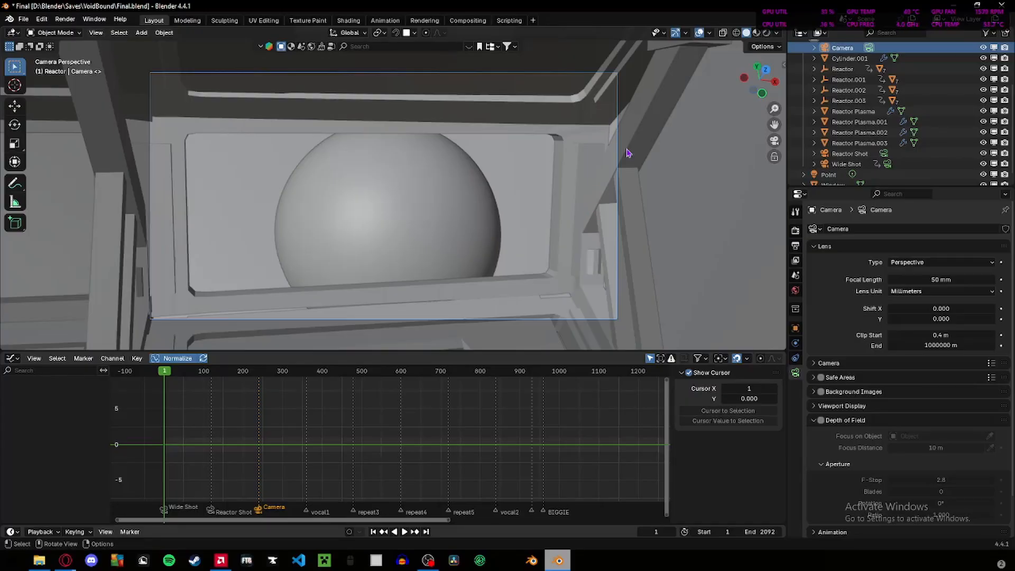
click(768, 33)
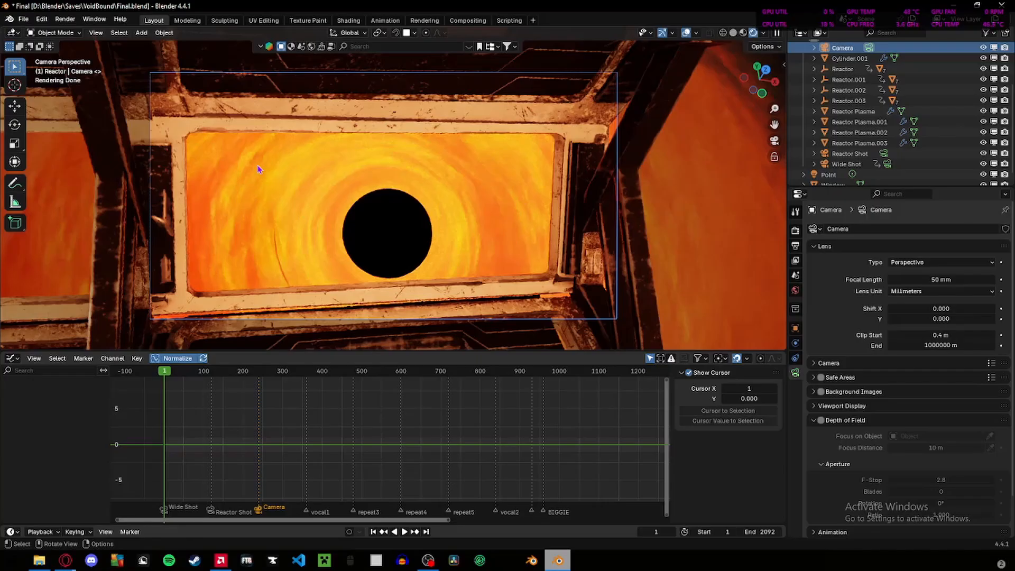
- Switch the viewport from rendered back to solid shading
click(733, 32)
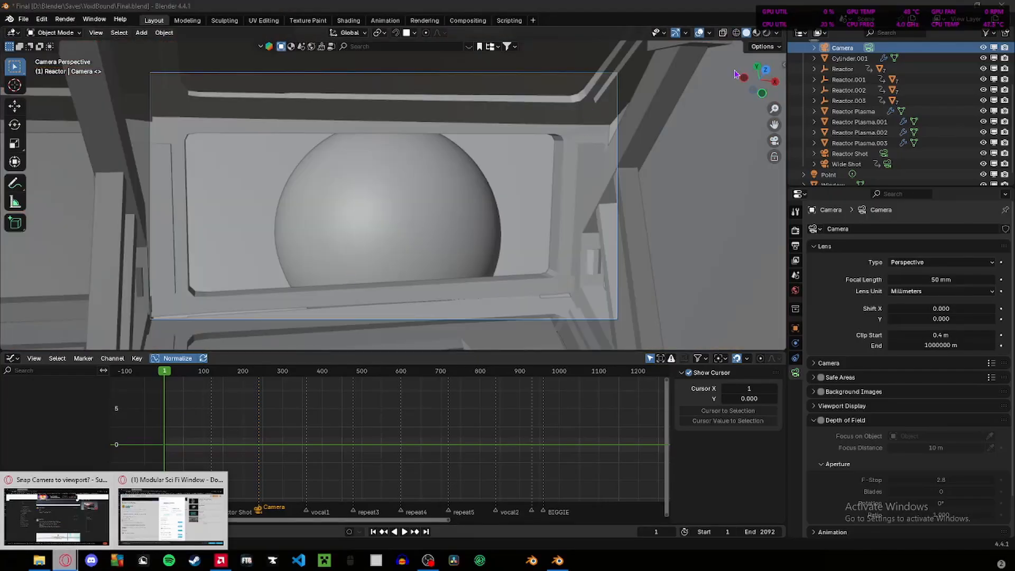
click(766, 33)
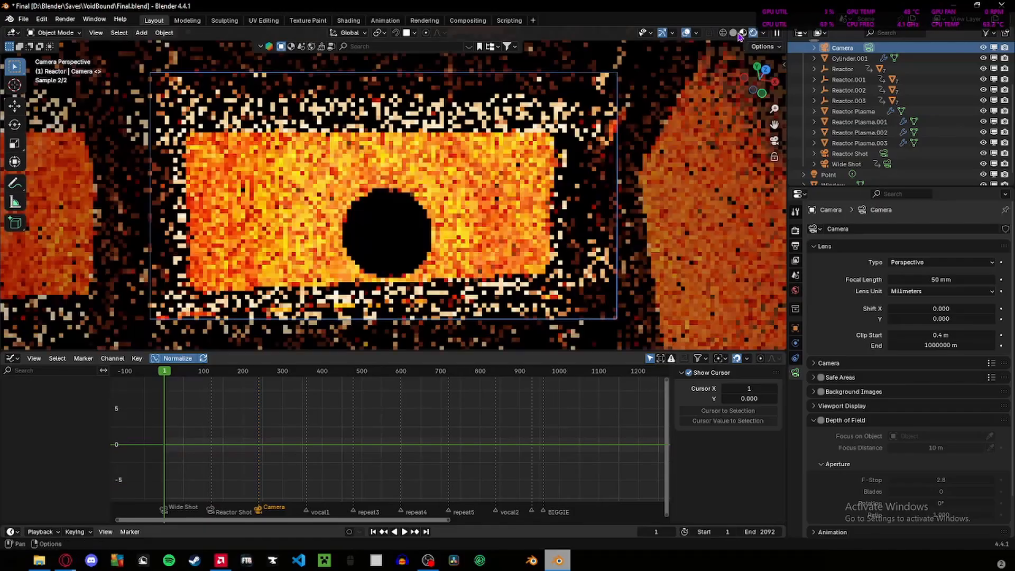
click(733, 33)
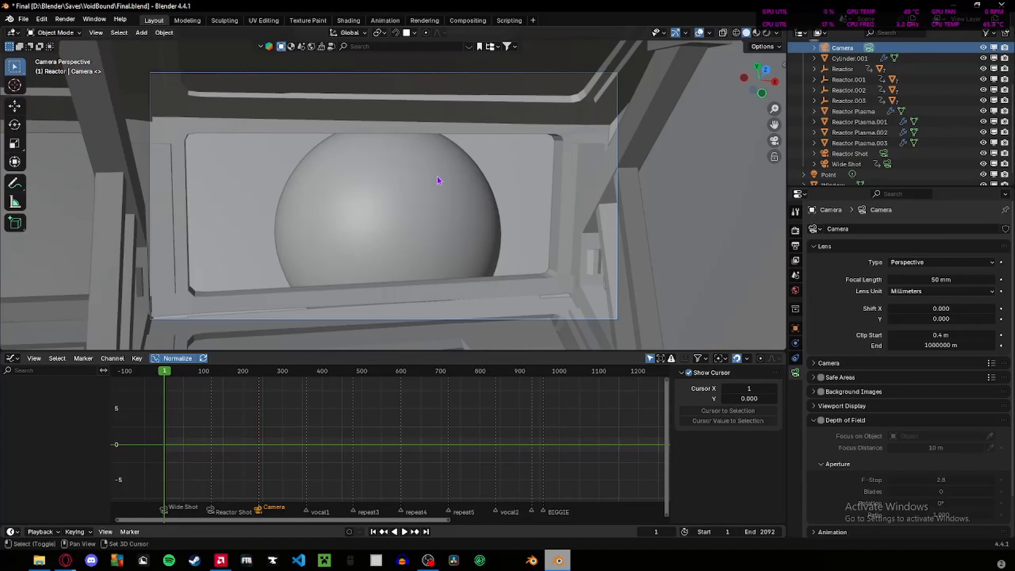
- Add and delete a misplaced test cube, then select Event_Horizon and open the Object menu
key(shift+a)
mouse_move(422, 55)
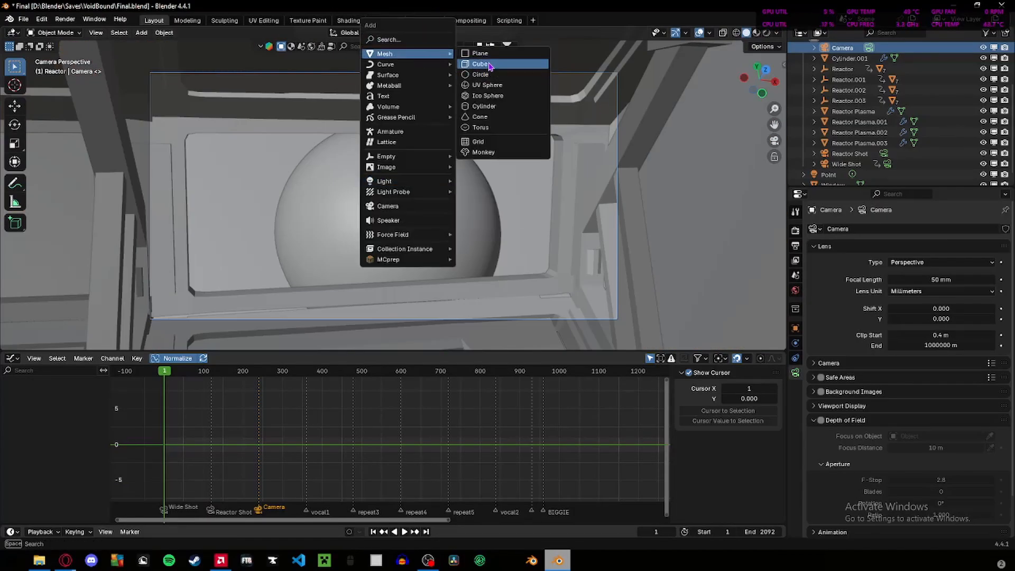
click(490, 66)
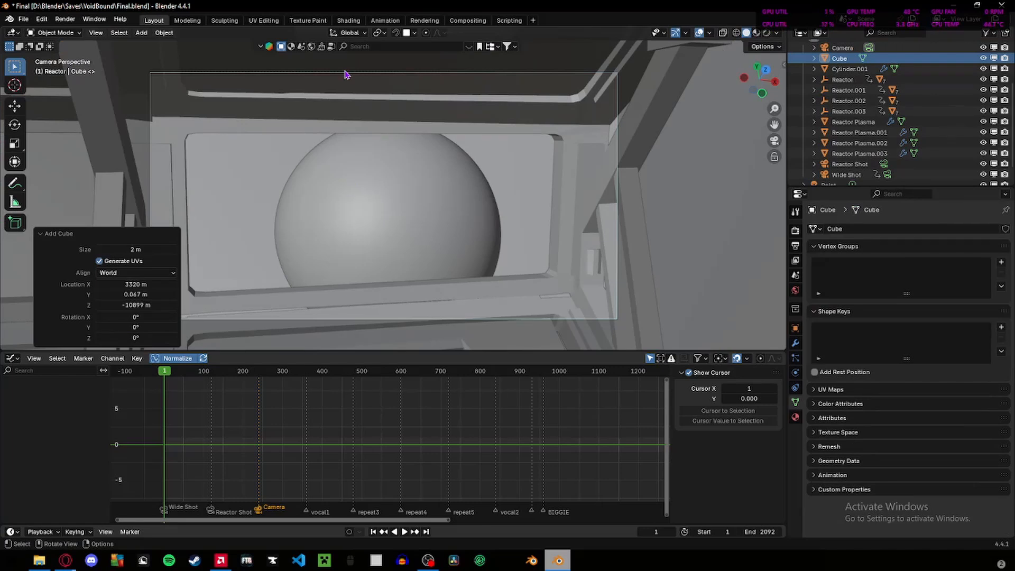
key(x)
click(227, 138)
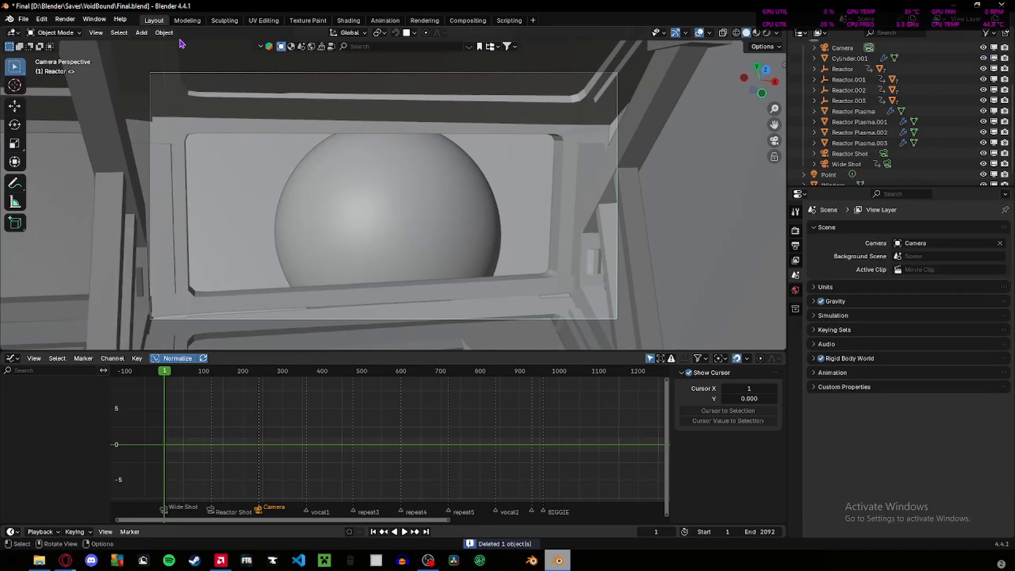
click(324, 157)
click(164, 32)
- Snap the 3D cursor to the sphere's centre and add a cube there, scaled up about 85 times
mouse_move(211, 98)
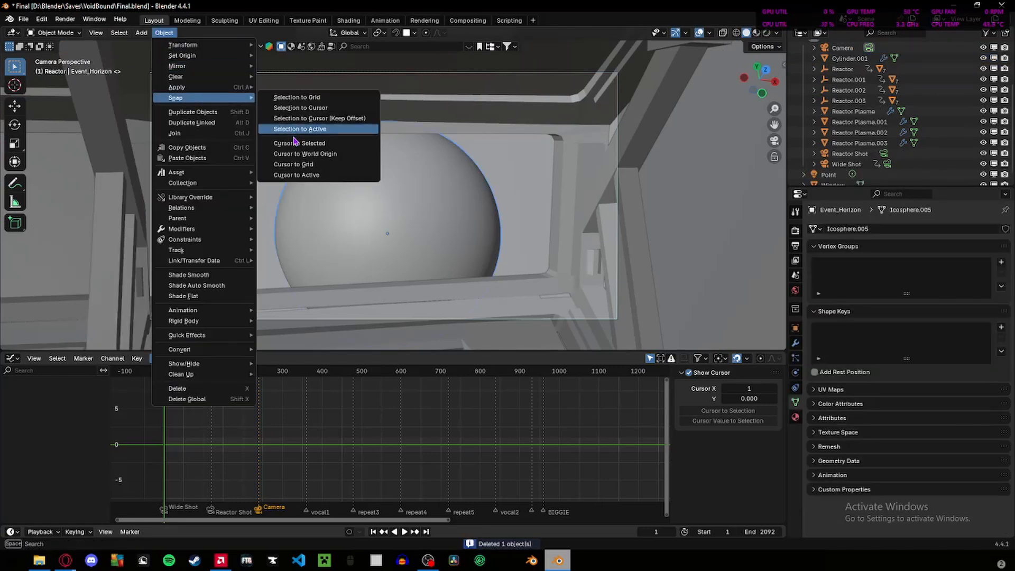
click(296, 143)
key(shift+a)
mouse_move(449, 170)
click(516, 185)
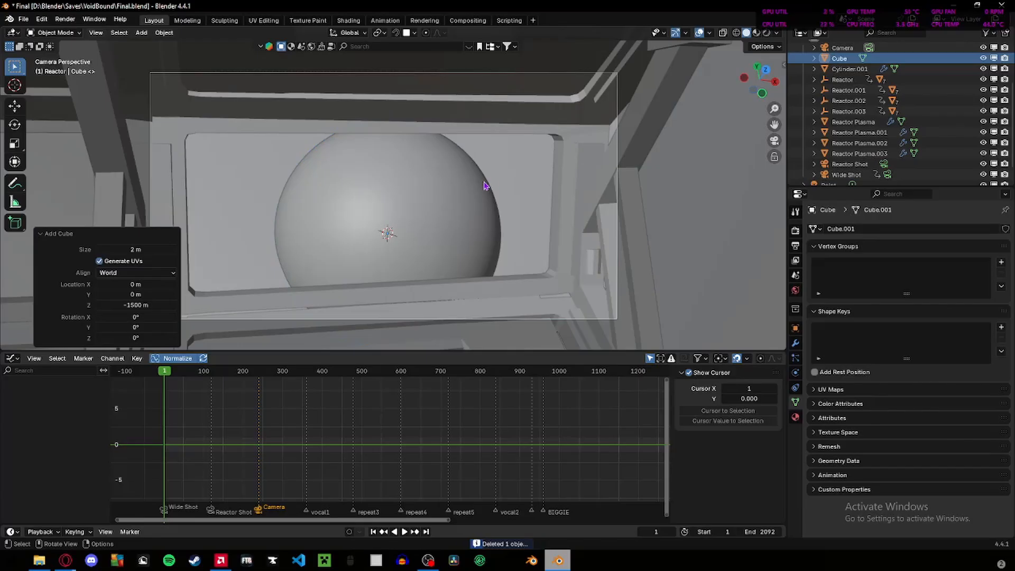
key(s)
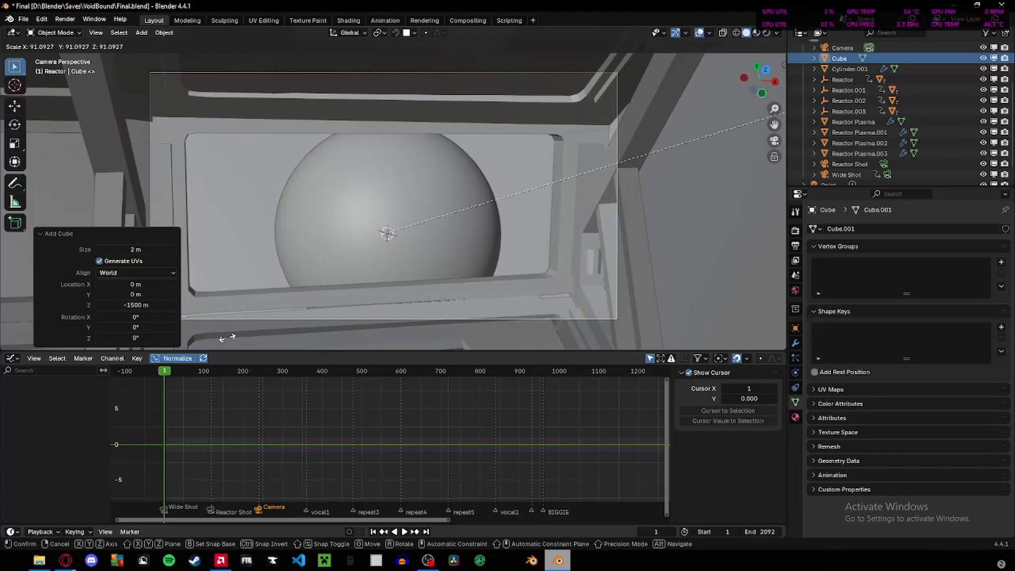
click(502, 185)
- Move the enlarged cube to a new position near the black hole
key(g)
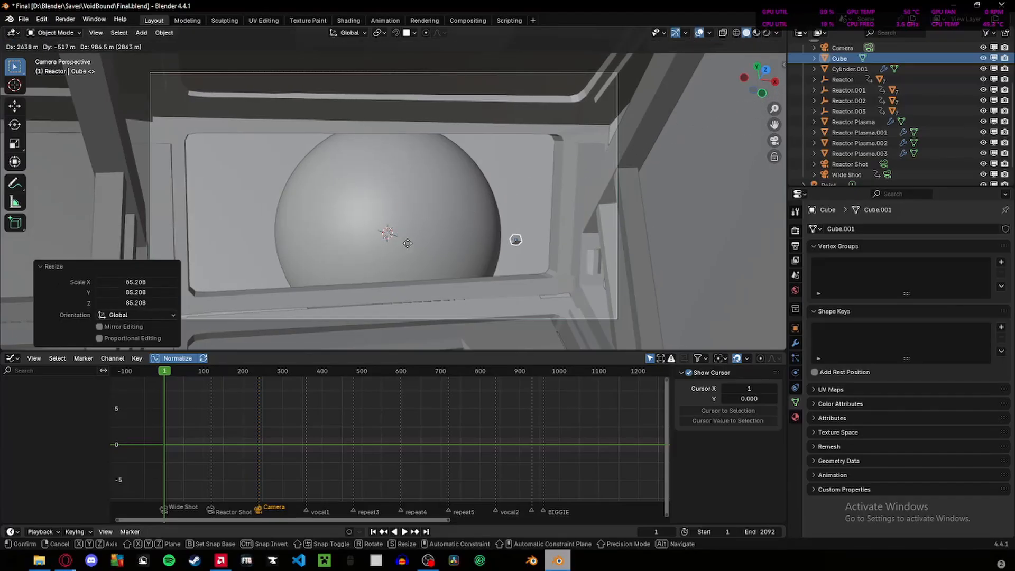
click(711, 239)
key(grave)
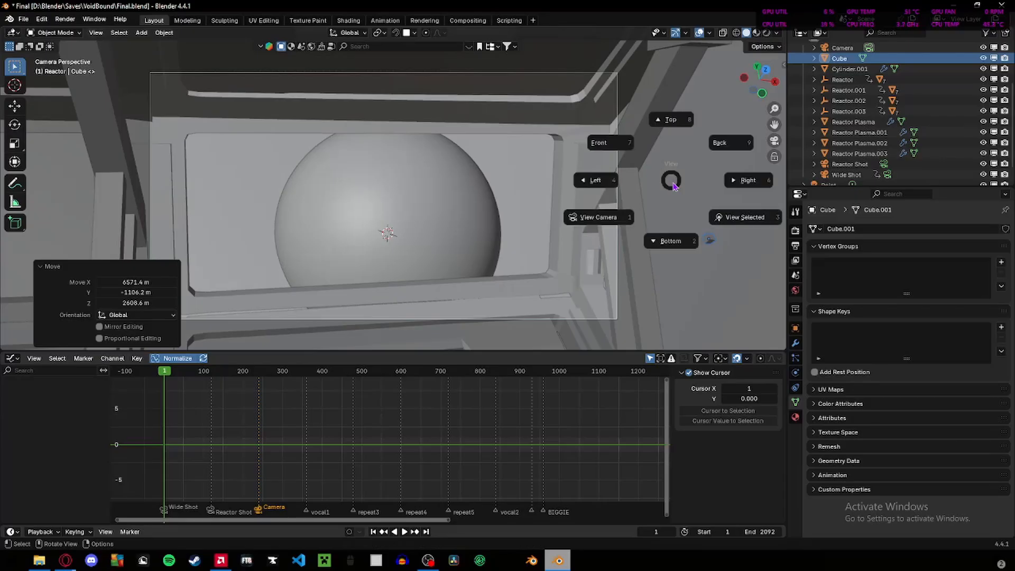
click(714, 224)
scroll(682, 177, down, 14)
drag(759, 80, 632, 27)
scroll(535, 189, down, 2)
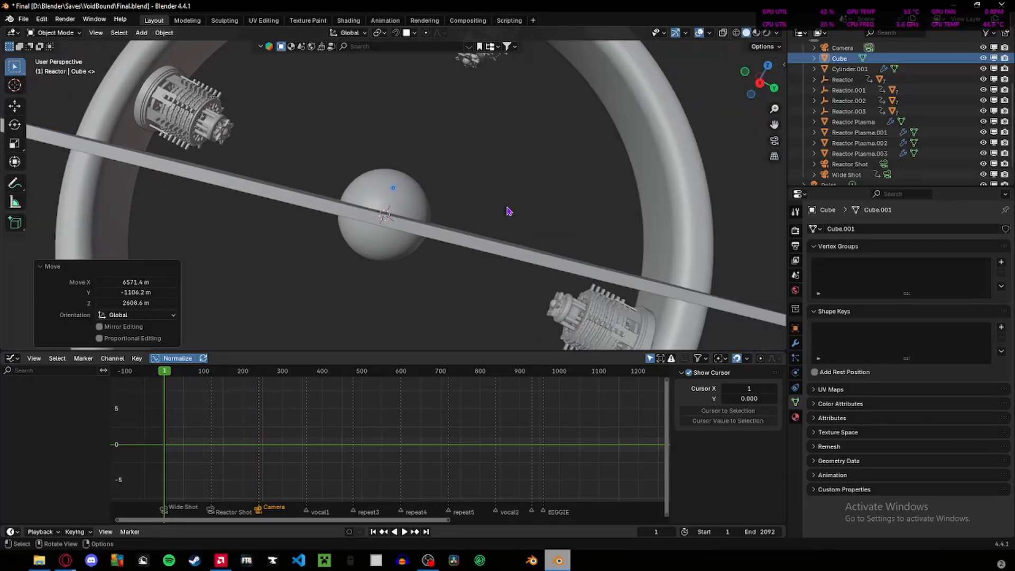
key(g)
click(483, 179)
- Fly the view over the plane and set the current frame to 224
key(shift+grave)
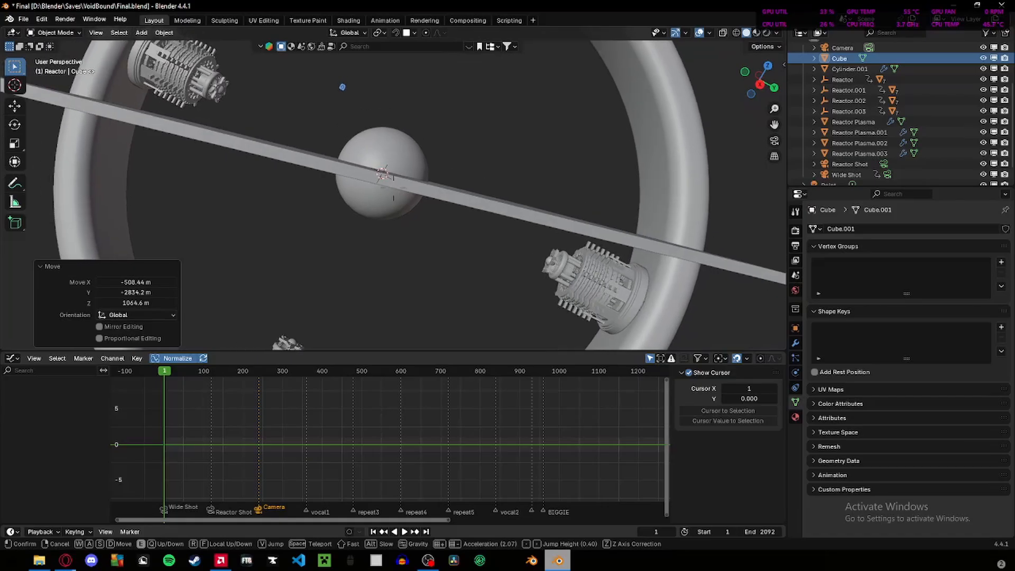
scroll(394, 188, up, 20)
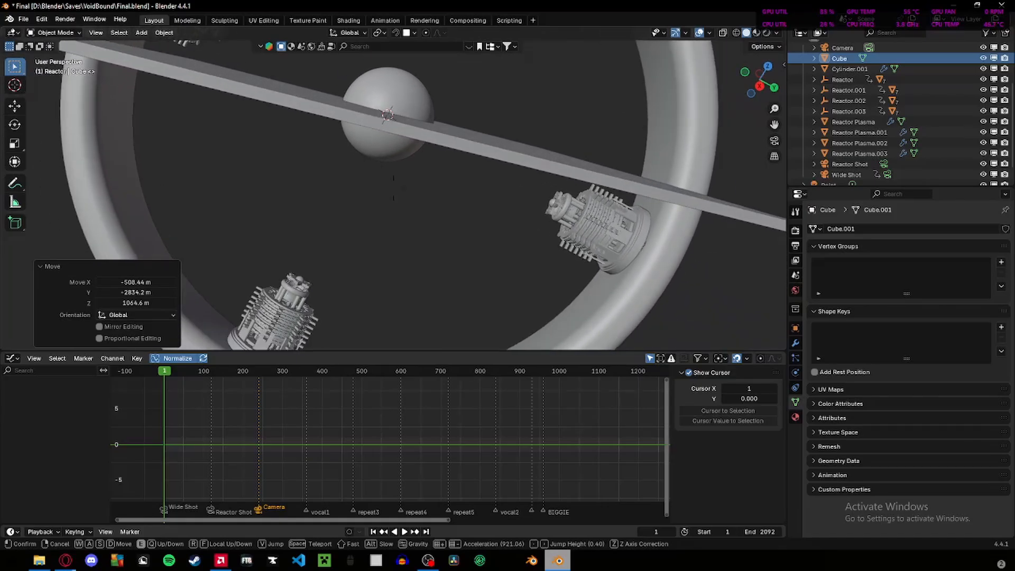
key(e)
key(d)
click(394, 188)
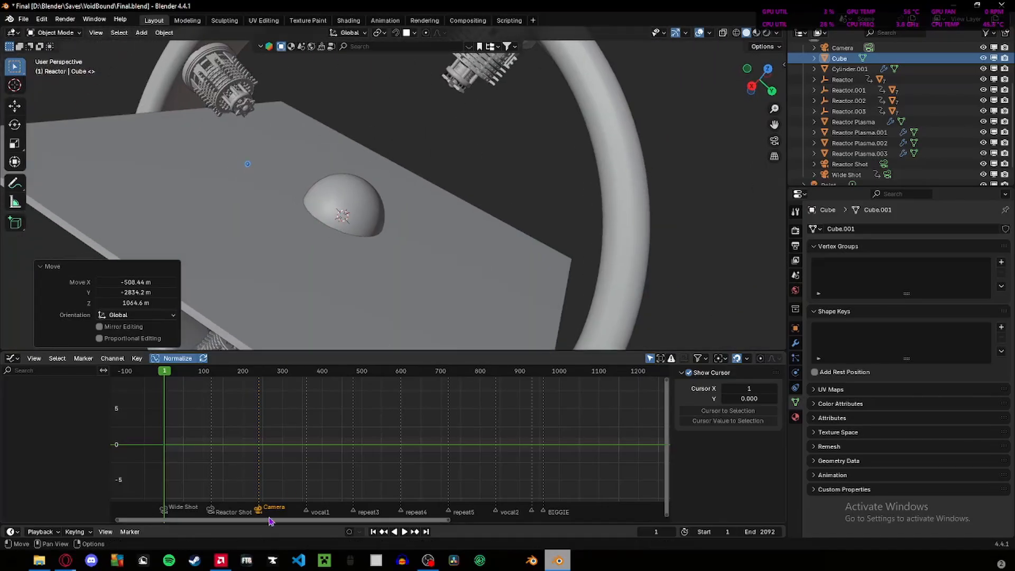
click(279, 371)
key(shift+grave)
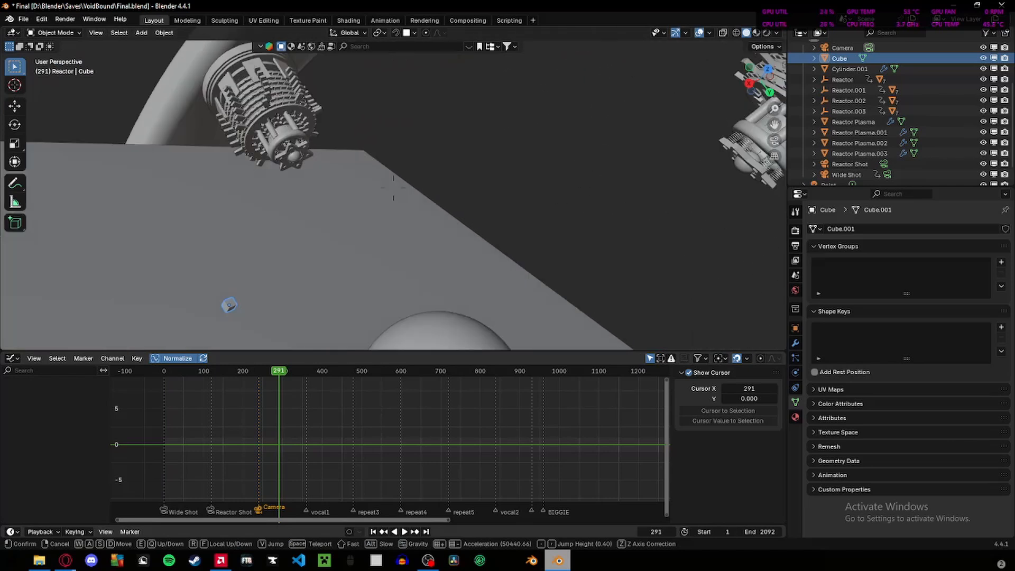
click(393, 188)
drag(279, 370, 255, 374)
- Keyframe the cube at frame 224, then at frame 381 move it -18444 m along global X
key(i)
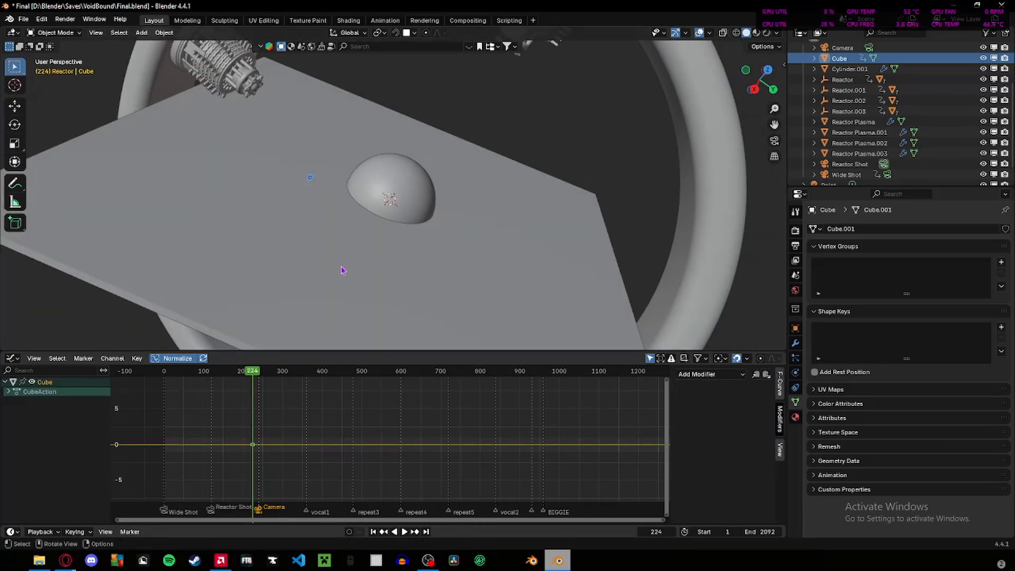
drag(762, 79, 719, 85)
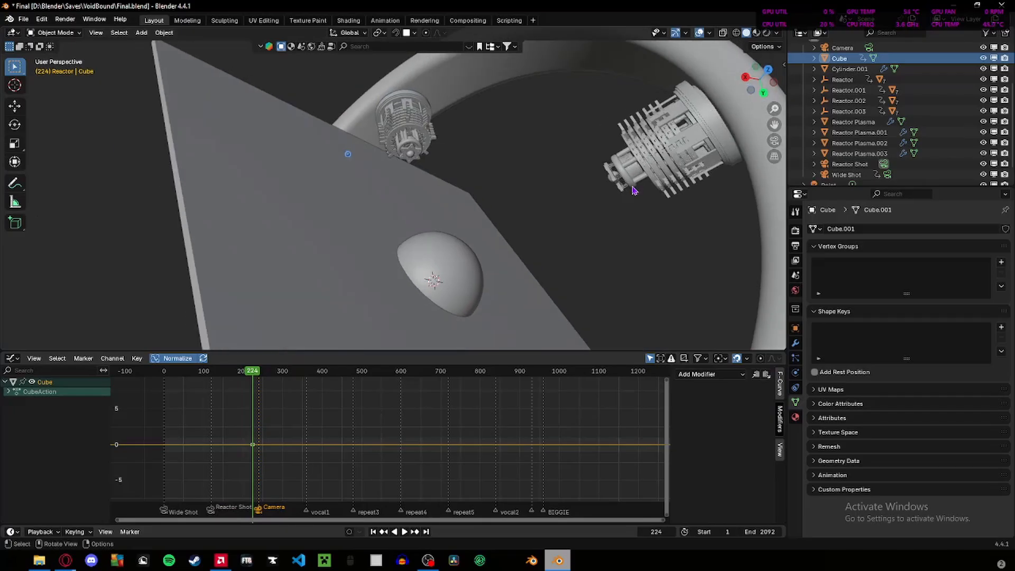
click(316, 372)
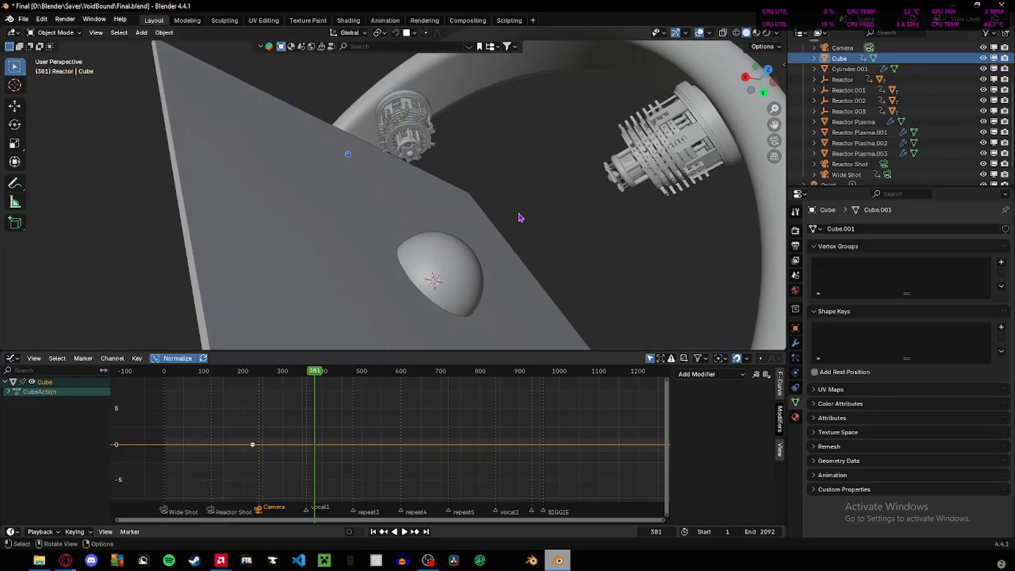
key(g)
key(x)
key(x)
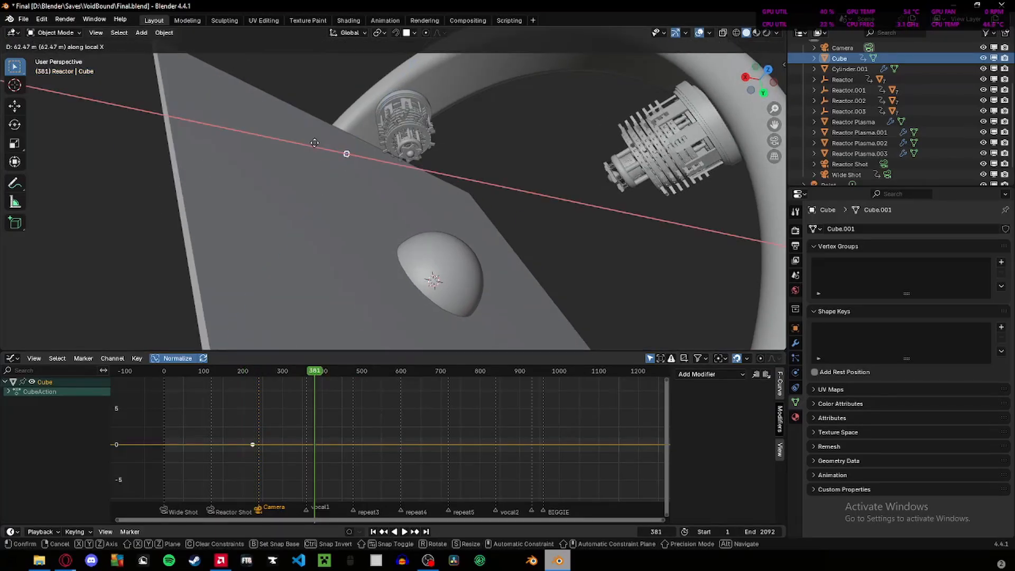
key(x)
key(x)
click(579, 206)
- Keyframe the cube's position at frame 381 and set the interpolation to Linear
key(shift+grave)
key(w)
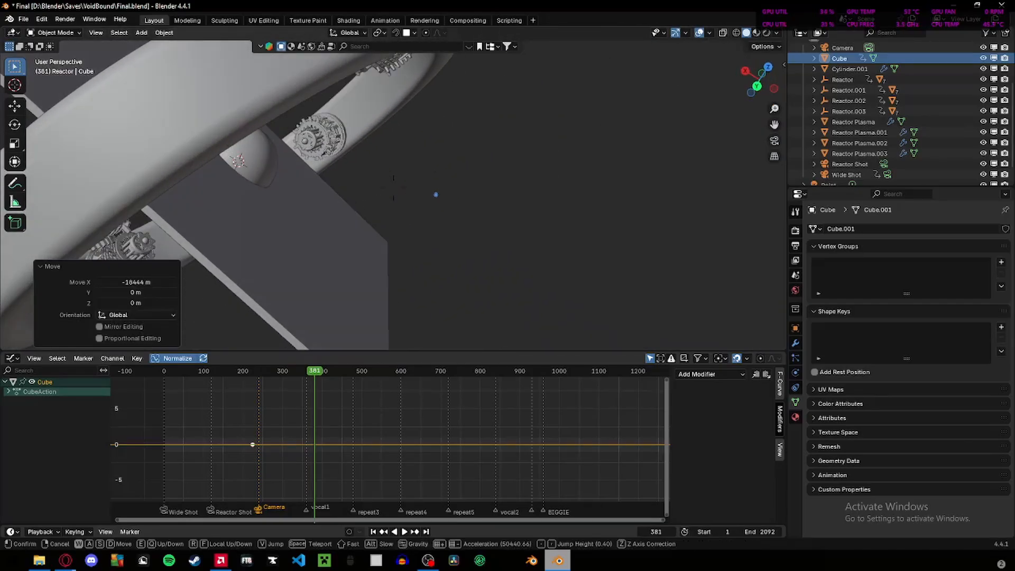
click(394, 189)
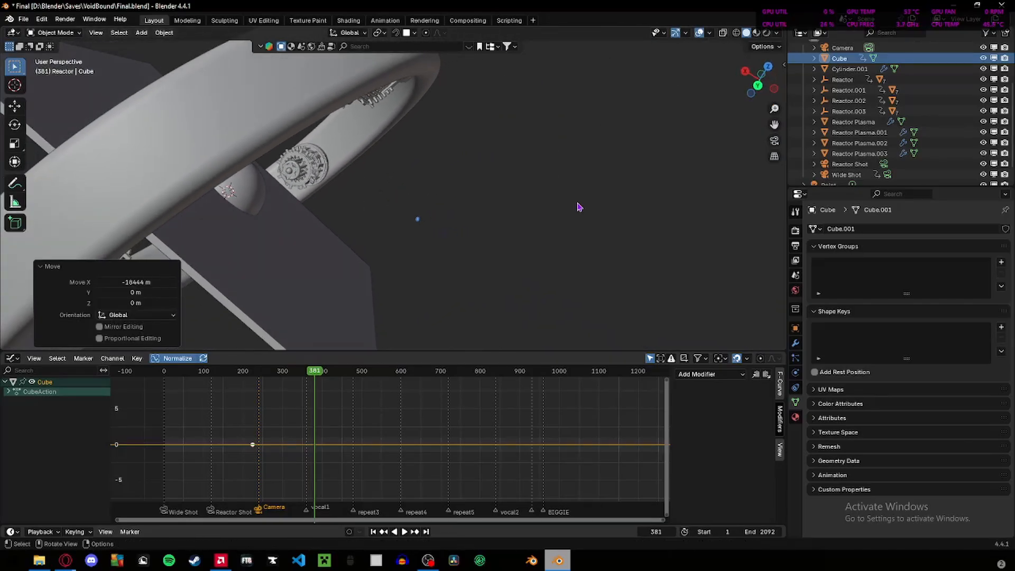
key(i)
key(t)
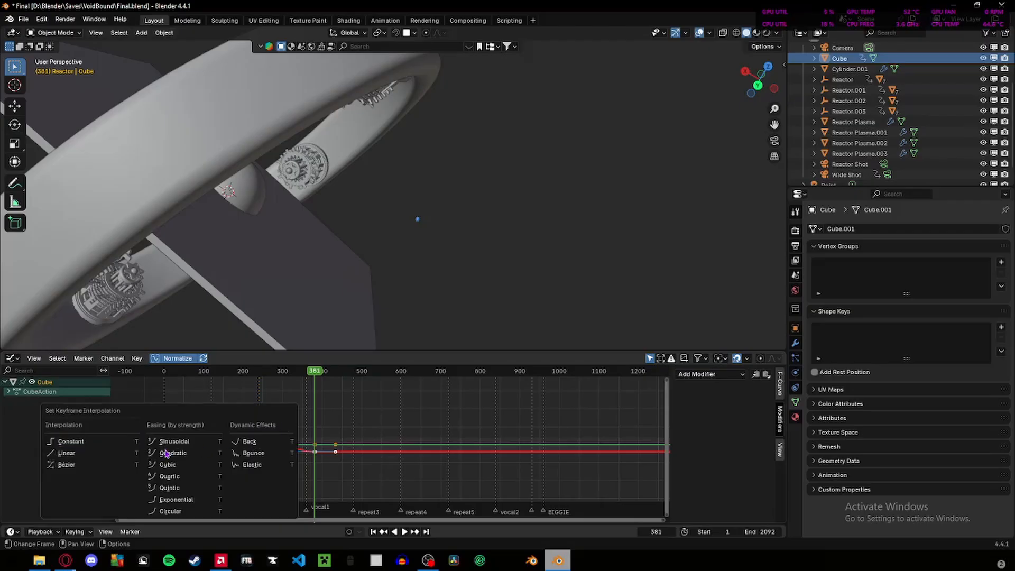
click(87, 392)
- Play the animation through the scene camera and stop it
click(775, 141)
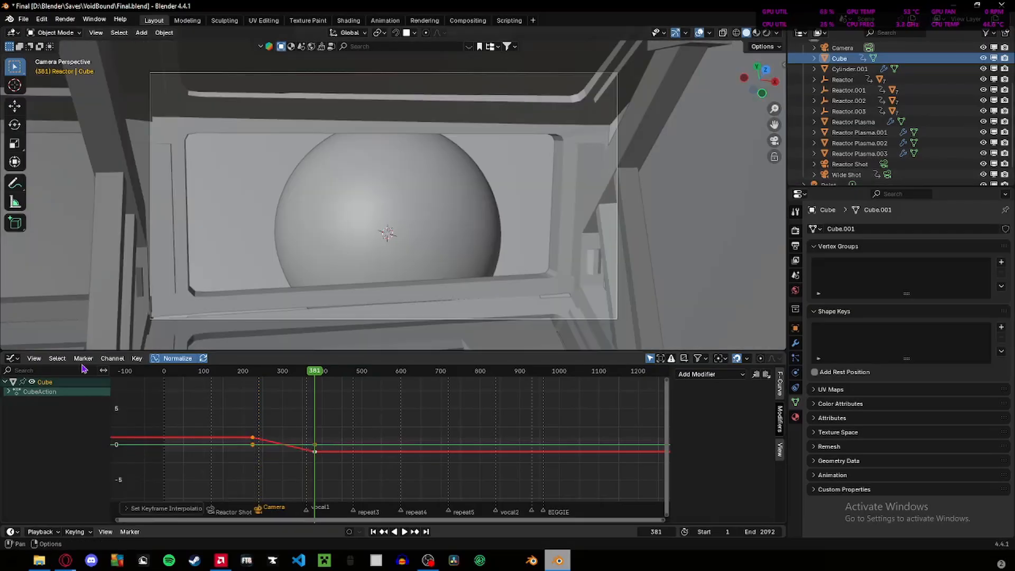
key(space)
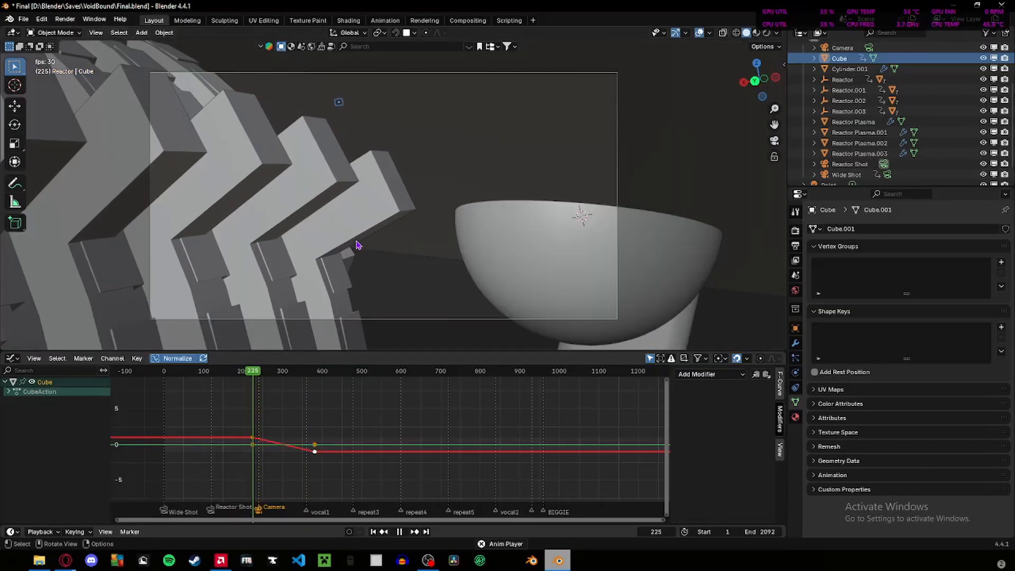
key(space)
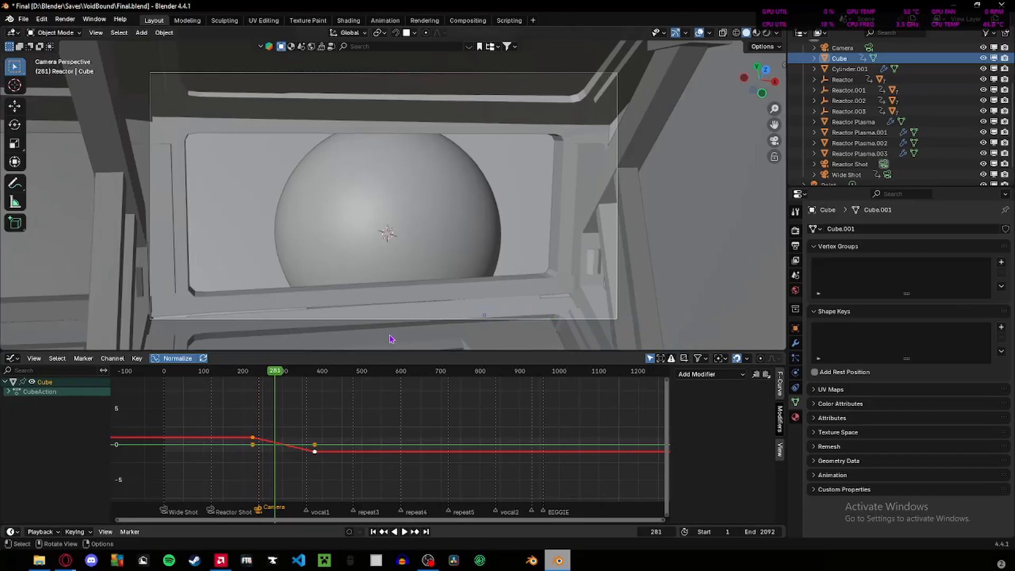
- At keyframe 224, move the cube along Z and stop playback
key(Down)
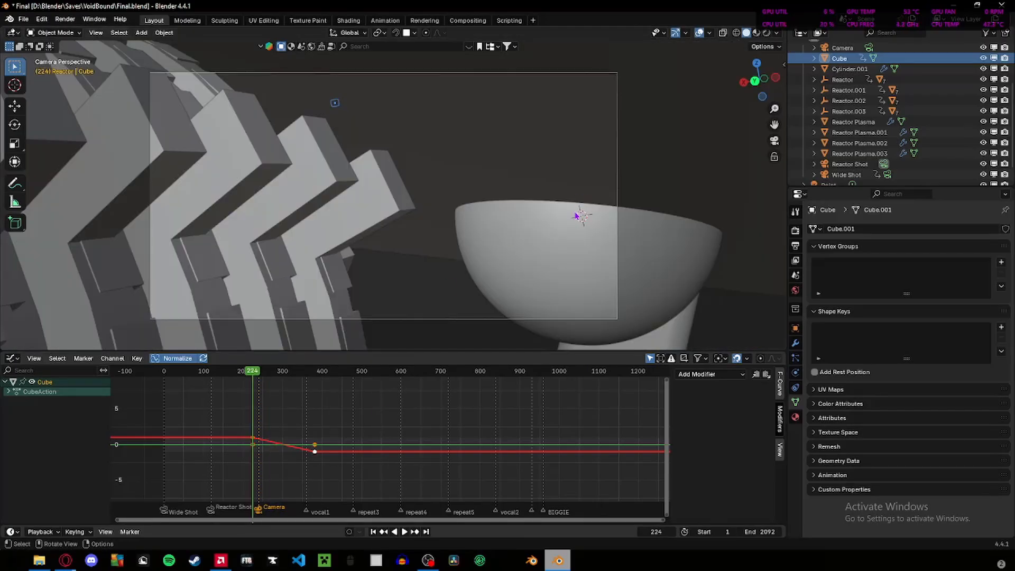
key(g)
key(z)
click(624, 257)
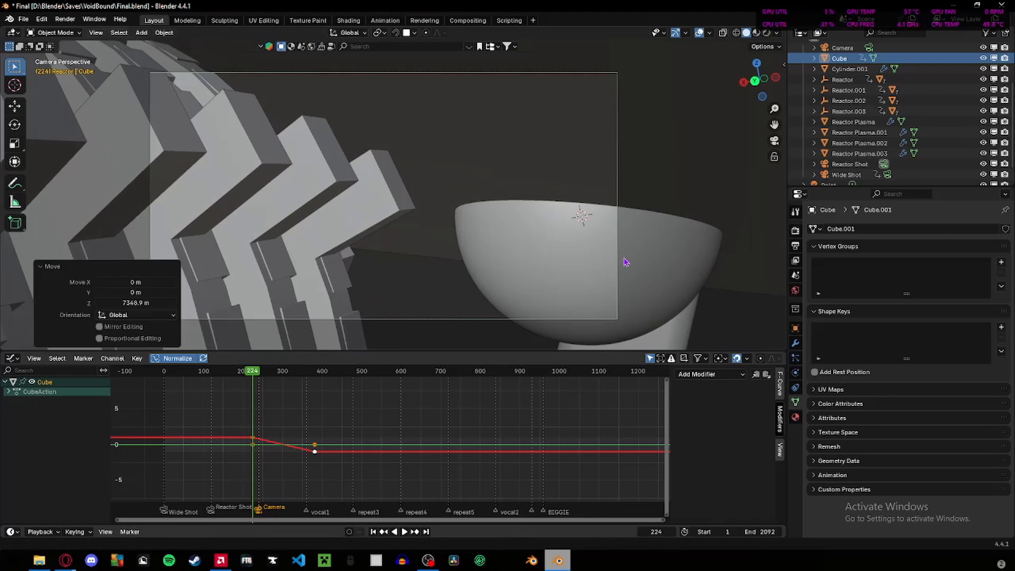
click(448, 407)
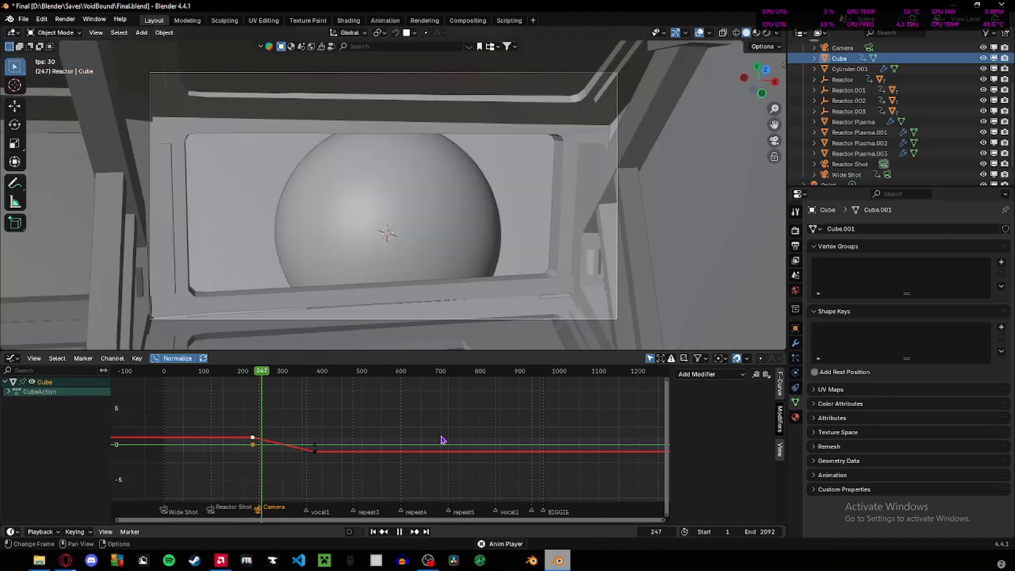
key(space)
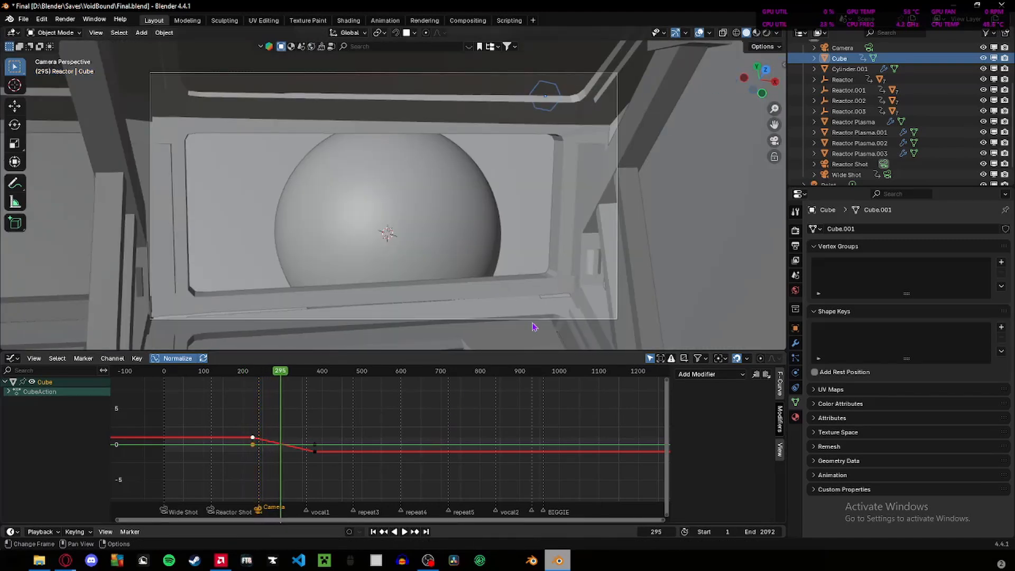
- Leave the camera view and fly around the ring and reactors to inspect the cube's keyframes
key(grave)
click(690, 163)
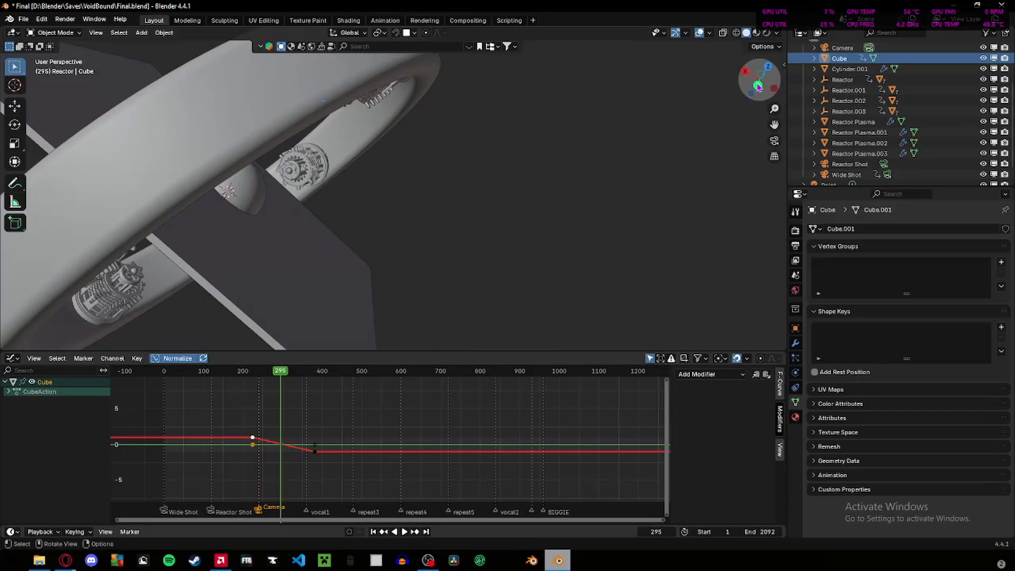
key(shift+grave)
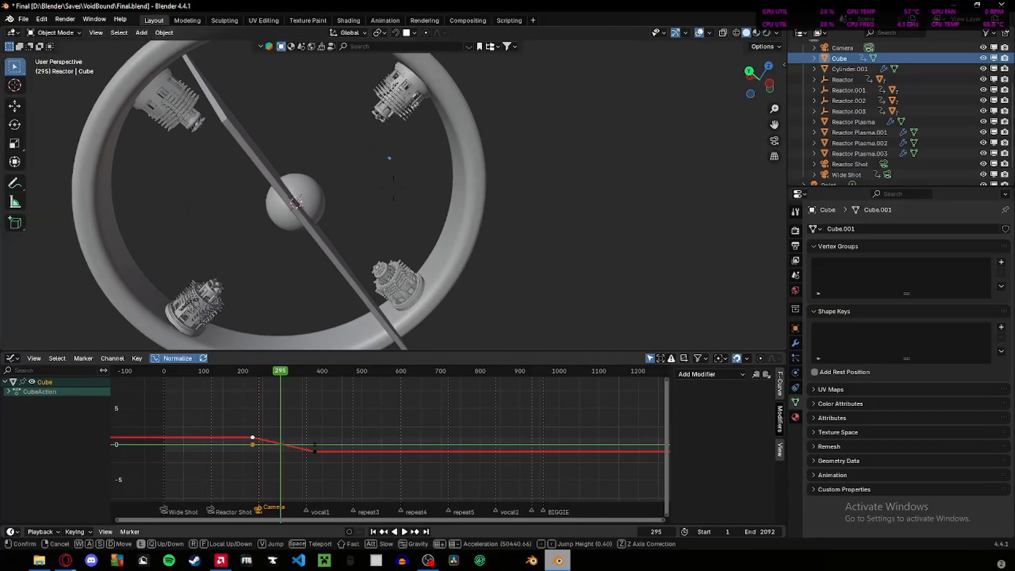
key(e)
click(721, 147)
key(Down)
key(Up)
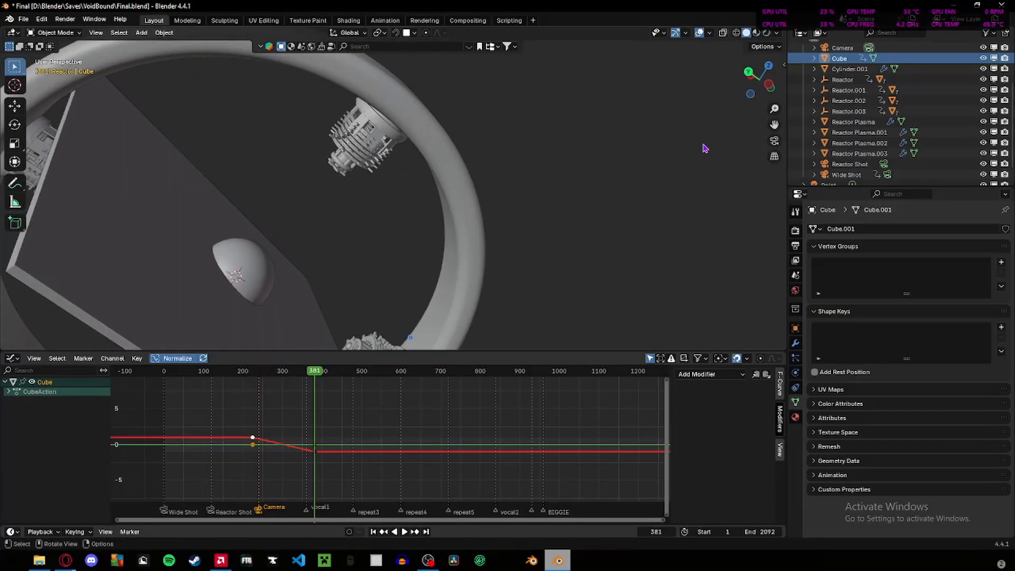
mouse_move(613, 222)
middle_down()
mouse_move(655, 228)
mouse_move(613, 222)
middle_up()
- Lower the cube -2431.4 m along Z at frame 224 and play the shot through the camera
key(Down)
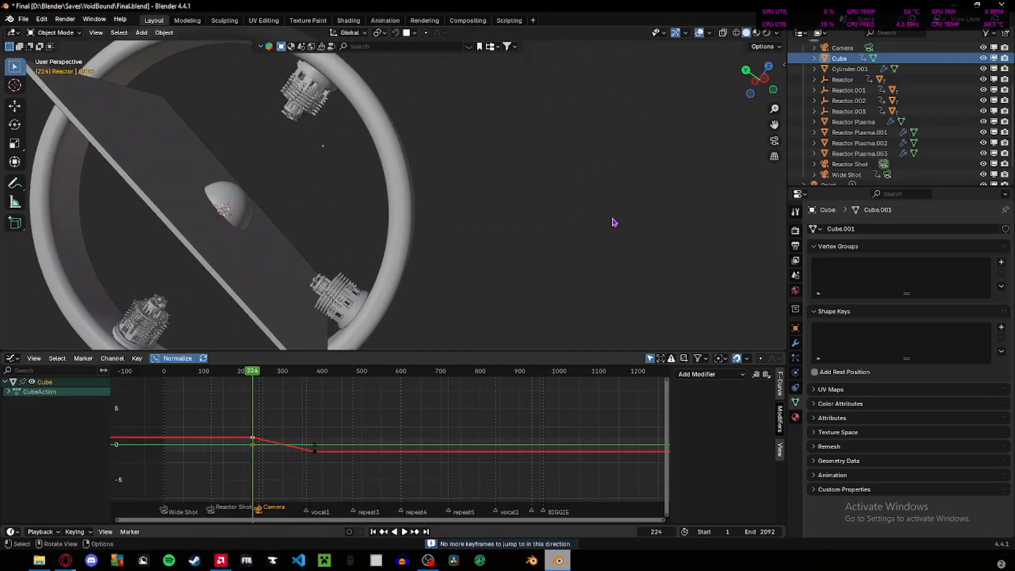
key(g)
key(z)
click(612, 243)
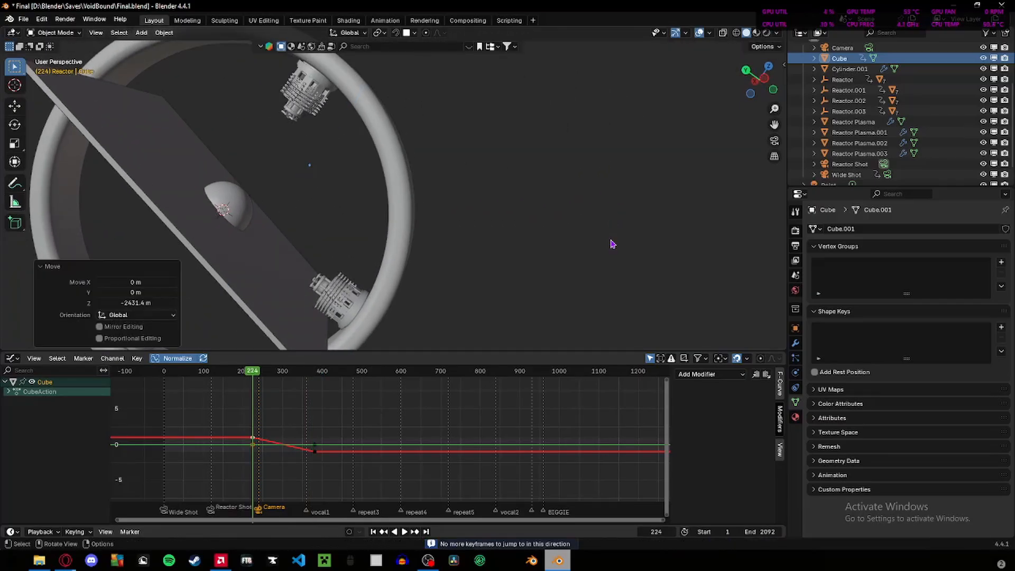
key(o)
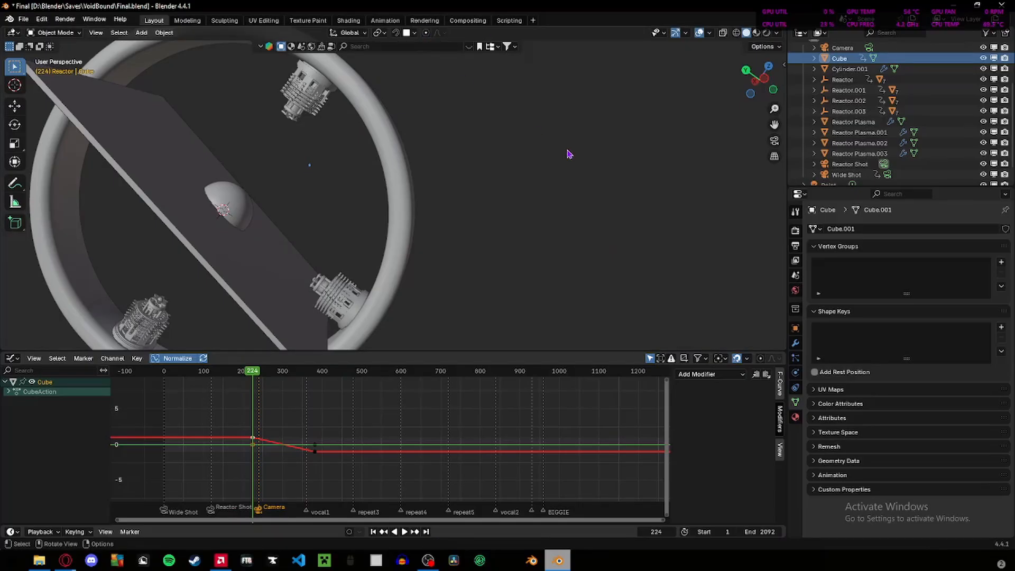
click(774, 141)
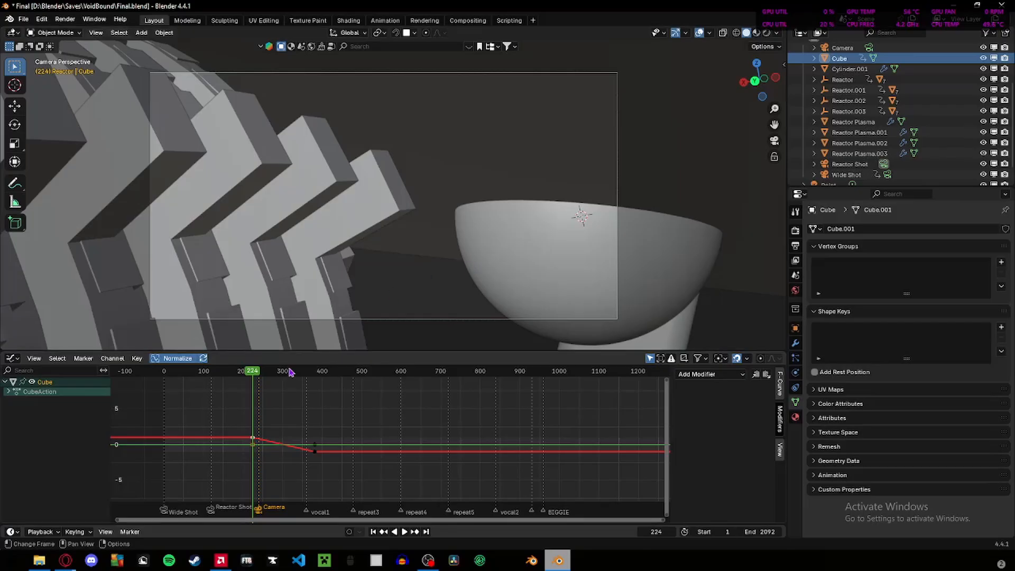
key(space)
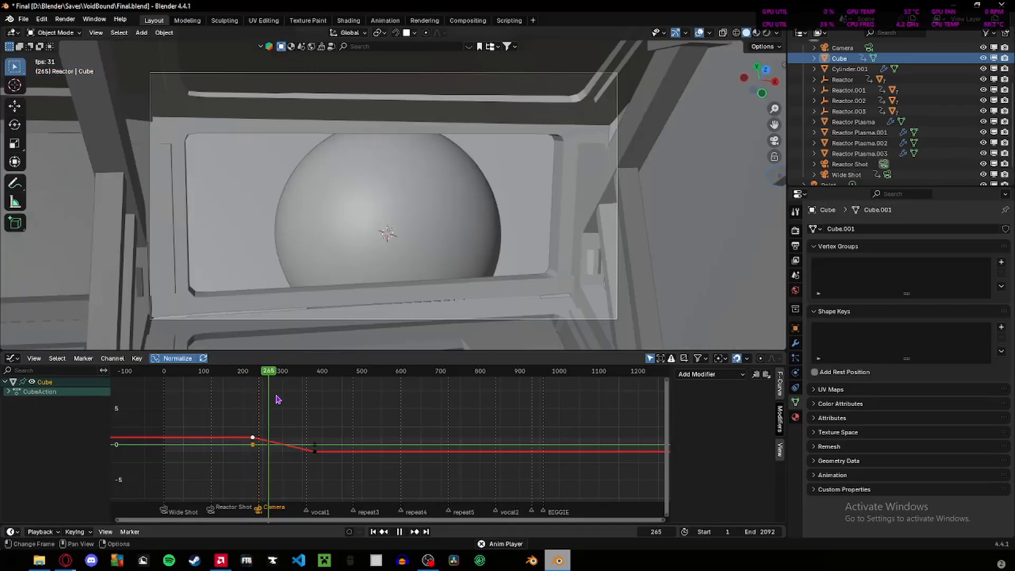
key(space)
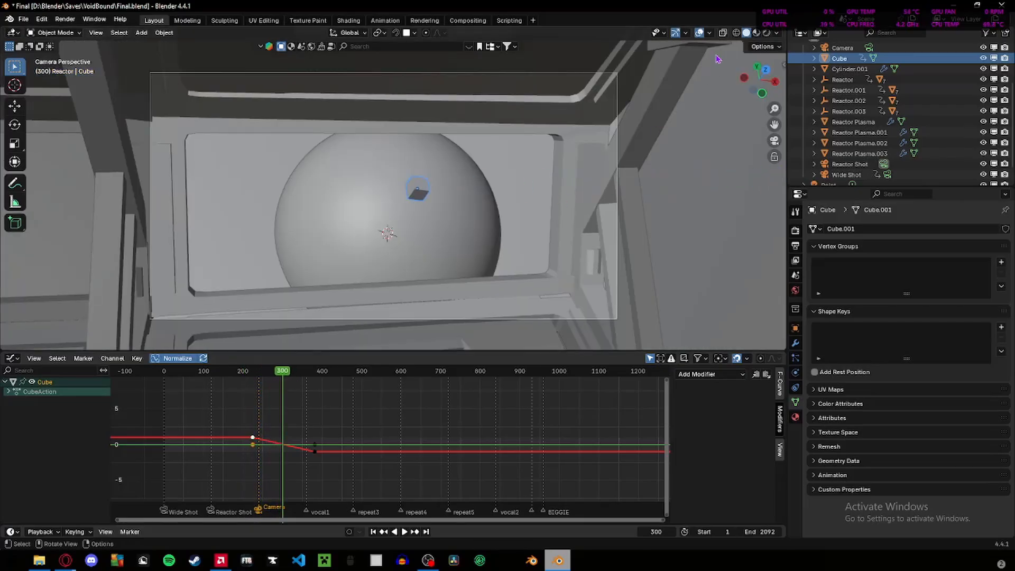
- Preview the rendered camera shot with the passing cube, then bring Opera GX forward
click(767, 33)
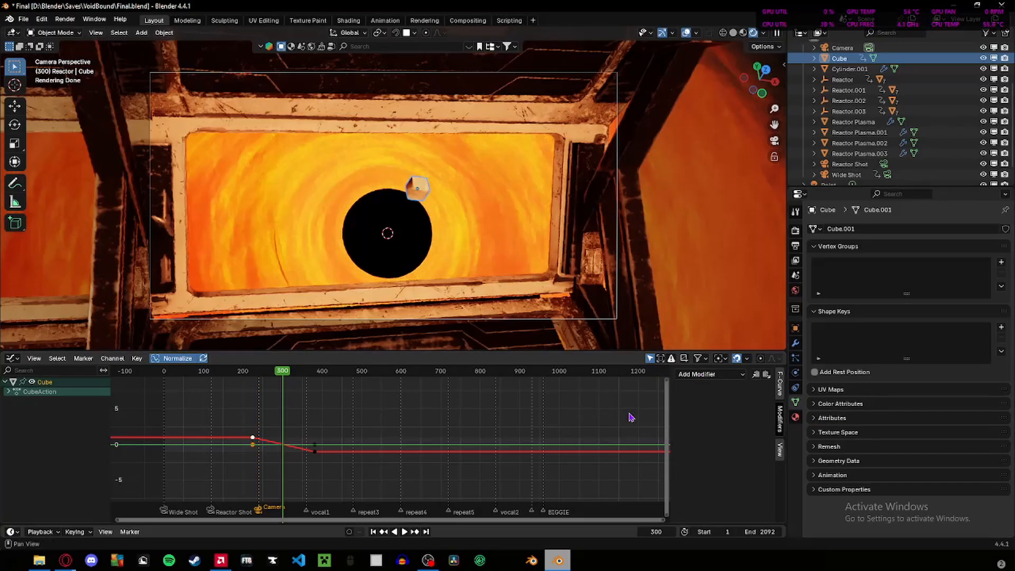
click(65, 559)
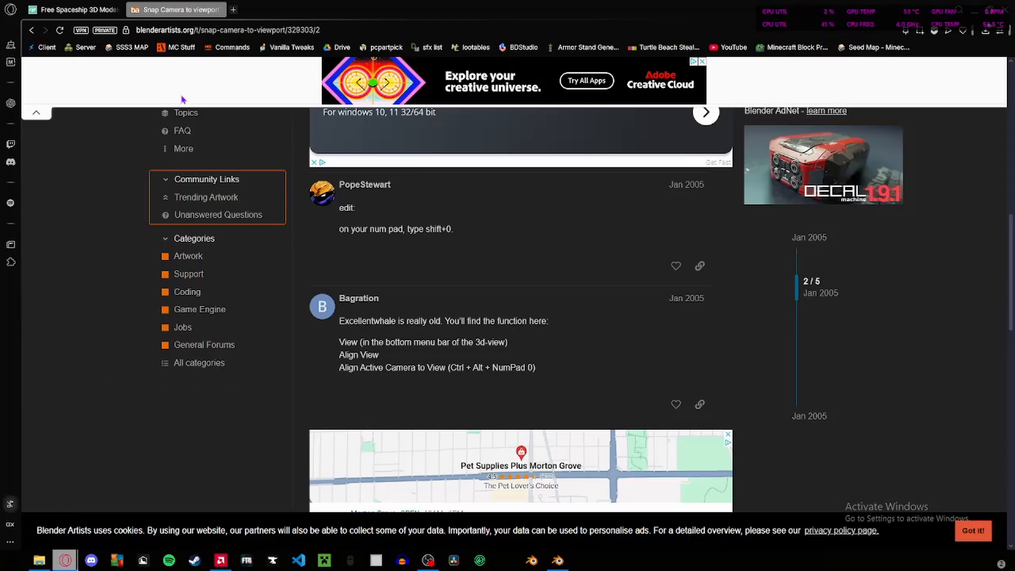
- Search Google for 'low poly spaceship model' from the address bar
click(189, 30)
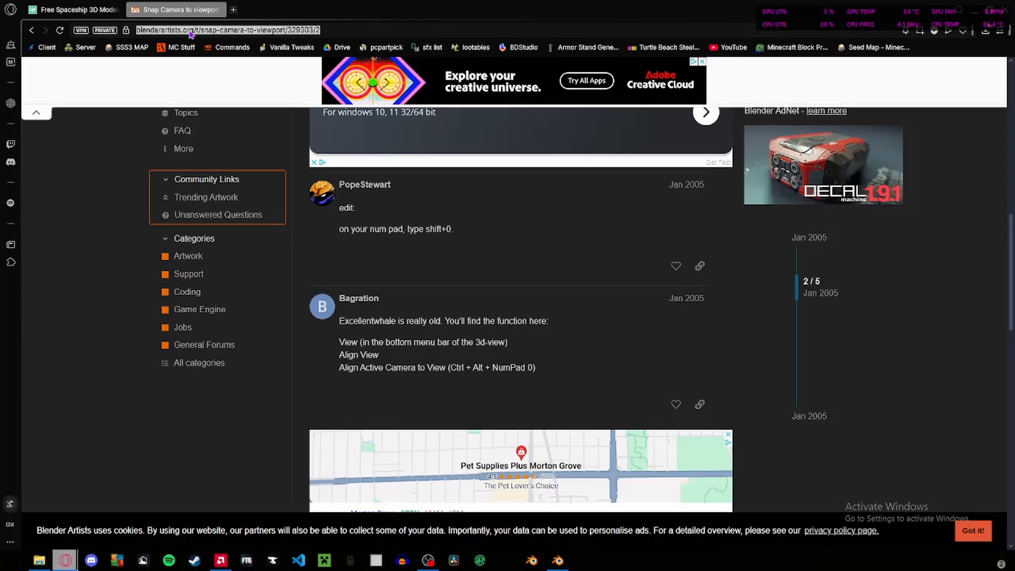
text(low poly spaceship model)
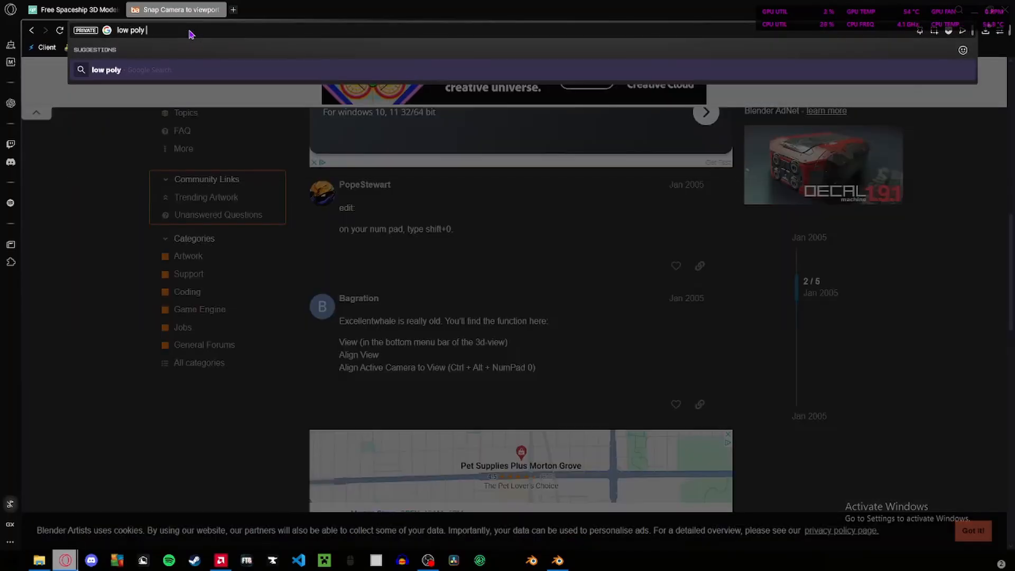
key(Return)
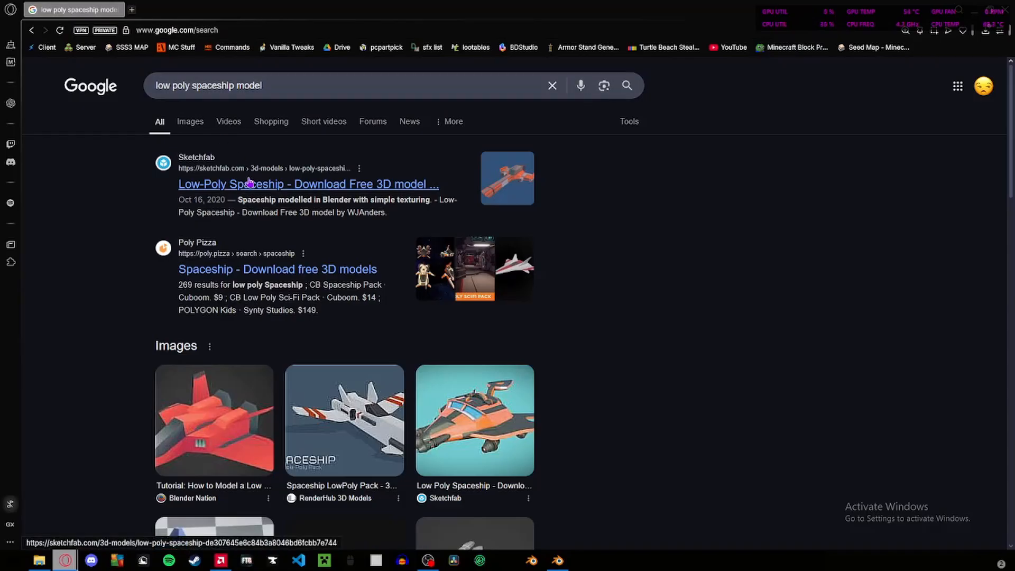
- Check the Sketchfab result, return, and scroll the results down to Free3D and CGTrader
click(252, 184)
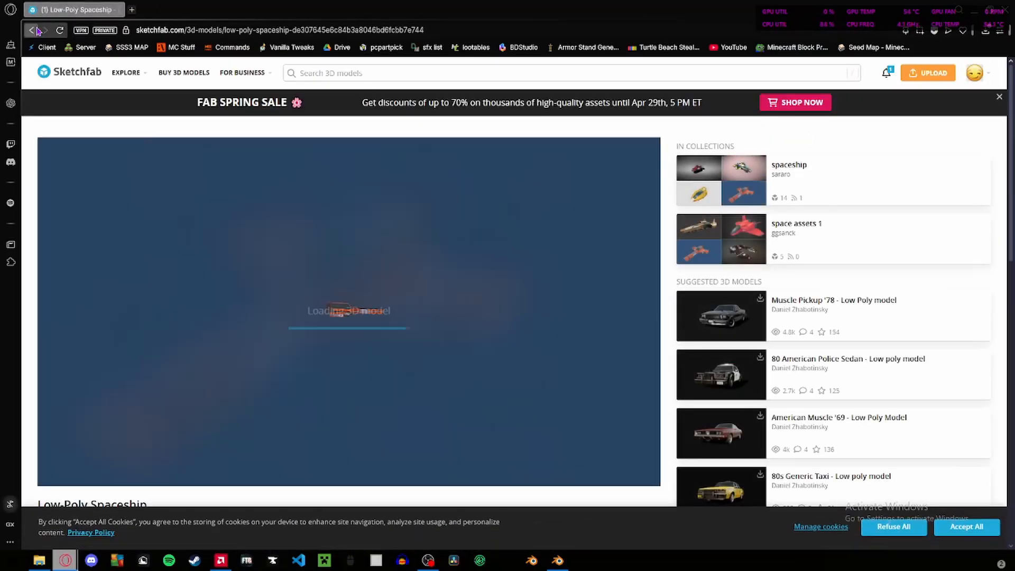
click(32, 31)
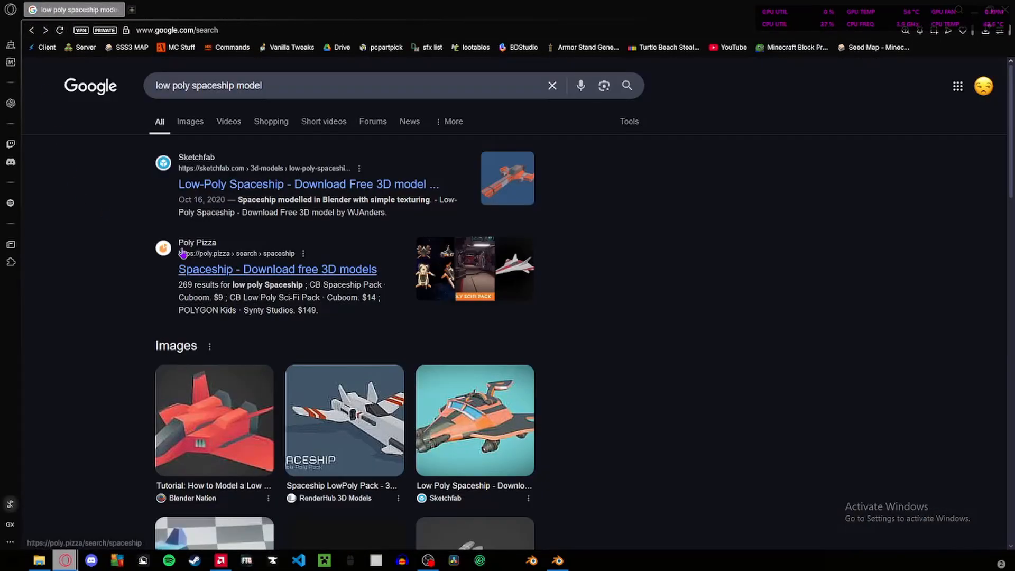
scroll(182, 254, down, 15)
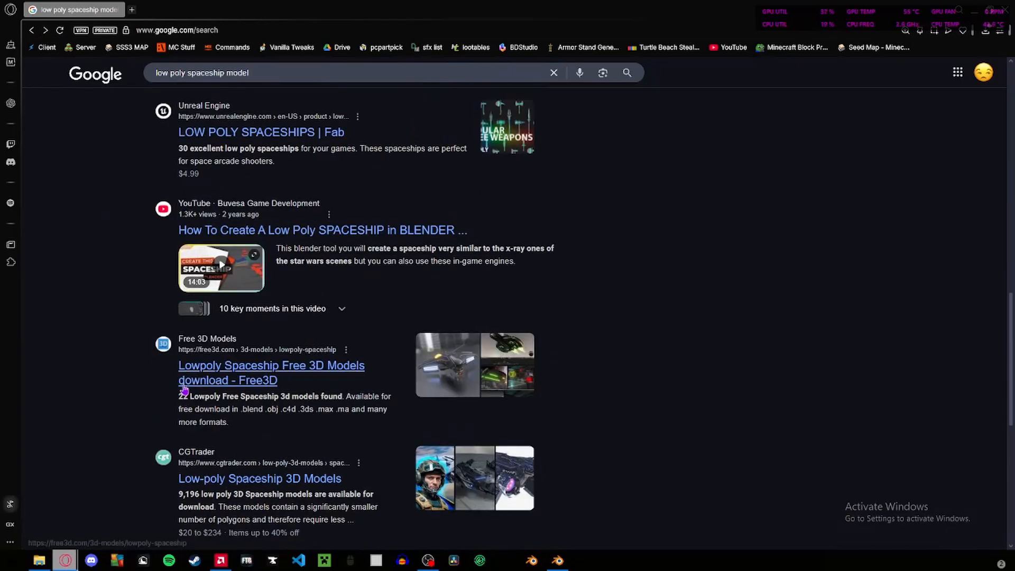
scroll(184, 385, down, 6)
scroll(214, 428, up, 5)
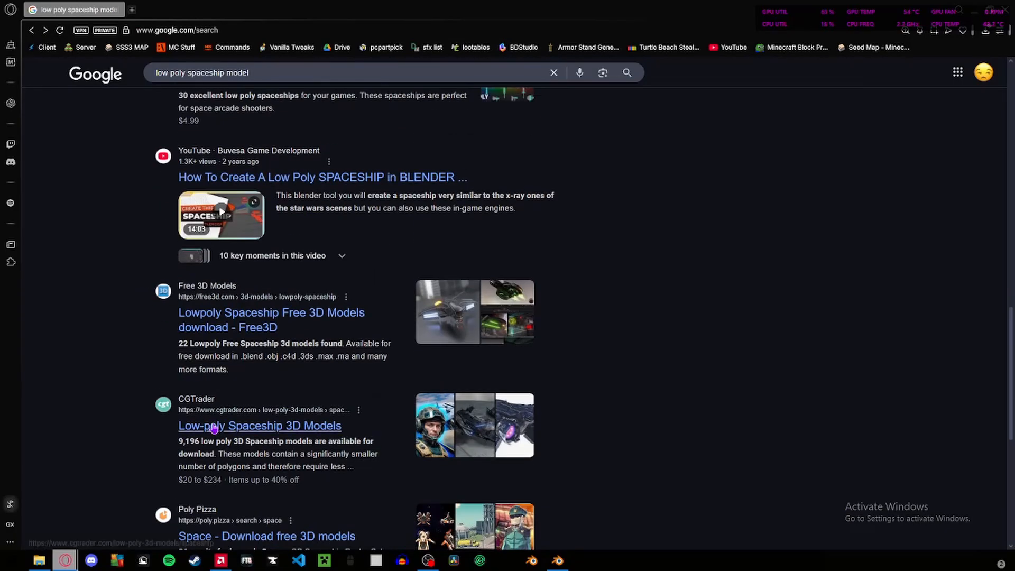
- Open CGTrader's low-poly spaceship listing, filter to free models, and browse the grid
click(214, 428)
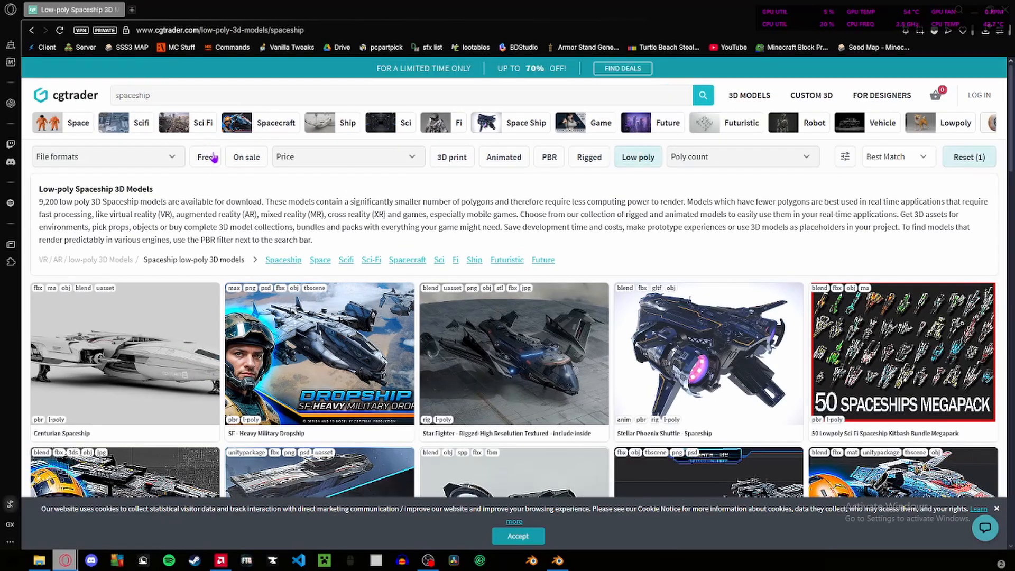
click(212, 163)
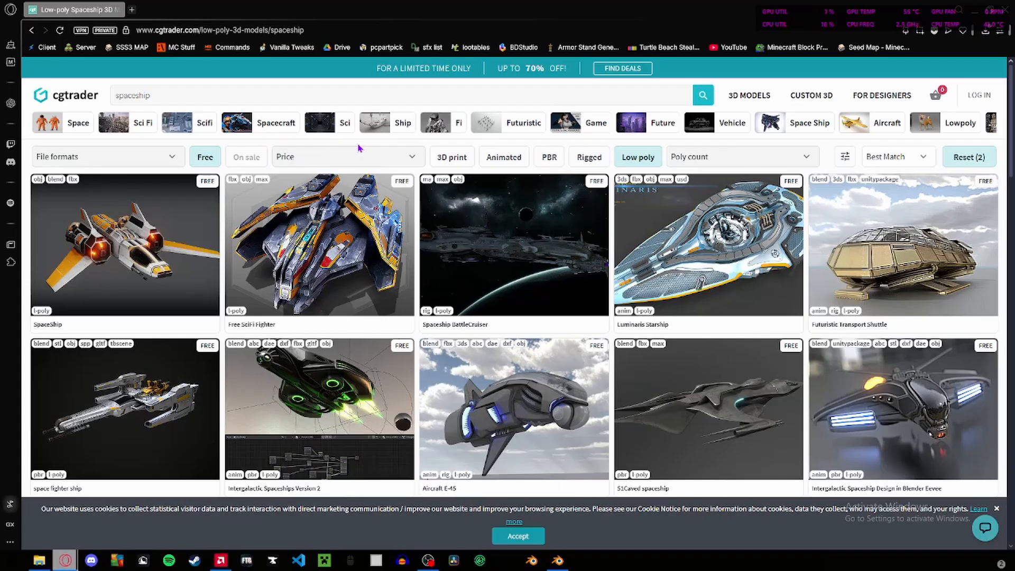
scroll(423, 238, down, 4)
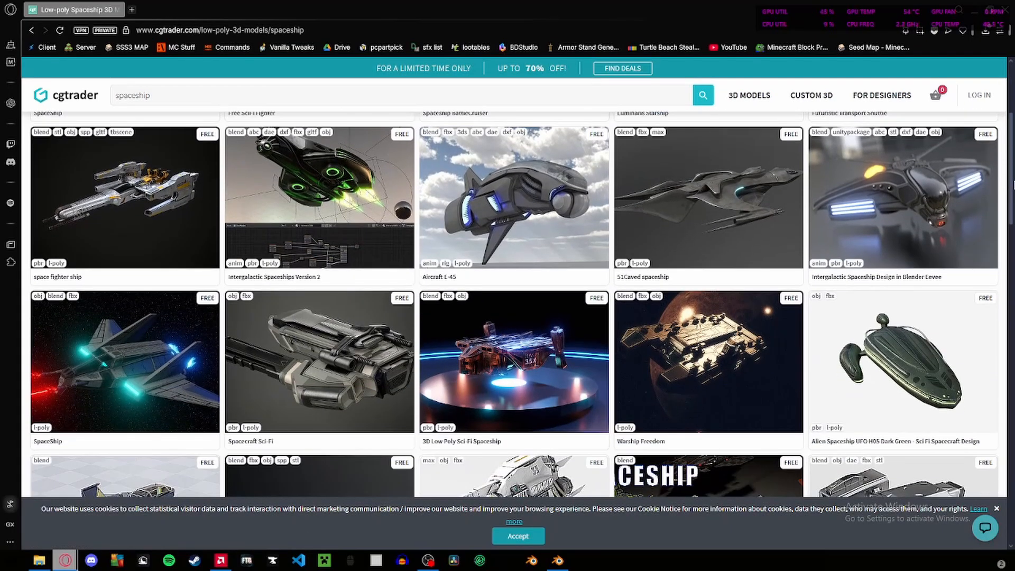
scroll(1012, 184, down, 3)
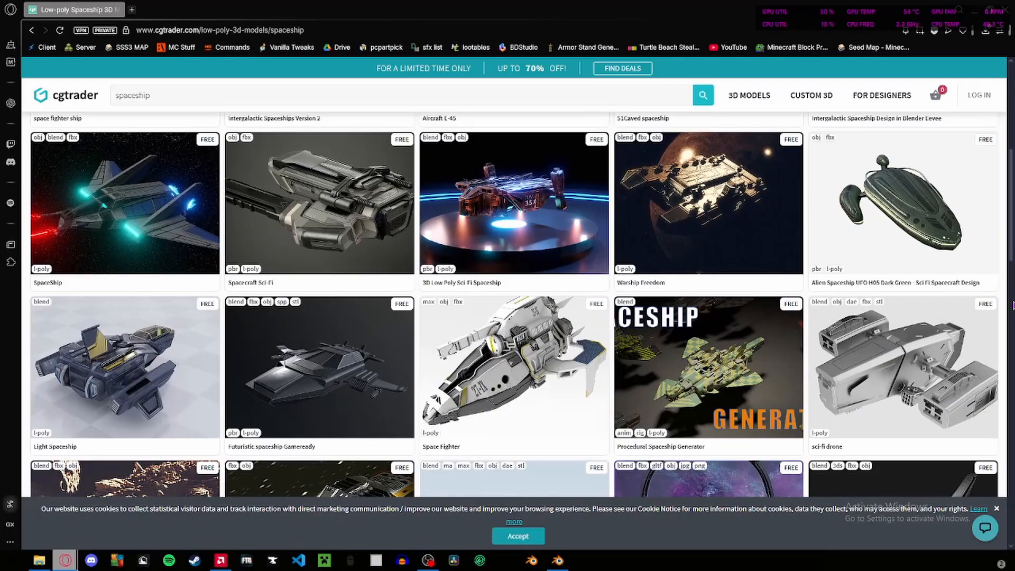
scroll(1013, 304, up, 7)
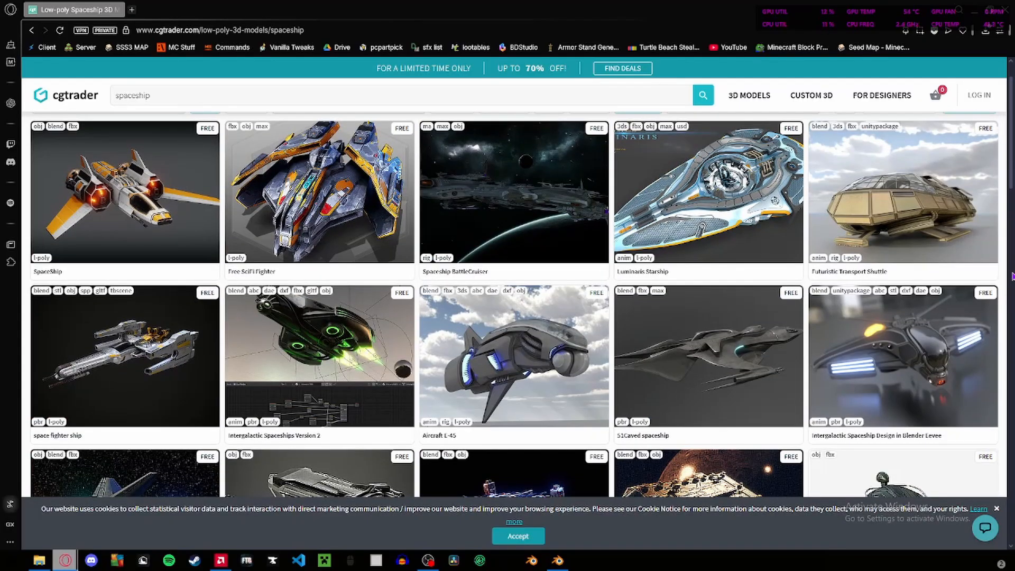
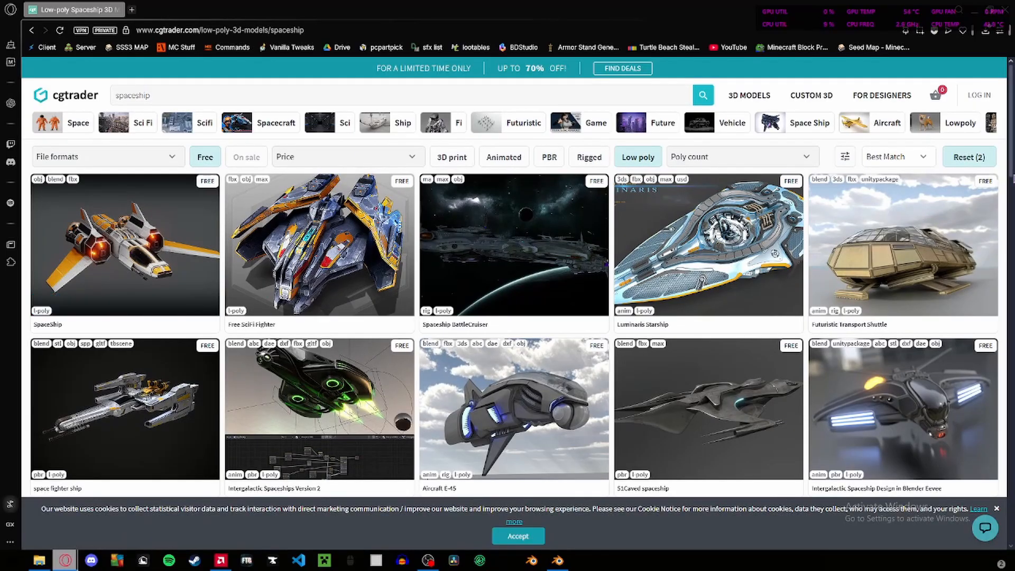
- Scroll through the free CGTrader results and open the SpaceShip model's page
scroll(1014, 196, down, 2)
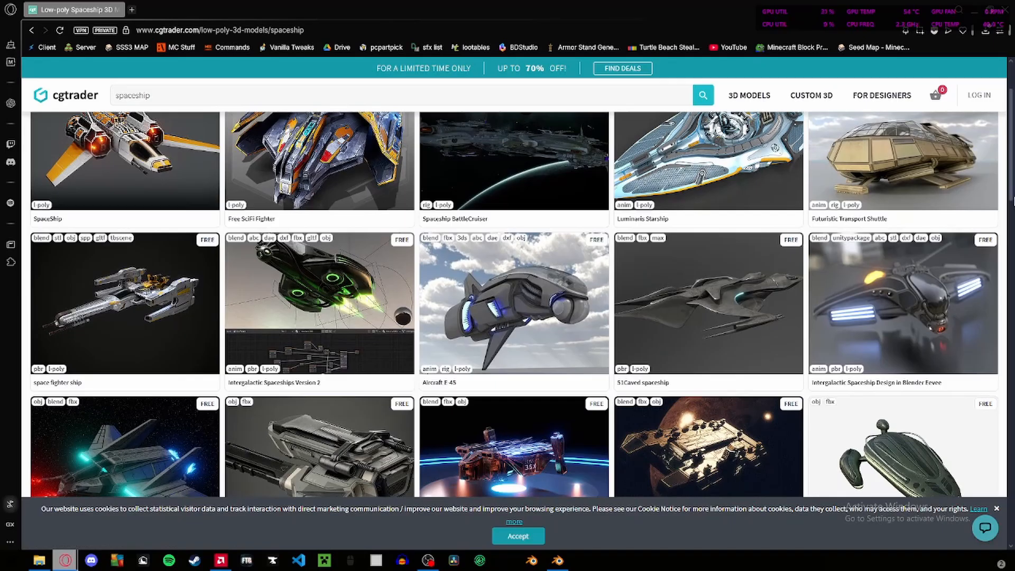
scroll(1013, 216, down, 6)
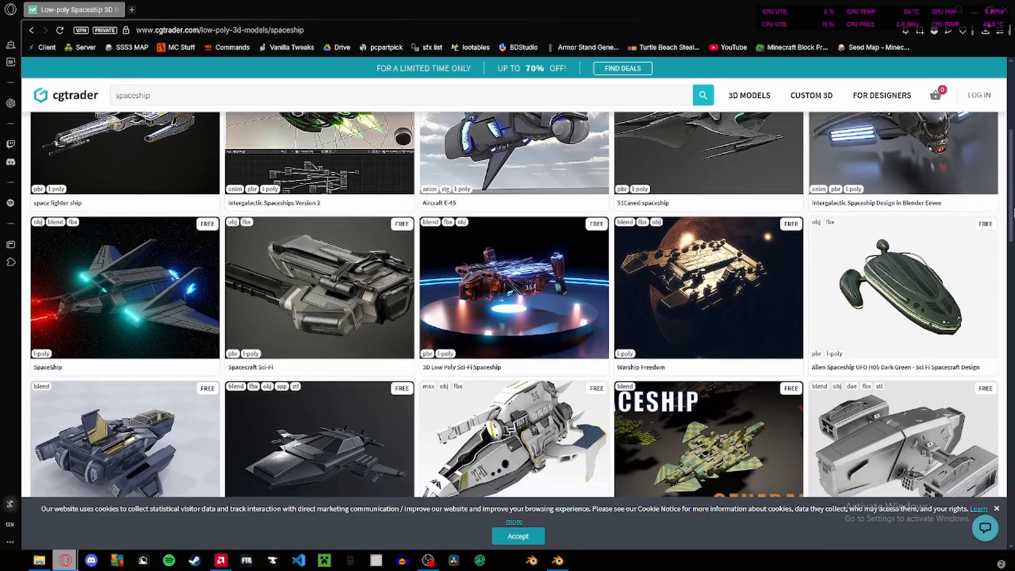
scroll(1013, 212, down, 3)
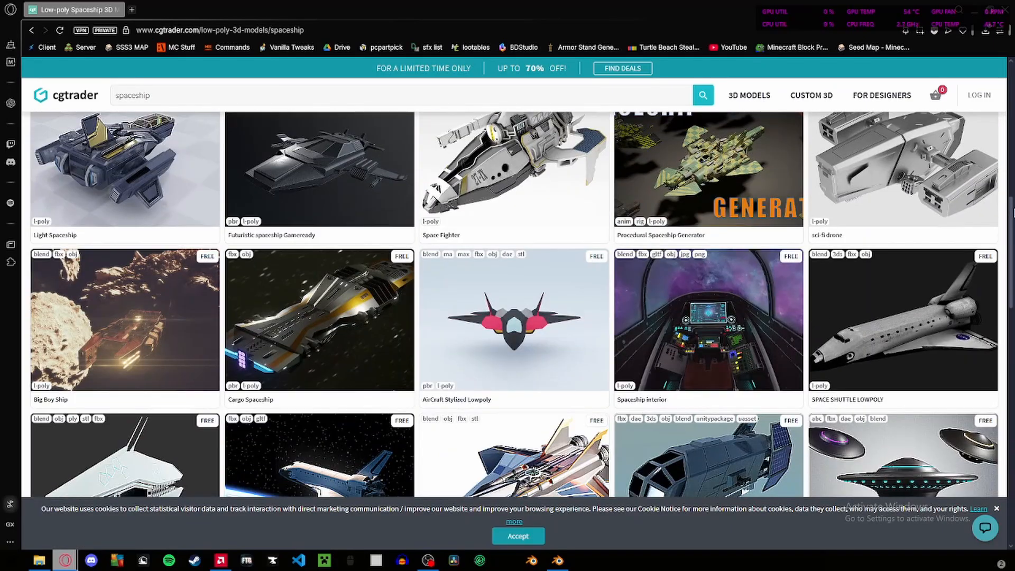
scroll(1013, 213, down, 3)
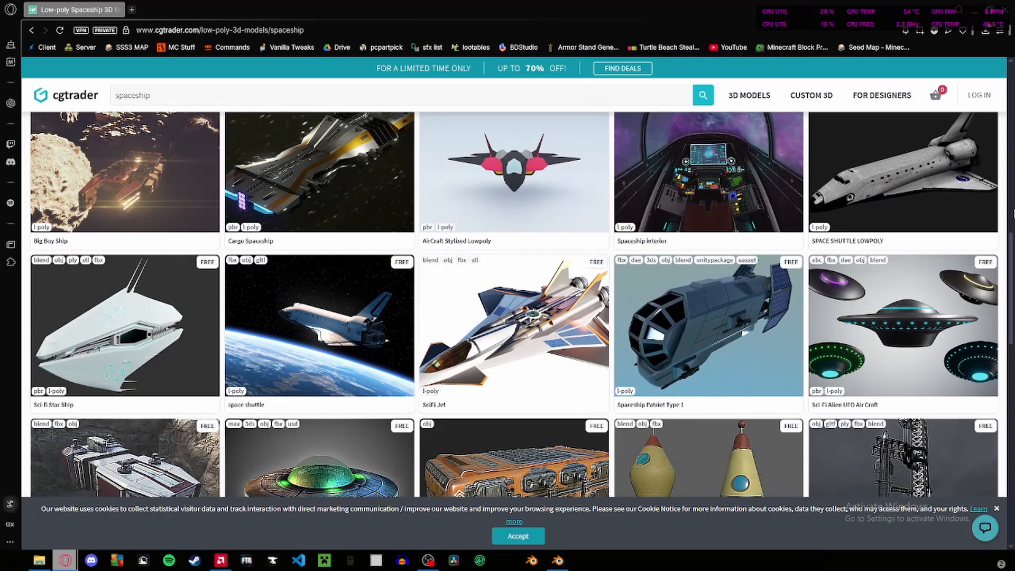
scroll(1013, 212, down, 2)
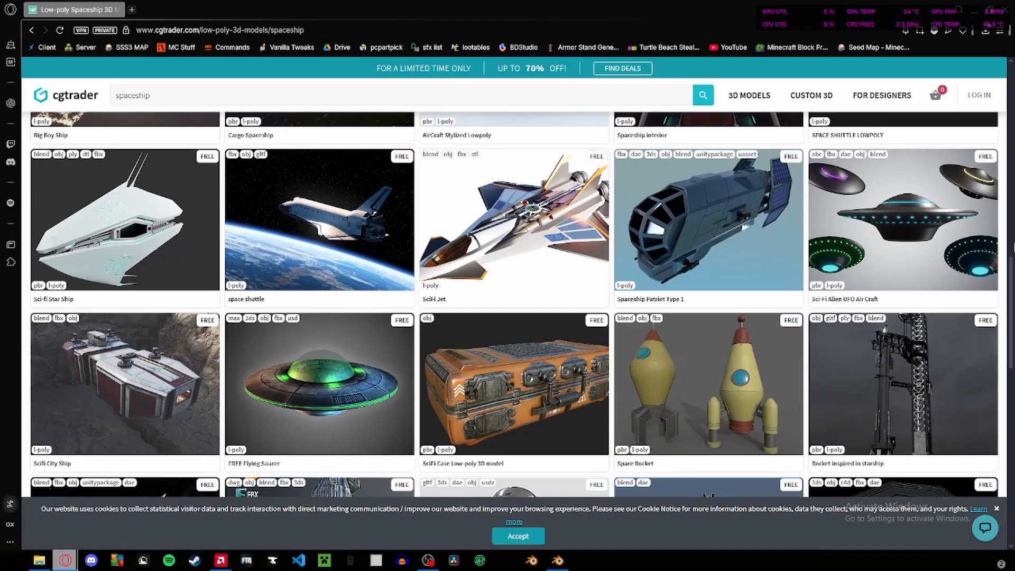
scroll(1012, 246, down, 3)
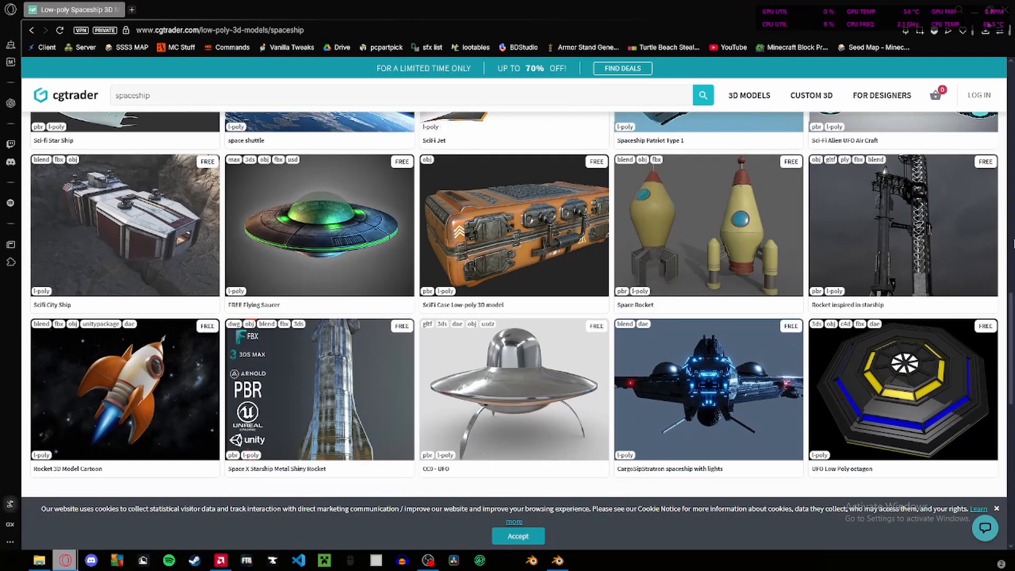
scroll(1013, 243, up, 10)
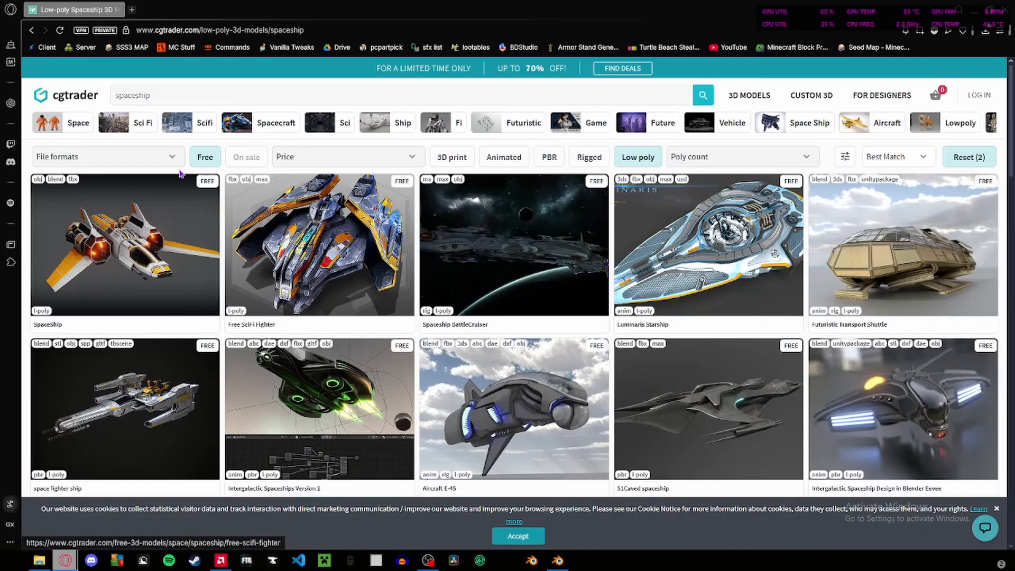
click(181, 205)
- Start the SpaceShip free download and sign in to CGTrader with a Google account
scroll(913, 257, down, 6)
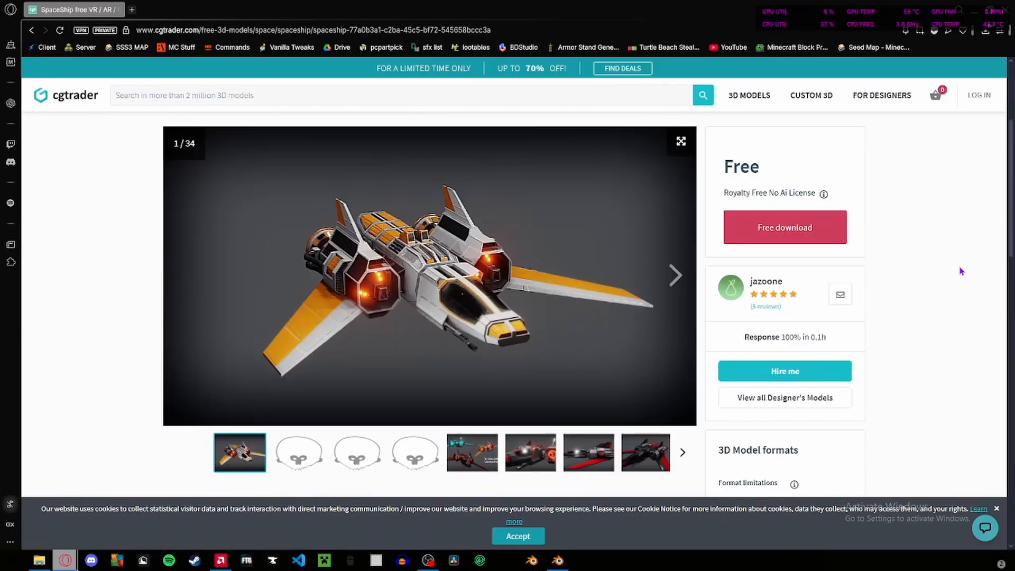
scroll(909, 248, up, 5)
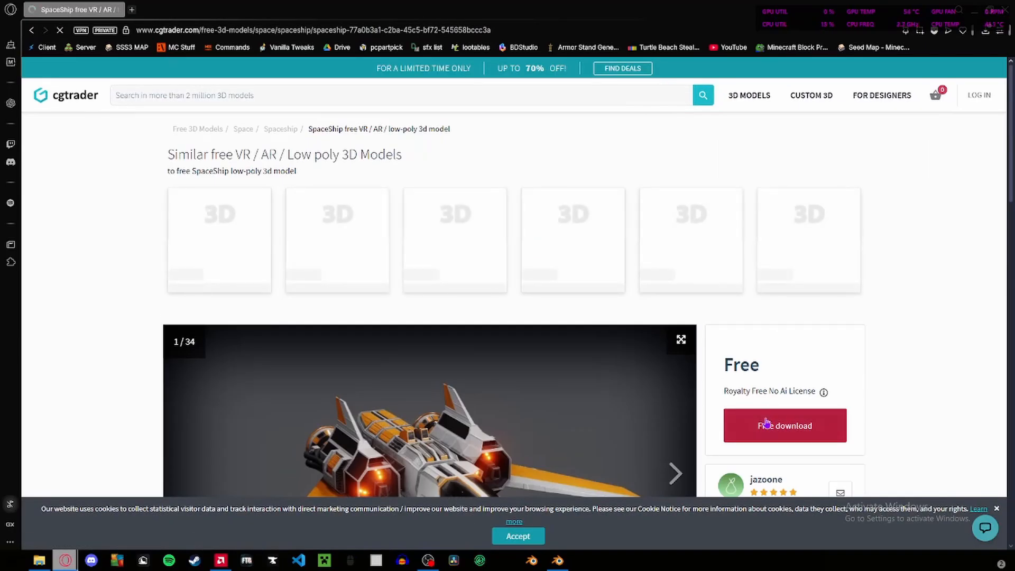
click(766, 423)
scroll(657, 333, down, 3)
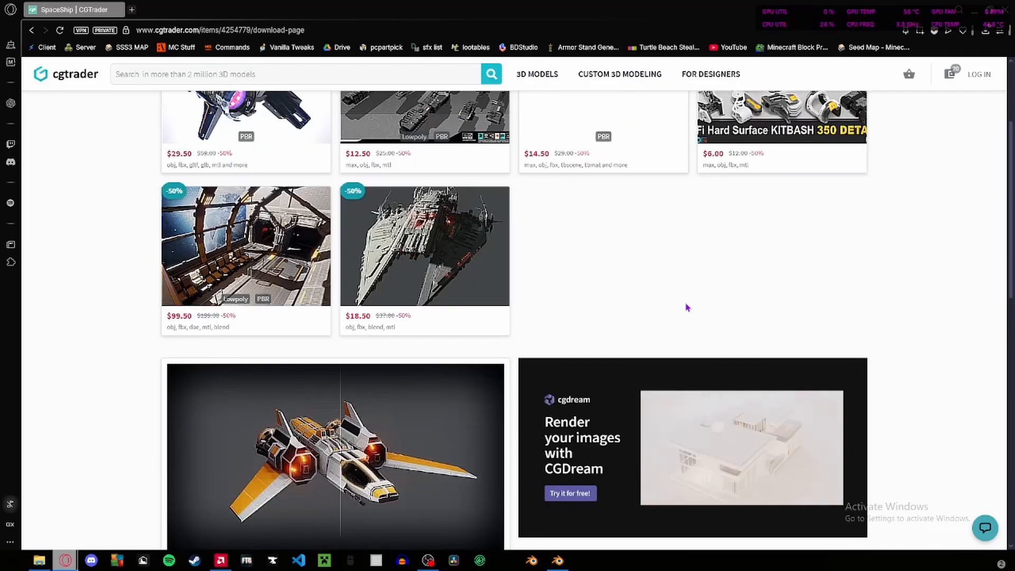
click(975, 96)
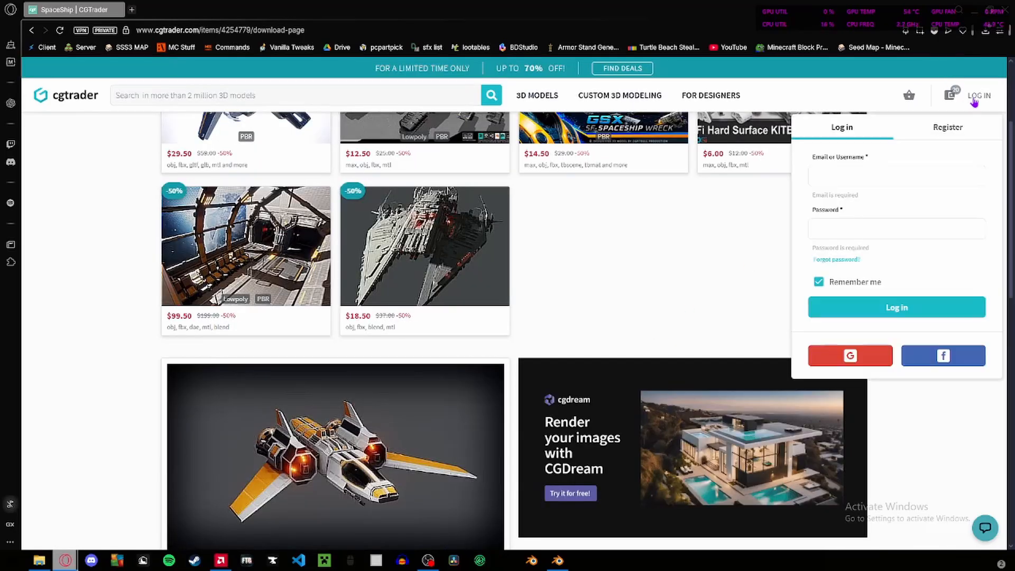
click(835, 361)
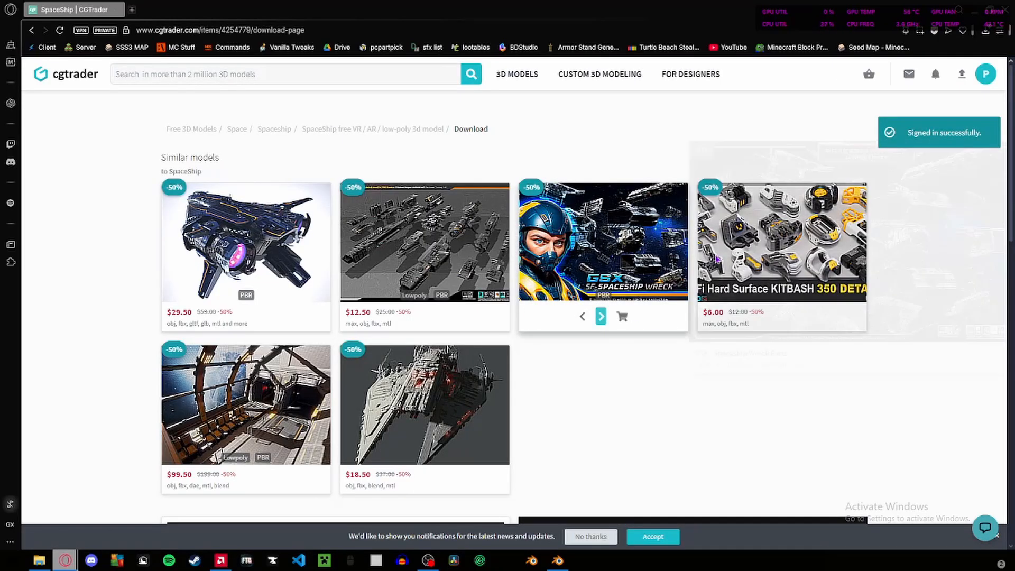
scroll(894, 264, down, 5)
scroll(895, 264, down, 3)
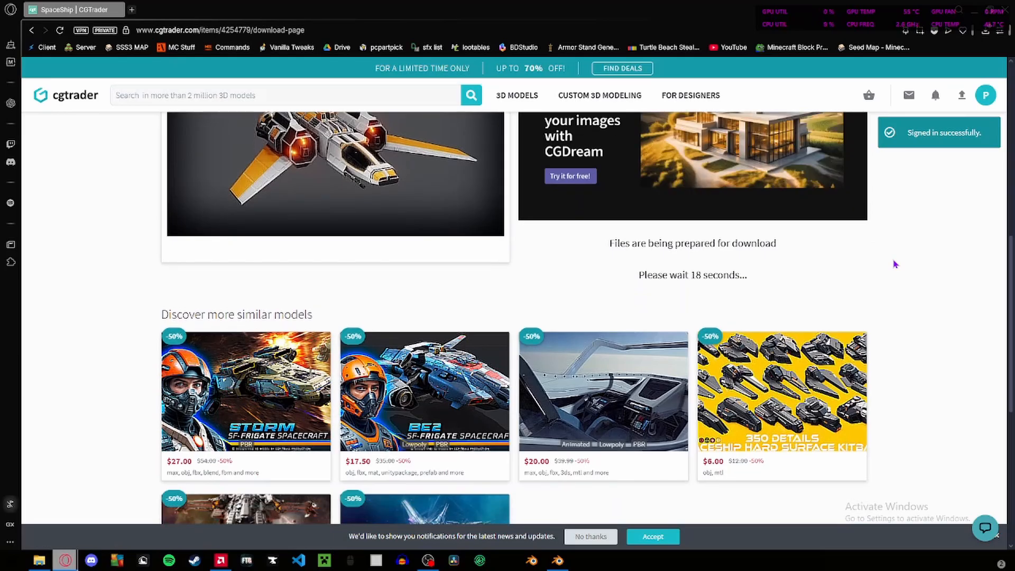
scroll(895, 264, up, 3)
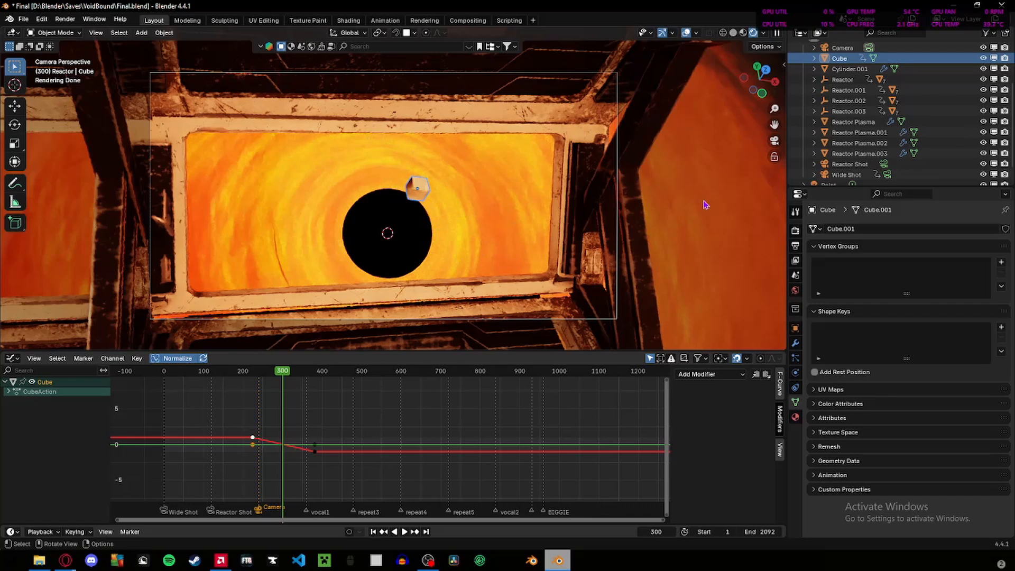
- Check the Sketchfab sci-fi window download, then return to the CGTrader download page
click(65, 561)
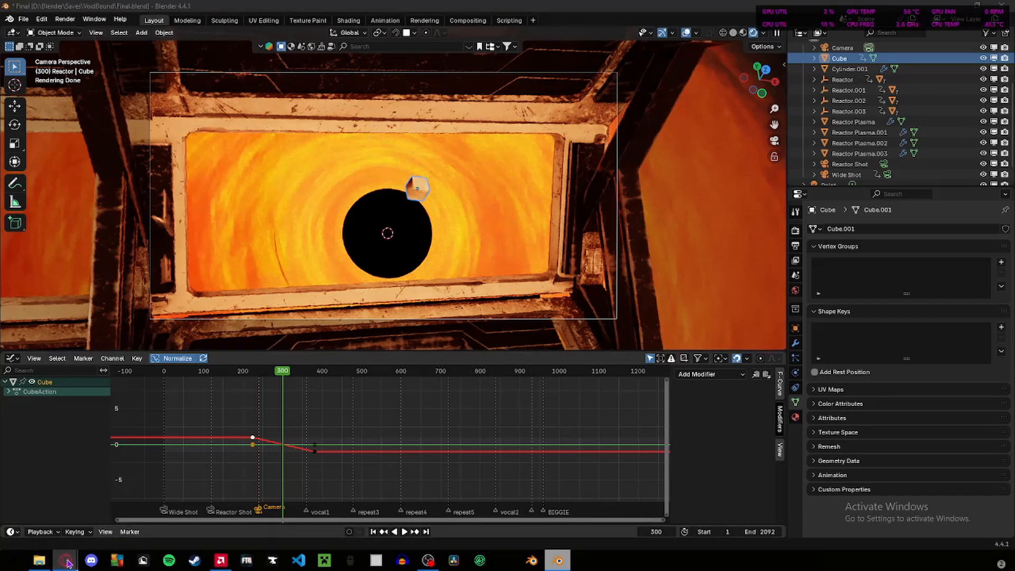
click(68, 538)
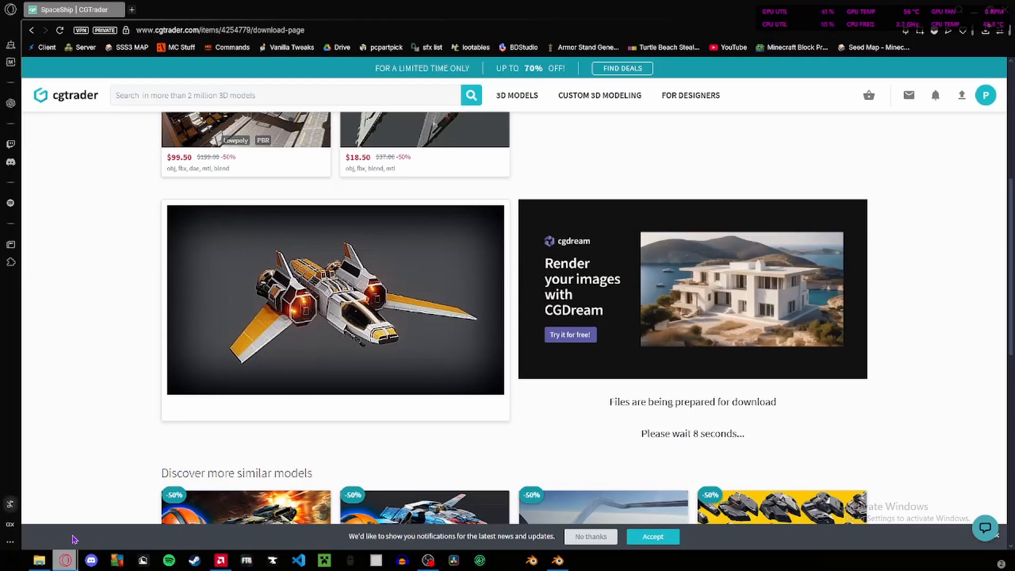
mouse_move(67, 560)
click(175, 534)
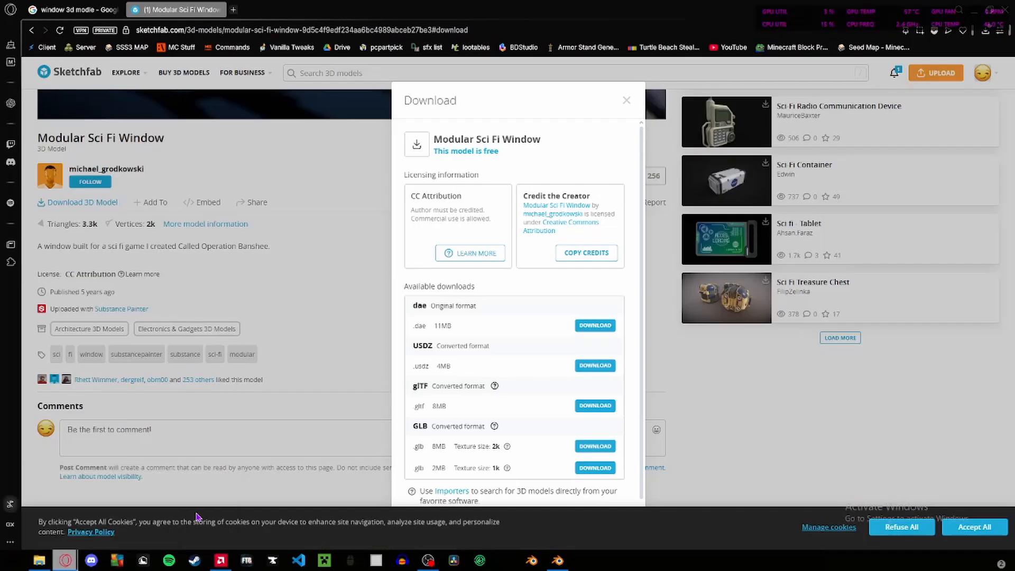
mouse_move(68, 560)
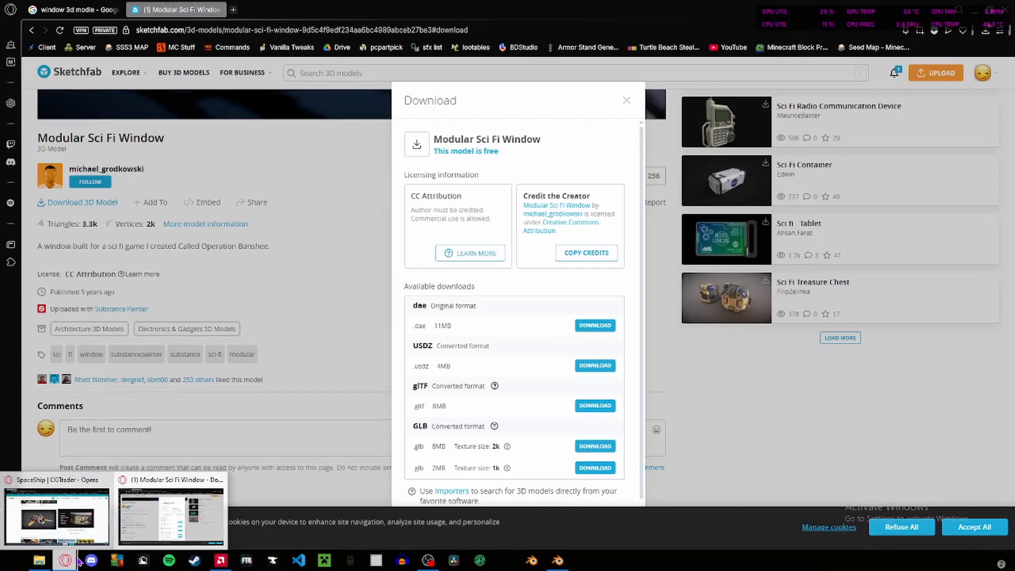
click(63, 529)
- Download SpaceShip.blend (8.85 MB) and bring the Blender scene back to the front
scroll(769, 432, down, 1)
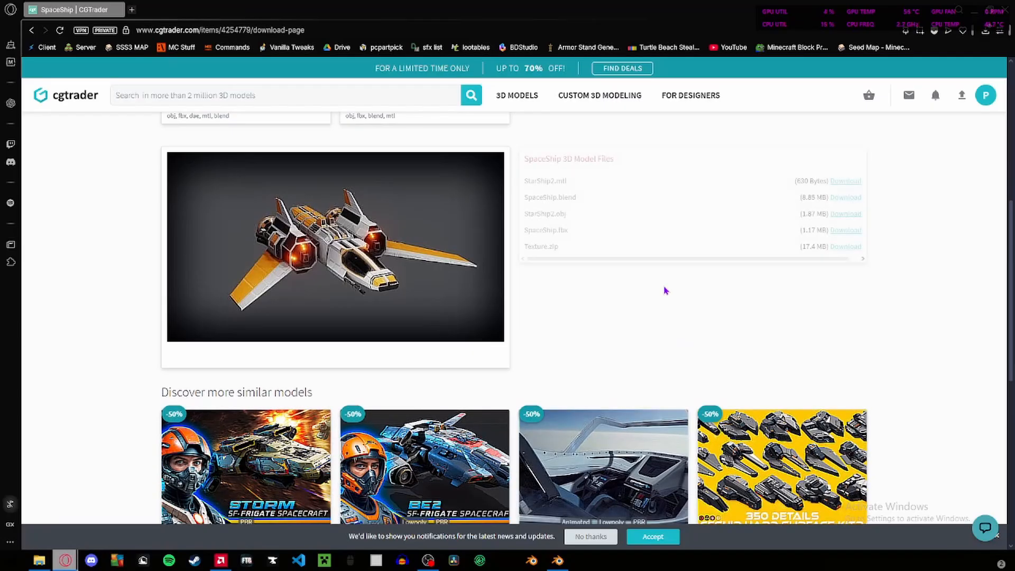
click(858, 201)
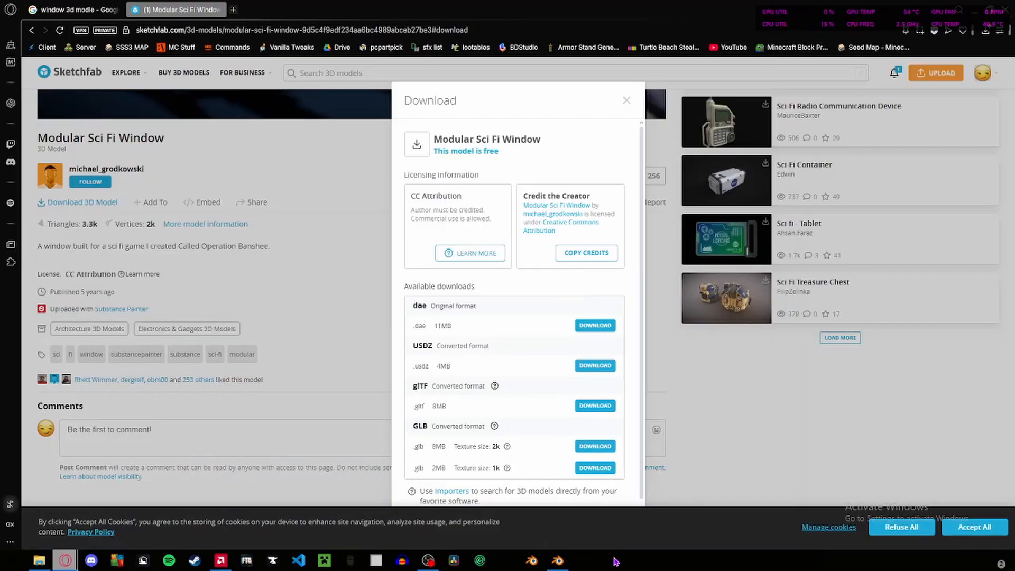
click(558, 561)
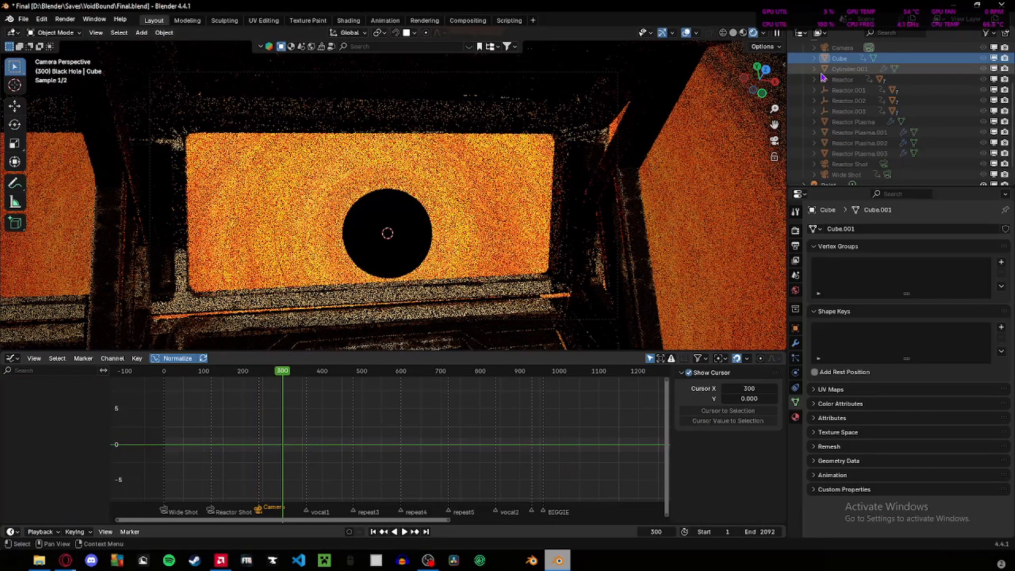
- Jump to frame 224, select the Cube and frame the view on it
key(ctrl+z)
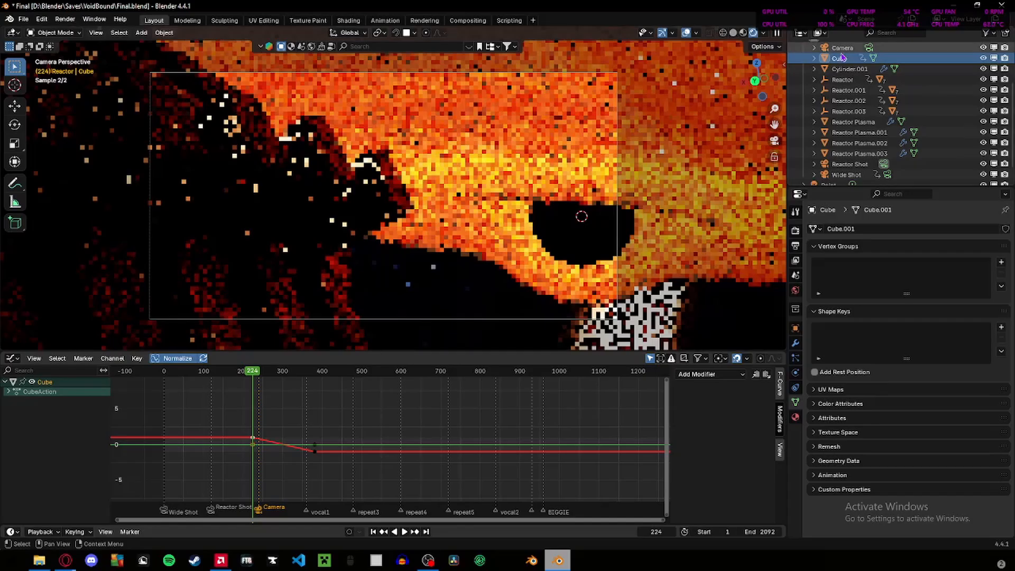
click(842, 51)
click(840, 57)
key(grave)
click(587, 205)
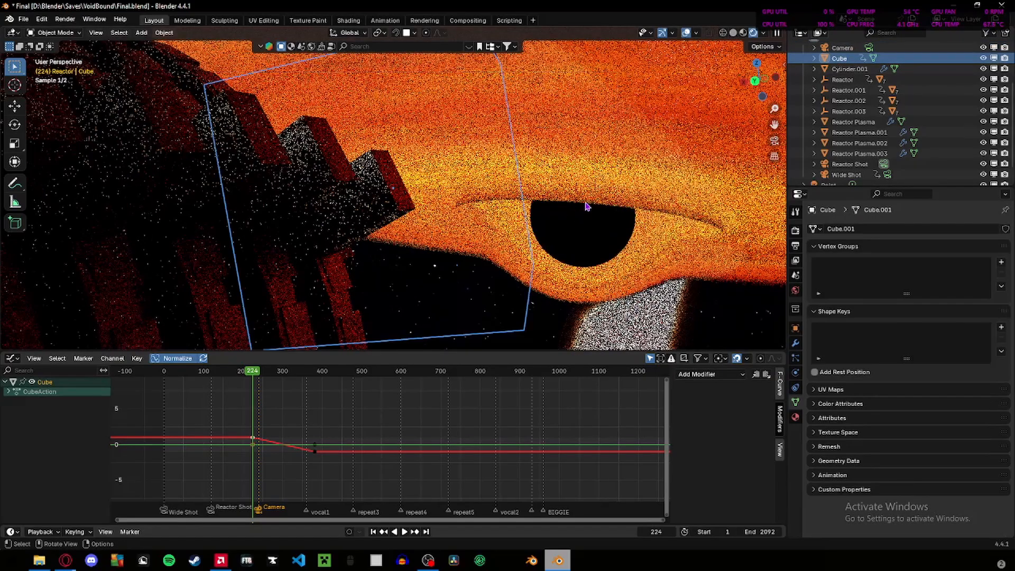
- Fly back to see the reactor ring in wireframe, then reframe the Cube in solid shading
key(shift+z)
key(shift+grave)
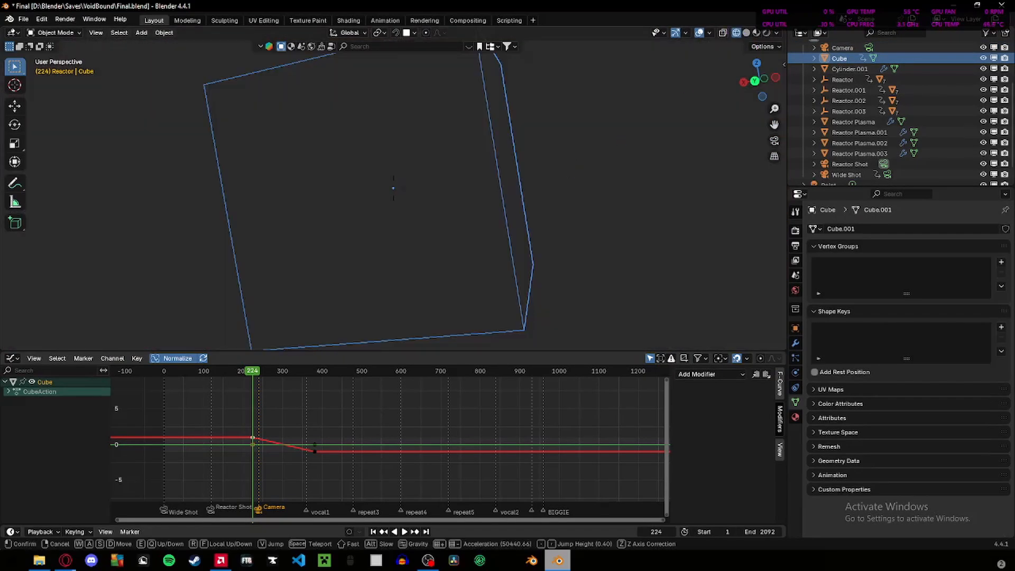
key(s)
click(569, 169)
key(grave)
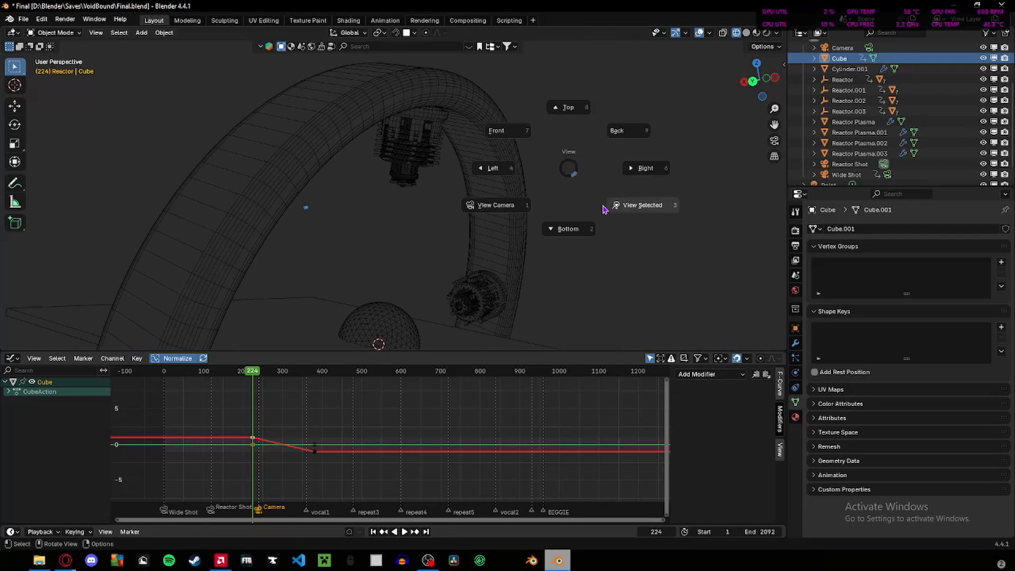
click(603, 209)
click(746, 32)
scroll(423, 185, down, 5)
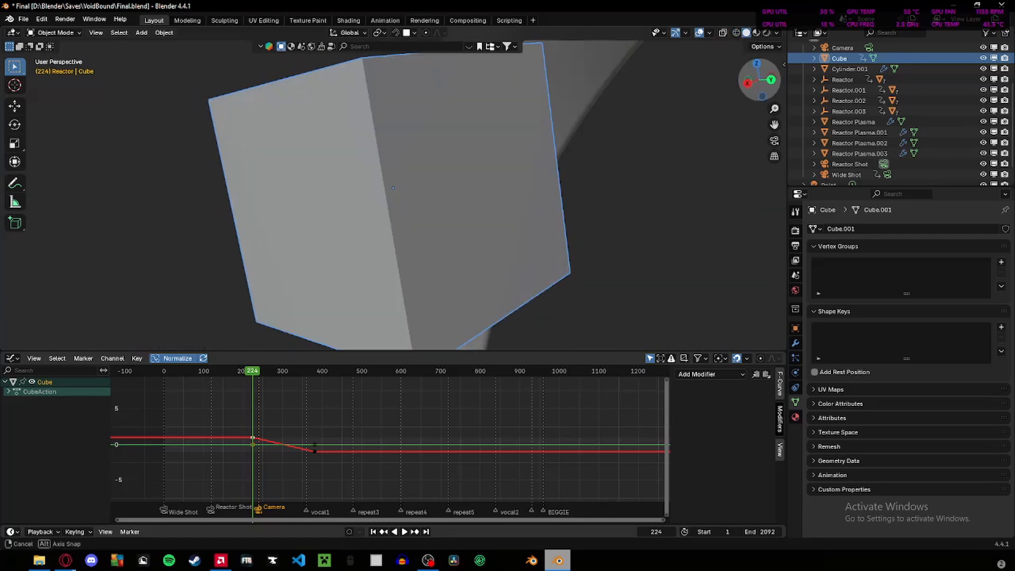
- Snap the 3D cursor to the Cube's position and delete the Cube
click(164, 32)
mouse_move(195, 98)
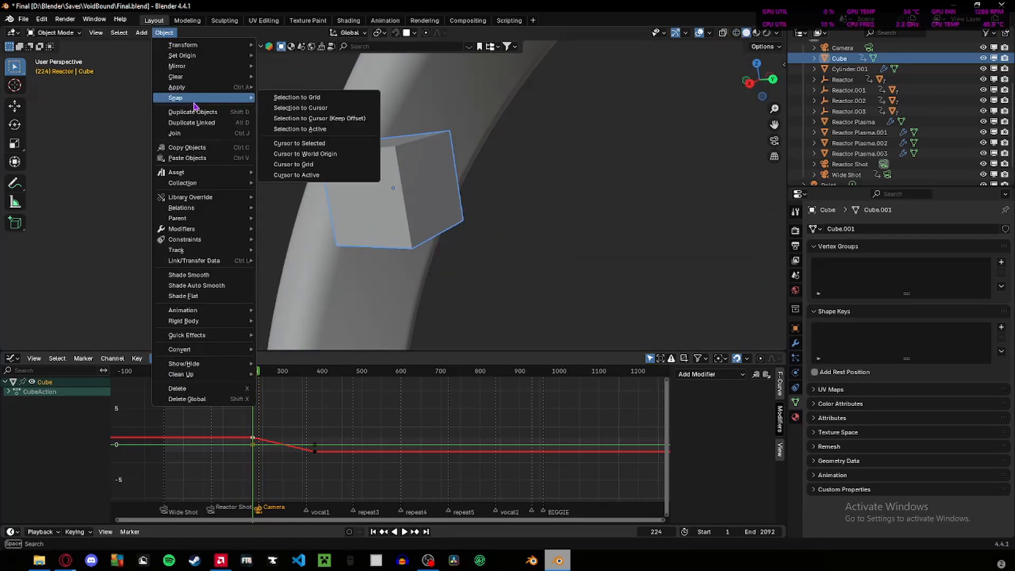
click(276, 148)
key(Delete)
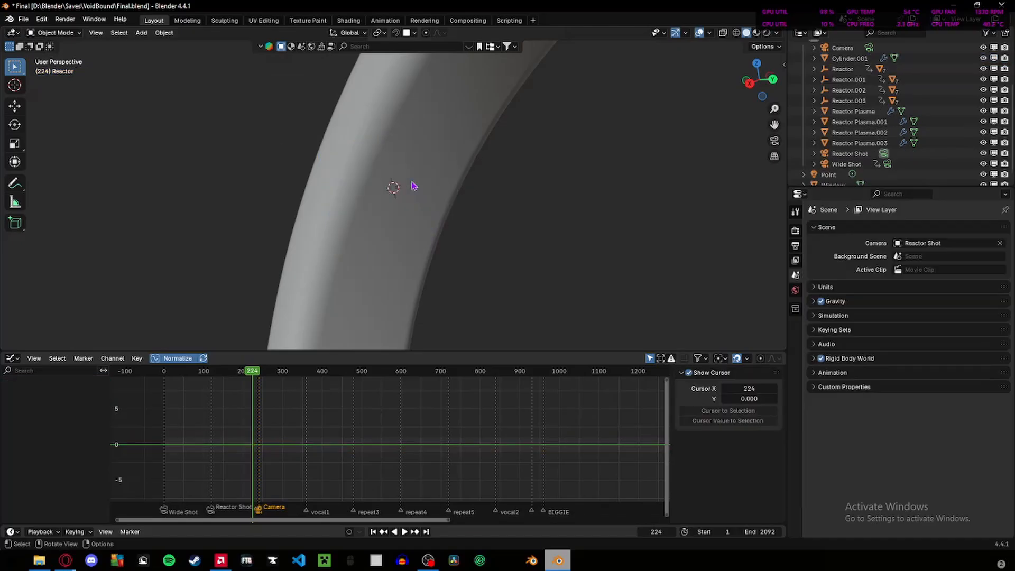
- Append all objects from SpaceShip.blend's Object folder in Downloads into the scene
click(24, 20)
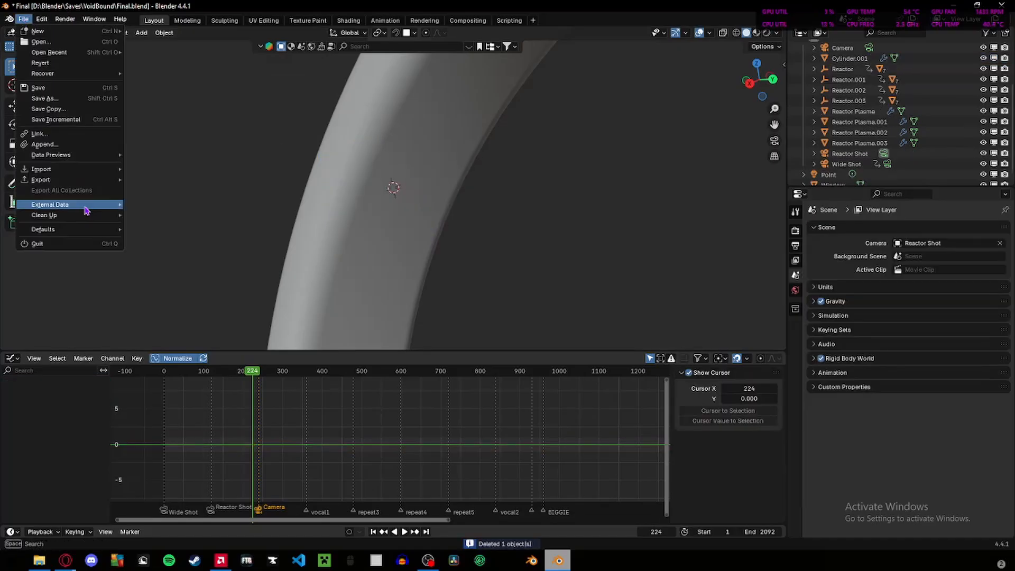
click(81, 148)
click(270, 234)
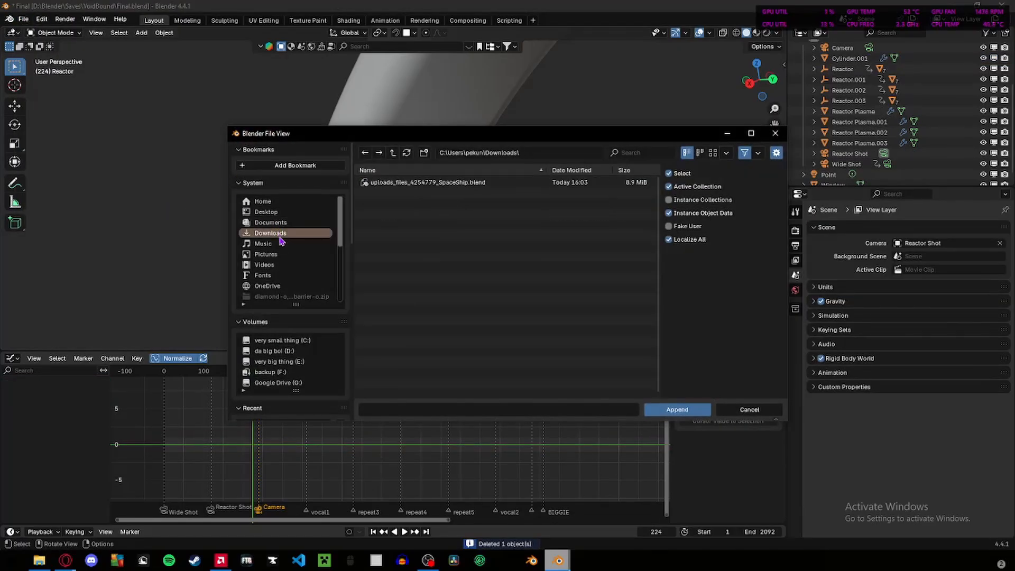
click(454, 182)
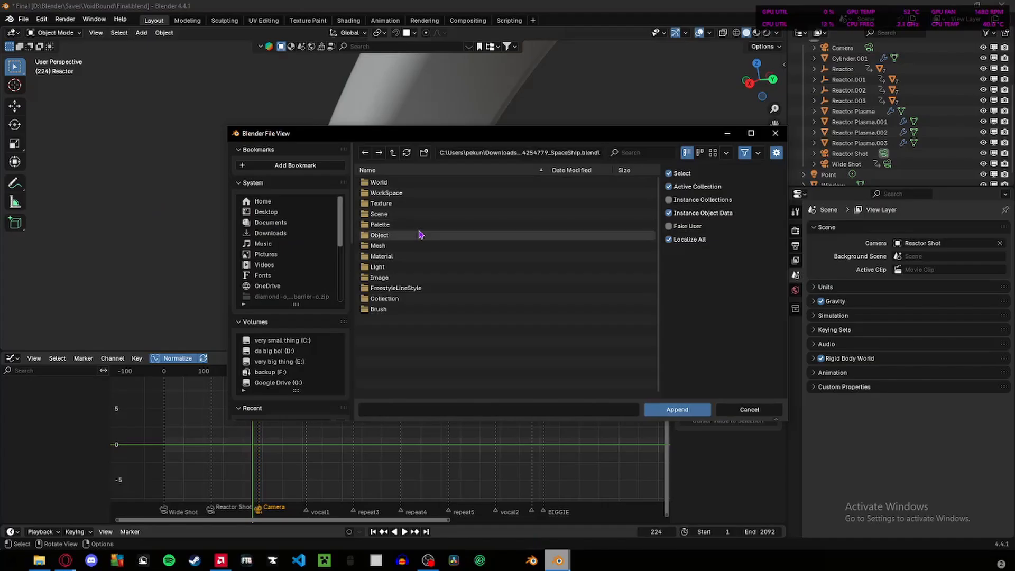
click(420, 235)
key(a)
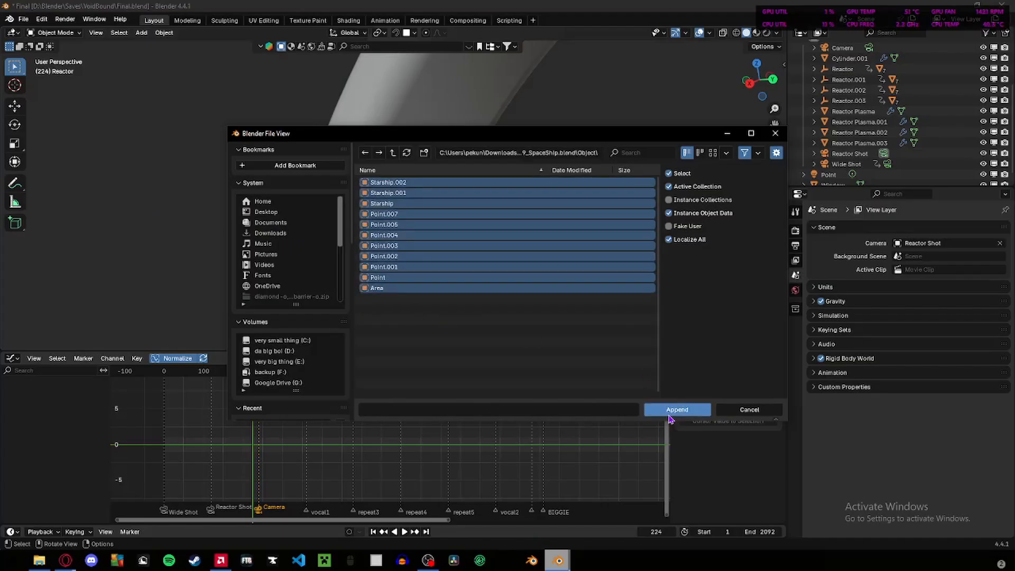
click(670, 414)
scroll(856, 122, down, 3)
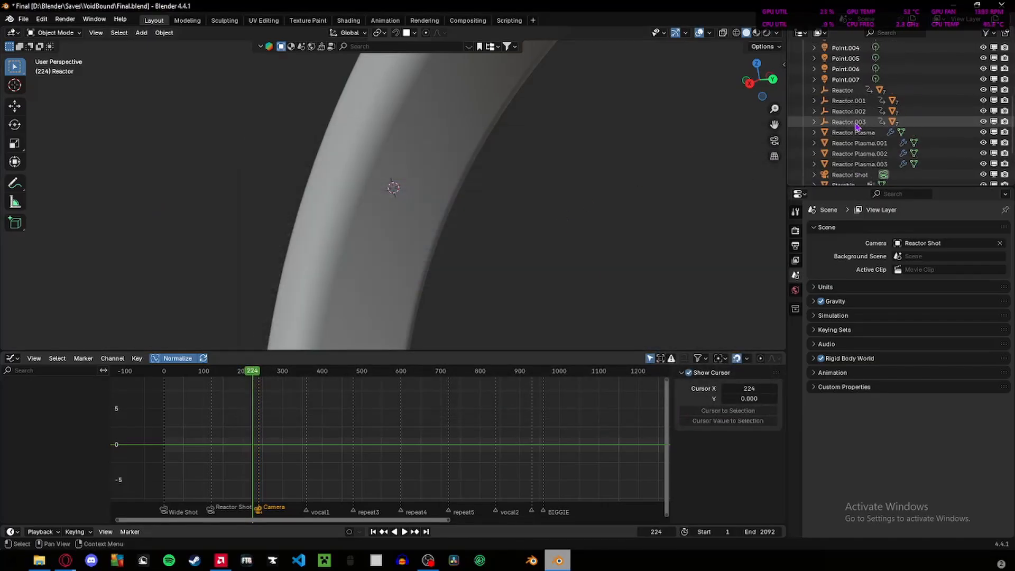
key(m)
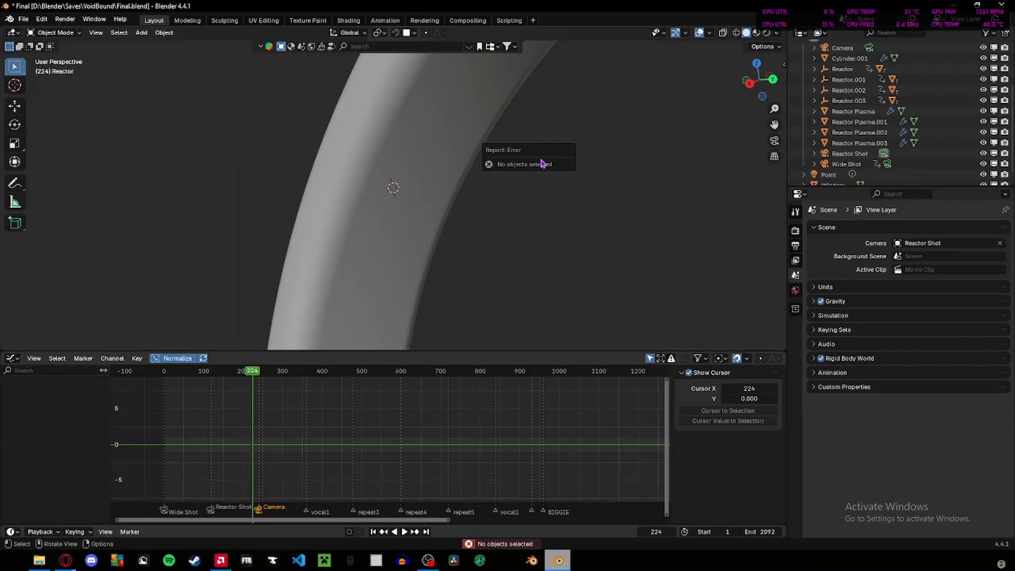
scroll(899, 116, up, 6)
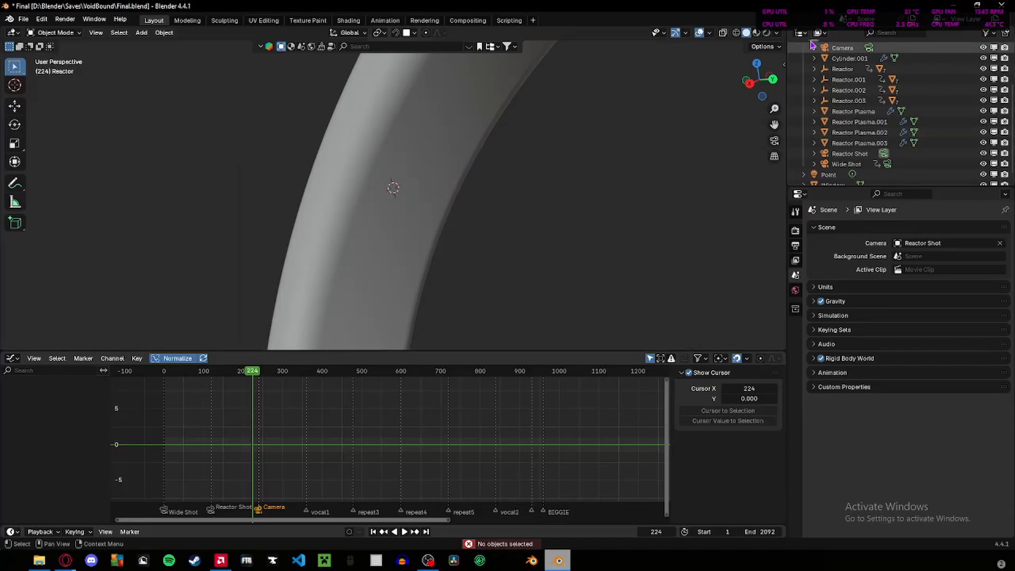
- Create a new collection and name it 'Shi'
click(1005, 32)
scroll(872, 132, down, 5)
double_click(841, 153)
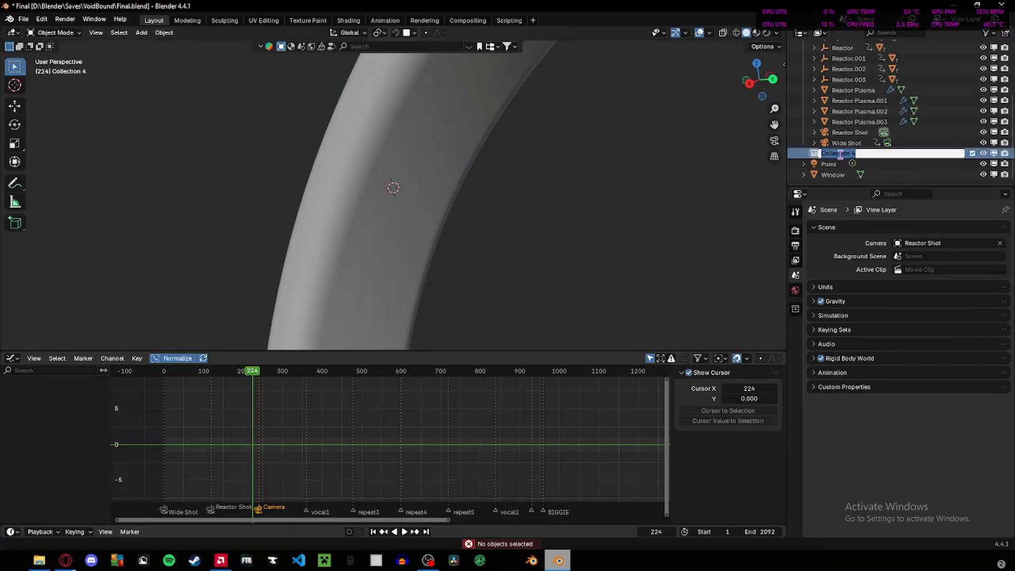
text(Shi)
key(Return)
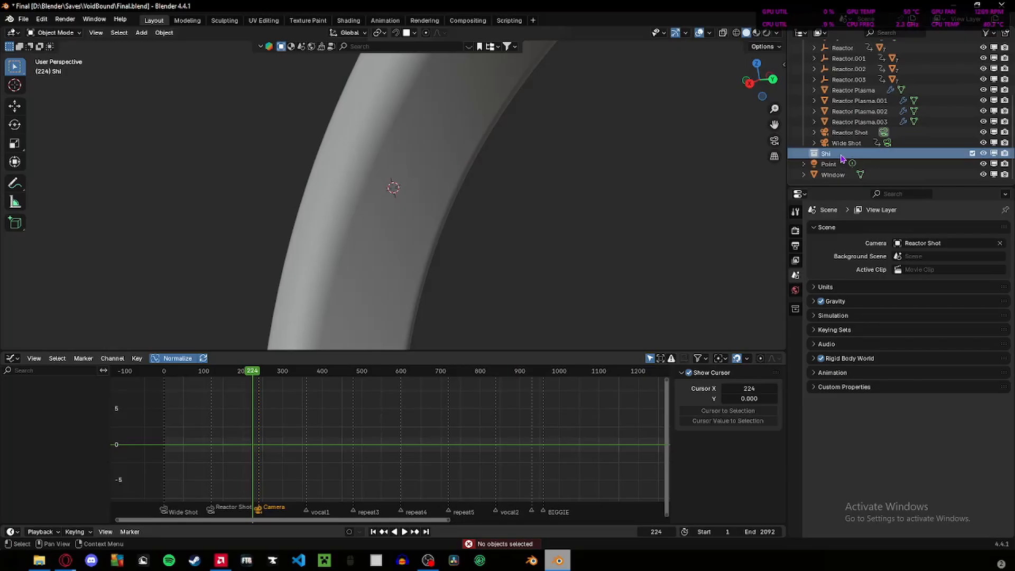
- Append all SpaceShip.blend objects again into the Shi collection
click(17, 21)
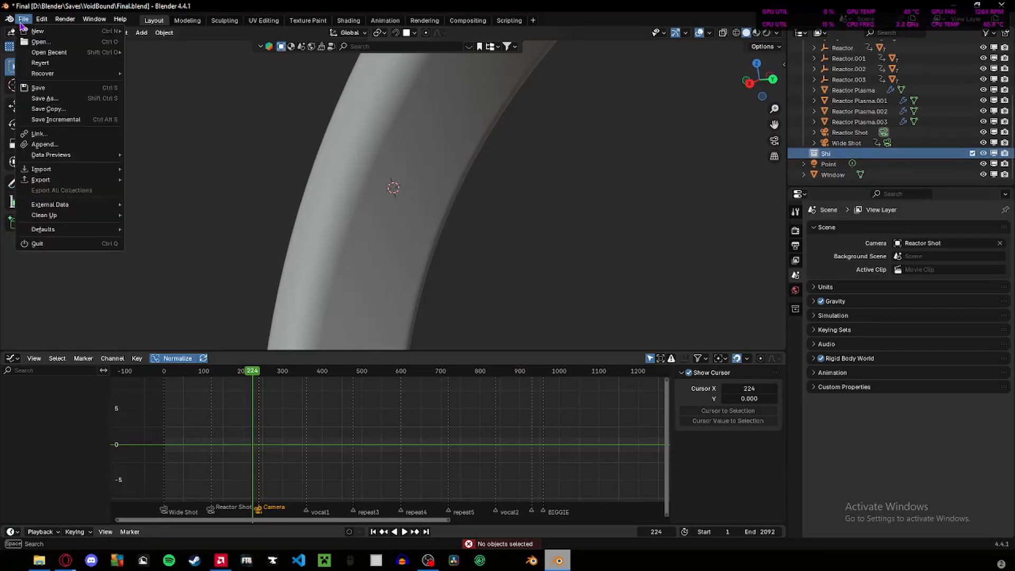
click(64, 141)
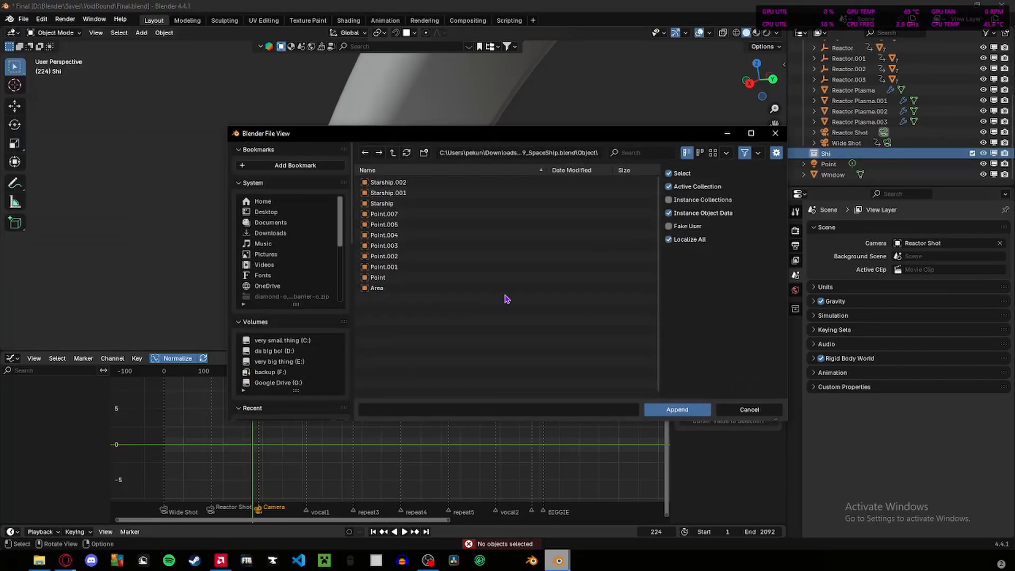
key(a)
click(702, 413)
scroll(863, 133, down, 5)
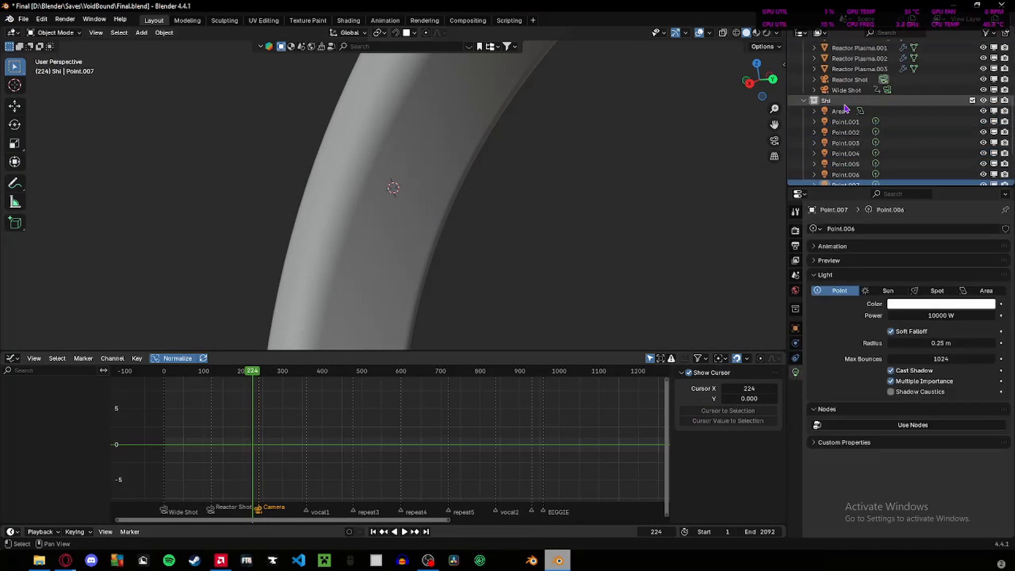
- Delete the appended Area and Point lights and frame the three starships
key(Delete)
click(846, 132)
shift+click(849, 153)
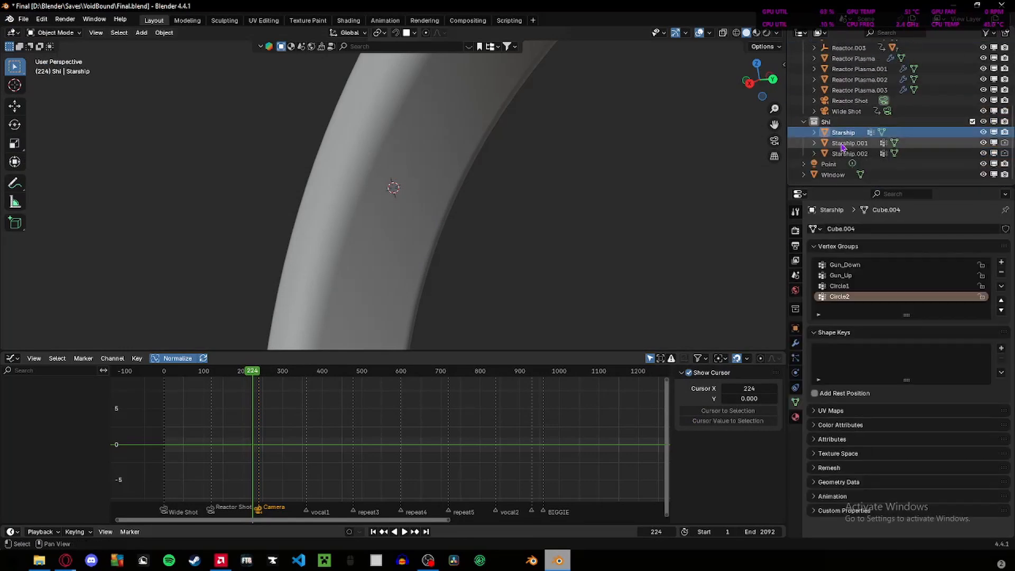
key(grave)
click(513, 193)
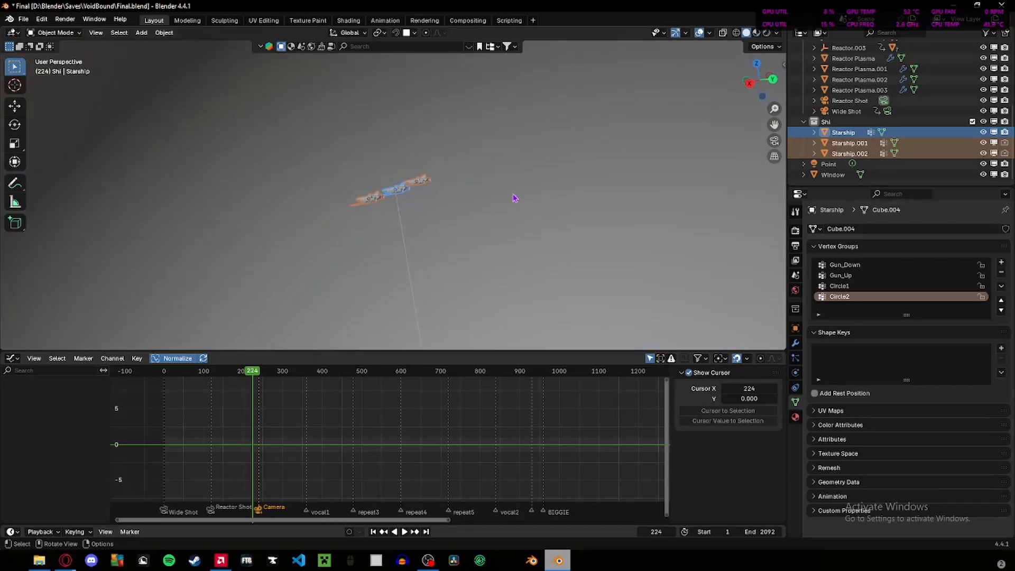
- Hide the Black Hole and Reactor collections from the viewport
click(738, 71)
mouse_move(759, 79)
mouse_down()
mouse_move(751, 77)
mouse_move(769, 79)
mouse_up()
scroll(857, 159, up, 6)
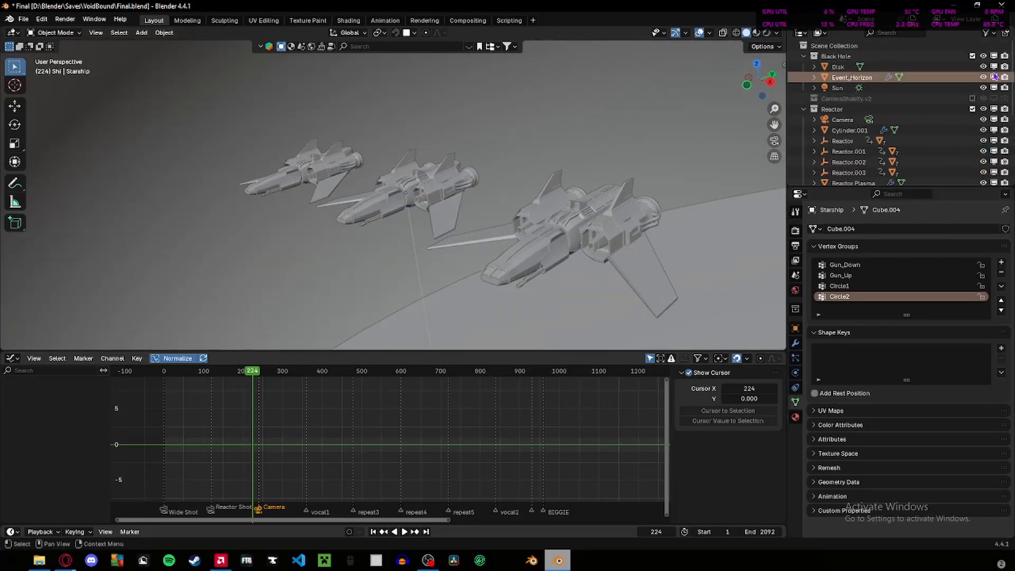
click(983, 56)
click(983, 109)
scroll(983, 109, down, 6)
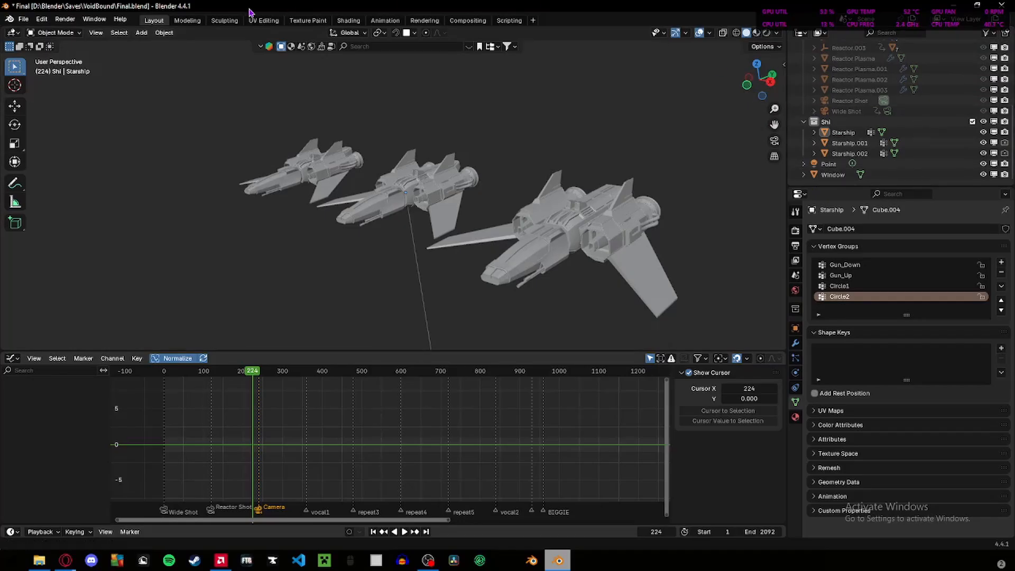
- Preview the ships in rendered and material preview shading and view the starship's material settings
click(765, 33)
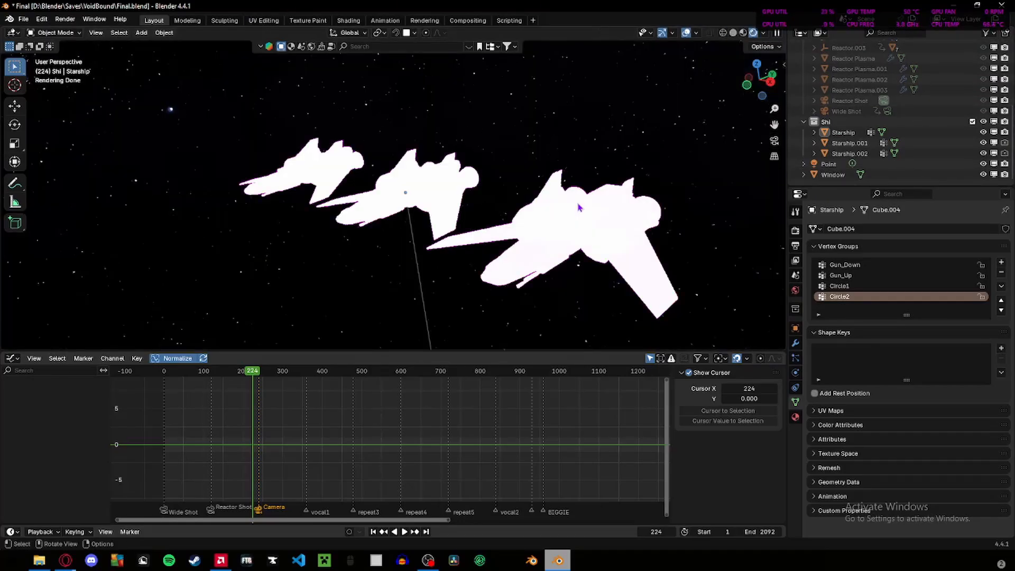
drag(756, 80, 732, 82)
click(797, 417)
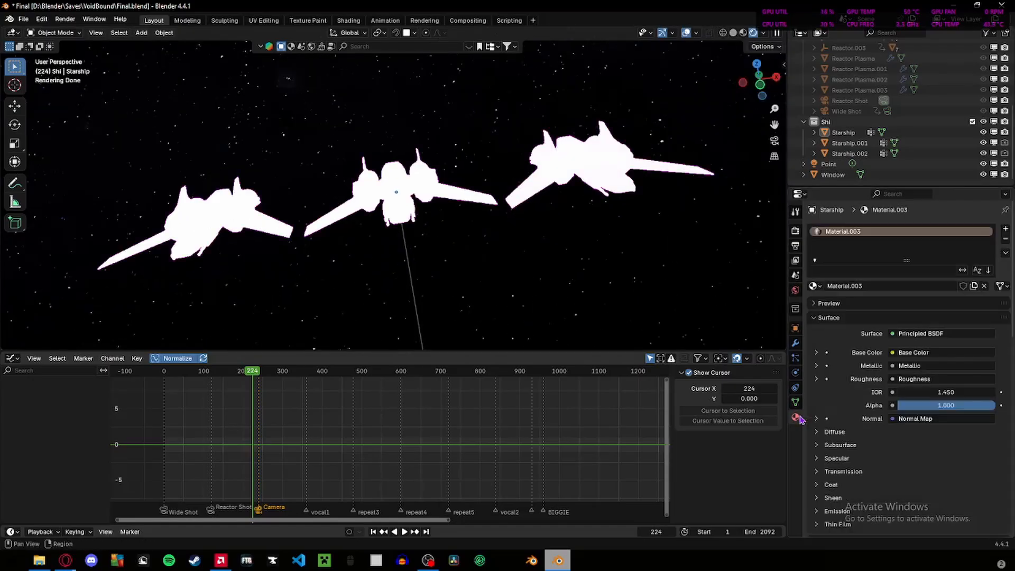
click(742, 32)
scroll(706, 131, up, 6)
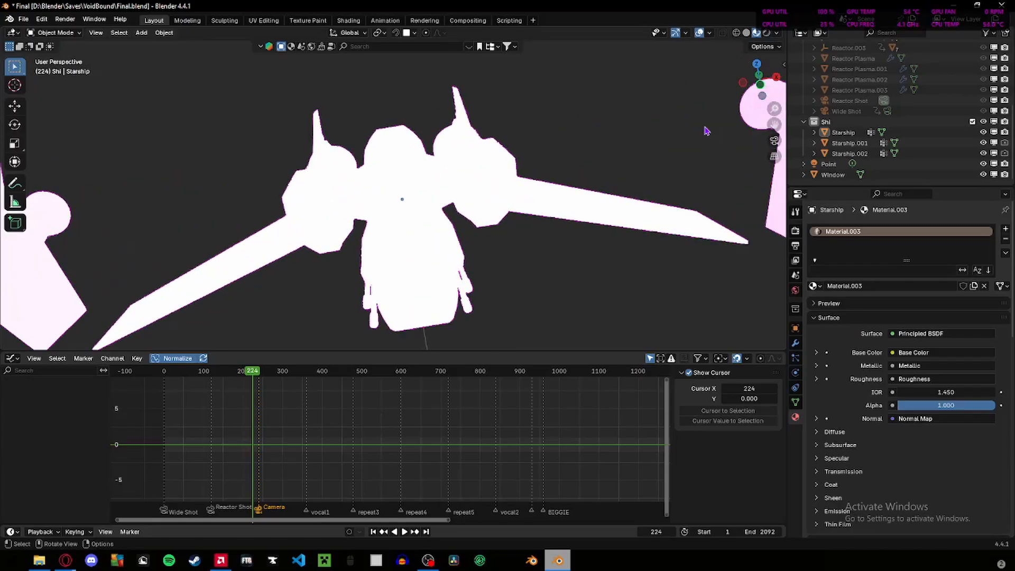
- Select Starship.001 then Starship and browse the material list without changing it
drag(759, 81, 682, 53)
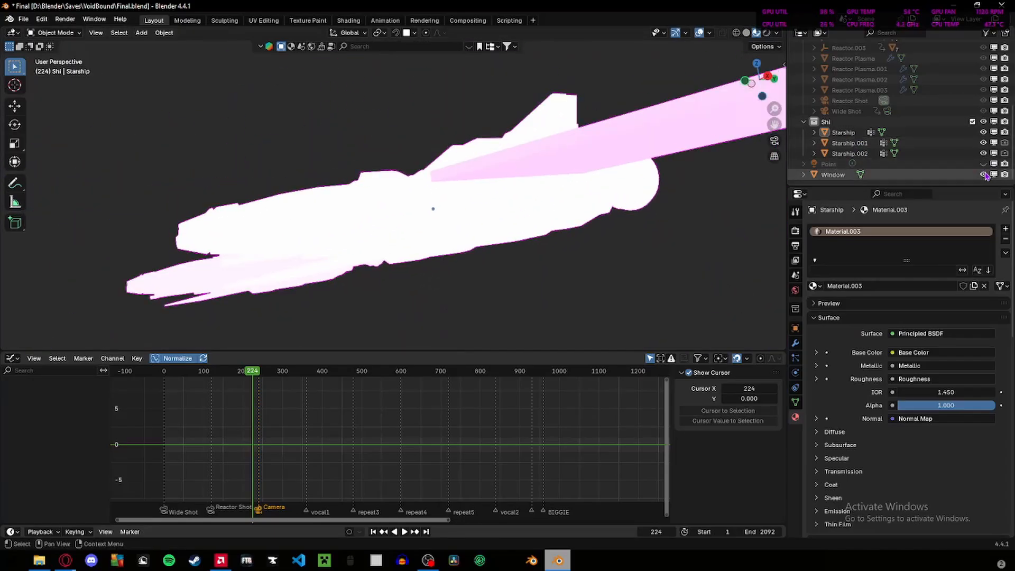
scroll(978, 165, up, 2)
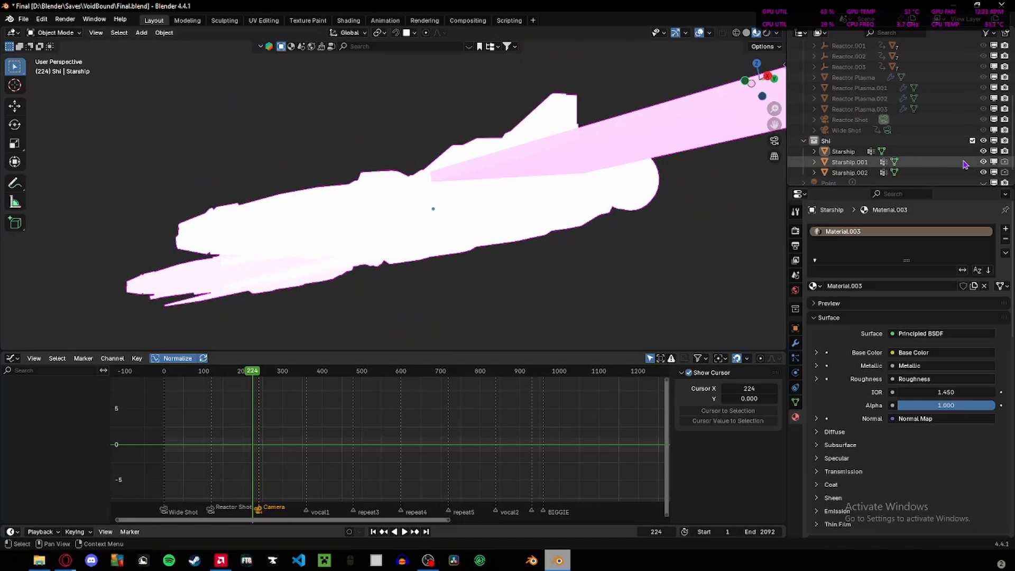
scroll(963, 165, down, 2)
click(926, 143)
click(925, 133)
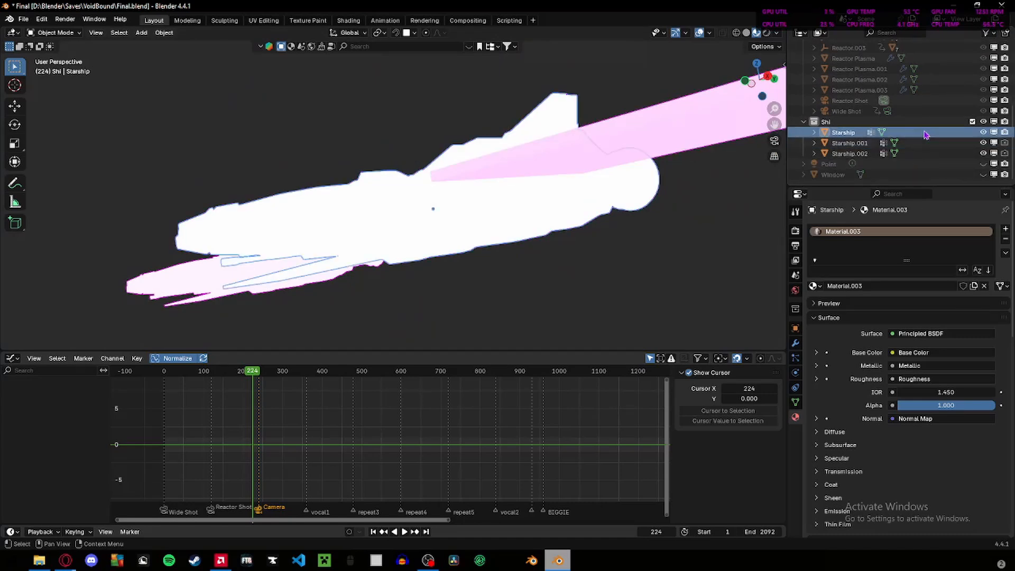
drag(751, 67, 764, 79)
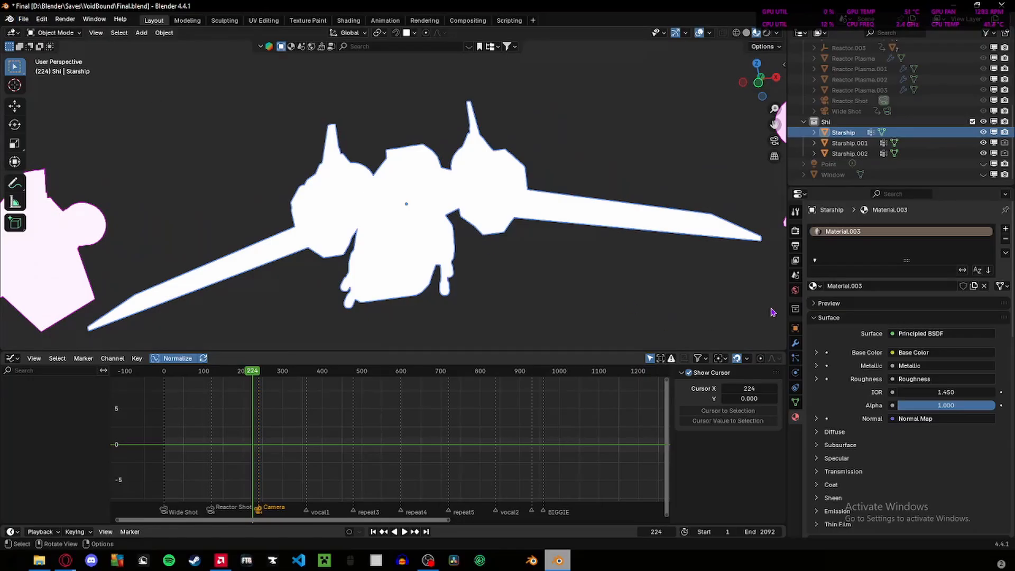
click(814, 286)
click(814, 287)
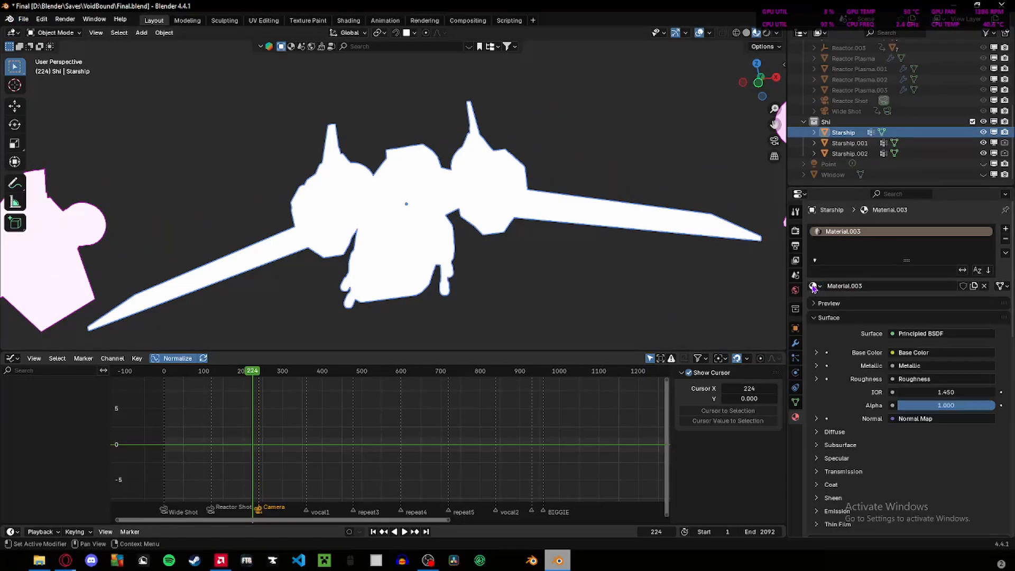
- Append all five materials from SpaceShip.blend's Material folder
click(24, 20)
click(74, 144)
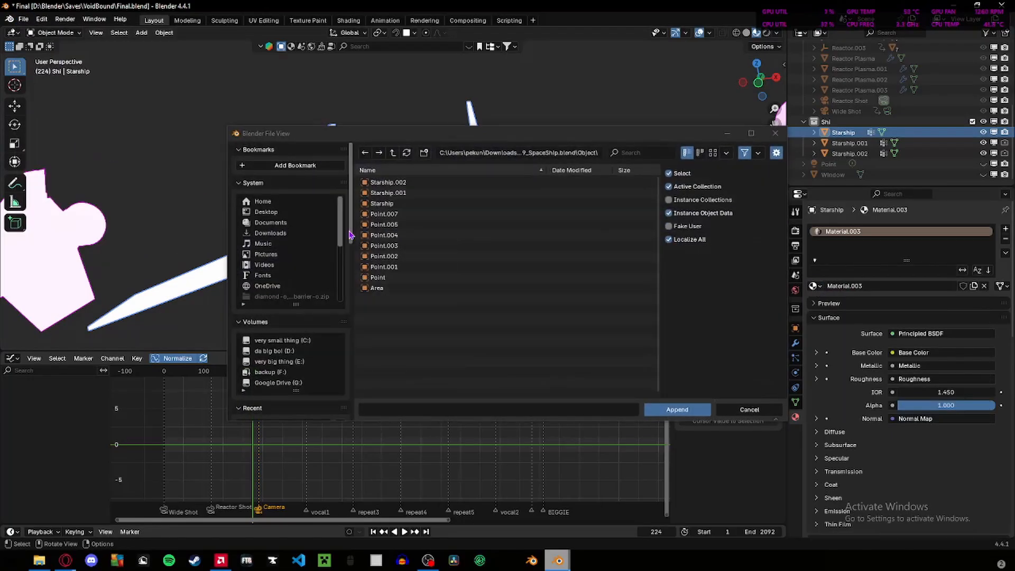
click(397, 155)
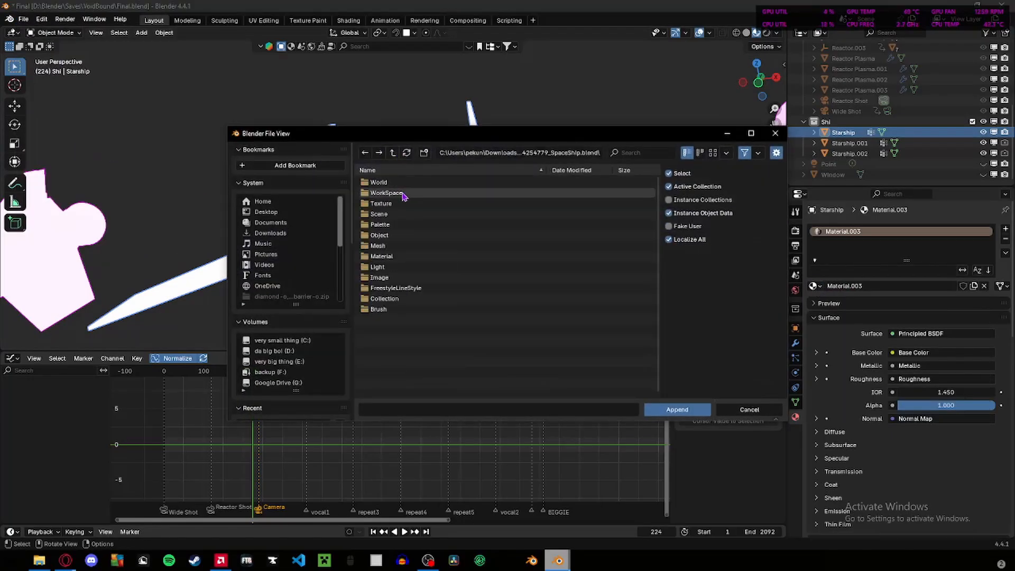
double_click(412, 256)
key(a)
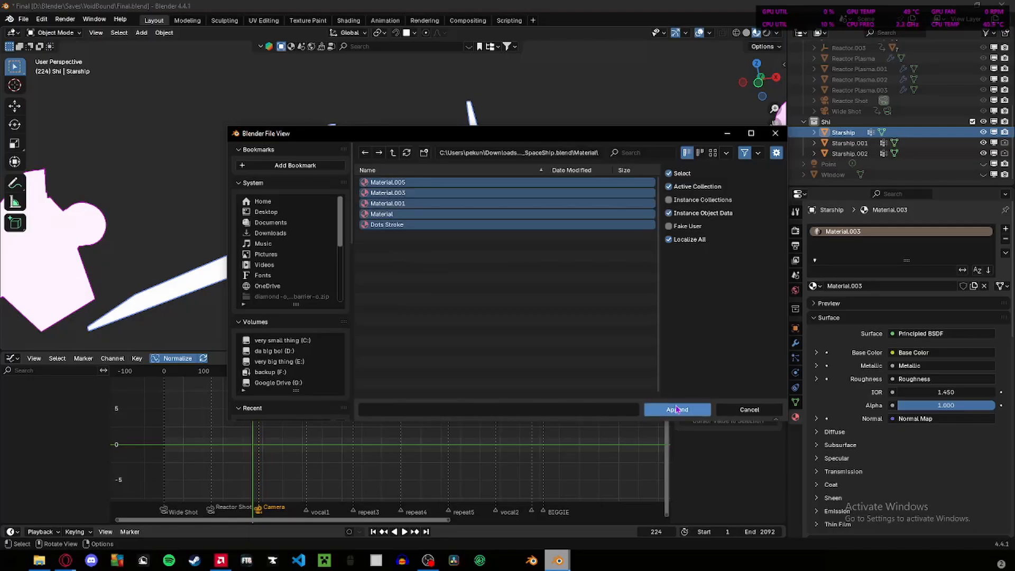
click(677, 409)
- Assign Material.008 to Starship.001 and pan to centre the pink ship
drag(759, 80, 724, 89)
click(703, 138)
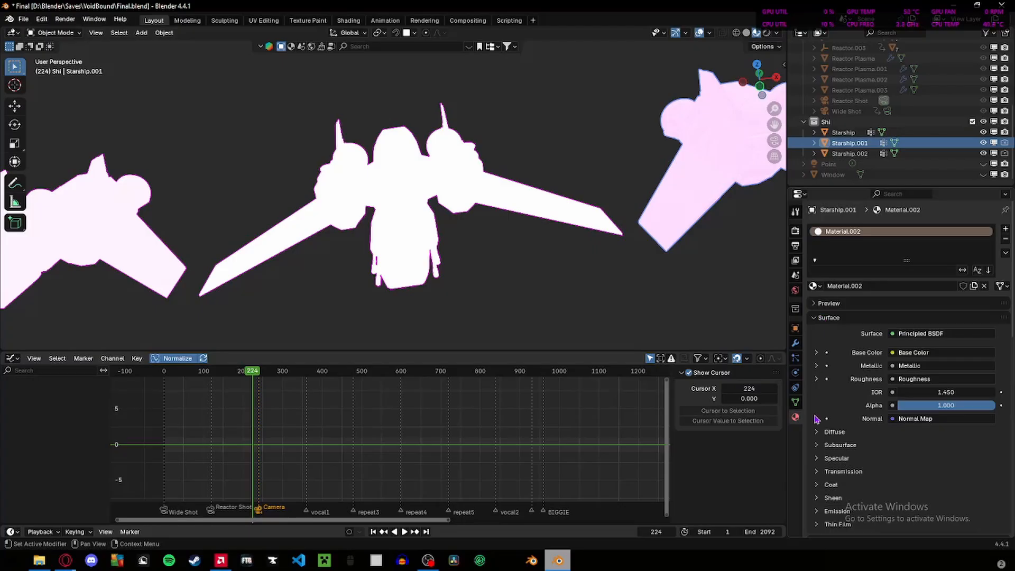
click(817, 353)
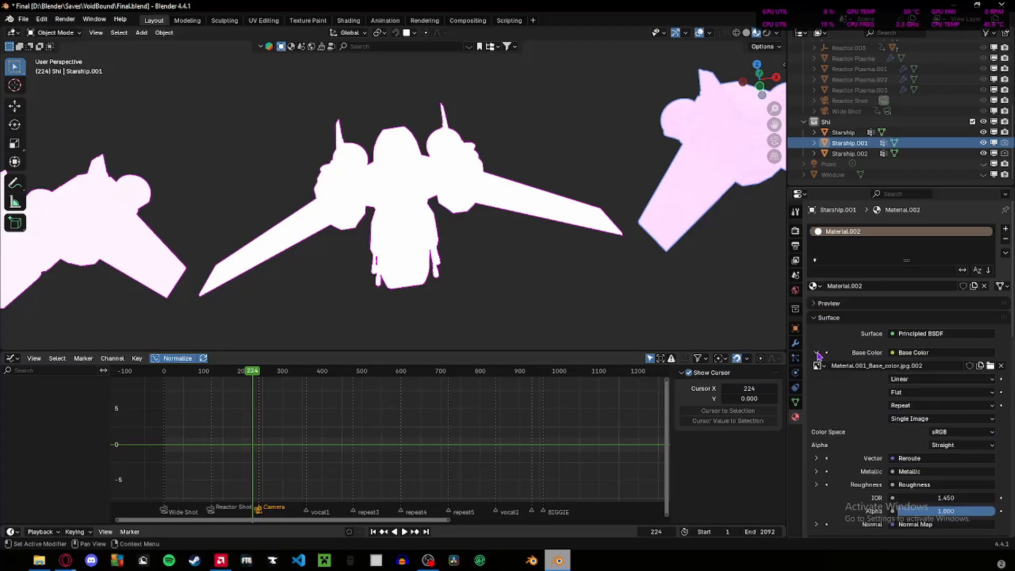
click(816, 353)
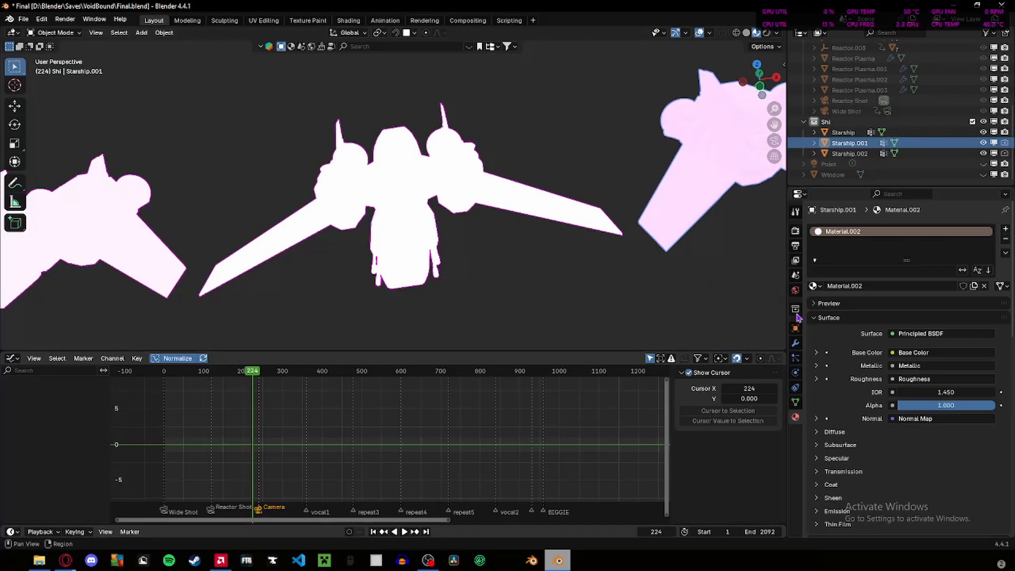
click(814, 286)
scroll(839, 342, down, 3)
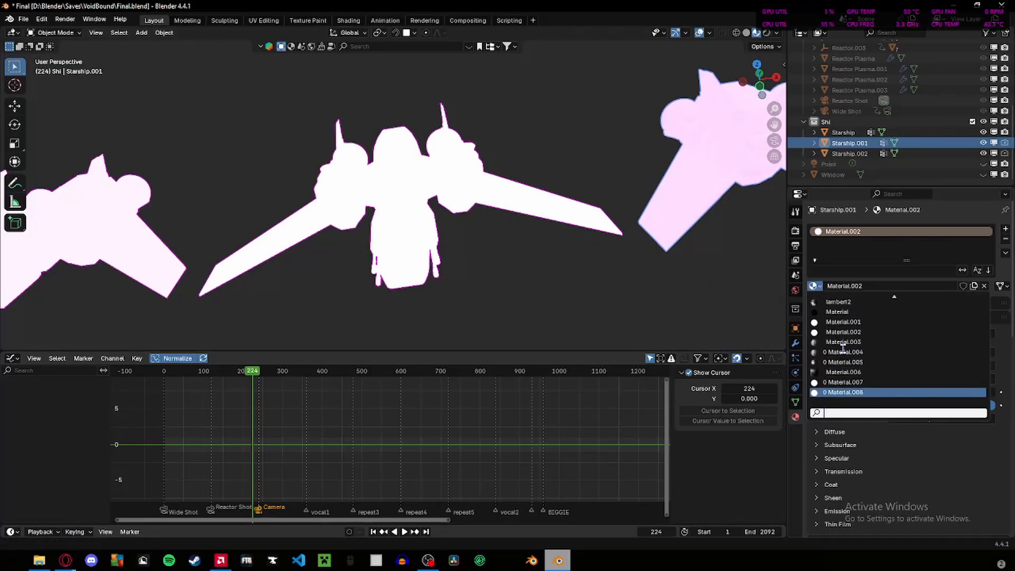
click(855, 393)
drag(774, 125, 819, 132)
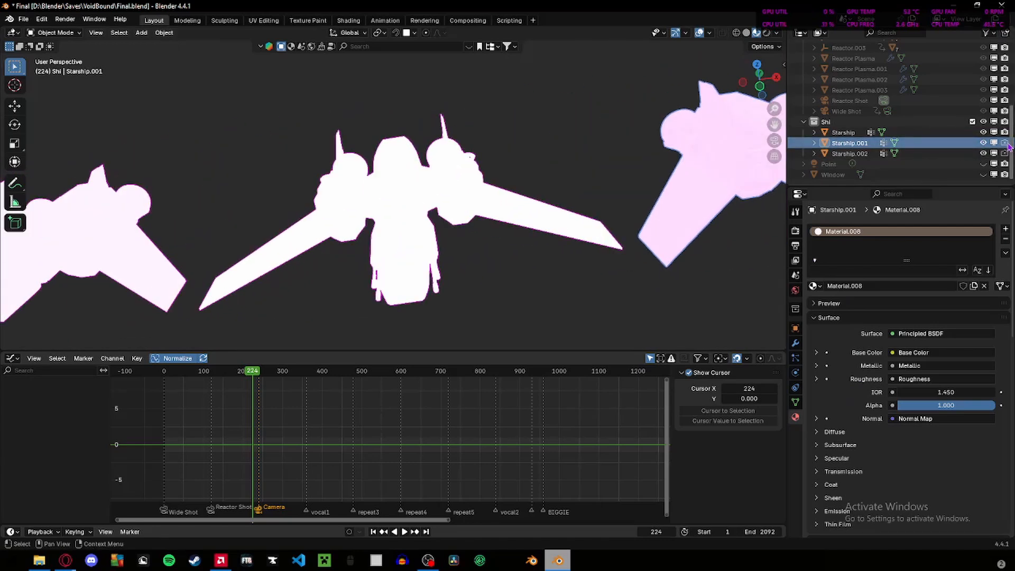
- Delete Starship.001 and Starship.002, then select the original Starship
key(Delete)
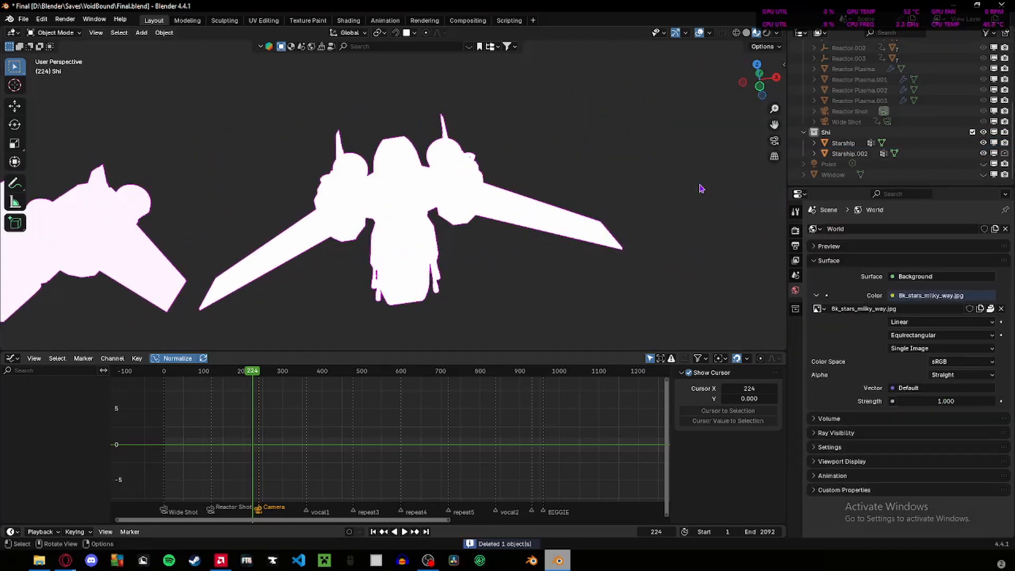
click(957, 154)
key(Delete)
click(958, 155)
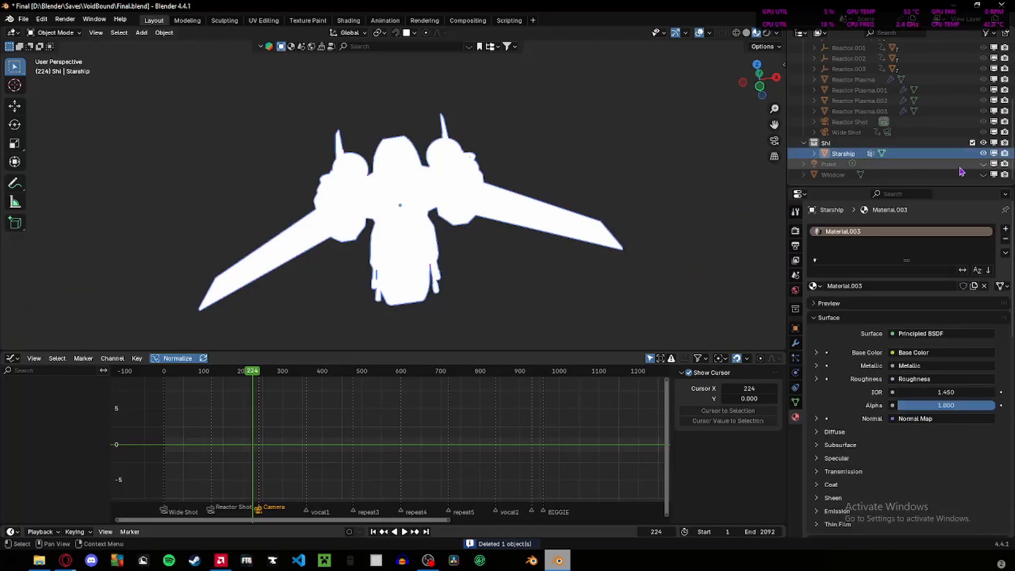
- Set Material.003's emission strength to 1.000 on the Starship
scroll(603, 182, up, 5)
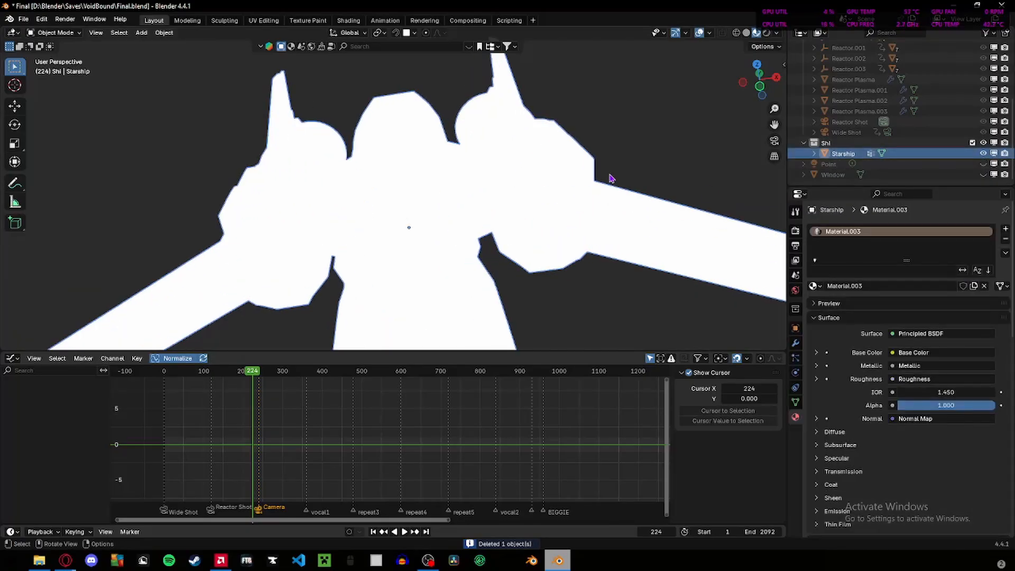
drag(751, 90, 713, 93)
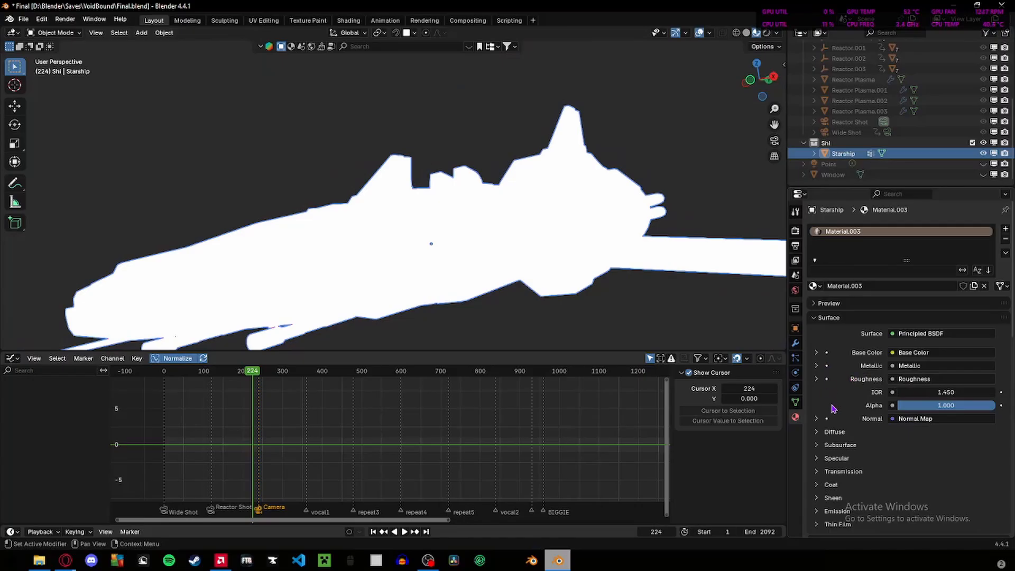
scroll(832, 409, down, 3)
click(817, 448)
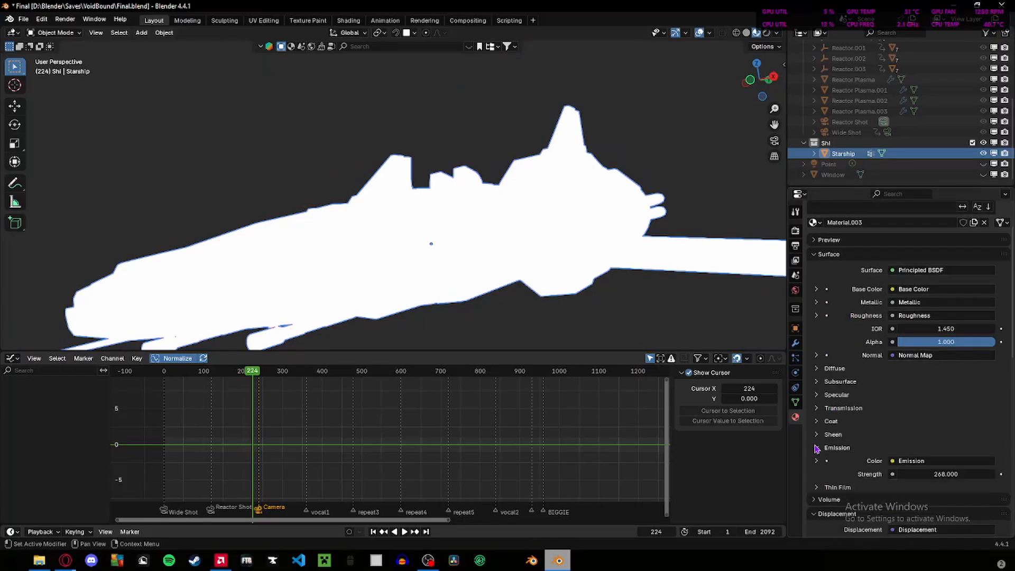
click(946, 474)
text(1)
key(Return)
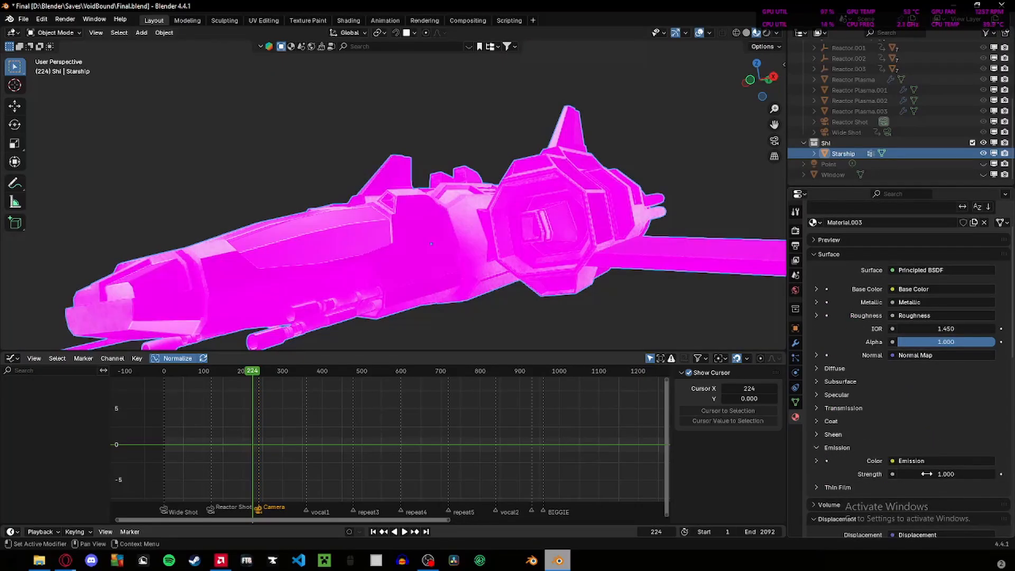
- Check the base colour texture settings and switch to the Shading workspace
scroll(554, 227, down, 3)
middle_drag(740, 106, 571, 113)
scroll(853, 348, down, 4)
scroll(854, 346, up, 6)
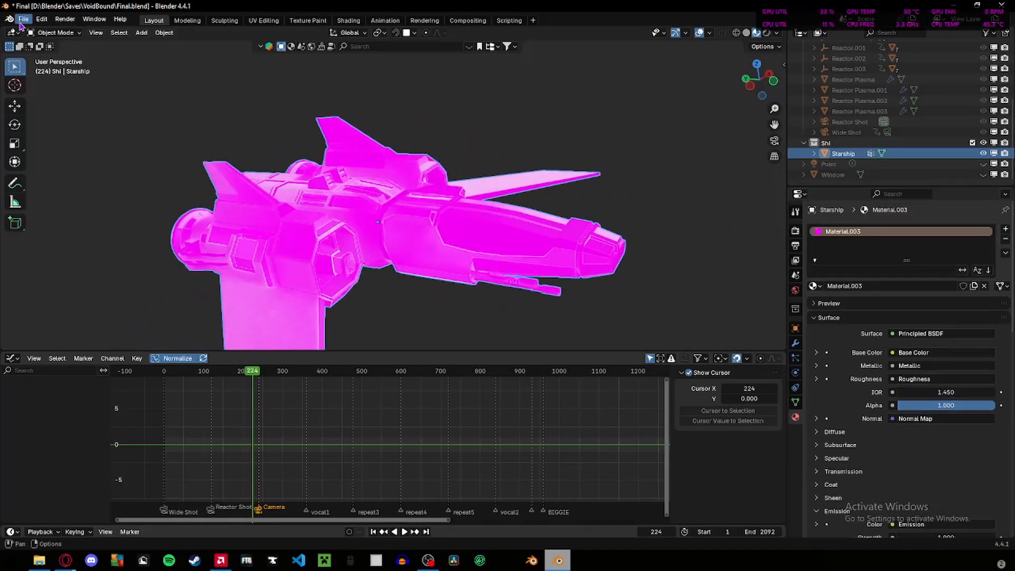
click(816, 353)
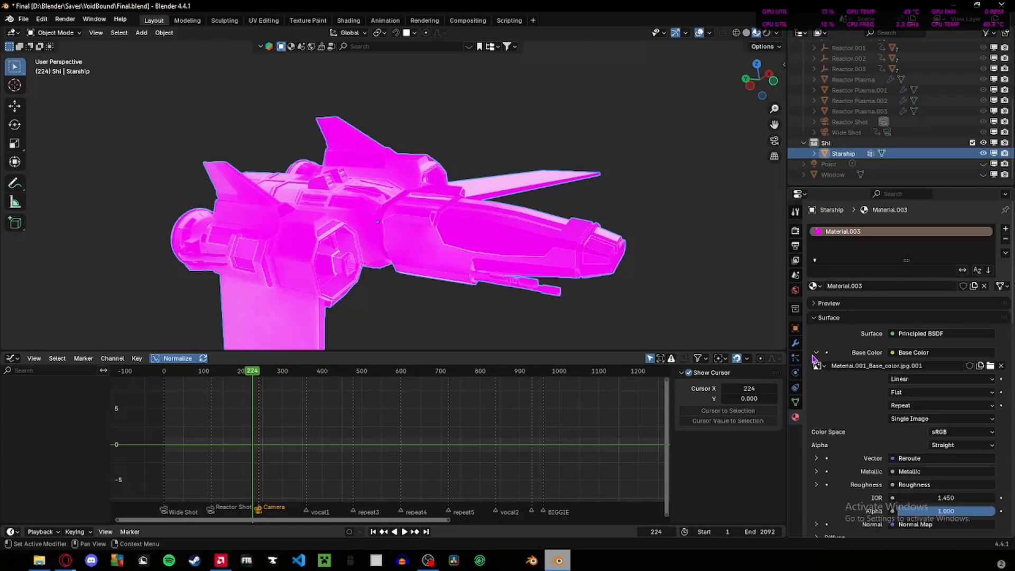
click(816, 353)
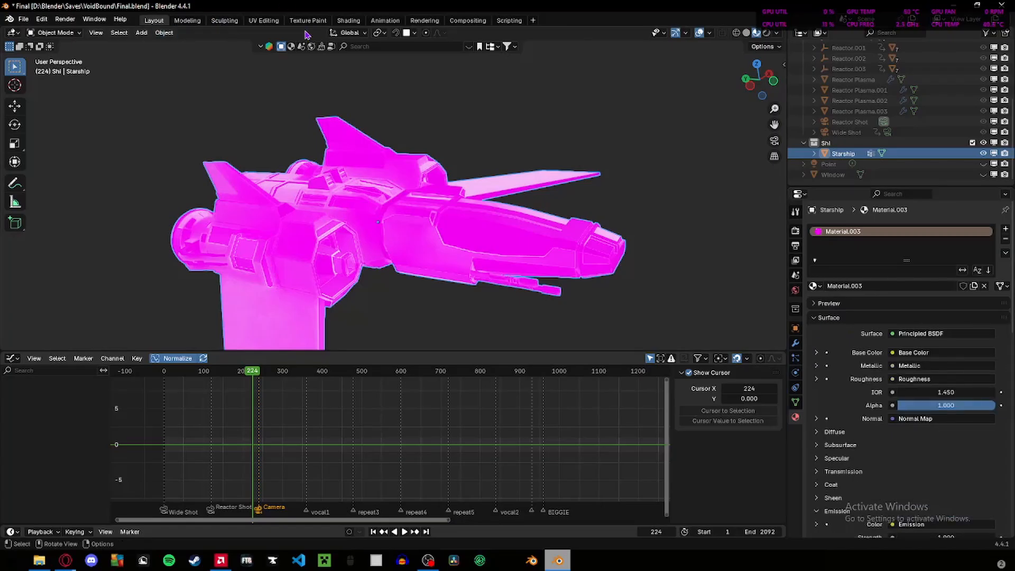
click(349, 20)
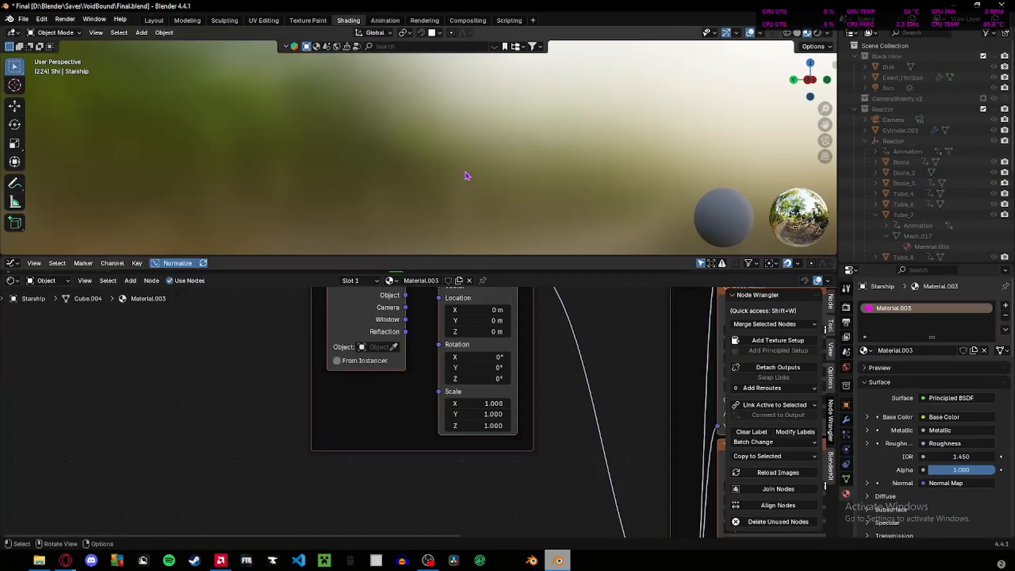
- Frame the Starship and append Material.005 from the SpaceShip file
key(grave)
click(519, 210)
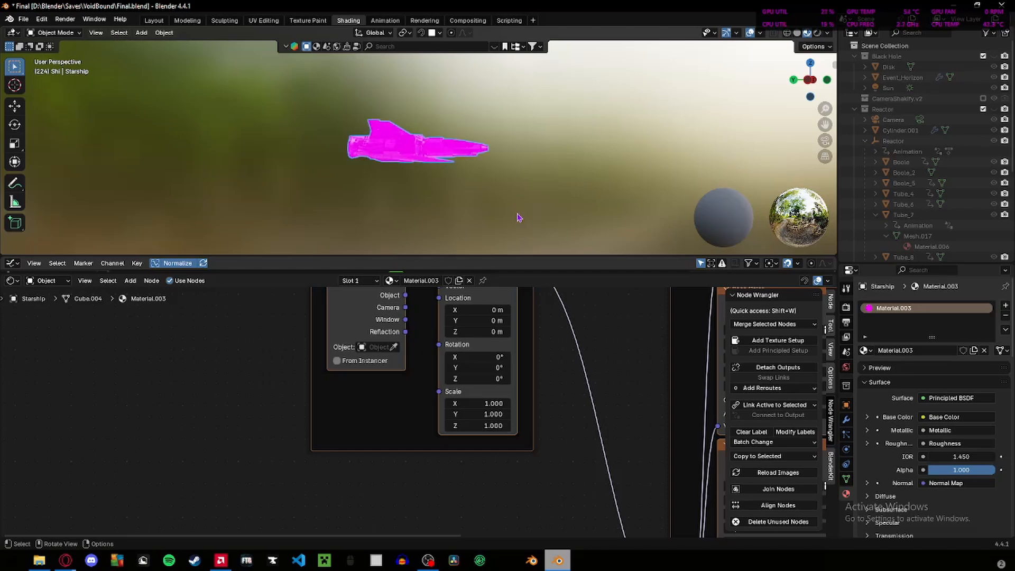
scroll(584, 340, down, 6)
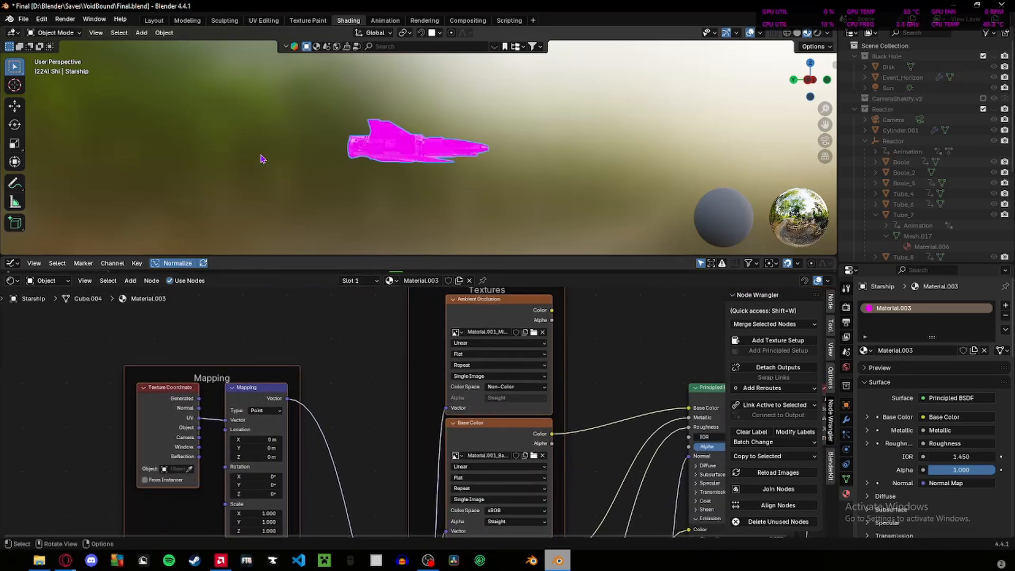
click(24, 20)
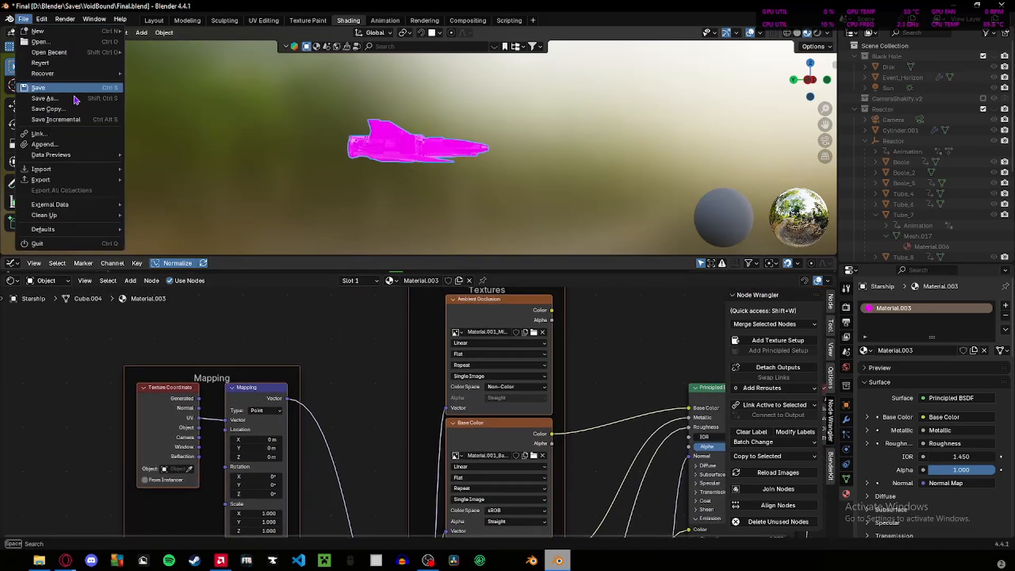
click(94, 153)
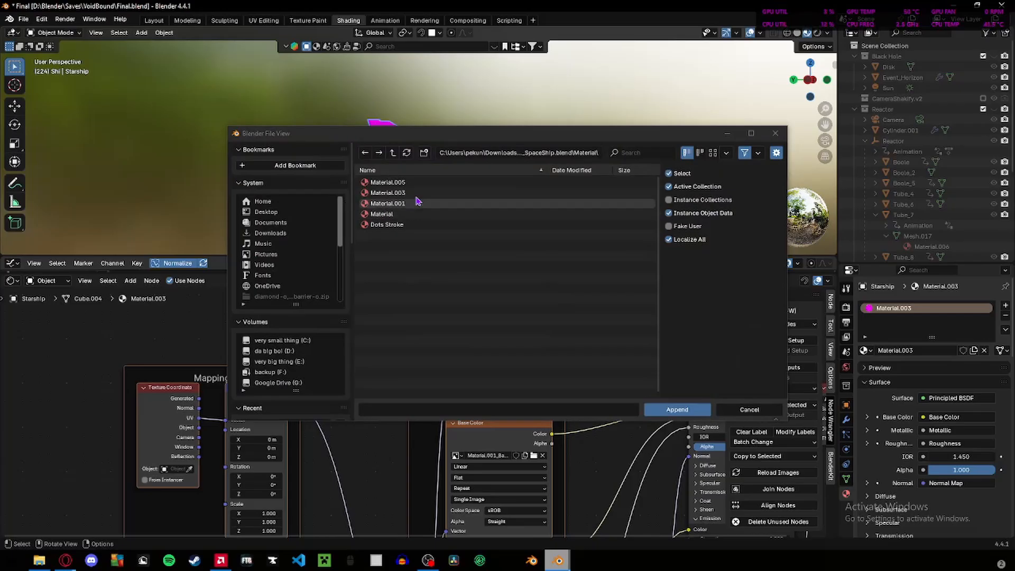
click(422, 183)
double_click(421, 183)
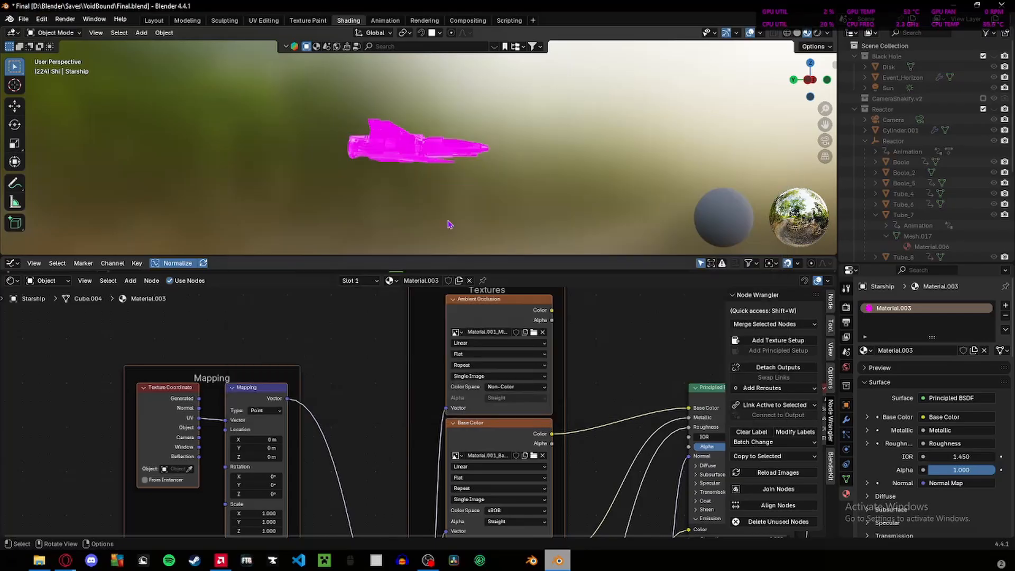
- Assign the appended Material.009 to the Starship and view it from above
click(392, 281)
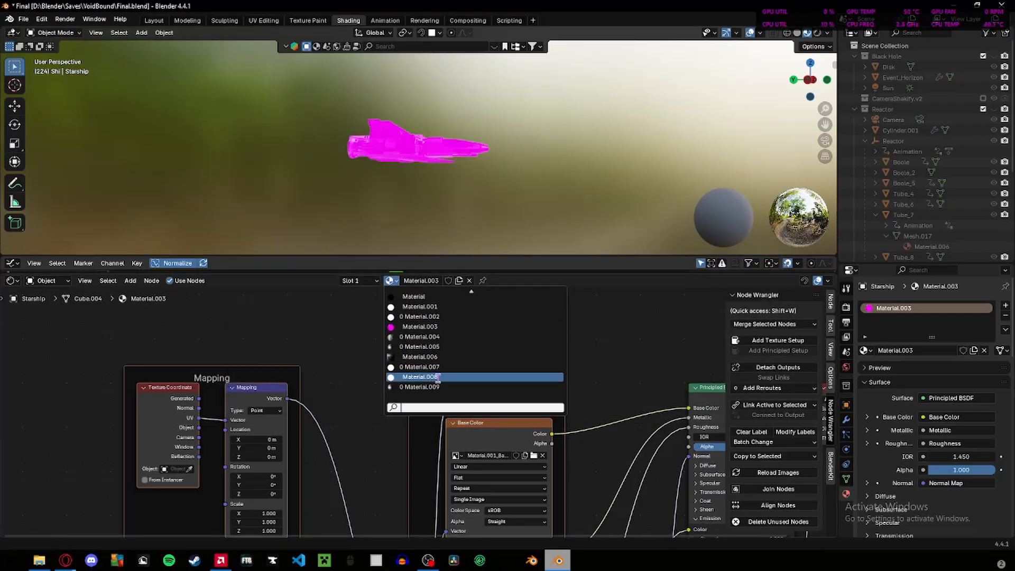
click(437, 386)
scroll(502, 145, up, 8)
middle_drag(502, 145, 426, 127)
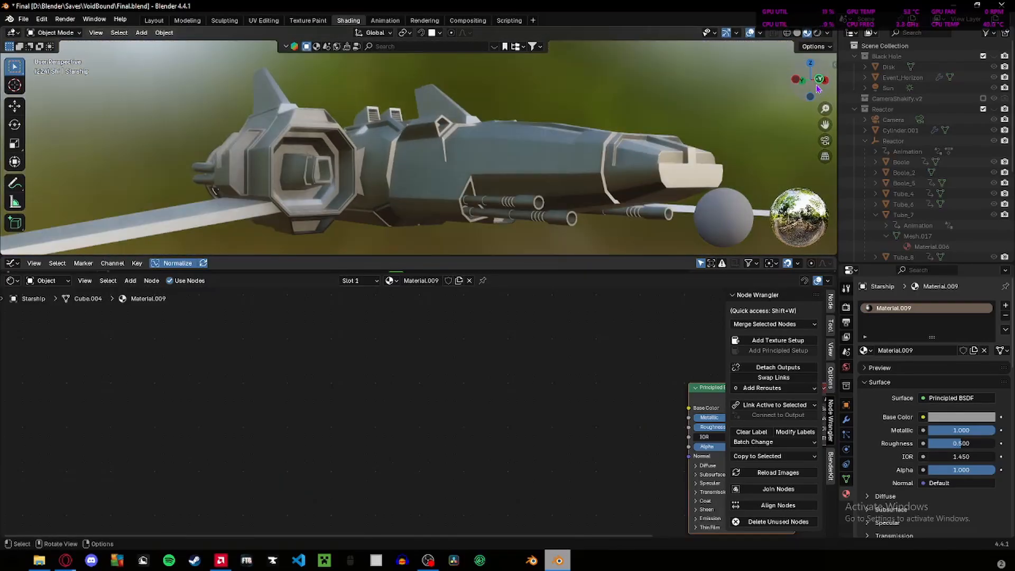
scroll(544, 492, down, 2)
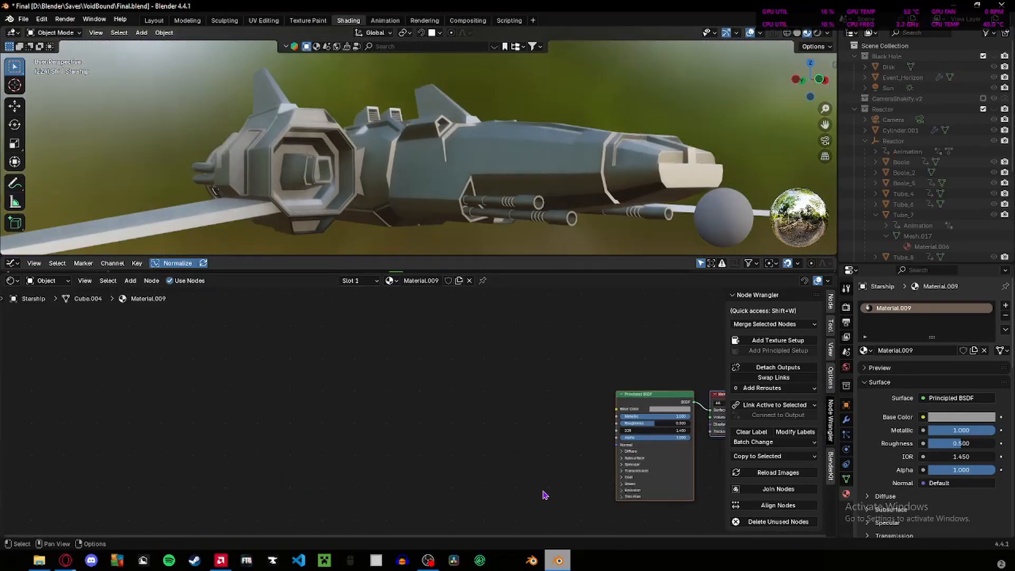
- Append Material.005 again and assign the resulting Material.010 to the Starship
click(25, 21)
click(84, 149)
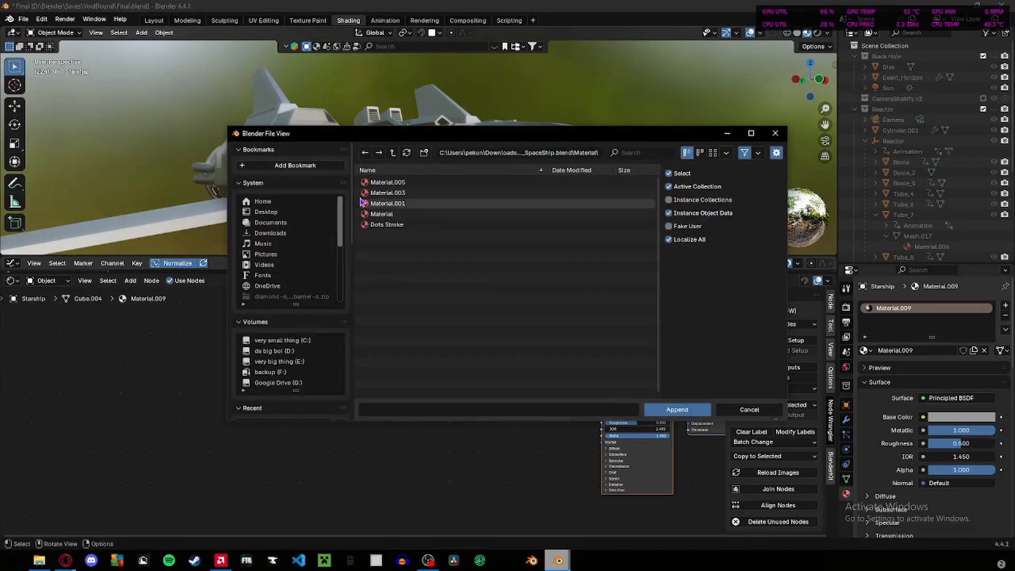
double_click(438, 205)
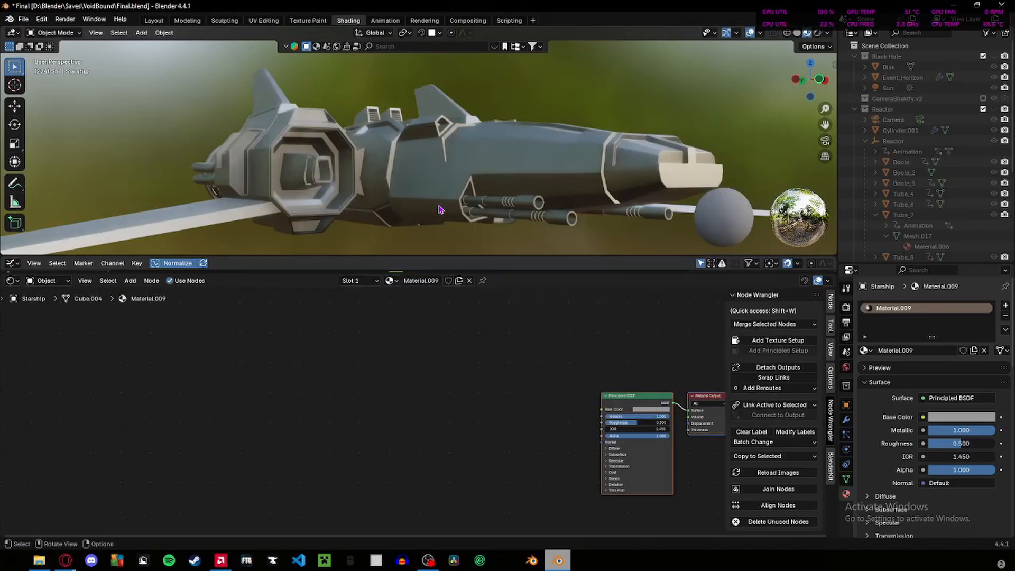
click(392, 280)
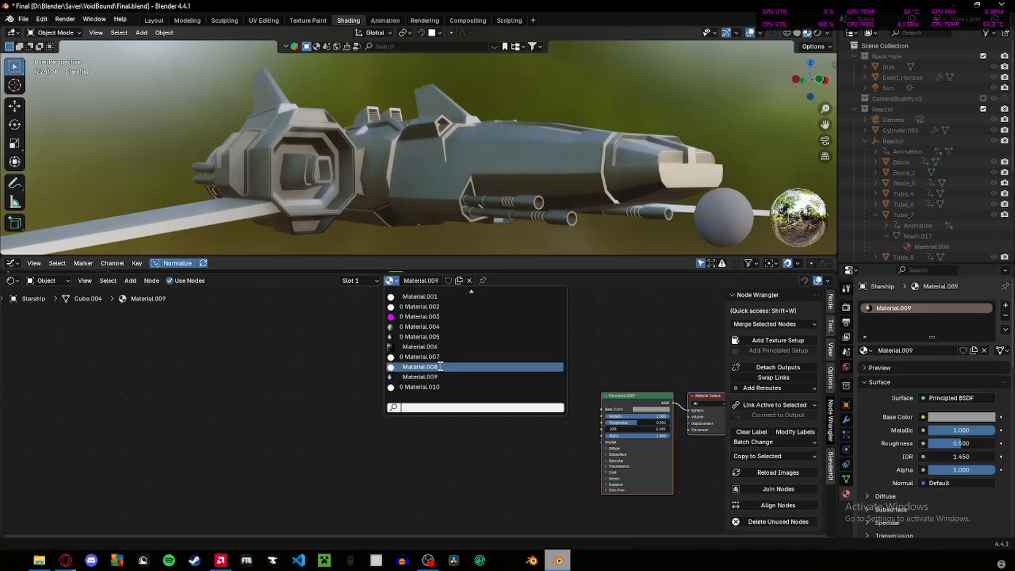
click(452, 388)
- Link the Ambient Occlusion image's Color into Material.010's Principled BSDF Base Color
scroll(542, 389, up, 8)
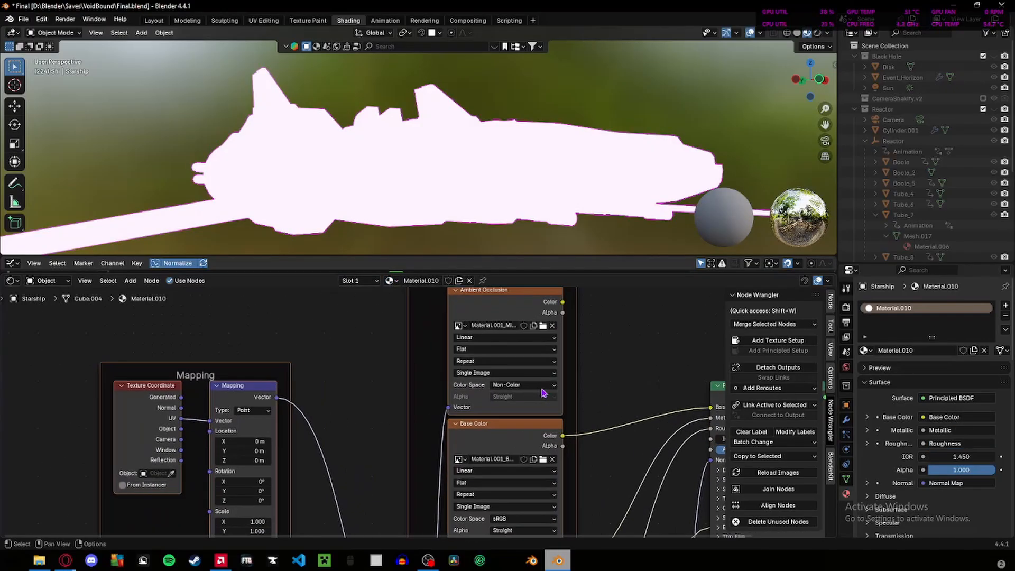
scroll(535, 359, down, 3)
middle_drag(598, 366, 515, 360)
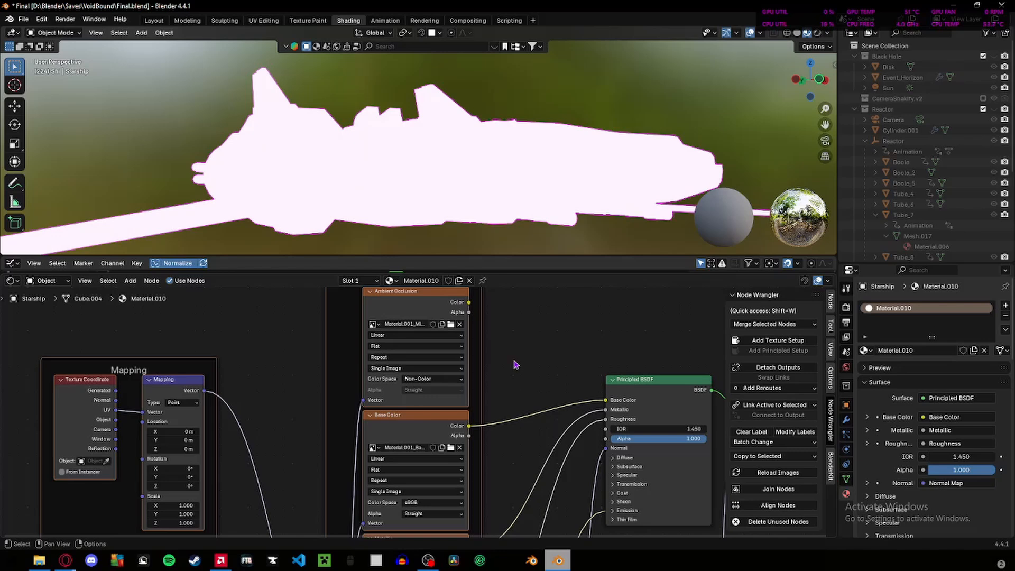
scroll(515, 364, down, 1)
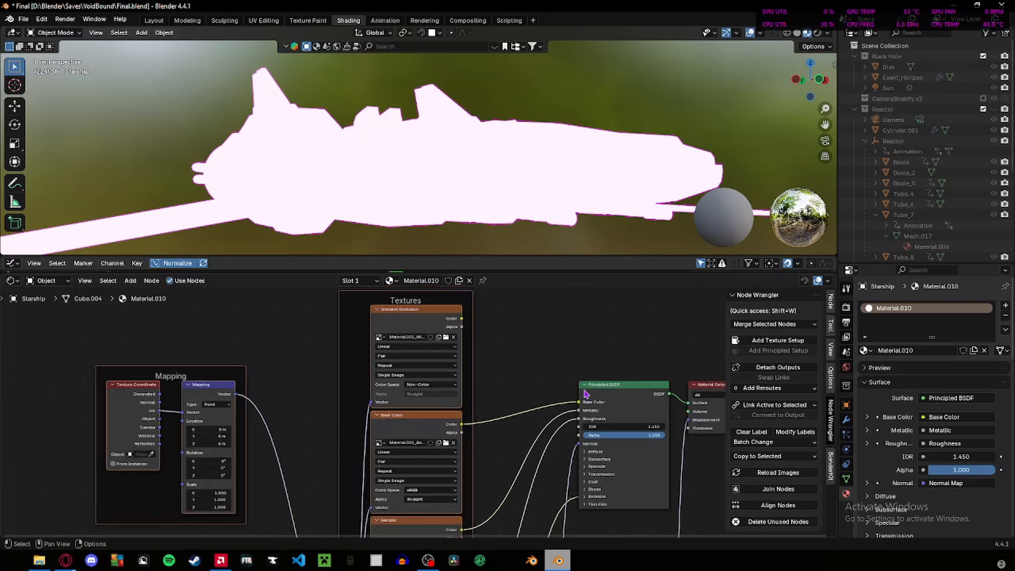
middle_drag(564, 380, 540, 405)
scroll(540, 409, up, 2)
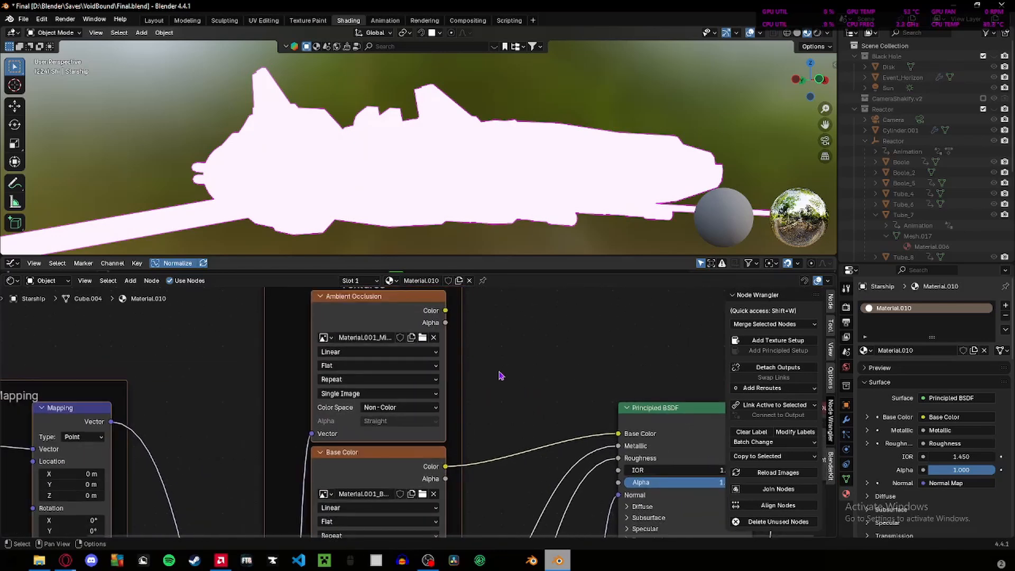
drag(446, 310, 618, 434)
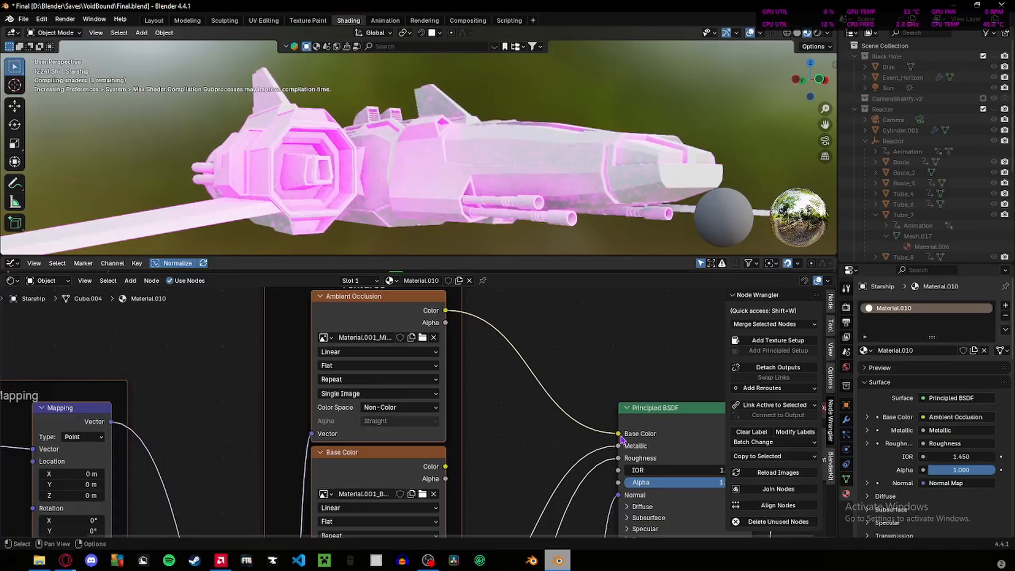
scroll(548, 199, down, 2)
scroll(548, 376, up, 2)
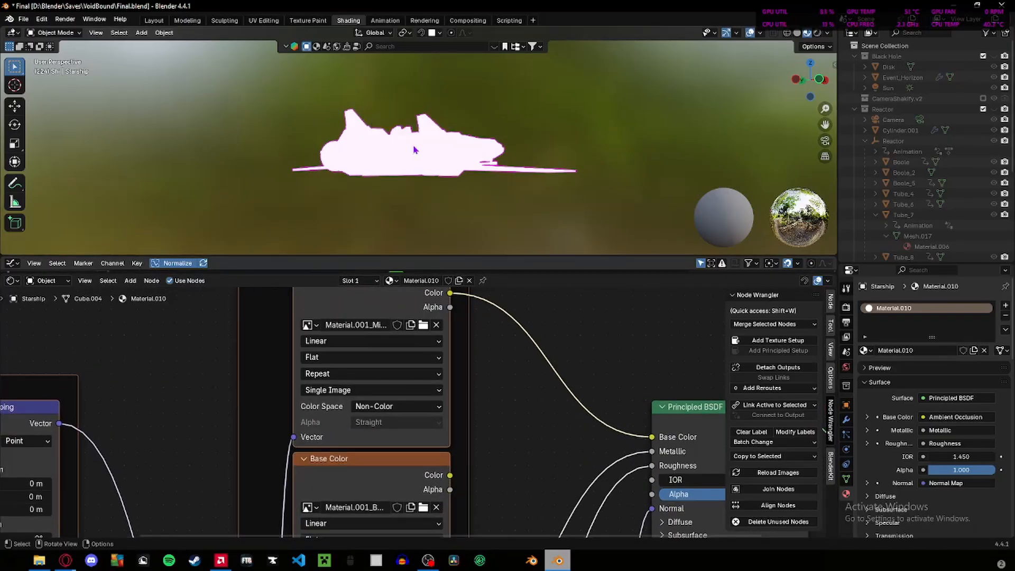
scroll(951, 212, down, 5)
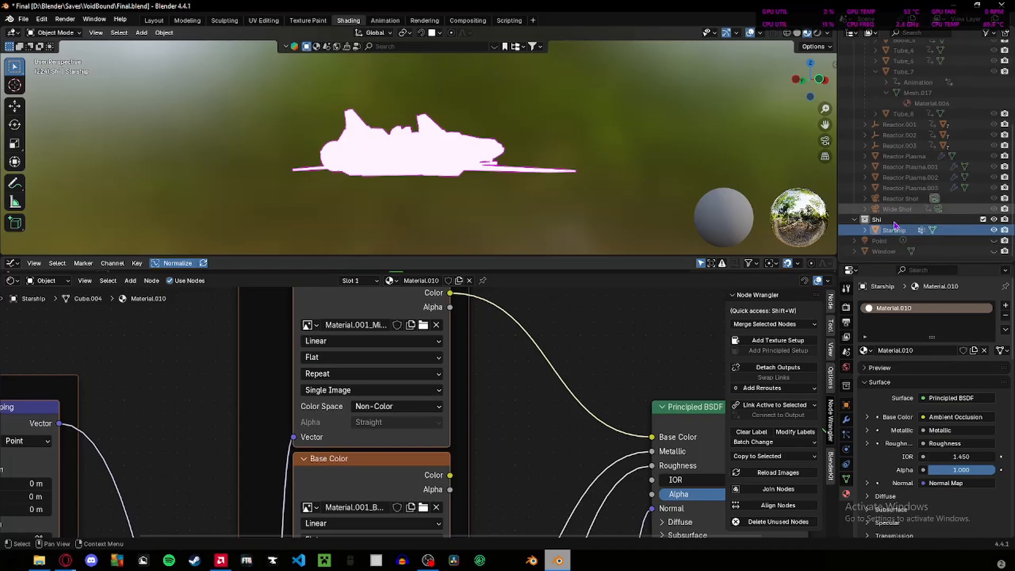
- Delete the Starship from the scene and start the SpaceShip.fbx download on CGTrader
key(x)
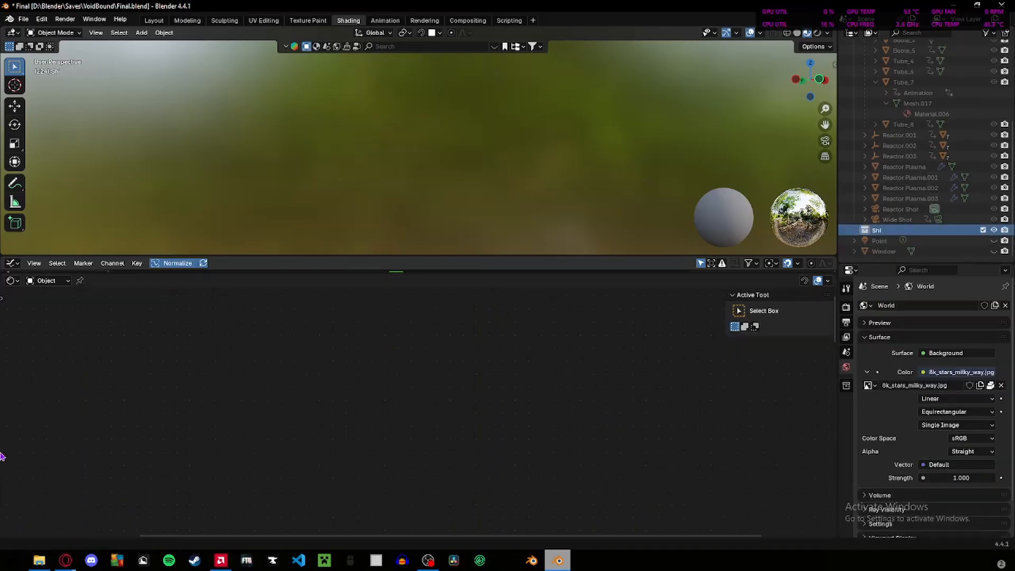
mouse_move(66, 560)
click(24, 532)
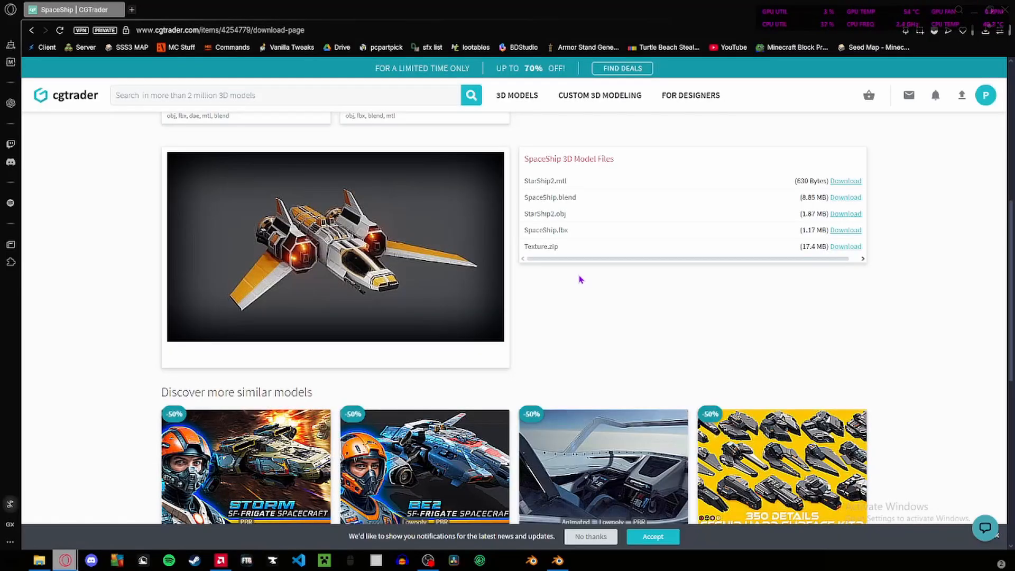
click(847, 231)
- Close the Sketchfab browser window
click(556, 564)
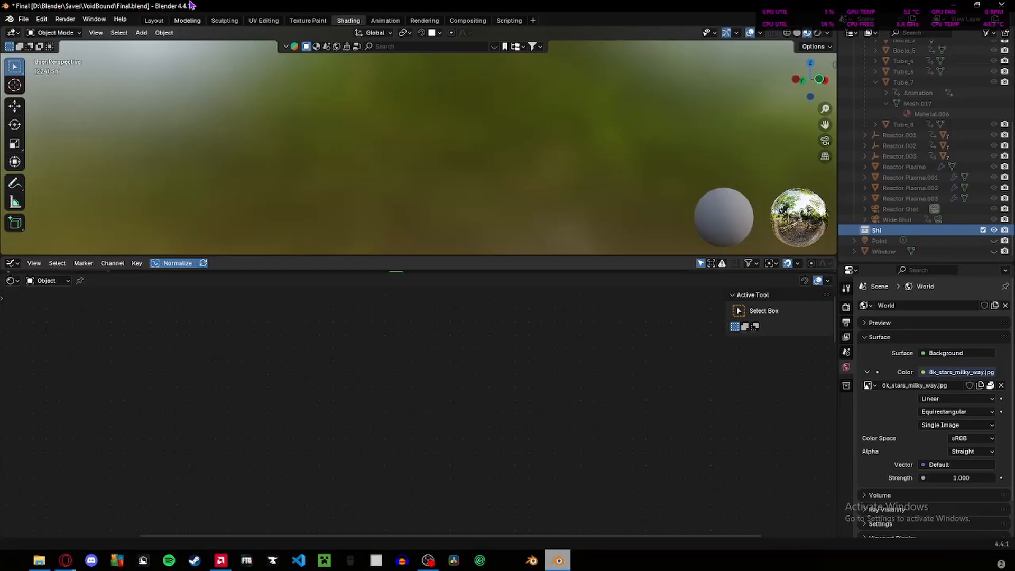
click(176, 517)
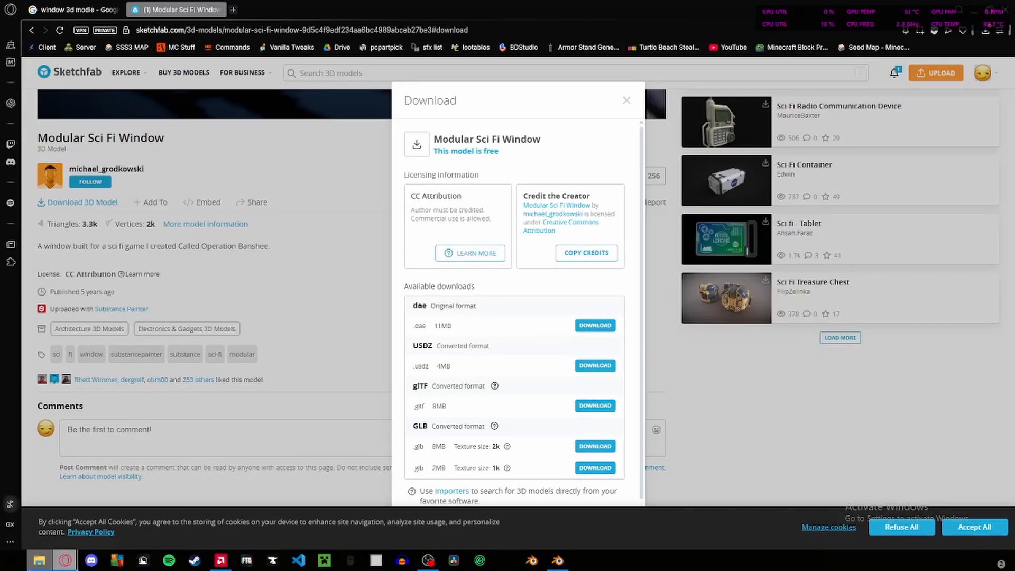
click(1009, 5)
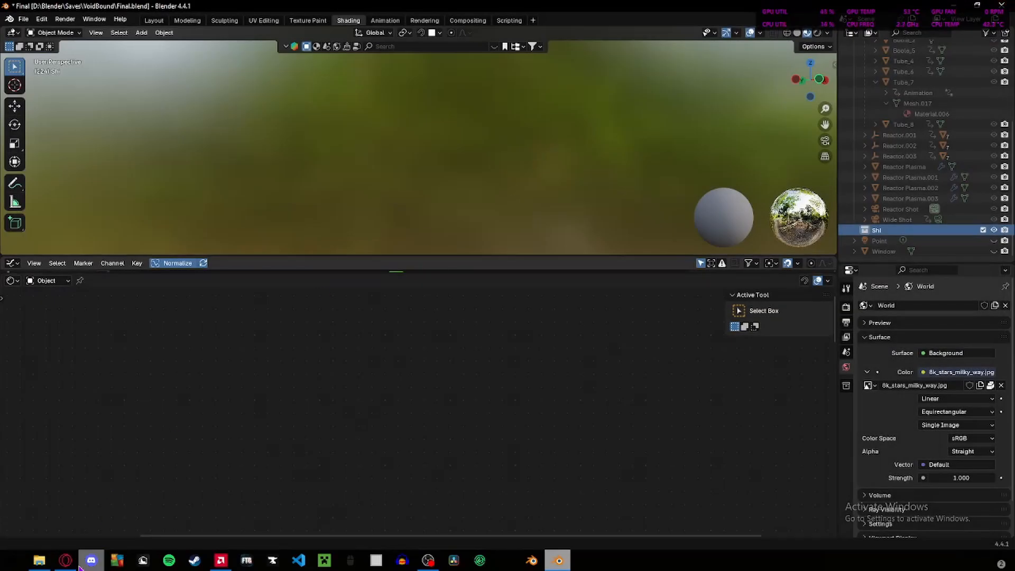
- Download Texture.zip from CGTrader and open it in File Explorer
click(75, 565)
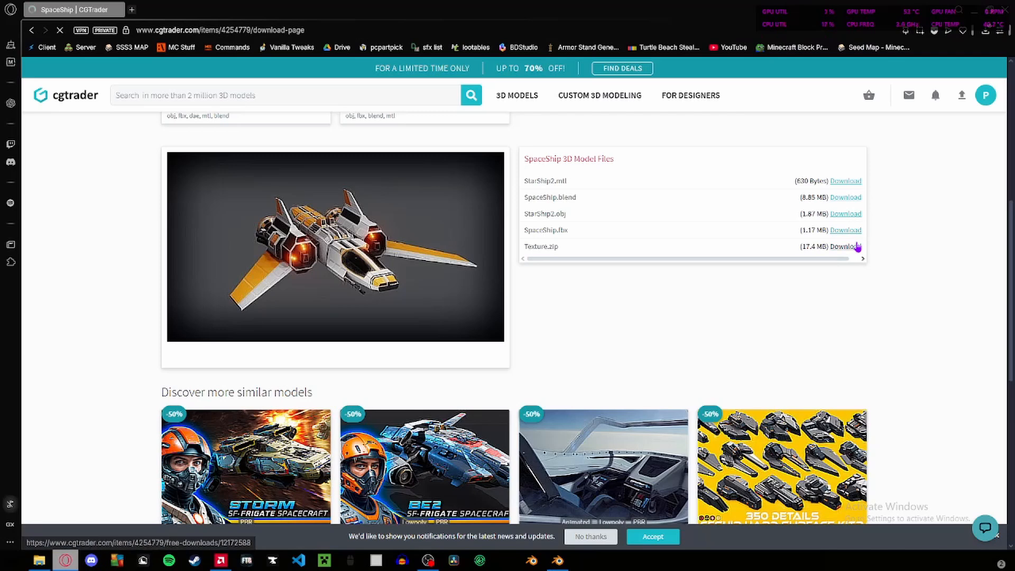
click(847, 247)
click(867, 70)
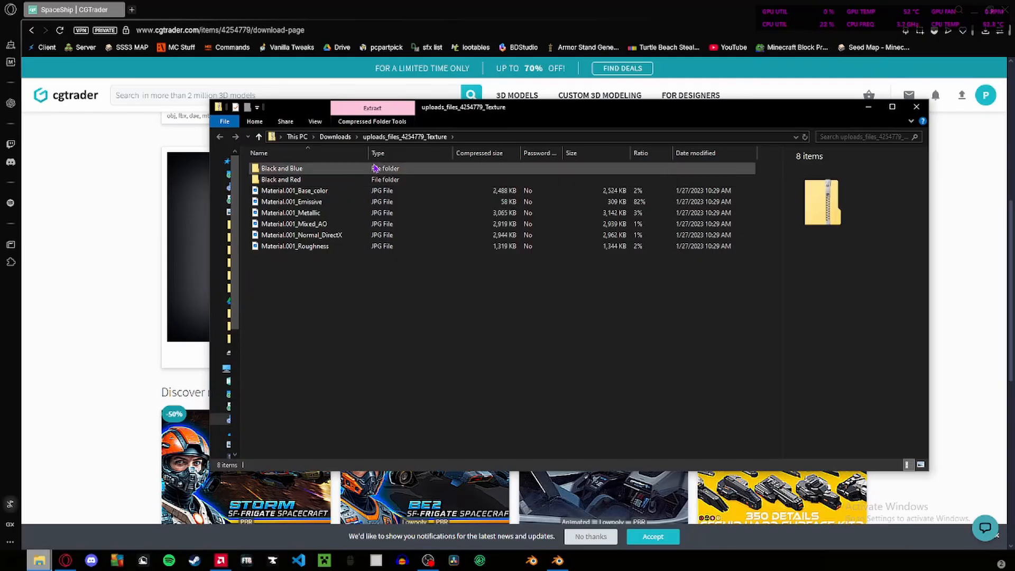
- Extract the Texture zip into the Downloads folder and return to Blender
click(335, 137)
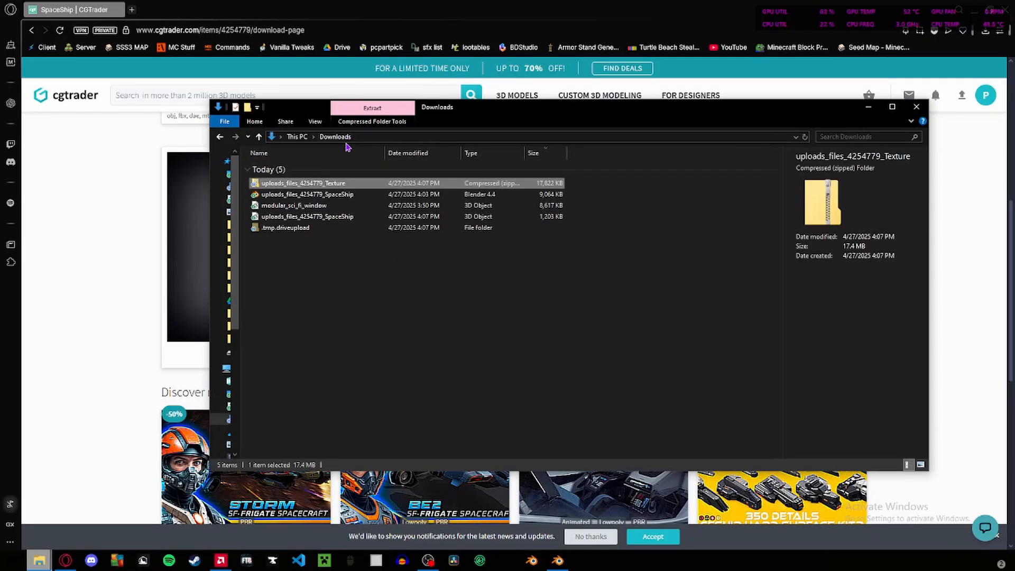
right_click(332, 183)
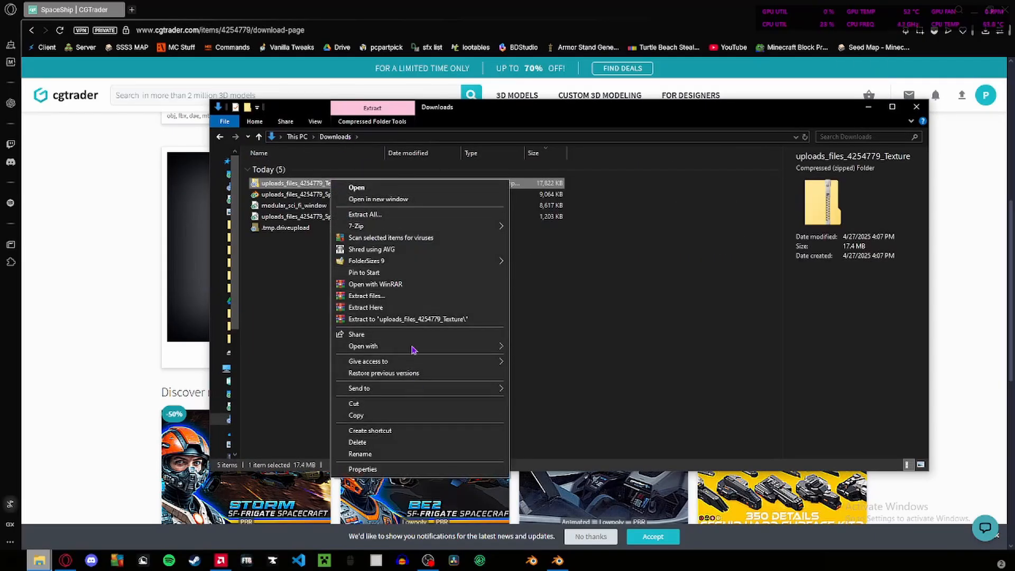
click(414, 307)
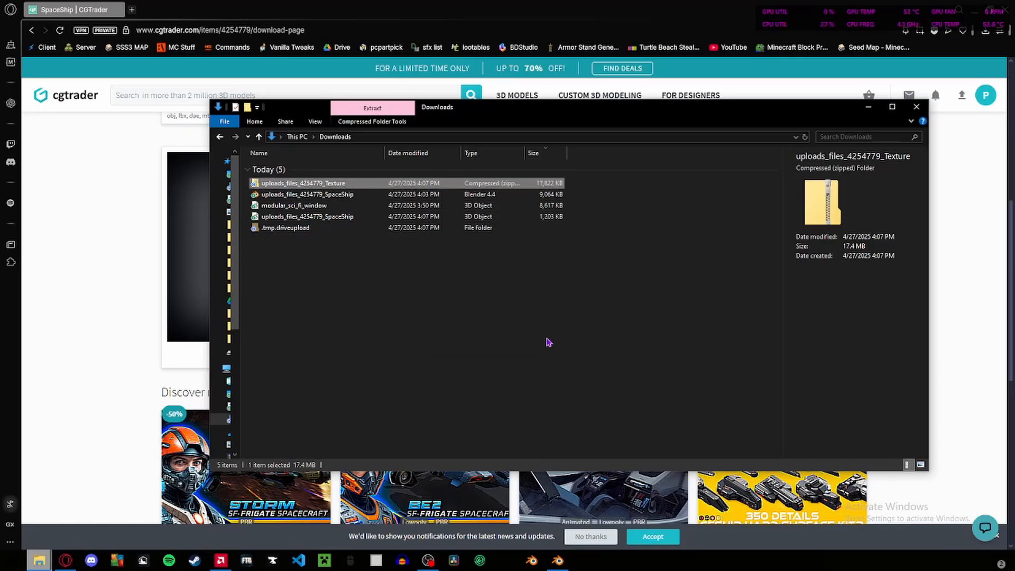
key(alt+Tab)
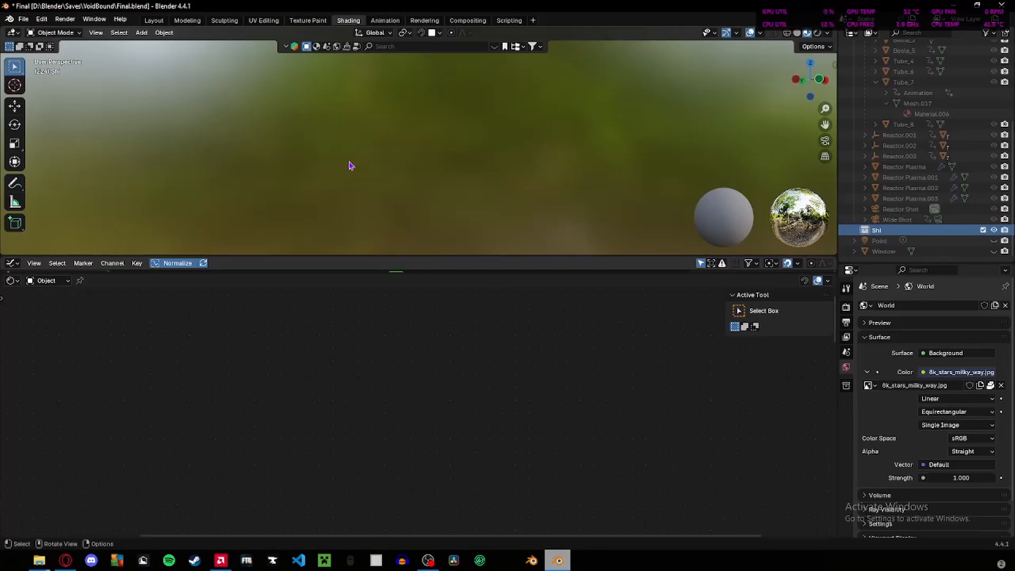
- Undo back to the three Starship objects and switch to the Layout workspace
click(502, 175)
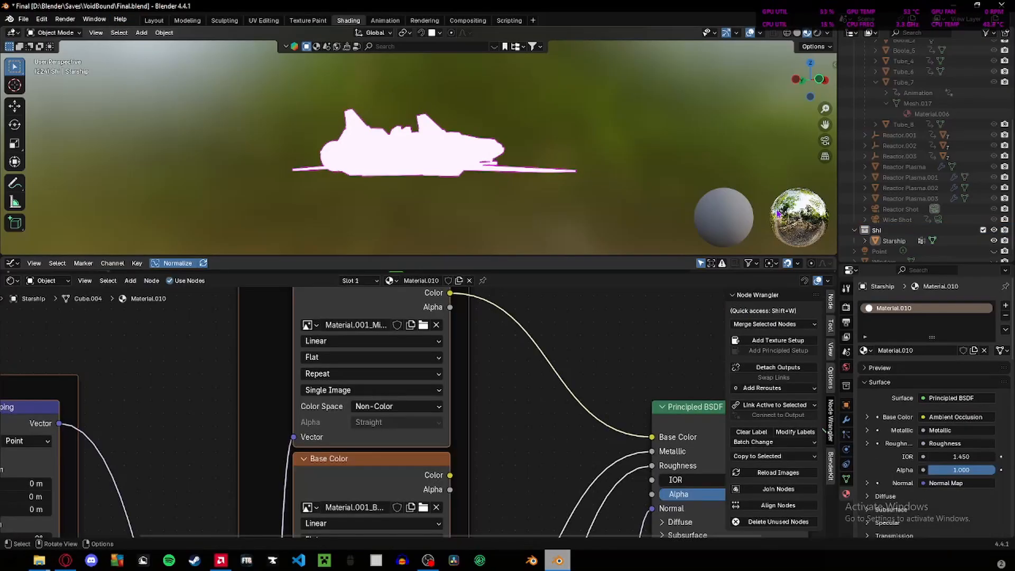
click(894, 241)
key(ctrl+z)
key(ctrl+z)
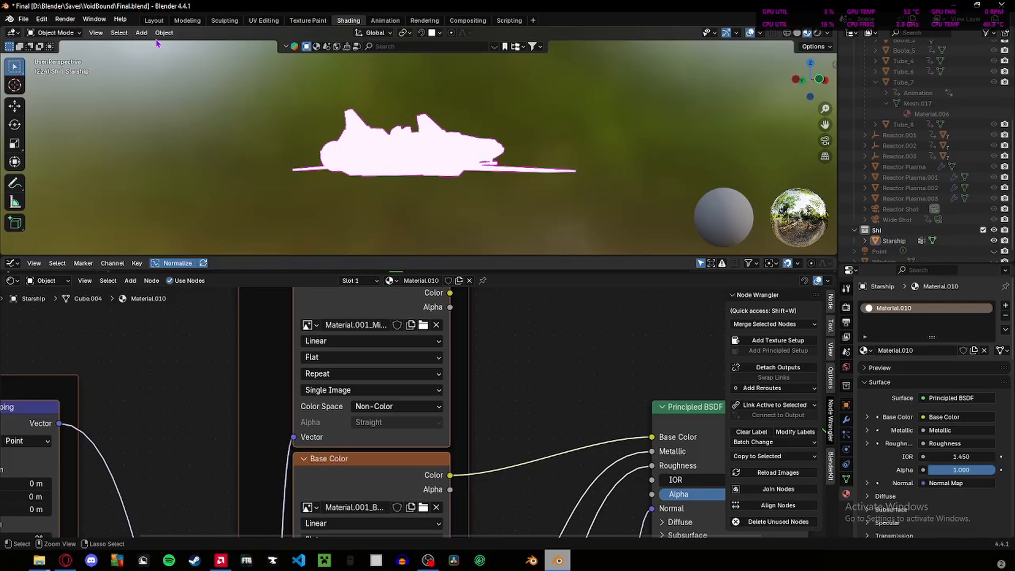
key(ctrl+z)
key(ctrl+z)
click(154, 22)
scroll(503, 176, down, 5)
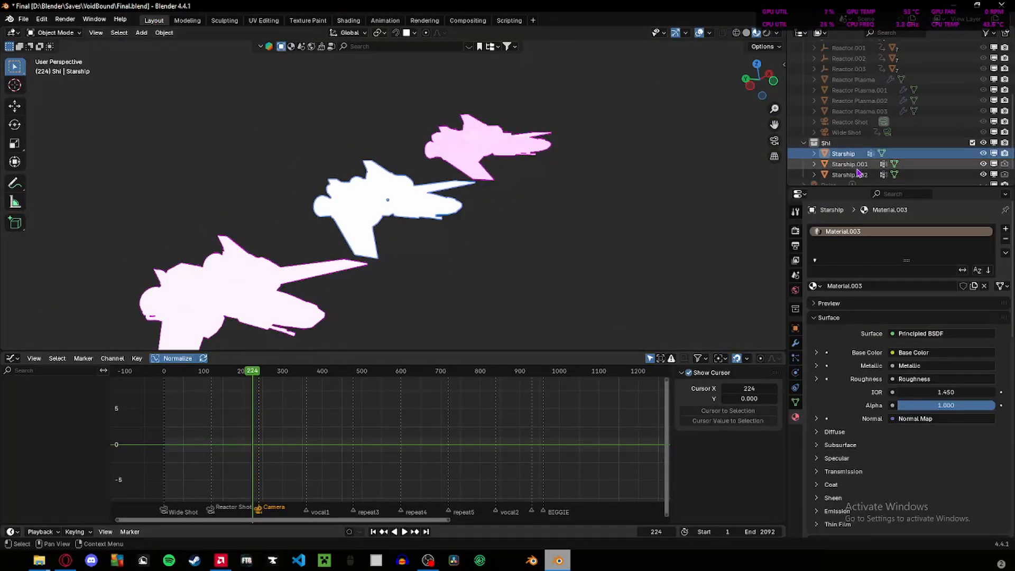
- Run Find Missing Files on the Downloads folder to relink the textures
click(23, 19)
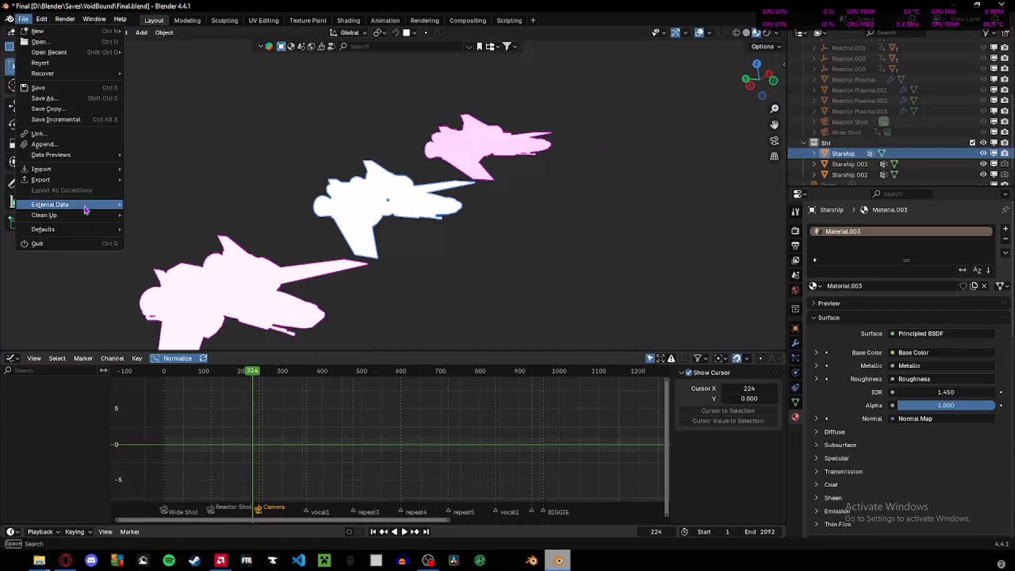
mouse_move(86, 207)
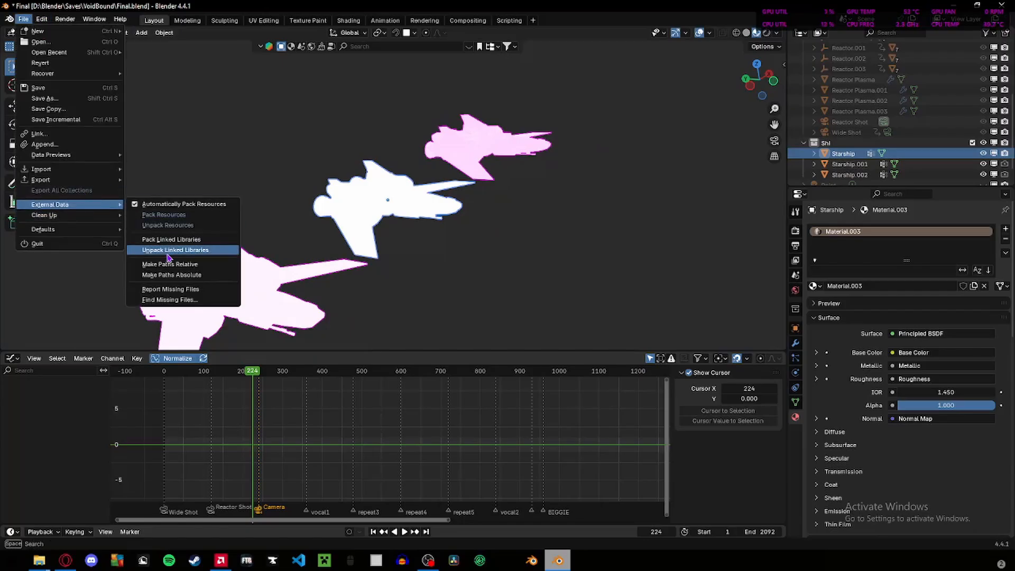
click(170, 300)
click(270, 234)
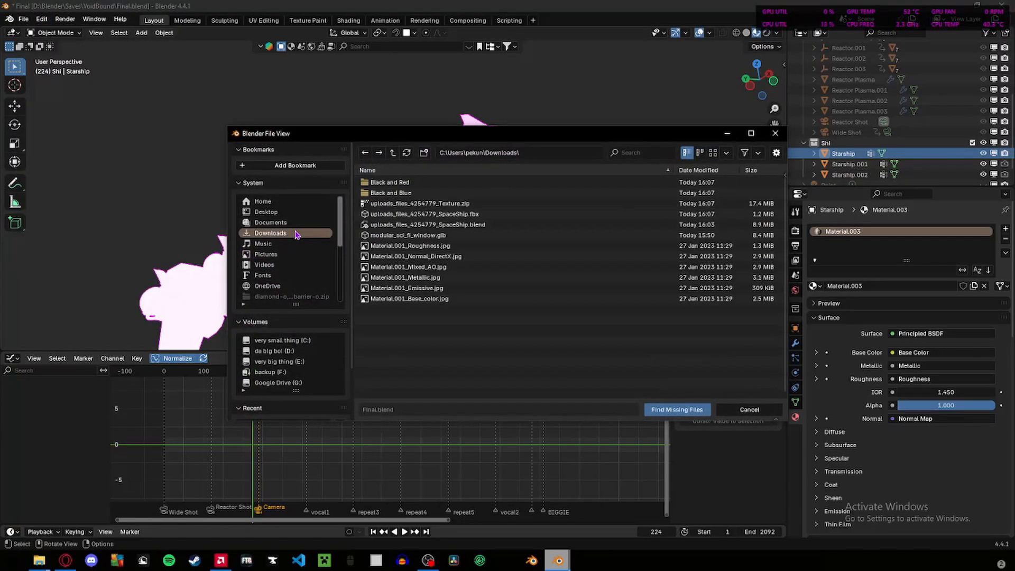
click(678, 413)
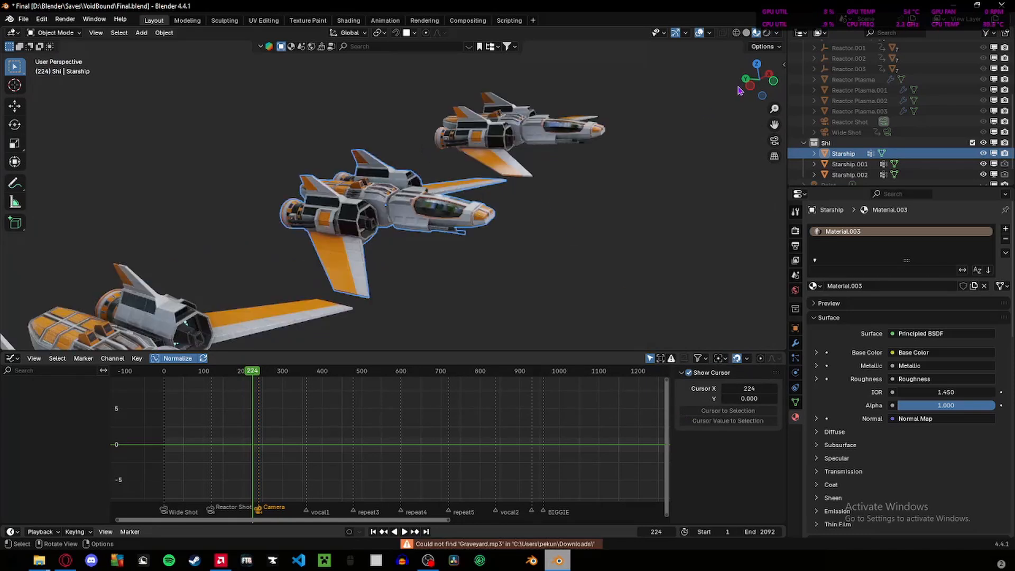
- Orbit around the ships and turn on scene statistics in the viewport overlays
drag(738, 65, 781, 99)
key(shift+grave)
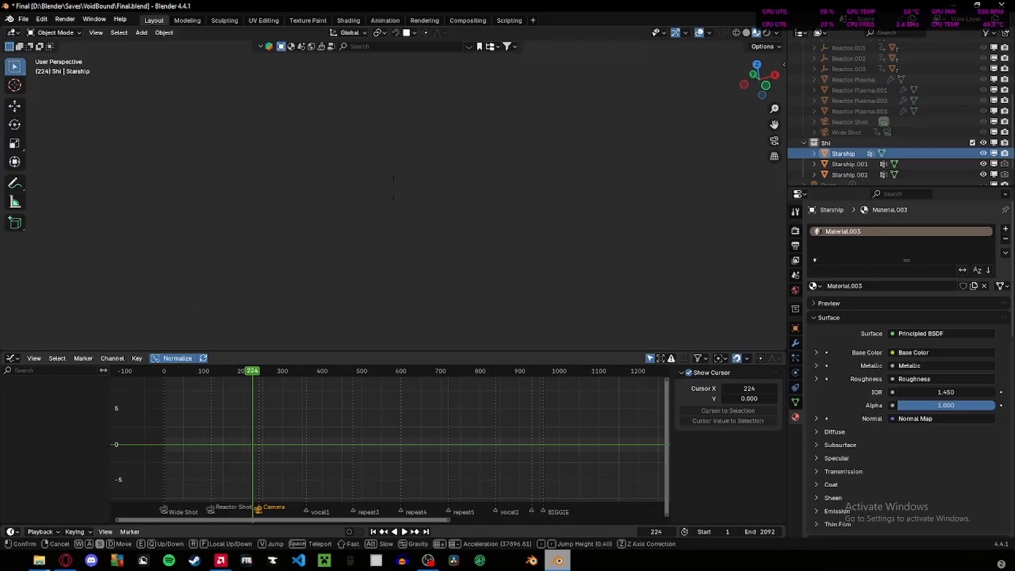
key(Escape)
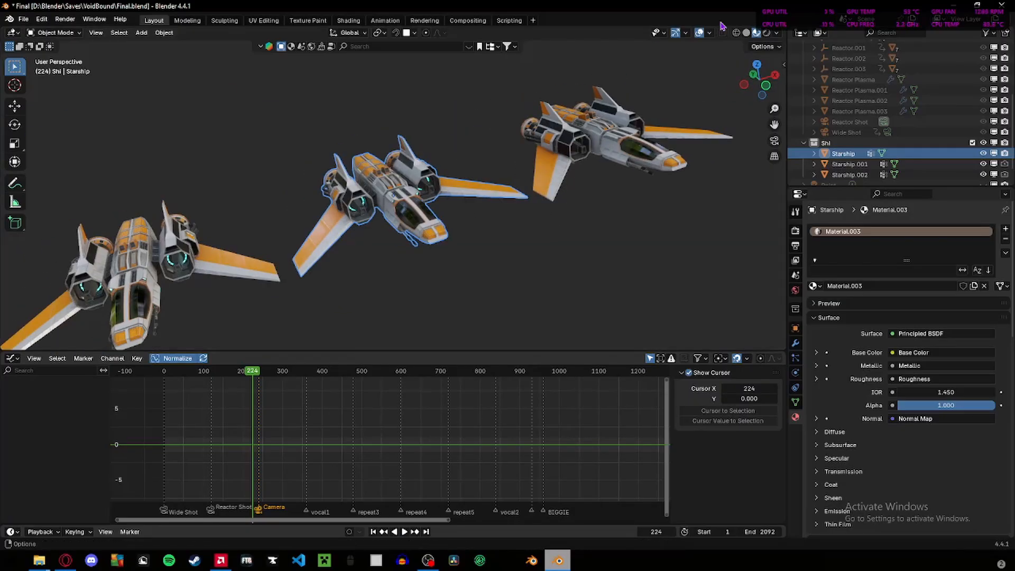
click(710, 33)
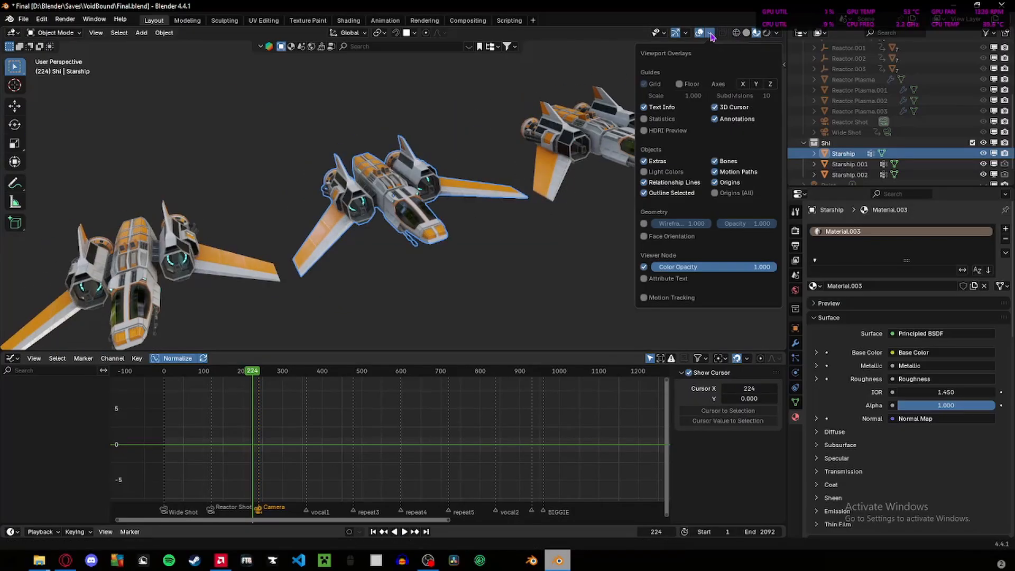
click(648, 121)
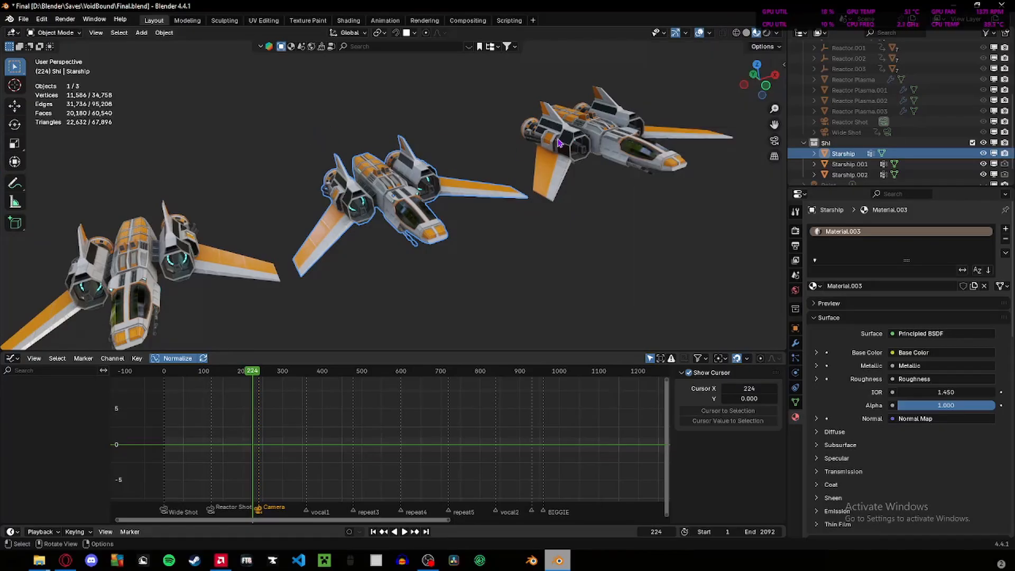
- Delete the two extra spaceship copies, keeping one Starship
click(572, 132)
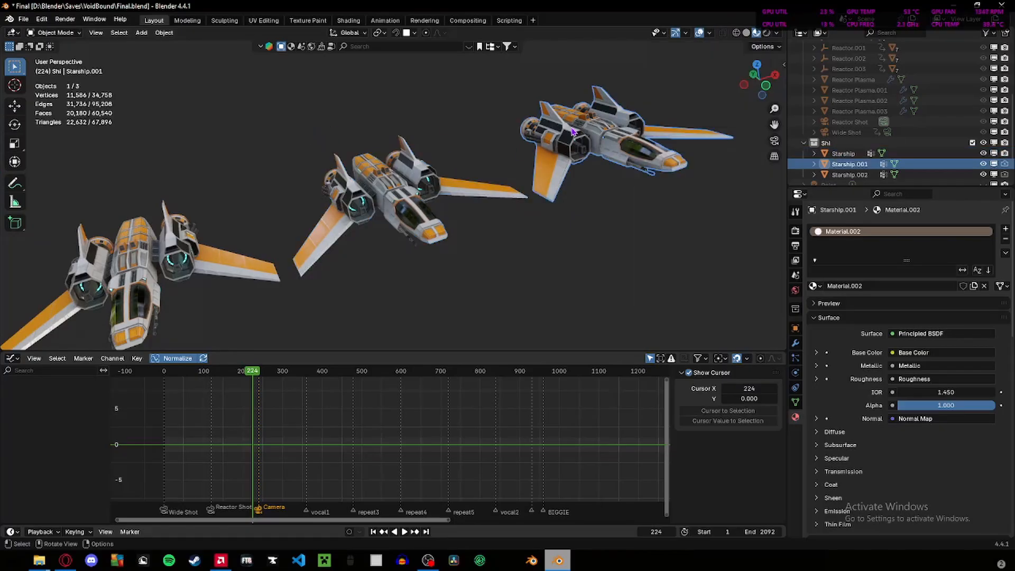
click(136, 294)
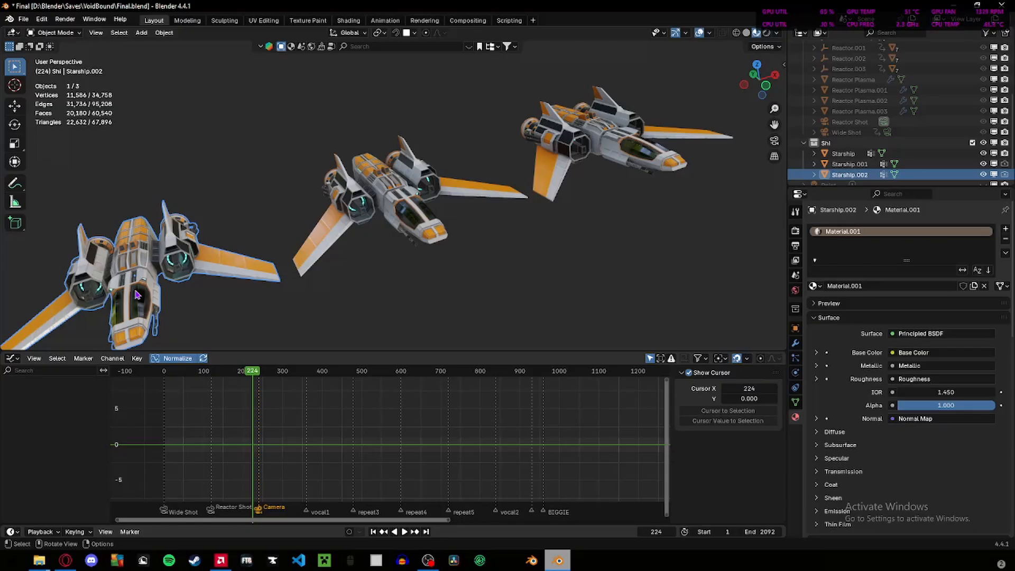
key(x)
click(135, 291)
click(593, 168)
key(Delete)
- Walk-navigate toward the remaining starship and switch to Rendered viewport shading
key(shift+grave)
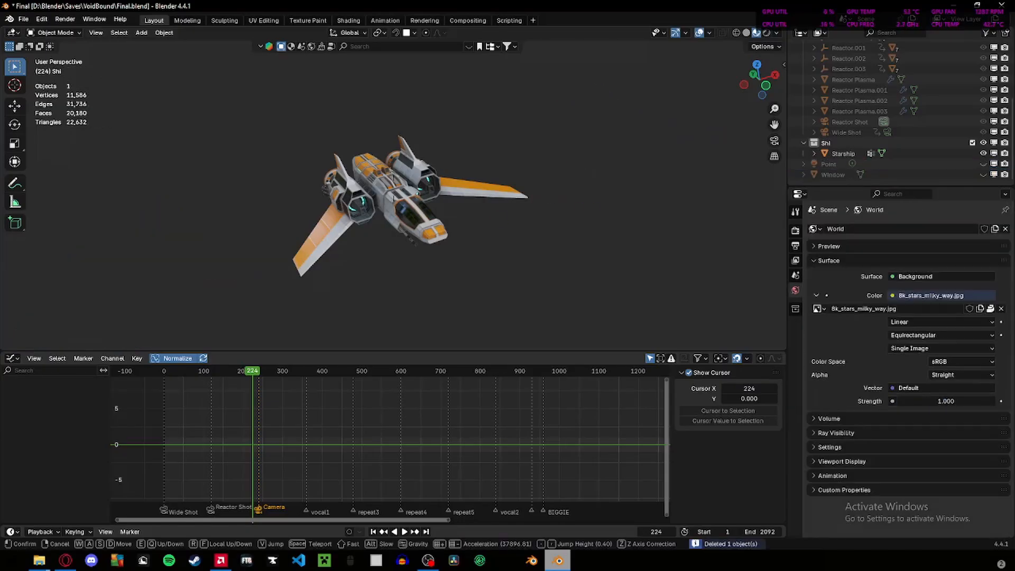
key(e)
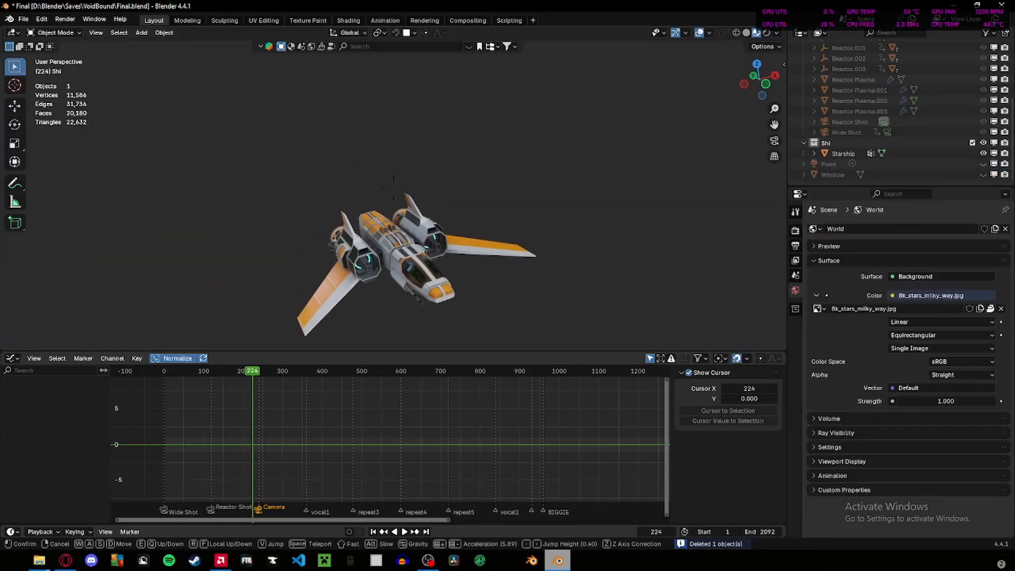
scroll(394, 188, down, 4)
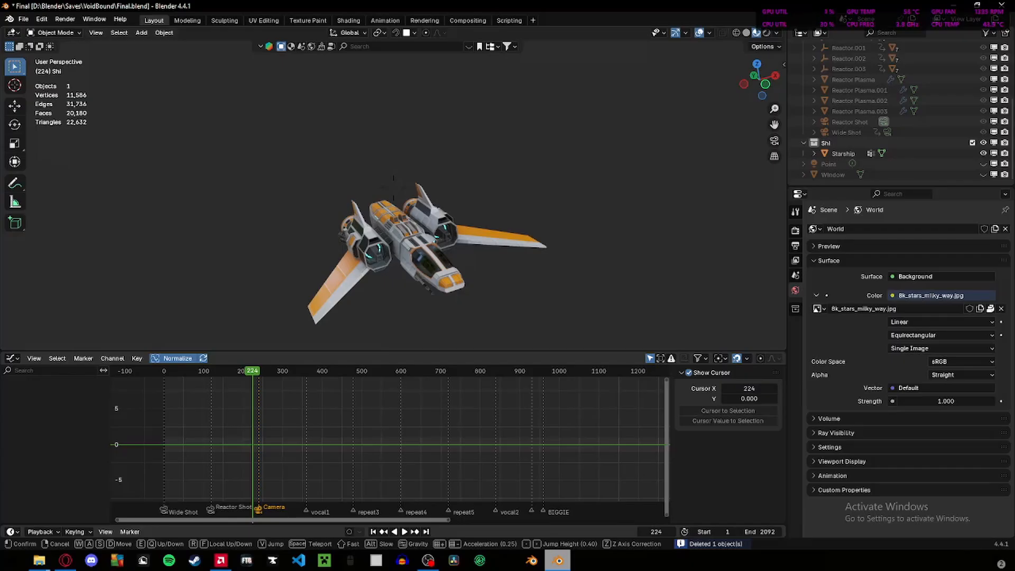
key(w)
scroll(393, 188, up, 20)
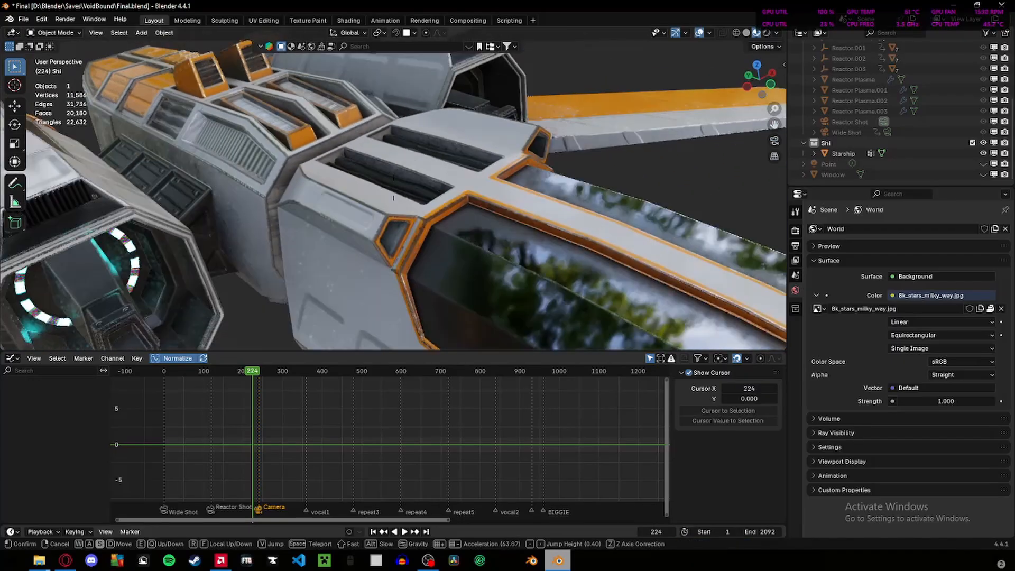
key(s)
click(573, 163)
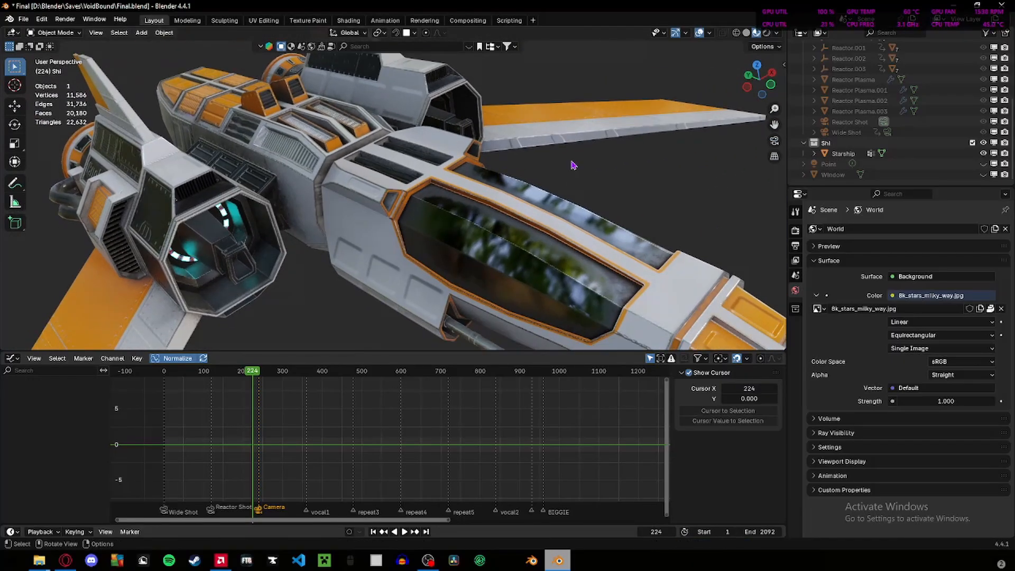
key(z)
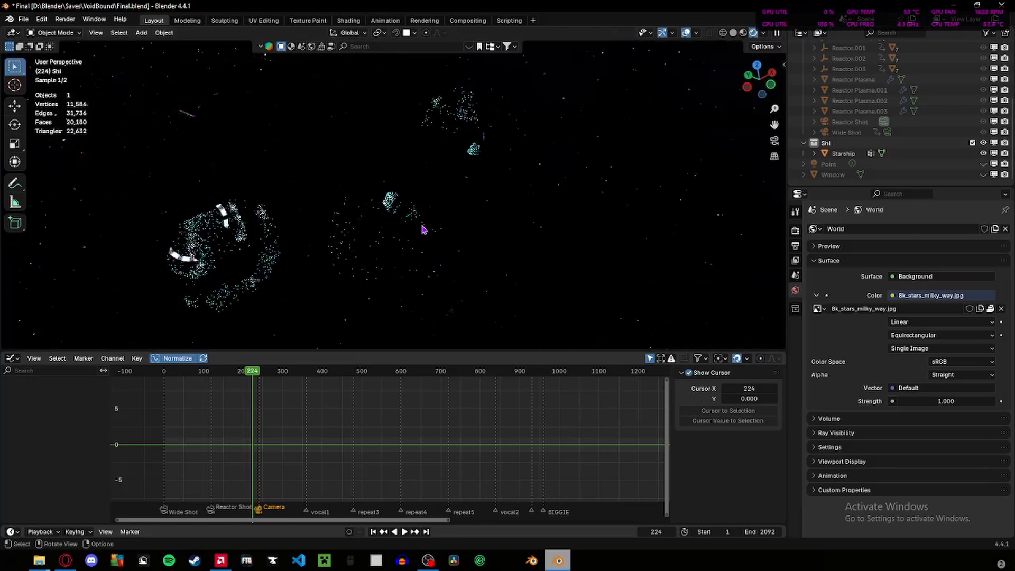
- Select the Starship and turn off Scene World in the viewport shading options
click(844, 154)
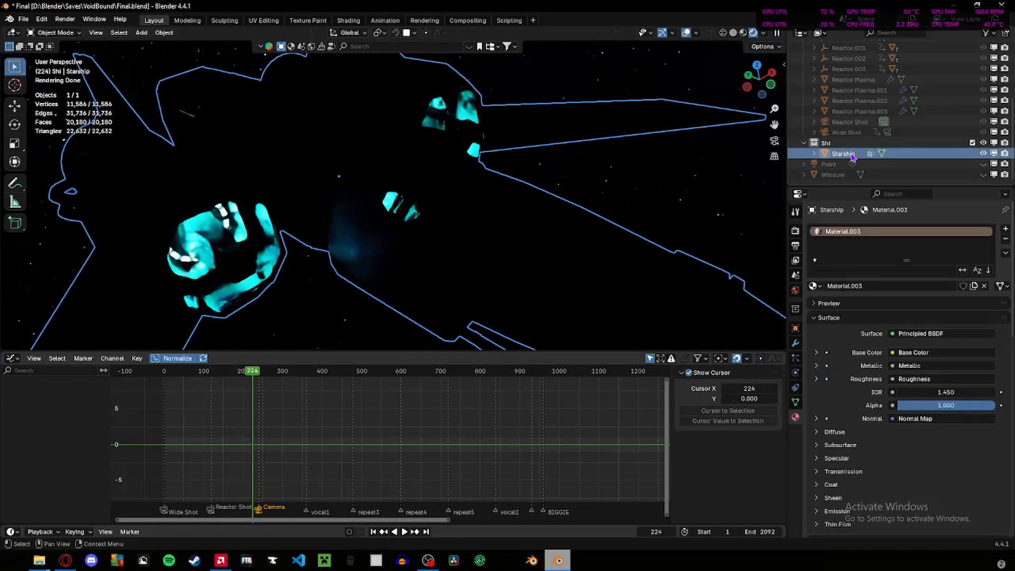
click(764, 34)
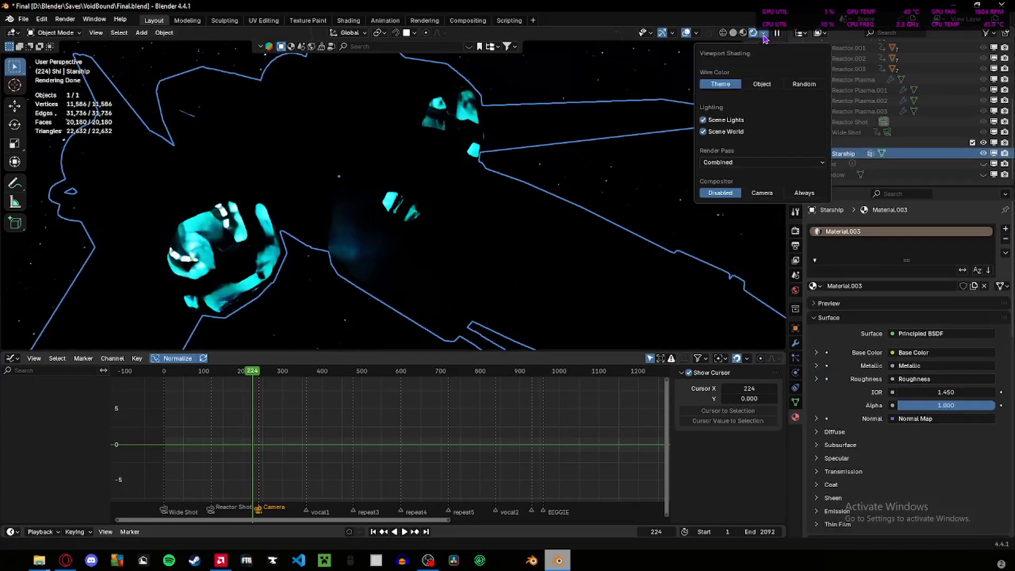
click(704, 132)
click(703, 132)
click(704, 133)
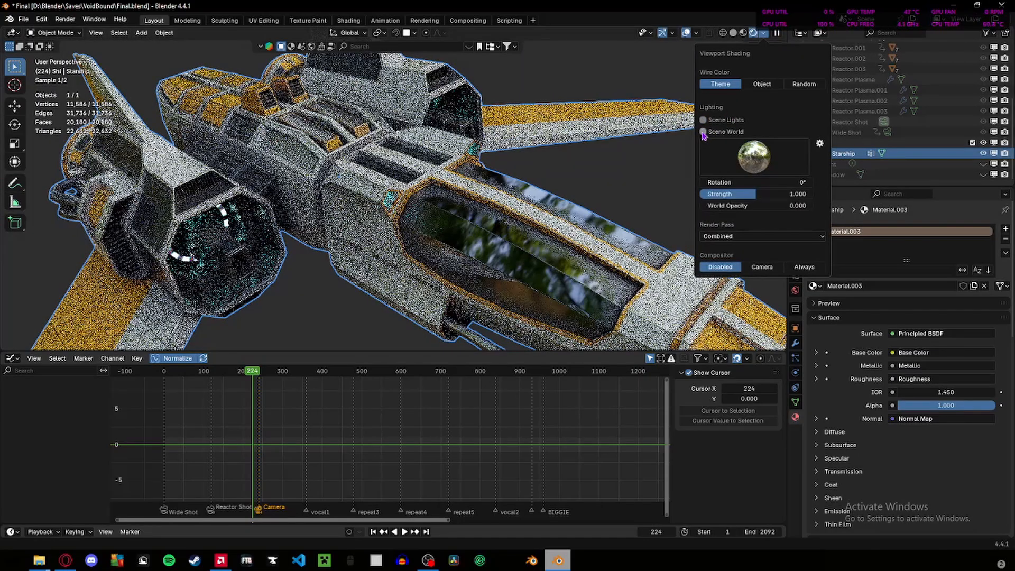
- Set the Starship material's Alpha to 1.000 so the window glass is opaque
scroll(688, 106, down, 4)
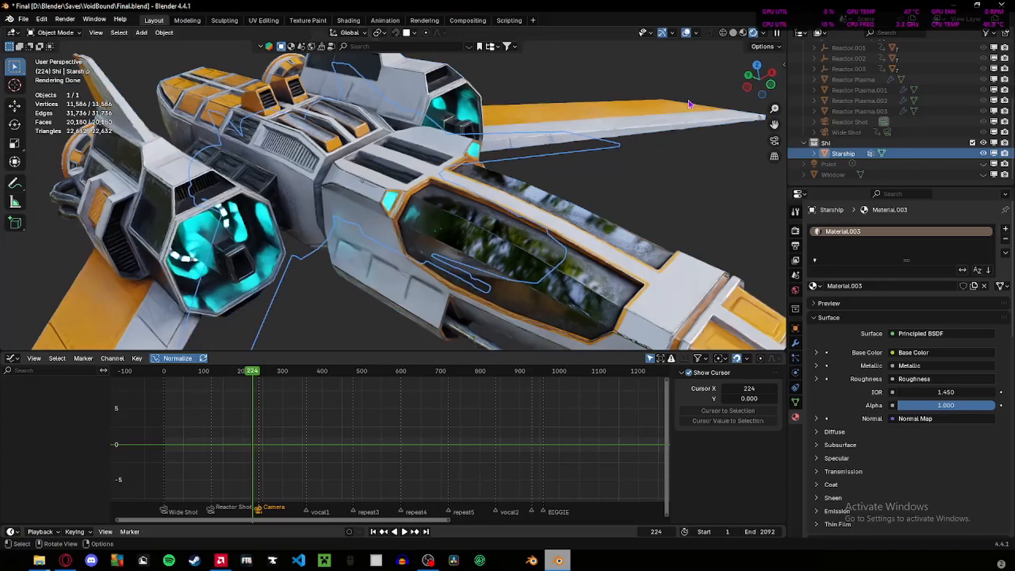
scroll(455, 216, up, 4)
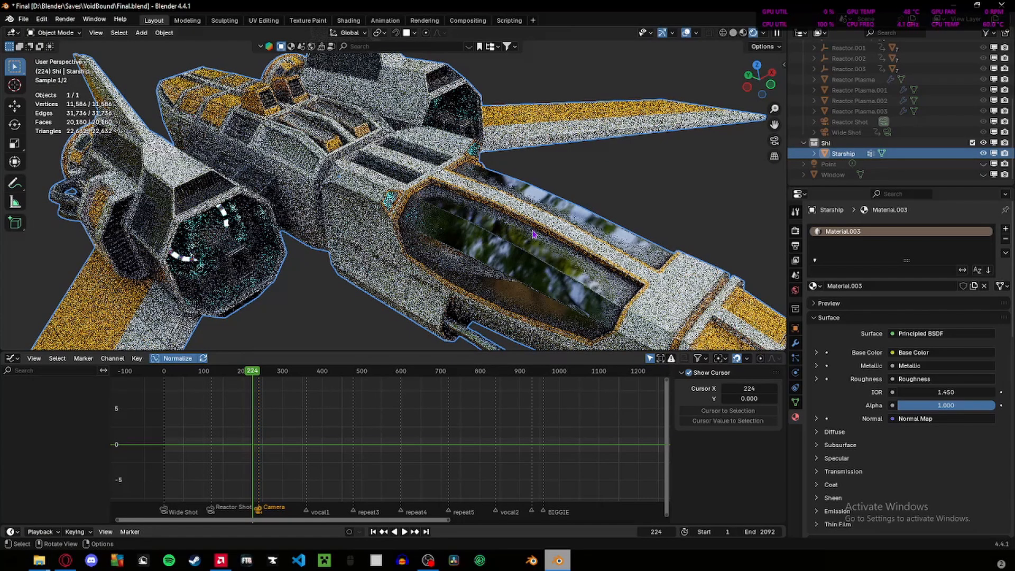
scroll(834, 400, down, 8)
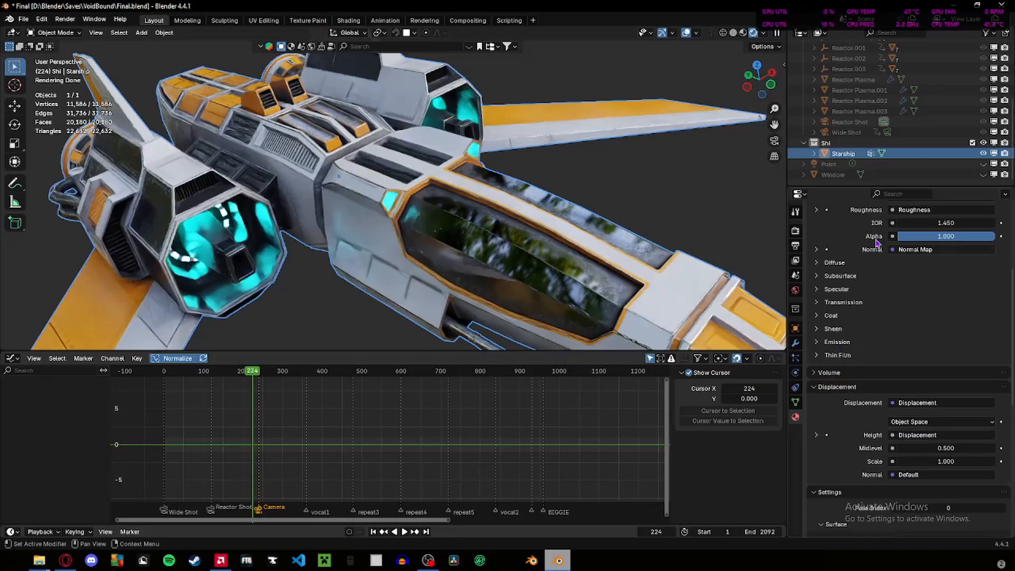
drag(993, 236, 972, 235)
click(973, 235)
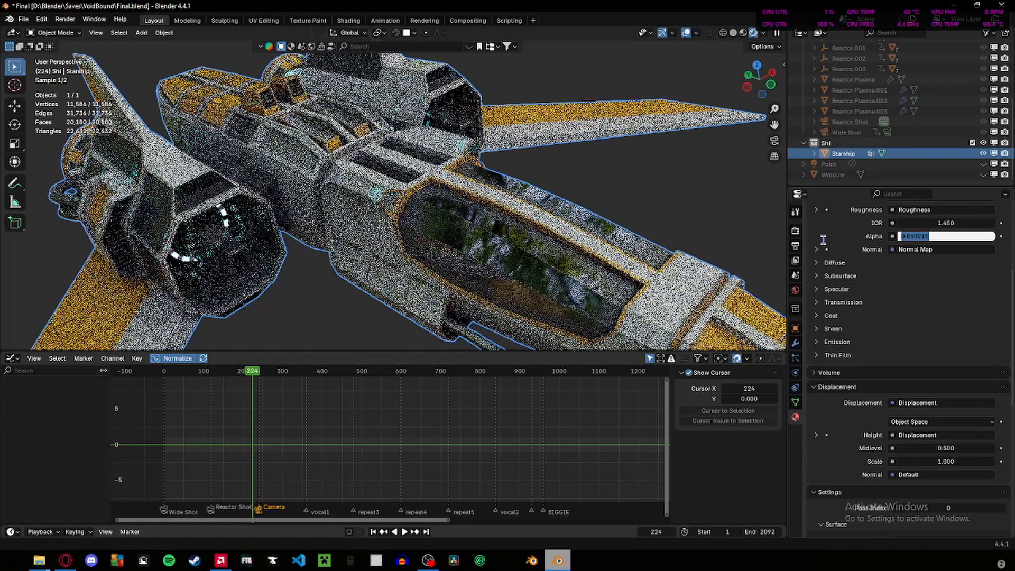
key(Return)
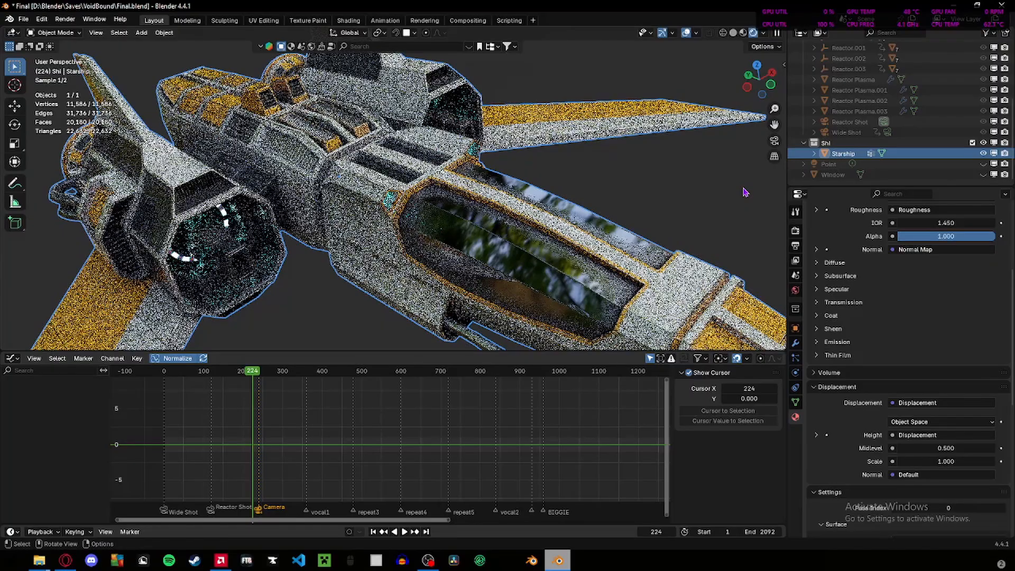
- Toggle Scene Lights and Scene World in the preview, then return to Solid shading
click(736, 34)
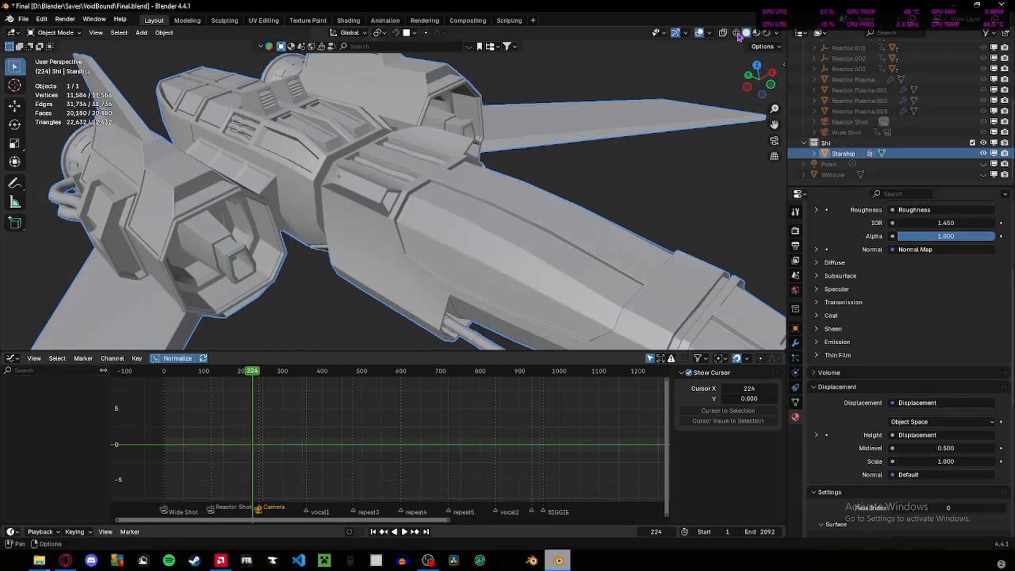
click(768, 34)
click(764, 33)
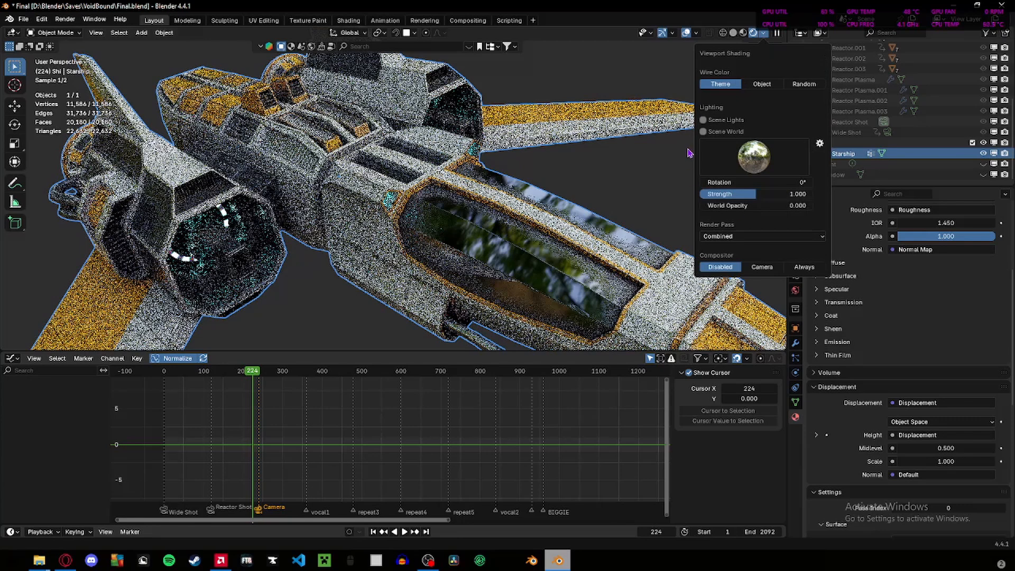
click(703, 120)
click(703, 132)
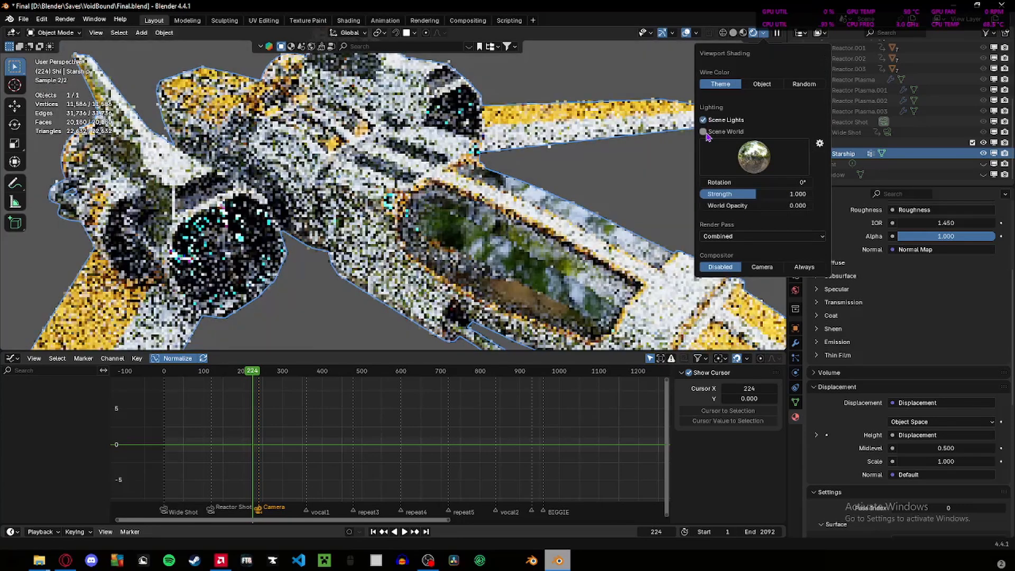
click(764, 33)
click(703, 120)
click(703, 132)
click(741, 33)
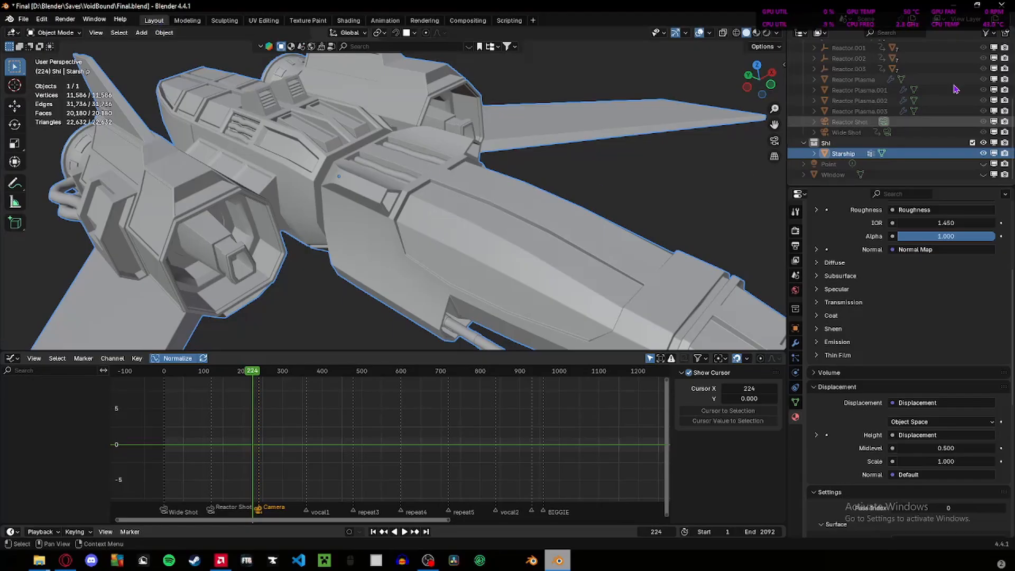
- Reveal all hidden objects with Alt+H and unhide the Reactor and Black Hole collections
scroll(956, 88, up, 5)
key(alt+h)
scroll(846, 132, down, 5)
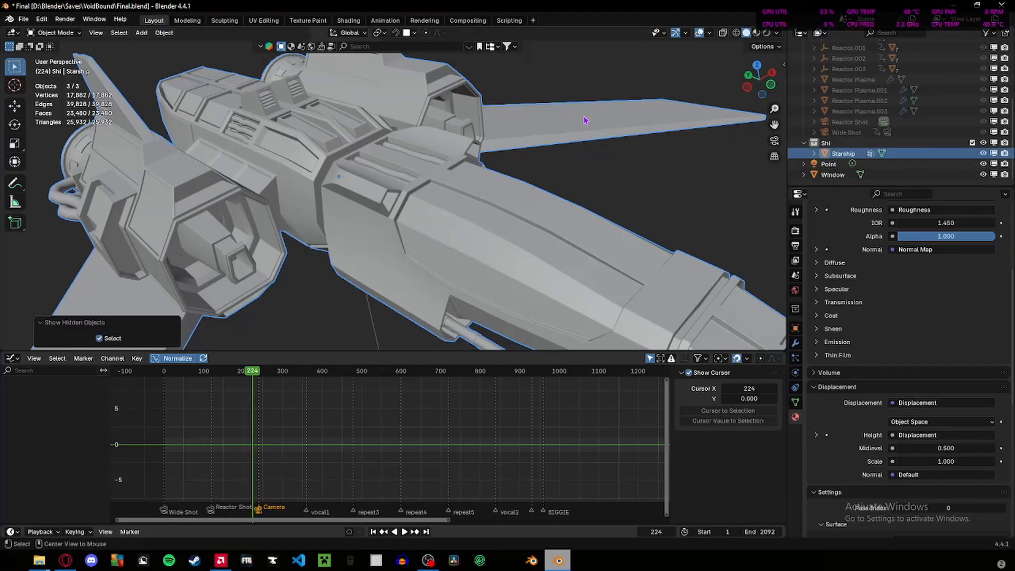
scroll(986, 105, up, 5)
click(983, 109)
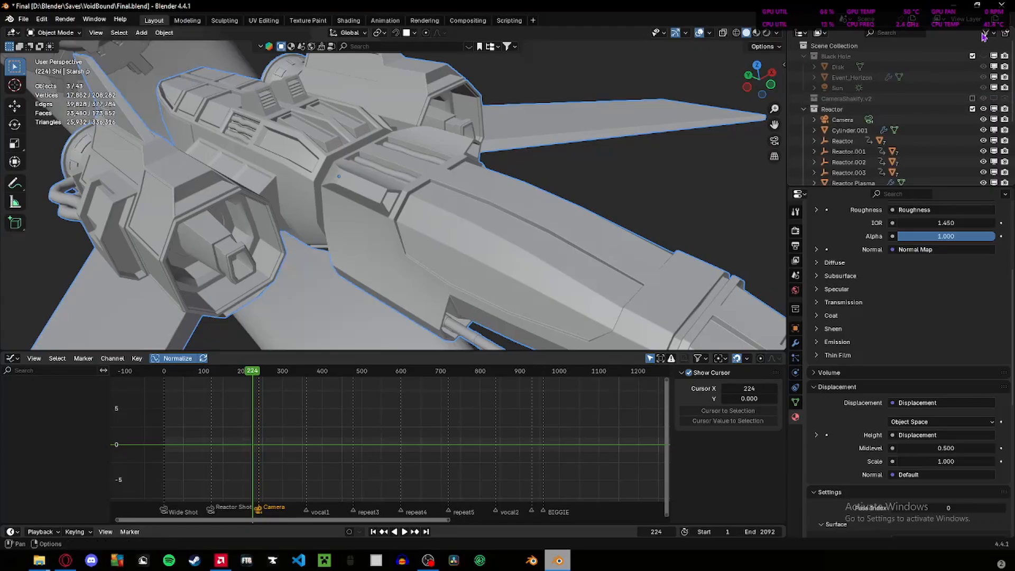
click(983, 56)
scroll(909, 148, down, 5)
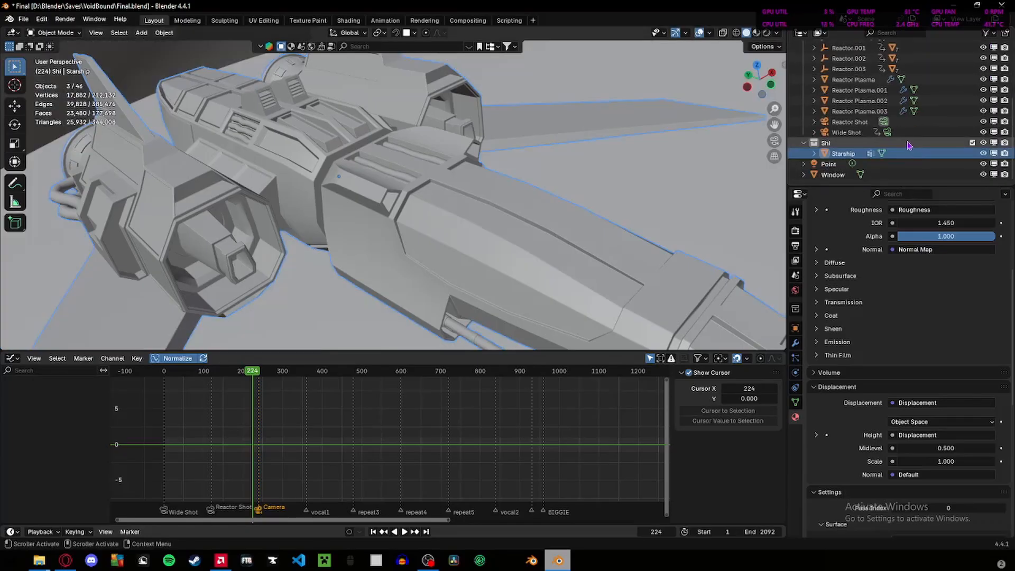
- Select the Starship and fly the view back toward the ring and window plane
click(844, 154)
key(shift+grave)
key(s)
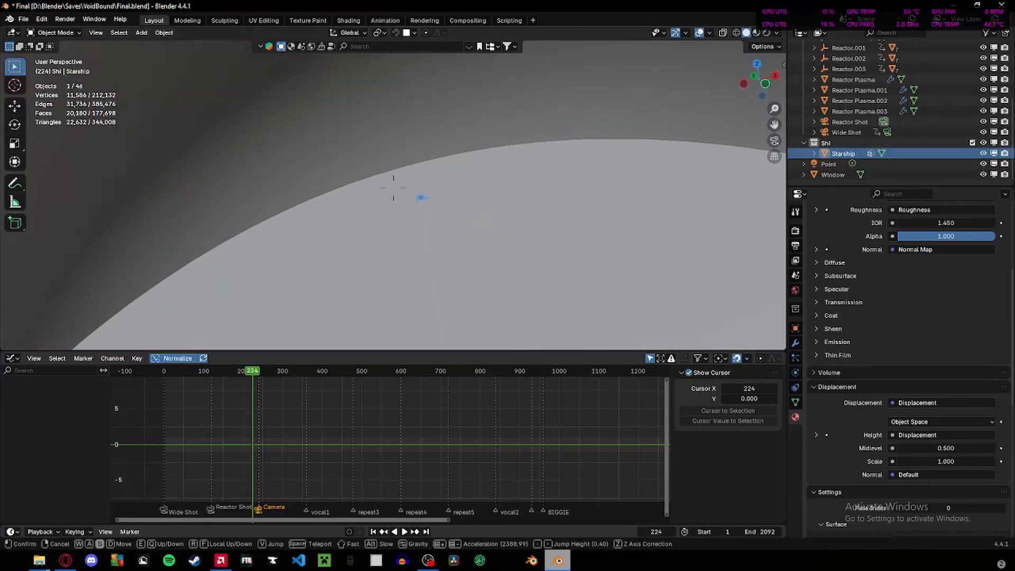
scroll(393, 188, up, 20)
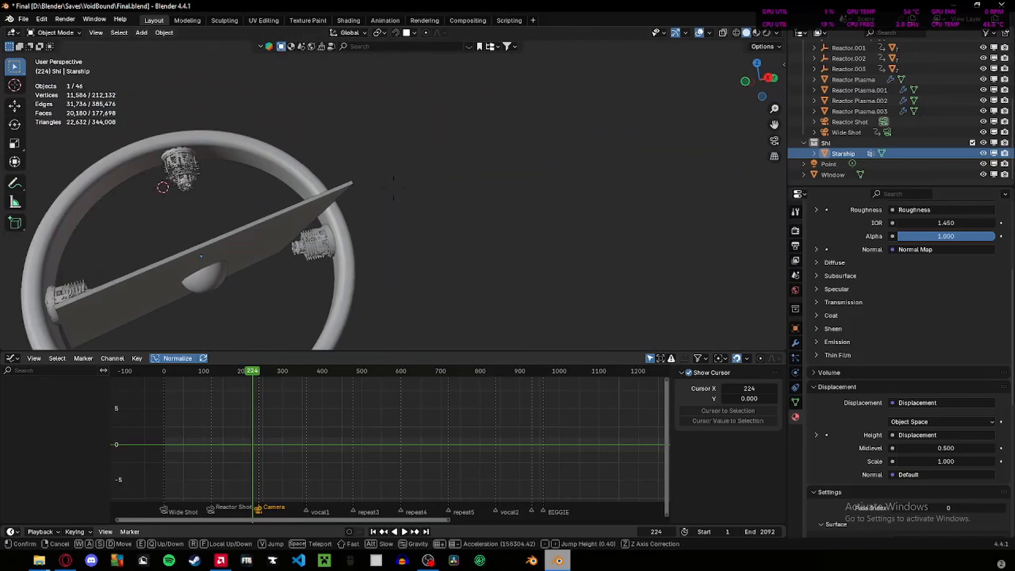
key(w)
click(437, 169)
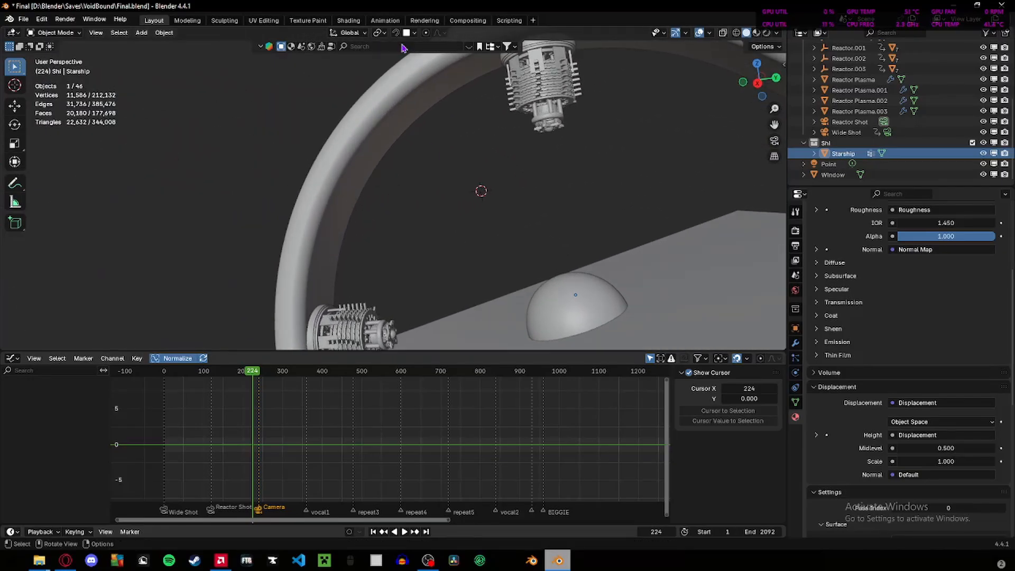
scroll(859, 90, up, 5)
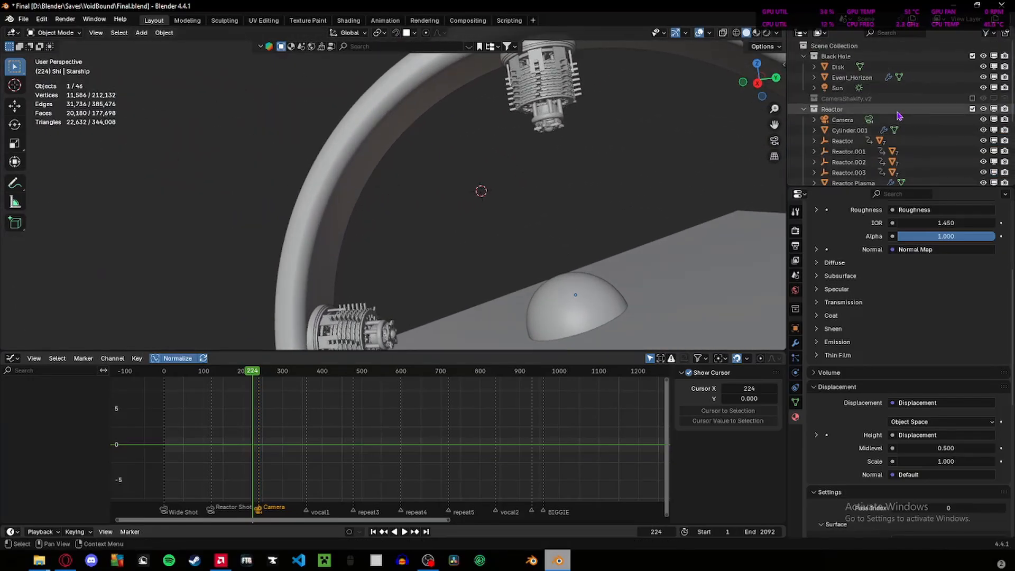
scroll(859, 91, down, 5)
- Snap the 3D cursor to the Window object's origin via Object > Snap > Cursor to Selected
click(833, 175)
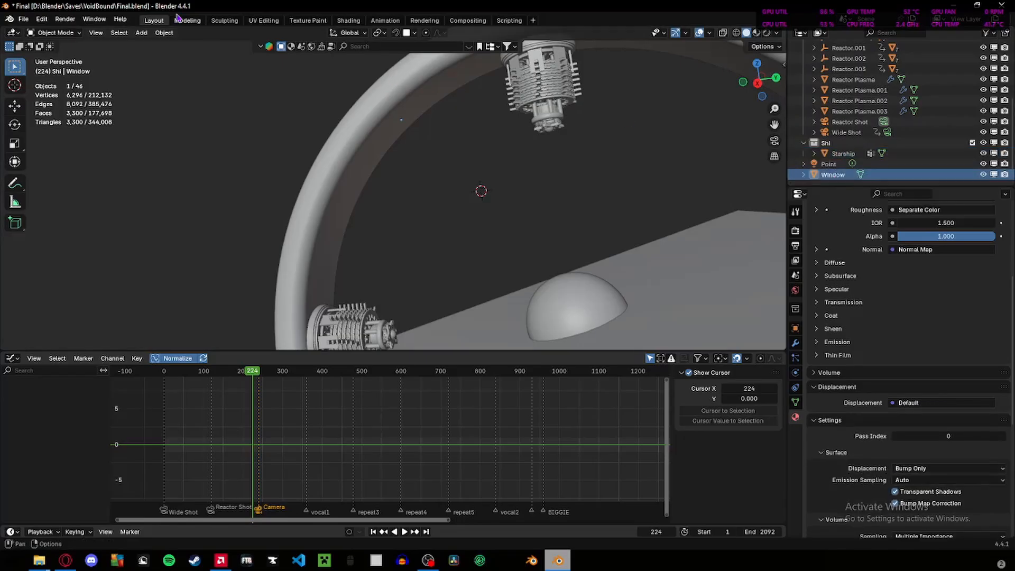
click(164, 33)
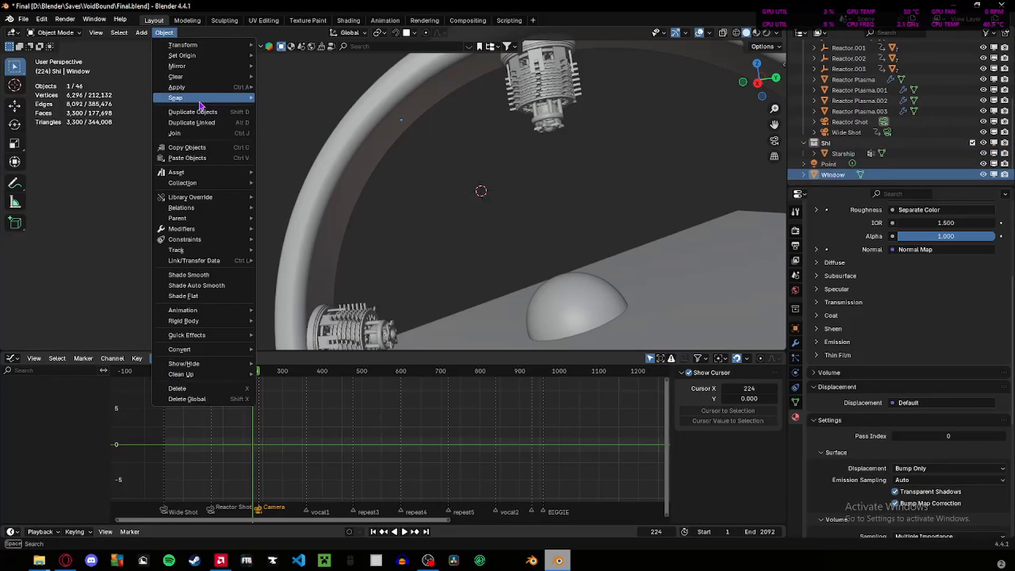
mouse_move(204, 98)
click(286, 143)
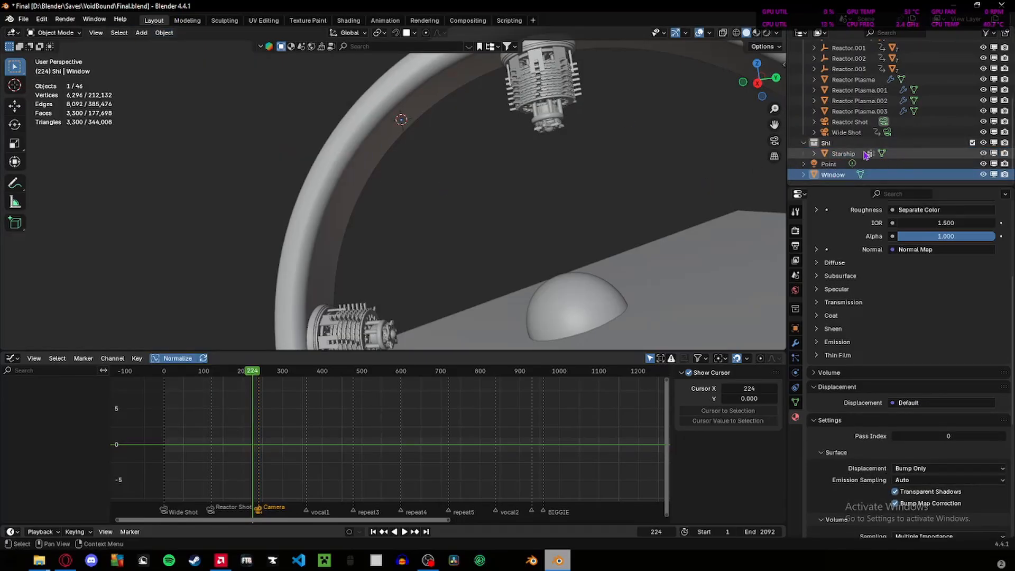
click(843, 153)
click(164, 32)
mouse_move(204, 98)
click(285, 143)
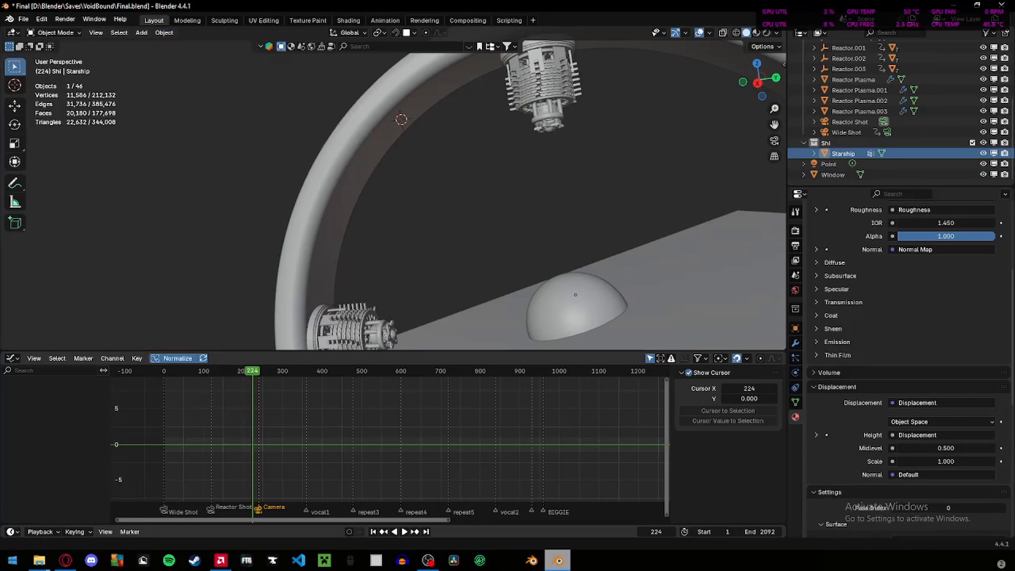
- Google 'snap cursor to selected blender', read the result, and return to Blender
click(65, 559)
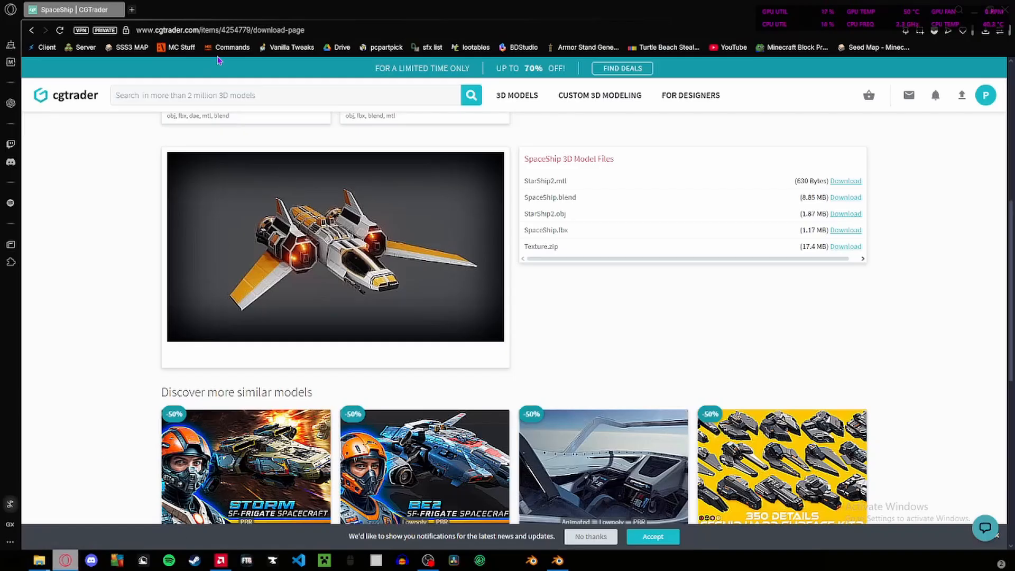
click(217, 30)
text(snap cursor to selec)
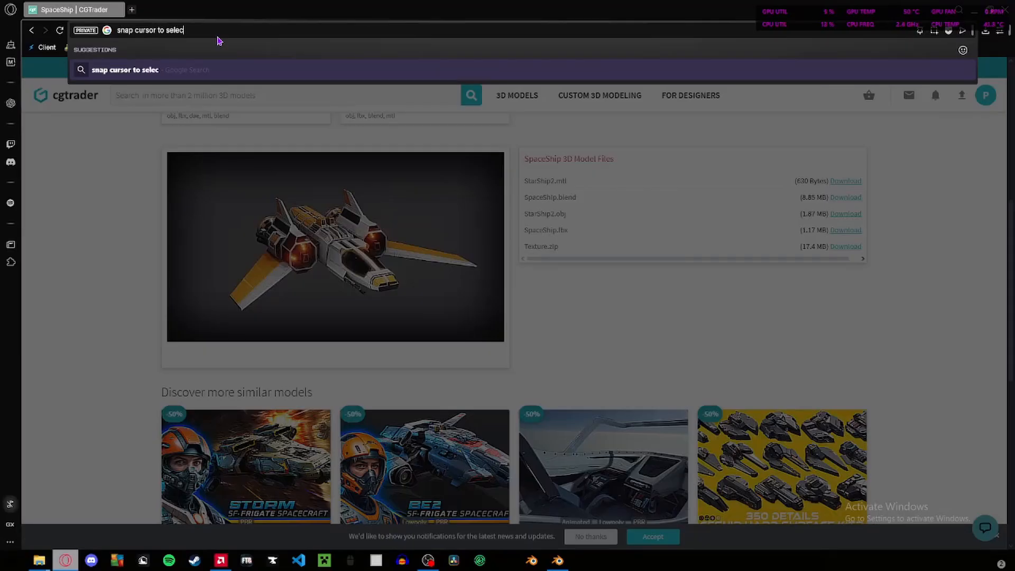
text(ted blender)
key(Return)
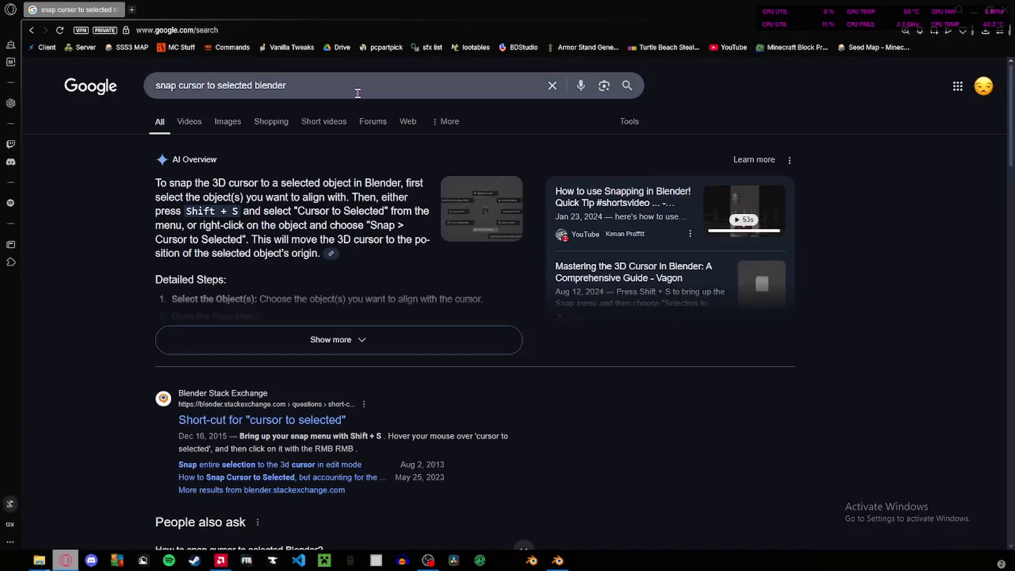
key(alt+Tab)
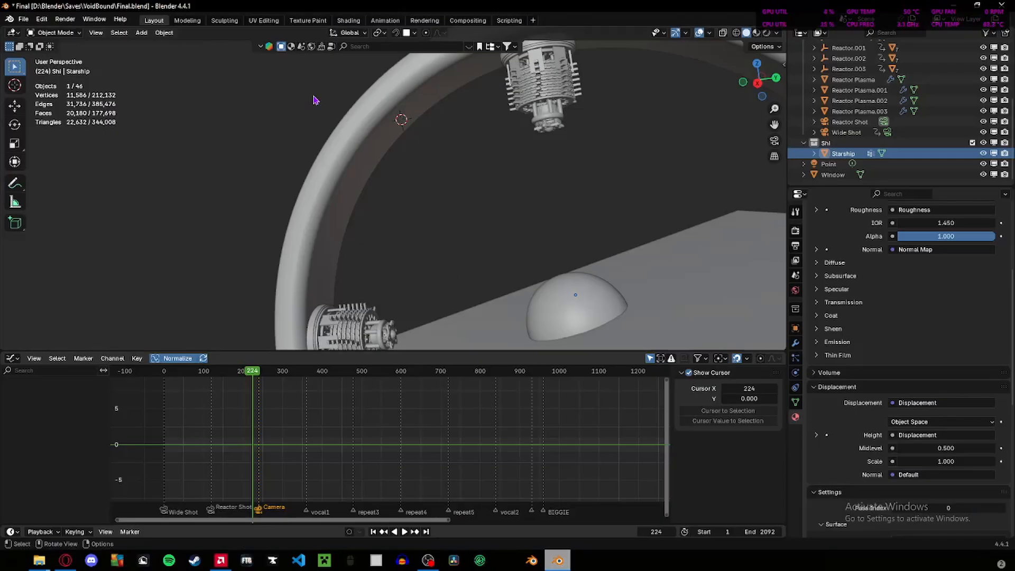
- Place the 3D cursor at the Window object's origin with Shift+S
key(shift+s)
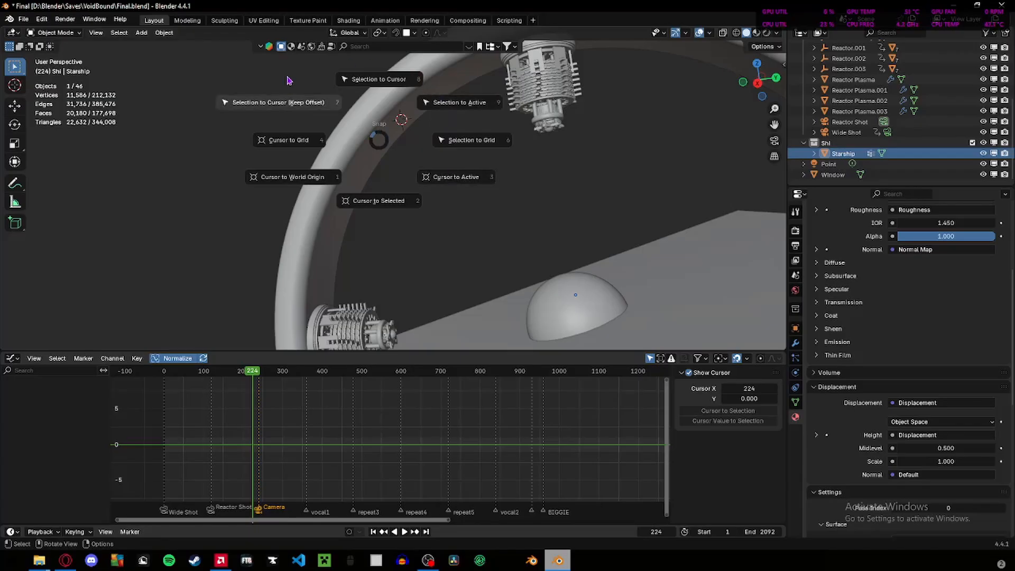
click(362, 246)
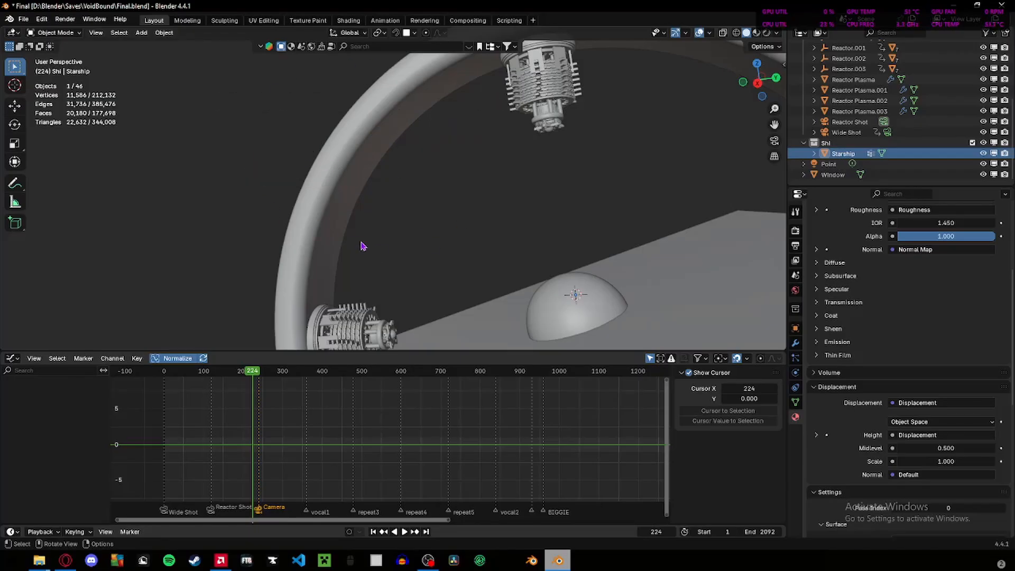
click(834, 175)
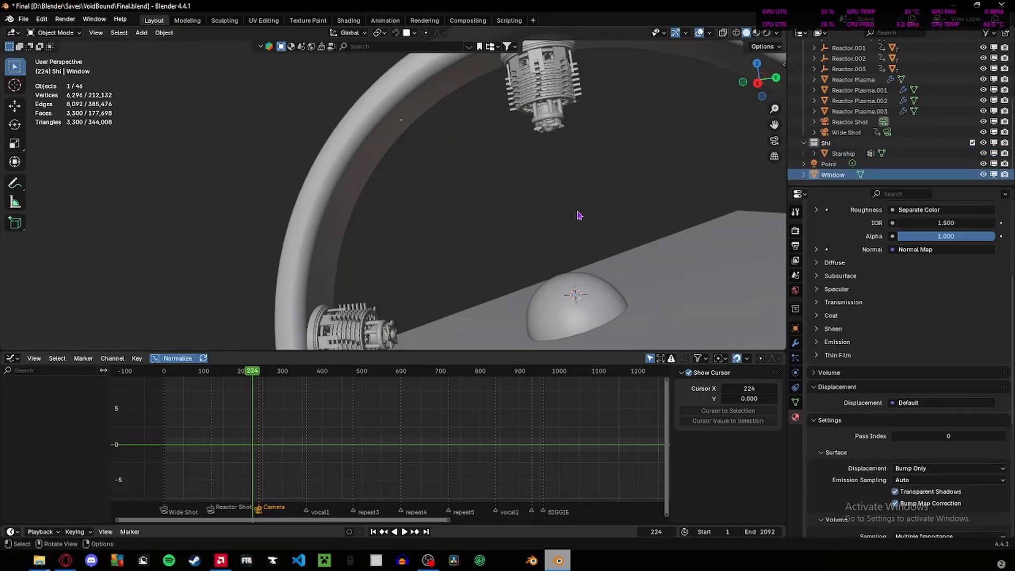
key(shift+s)
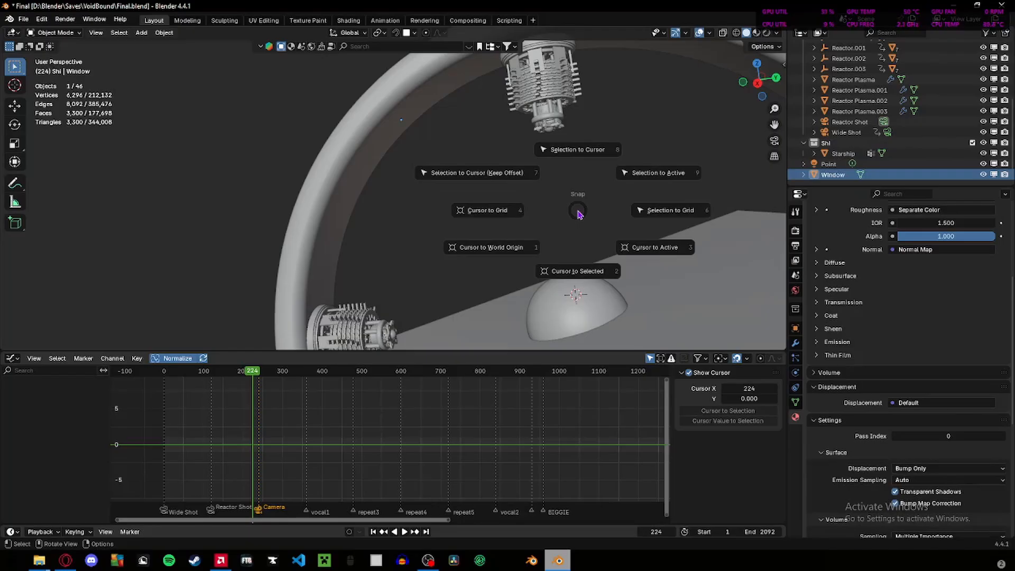
key(2)
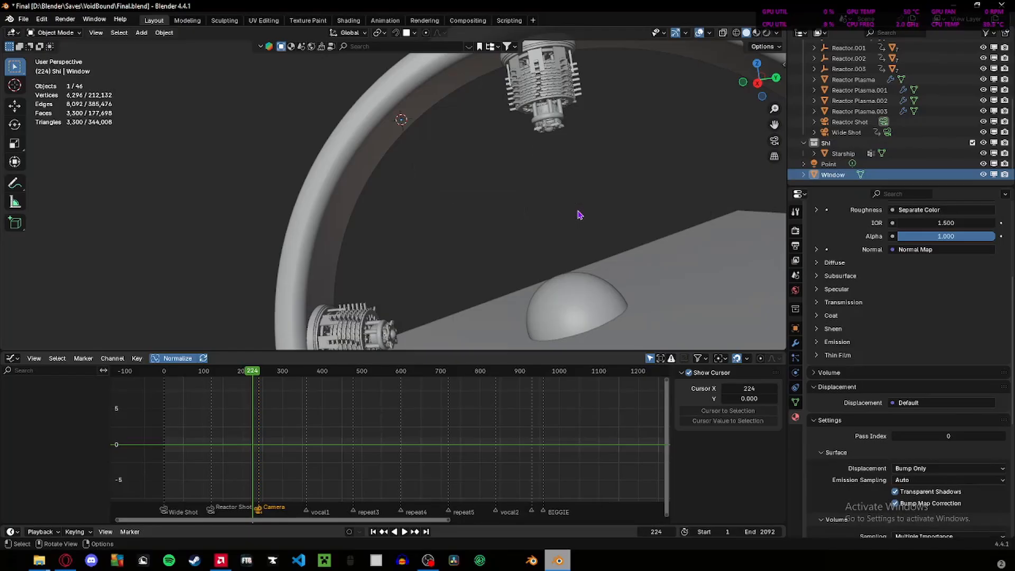
- Snap the Starship to the 3D cursor and frame it in the view
click(846, 155)
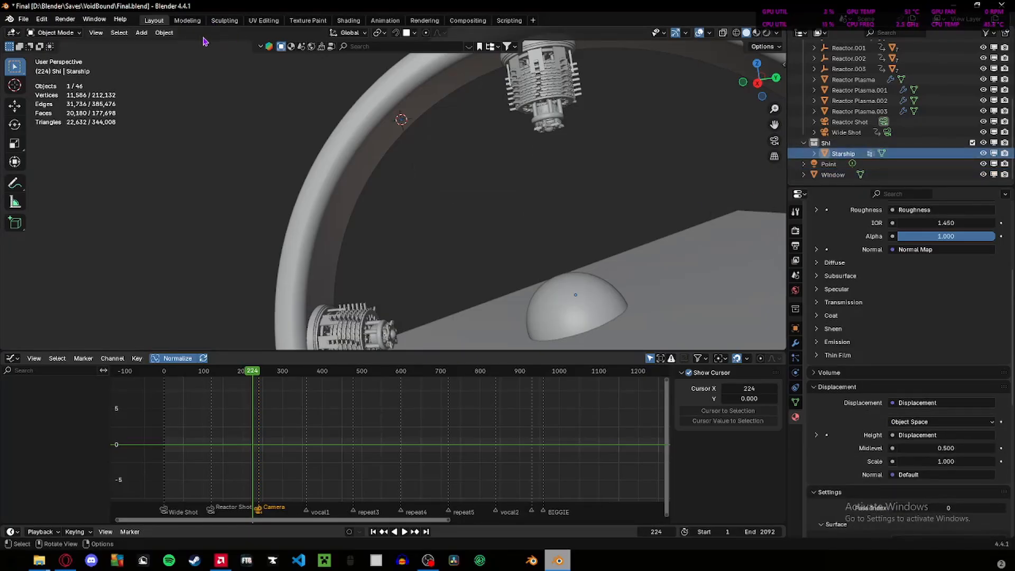
click(165, 33)
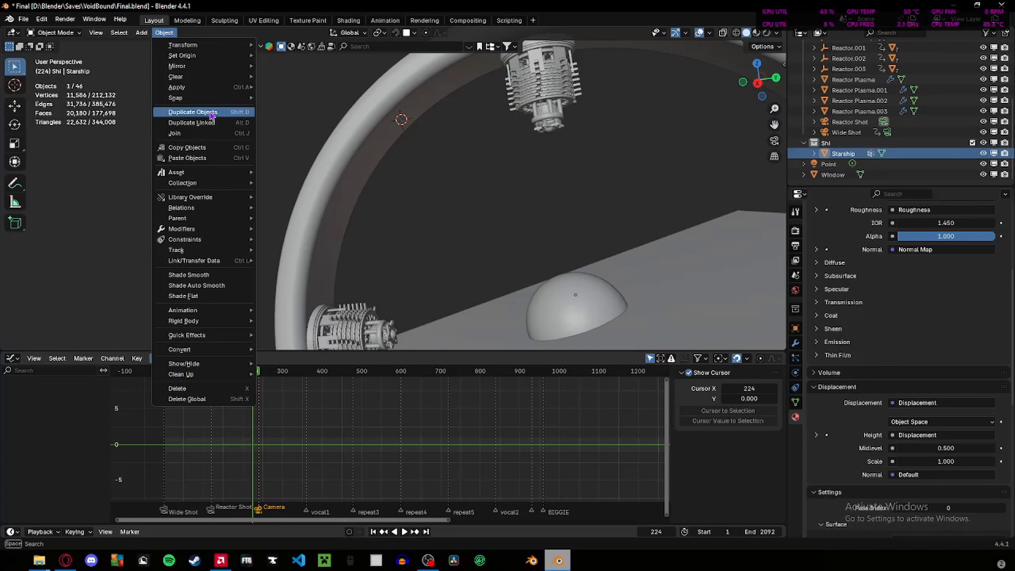
key(shift+s)
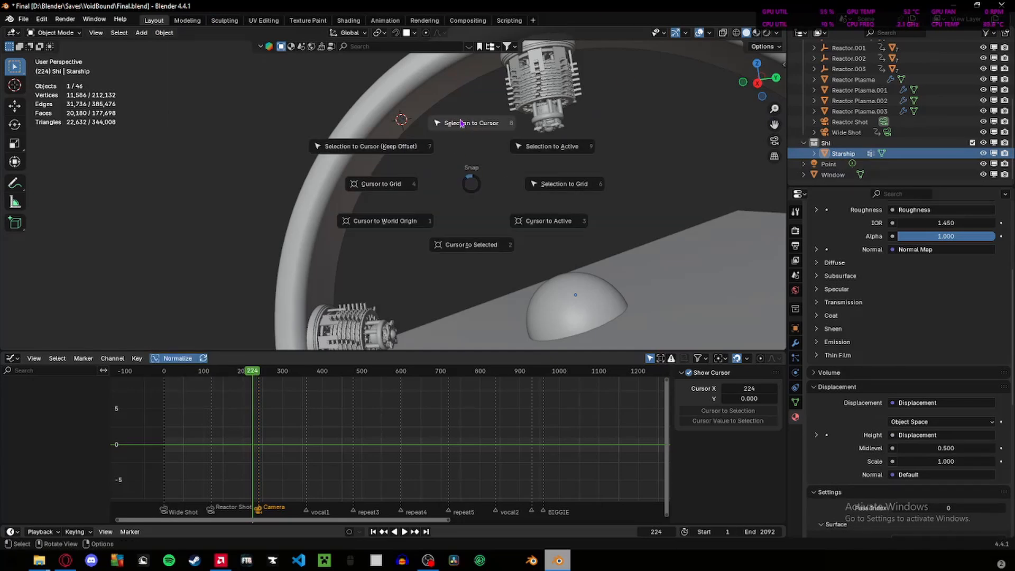
click(487, 123)
key(grave)
click(516, 146)
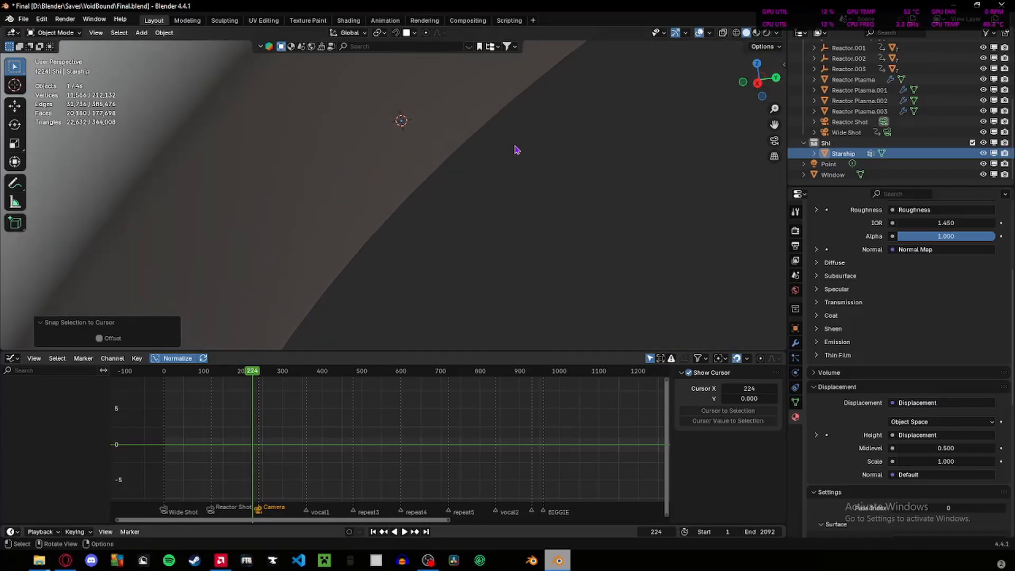
drag(756, 87, 749, 87)
- Reposition the Starship and fly through the scene to look around it
key(g)
click(522, 238)
scroll(483, 229, up, 6)
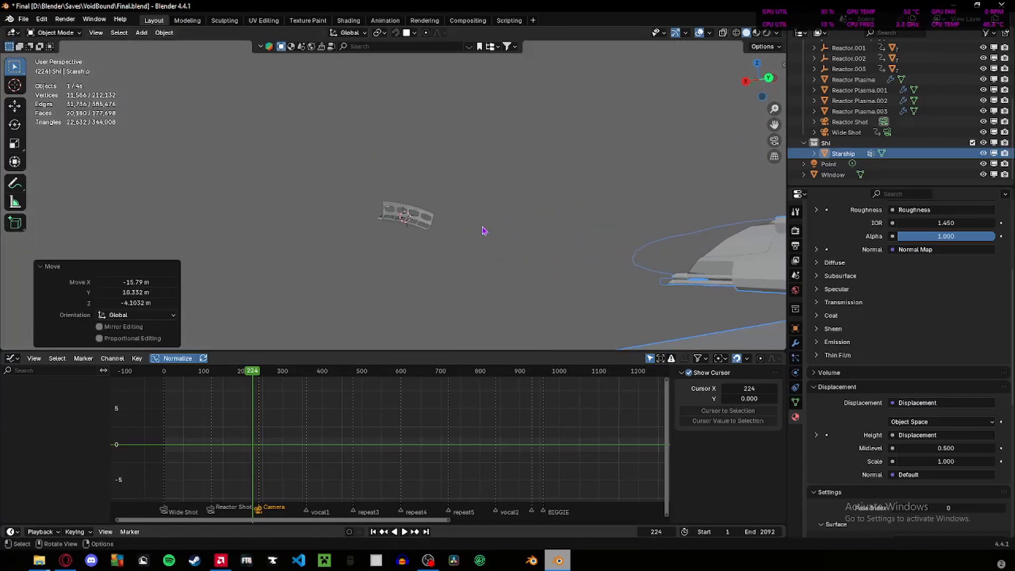
key(shift+grave)
key(w)
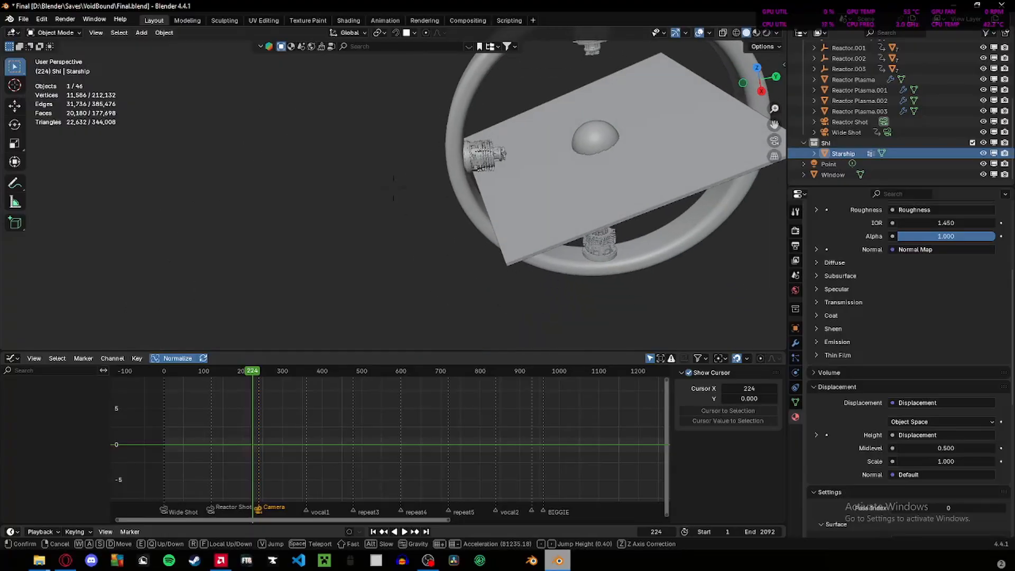
click(393, 188)
scroll(861, 114, up, 5)
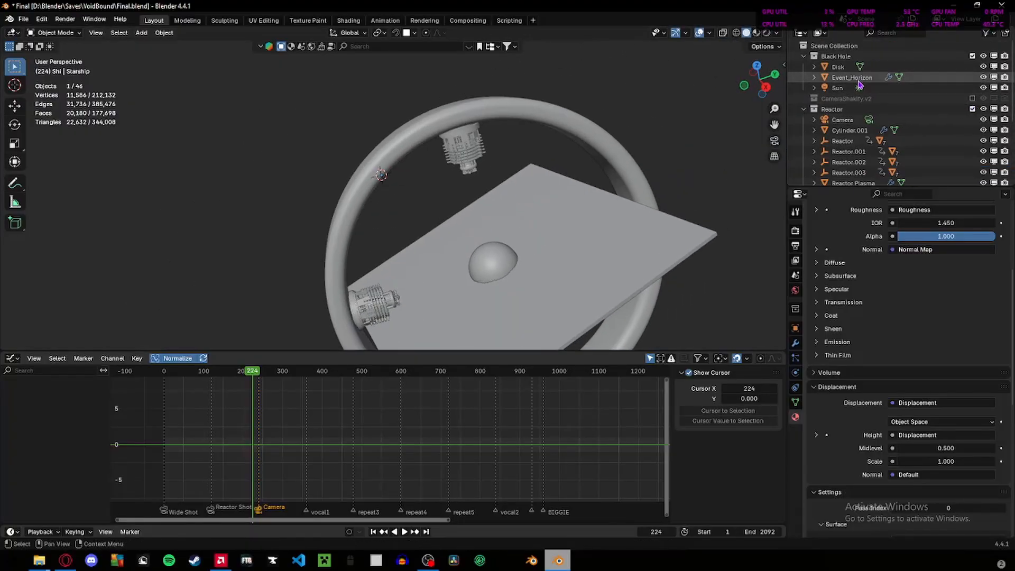
scroll(860, 113, down, 3)
- Select only the Starship, place it off to the left, and scale it up about 16.5 times
shift+click(833, 174)
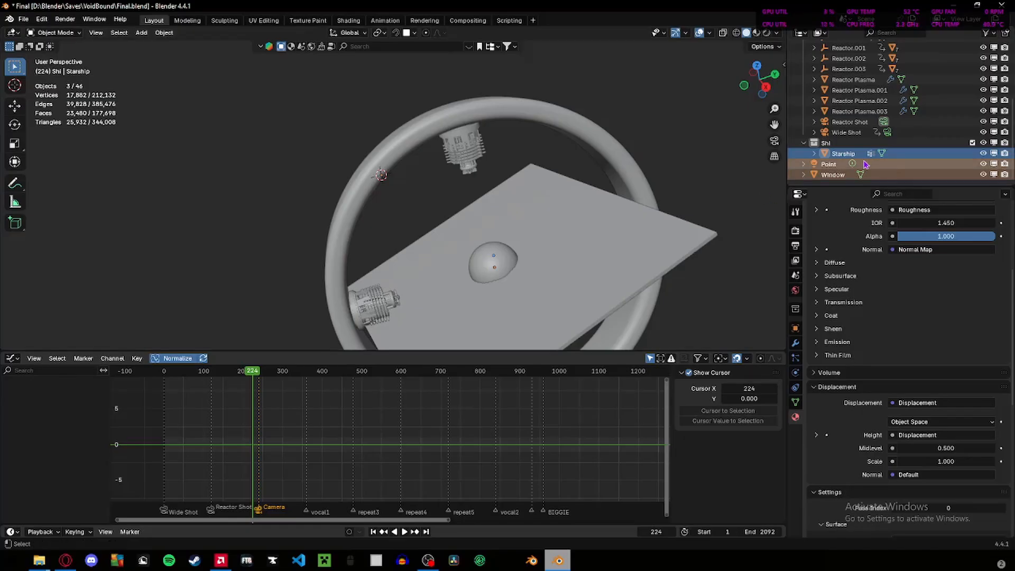
click(531, 208)
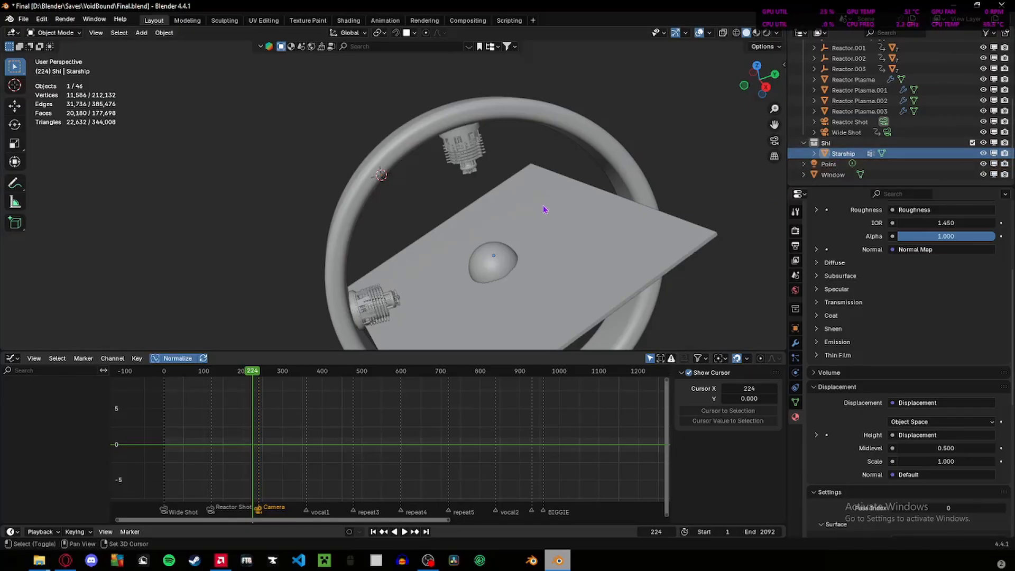
key(shift+grave)
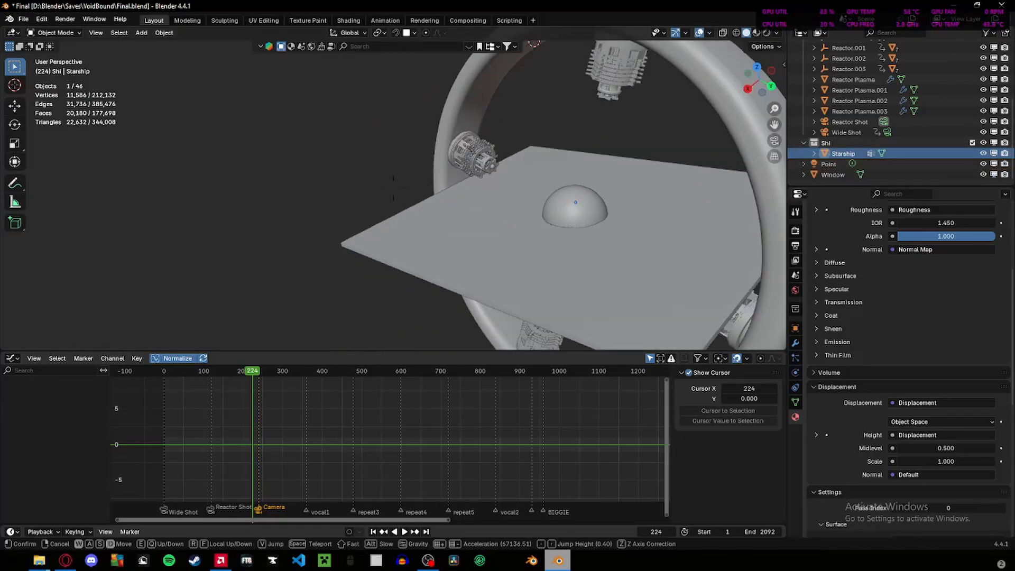
click(541, 208)
key(g)
click(499, 252)
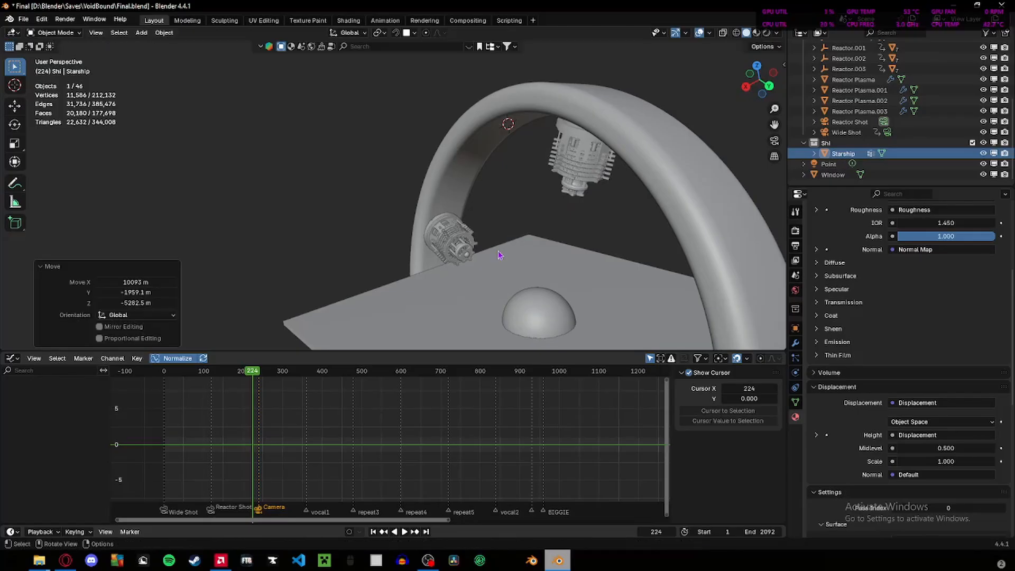
key(ctrl+z)
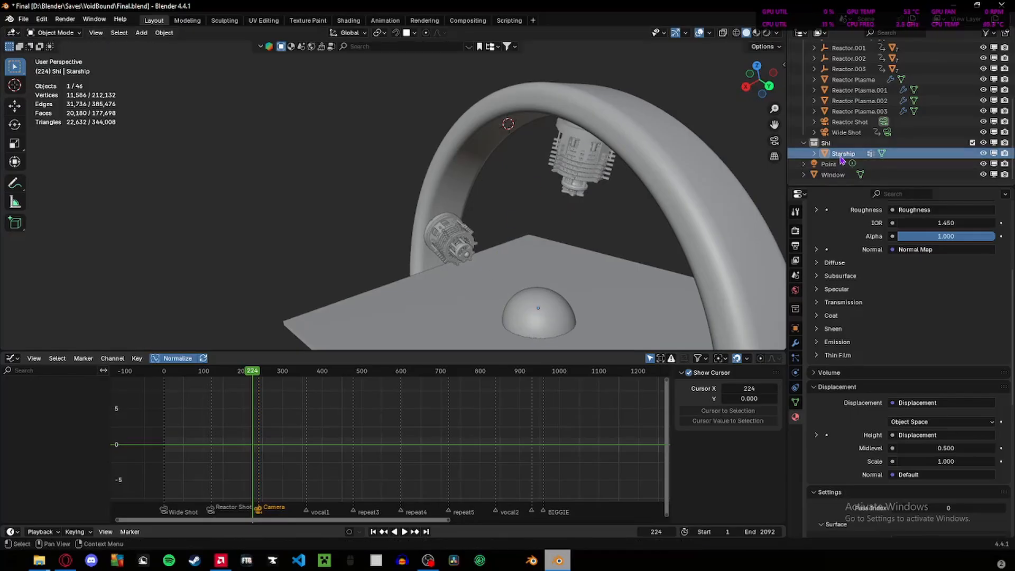
key(g)
click(532, 258)
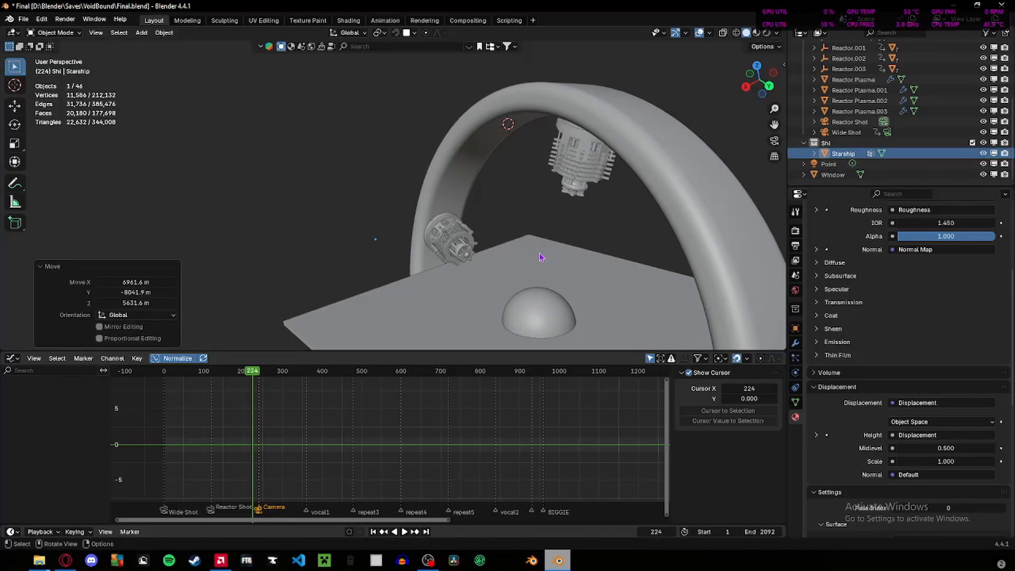
key(s)
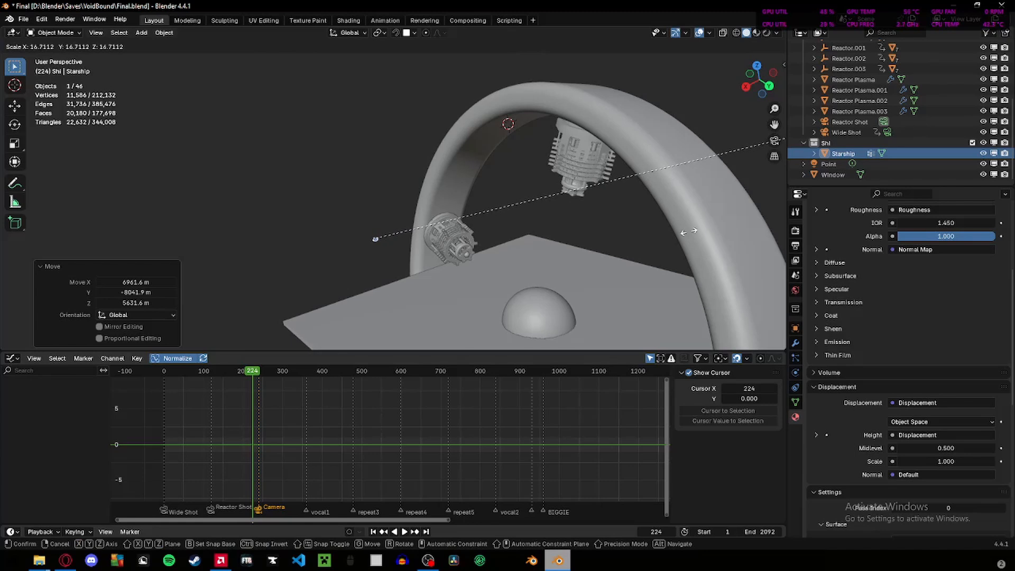
click(665, 245)
- Turn the Starship -9.24° about the Z axis and switch to the camera view
key(shift+grave)
key(w)
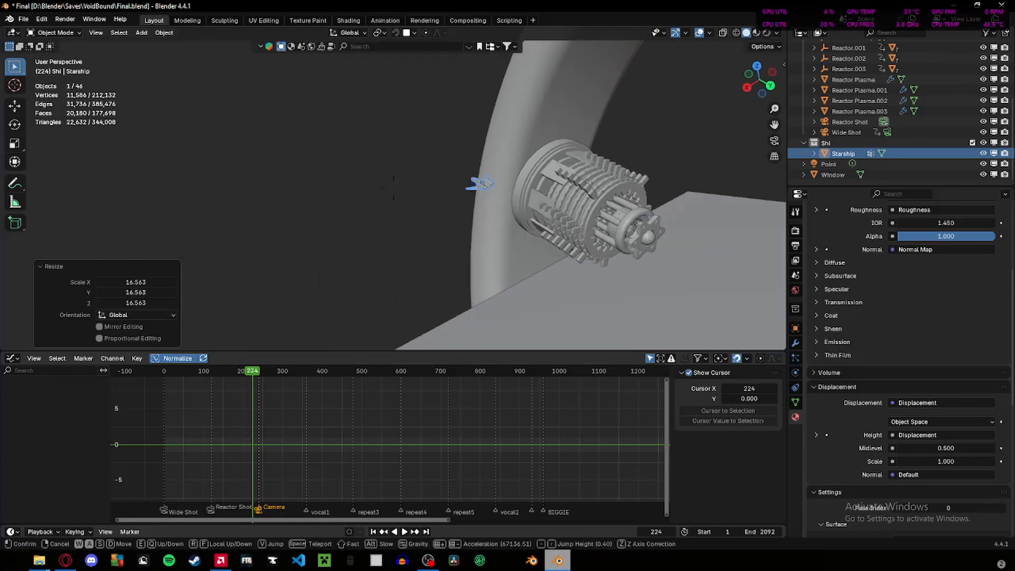
key(a)
click(605, 281)
key(r)
key(z)
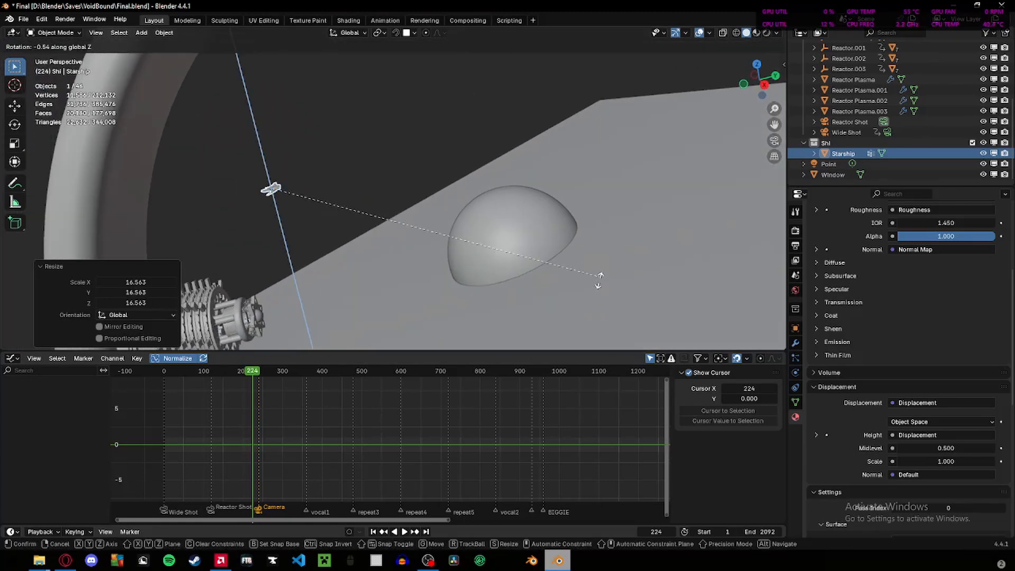
click(240, 114)
key(r)
key(z)
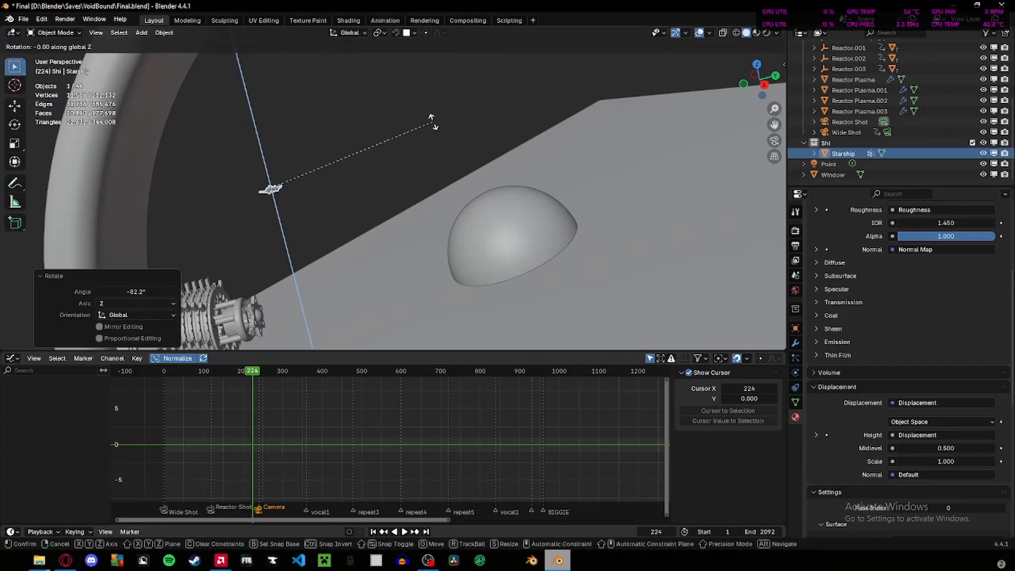
click(385, 152)
key(r)
click(374, 169)
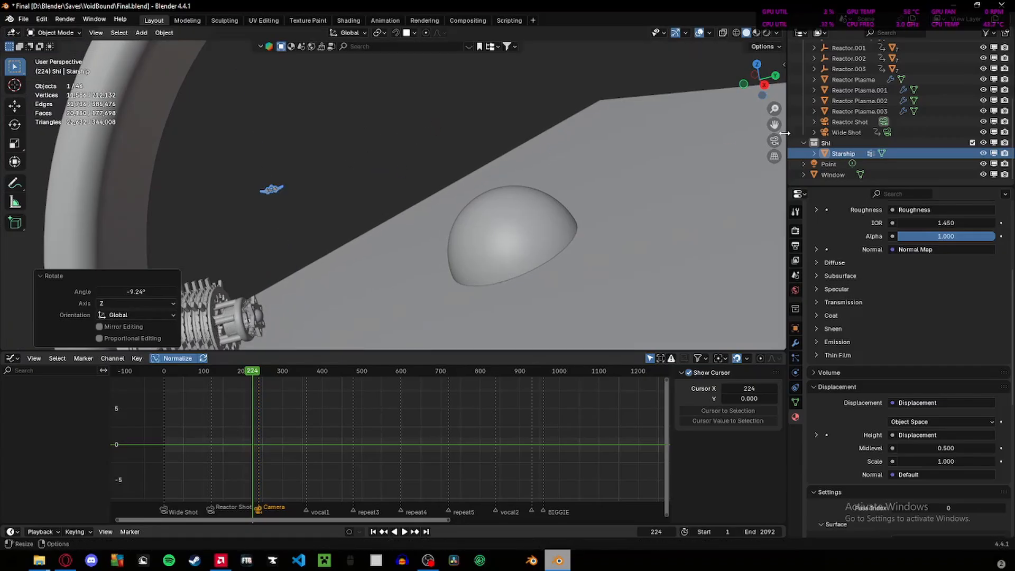
click(774, 141)
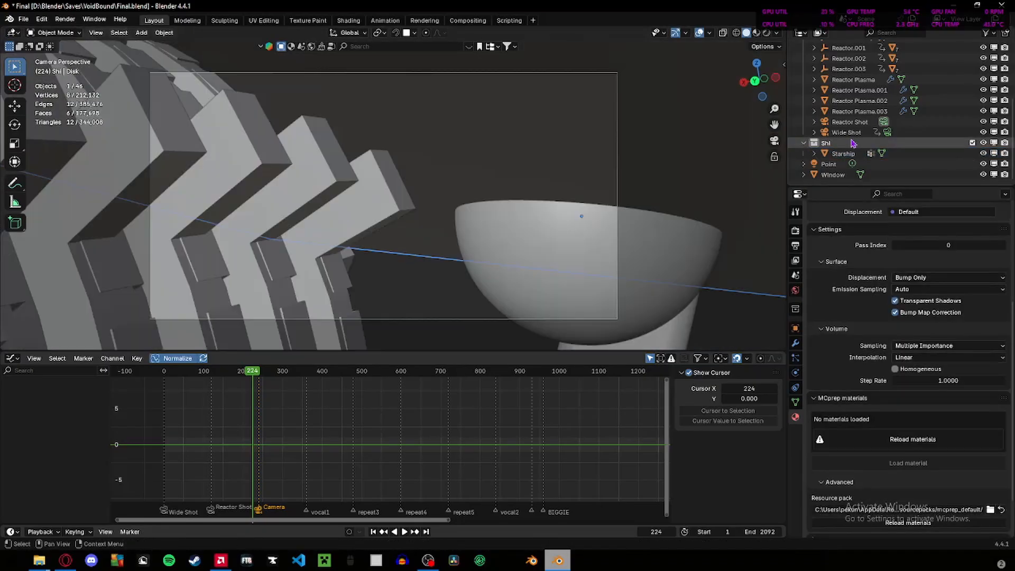
- At frame 311, move the Starship in front of the sphere seen through the window
click(286, 391)
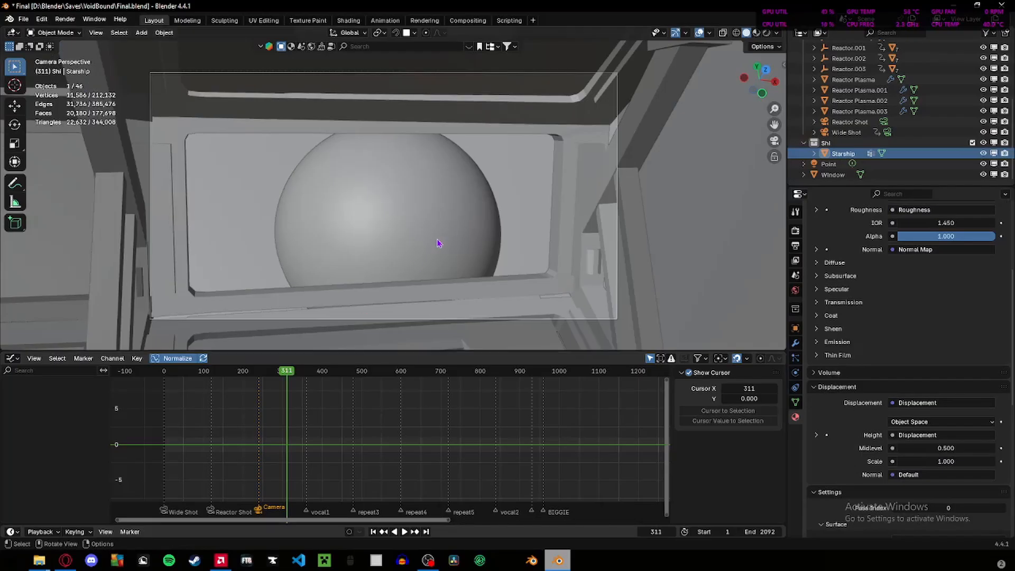
key(g)
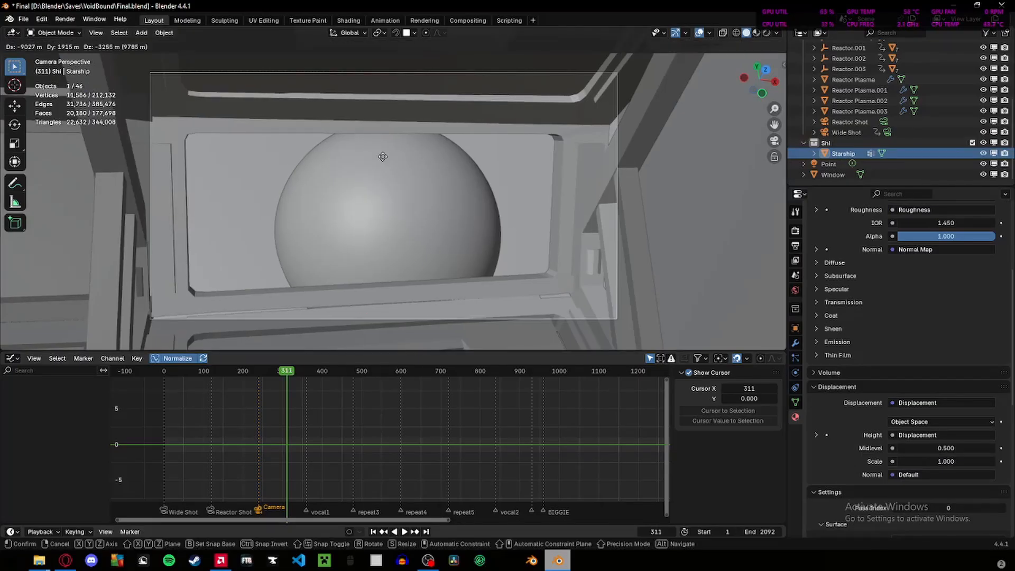
click(93, 203)
key(grave)
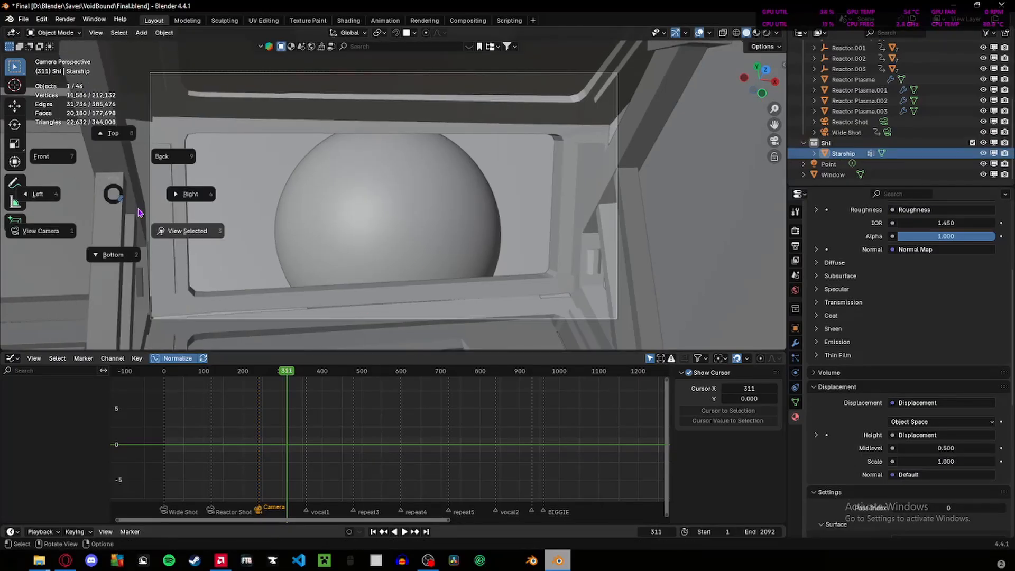
key(Escape)
scroll(669, 152, down, 4)
scroll(660, 173, up, 1)
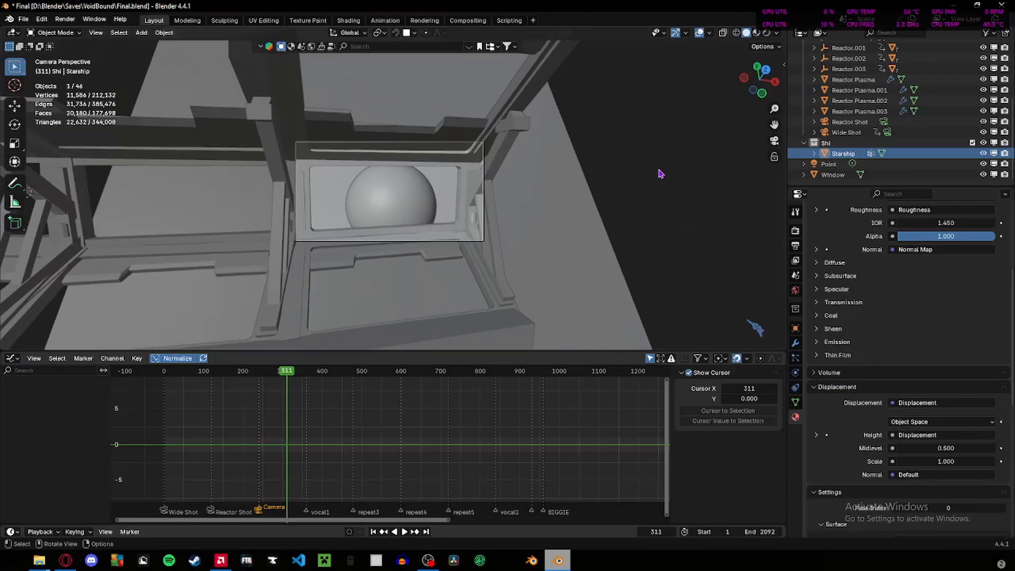
key(g)
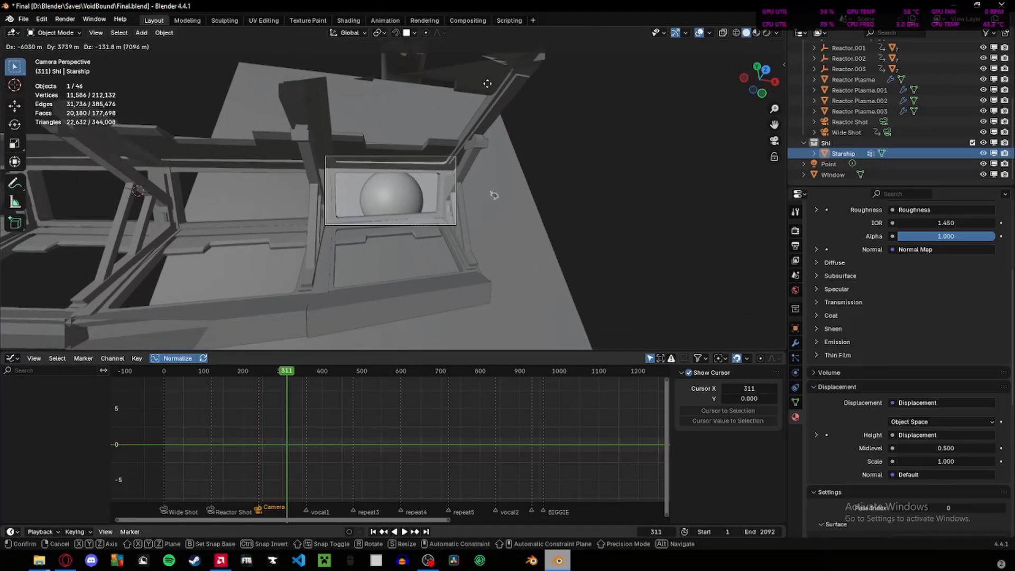
click(421, 85)
scroll(423, 90, up, 5)
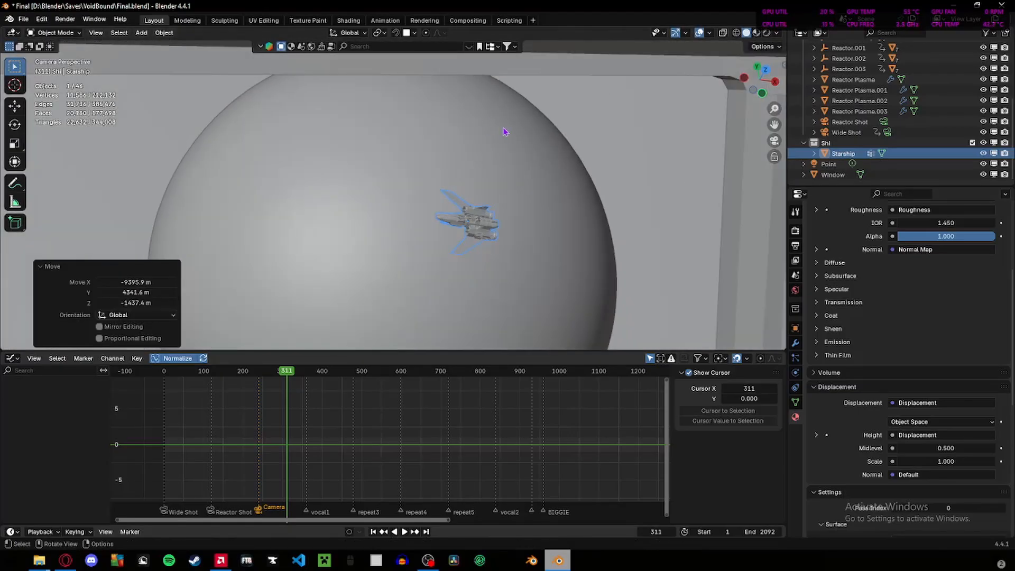
- Rotate the Starship with trackball rotation, then turn it -53.8° about global X
key(r)
click(516, 133)
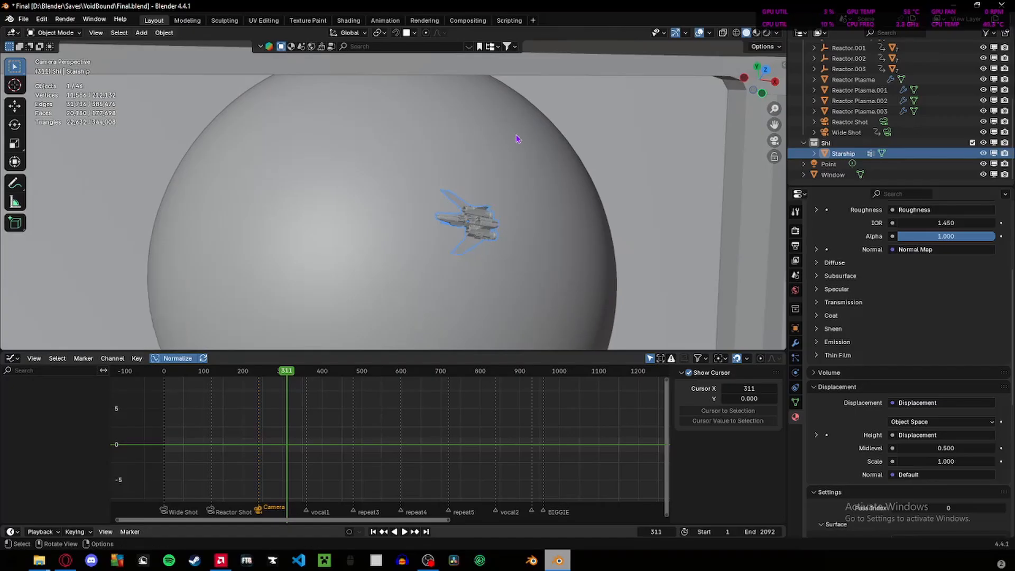
key(r)
key(r)
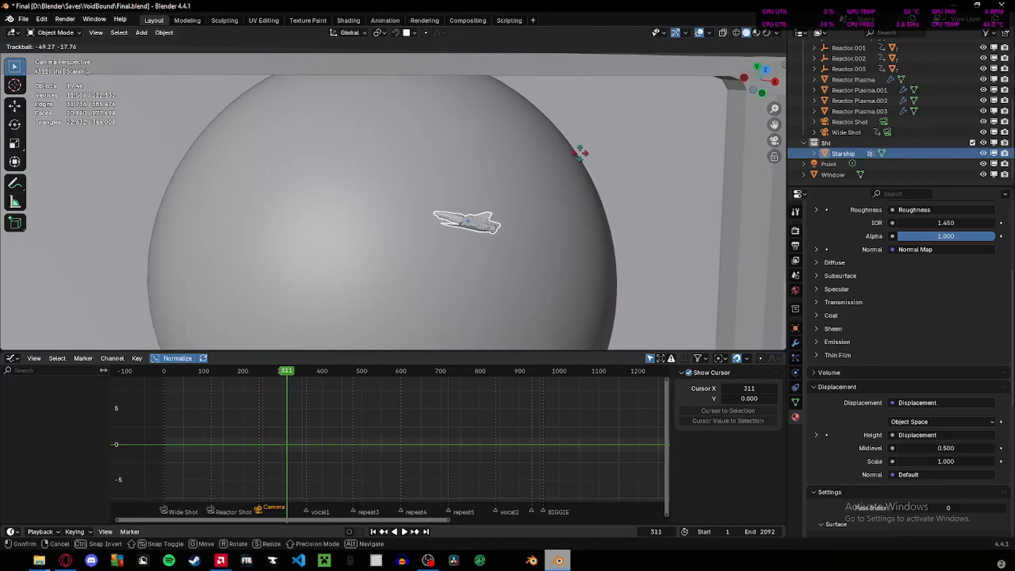
click(590, 153)
key(r)
key(x)
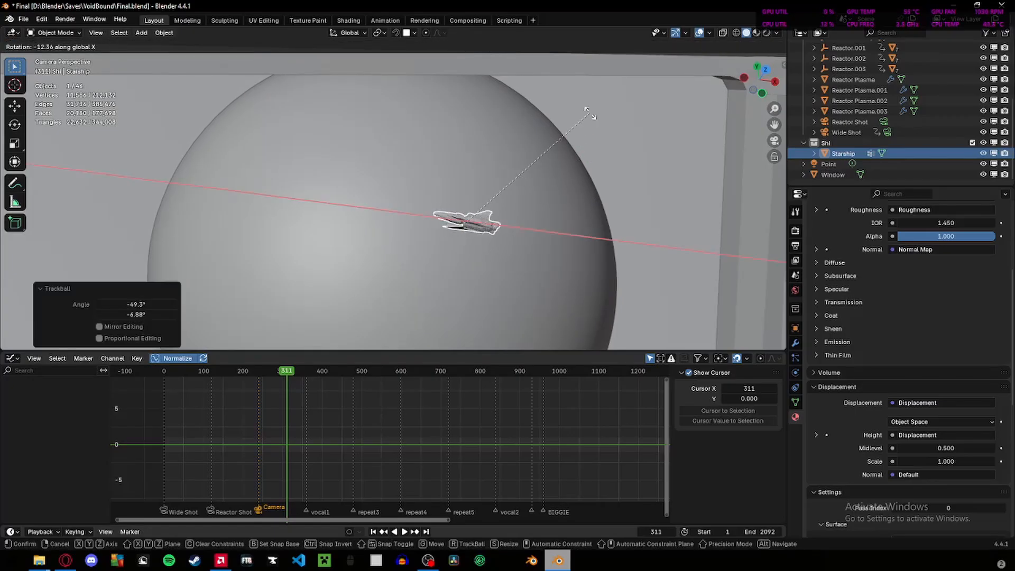
key(y)
key(Escape)
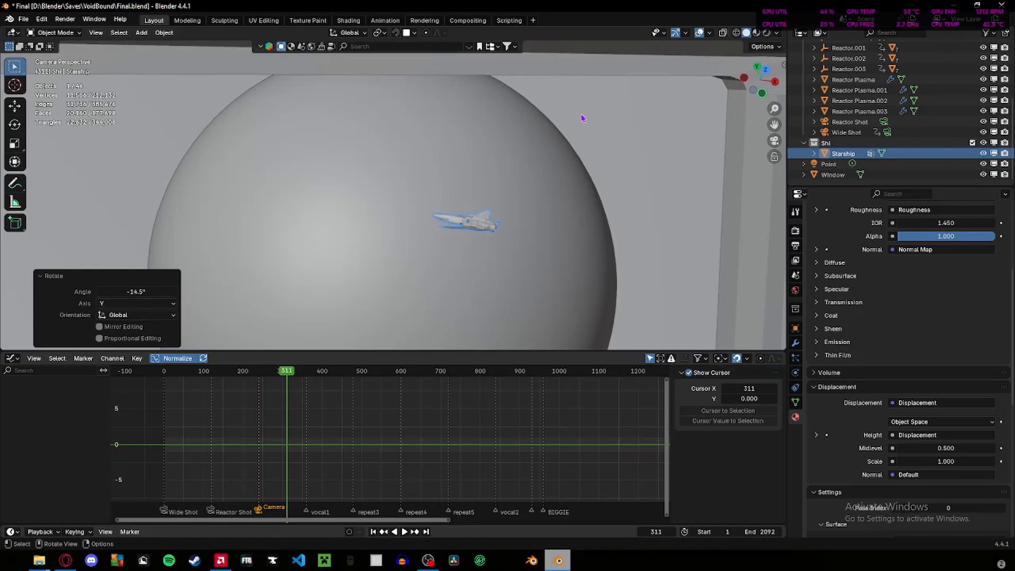
key(r)
key(x)
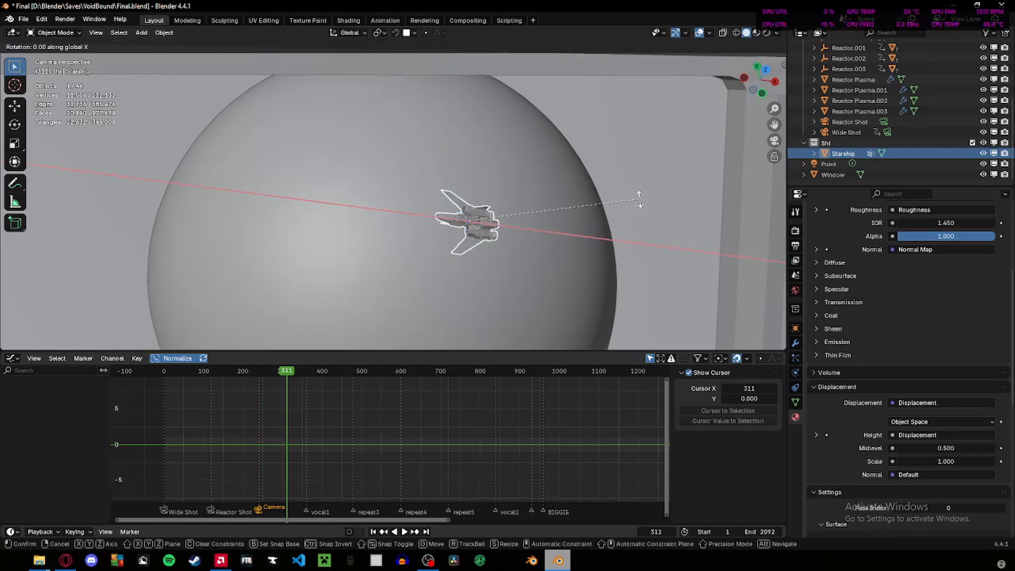
click(608, 297)
scroll(610, 294, up, 6)
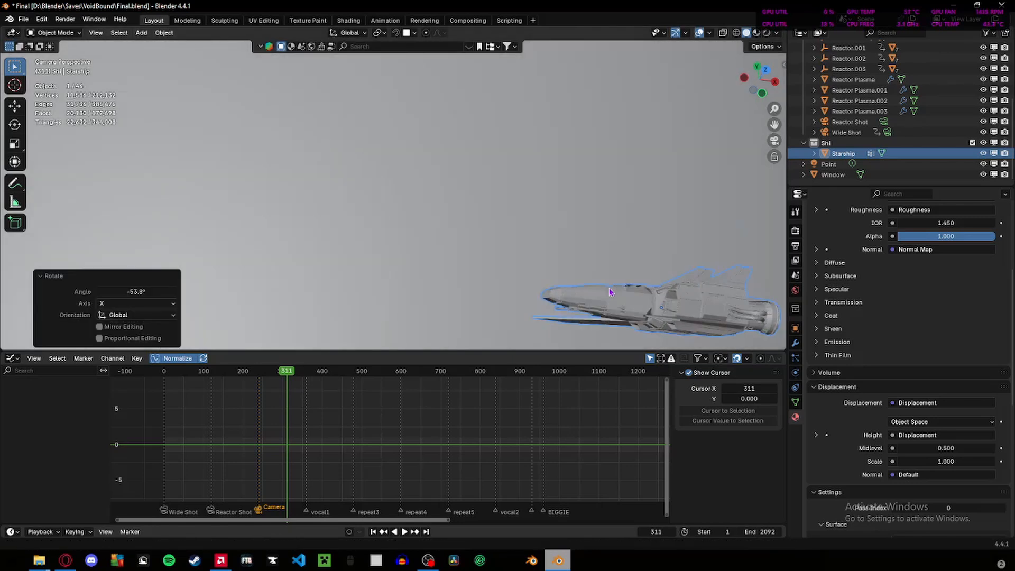
scroll(625, 292, down, 8)
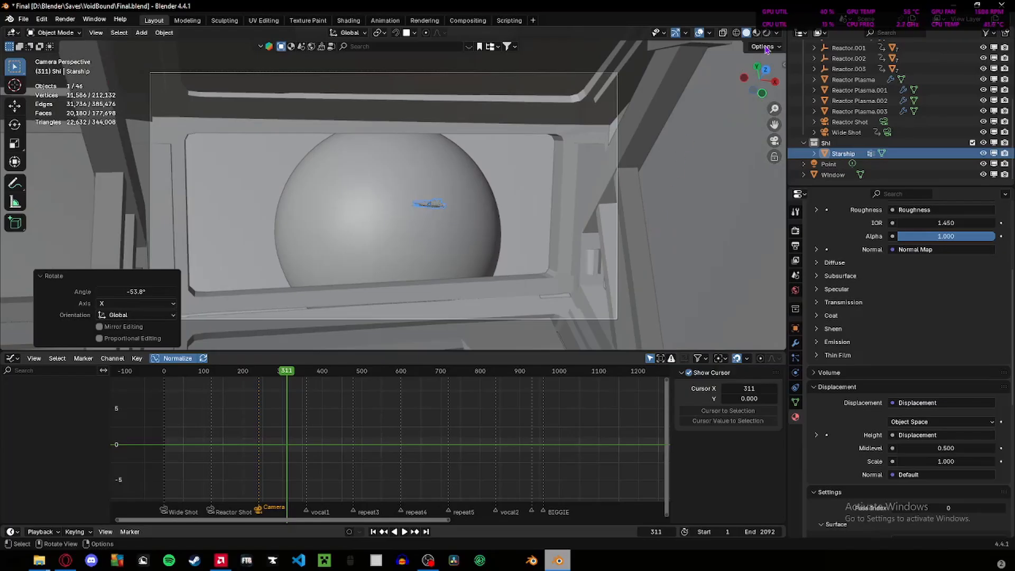
mouse_move(761, 71)
mouse_down()
mouse_move(784, 83)
mouse_move(762, 76)
mouse_move(775, 81)
mouse_up()
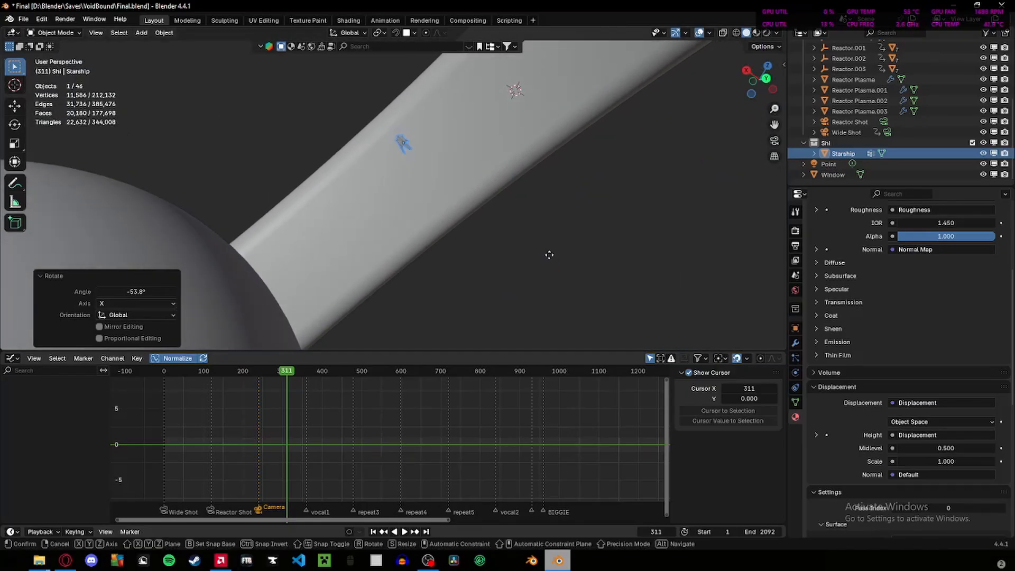
- Move the ship 3611 m along its local Y axis, viewing the ring and sphere
key(g)
key(y)
key(y)
click(356, 155)
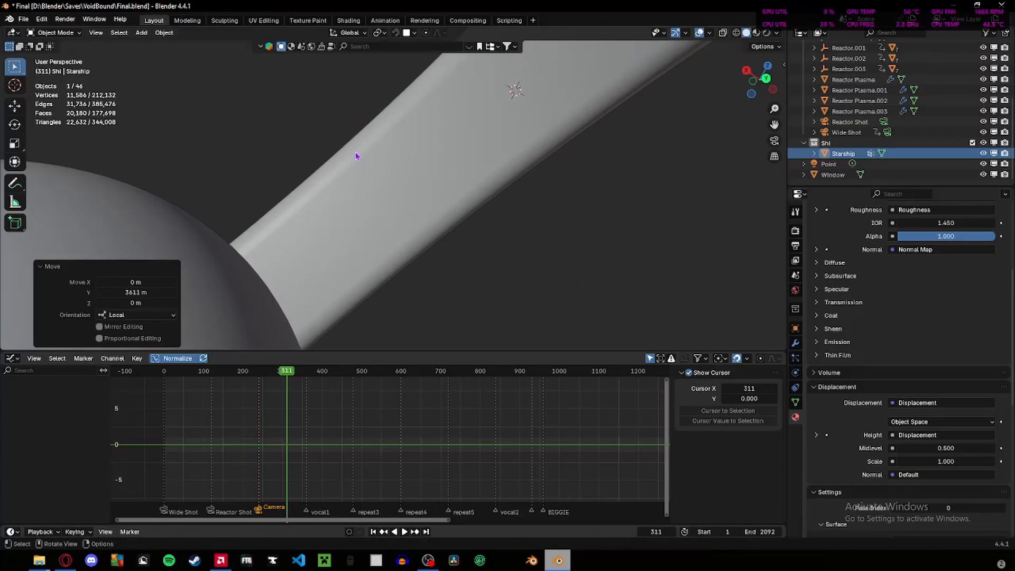
scroll(357, 157, down, 3)
drag(761, 81, 760, 134)
- Keyframe the ship's location along local Y at frames 219 and 391, with linear interpolation
click(250, 376)
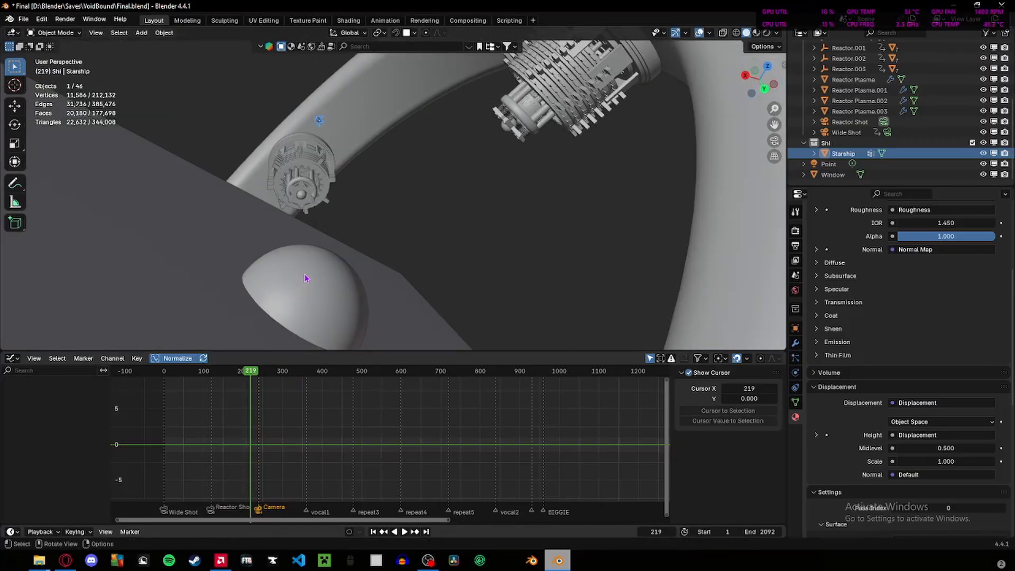
key(g)
key(y)
key(y)
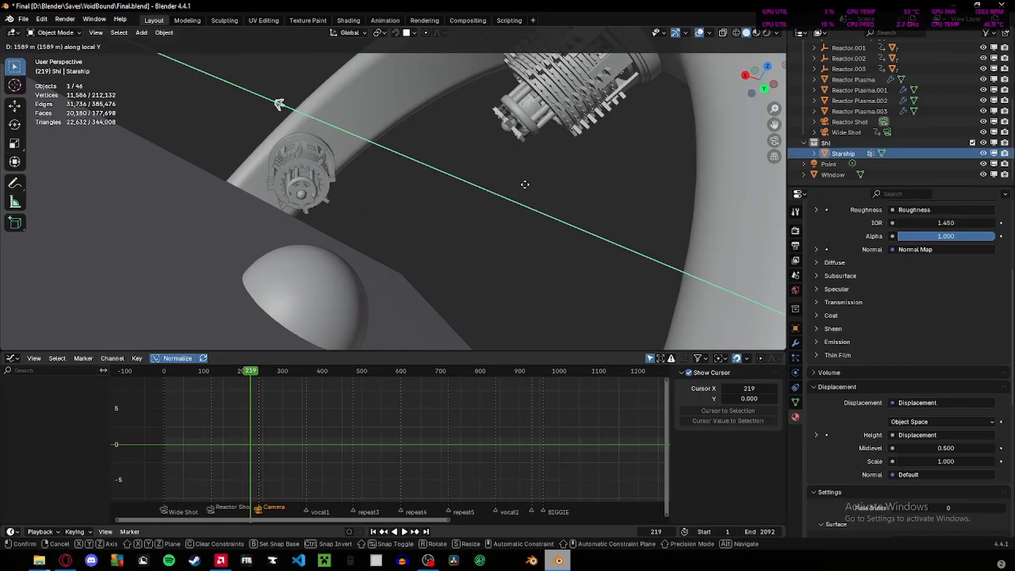
click(497, 182)
key(i)
click(319, 373)
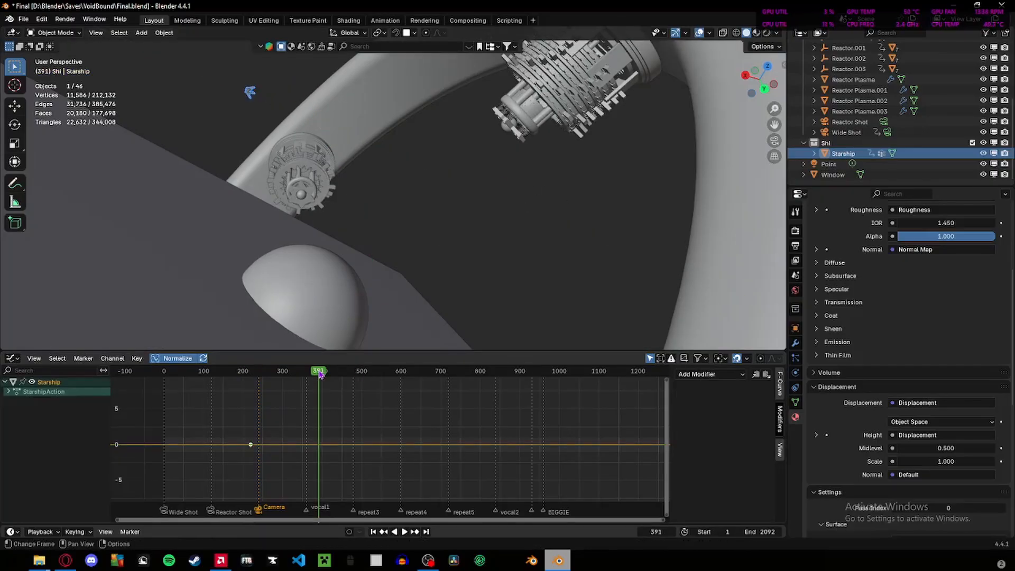
key(g)
key(y)
key(y)
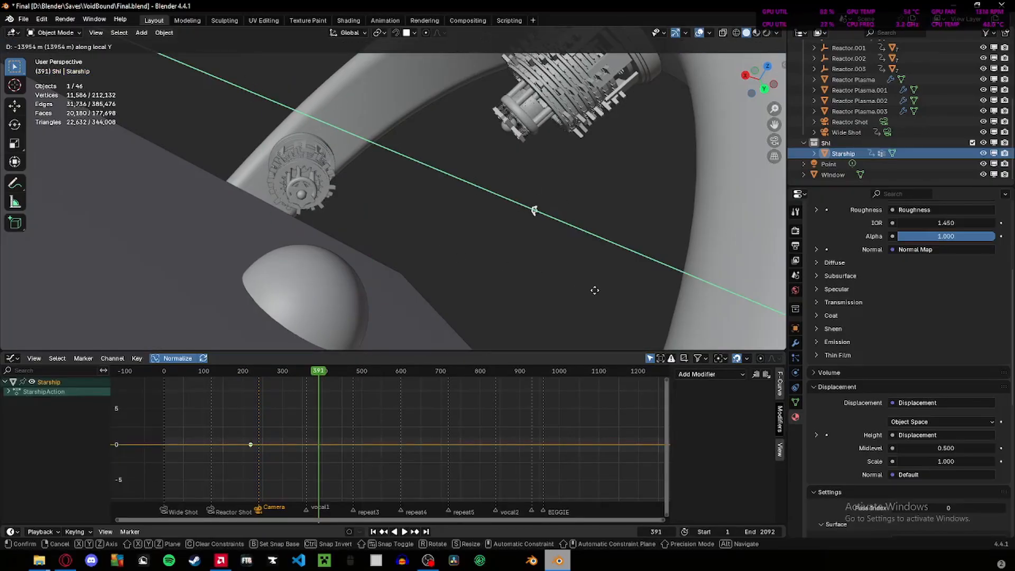
click(595, 290)
key(i)
key(t)
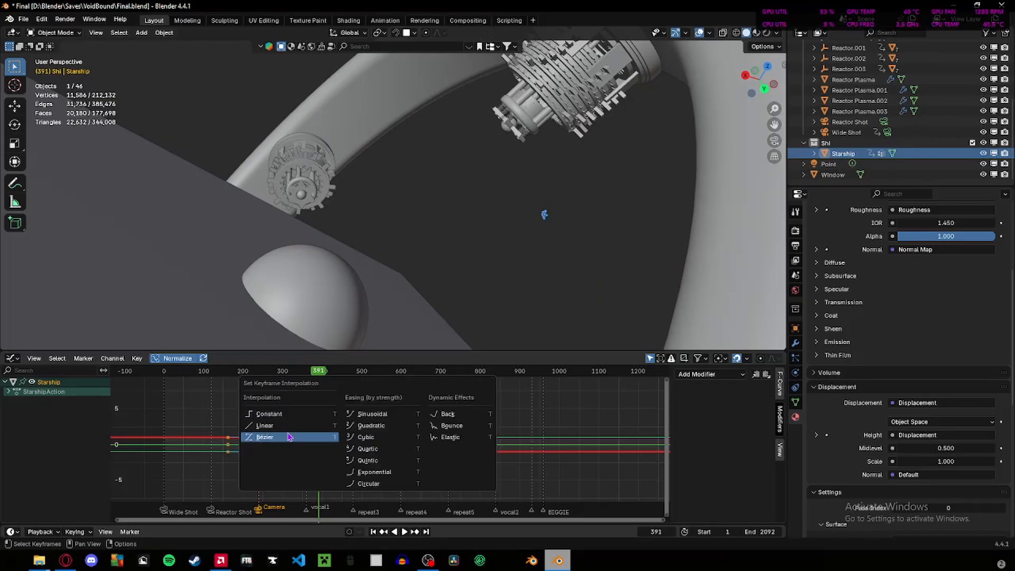
click(296, 425)
- Play back the fly-by through the camera and show rendered shading at frame 232
click(774, 141)
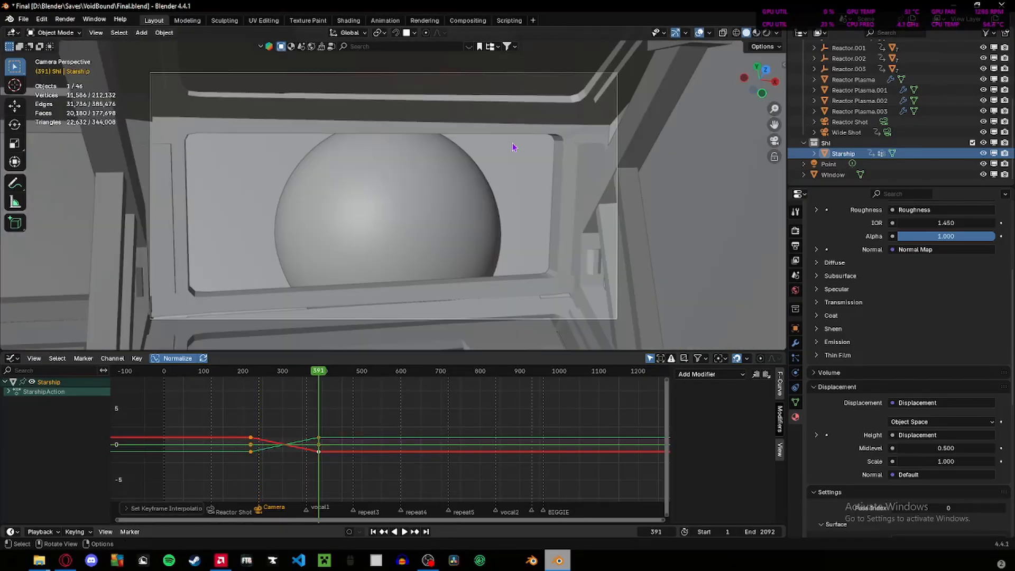
drag(250, 372, 262, 374)
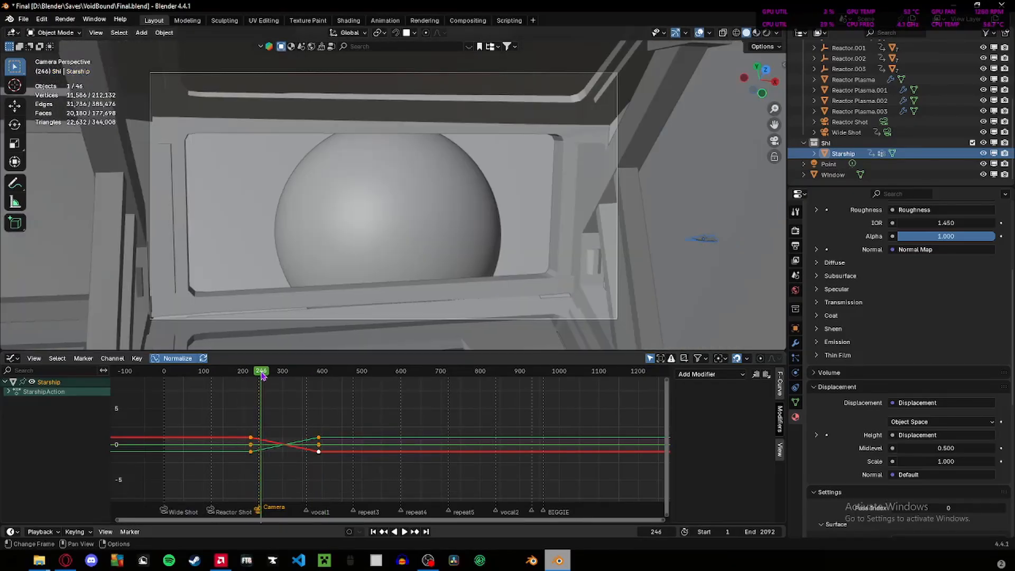
key(space)
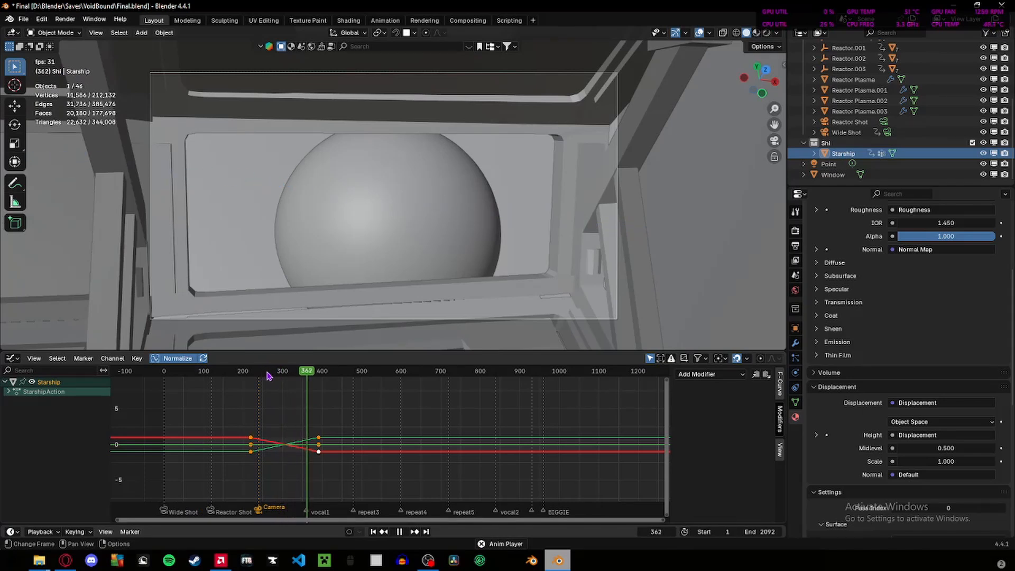
key(space)
click(257, 379)
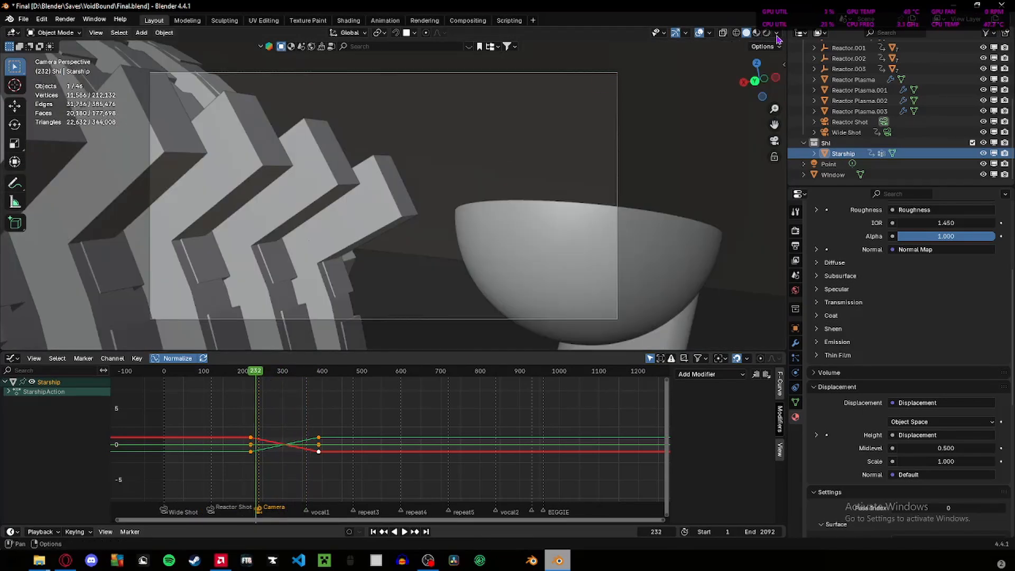
key(z)
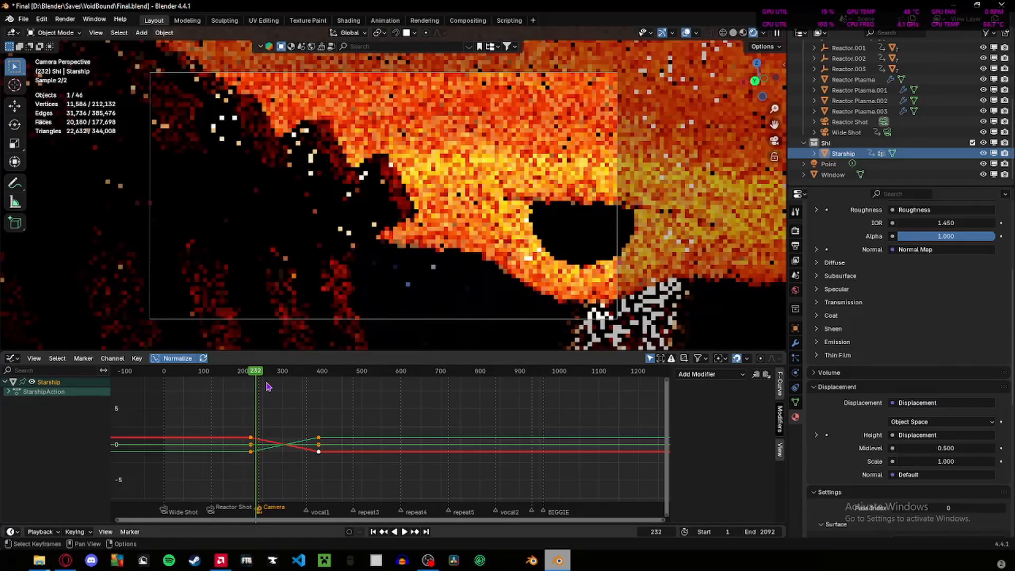
- Slide the ship's keyframes along time, shifting them 17 frames earlier
click(269, 374)
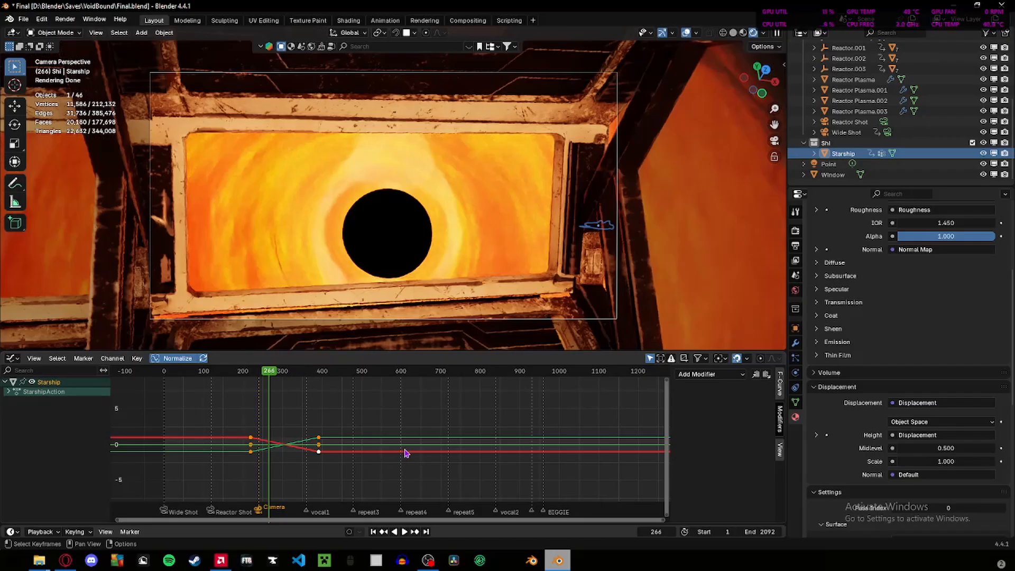
key(g)
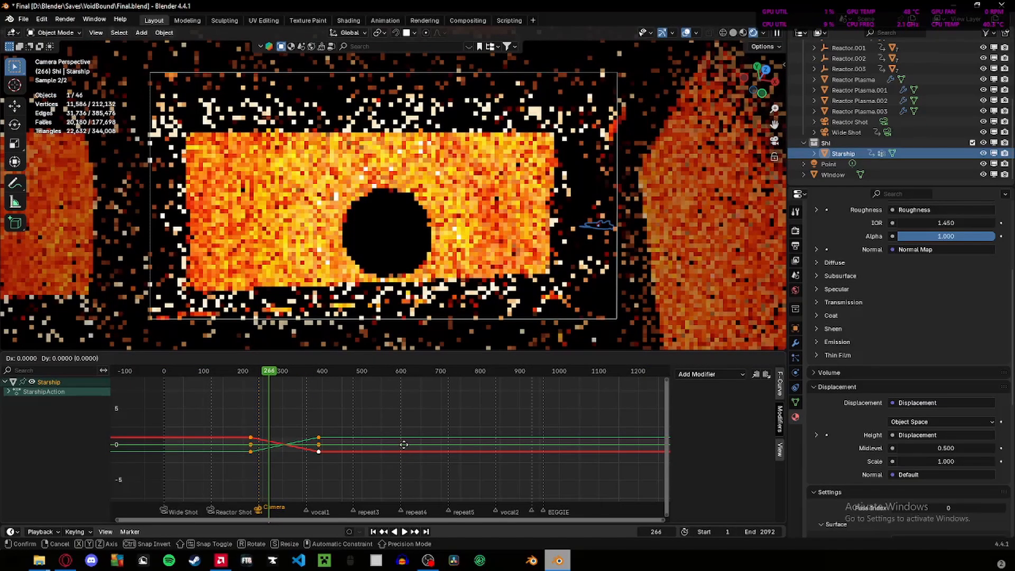
key(x)
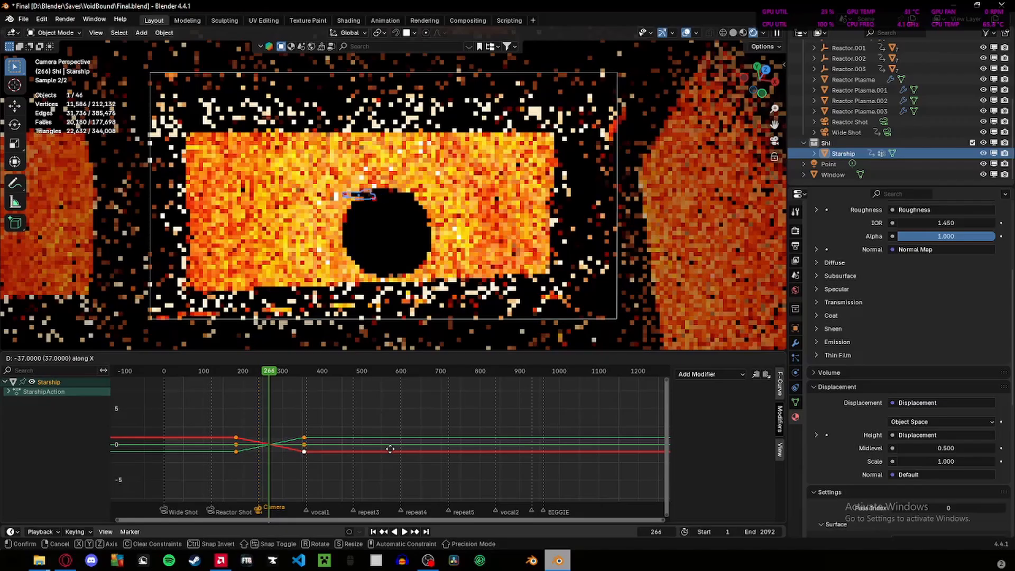
click(407, 448)
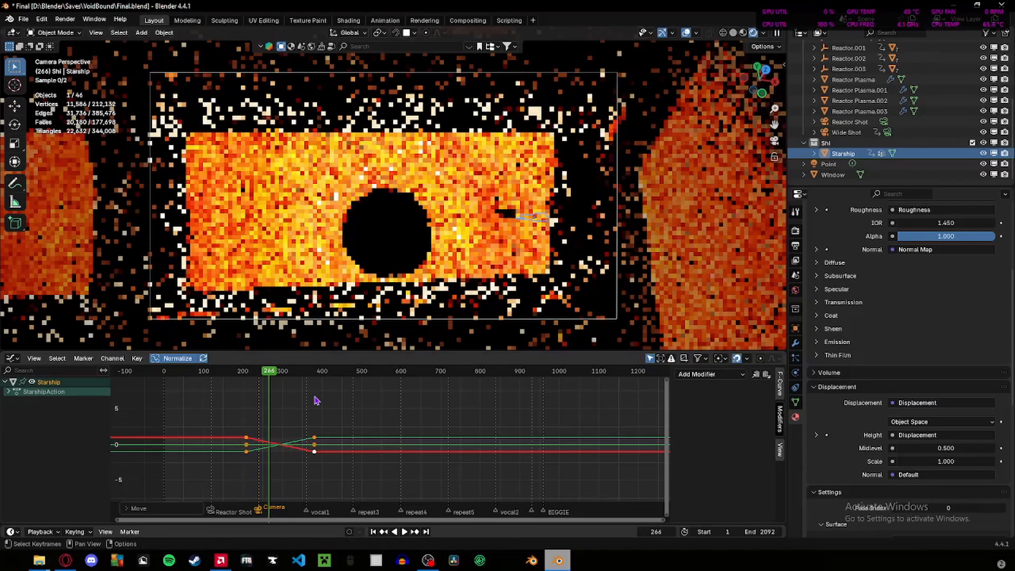
click(261, 374)
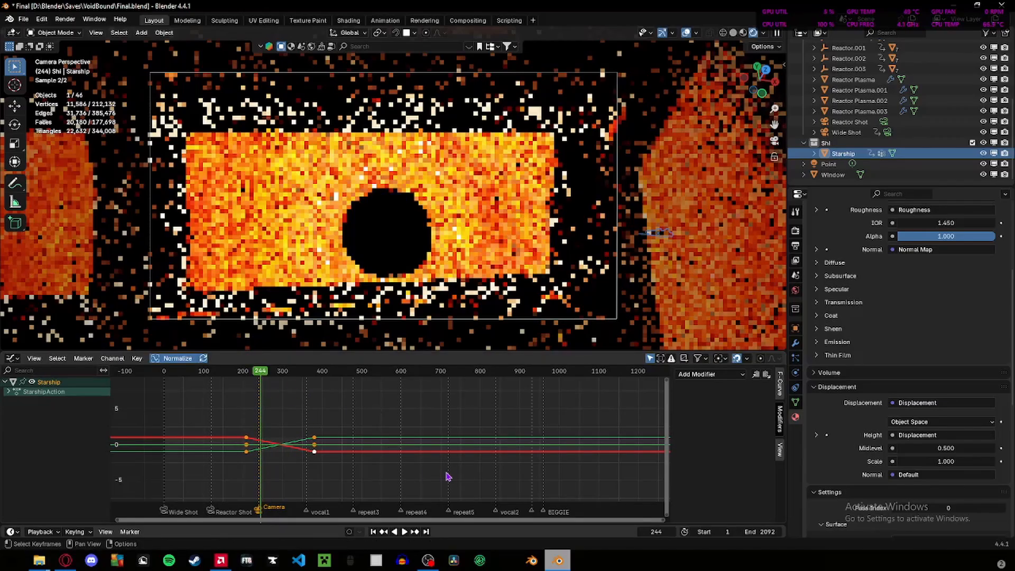
key(g)
key(x)
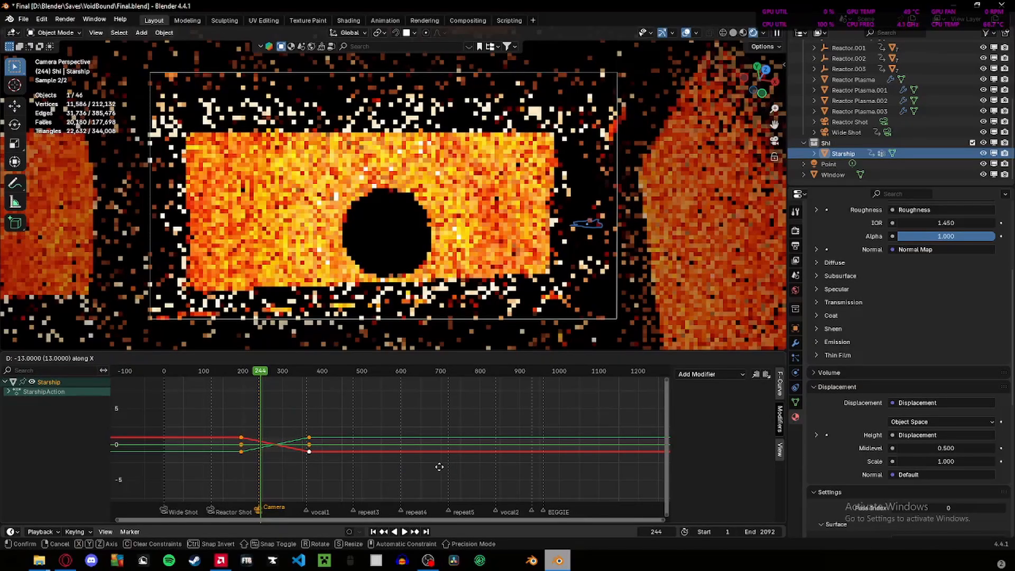
click(439, 465)
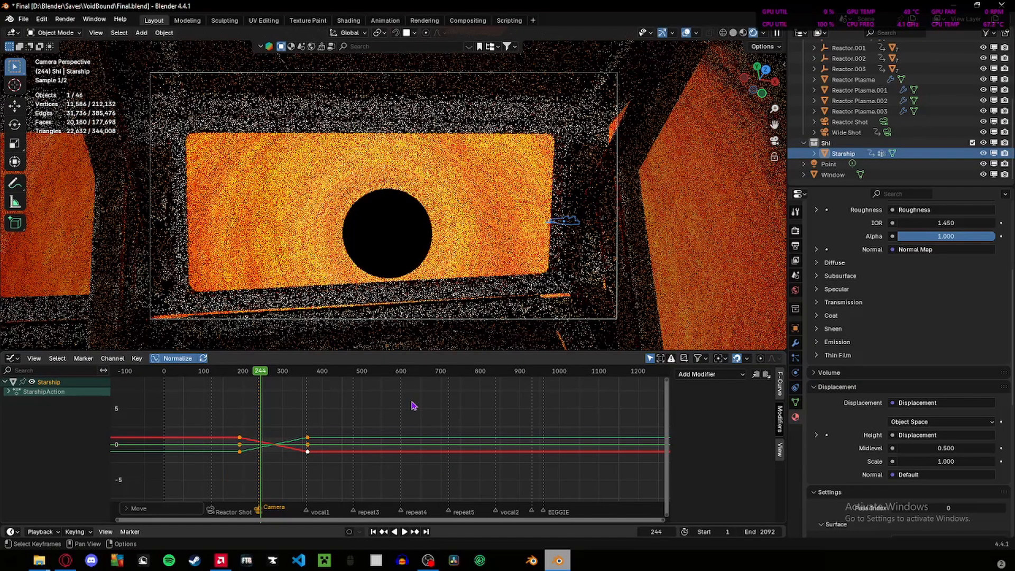
key(Right)
key(Right)
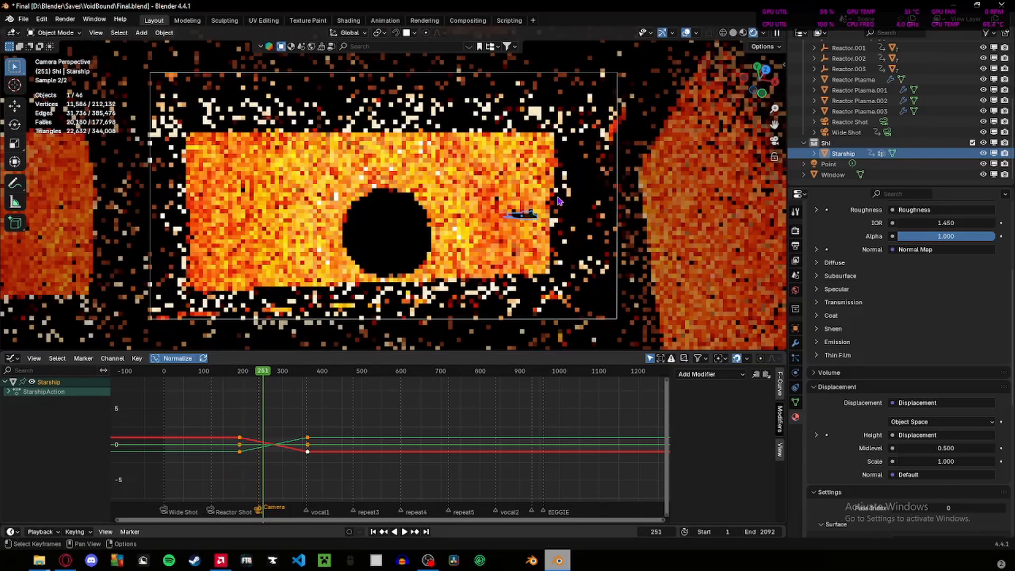
- Box-select the keyframe at frame 358 and cancel an attempted value move
scroll(558, 200, up, 3)
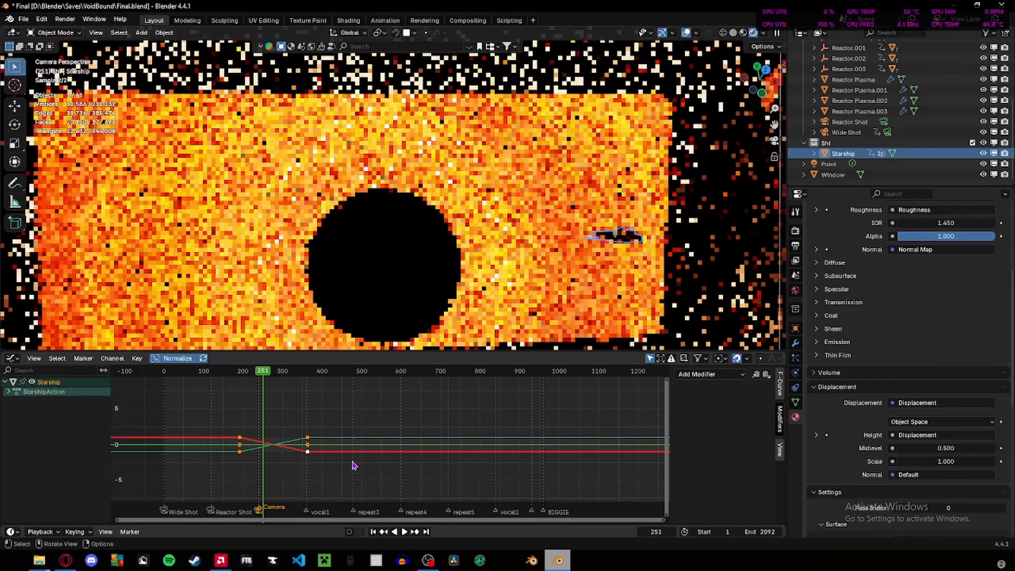
key(Up)
scroll(341, 418, down, 1)
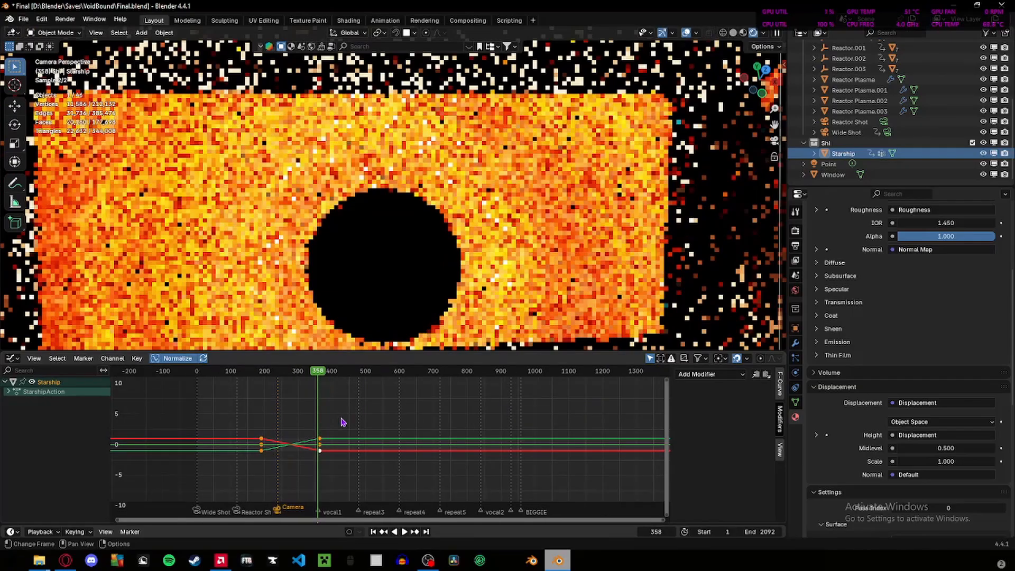
scroll(349, 429, down, 2)
click(387, 430)
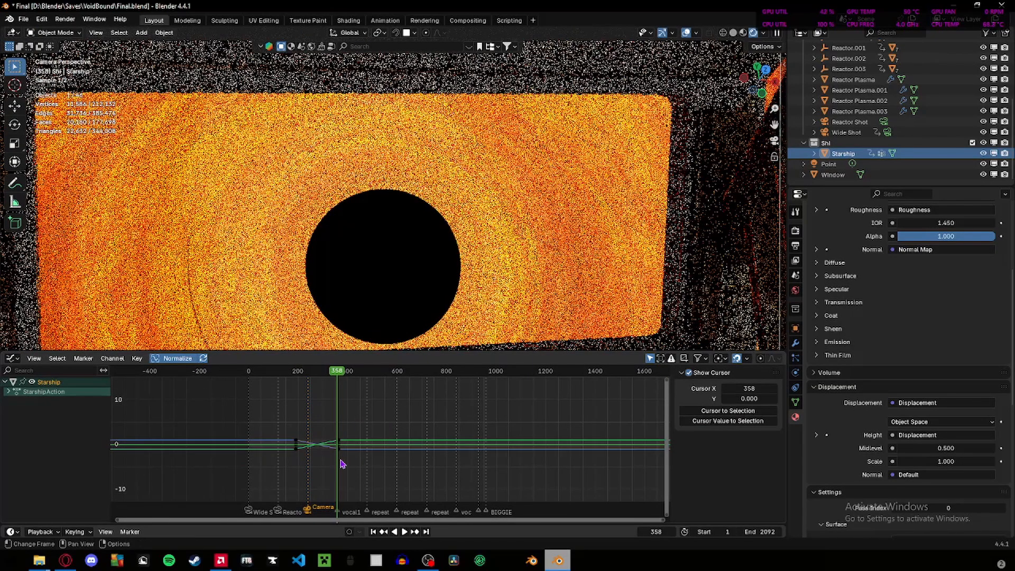
drag(397, 398, 328, 478)
scroll(328, 479, down, 3)
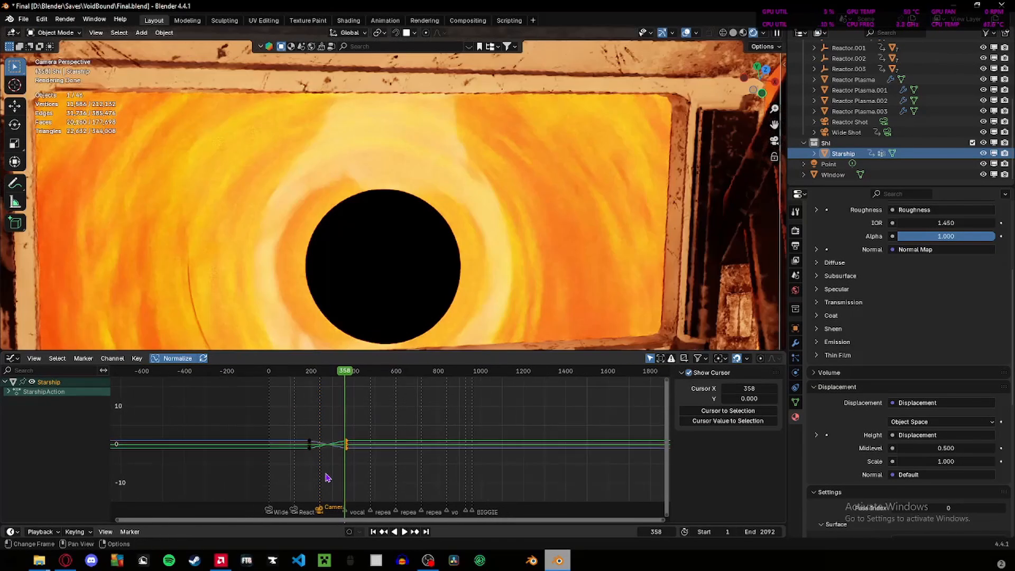
scroll(349, 248, down, 5)
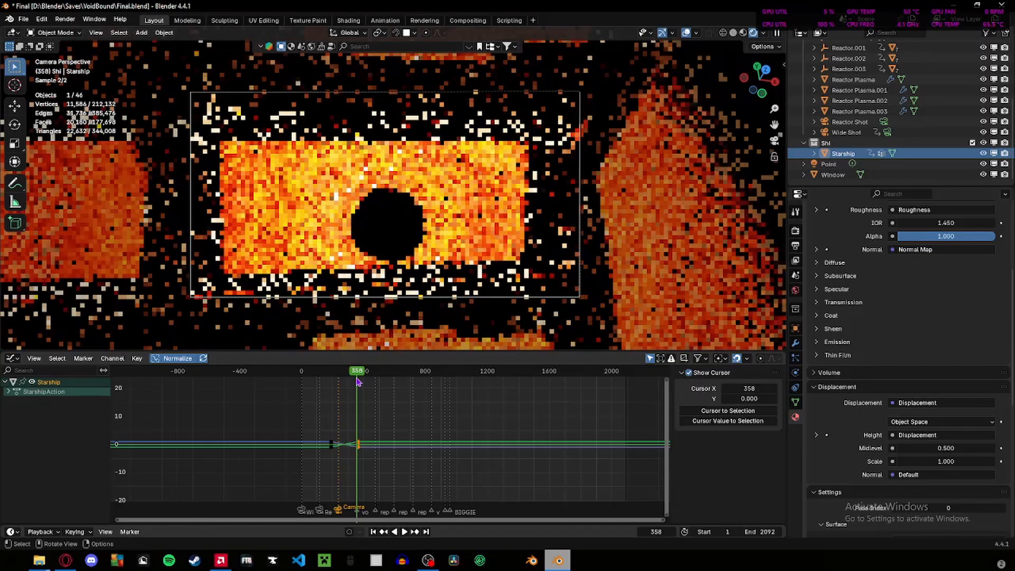
scroll(267, 194, down, 5)
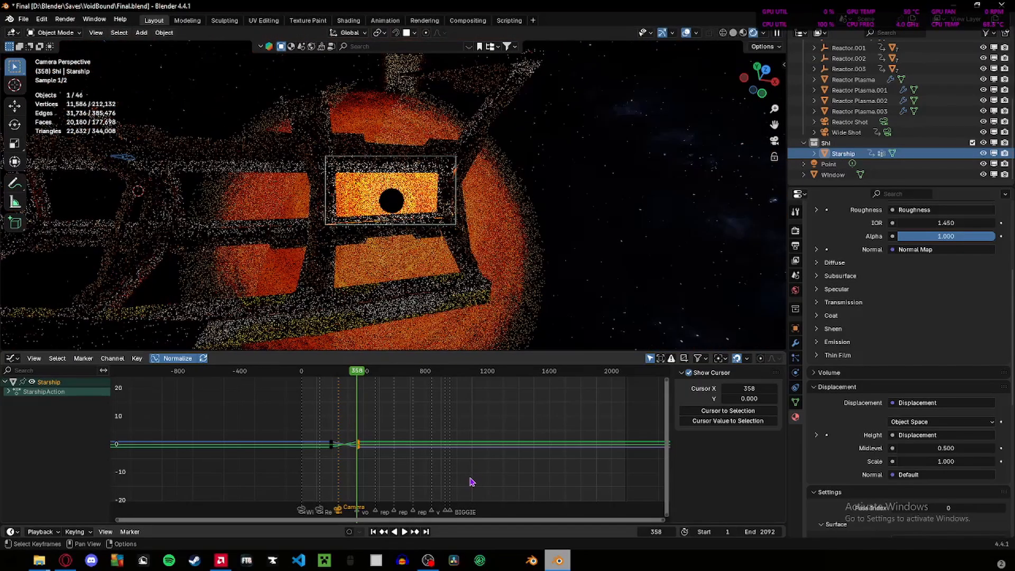
key(g)
key(y)
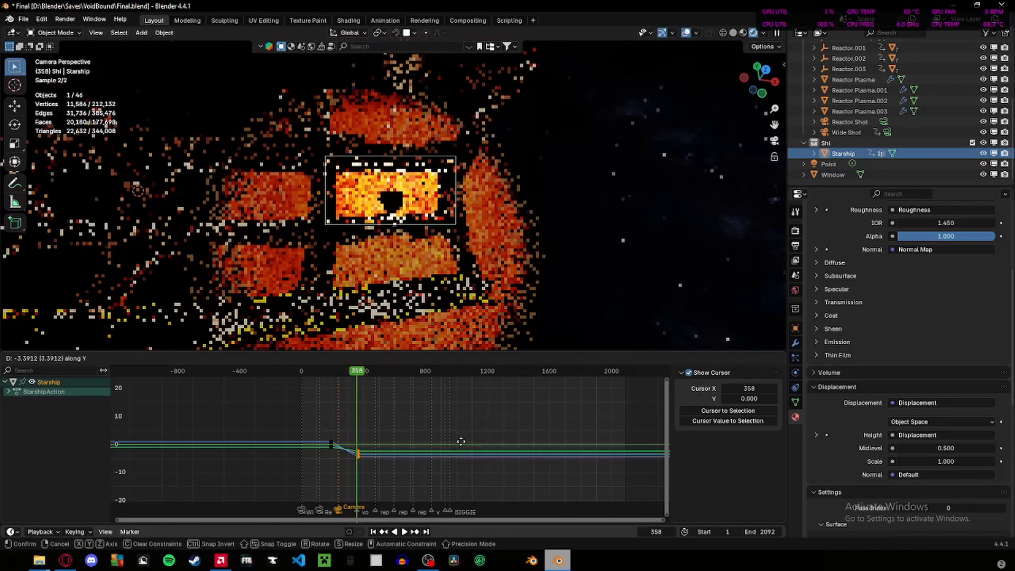
click(461, 441)
- Step forward to frame 363 and switch the viewport to solid shading
key(ctrl+z)
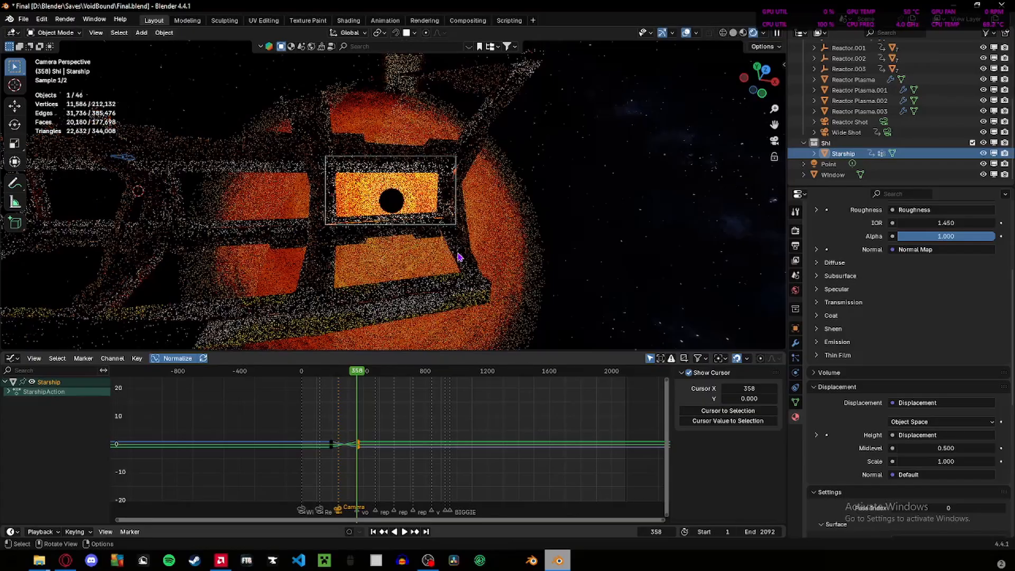
key(ctrl+z)
key(z)
scroll(523, 186, up, 5)
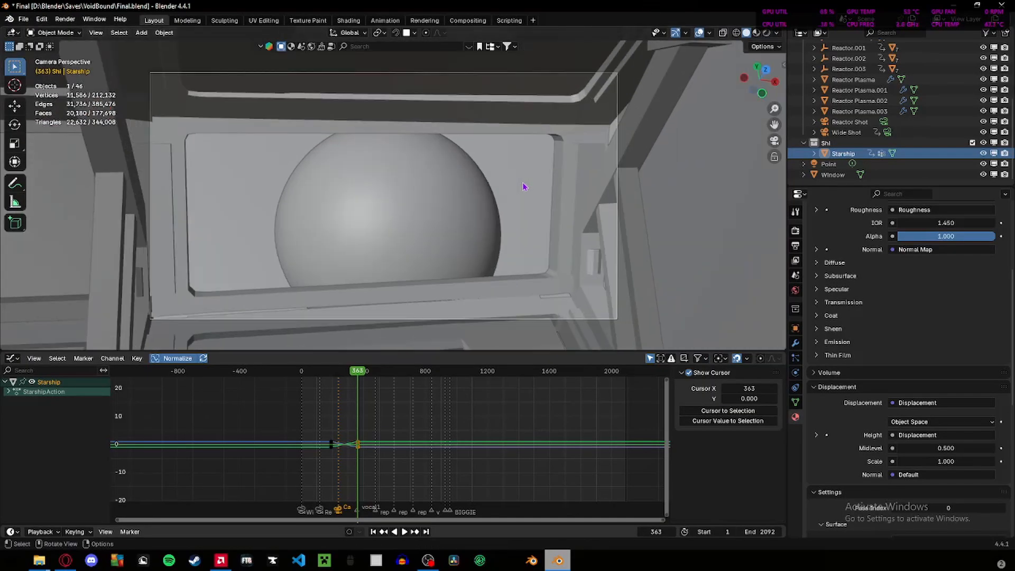
- Push the Starship far along its local Y axis
key(g)
key(y)
key(y)
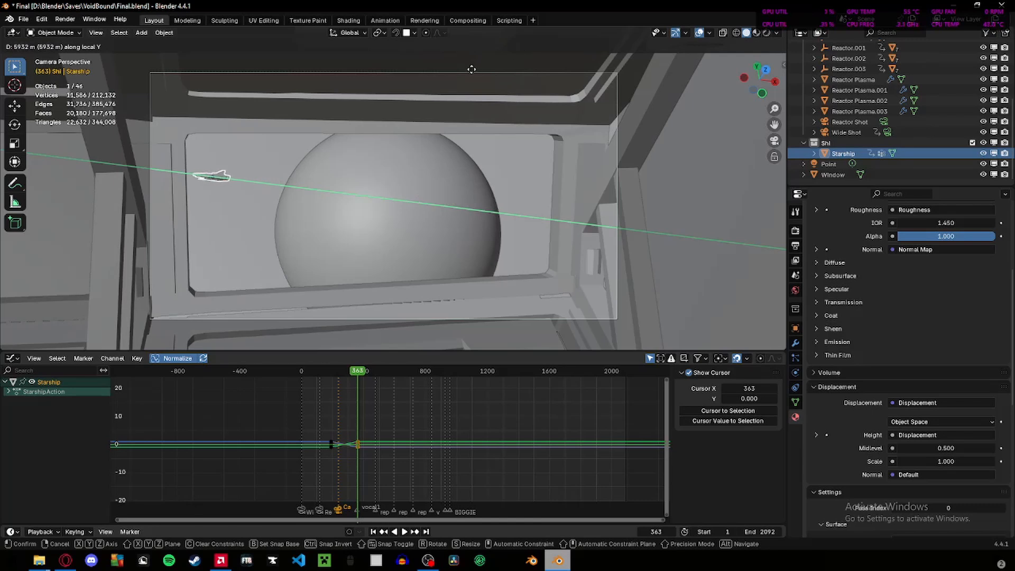
click(417, 69)
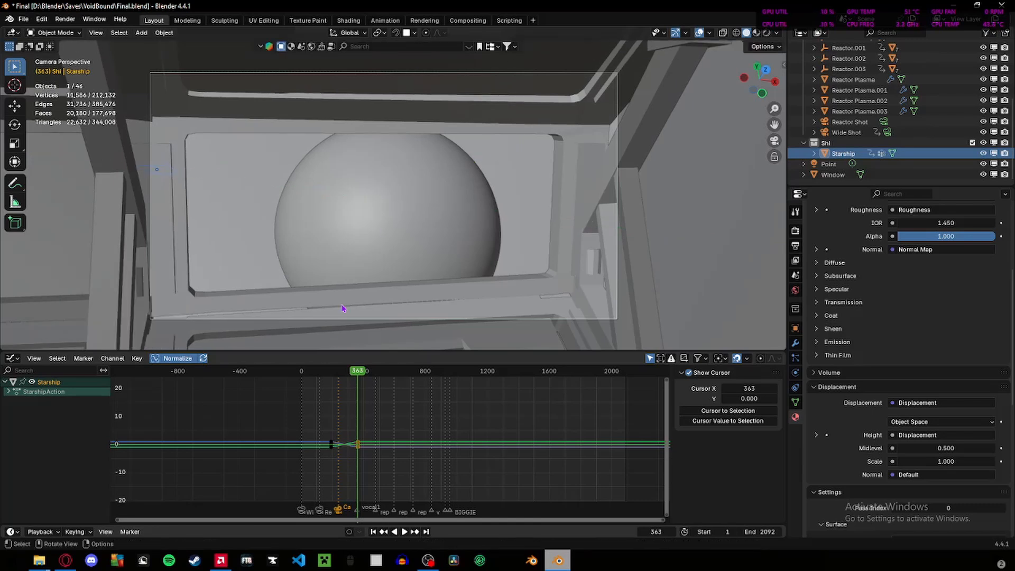
- Play the fly-by from frame 191, stop at frame 357, and show rendered shading
click(331, 370)
key(space)
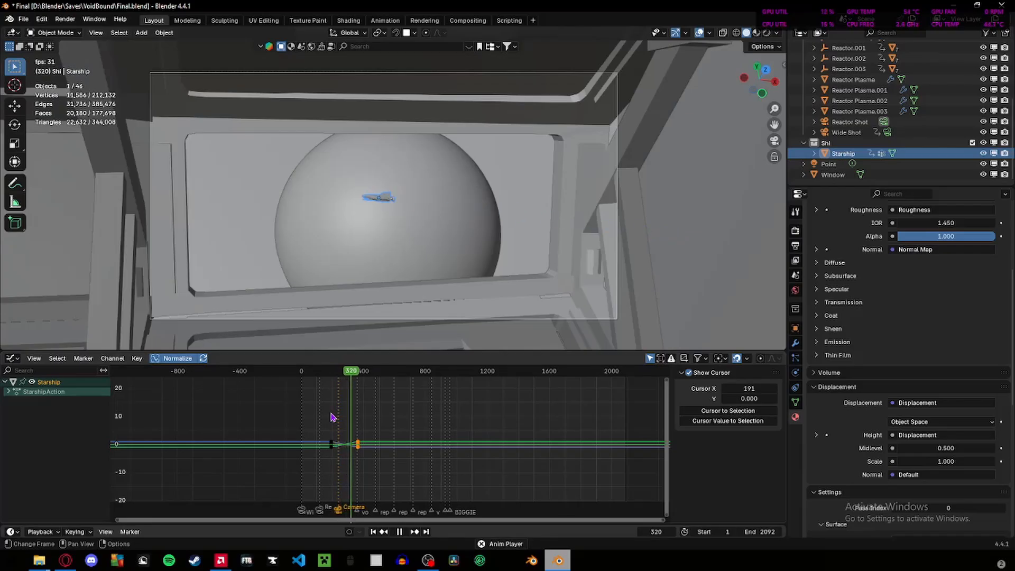
key(space)
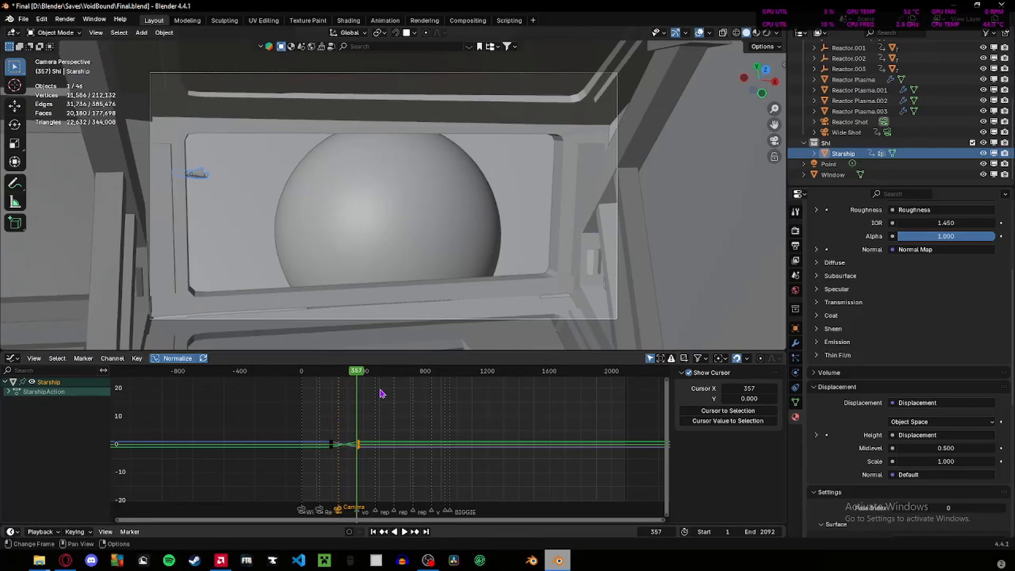
click(766, 33)
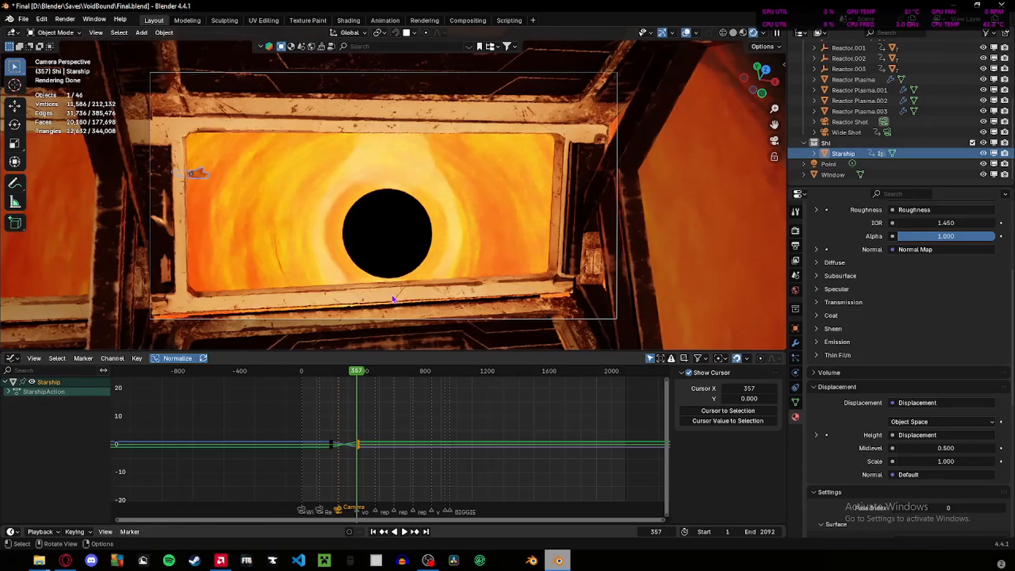
- Frame the Starship, then zoom and orbit for a rendered close-up of its orange hull
scroll(864, 376, up, 8)
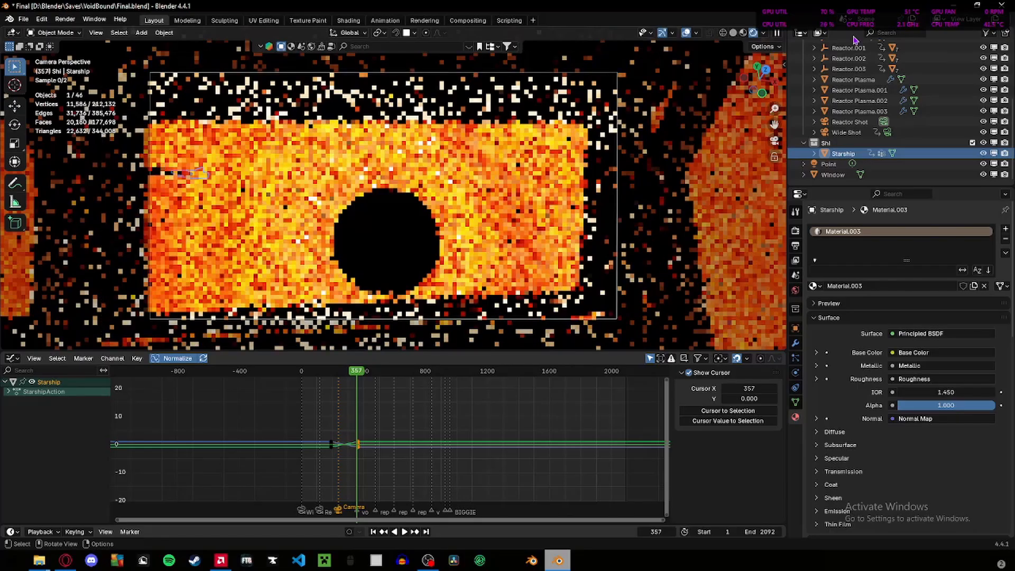
click(452, 301)
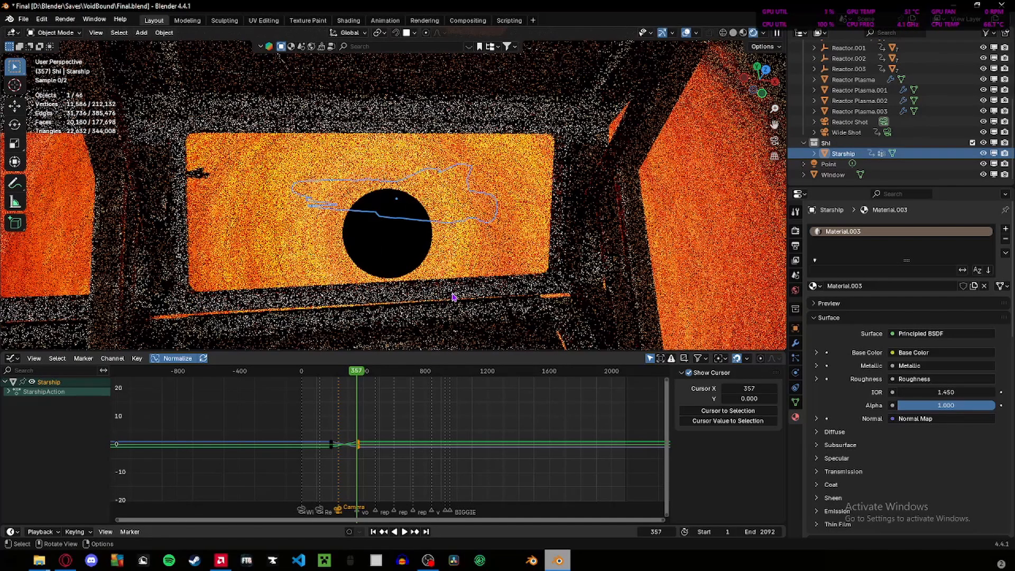
scroll(520, 249, up, 1)
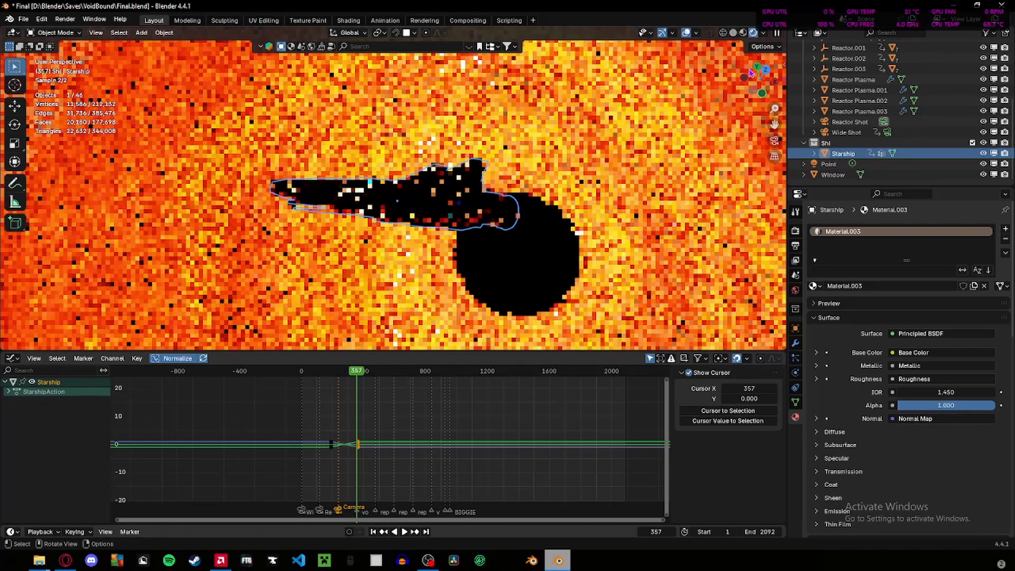
drag(761, 77, 757, 77)
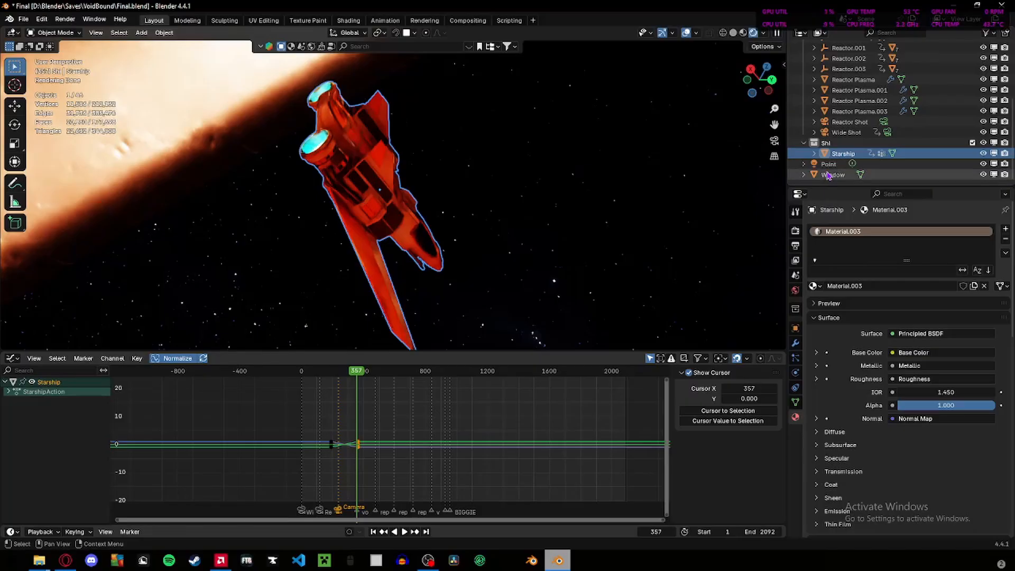
- Inspect the light linking settings of the Sun and Point lights in Object properties
scroll(831, 145, up, 5)
click(837, 68)
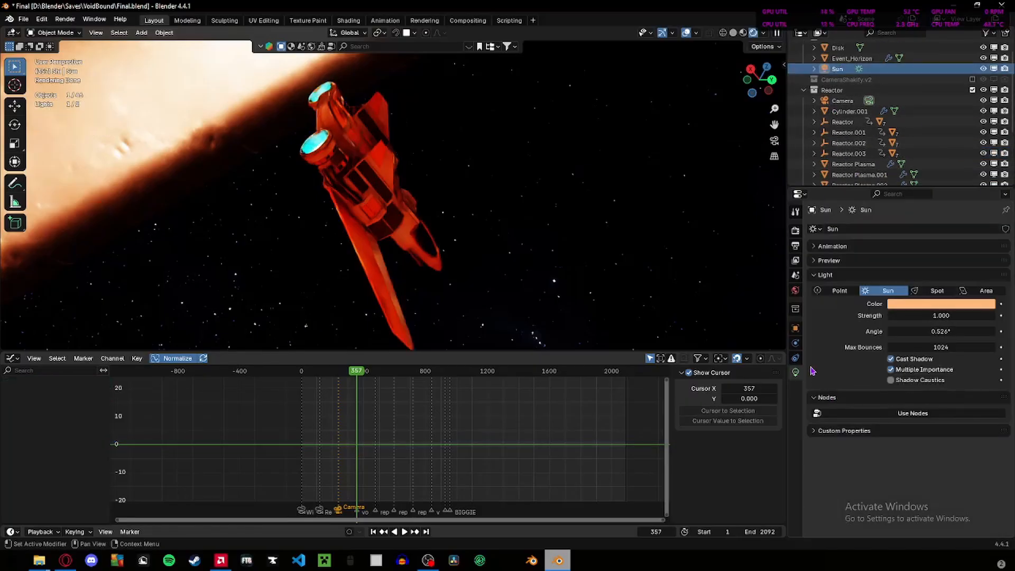
click(795, 327)
scroll(846, 296, down, 5)
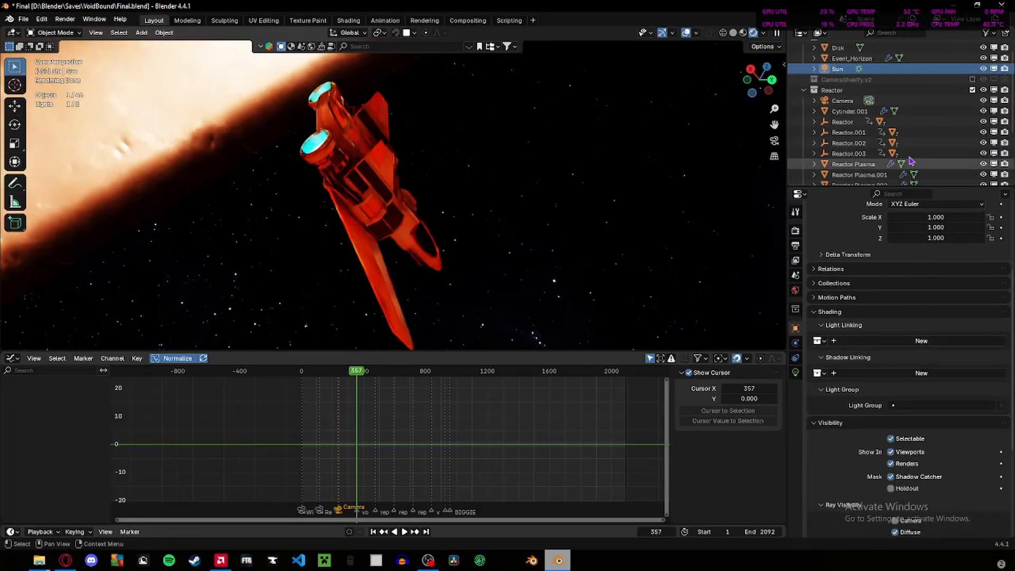
scroll(845, 94, down, 4)
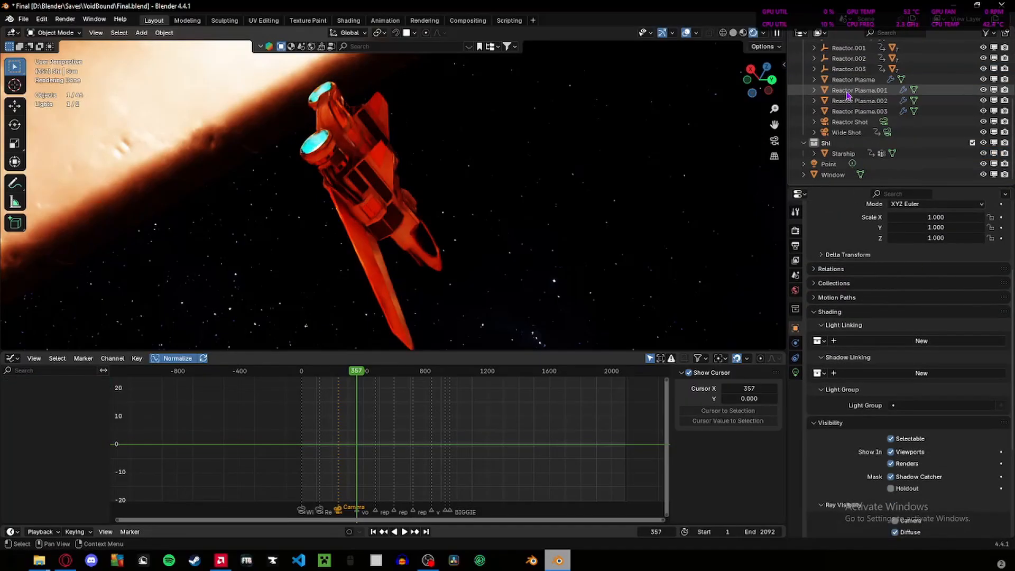
click(829, 164)
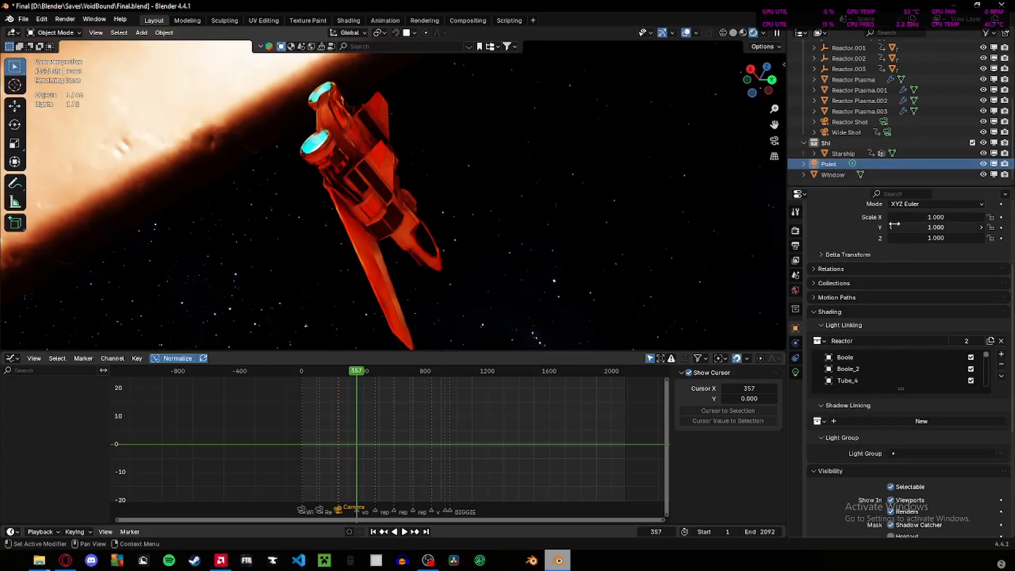
scroll(875, 373, down, 5)
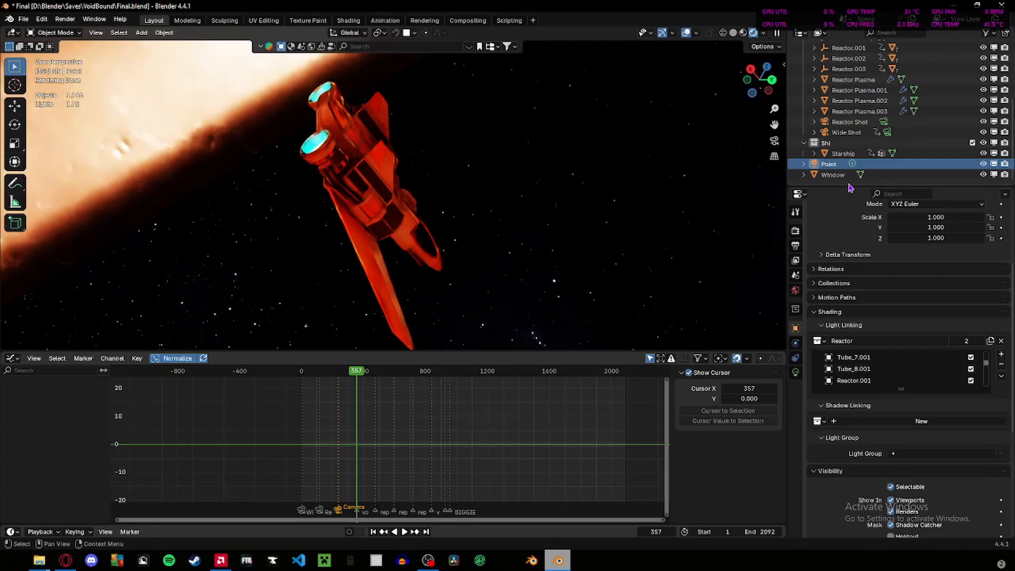
- Move the Starship into the Reactor collection
click(844, 153)
scroll(845, 158, up, 4)
scroll(844, 157, down, 4)
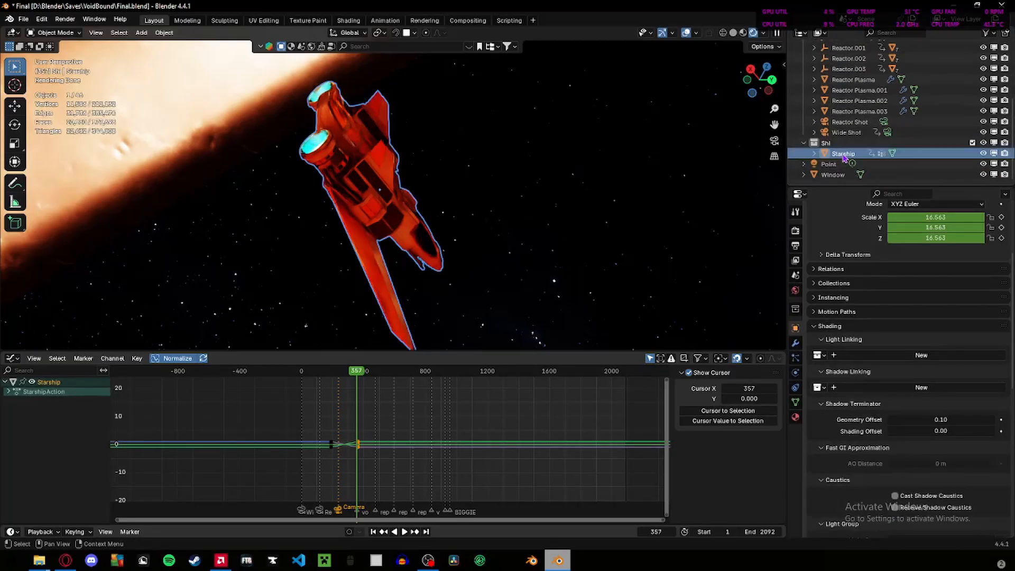
click(841, 143)
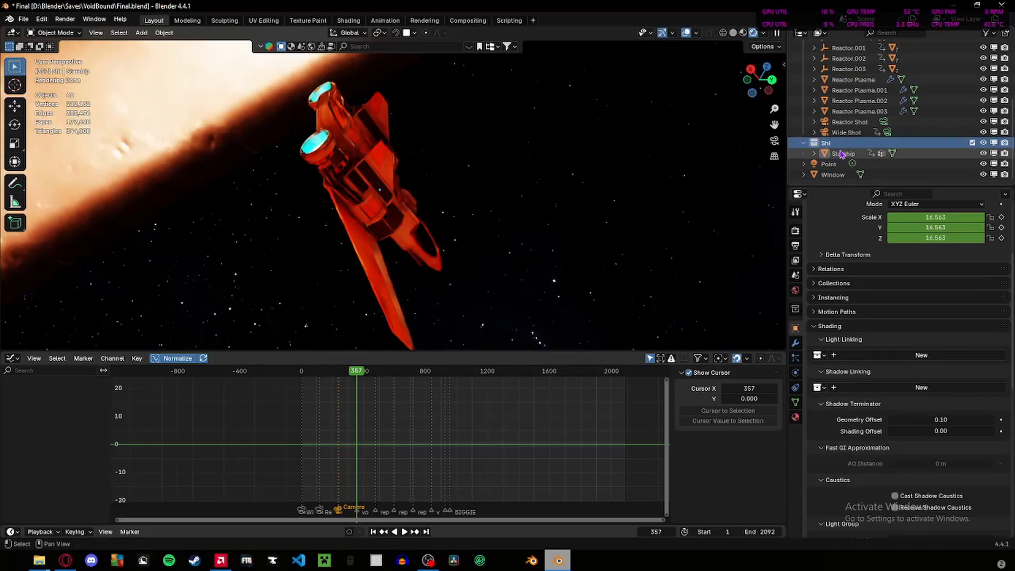
click(842, 153)
key(m)
click(823, 208)
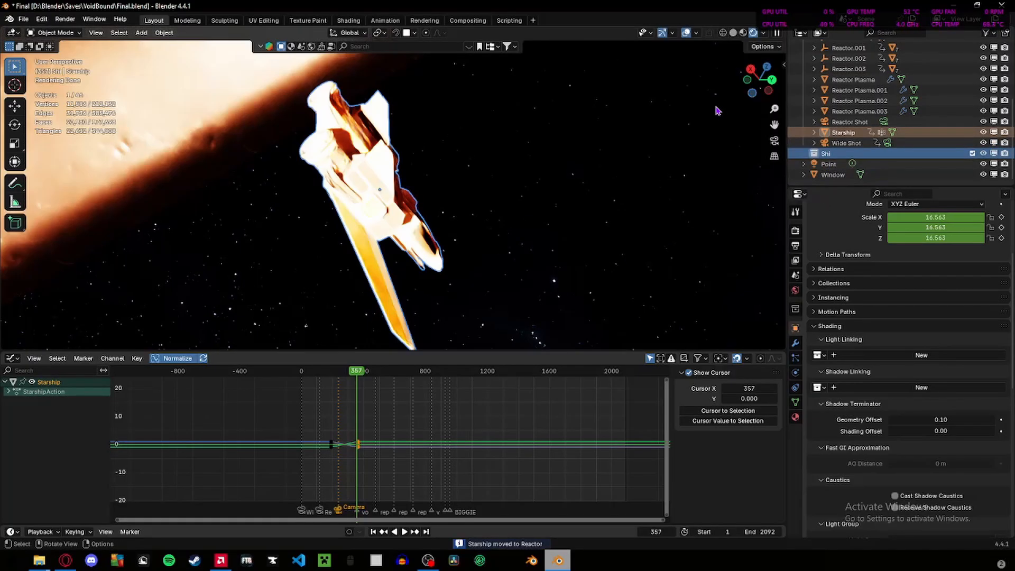
- Select the Sun light and return the viewport to solid shading
drag(759, 79, 537, 144)
scroll(857, 141, up, 5)
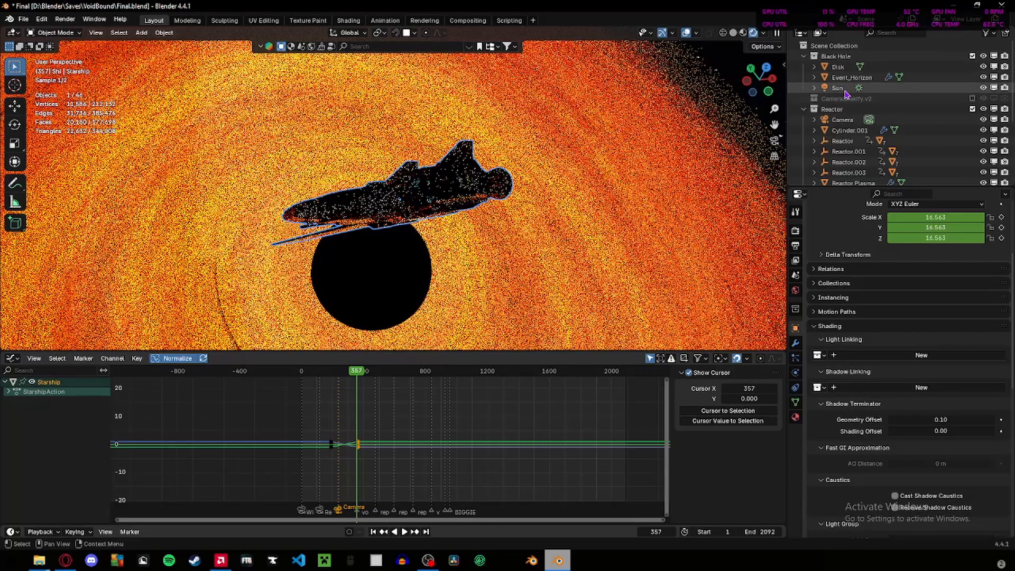
click(845, 91)
click(733, 33)
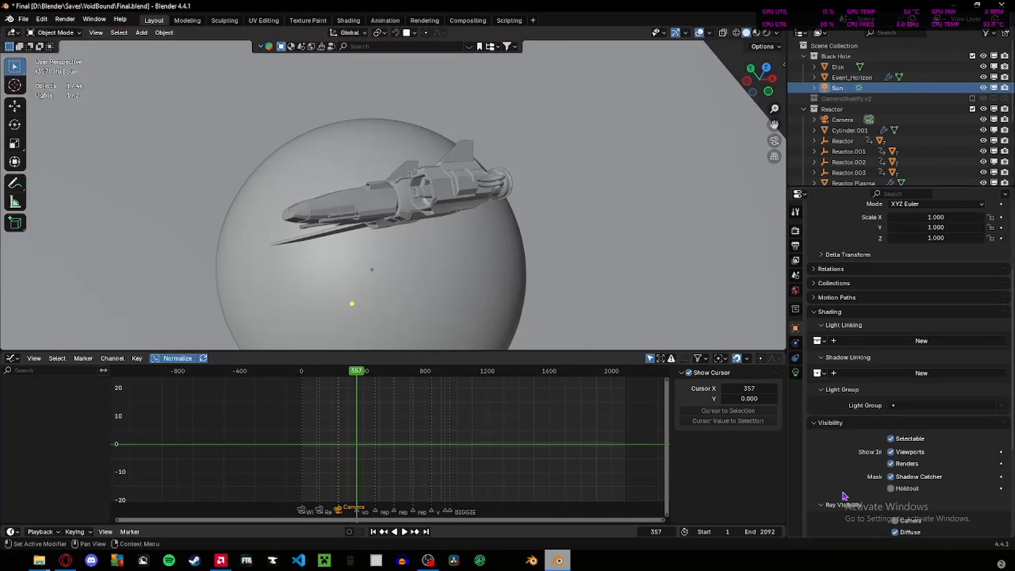
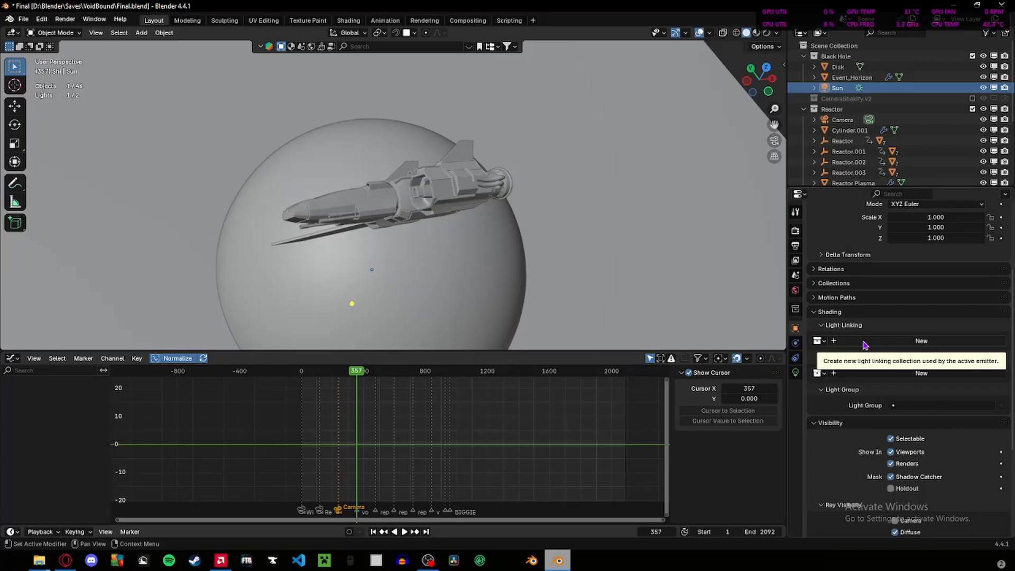
- Give the Sun light a new empty light linking collection, 'Light Linking for Sun'
click(865, 343)
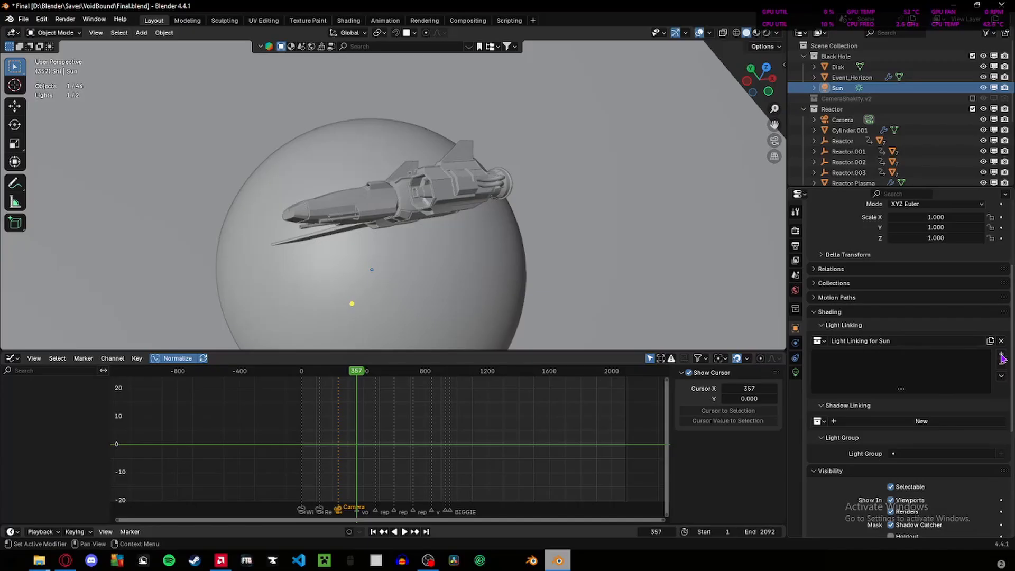
click(817, 342)
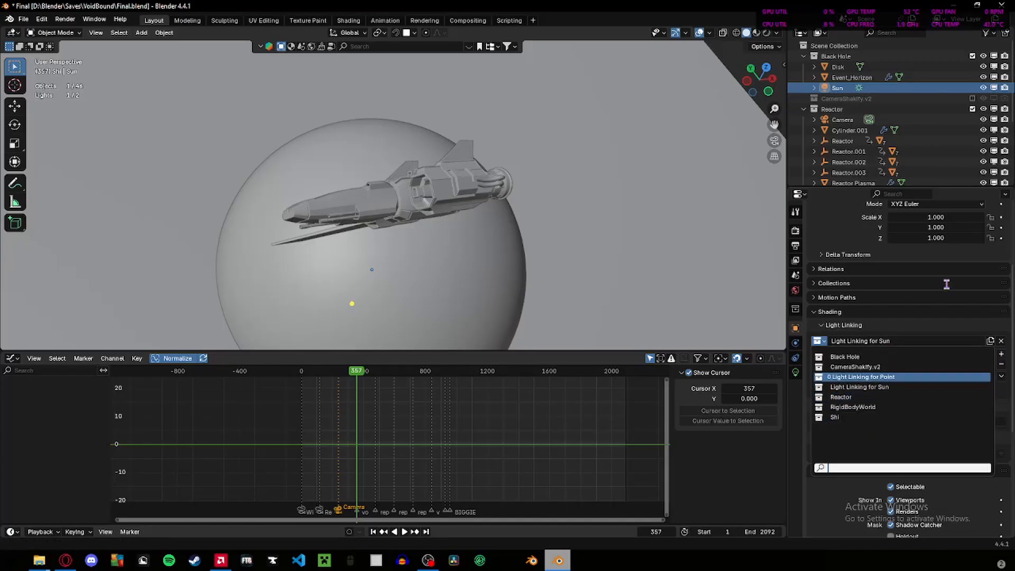
click(894, 156)
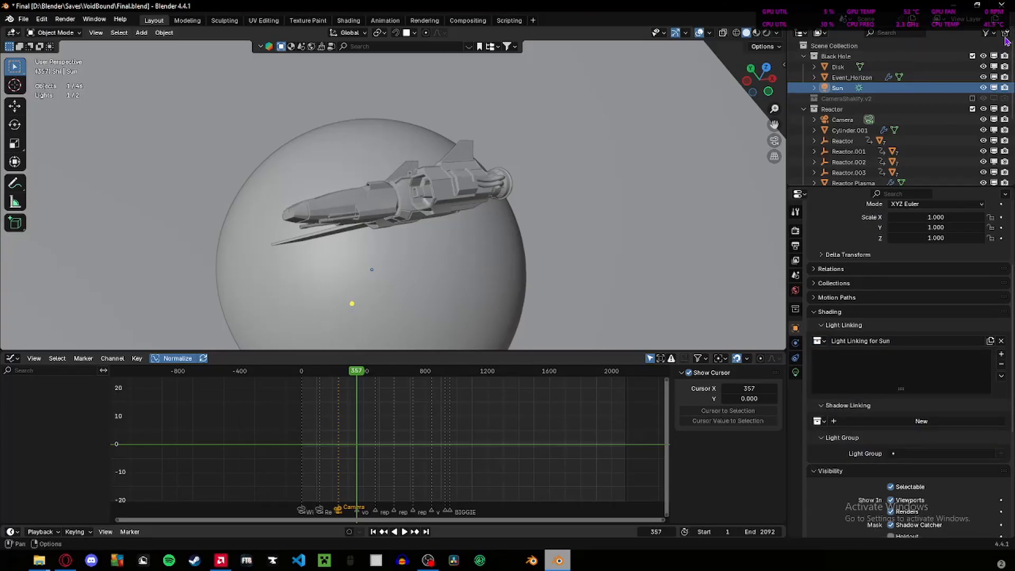
scroll(836, 164, down, 5)
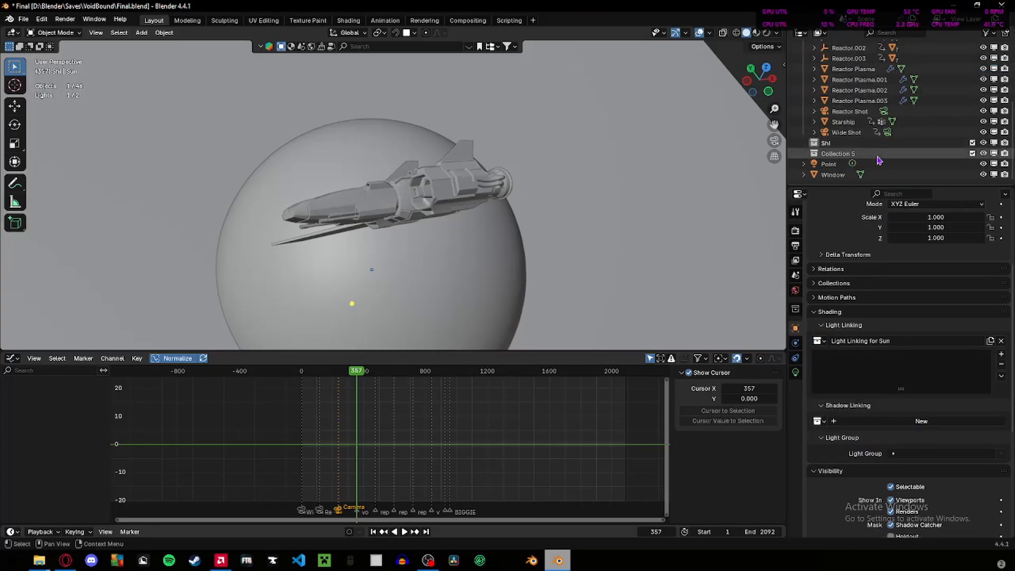
- Rename Collection 5 to 'Sun Effect' and delete the Shl collection
double_click(832, 153)
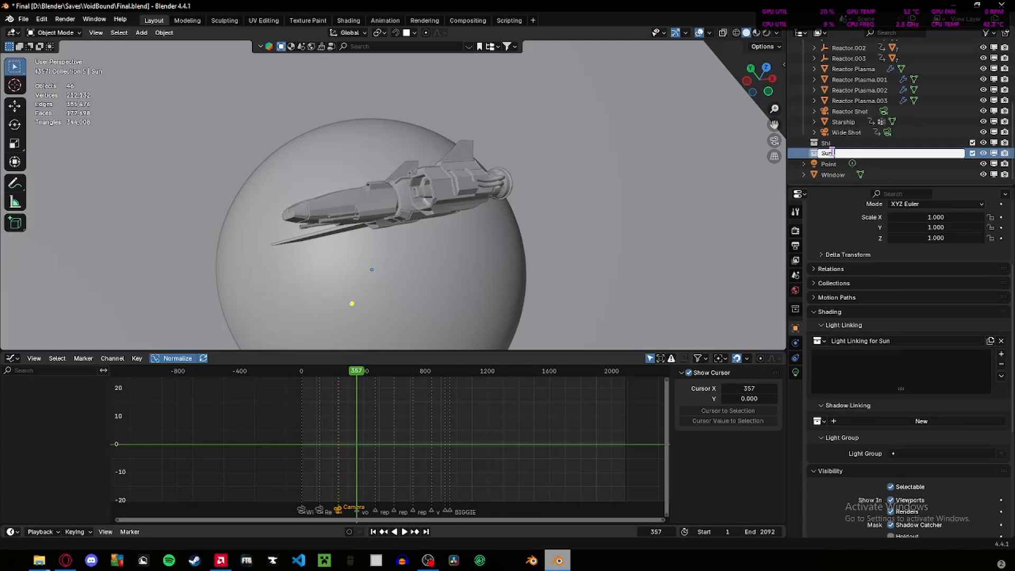
key(Return)
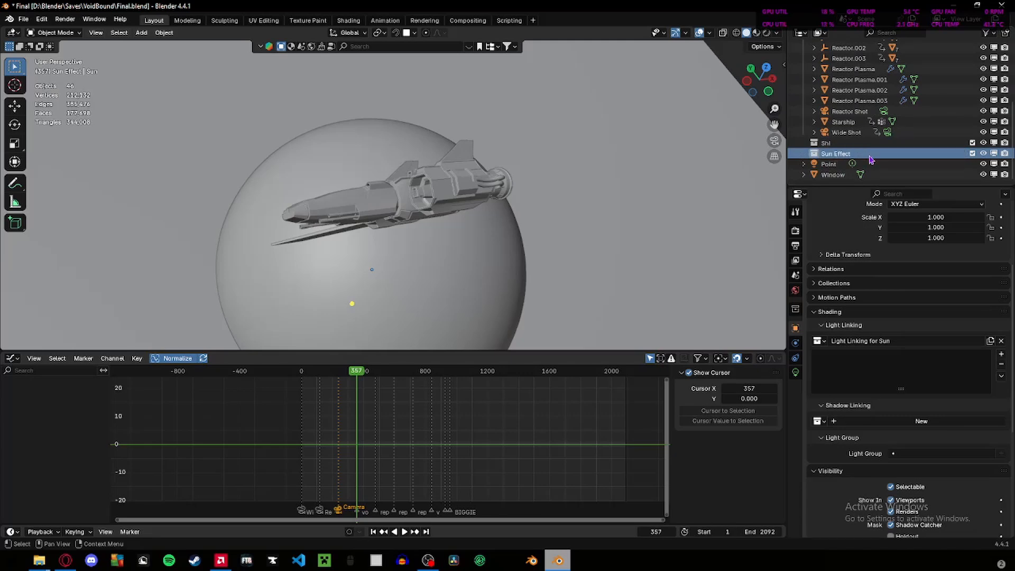
click(854, 144)
key(x)
scroll(857, 123, up, 4)
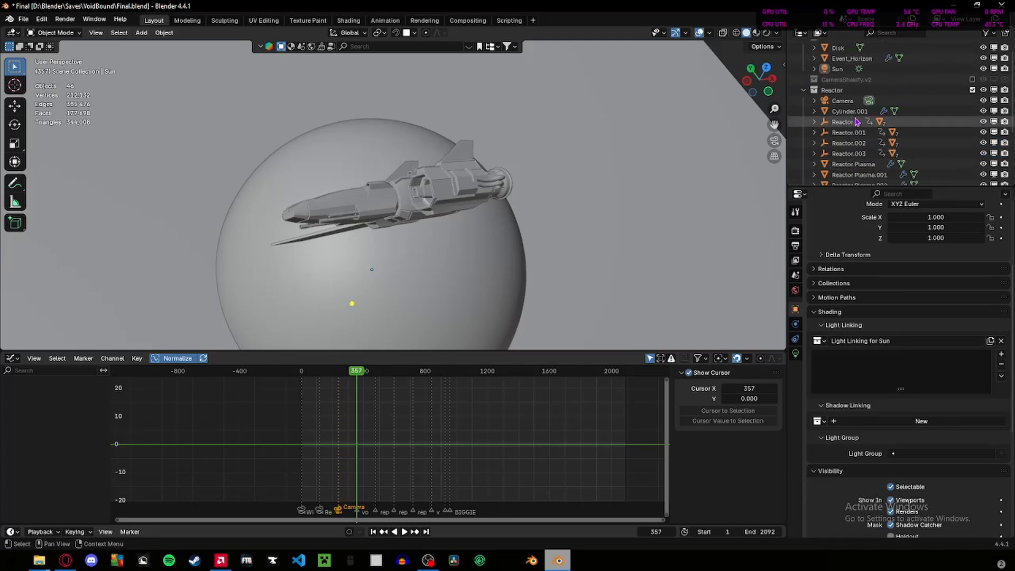
scroll(857, 121, up, 2)
- Move the objects from Disk down to Window into the Sun Effect collection
middle_drag(533, 182, 395, 219)
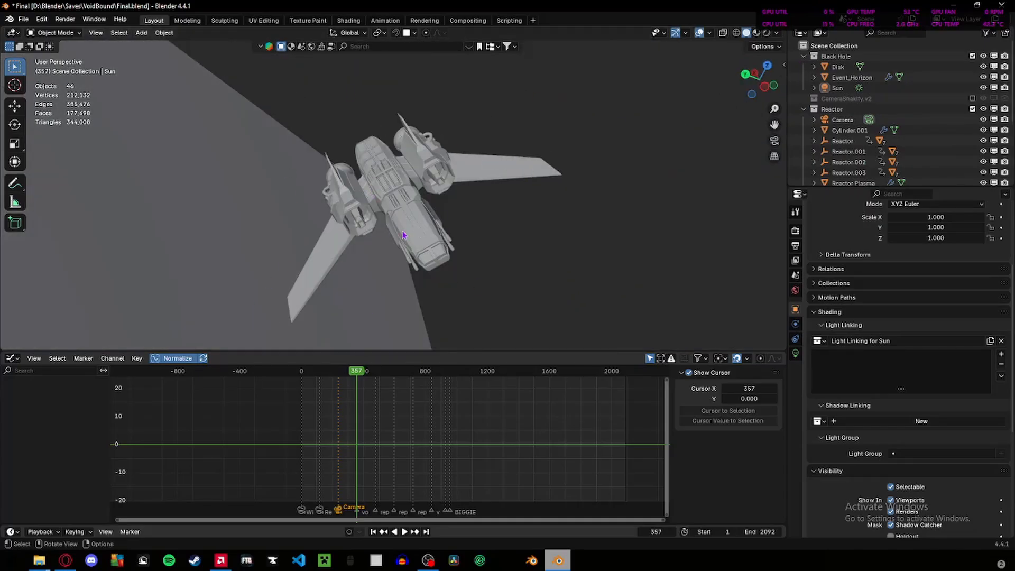
click(852, 77)
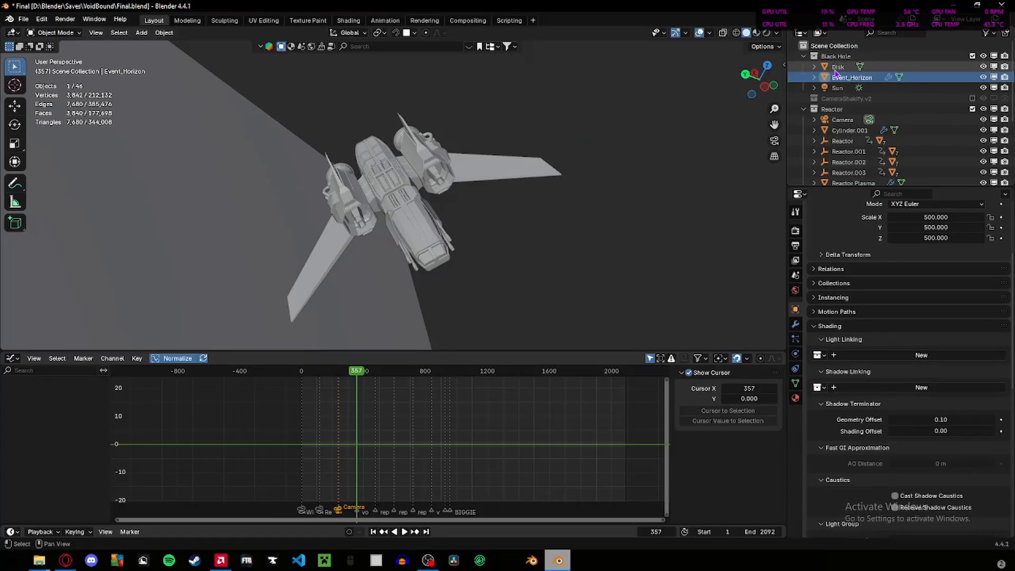
click(838, 67)
scroll(839, 106, down, 5)
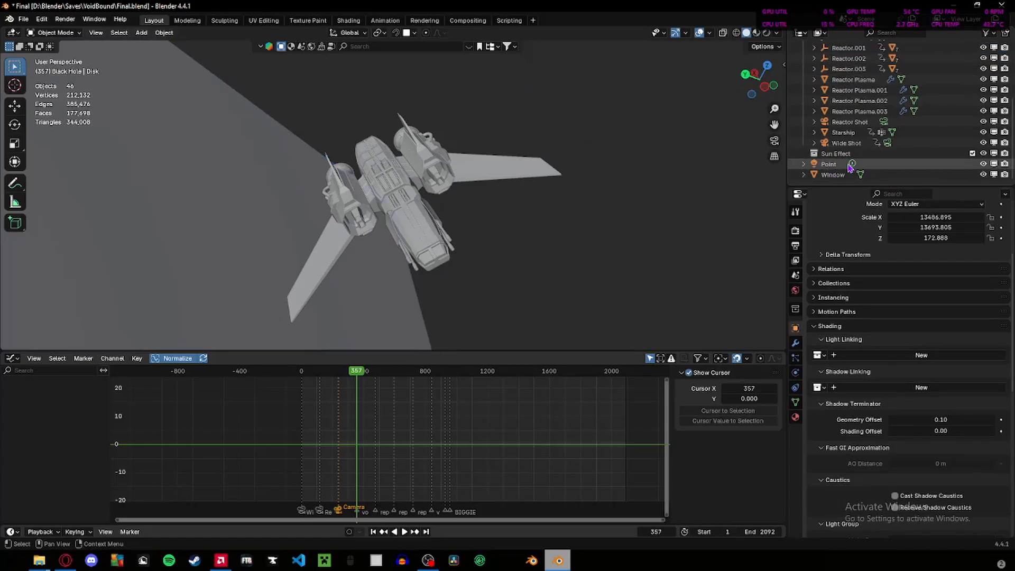
shift+click(841, 175)
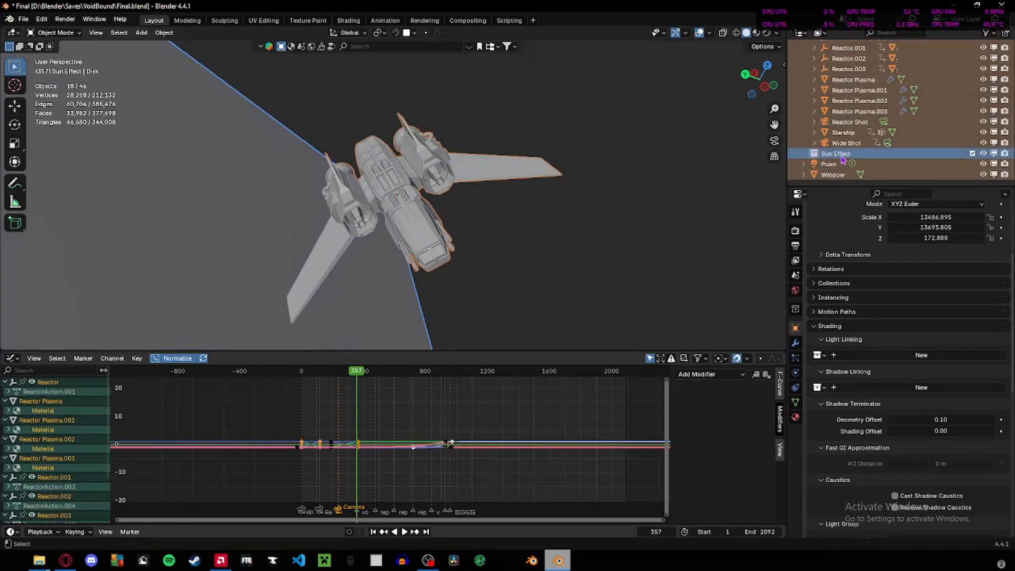
click(841, 154)
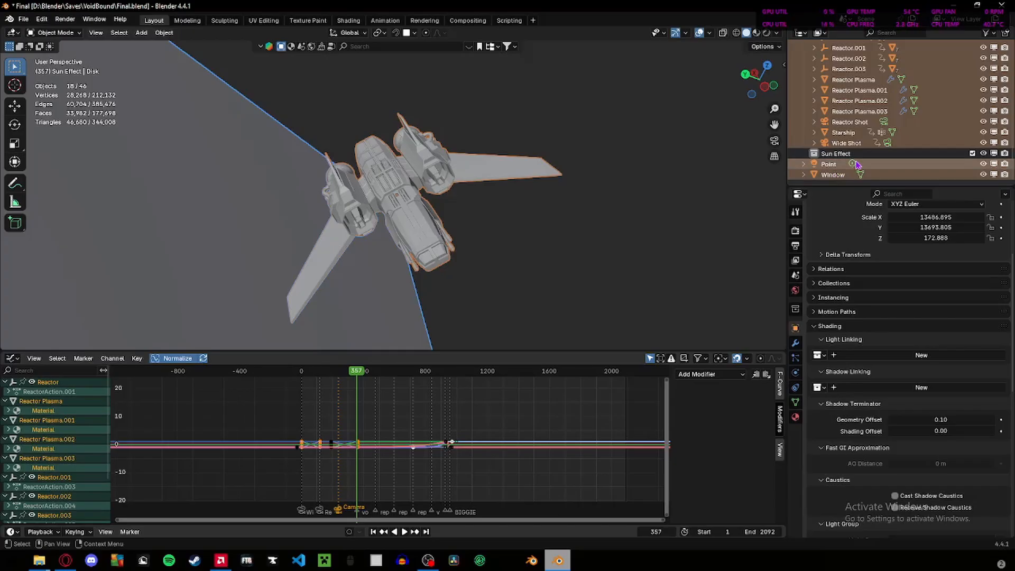
key(m)
click(850, 173)
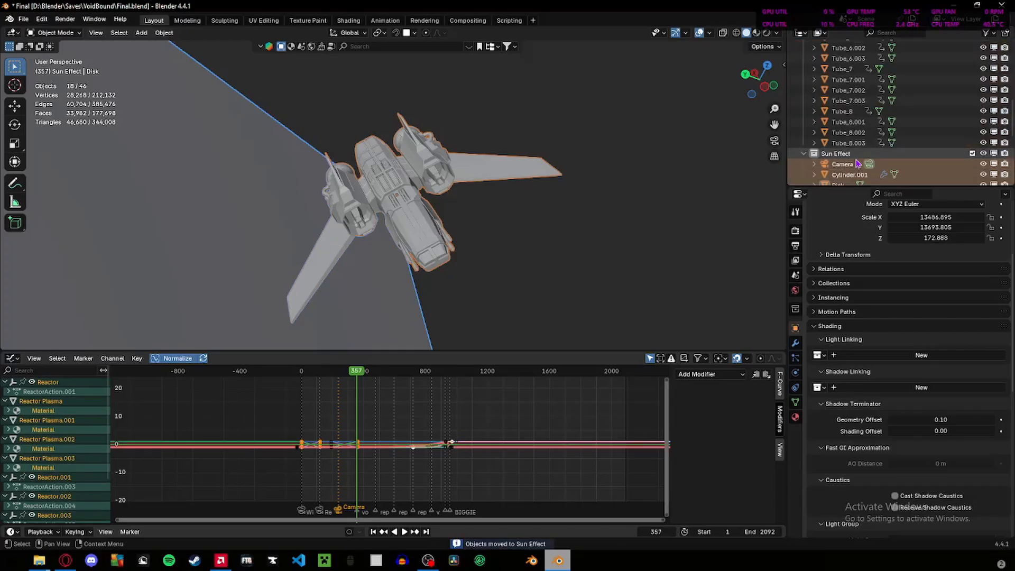
scroll(857, 158, down, 5)
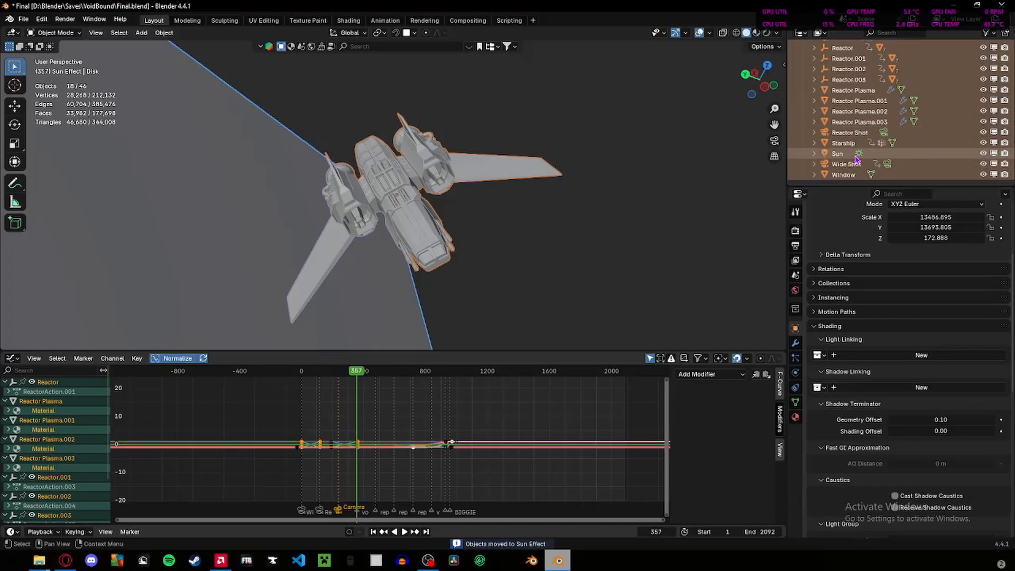
scroll(857, 159, up, 10)
scroll(857, 158, up, 10)
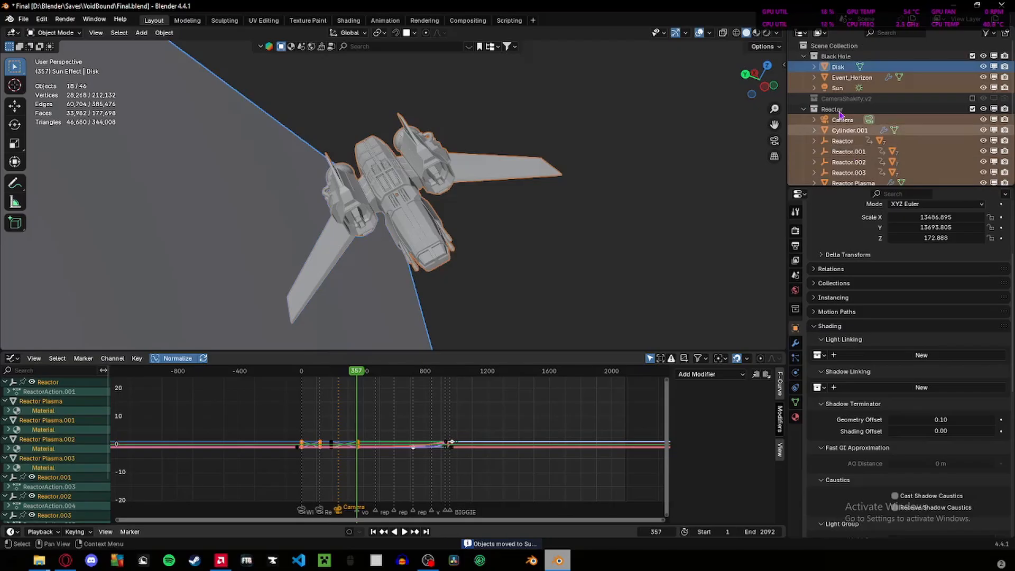
- Move the remaining objects, from the top of the list through Point, into Sun Effect
click(838, 88)
right_click(837, 88)
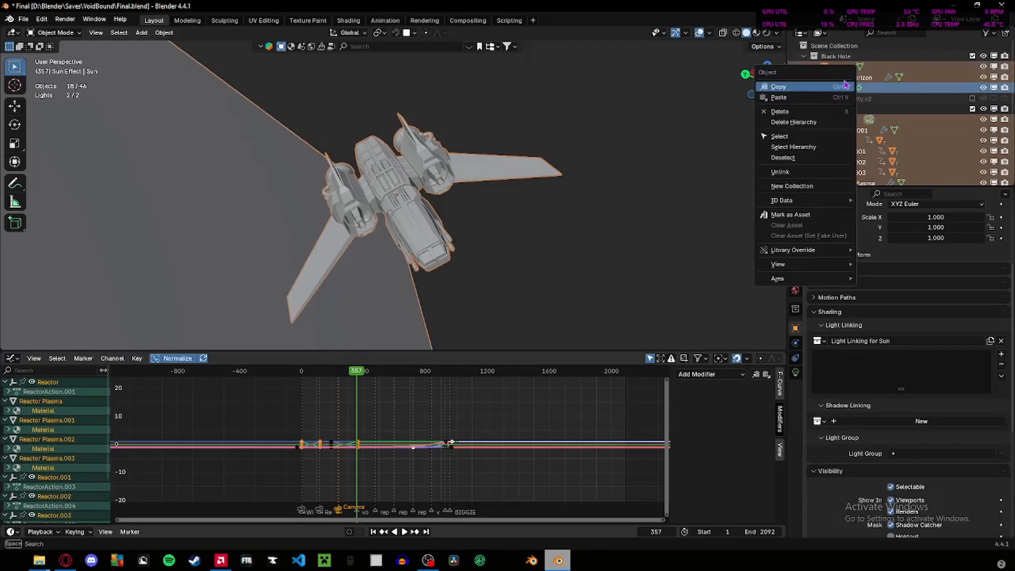
key(a)
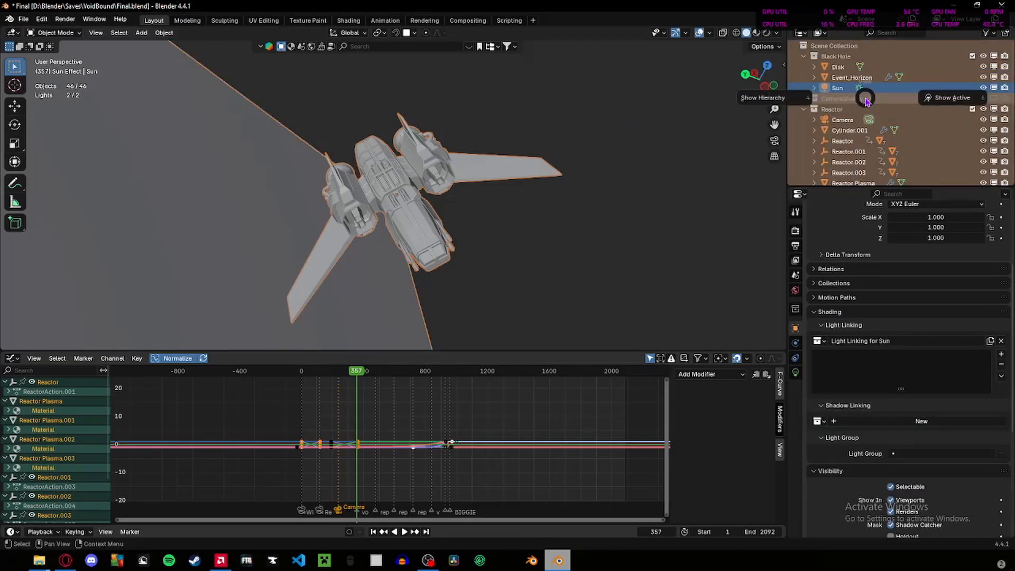
click(845, 49)
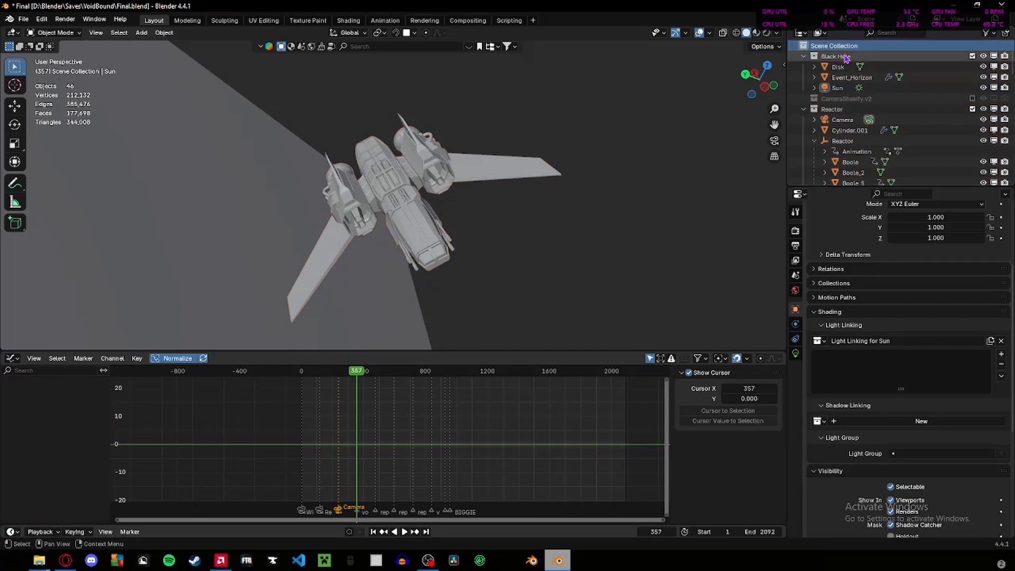
scroll(852, 121, down, 20)
shift+click(842, 166)
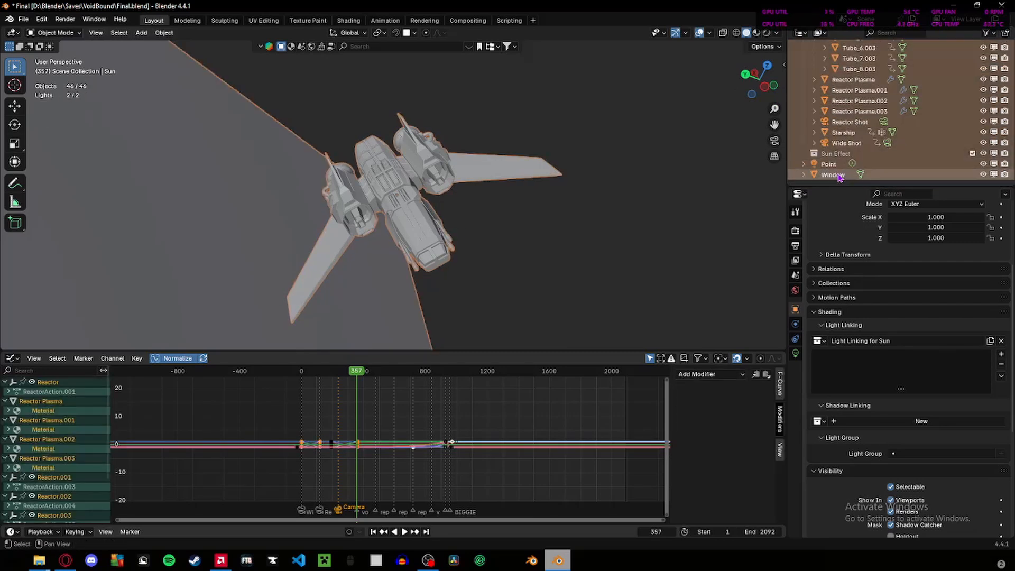
click(846, 154)
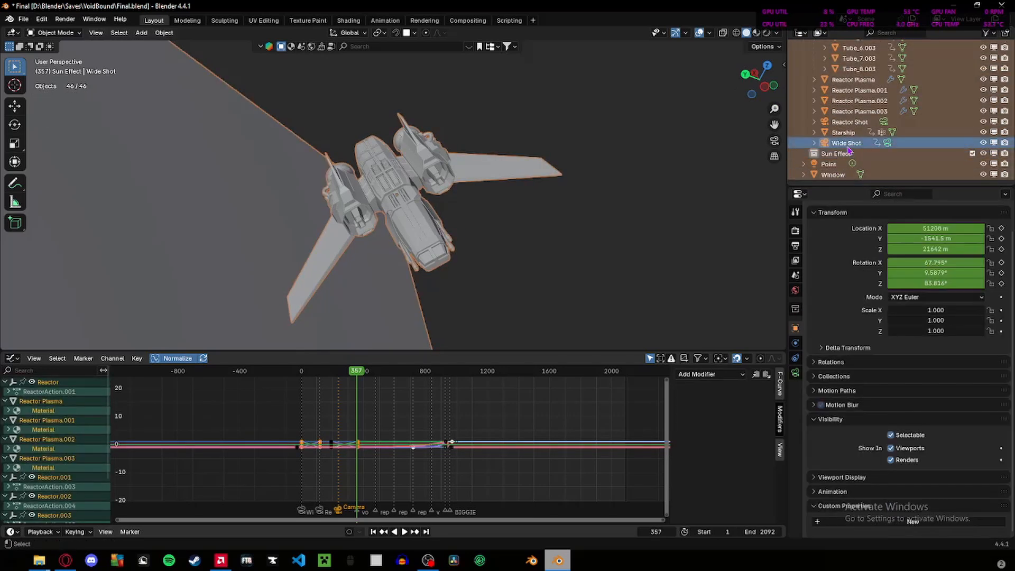
click(830, 164)
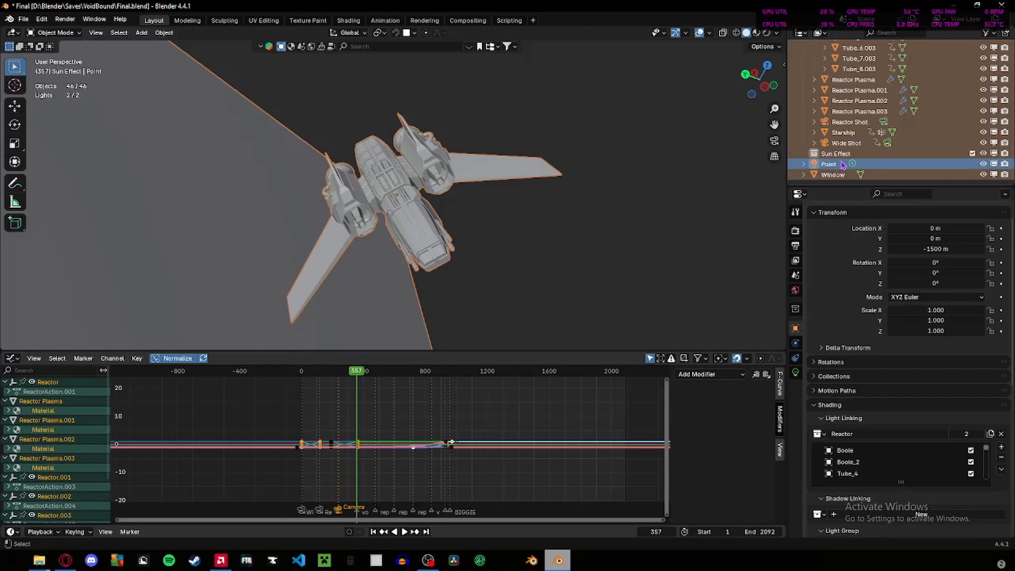
click(844, 156)
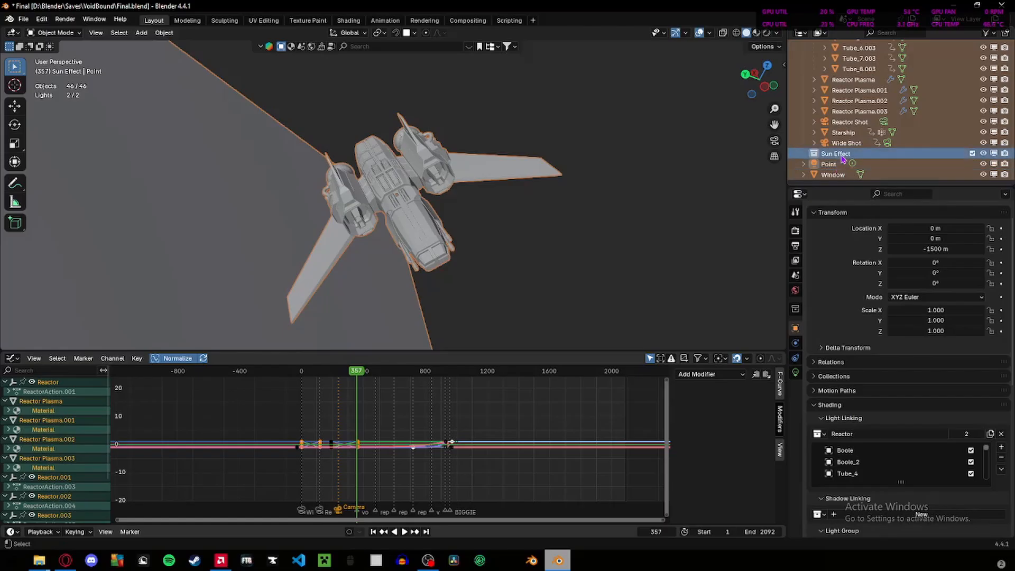
key(m)
click(886, 164)
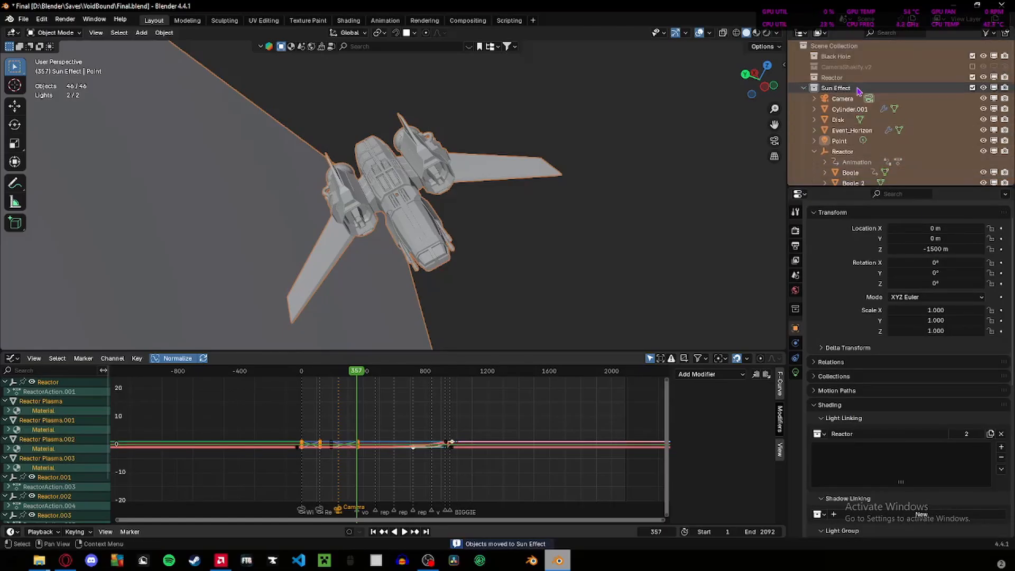
scroll(858, 92, down, 8)
scroll(859, 92, up, 8)
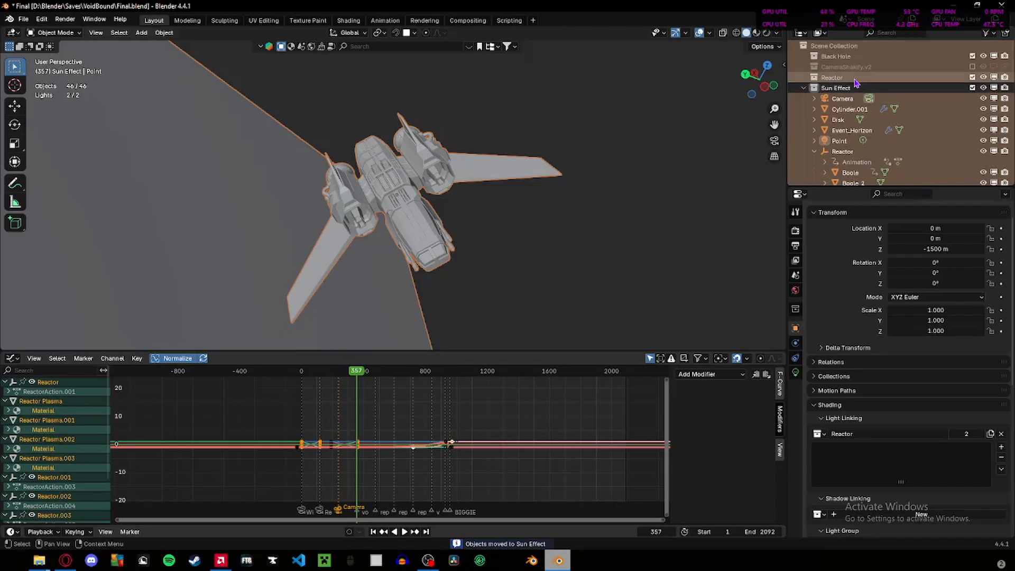
click(853, 78)
- Delete the Reactor collection and collapse the Reactor object hierarchies in the Outliner
key(m)
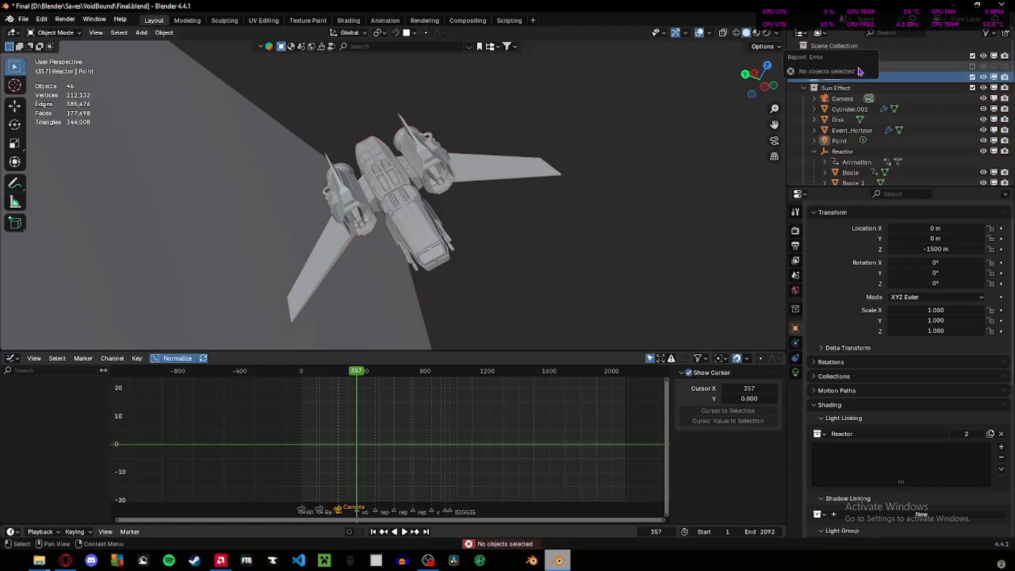
key(x)
scroll(825, 80, down, 7)
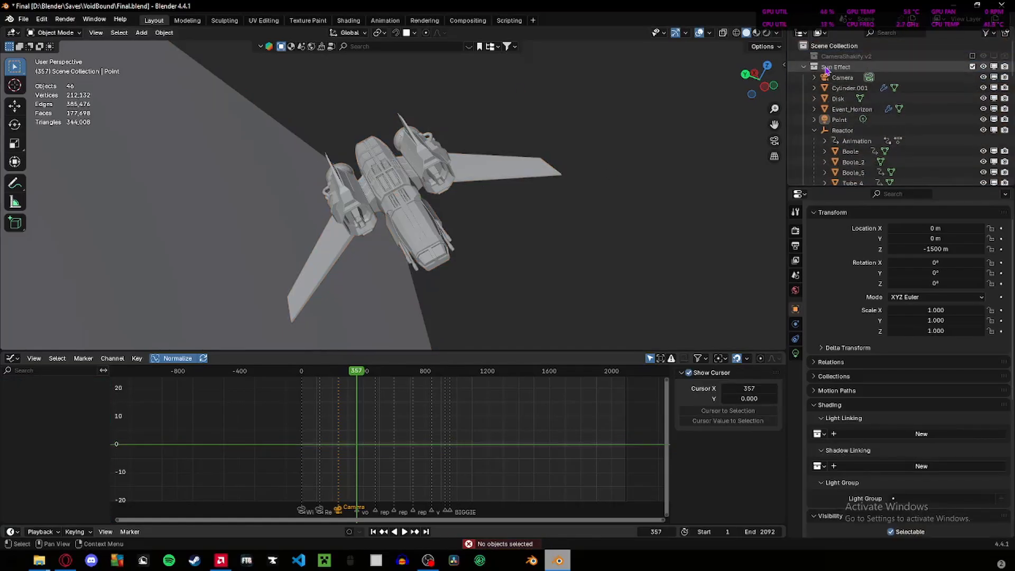
scroll(825, 87, up, 3)
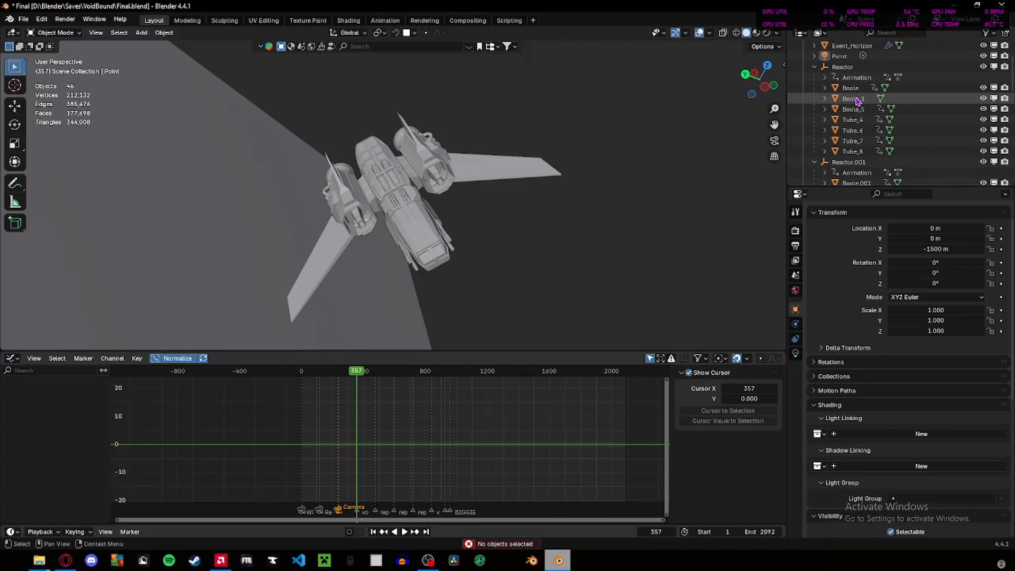
click(847, 69)
click(814, 67)
click(814, 77)
click(815, 88)
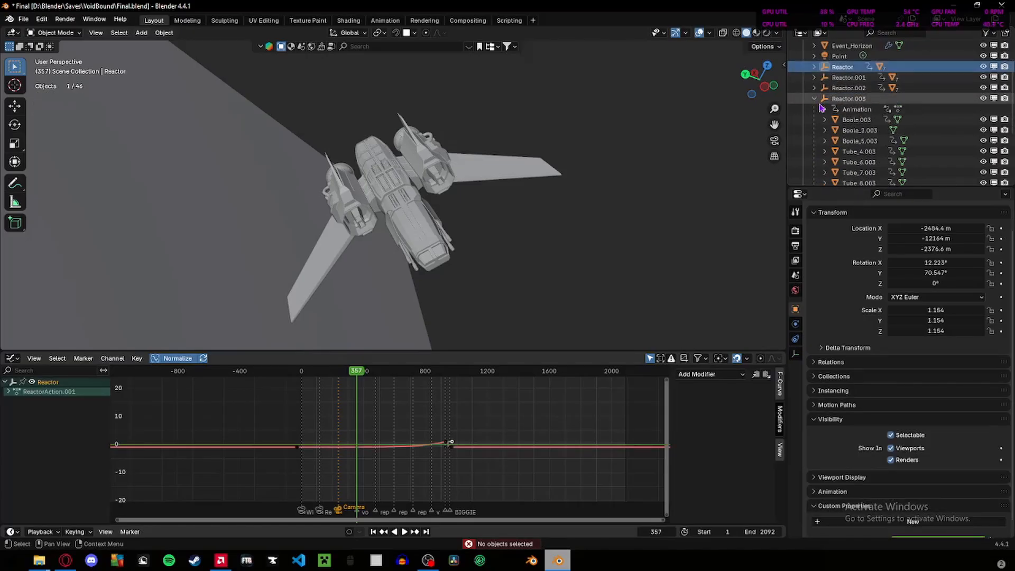
click(814, 98)
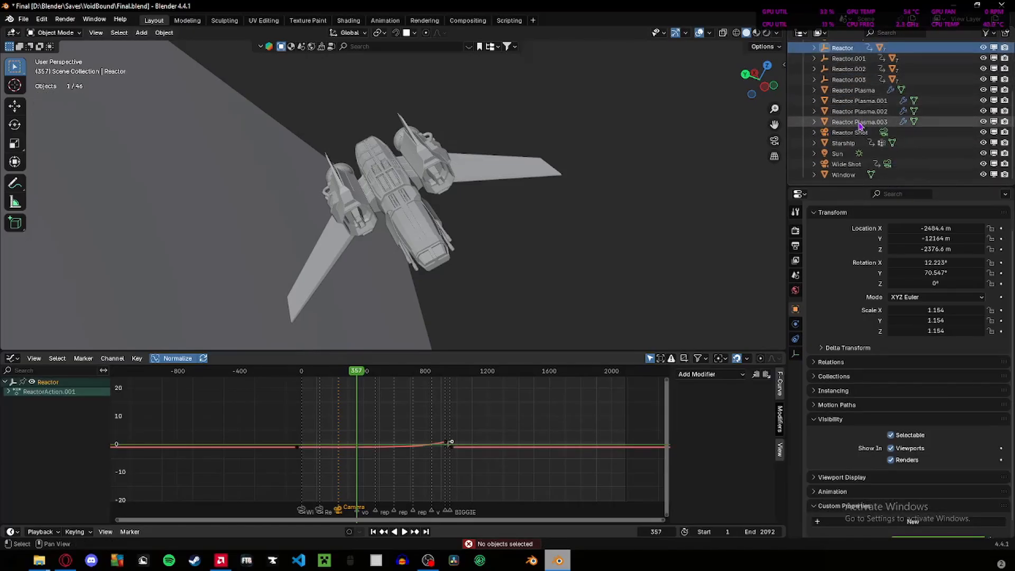
- Move Reactor through Reactor Plasma.003 plus Reactor Shot into a new Reactor collection
shift+click(859, 122)
shift+click(862, 133)
key(m)
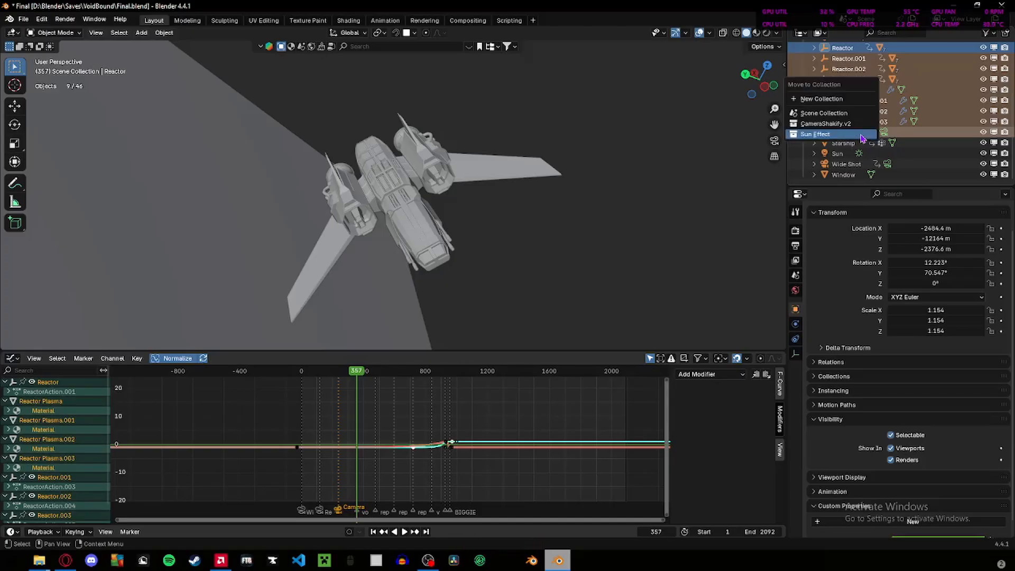
click(833, 100)
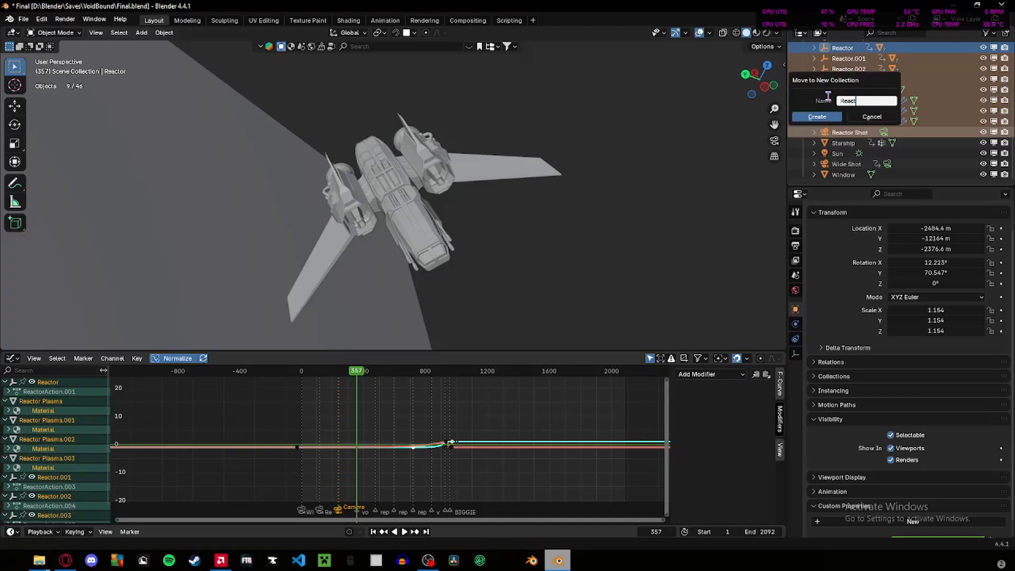
key(Return)
click(825, 116)
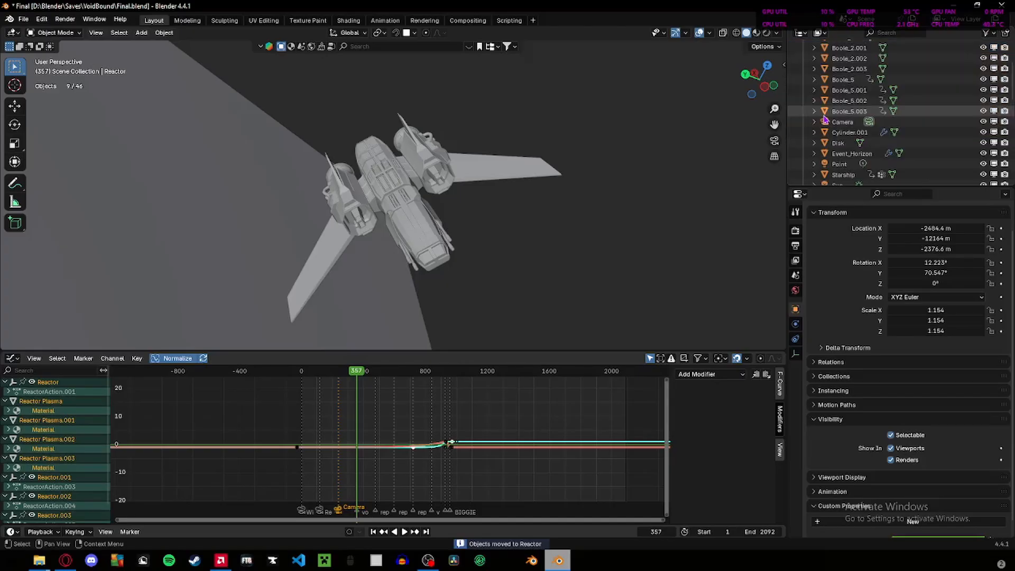
scroll(888, 112, down, 5)
scroll(867, 119, up, 5)
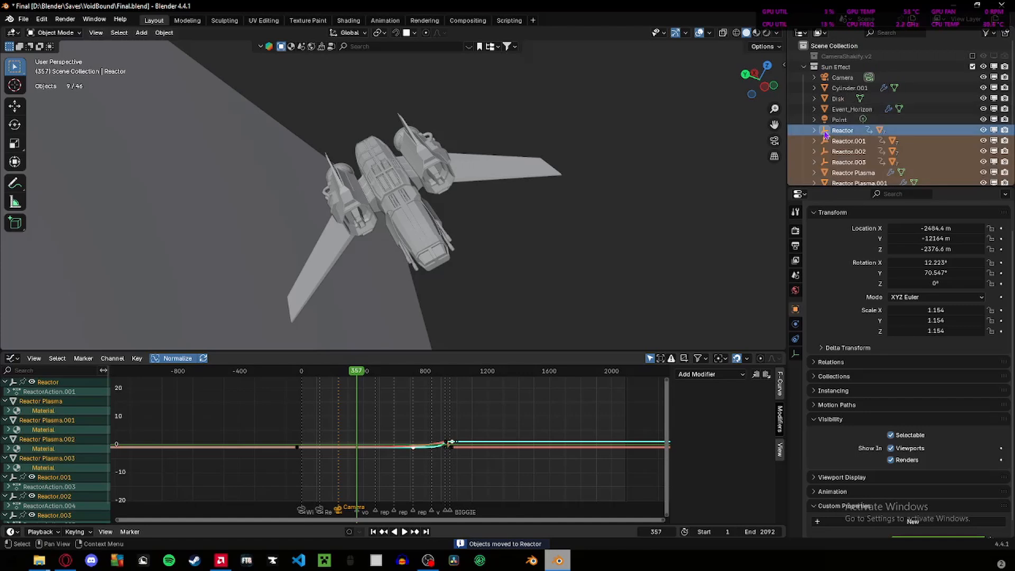
- Expand the Reactor, Reactor.001 and Reactor.002 hierarchies to show their children
click(813, 133)
scroll(814, 126, down, 5)
click(814, 117)
scroll(814, 121, down, 5)
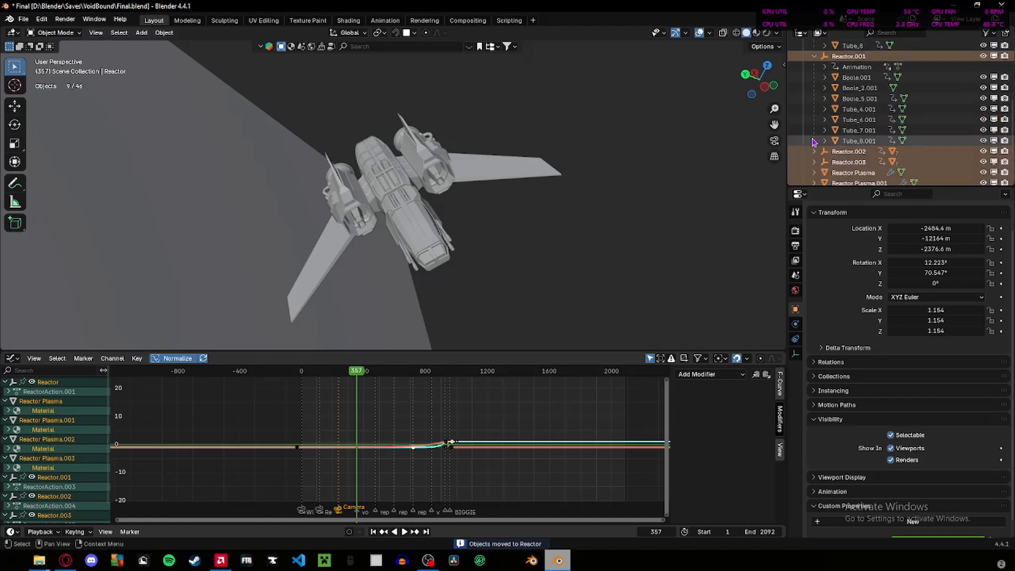
click(813, 128)
scroll(814, 143, down, 3)
scroll(846, 116, up, 8)
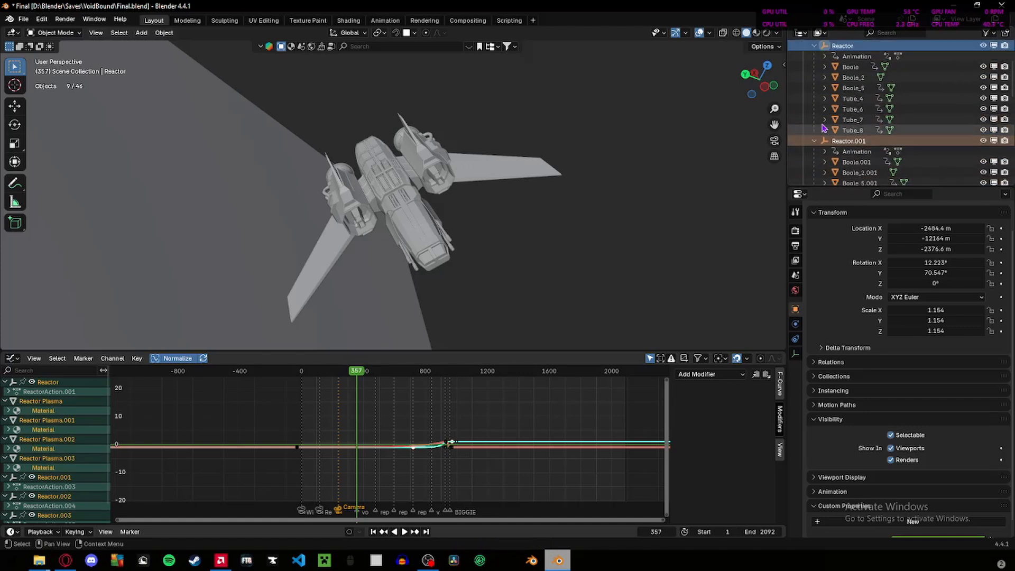
- Put Reactor through Reactor Plasma.003 in a new 'Reactor' collection nested inside Sun Effect
click(863, 47)
scroll(861, 85, down, 15)
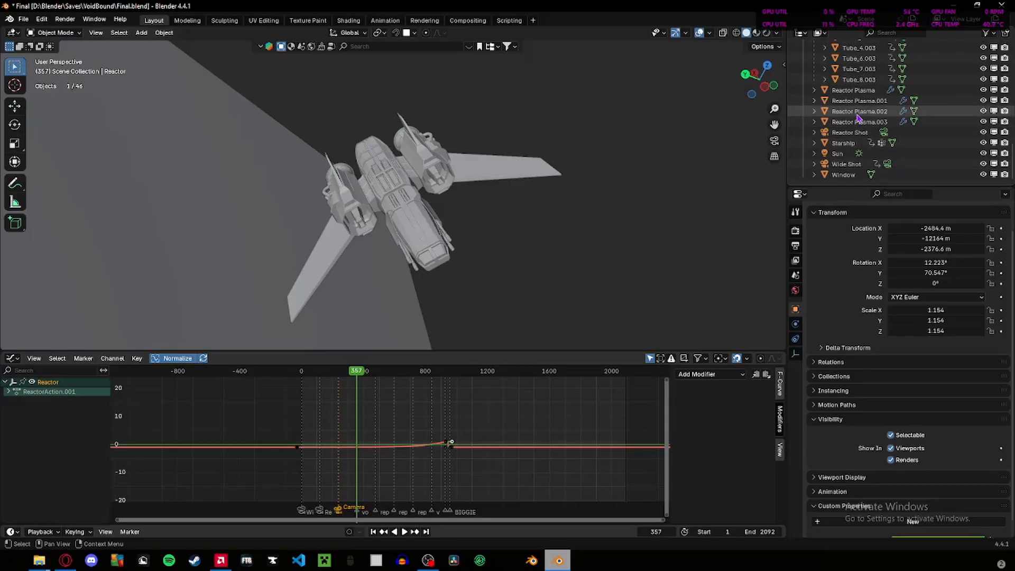
shift+click(858, 123)
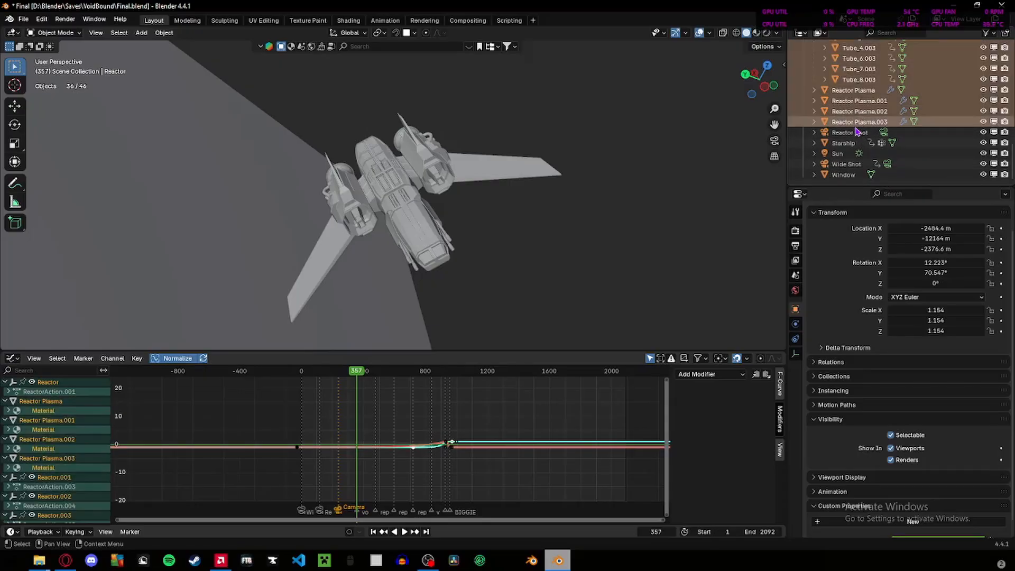
key(m)
click(834, 126)
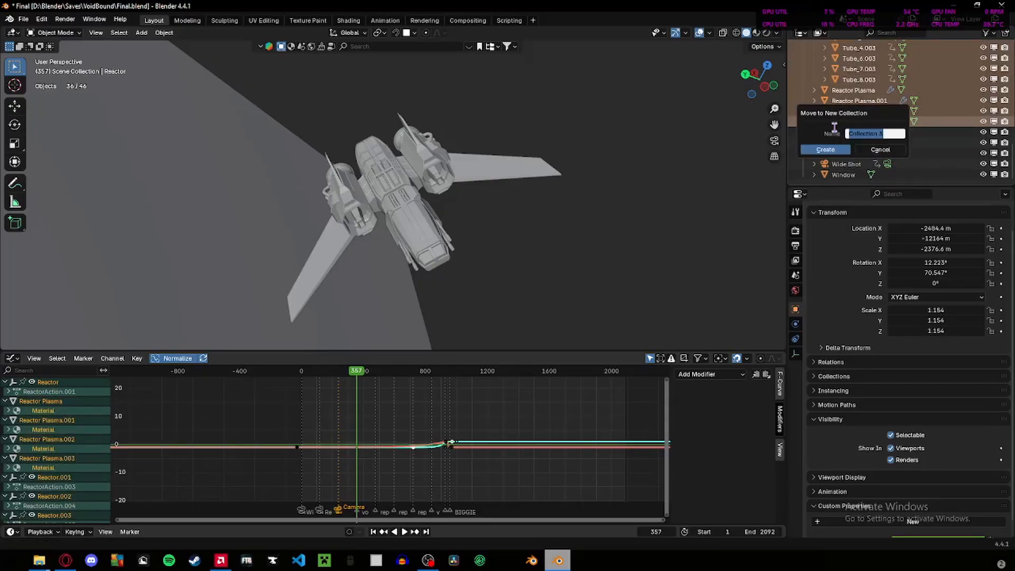
text(Reactor)
key(Return)
click(826, 150)
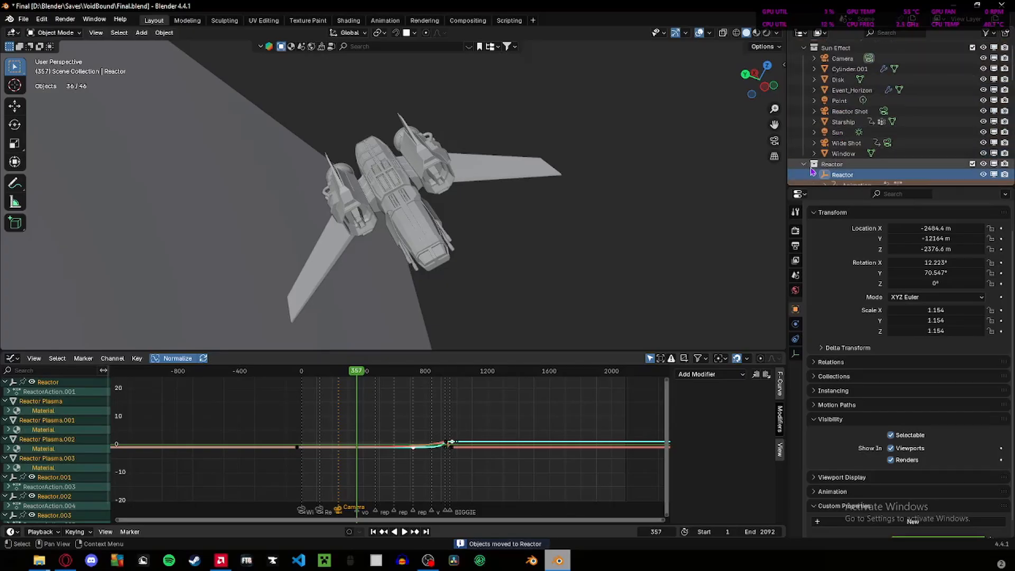
click(803, 164)
drag(861, 174, 867, 58)
- Rename Cylinder.001 to 'Ring' and move it into the Reactor collection
click(848, 91)
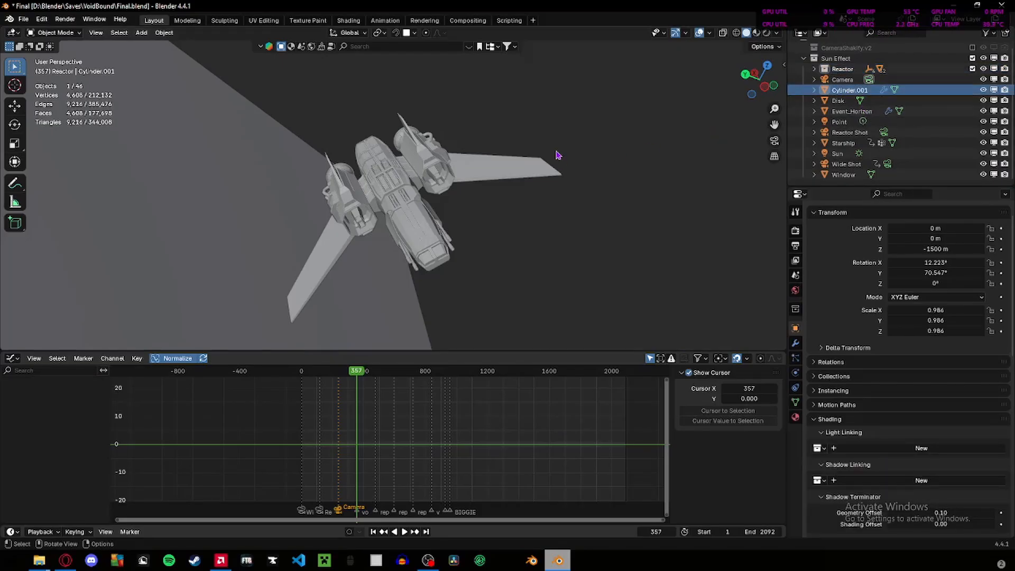
key(grave)
click(582, 184)
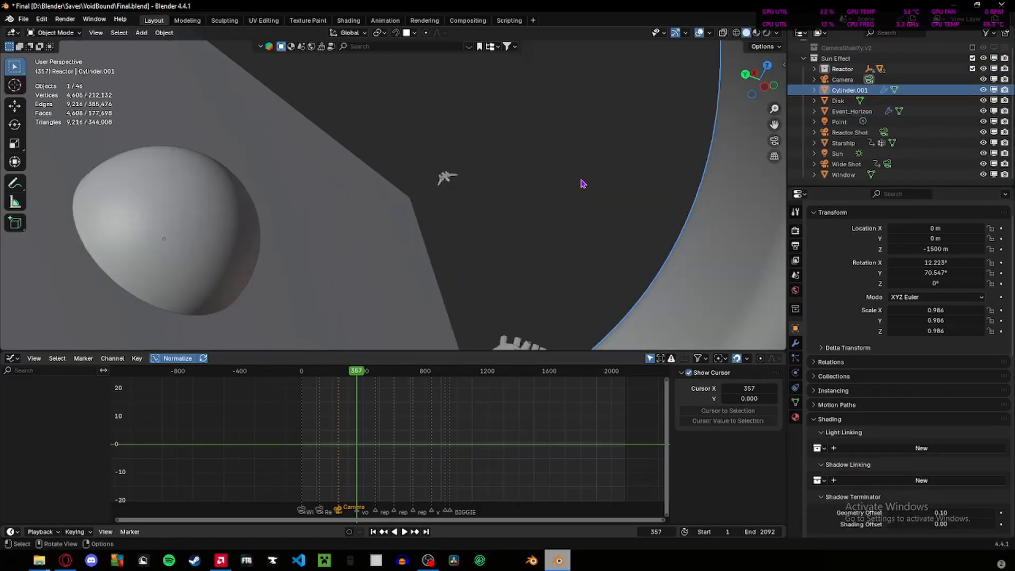
scroll(849, 98, up, 1)
double_click(849, 97)
text(Ring)
key(Return)
key(m)
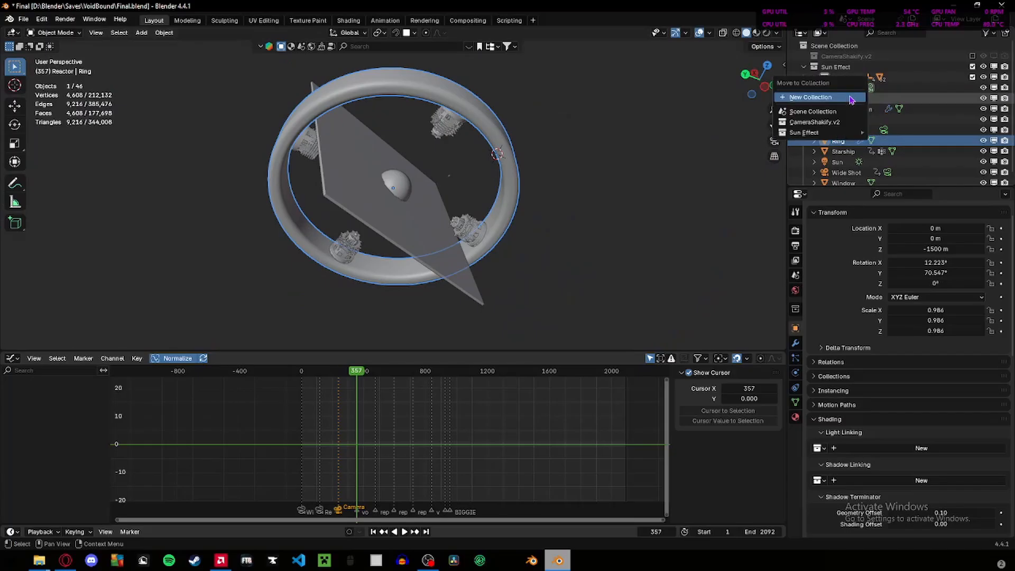
mouse_move(848, 136)
click(895, 157)
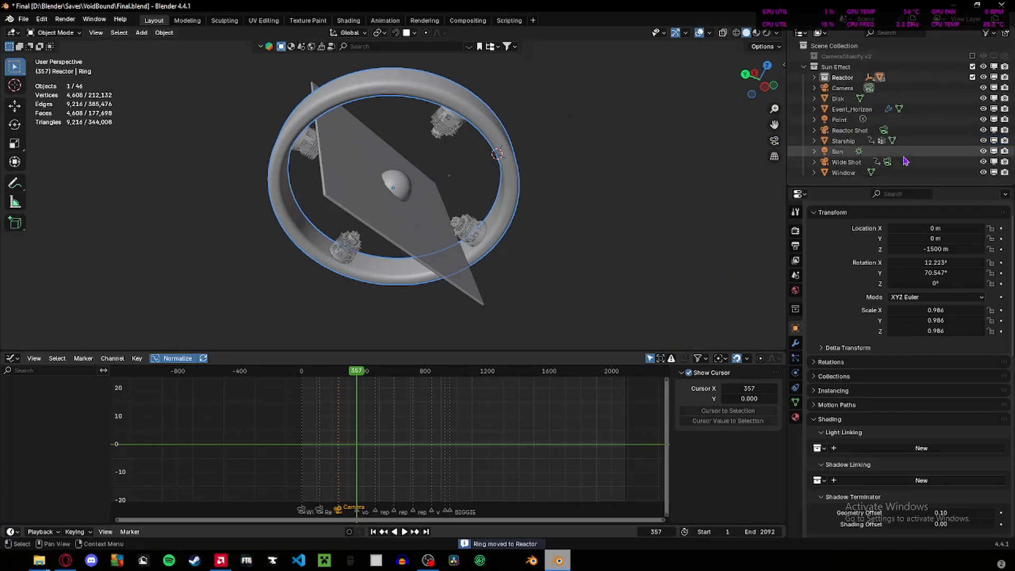
- Drag the Window object into the Reactor collection
click(843, 131)
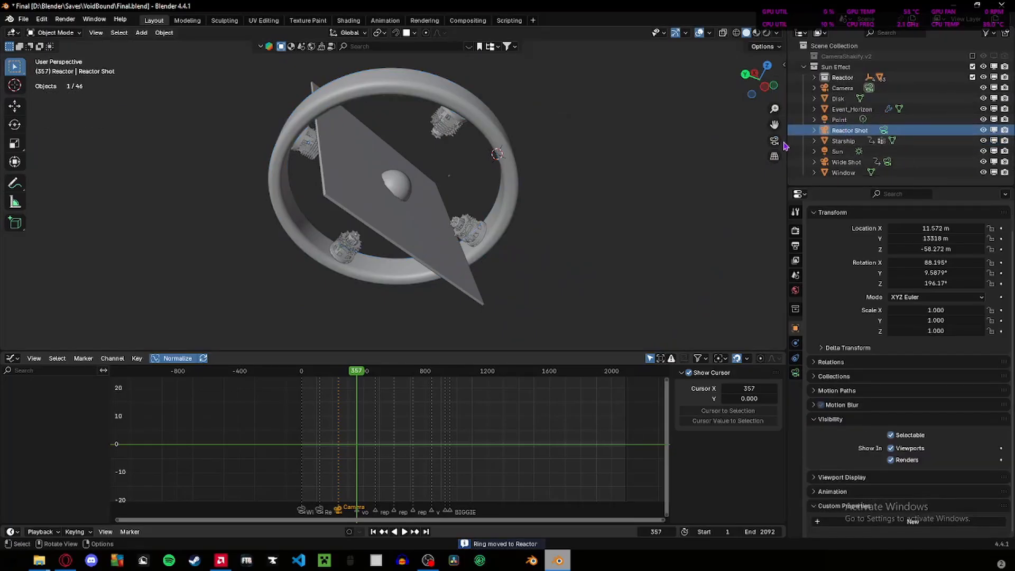
click(844, 140)
click(844, 152)
click(845, 162)
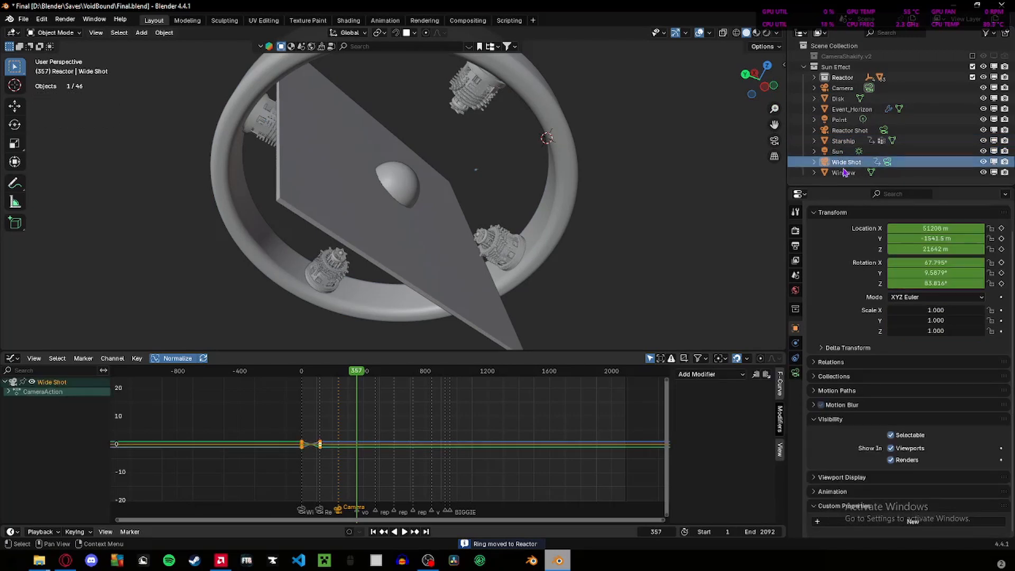
click(845, 173)
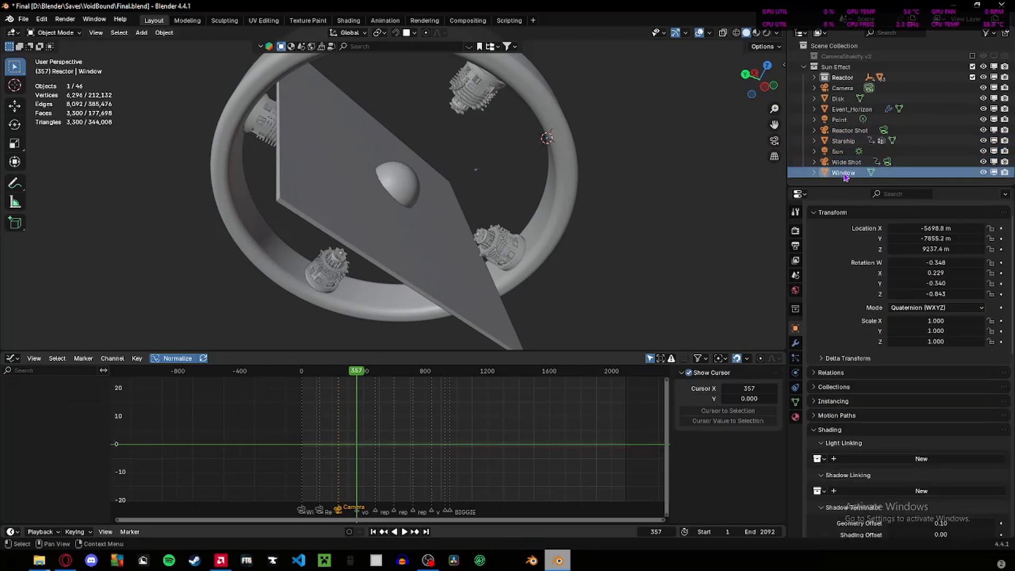
drag(845, 172, 844, 78)
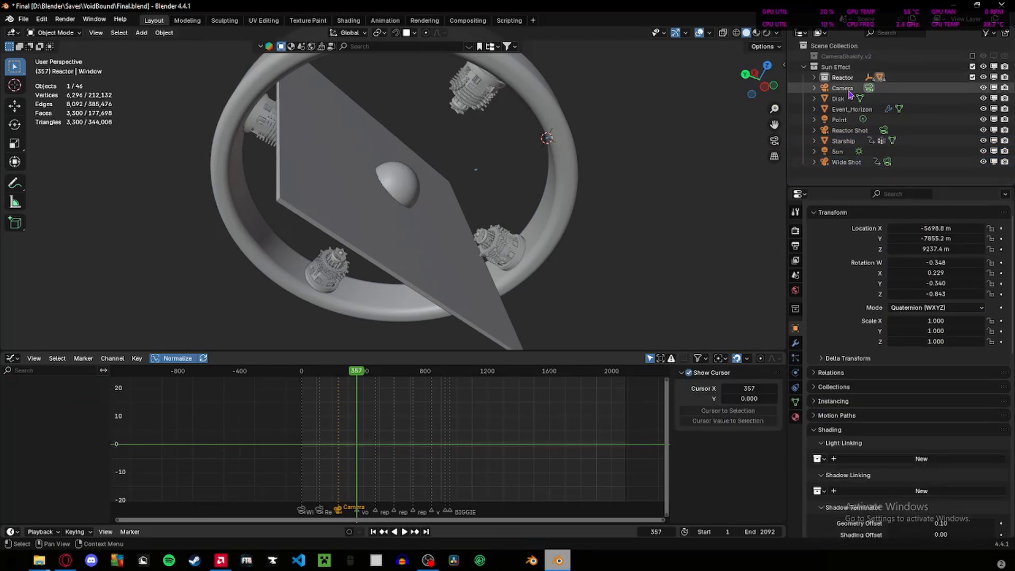
- Create a new light linking collection for the Point light
click(846, 88)
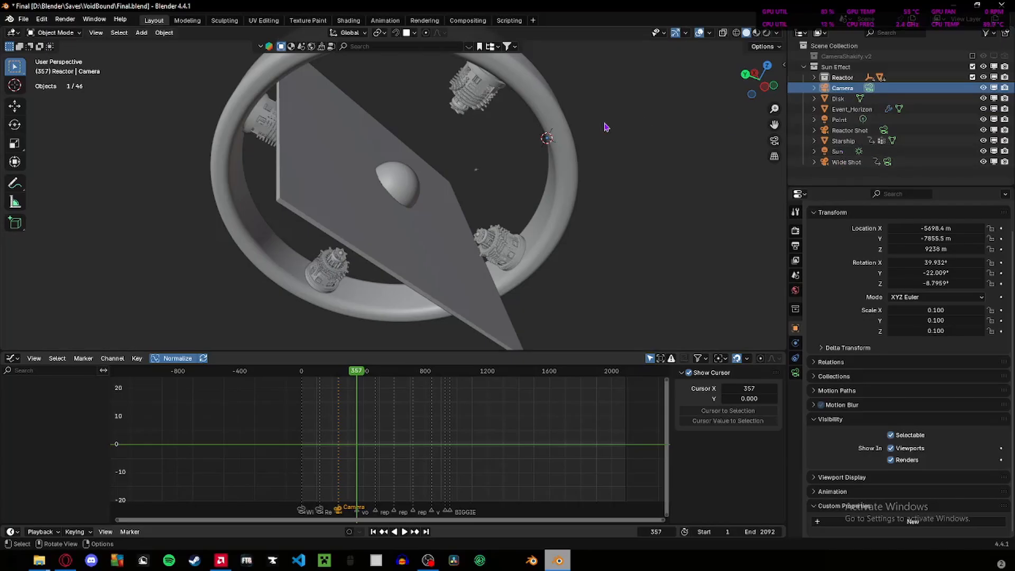
scroll(616, 125, up, 2)
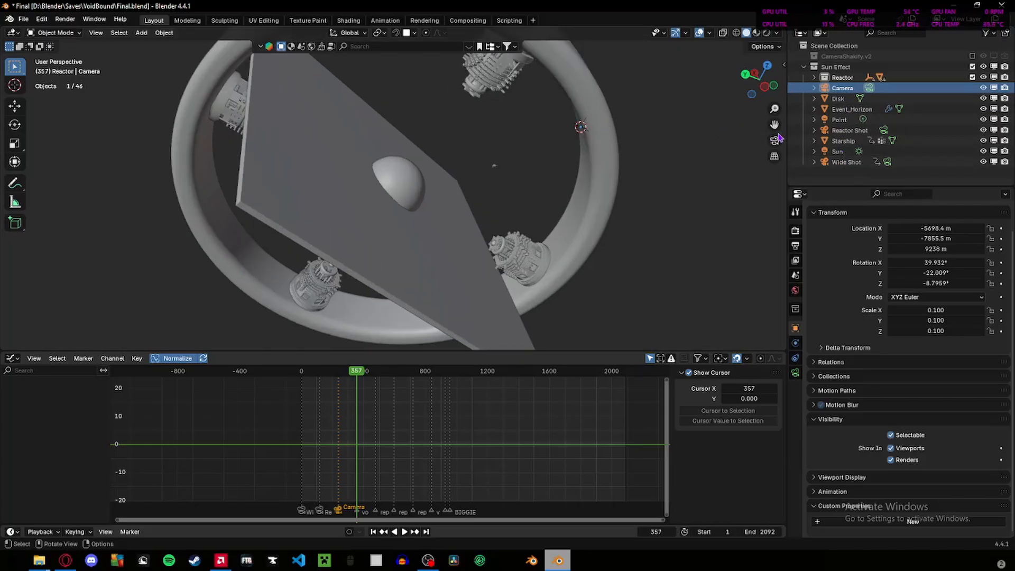
click(848, 151)
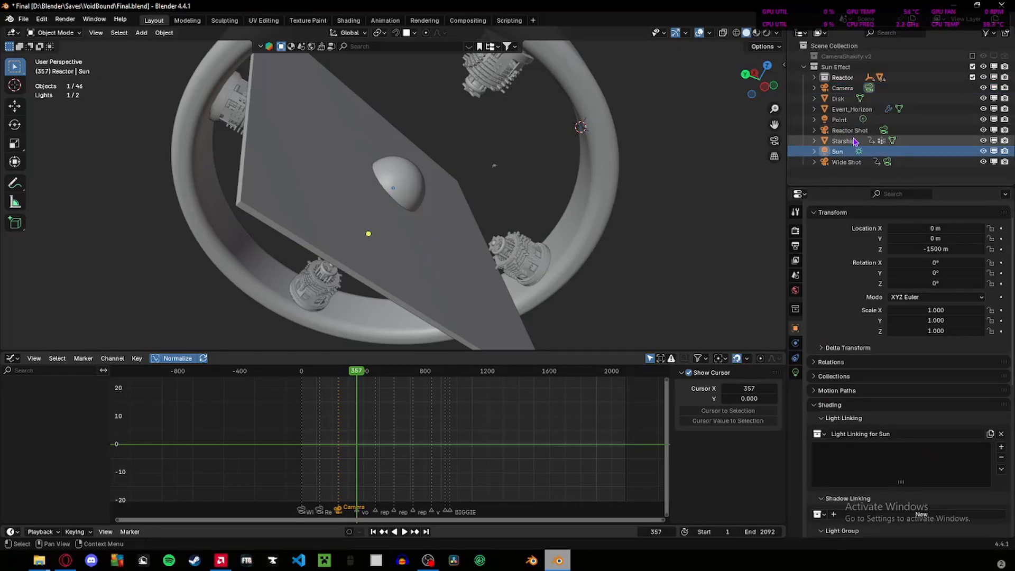
click(844, 120)
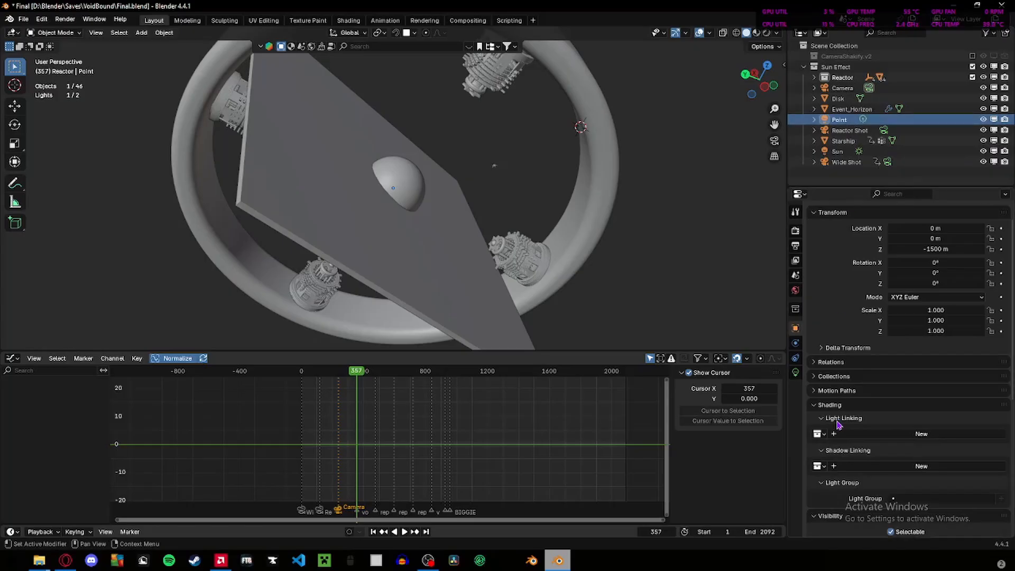
scroll(909, 296, down, 3)
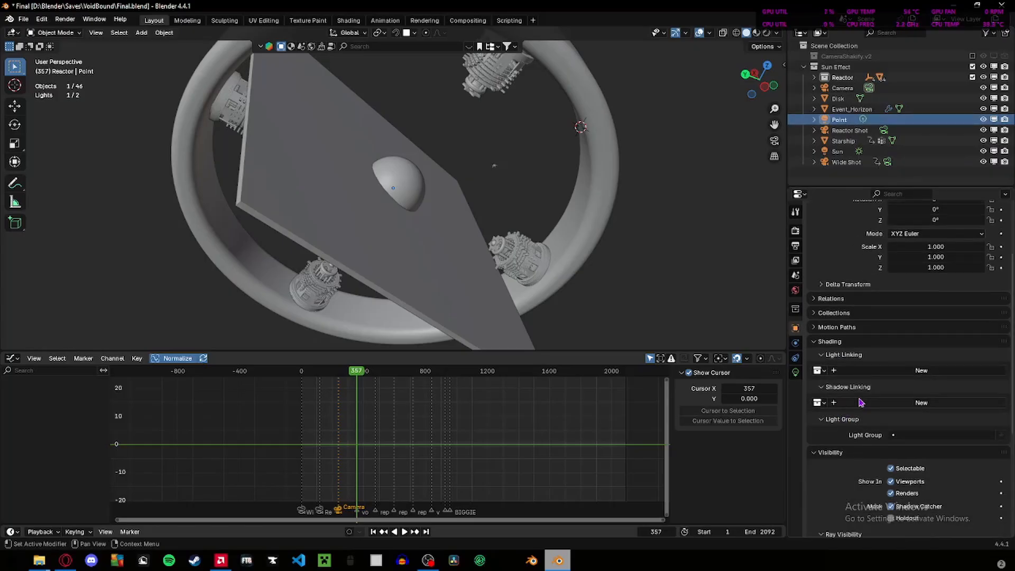
click(876, 371)
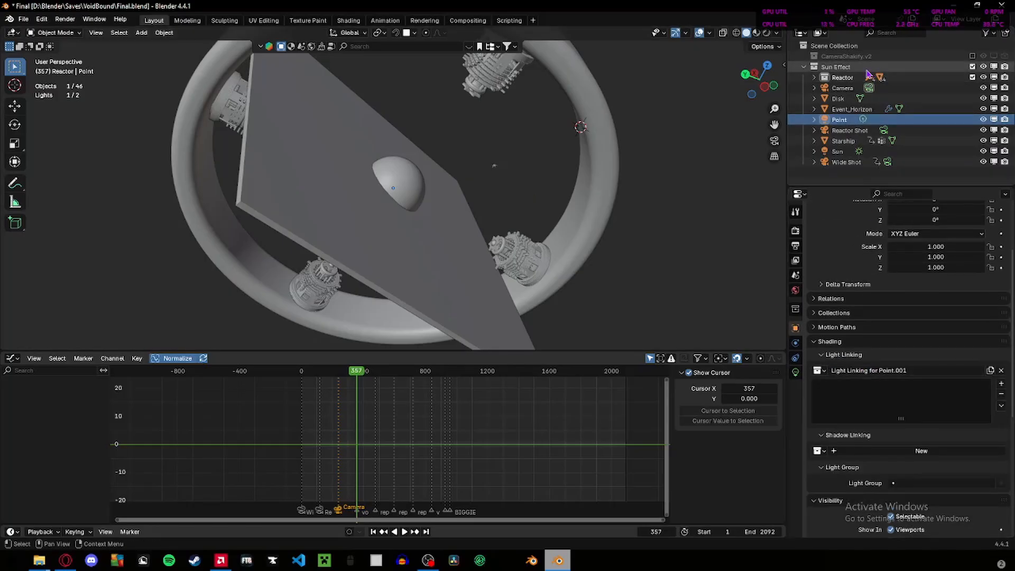
- Move Disk and Event_Horizon into a new 'Black Hole' collection nested inside Sun Effect
click(851, 109)
key(m)
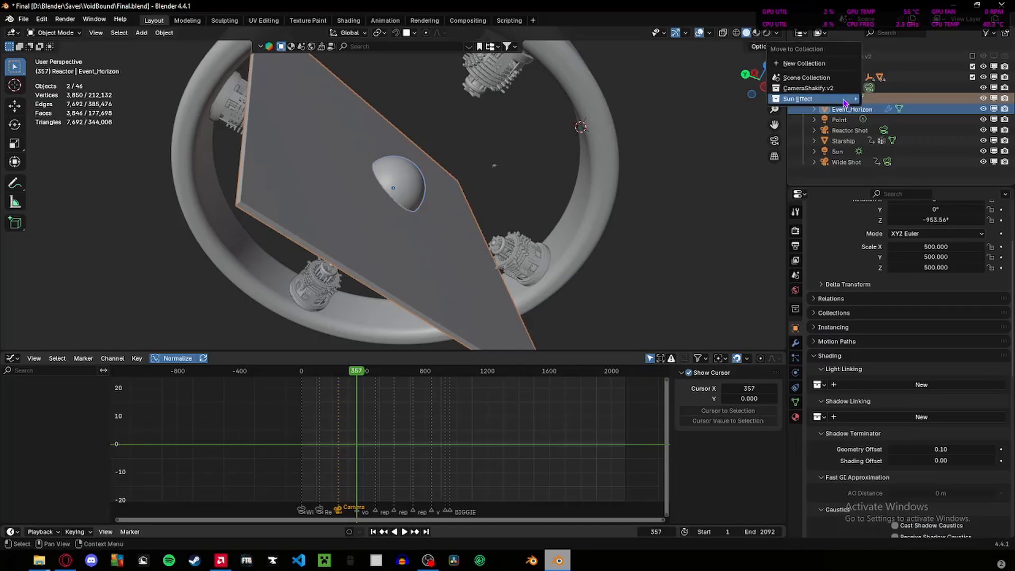
click(809, 69)
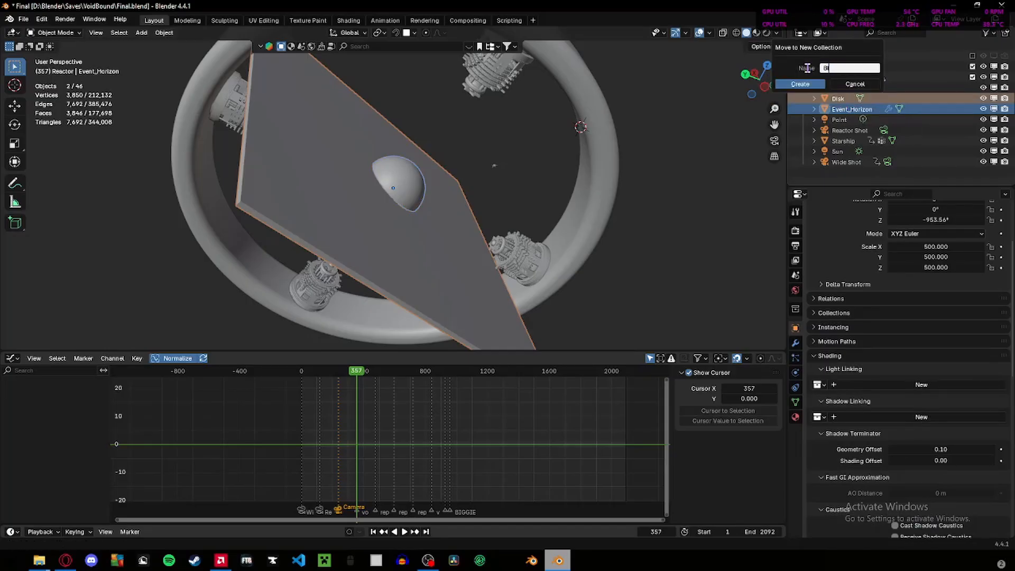
text(Black Hole)
key(Return)
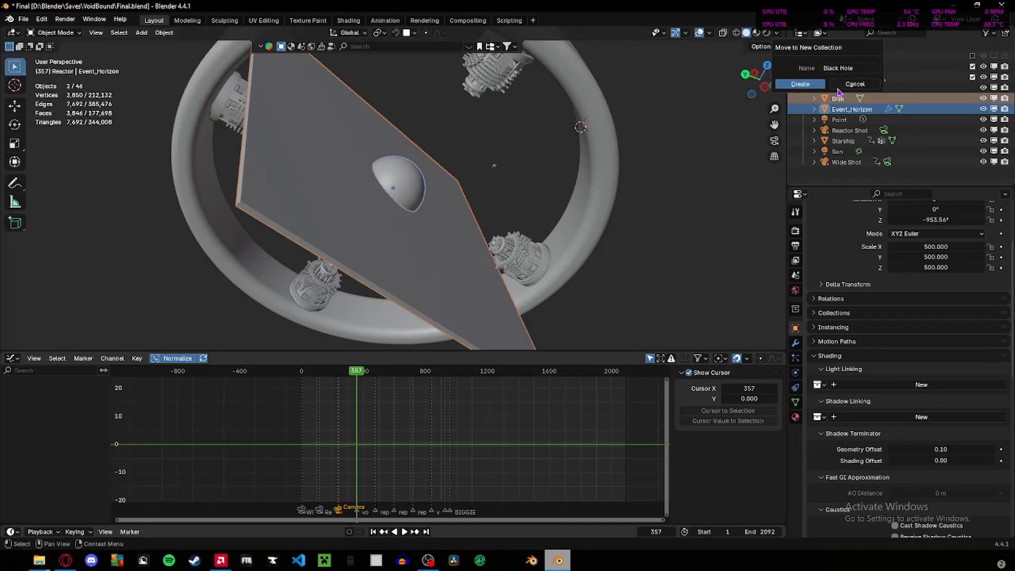
click(800, 84)
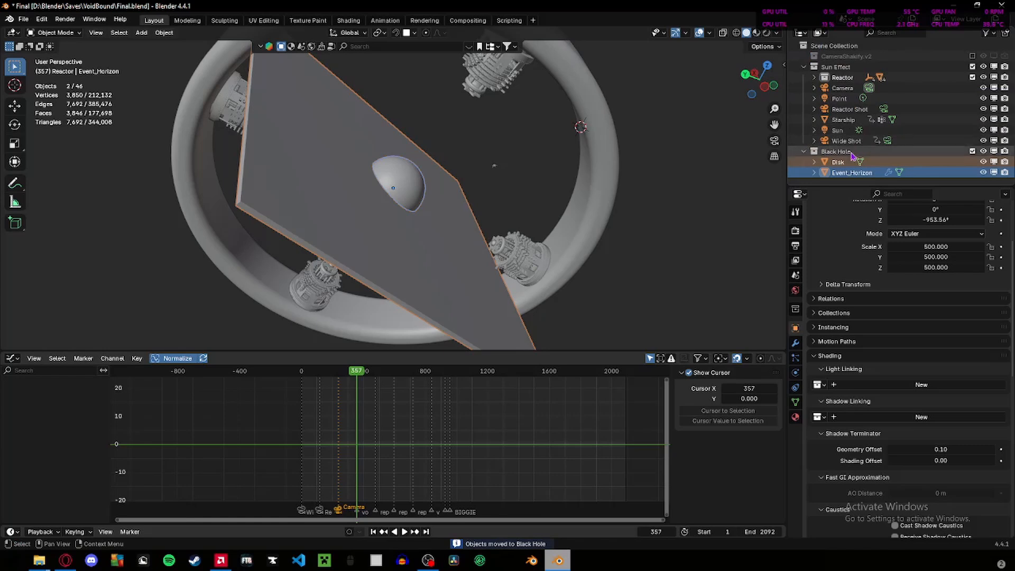
click(838, 152)
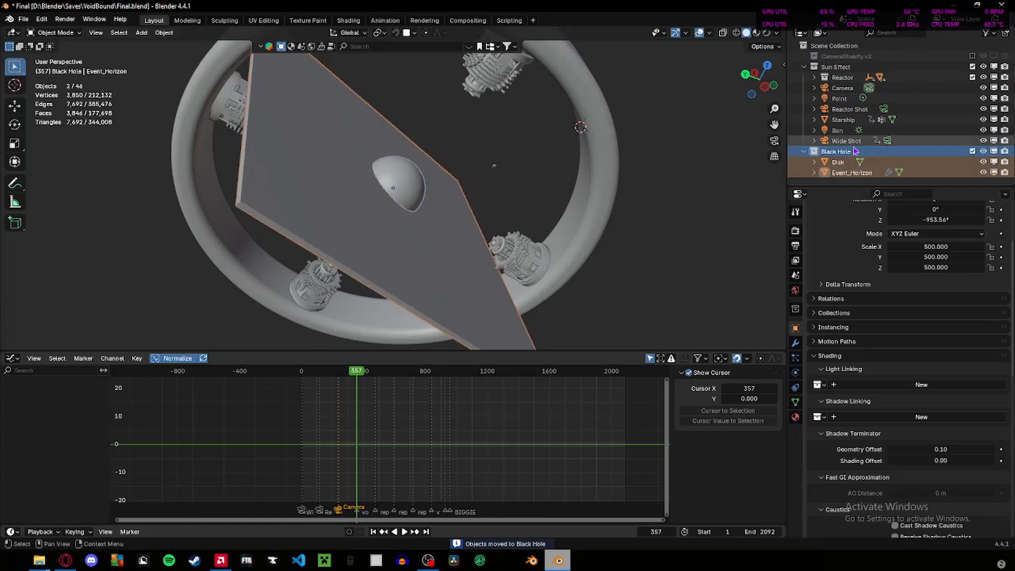
key(m)
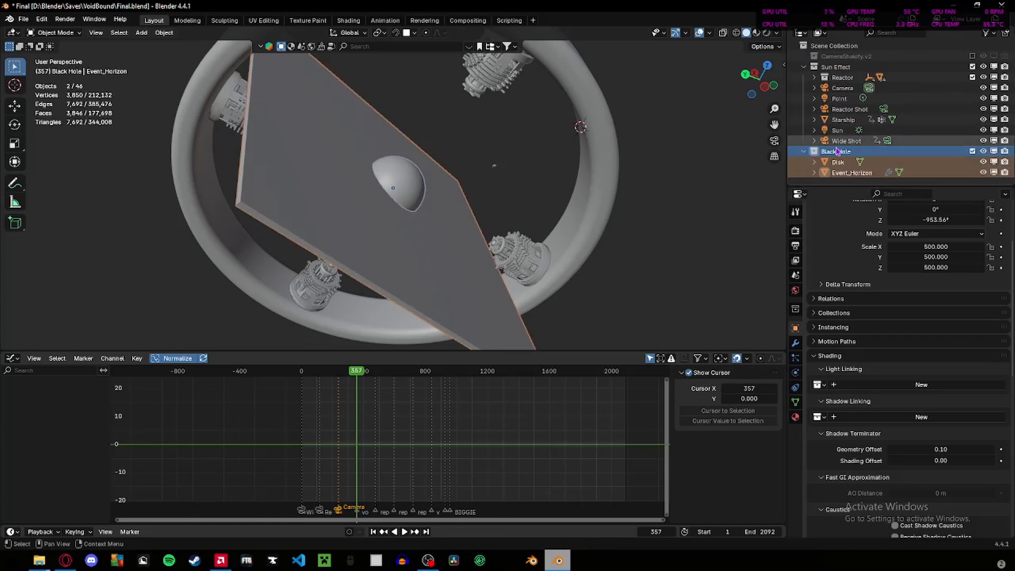
click(835, 153)
drag(835, 153, 839, 68)
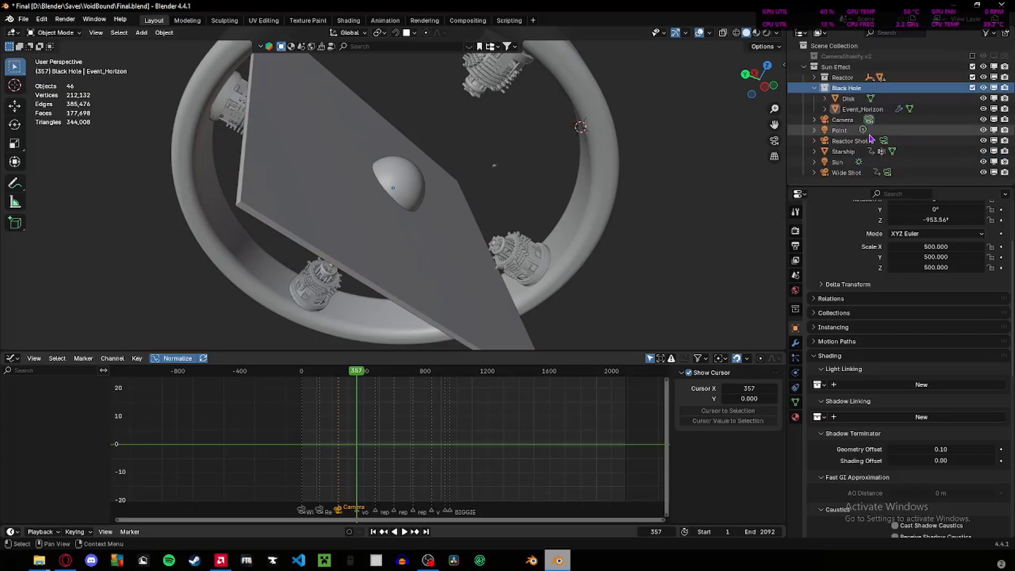
click(815, 88)
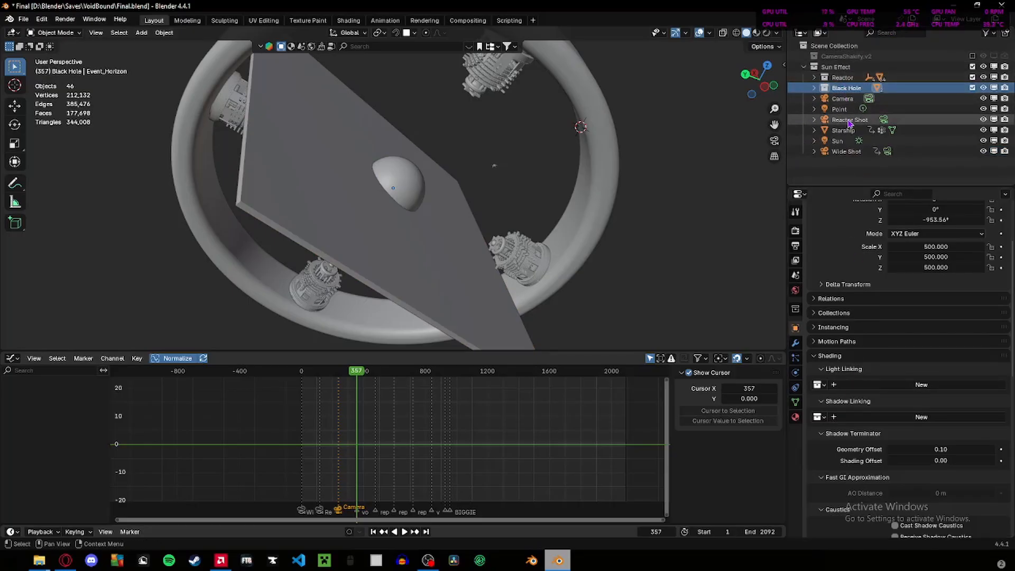
- Browse the Point light's light linking collections, then clear the selection
click(840, 109)
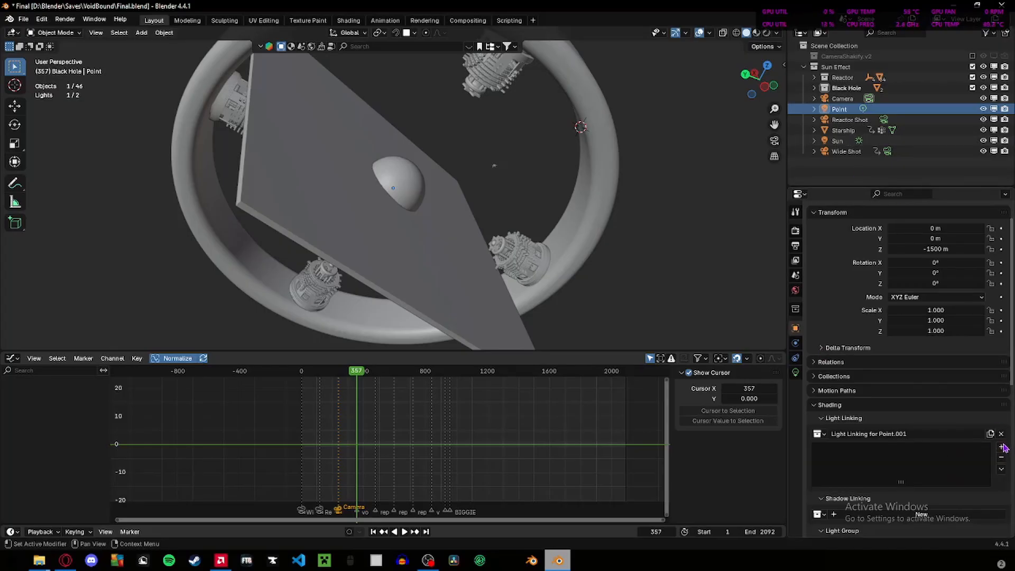
click(822, 434)
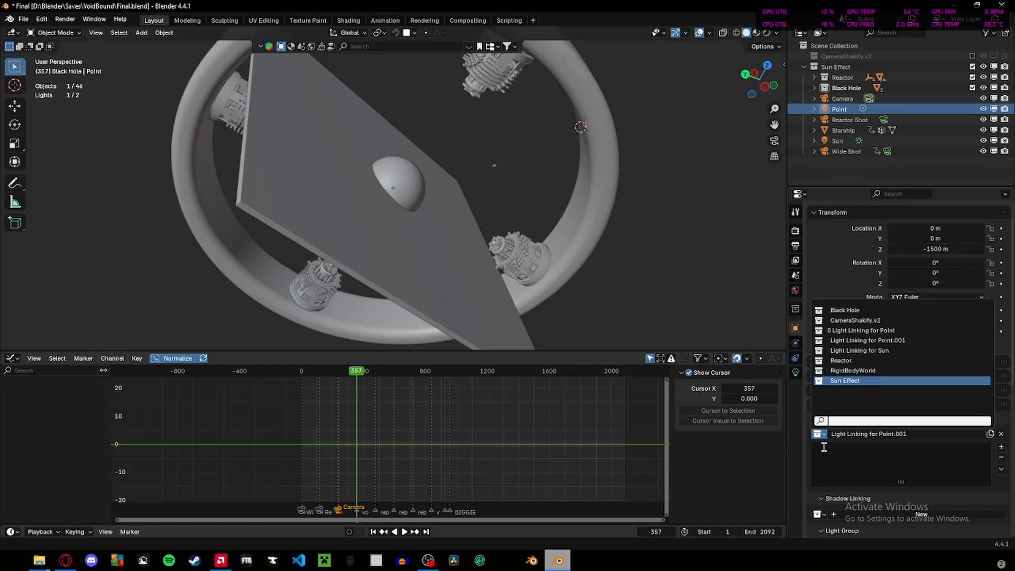
click(850, 167)
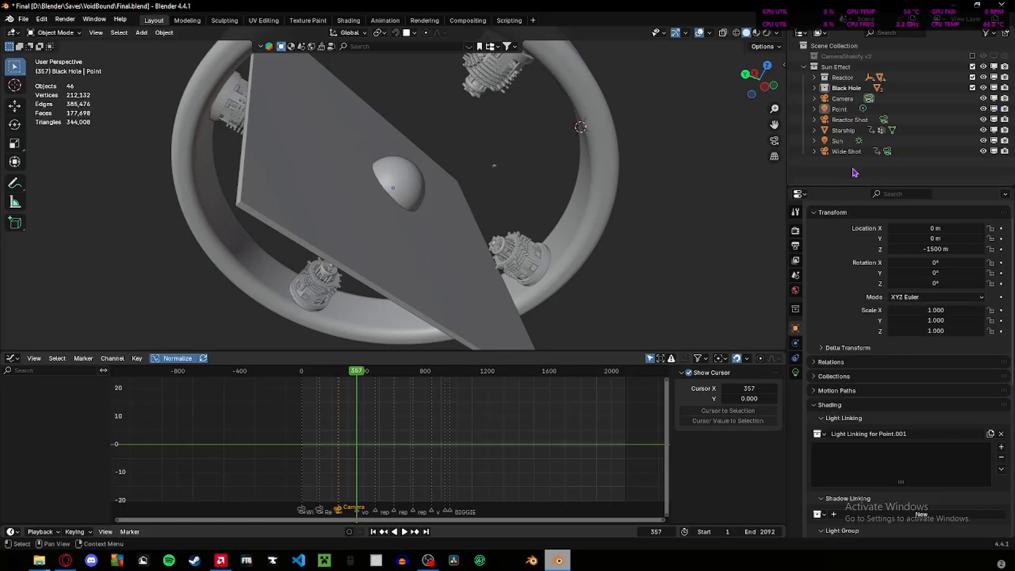
- Add a new top-level collection and name it 'Point Effect'
key(m)
click(1005, 33)
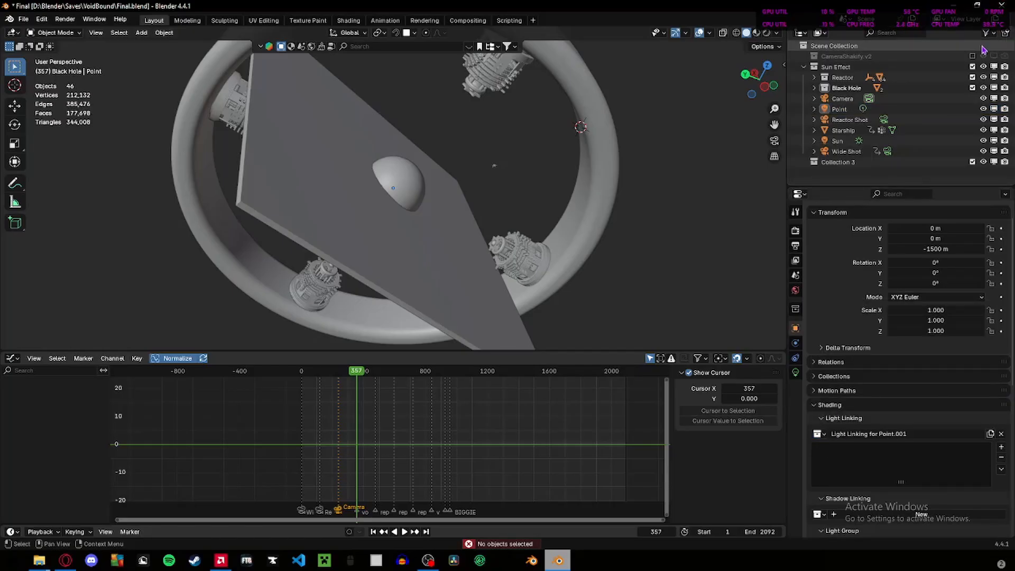
double_click(831, 161)
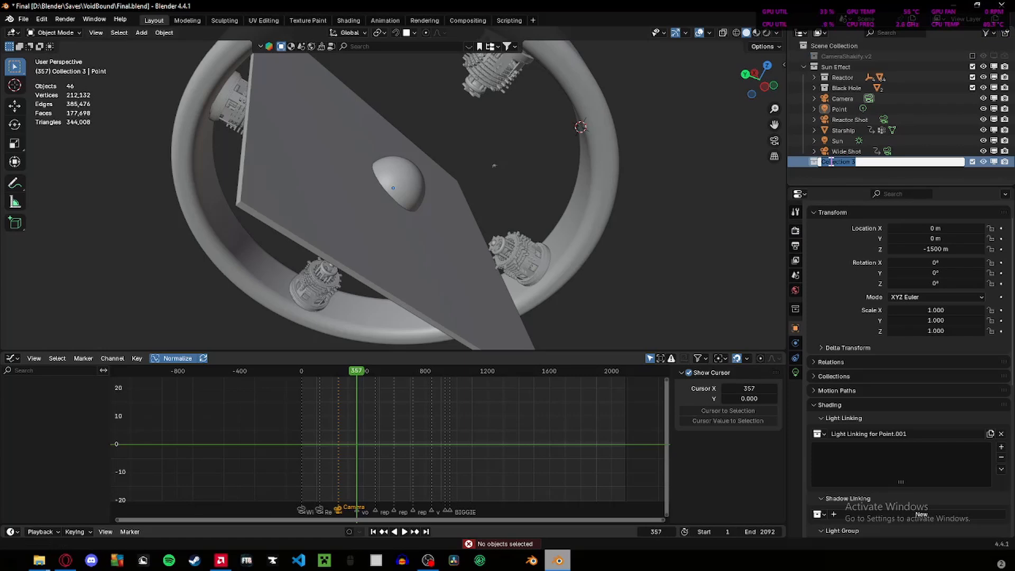
text(Point Effect)
key(Return)
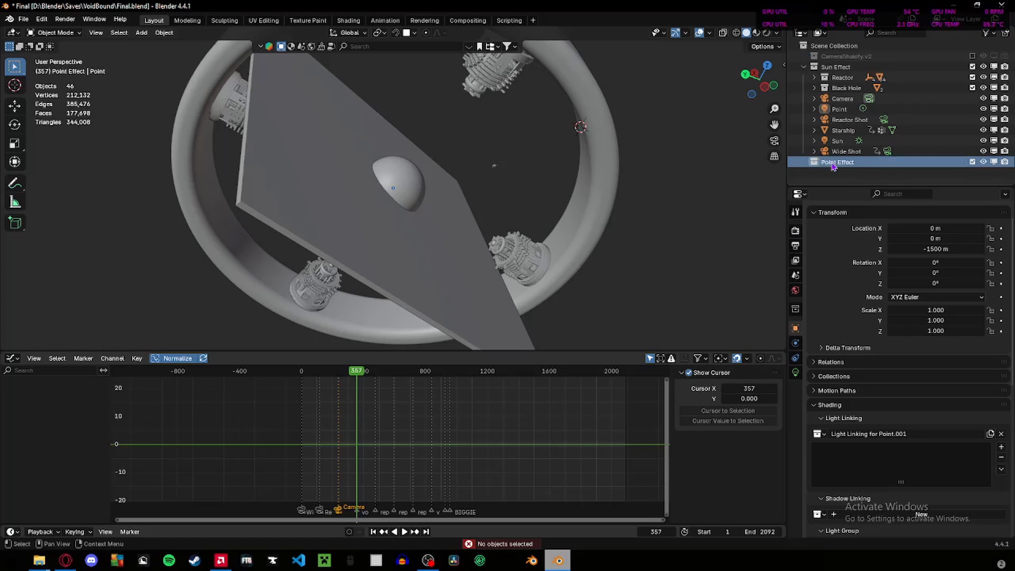
- Move the Camera, Reactor Shot and Wide Shot cameras into a new 'Env' collection
click(840, 109)
click(845, 100)
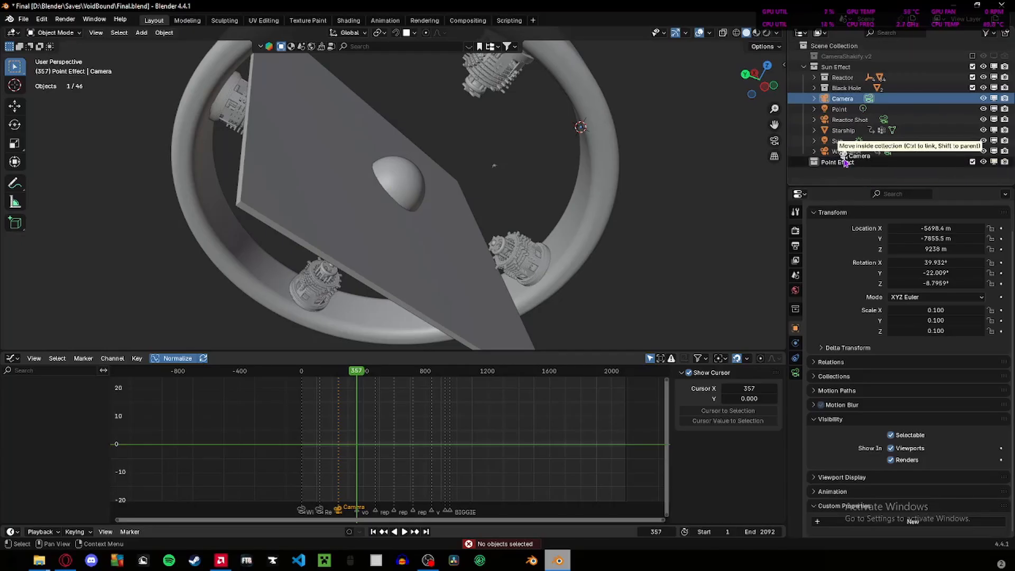
ctrl+click(850, 120)
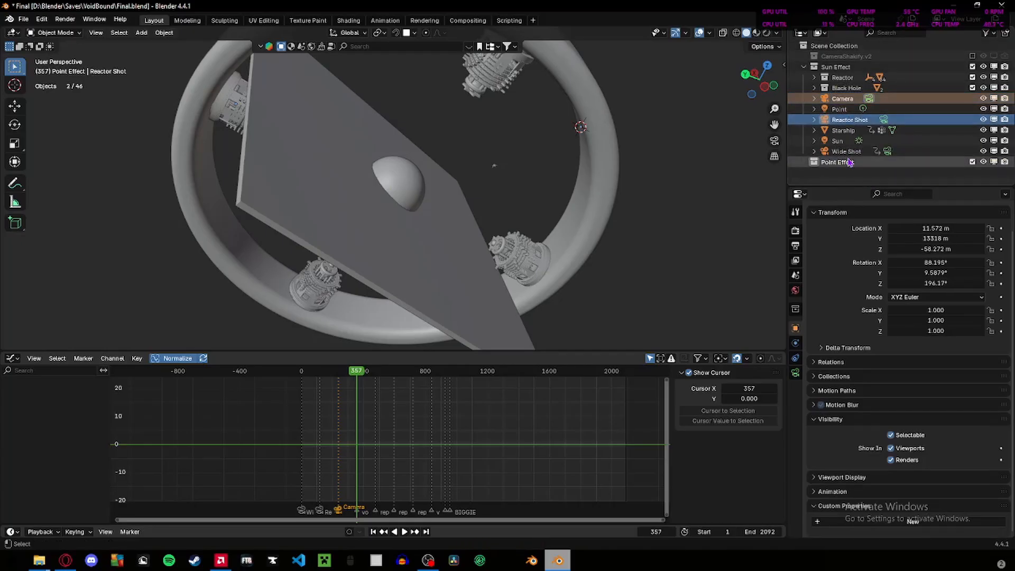
ctrl+click(846, 152)
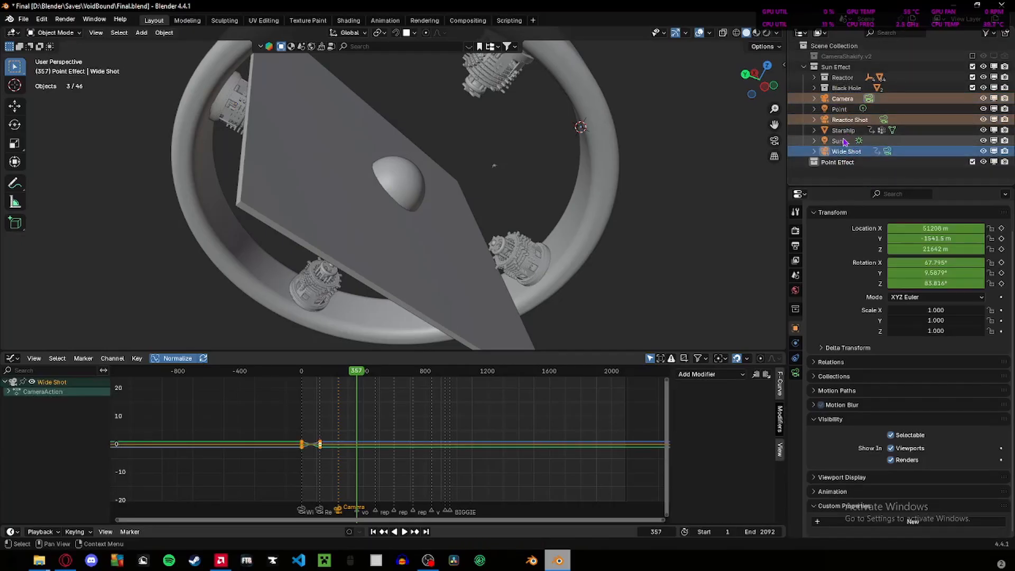
key(m)
click(812, 145)
text(Env)
key(Return)
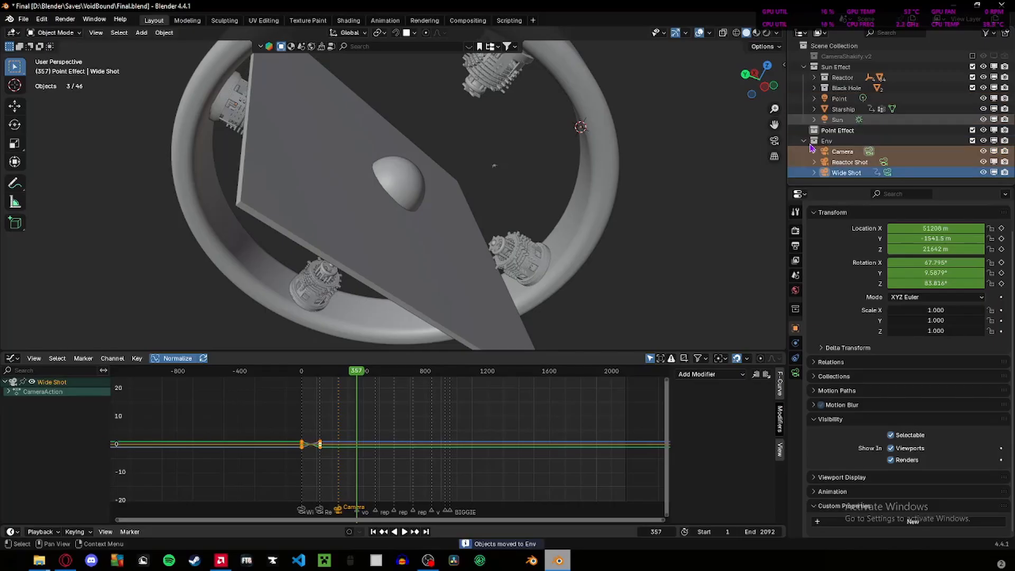
- Move the Sun and Point lights into the Env collection
click(842, 119)
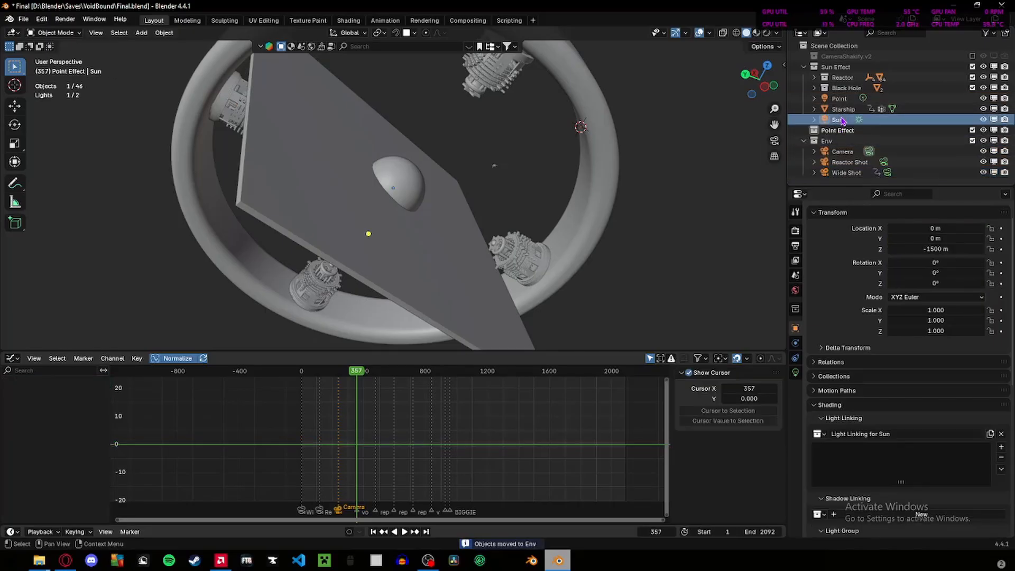
ctrl+click(841, 98)
key(m)
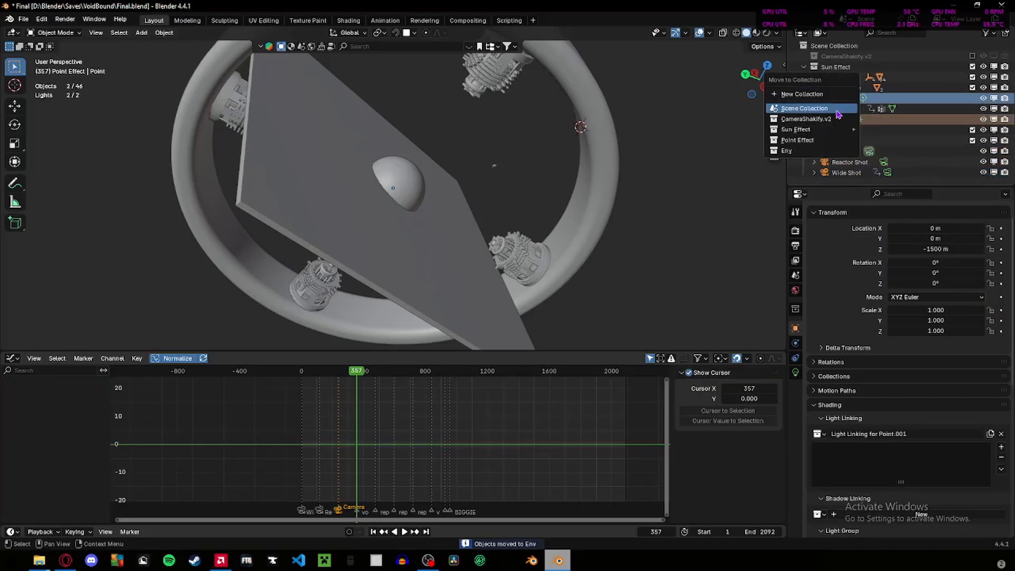
click(835, 151)
- Put Starship in Point Effect and keep Reactor inside Sun Effect
click(839, 89)
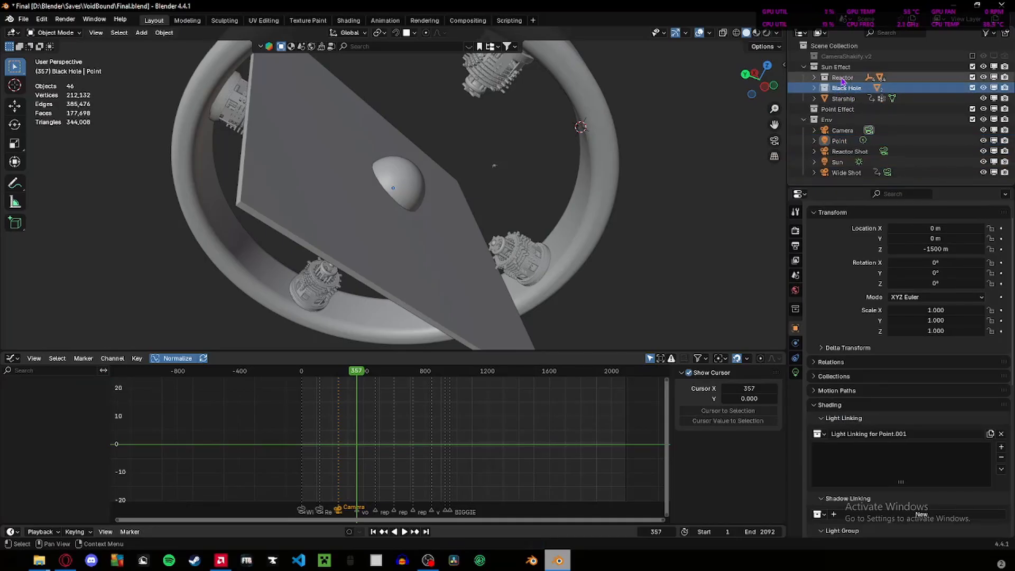
drag(841, 79, 842, 113)
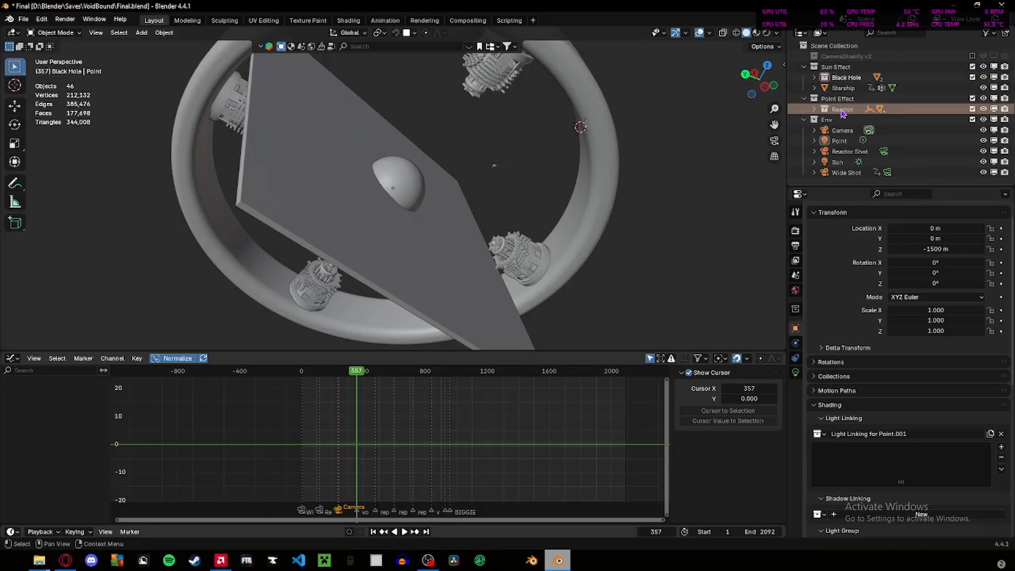
click(843, 88)
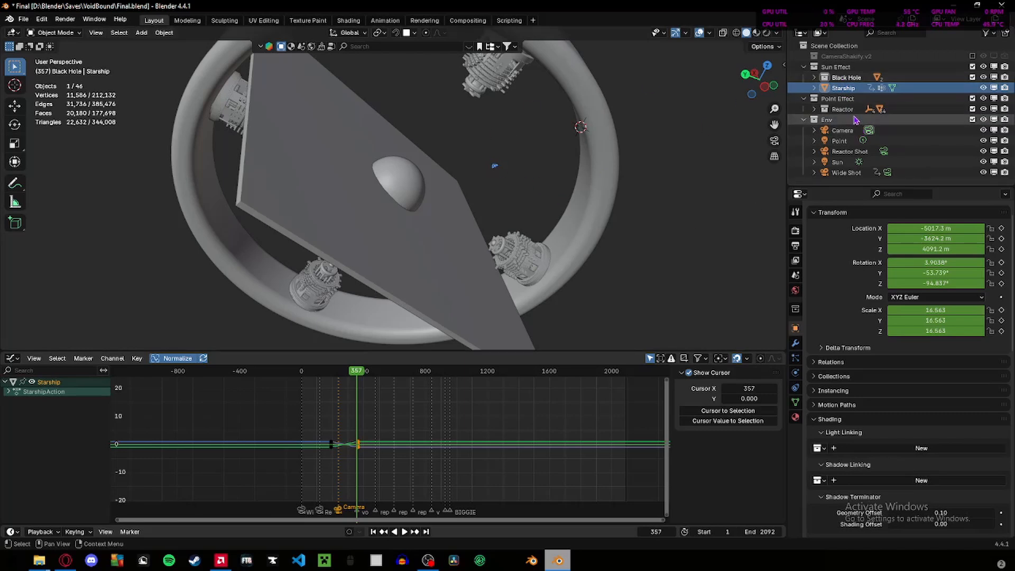
drag(848, 89, 845, 103)
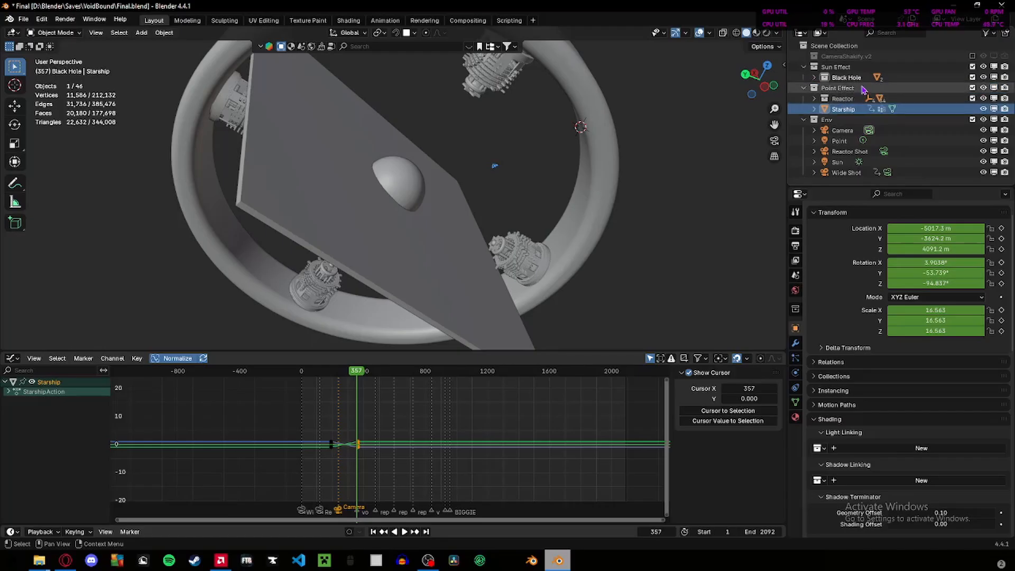
click(856, 80)
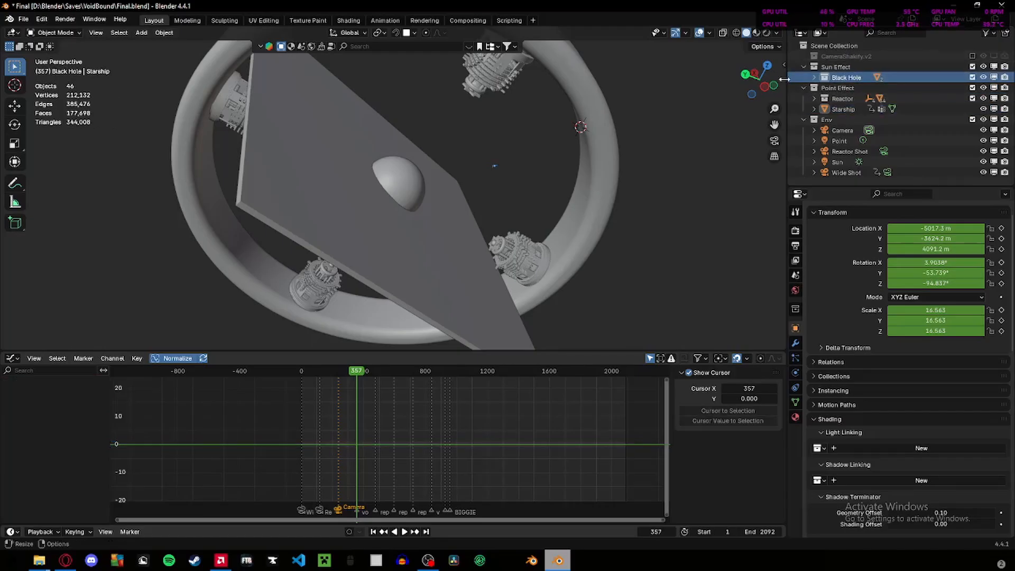
click(849, 101)
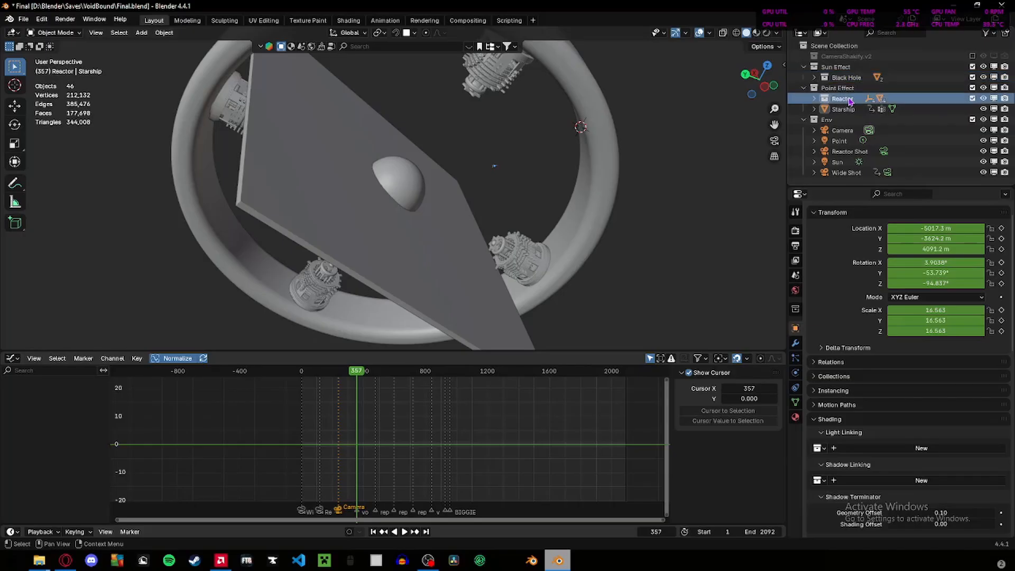
drag(846, 101, 851, 71)
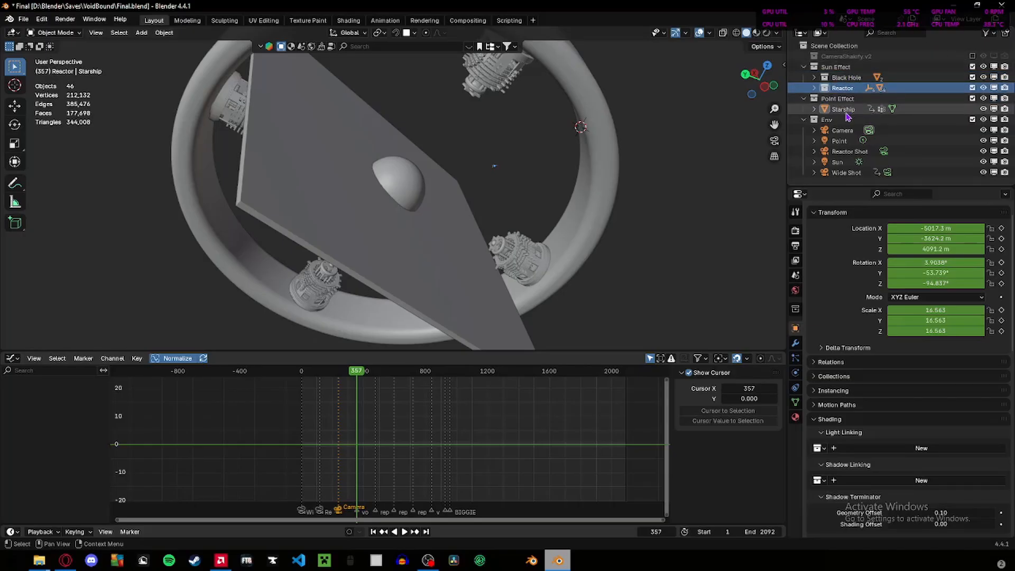
click(841, 141)
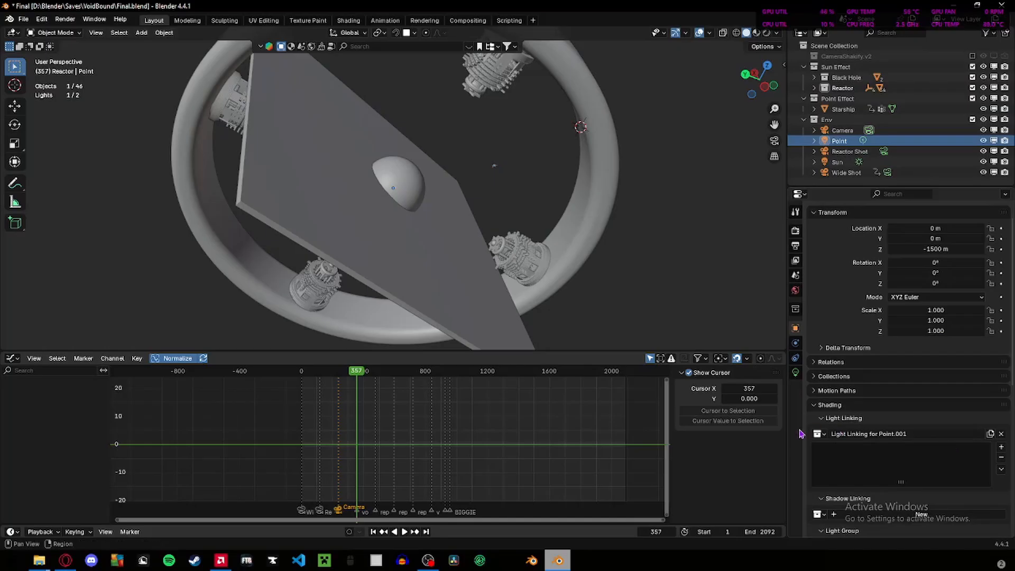
- Light-link the Point light to Point Effect and the Sun light to Sun Effect
click(818, 434)
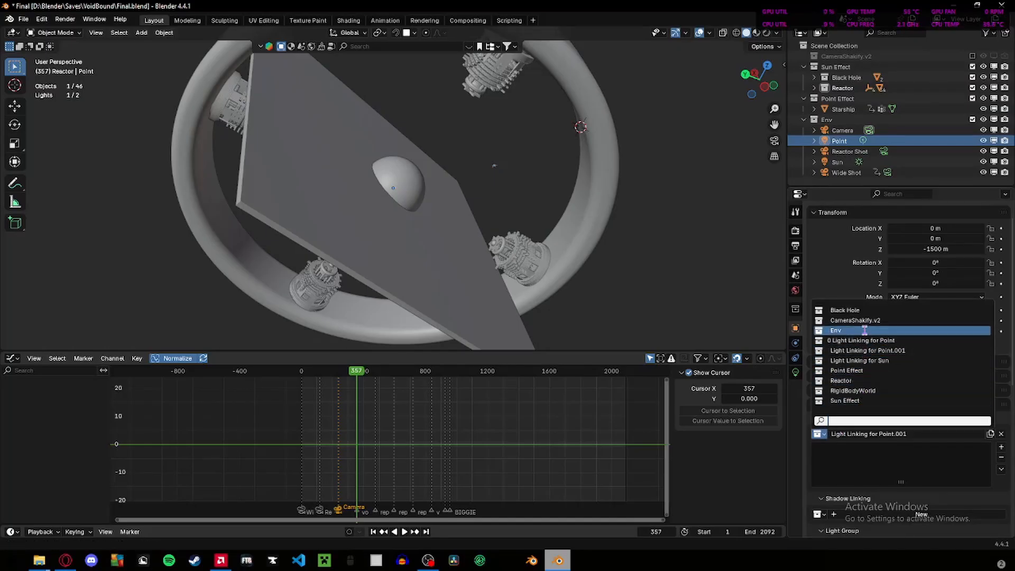
click(863, 370)
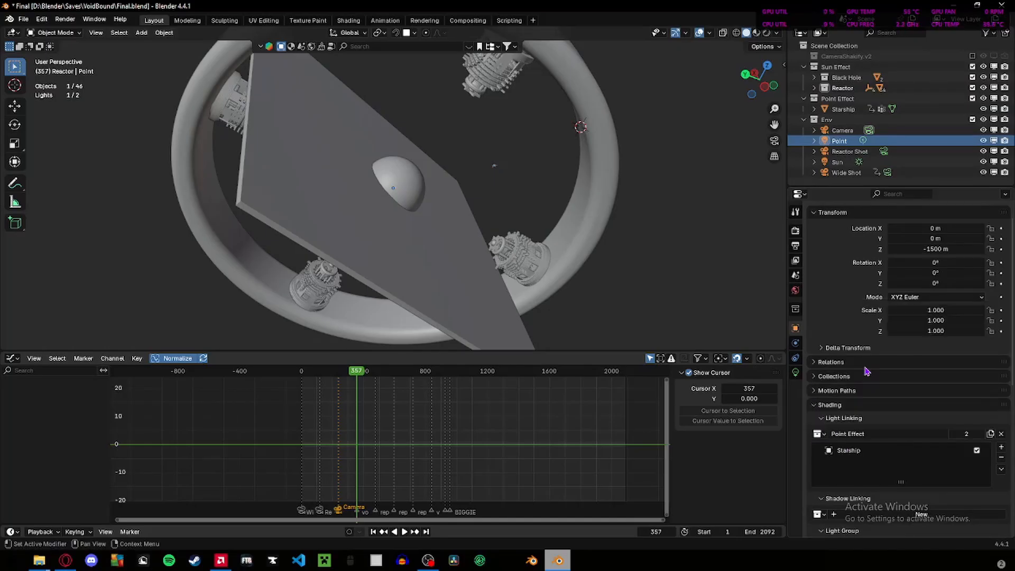
click(838, 162)
click(818, 435)
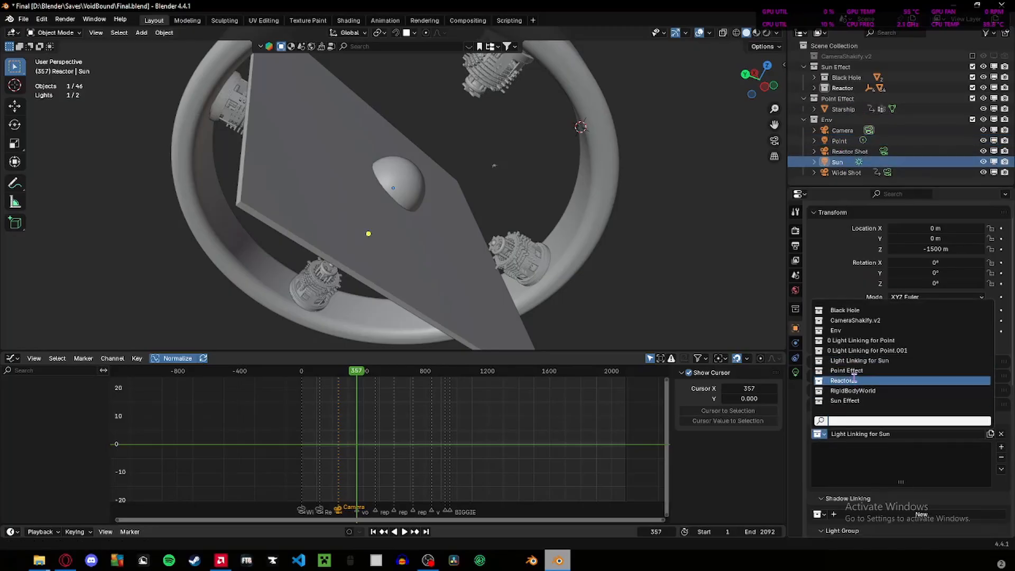
click(877, 402)
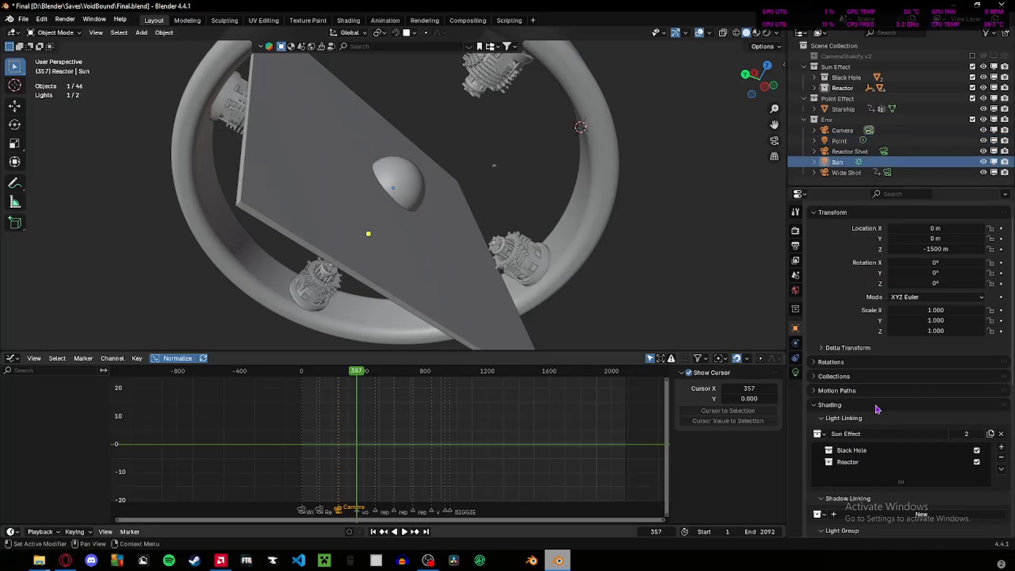
- Switch the viewport to Rendered shading to preview the black hole
click(767, 33)
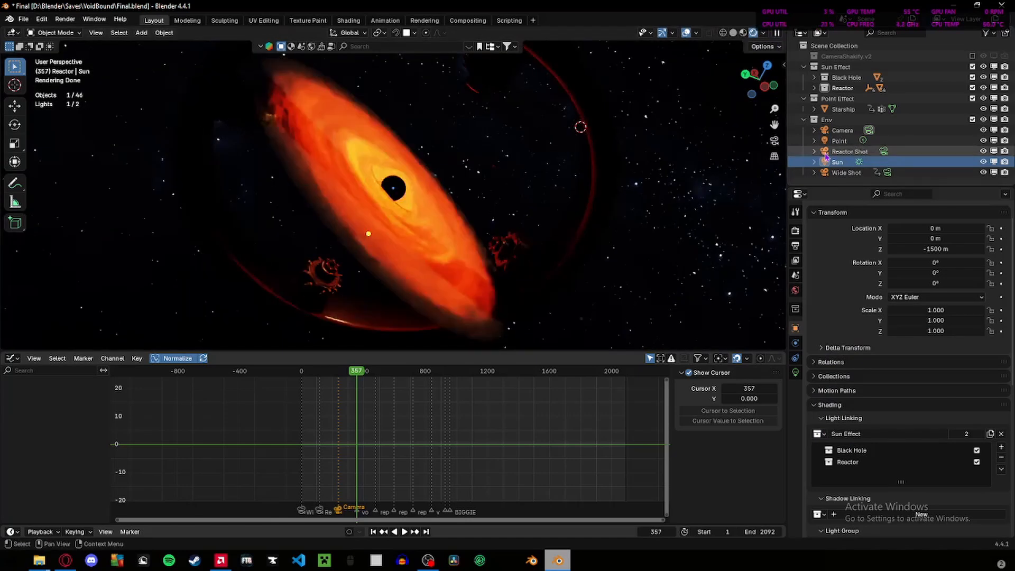
click(838, 90)
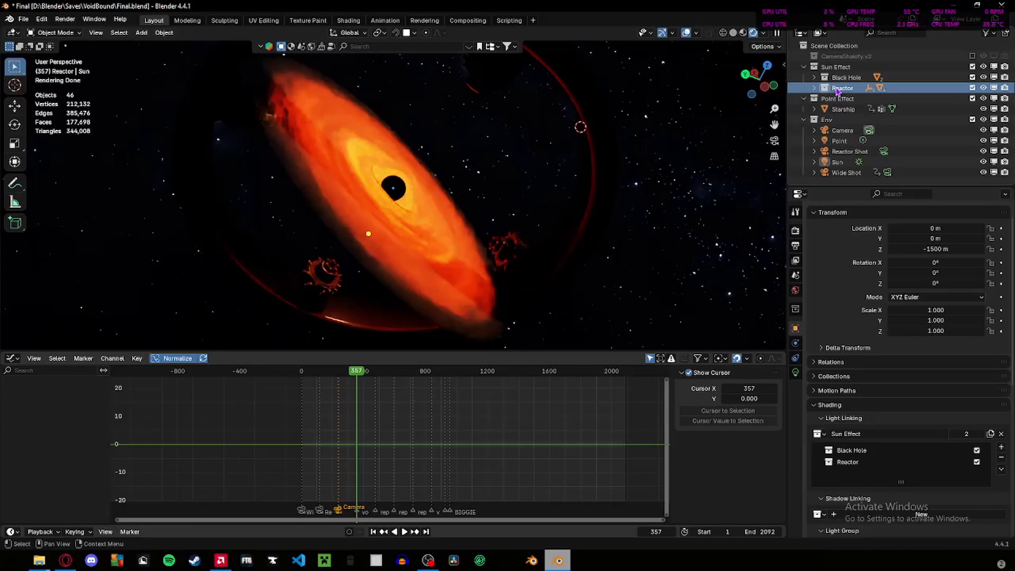
click(1005, 34)
key(ctrl+z)
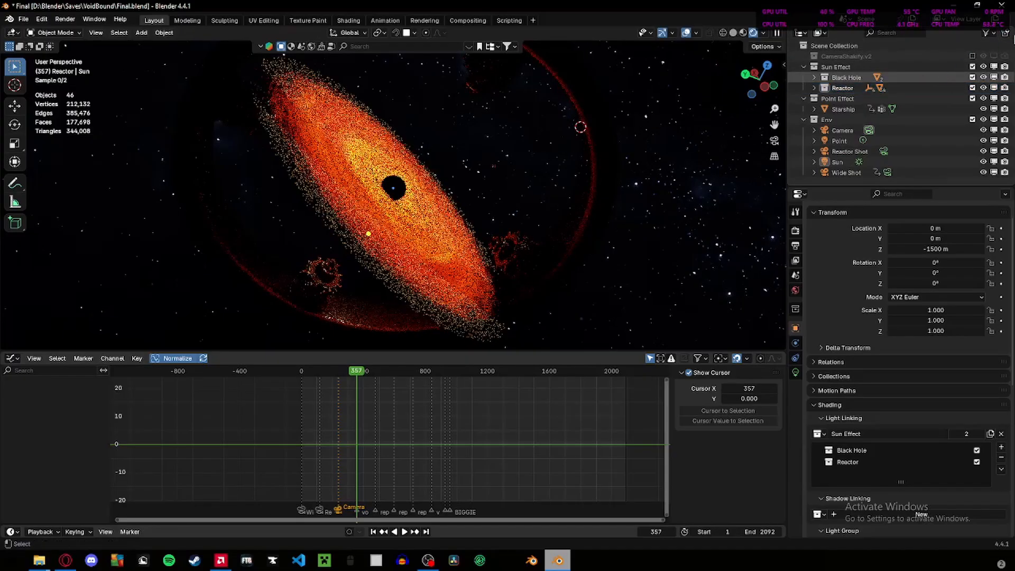
click(905, 47)
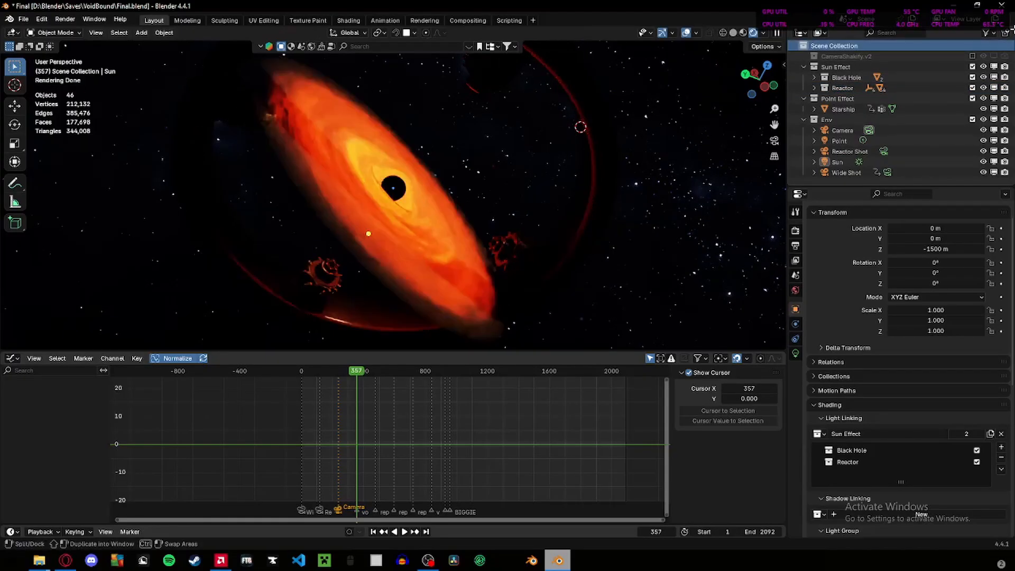
- Create a new collection named Both Effect and move Reactor into it
click(1006, 32)
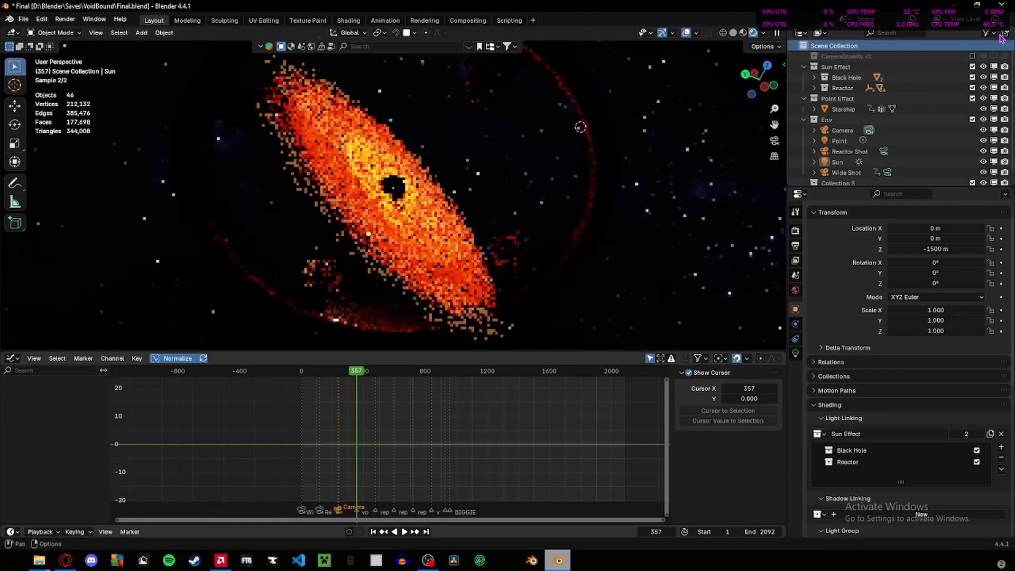
scroll(842, 173, down, 1)
double_click(843, 173)
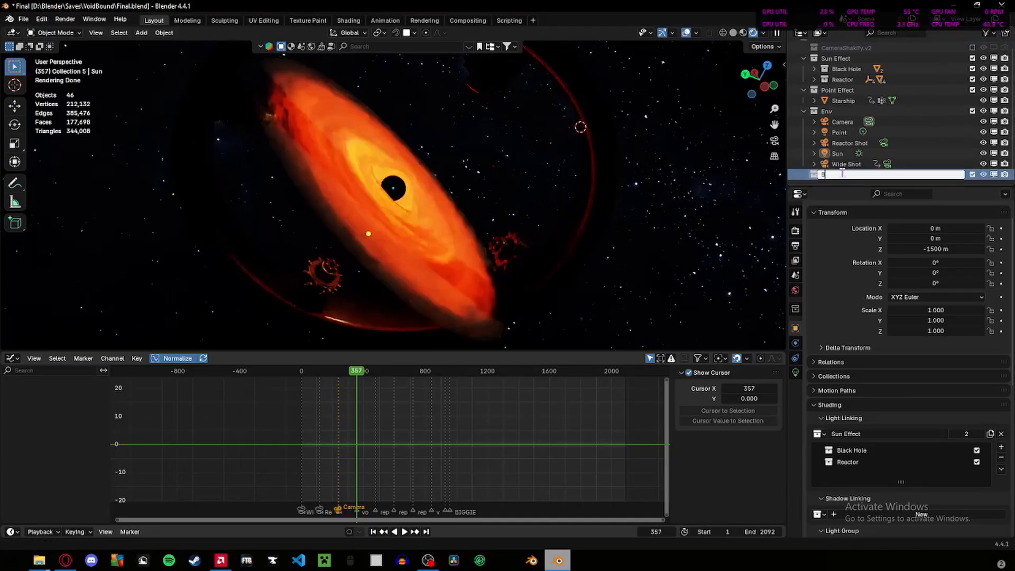
key(Return)
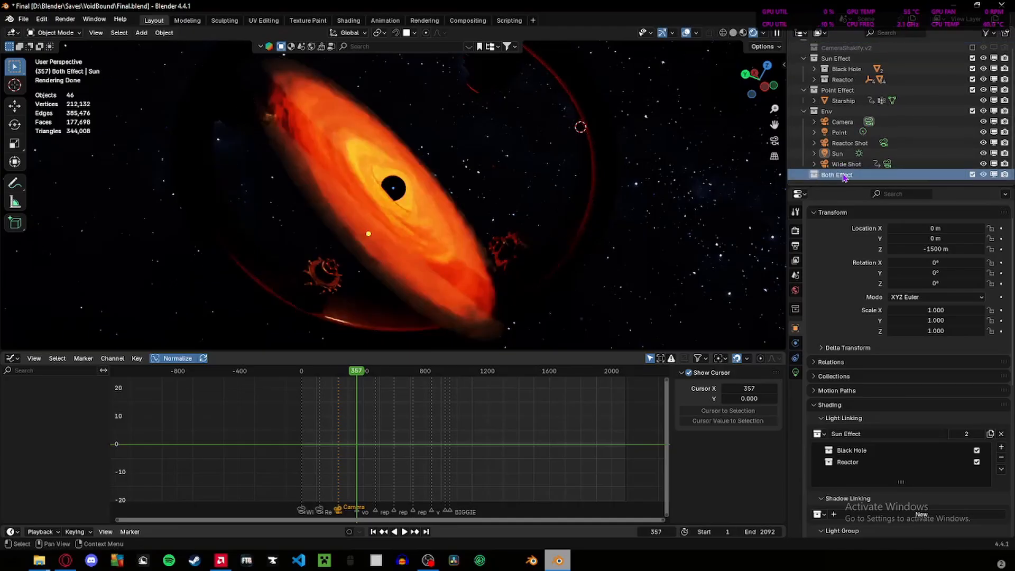
click(843, 79)
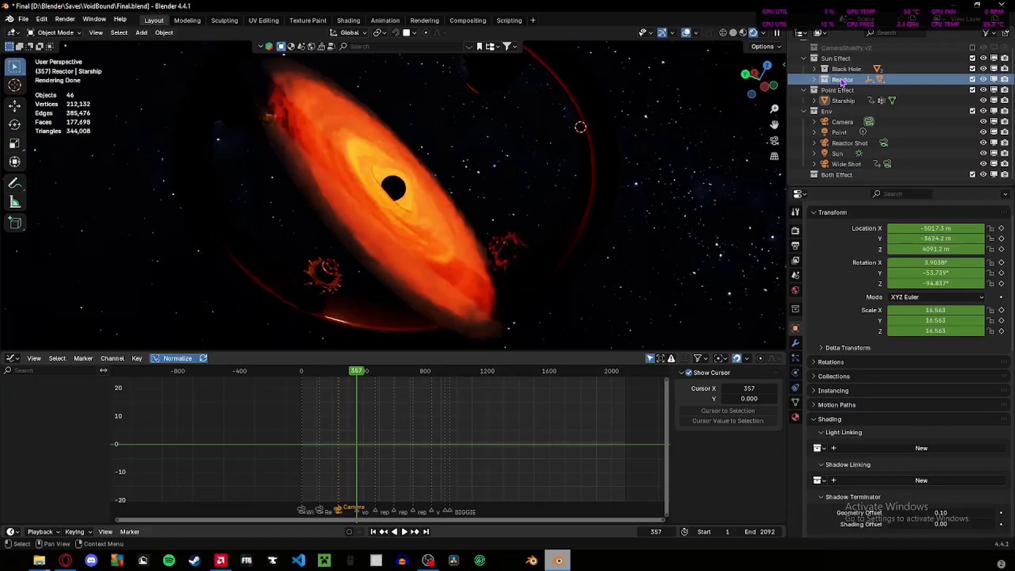
drag(843, 79, 838, 175)
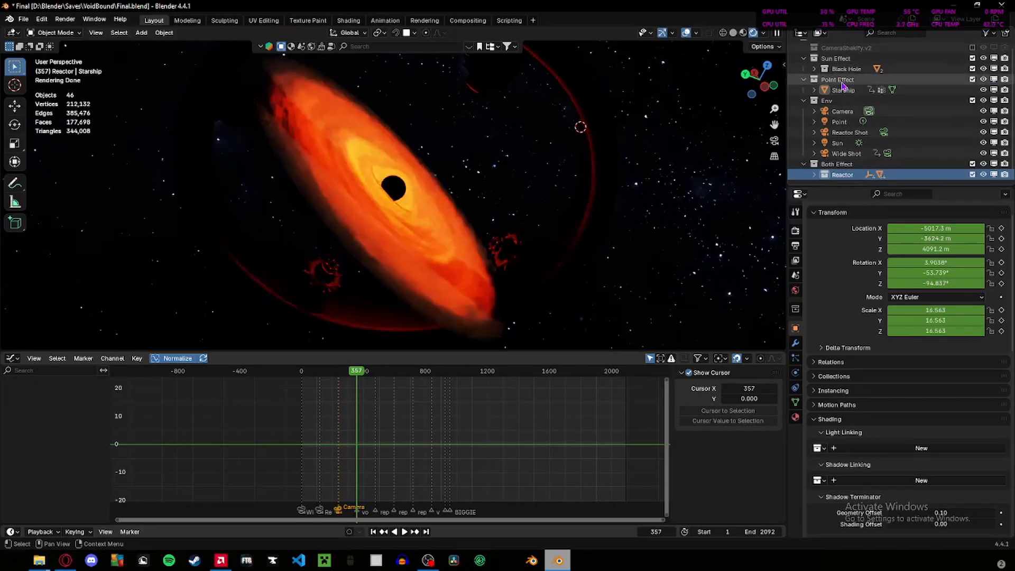
- Link the Point light to Both Effect, then give it a fresh empty linking collection
click(839, 121)
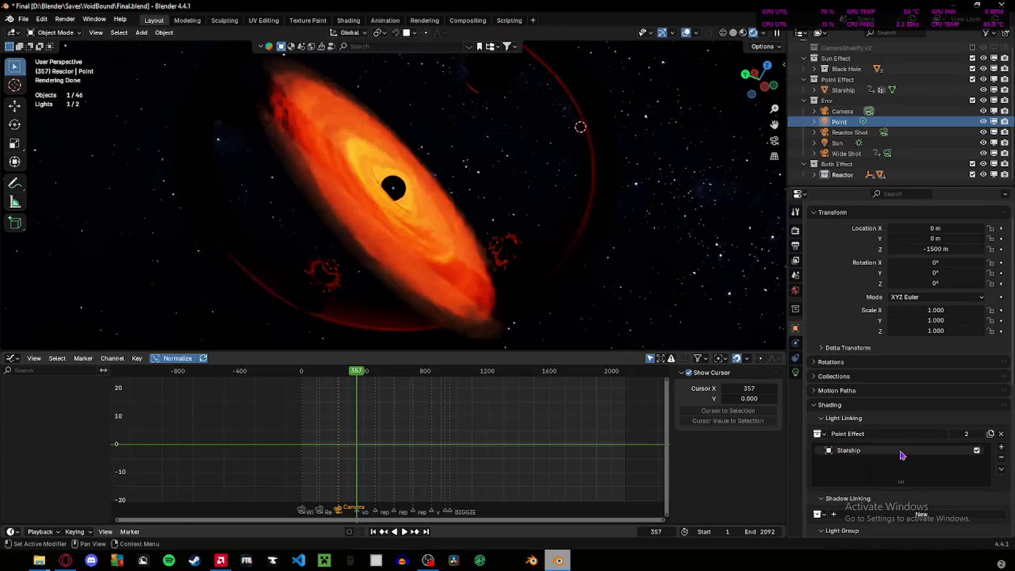
click(817, 434)
key(Escape)
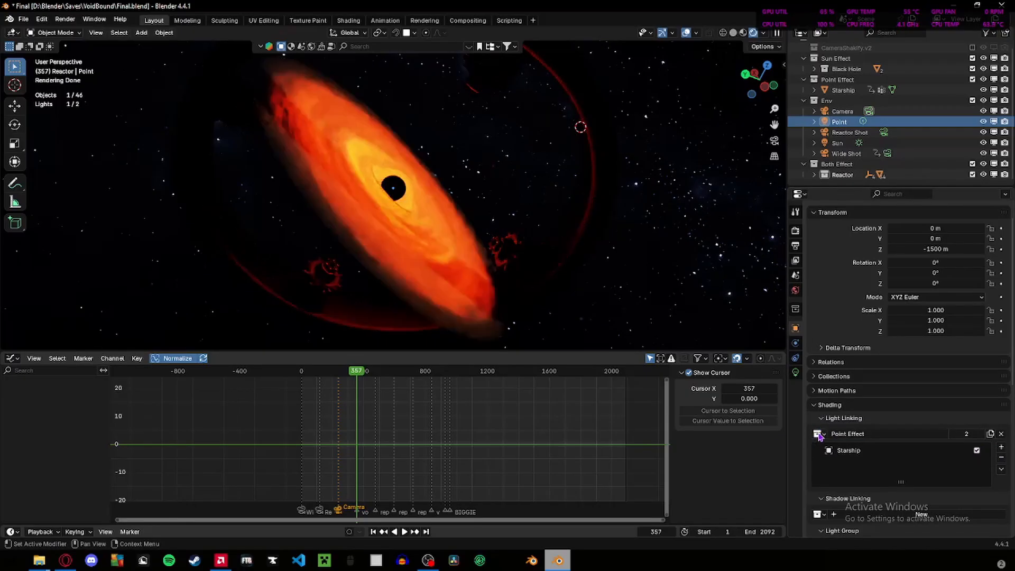
click(817, 434)
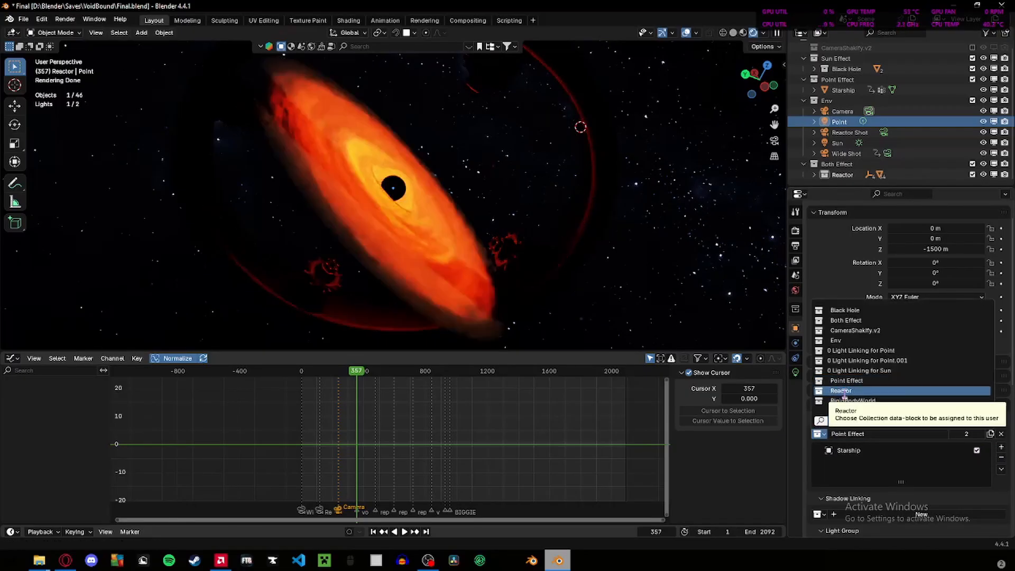
click(848, 319)
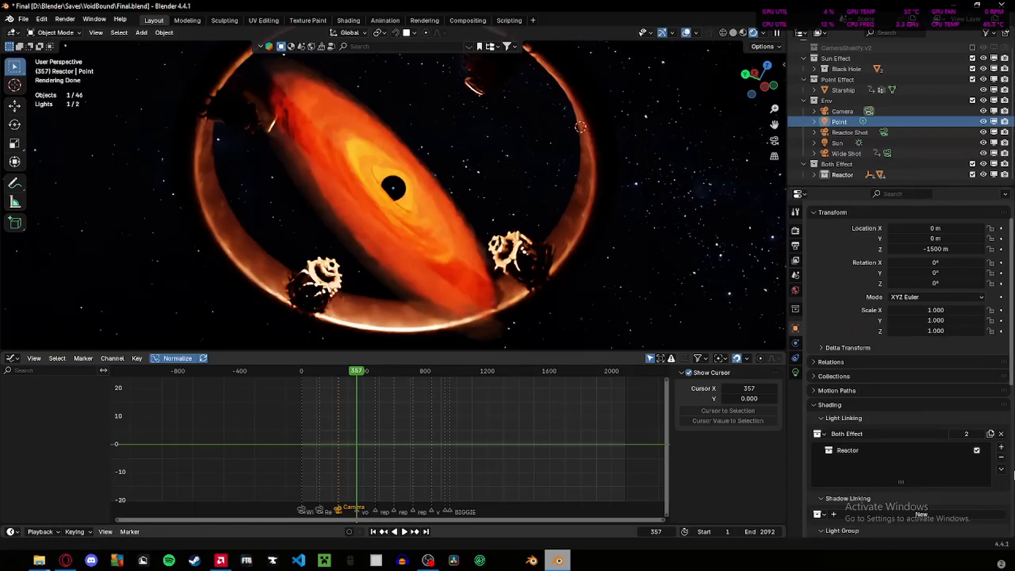
click(990, 433)
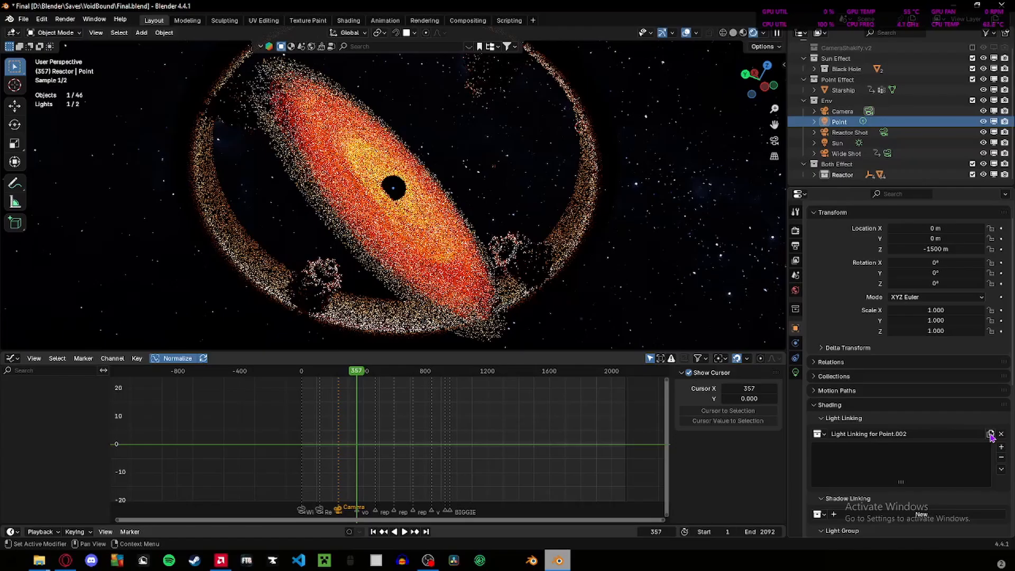
- Undo back to the Both Effect linking, inspect Starship, then select the Both Effect collection
scroll(878, 430, down, 1)
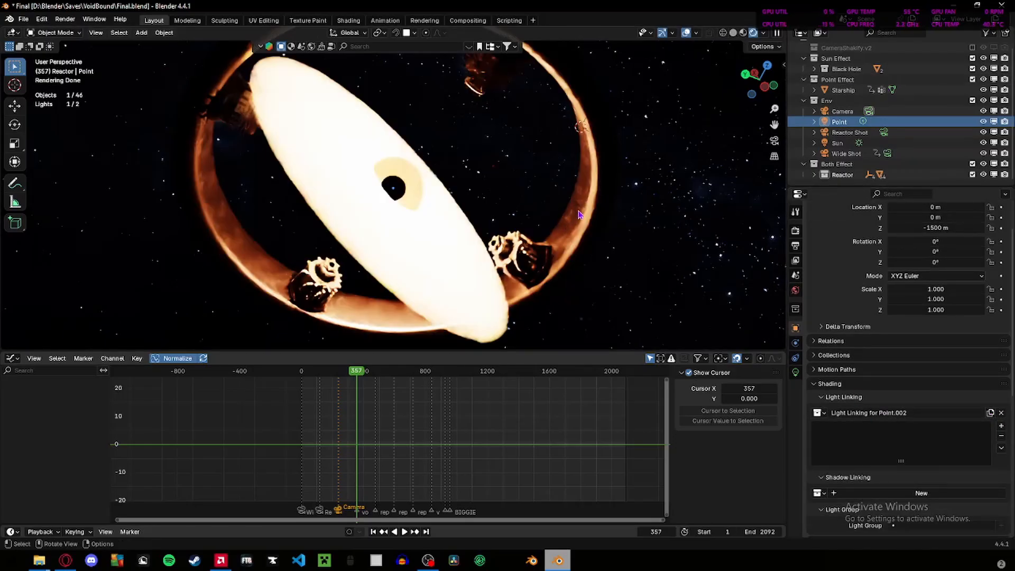
key(ctrl+z)
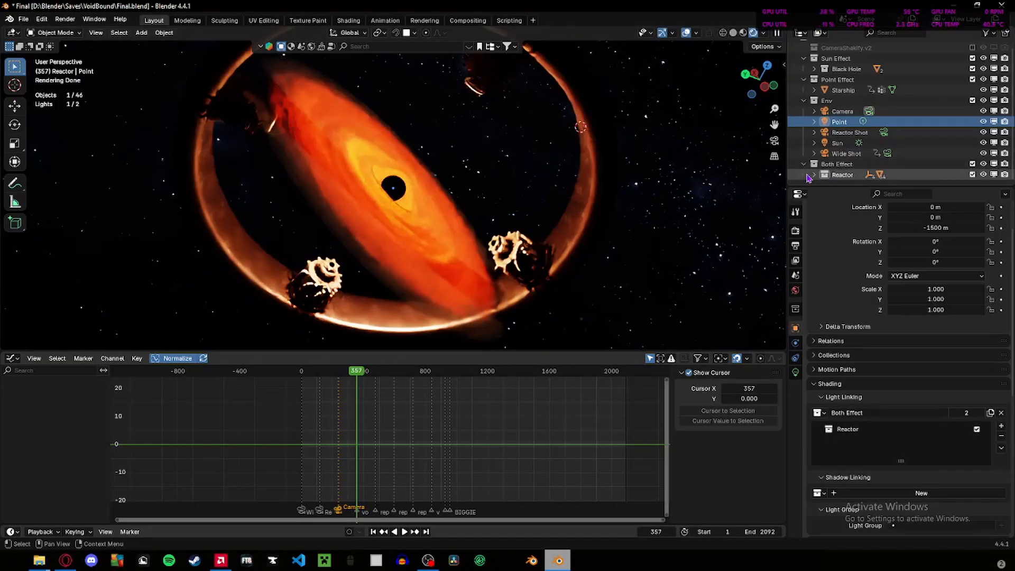
click(843, 90)
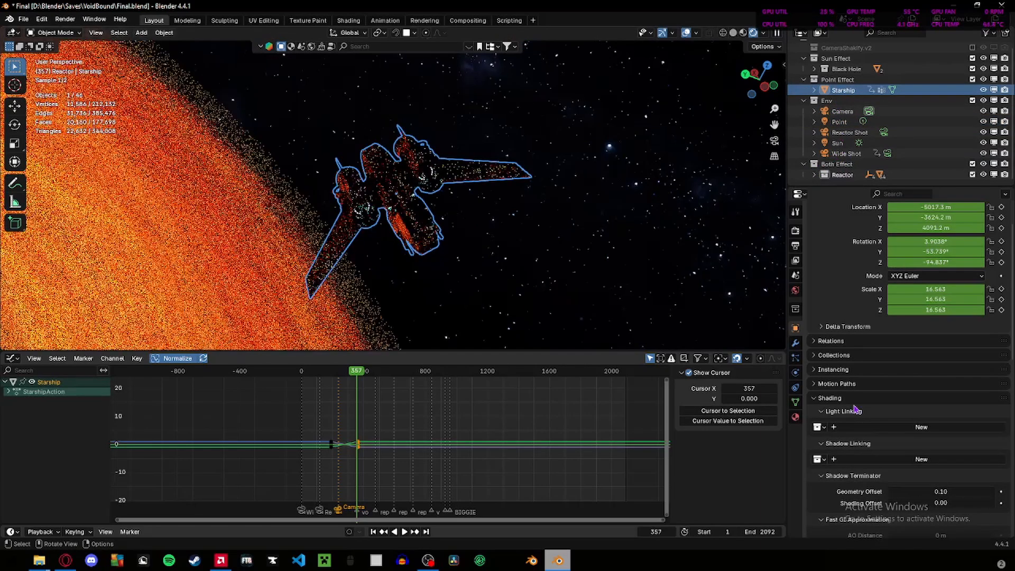
scroll(878, 433, down, 6)
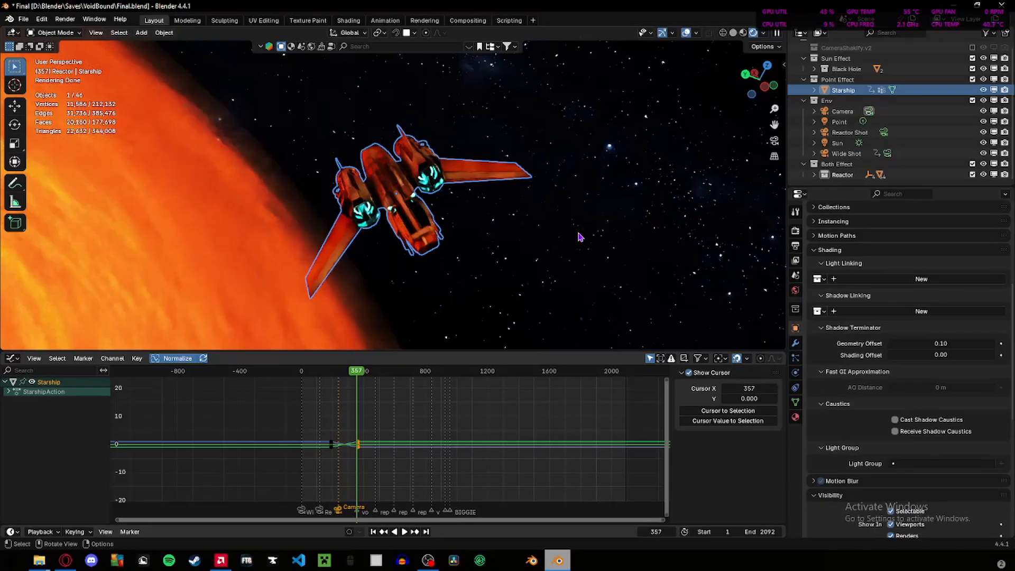
scroll(814, 169, down, 4)
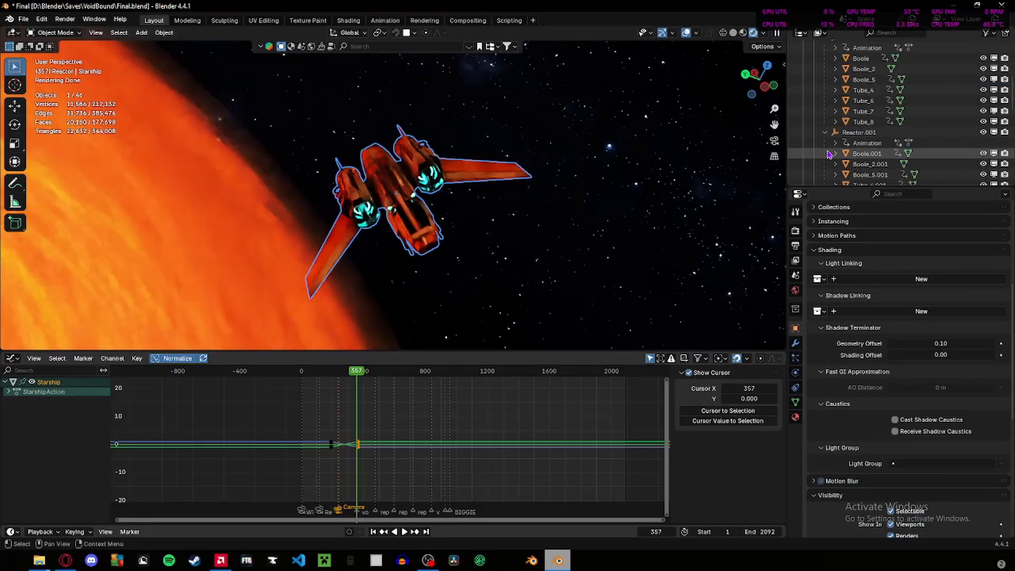
scroll(821, 155, up, 4)
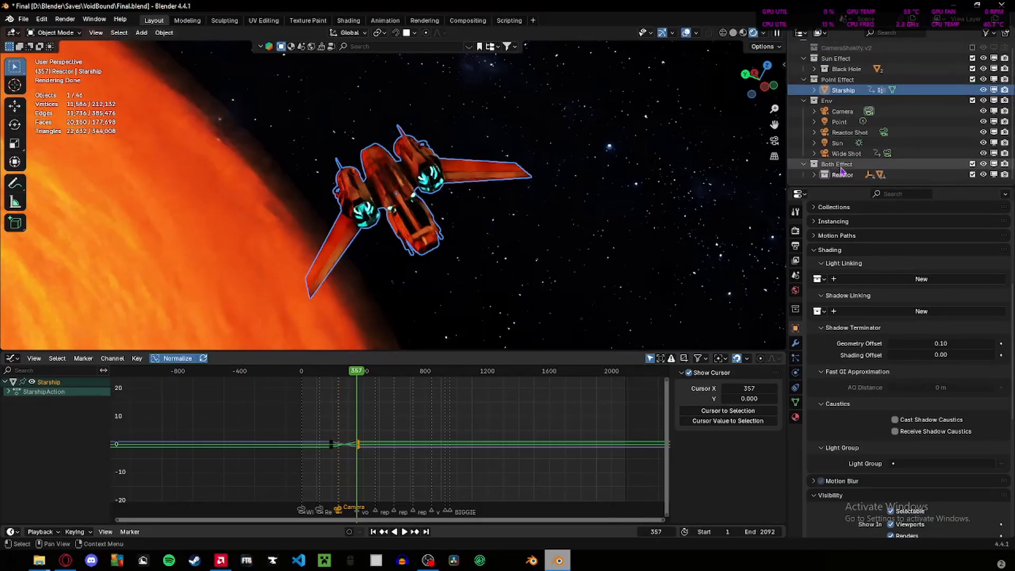
click(838, 161)
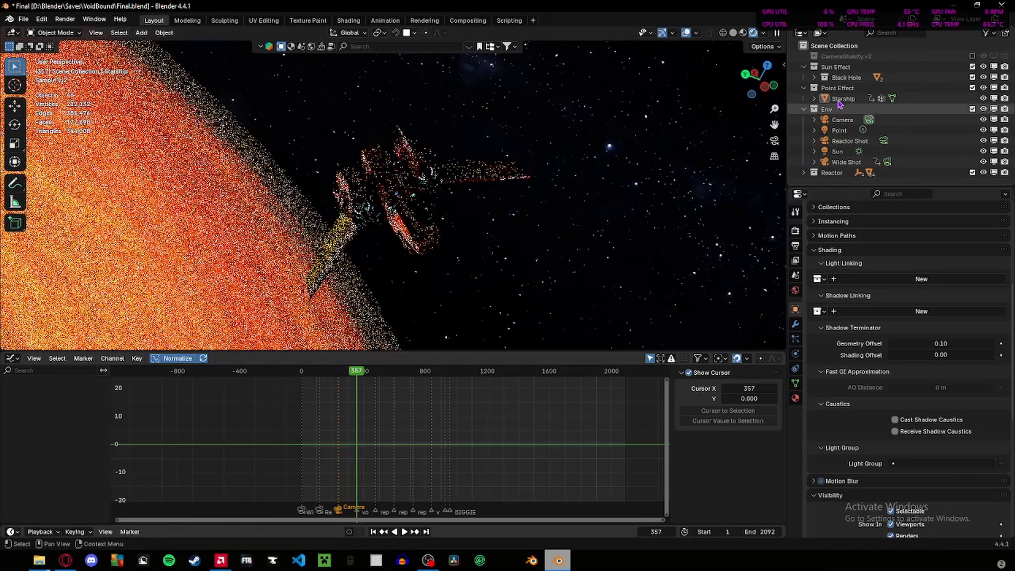
- In Solid shading, delete the Point Effect and Sun Effect collections, keeping their contents
click(733, 32)
click(844, 91)
key(x)
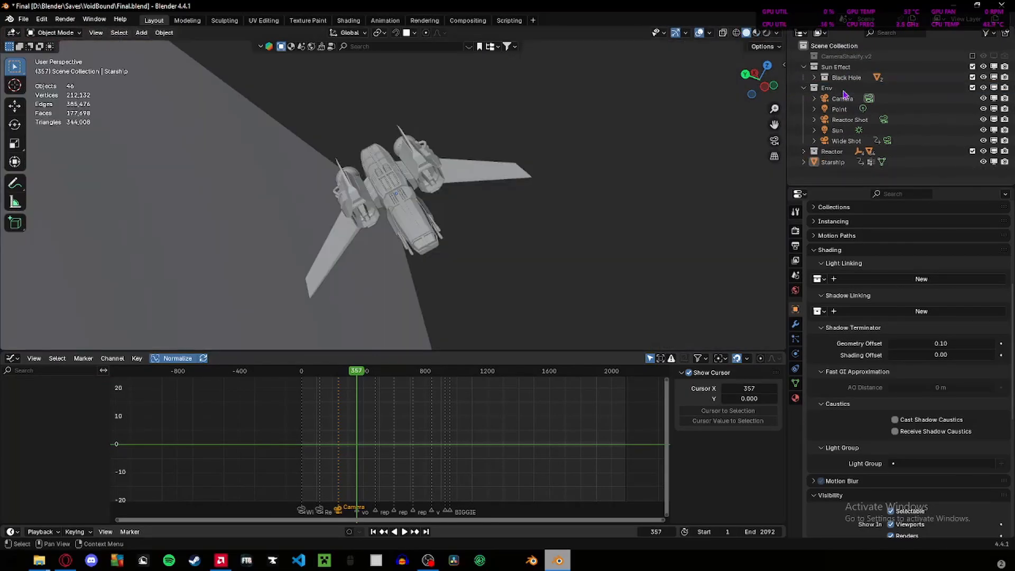
click(838, 69)
key(x)
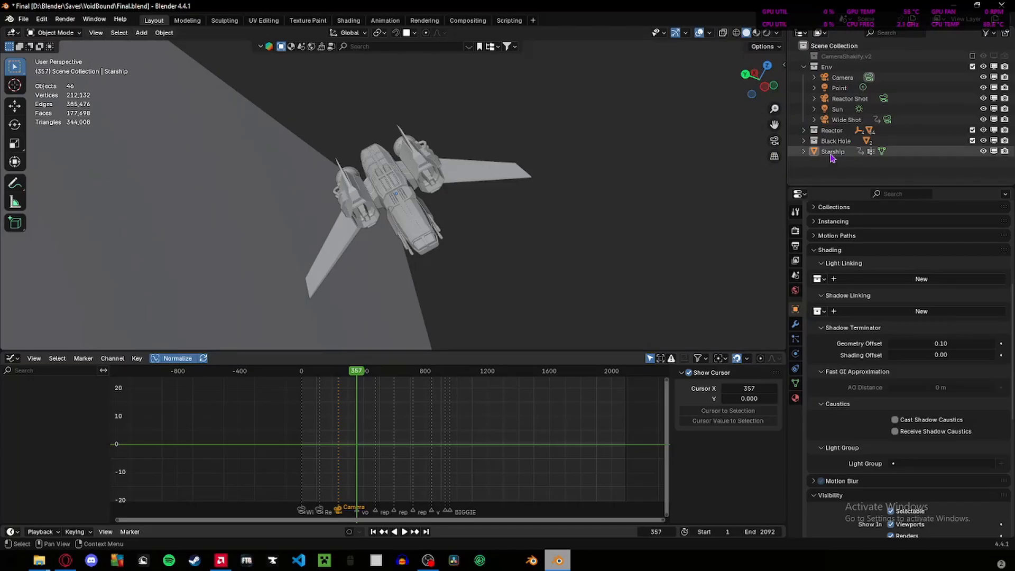
- Select Starship, return the viewport to Rendered shading, and select the Sun light
click(832, 153)
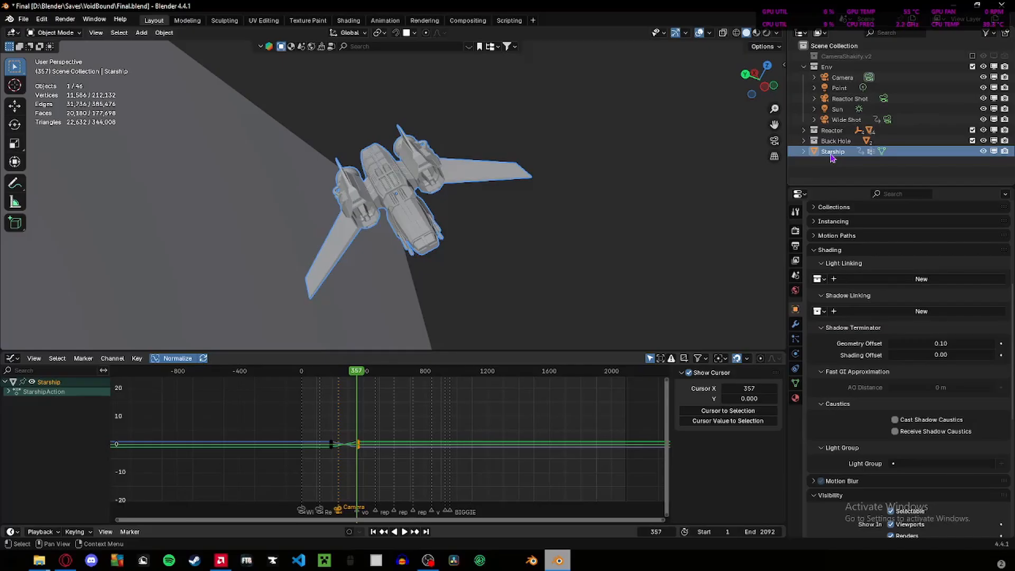
click(766, 33)
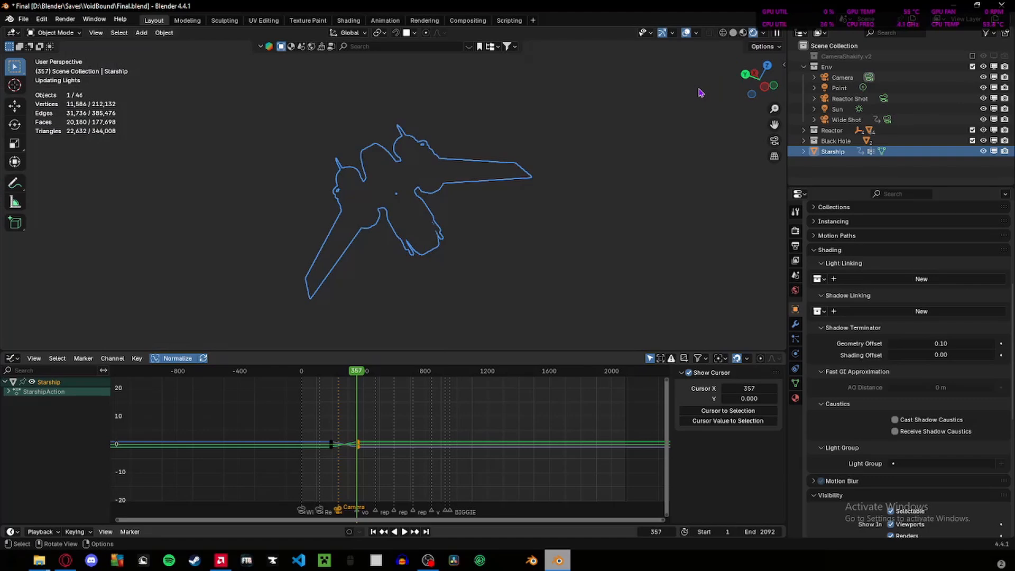
scroll(675, 112, down, 10)
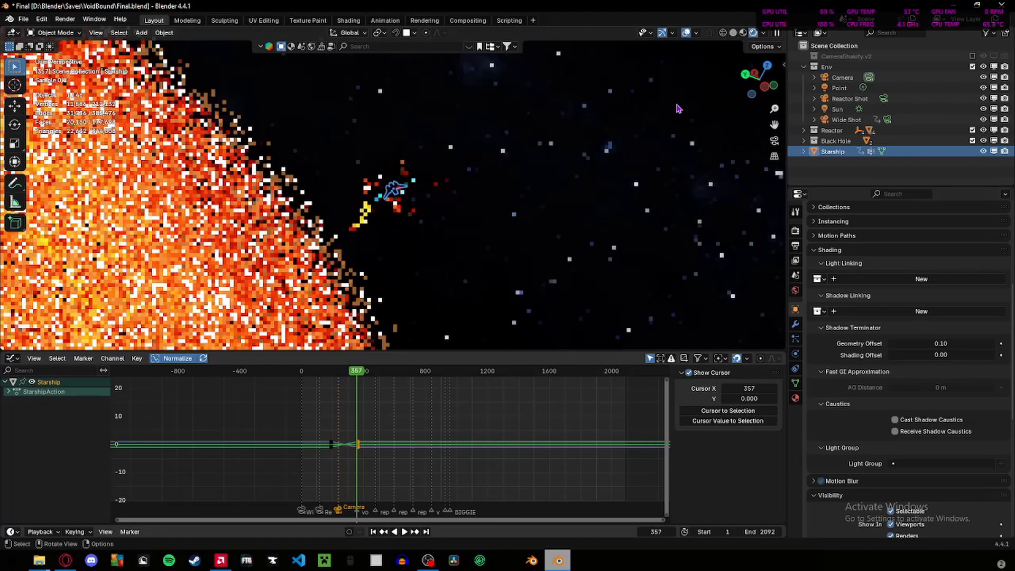
scroll(675, 112, up, 2)
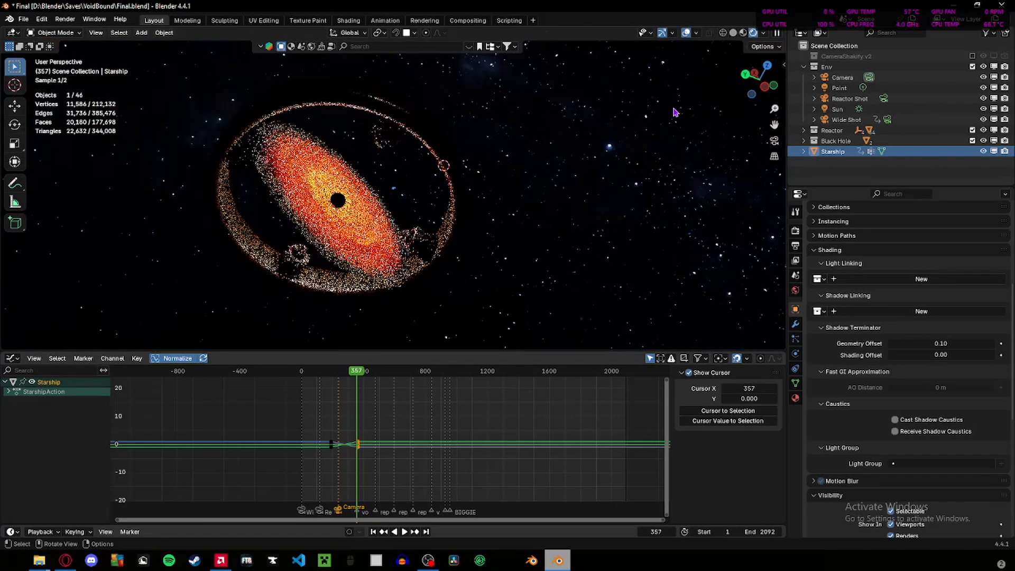
click(840, 109)
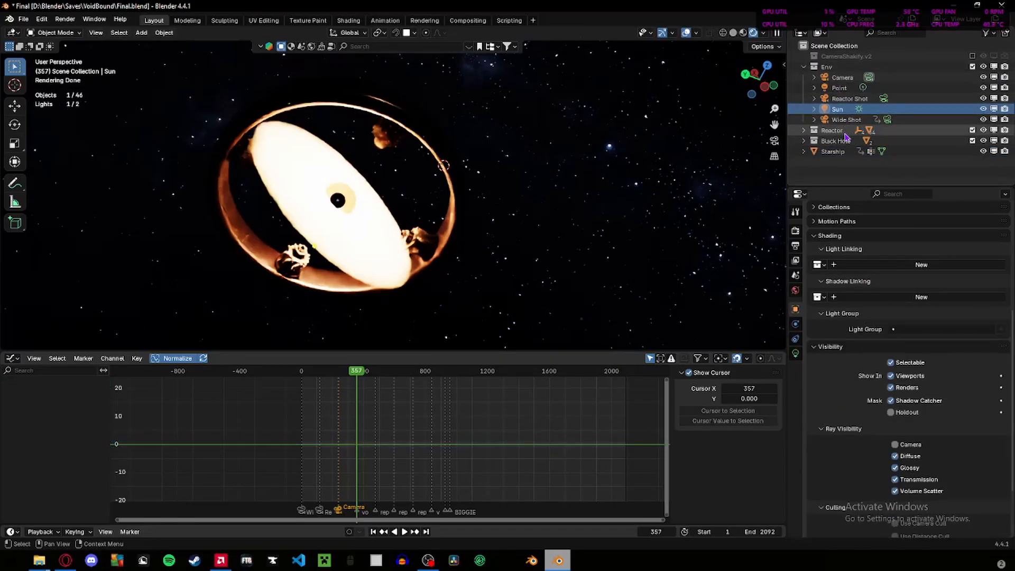
- Create a new empty light-linking collection for the Sun, then select Starship
click(869, 264)
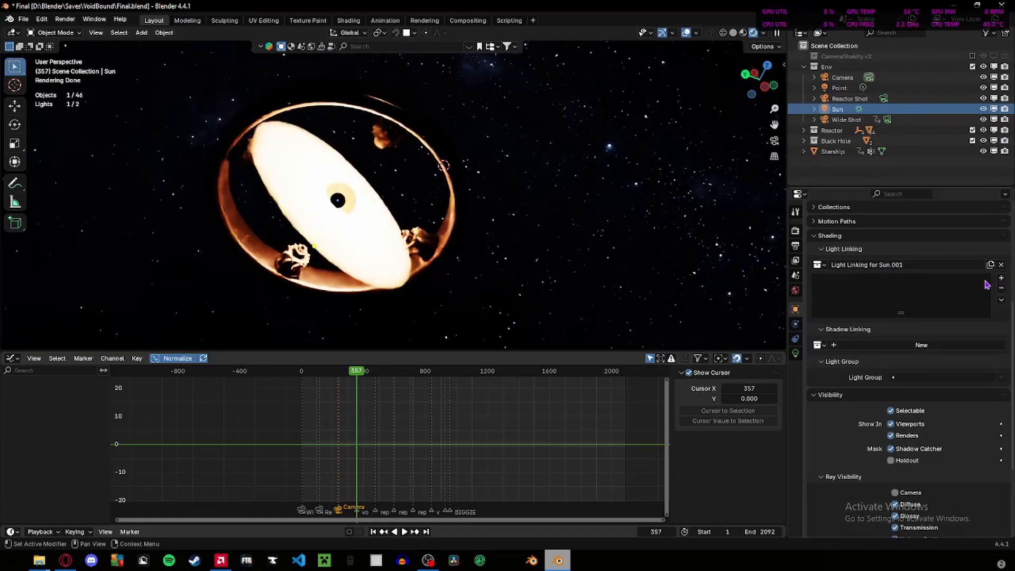
click(845, 142)
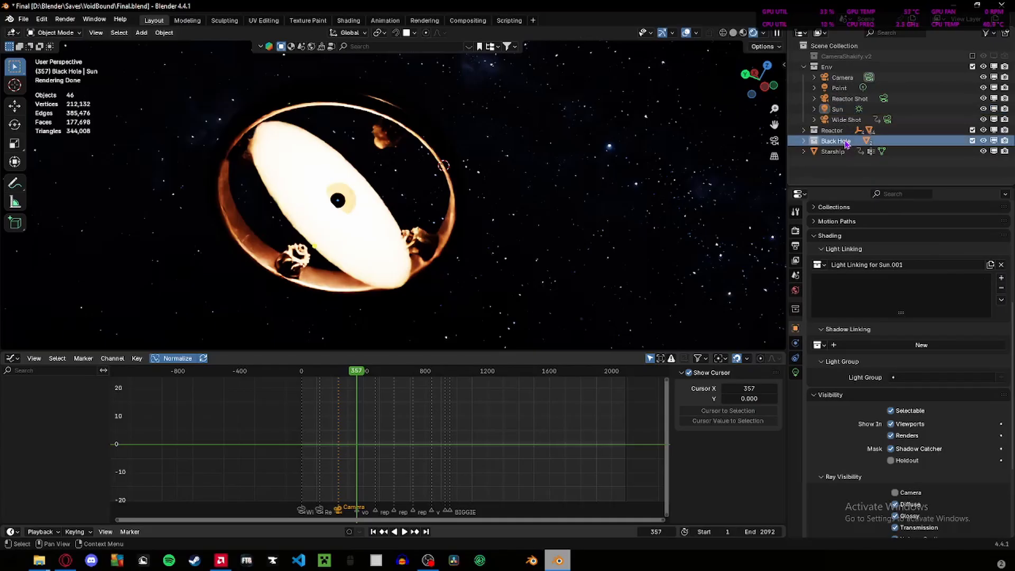
key(m)
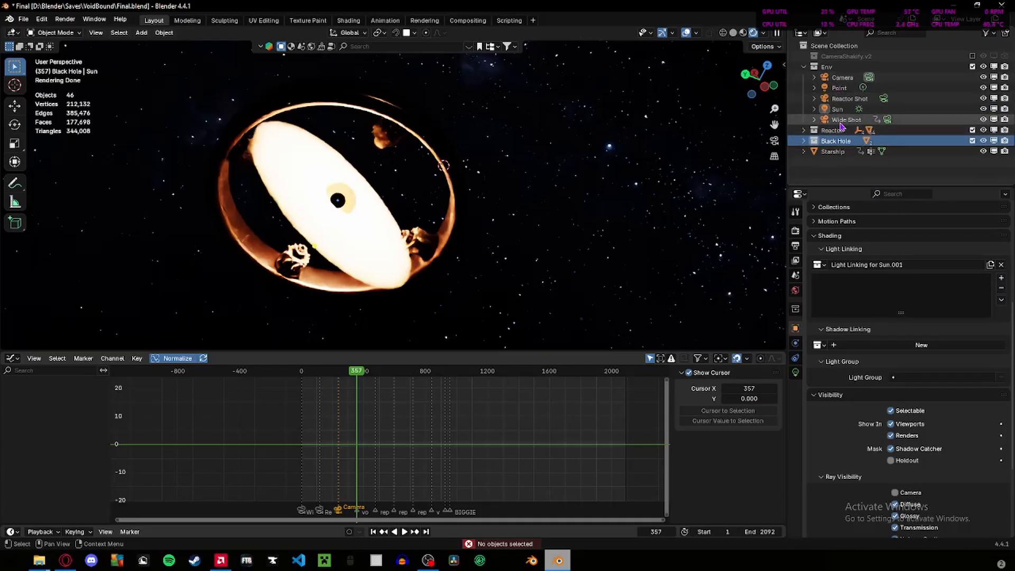
click(835, 151)
mouse_move(840, 155)
mouse_down()
mouse_move(842, 122)
mouse_move(841, 153)
mouse_up()
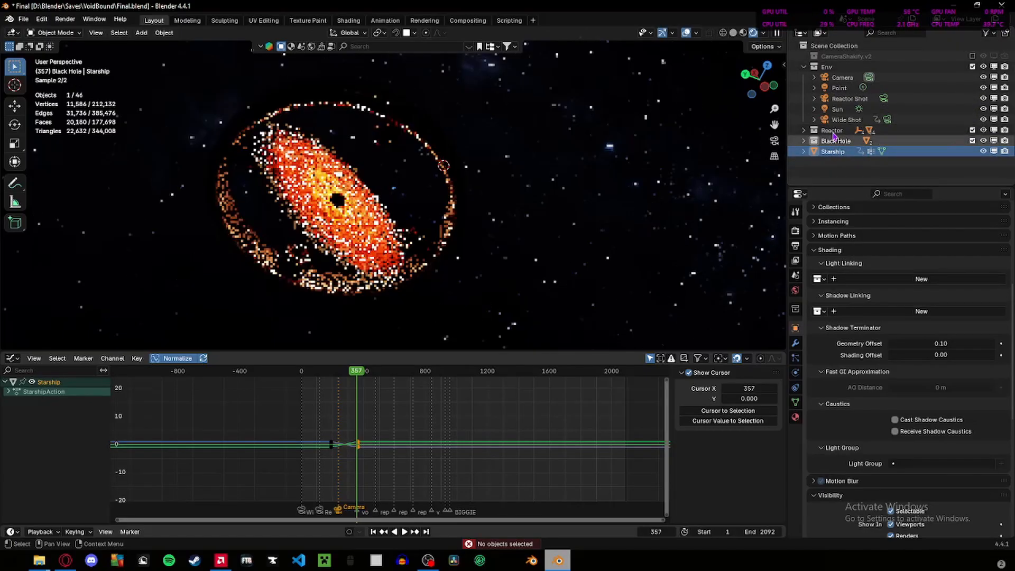
- Put Starship in a new collection 'ewujgovaojk' and move Reactor into it too
click(1005, 34)
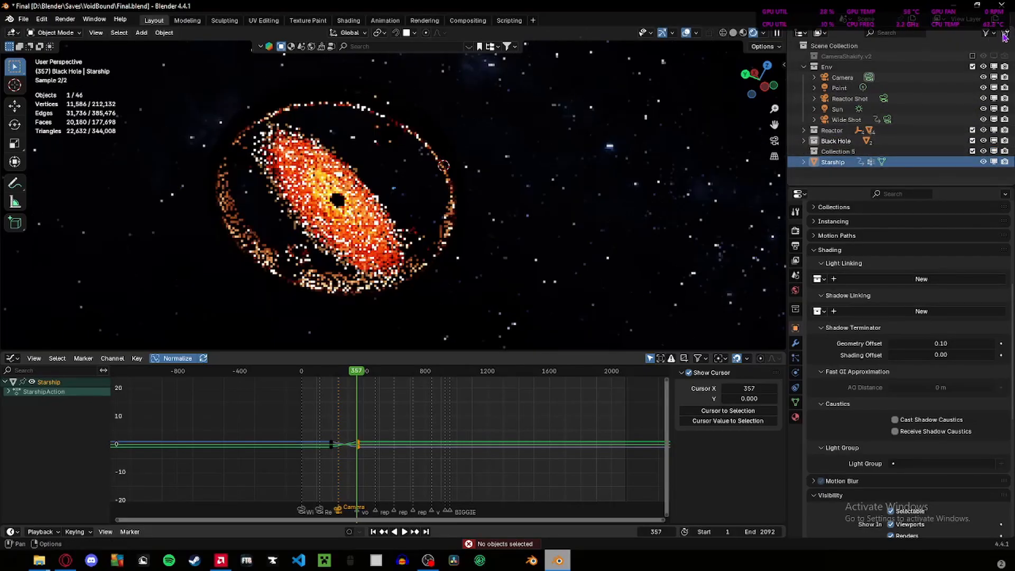
double_click(829, 154)
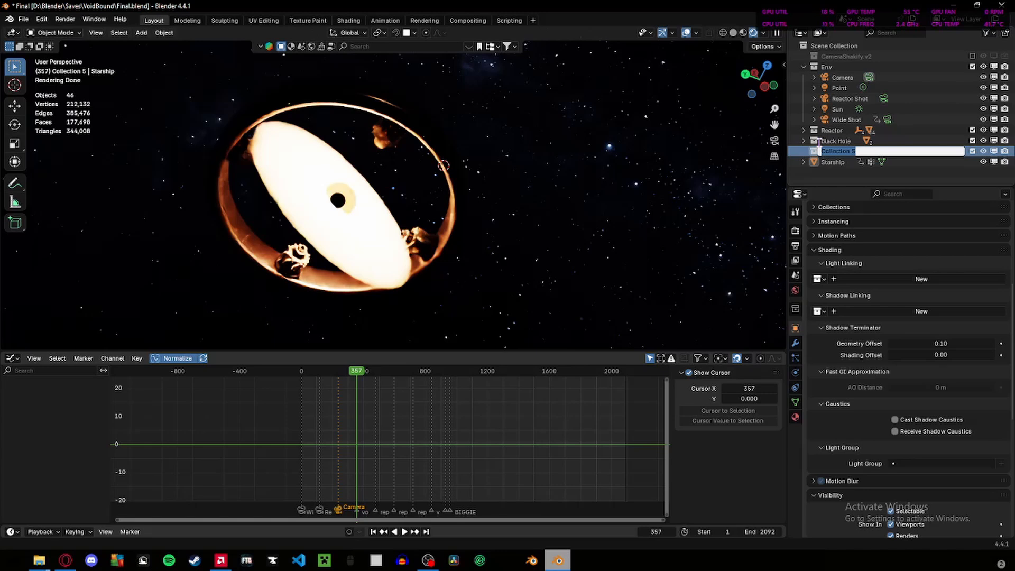
text(ewujgovaojk)
key(Return)
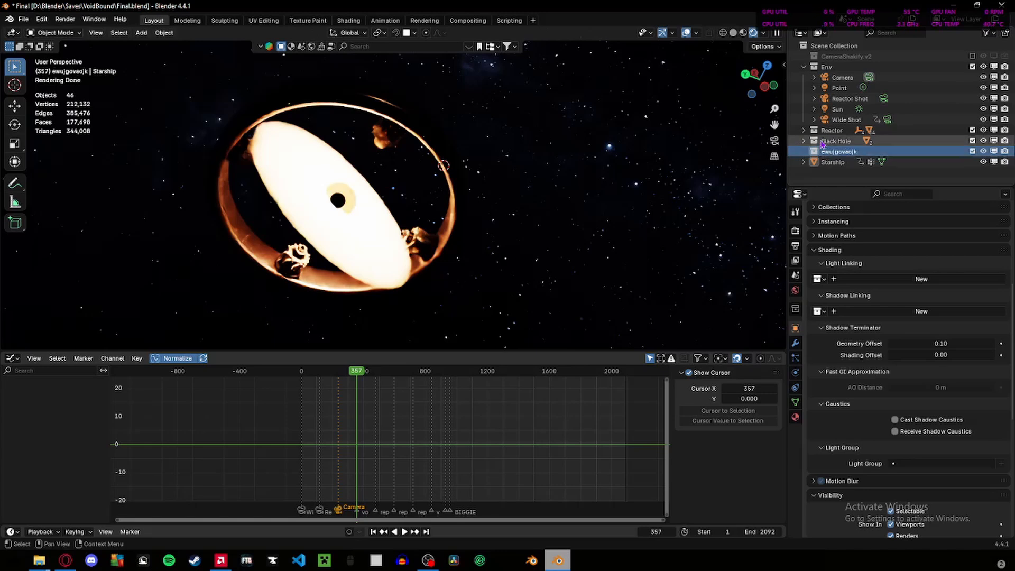
click(826, 120)
drag(823, 130, 841, 141)
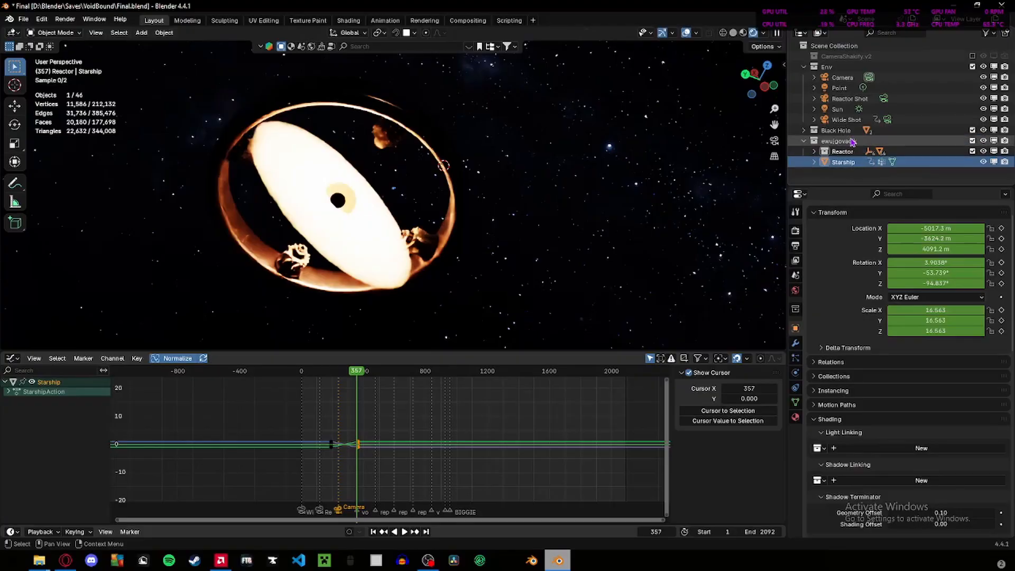
click(837, 109)
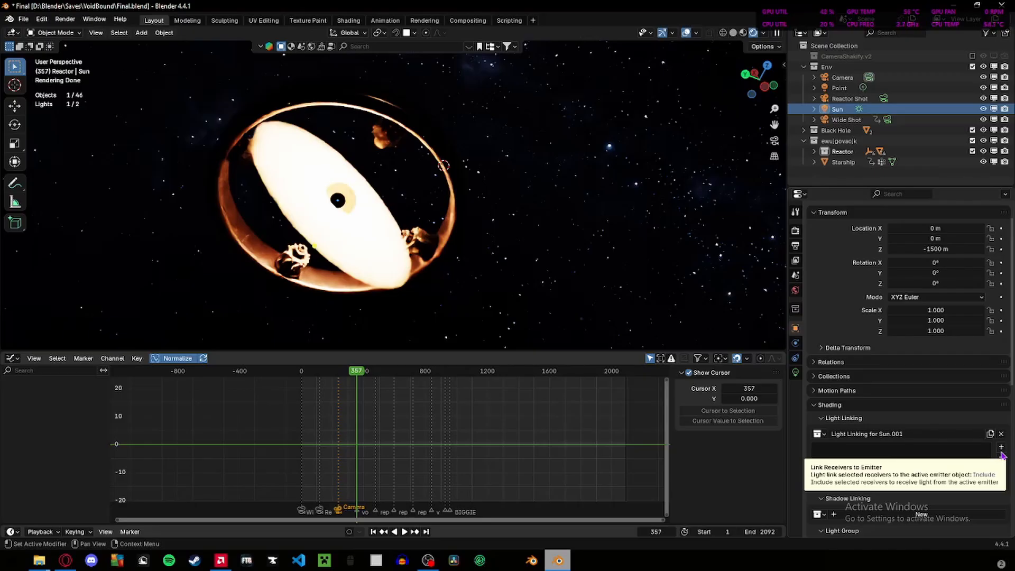
click(839, 88)
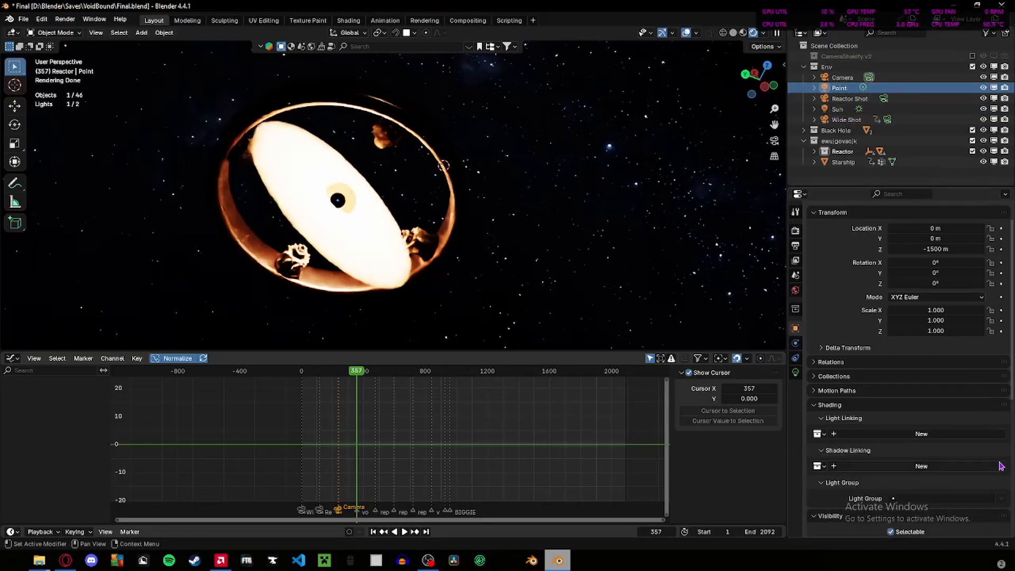
click(821, 434)
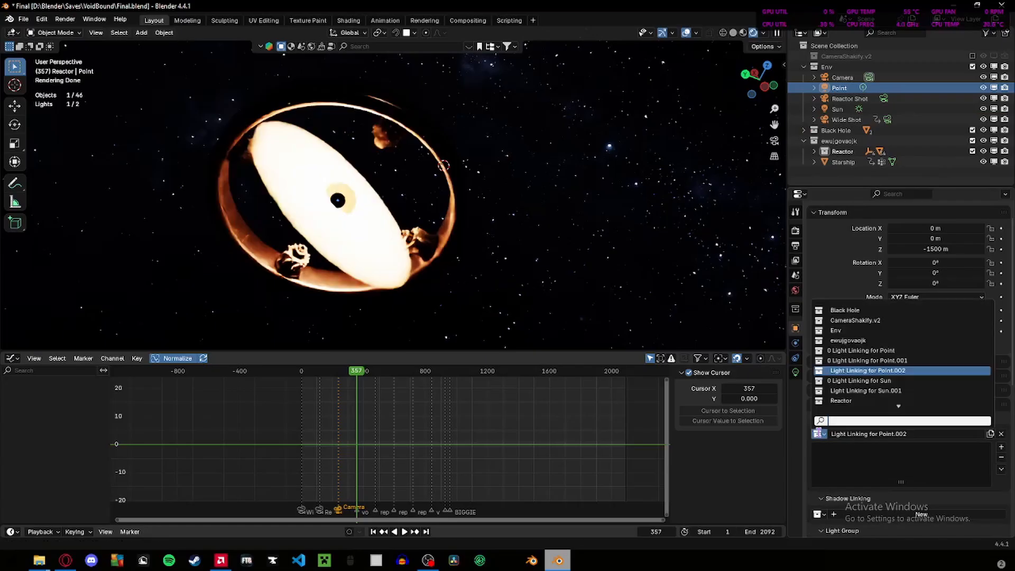
click(867, 341)
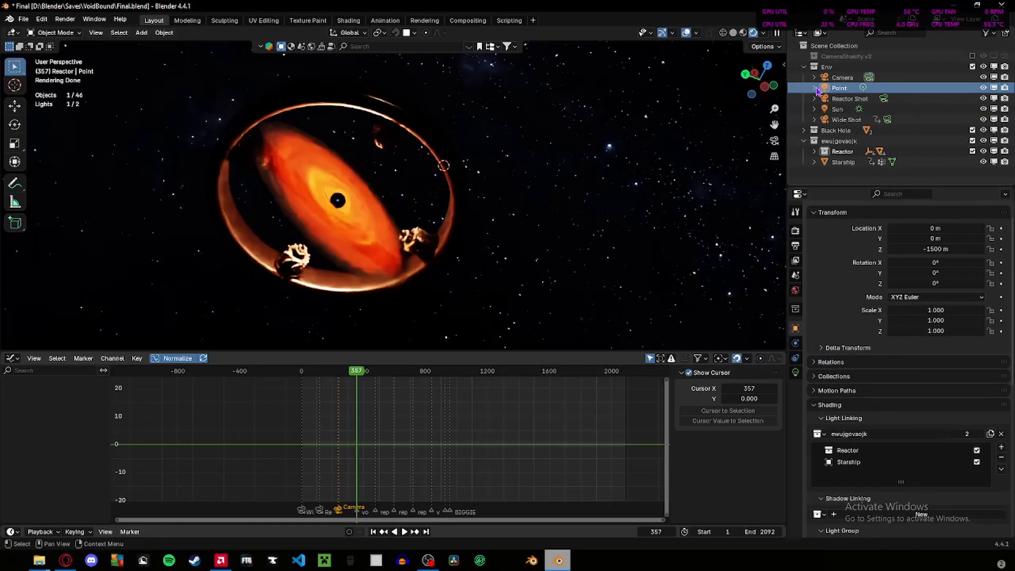
click(843, 162)
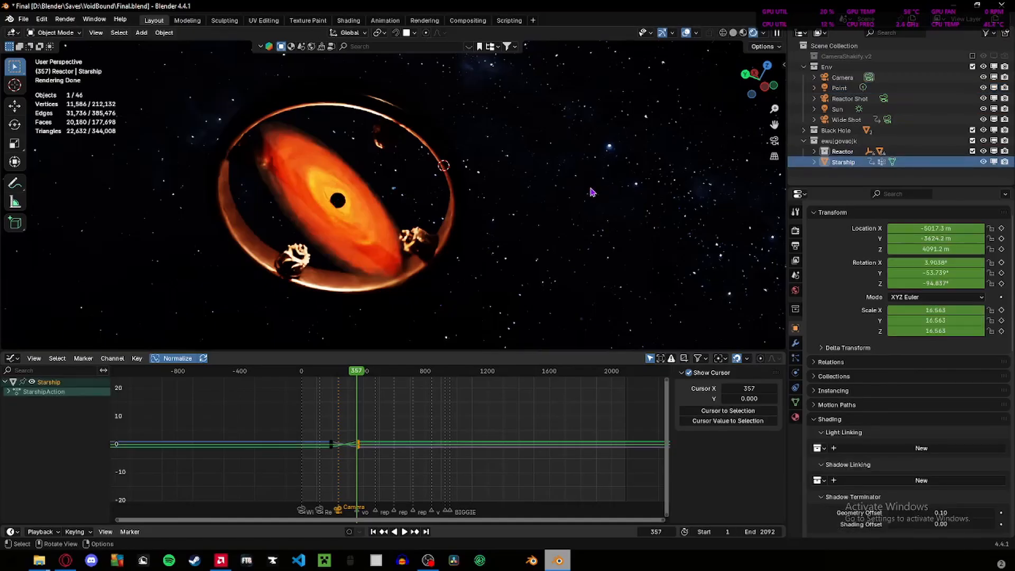
key(grave)
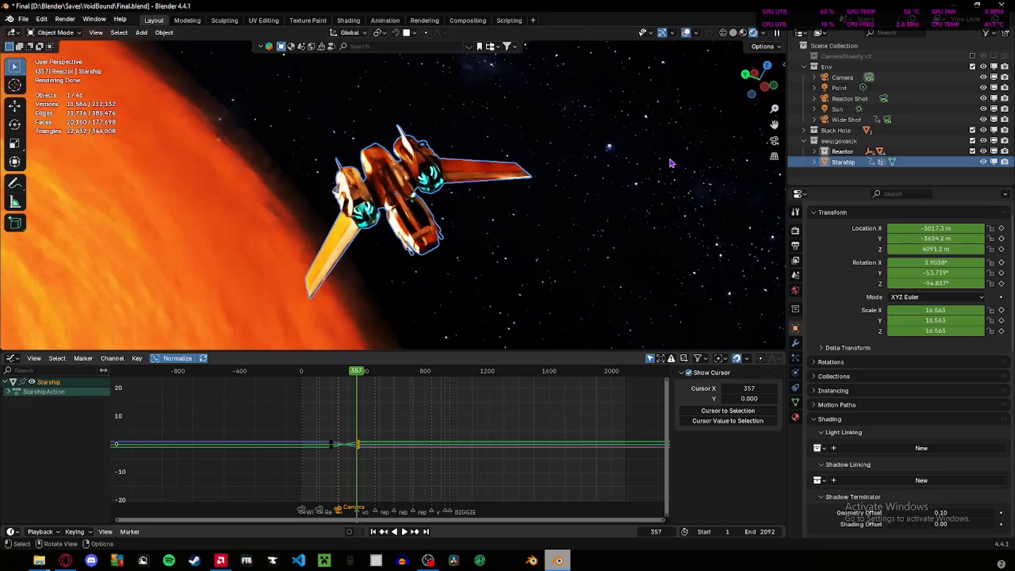
drag(766, 85, 739, 106)
middle_drag(534, 197, 505, 190)
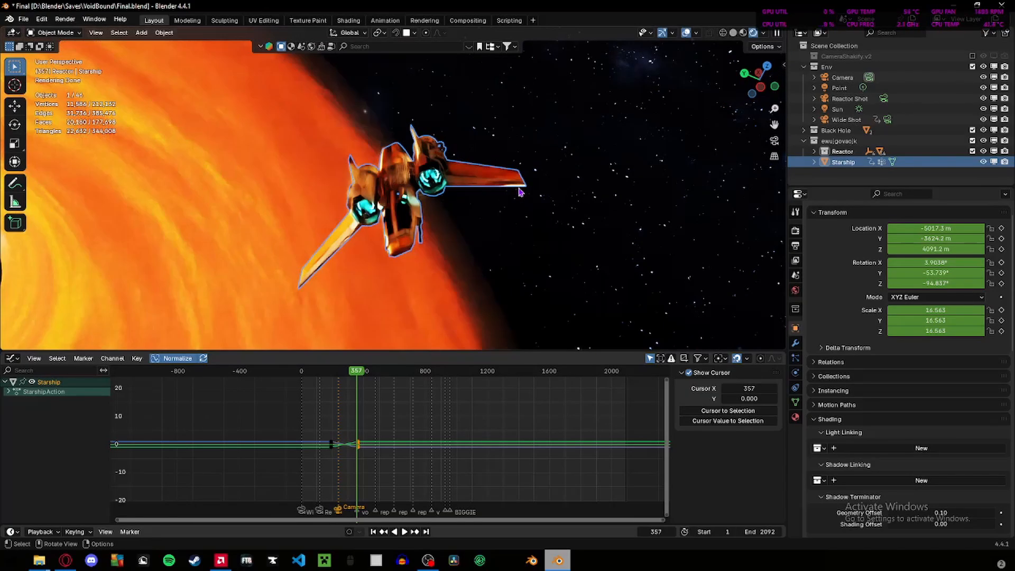
scroll(846, 397, down, 5)
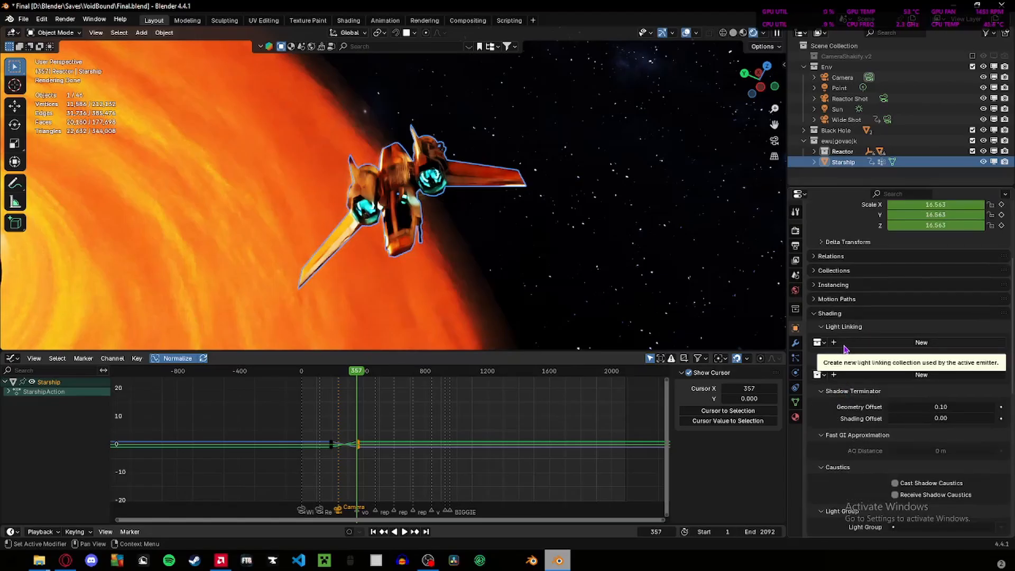
scroll(840, 345, down, 7)
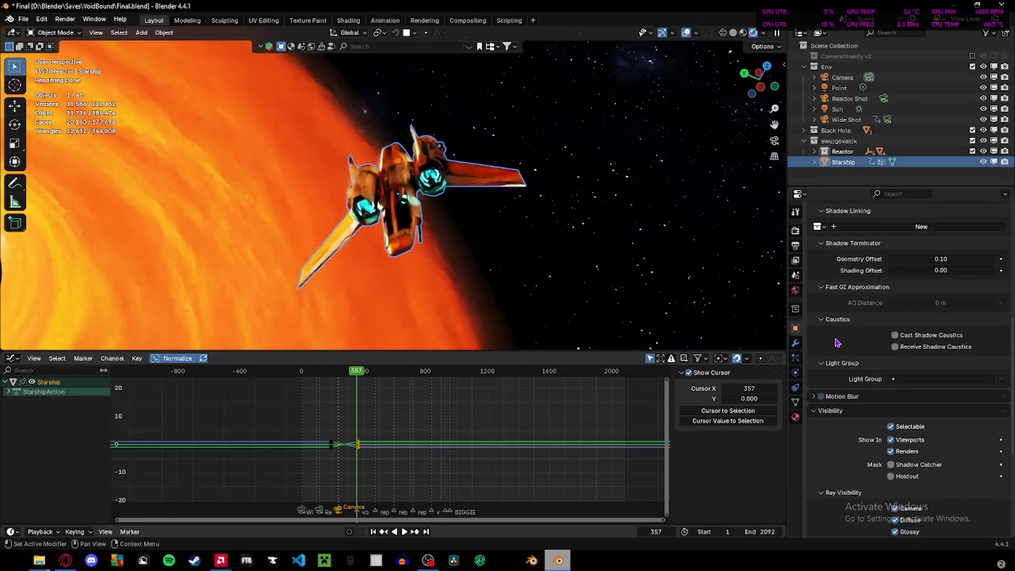
scroll(890, 350, down, 6)
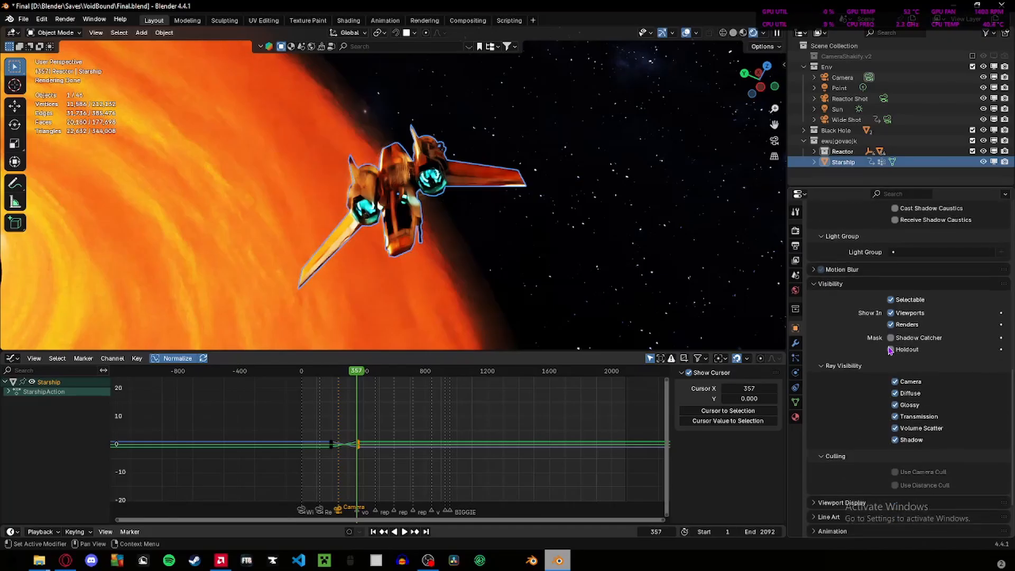
scroll(865, 361, down, 3)
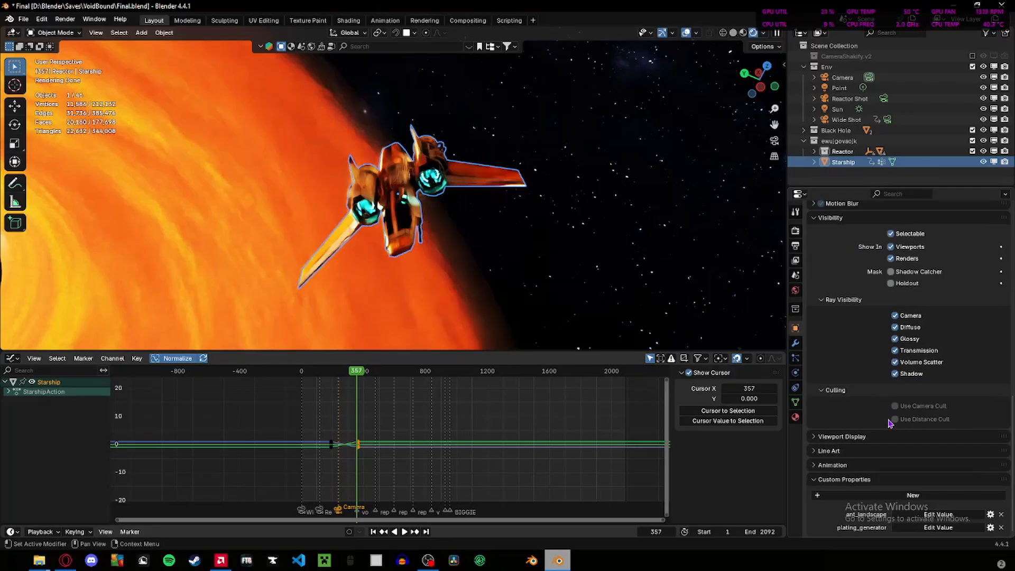
click(944, 528)
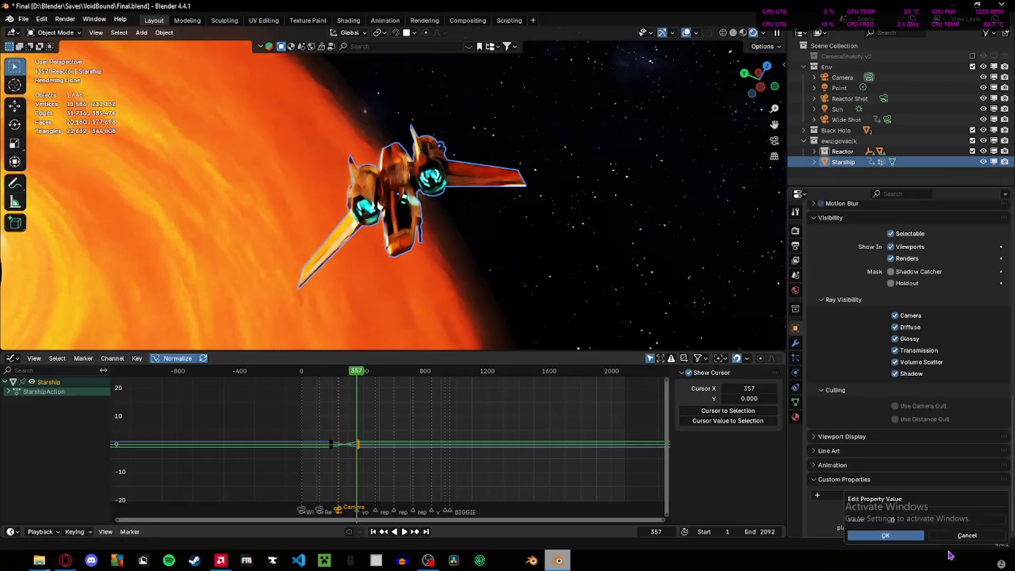
click(967, 535)
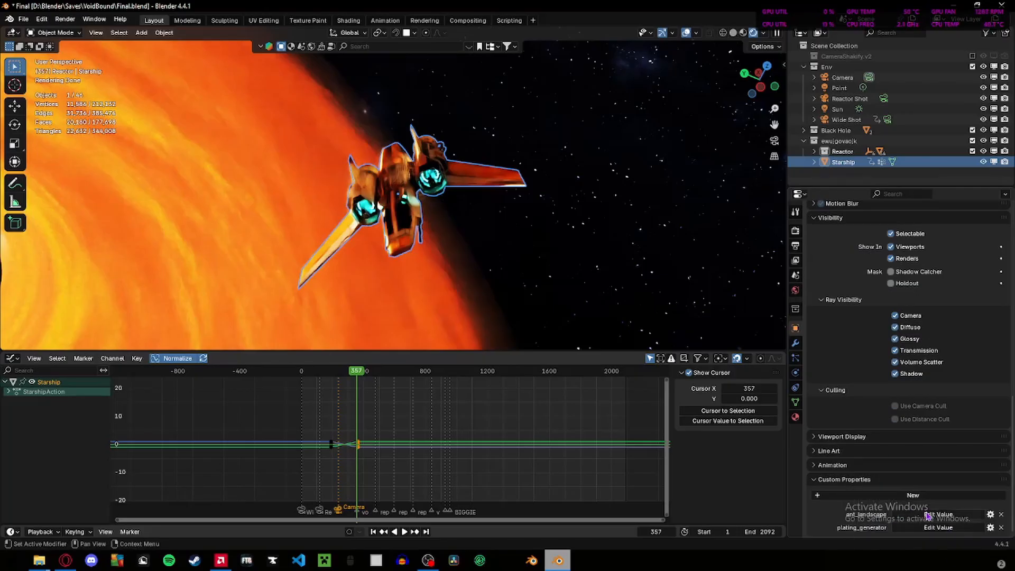
click(843, 453)
click(843, 454)
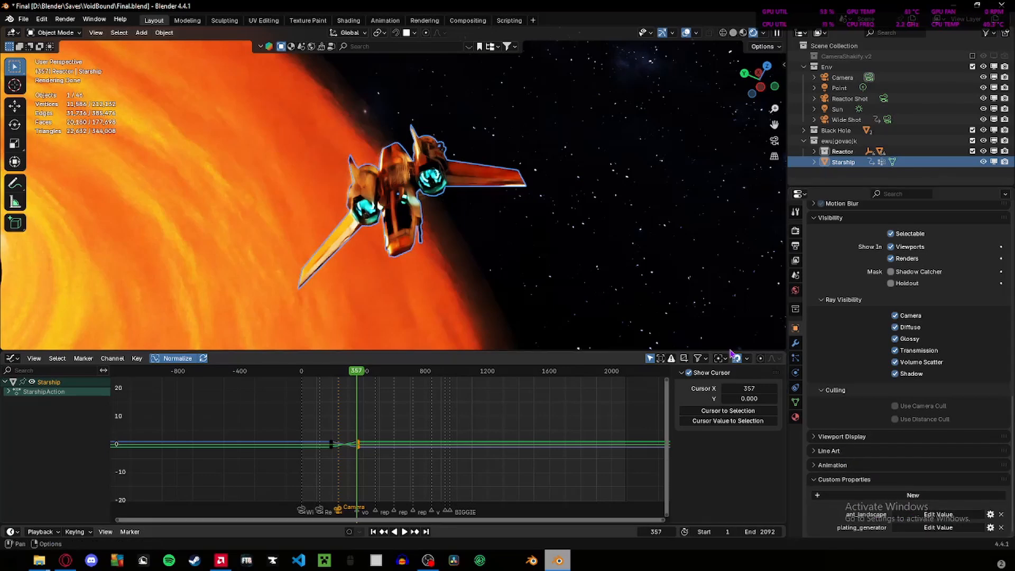
drag(774, 108, 769, 140)
- Switch to camera view at frame 296 in Solid shading and render the image
click(773, 140)
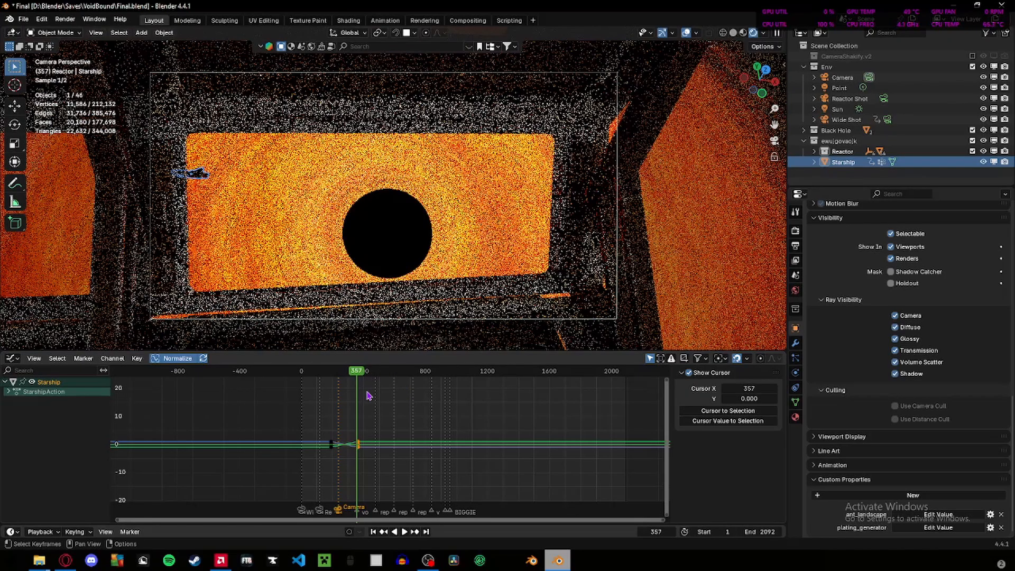
click(348, 374)
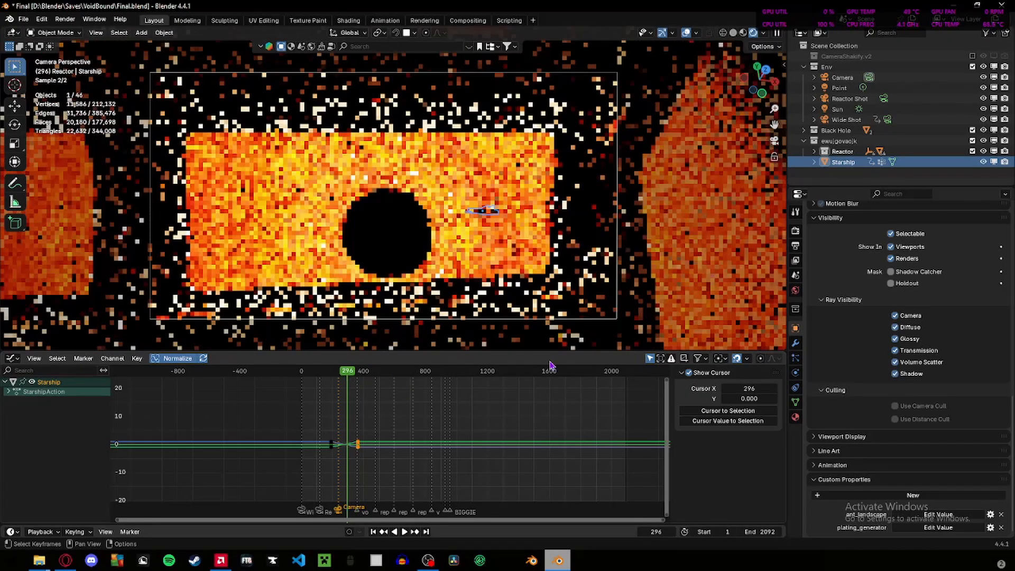
click(734, 33)
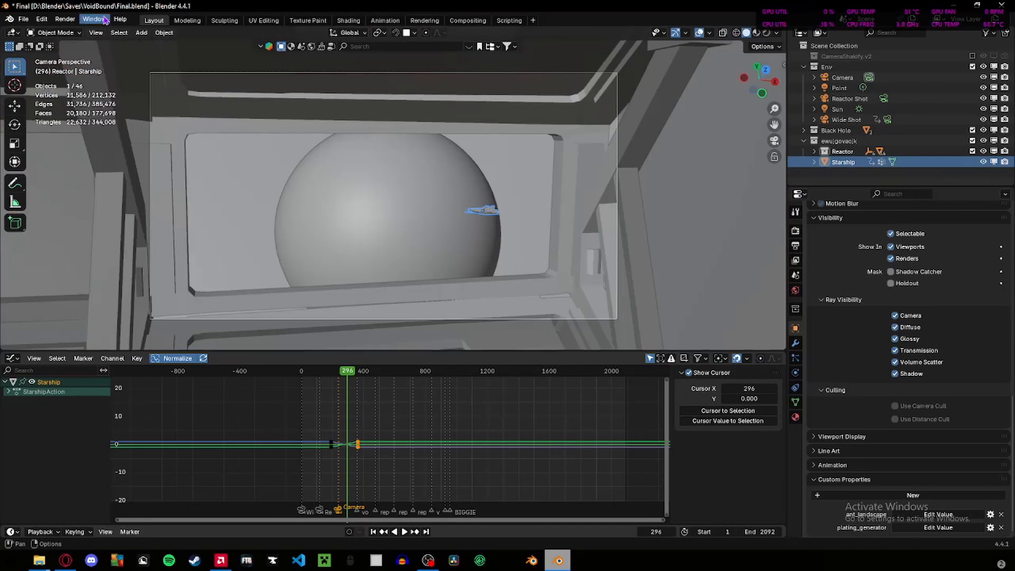
click(65, 19)
click(79, 33)
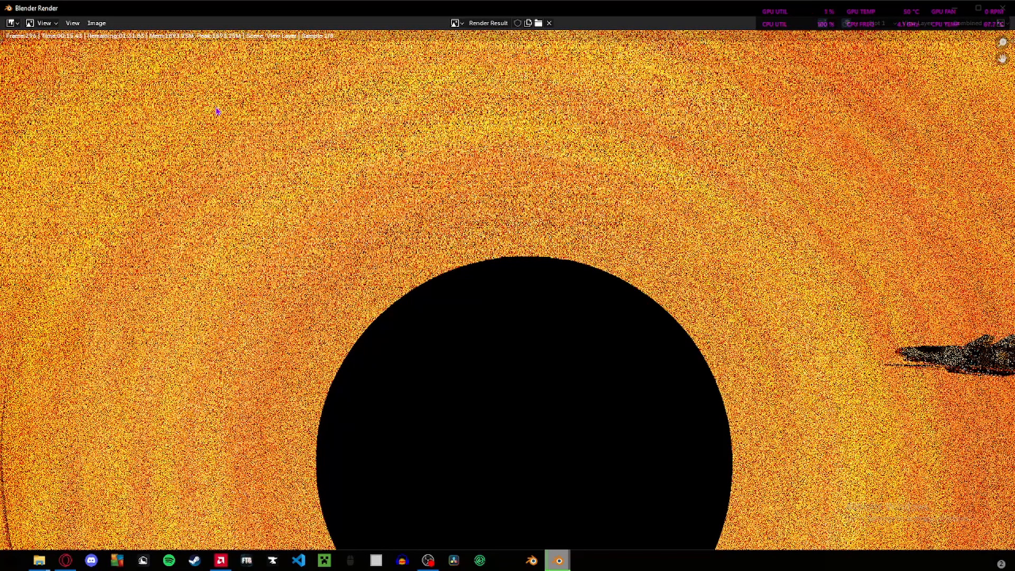
- Zoom out in the render window to view the finished frame 296 render
scroll(264, 170, down, 3)
scroll(368, 244, down, 1)
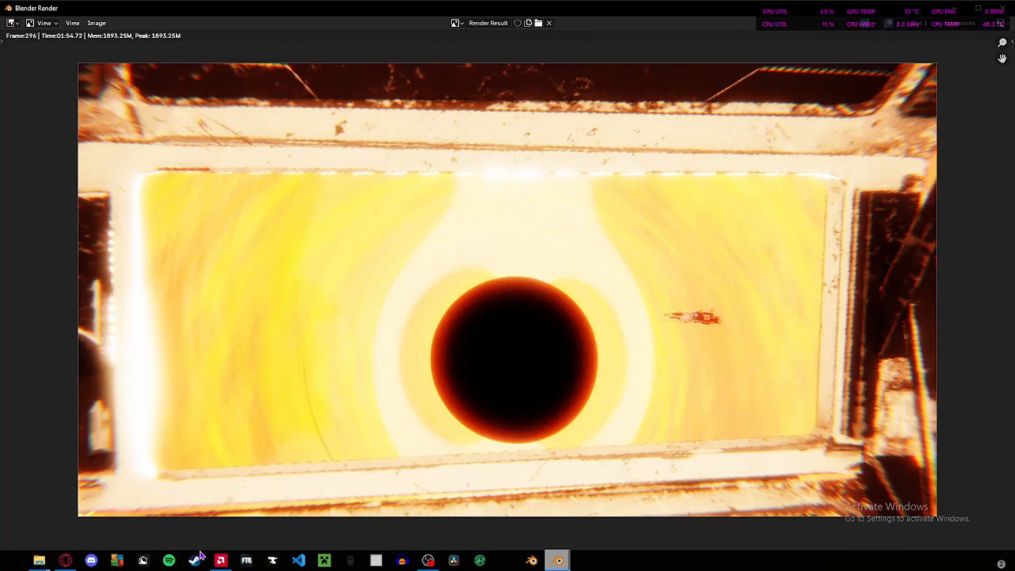
click(221, 560)
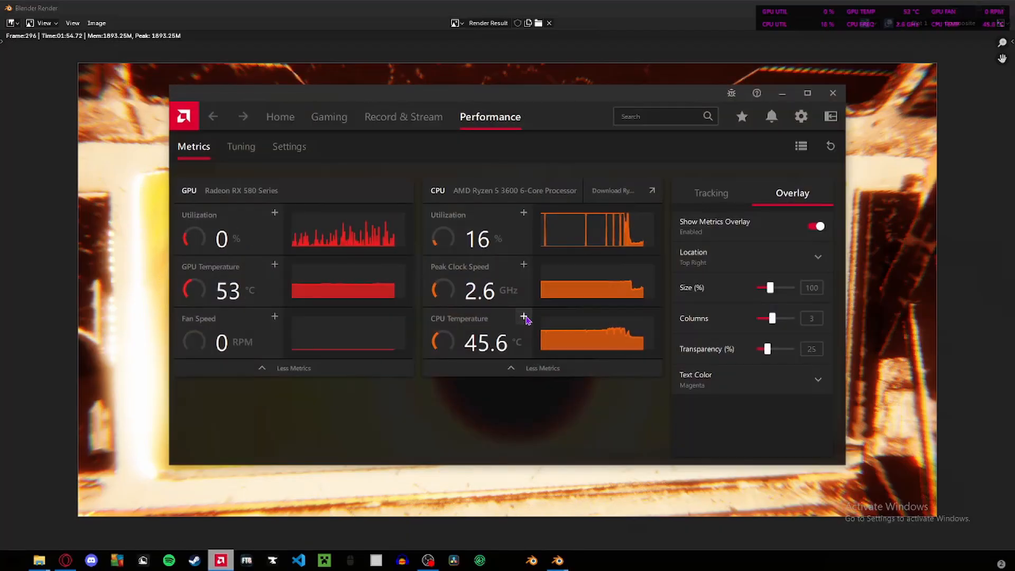
click(524, 316)
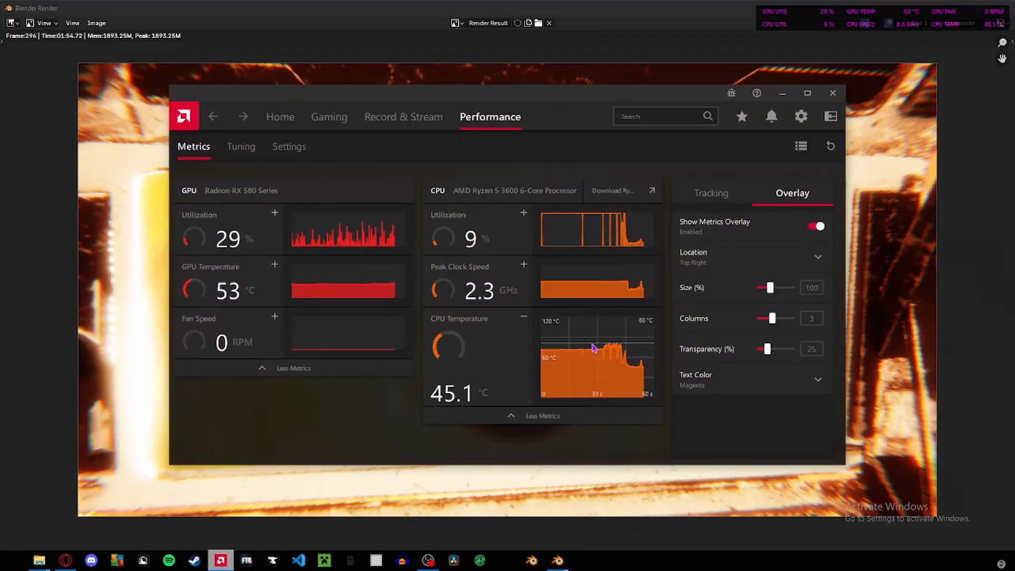
click(783, 94)
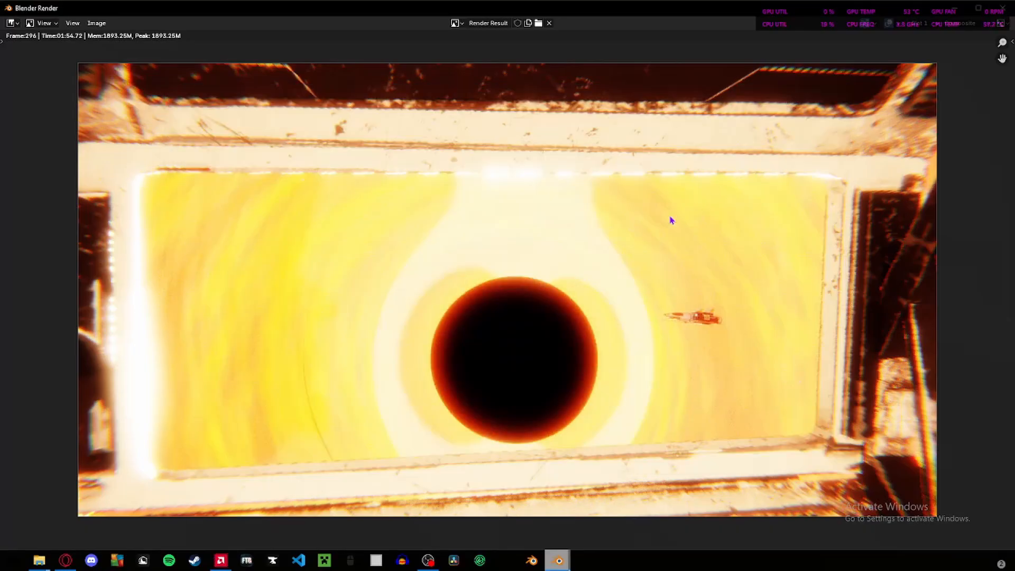
scroll(595, 224, up, 1)
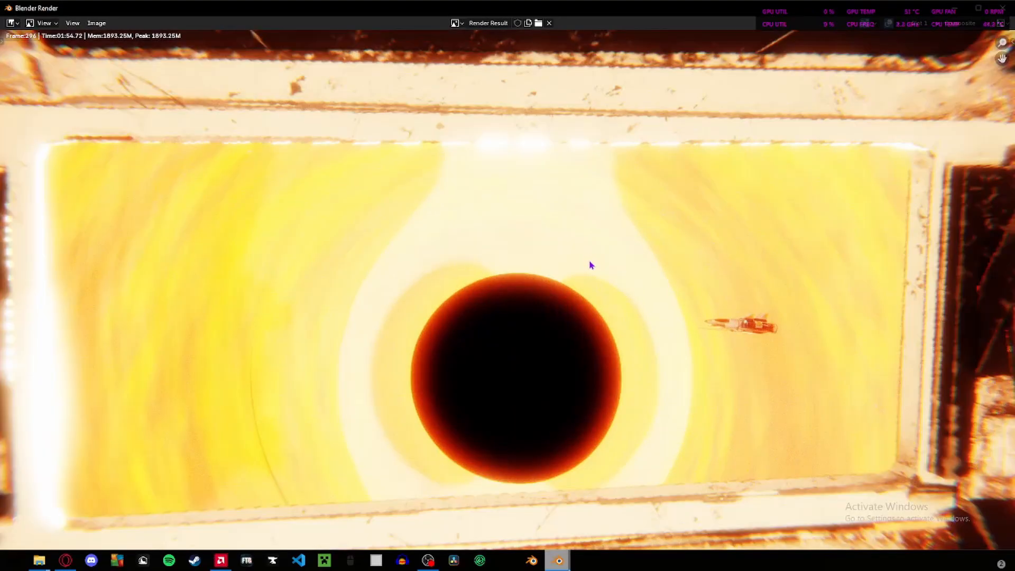
scroll(591, 264, up, 2)
scroll(591, 264, down, 1)
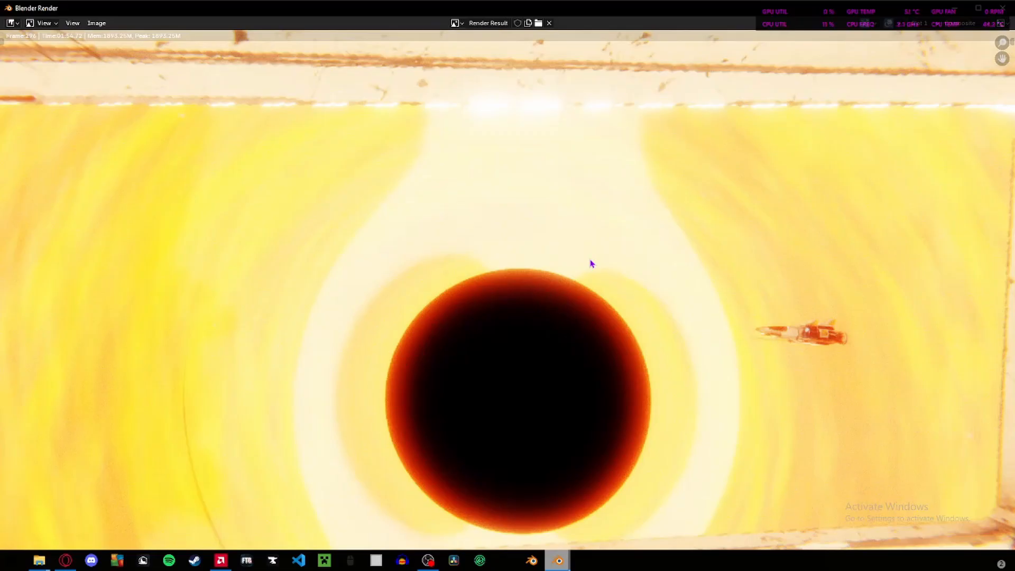
scroll(590, 265, down, 1)
scroll(588, 266, down, 2)
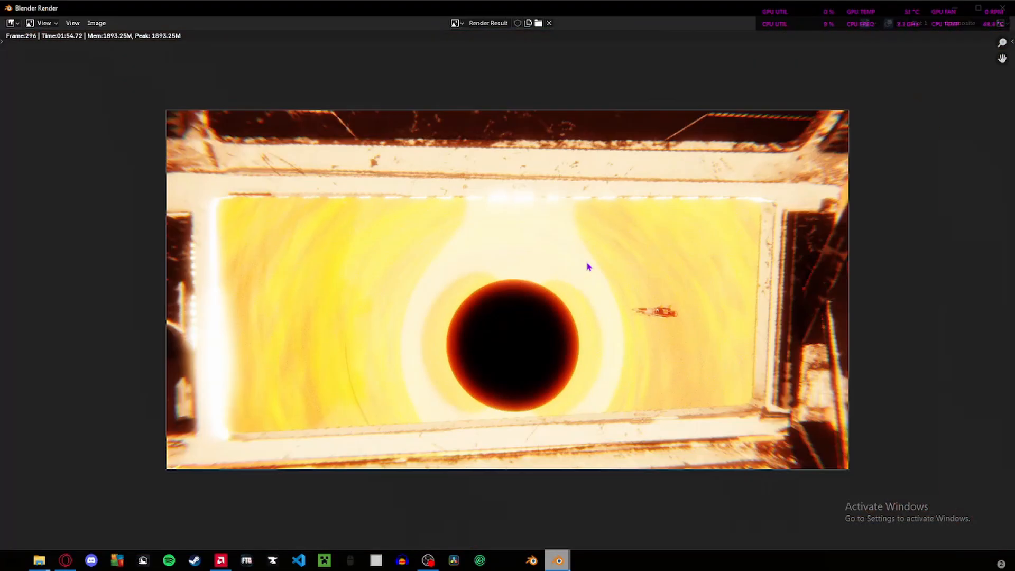
scroll(589, 267, up, 1)
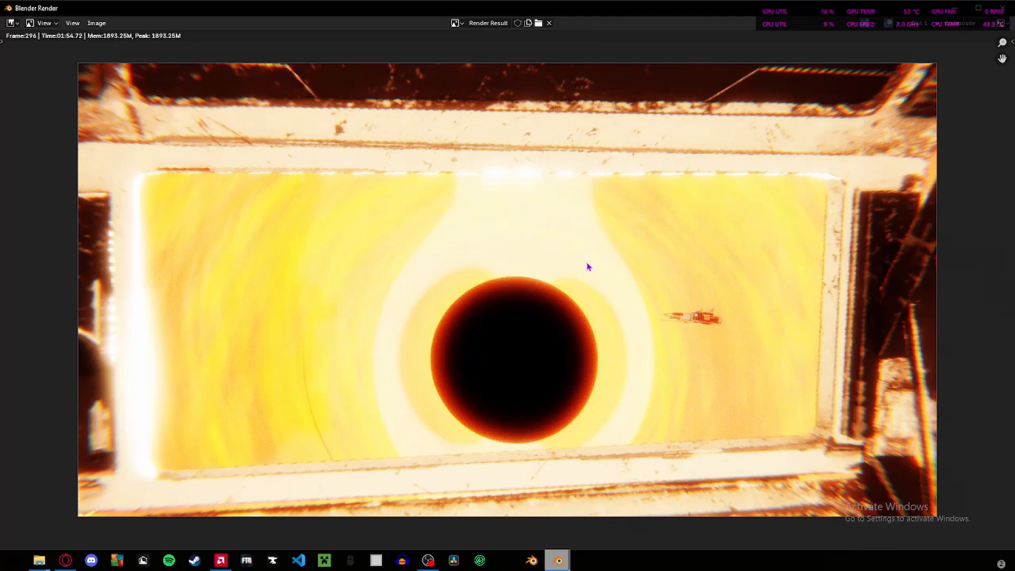
- Close the render window, fly the view toward the sphere, and switch to Rendered shading
key(Escape)
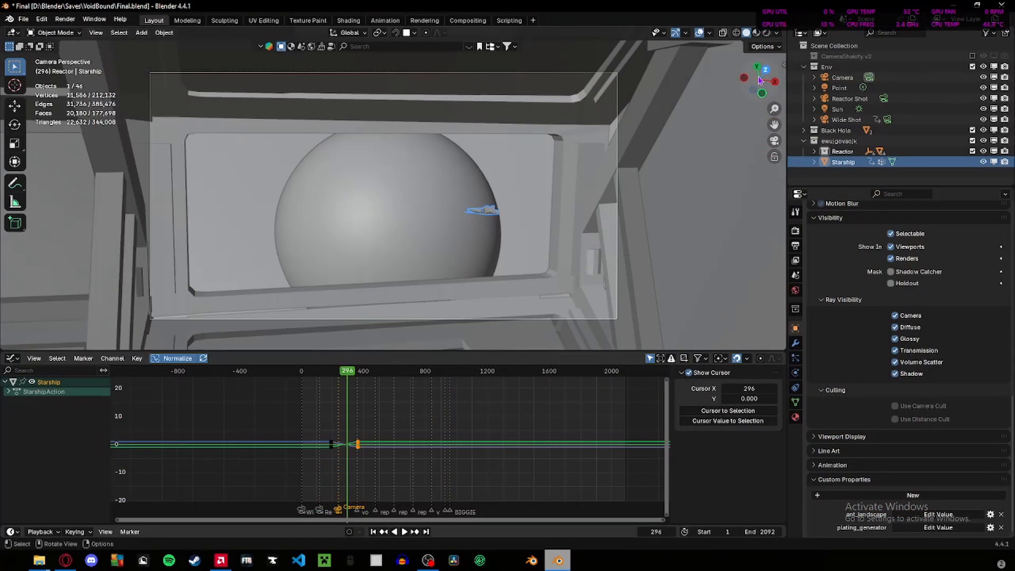
key(shift+grave)
key(w)
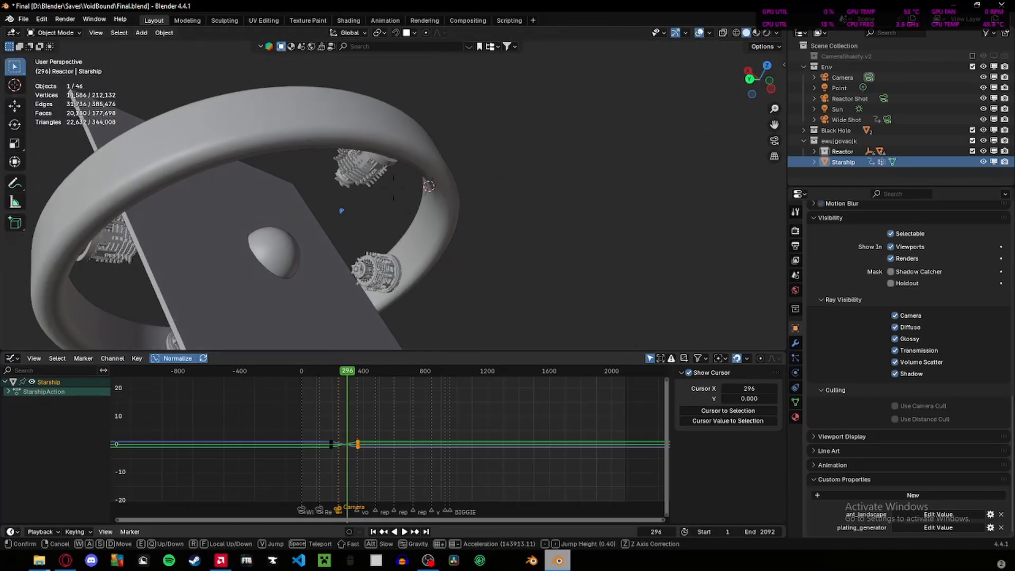
key(w)
click(393, 188)
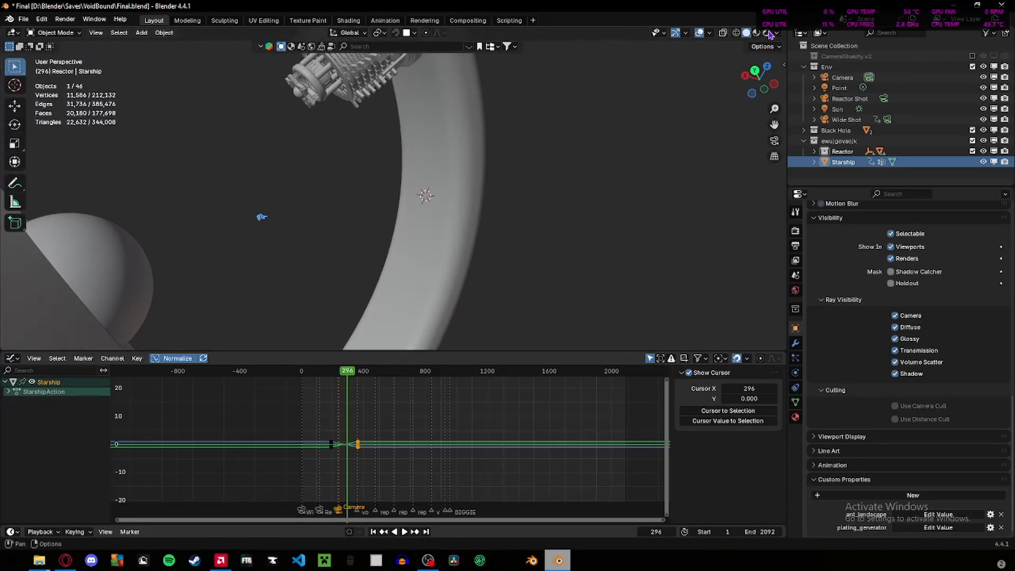
click(767, 33)
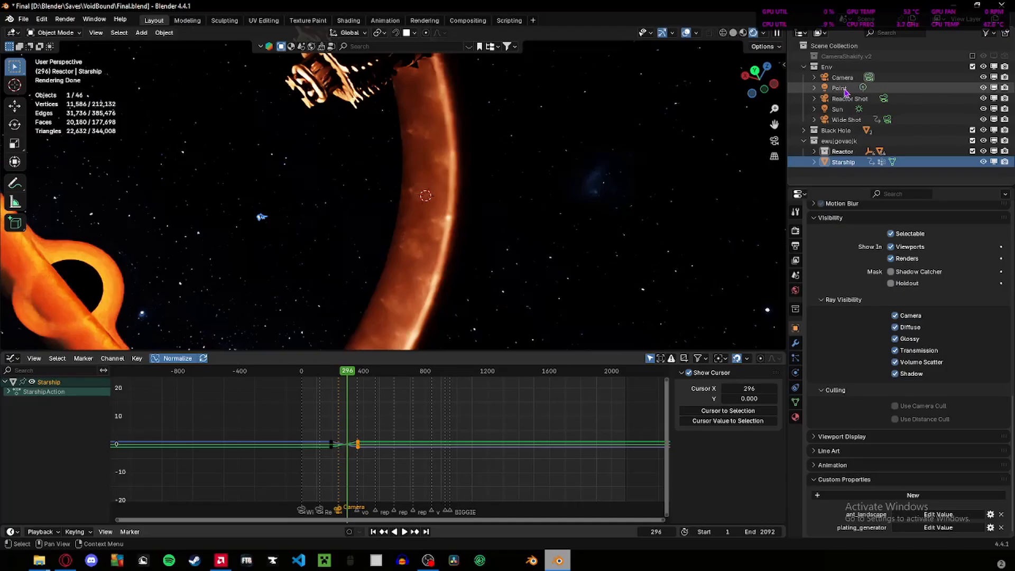
- Select the Point light and nudge the viewpoint toward the ring
click(844, 90)
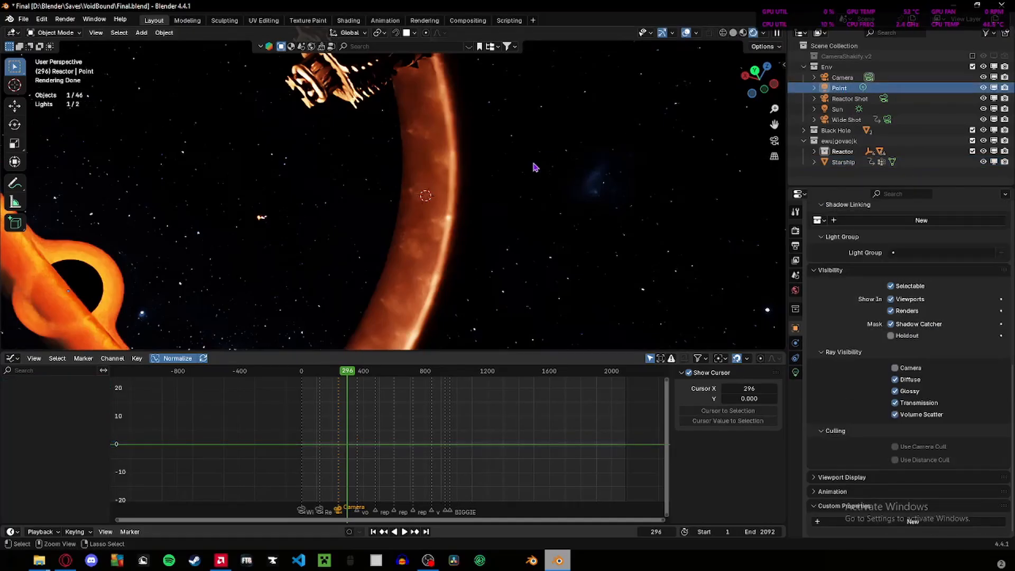
key(shift+grave)
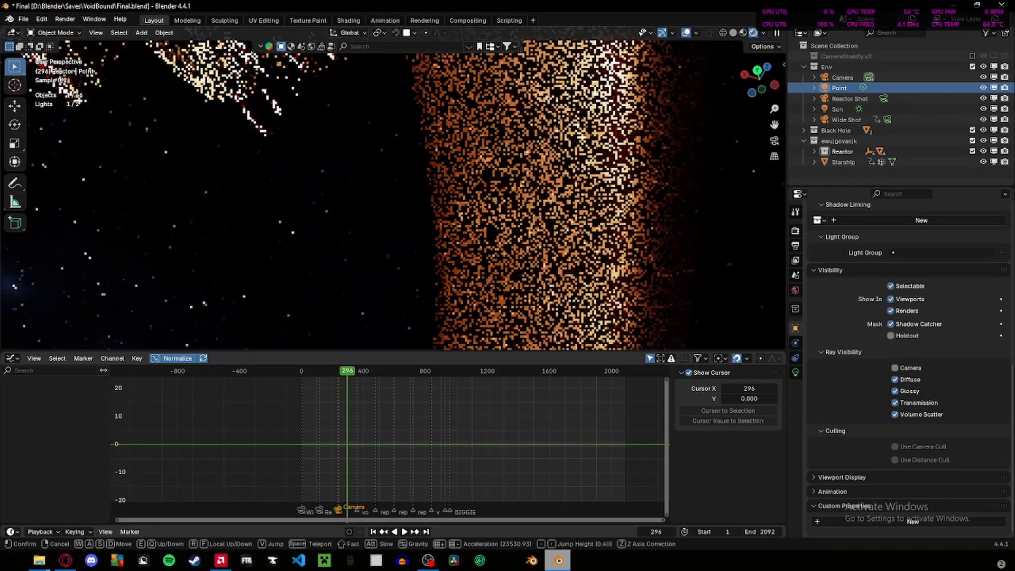
click(509, 141)
key(shift+grave)
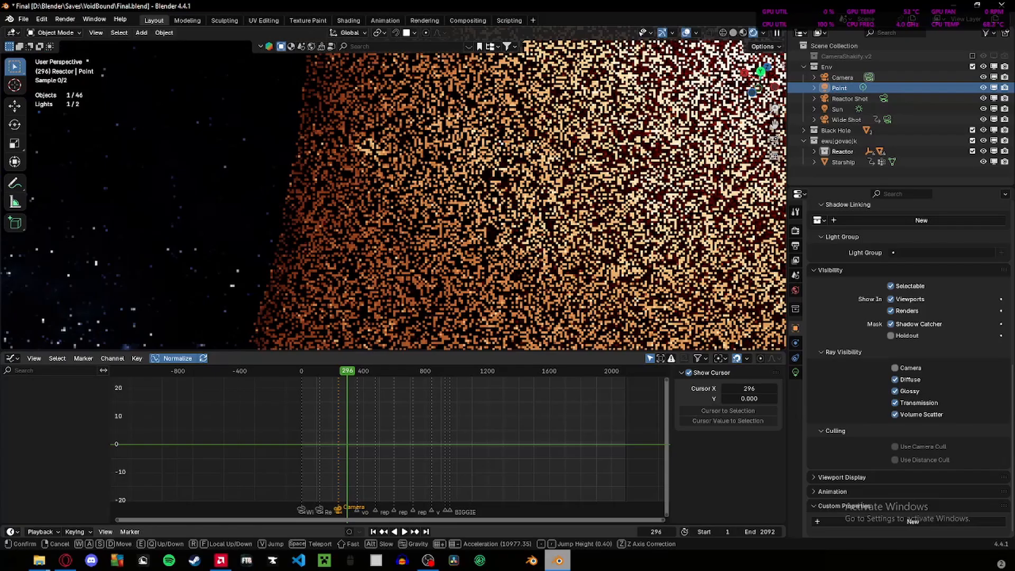
click(509, 141)
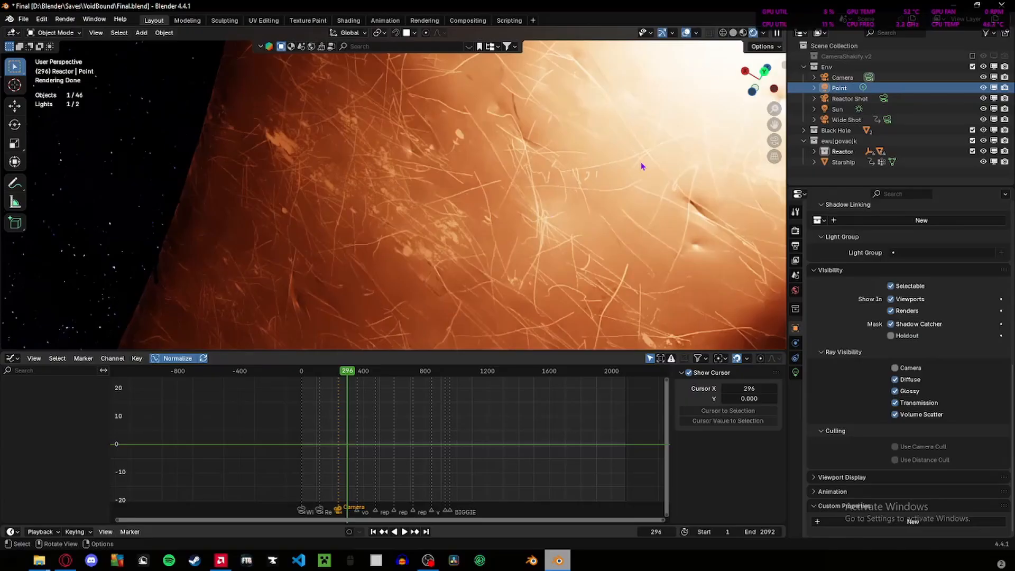
- In Solid shading, fly the view back and around to reveal the ring
click(733, 33)
key(shift+grave)
key(s)
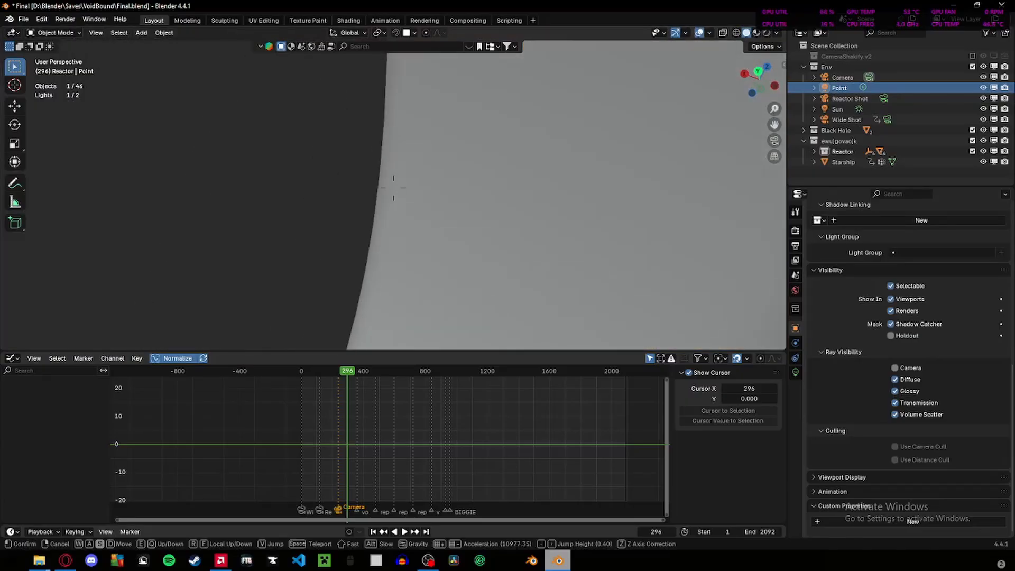
scroll(394, 188, up, 10)
key(s)
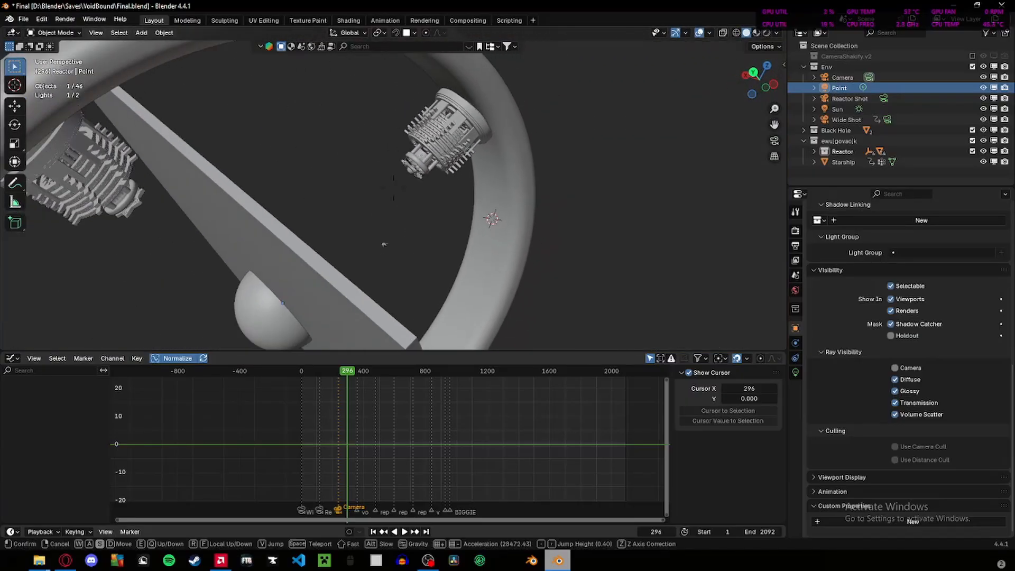
key(d)
key(w)
click(394, 189)
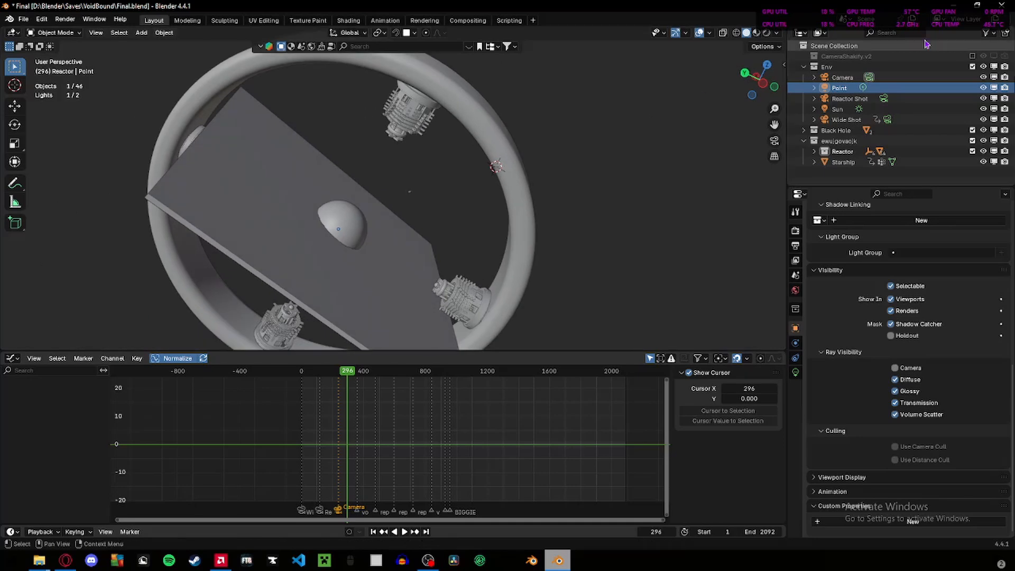
- Hide the Black Hole collection and fly close to the ring in Rendered shading
click(984, 131)
click(768, 34)
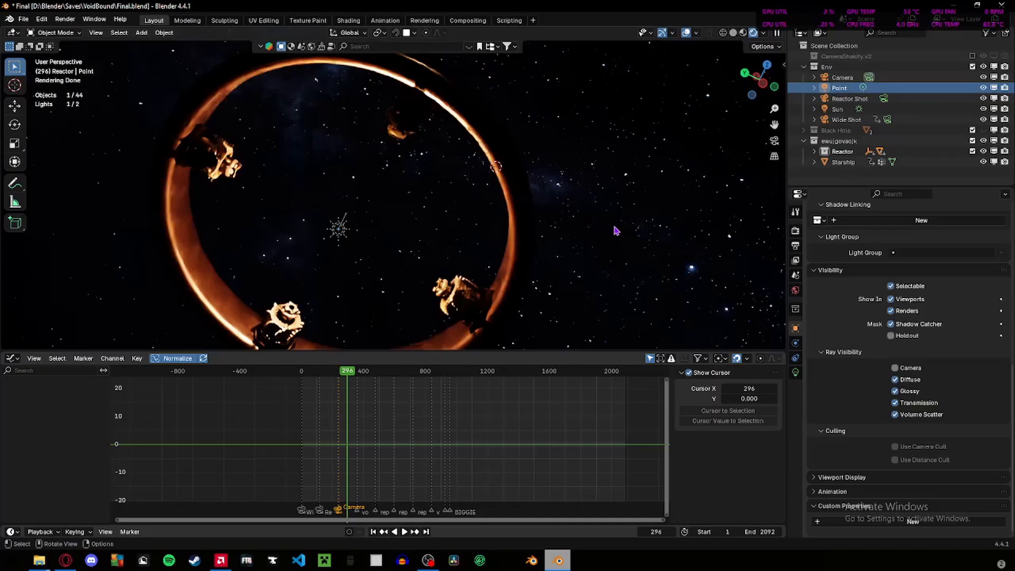
key(shift+grave)
click(476, 246)
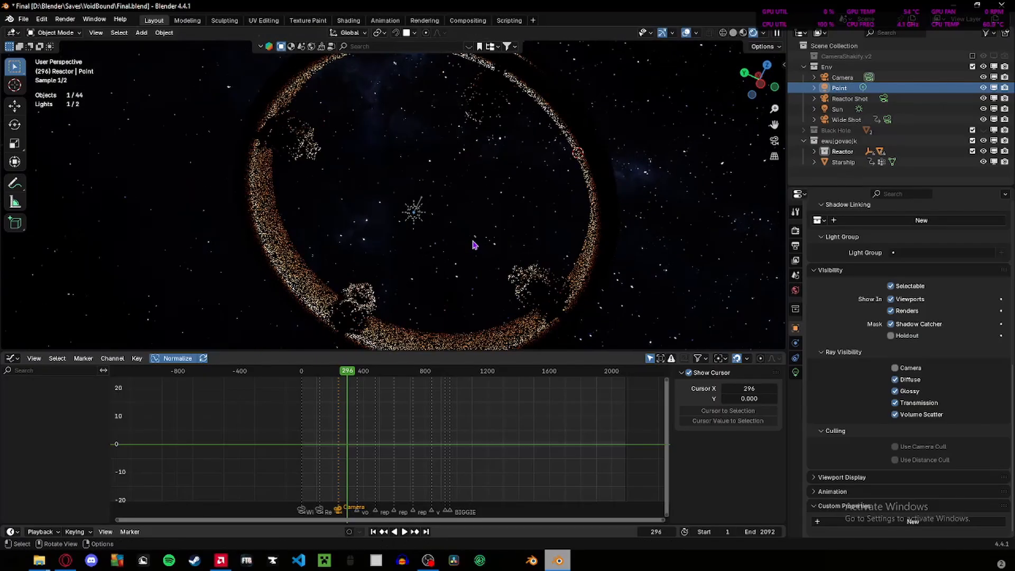
key(shift+grave)
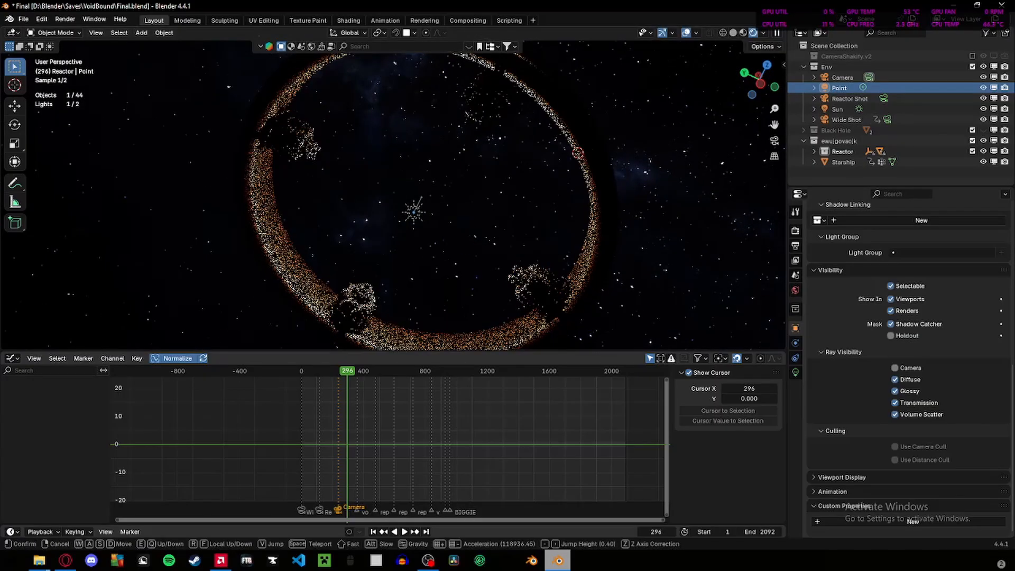
key(w)
key(w)
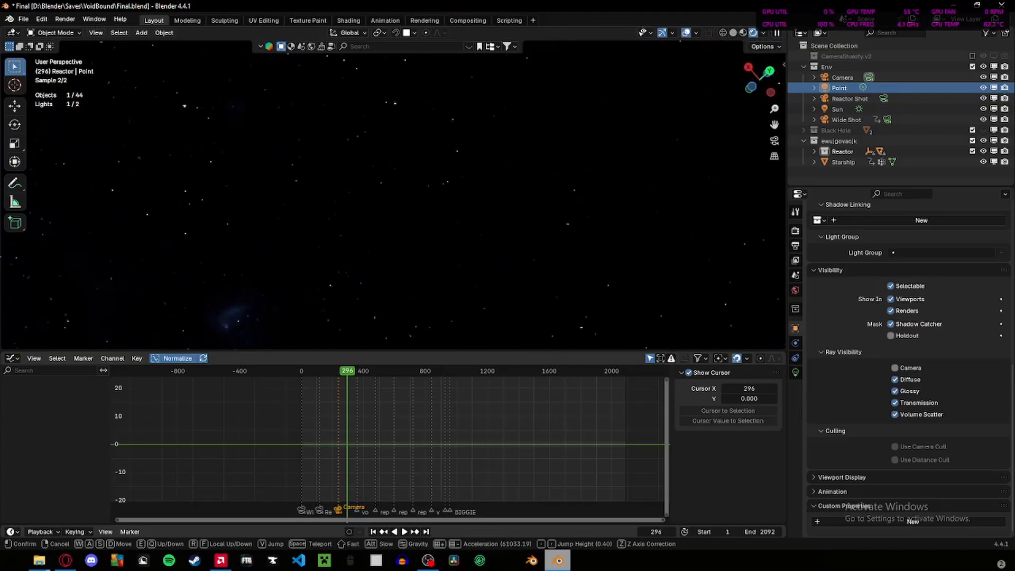
scroll(319, 269, down, 4)
click(319, 269)
click(318, 269)
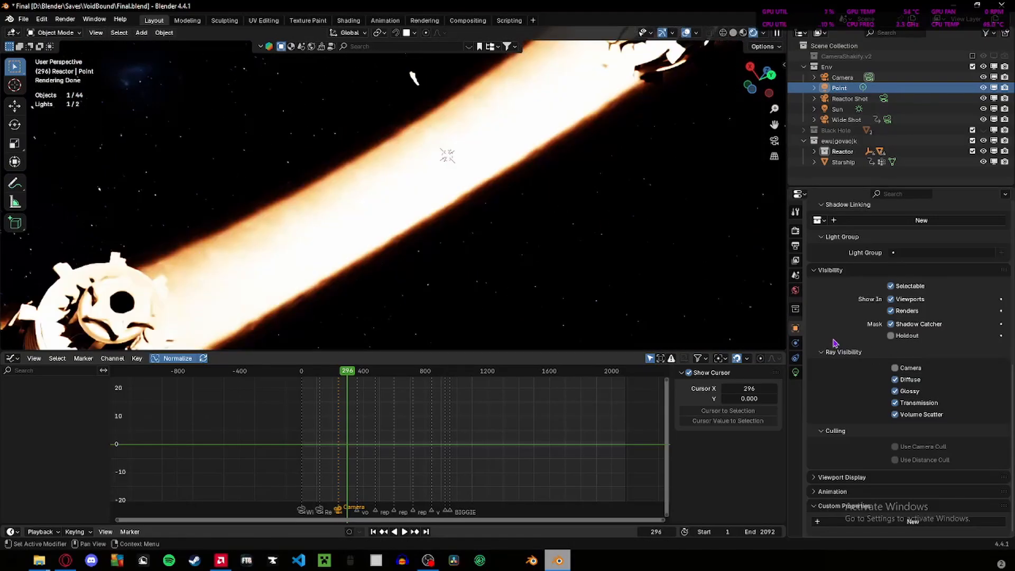
- Lower the Point light's power from 500 GW to 50 GW
click(796, 373)
click(932, 316)
click(913, 315)
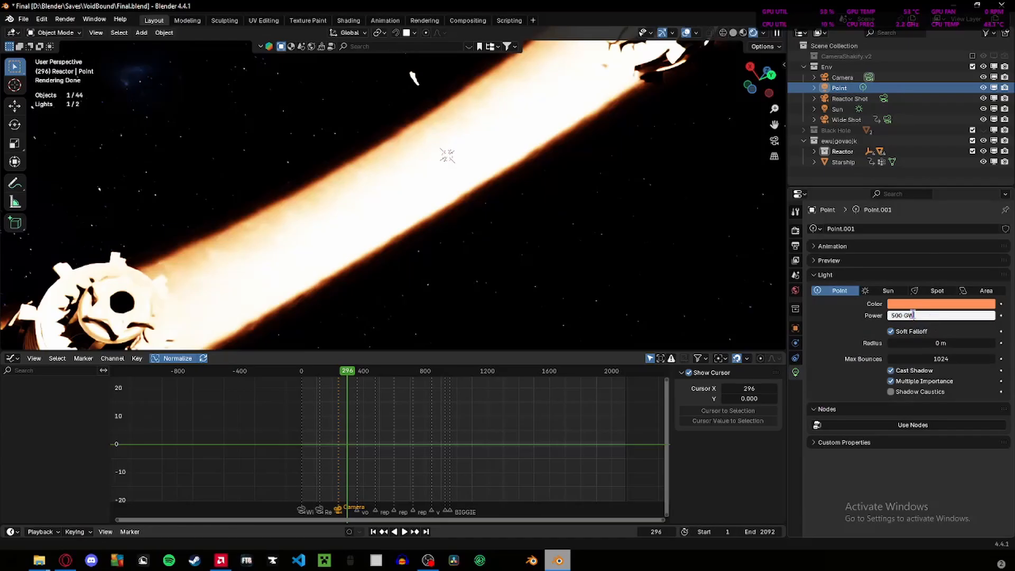
click(900, 316)
key(Return)
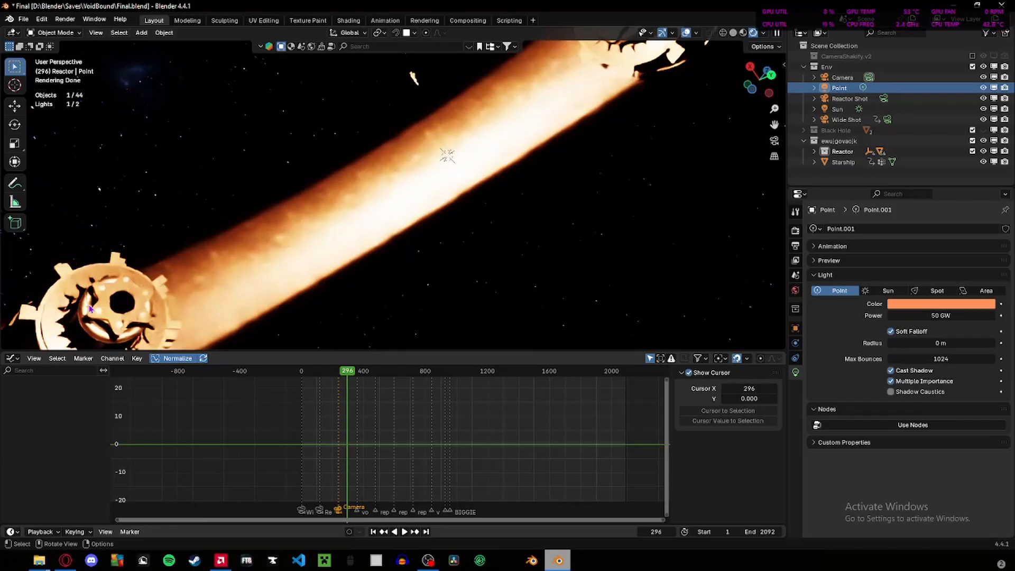
click(900, 315)
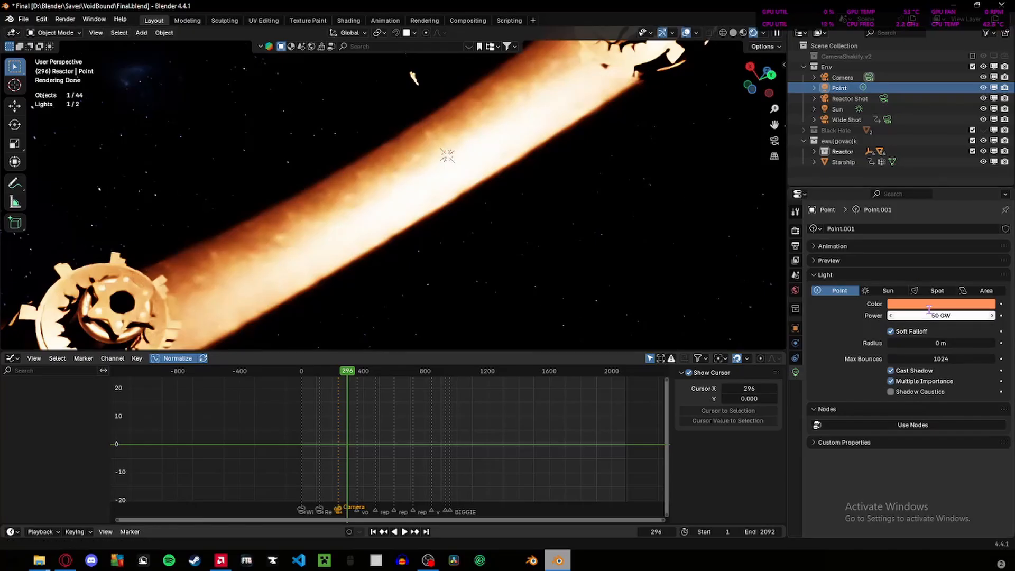
click(899, 315)
key(Return)
- Set the Color Management view transform to False Color
click(796, 230)
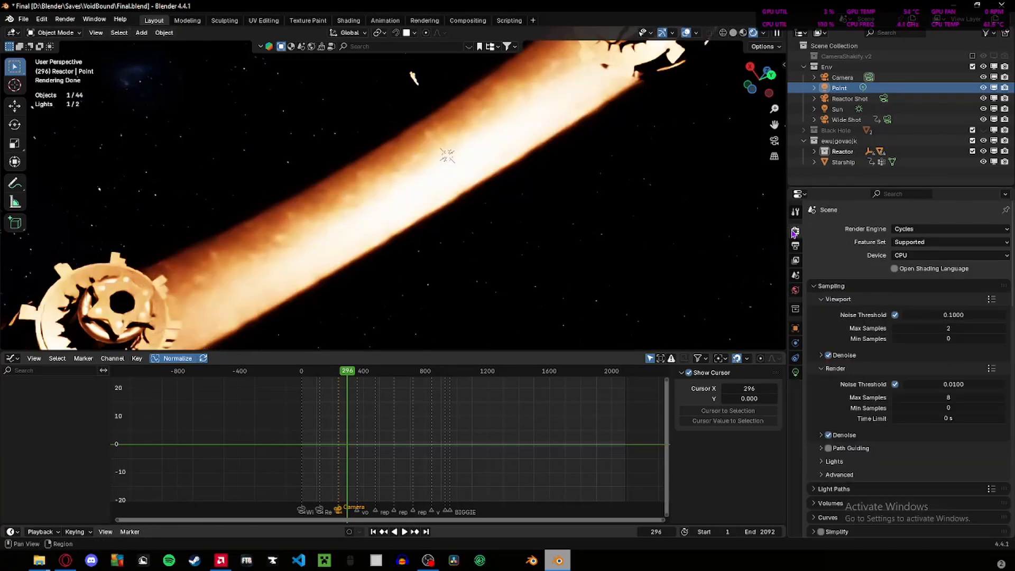
scroll(856, 415, down, 6)
scroll(855, 415, down, 15)
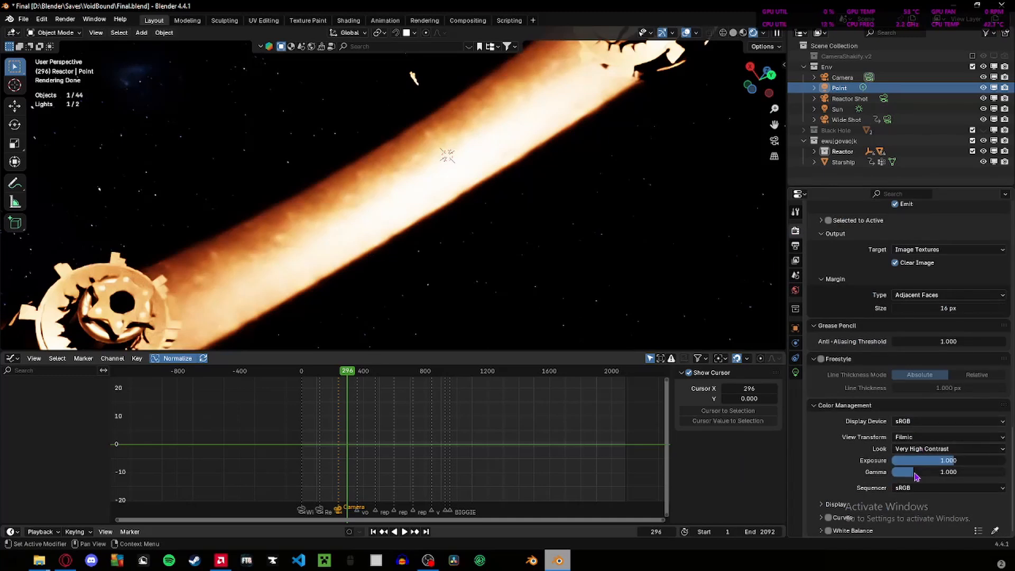
click(921, 438)
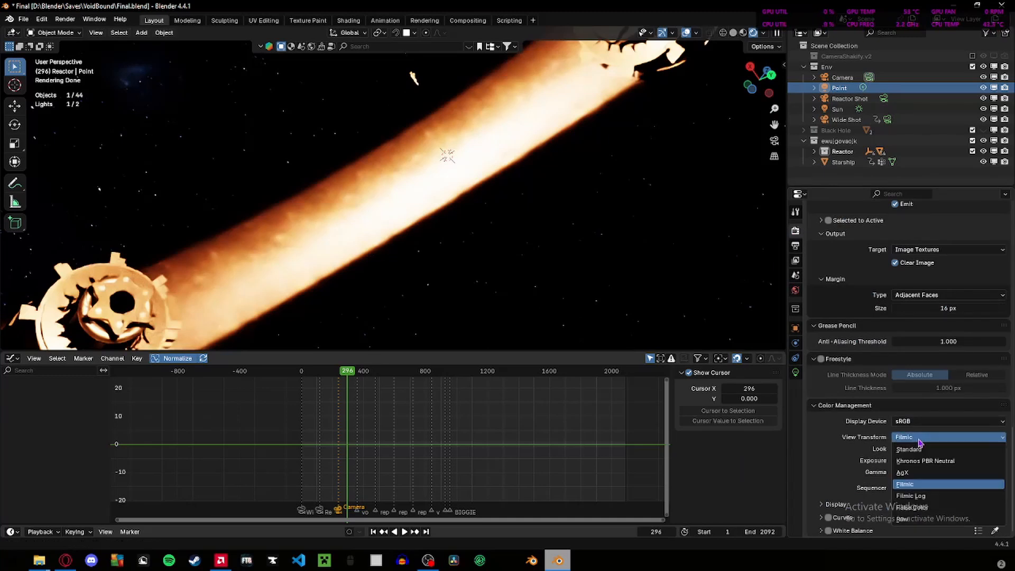
click(923, 508)
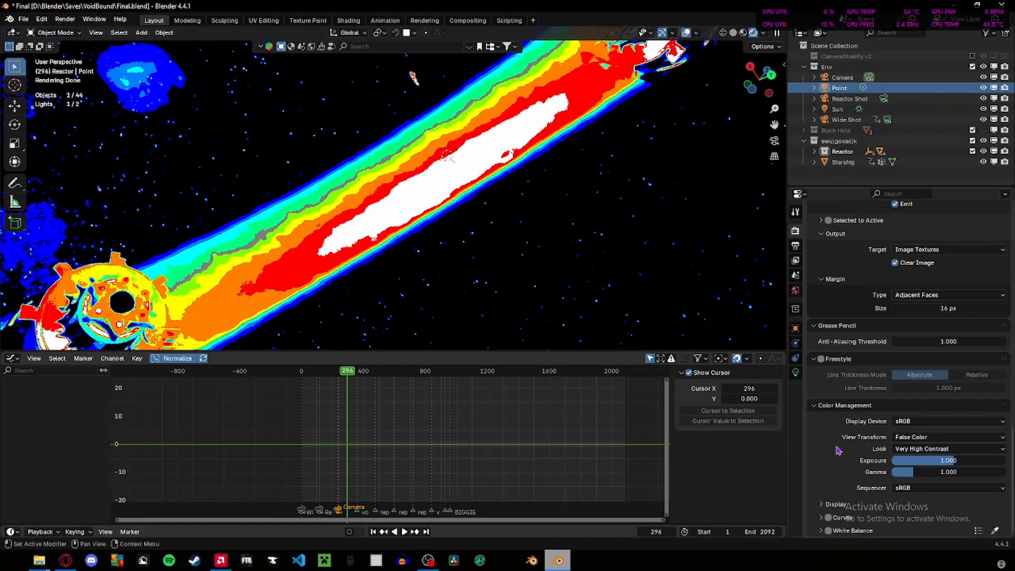
- Lower the Point light's power to 25 GW, then to 15 GW
click(795, 372)
click(931, 315)
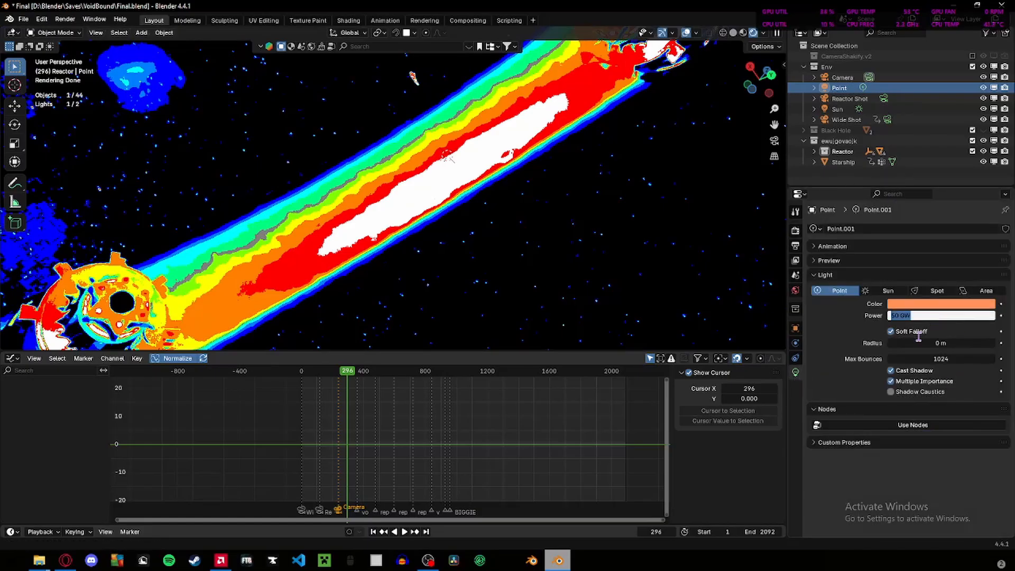
key(Home)
key(BackSpace)
key(BackSpace)
text(25)
key(Return)
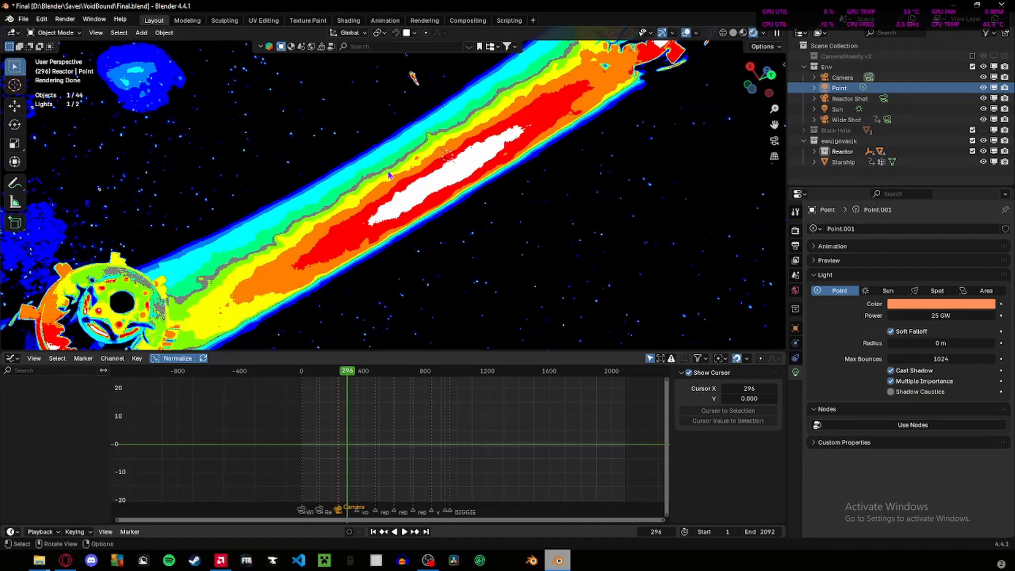
click(944, 316)
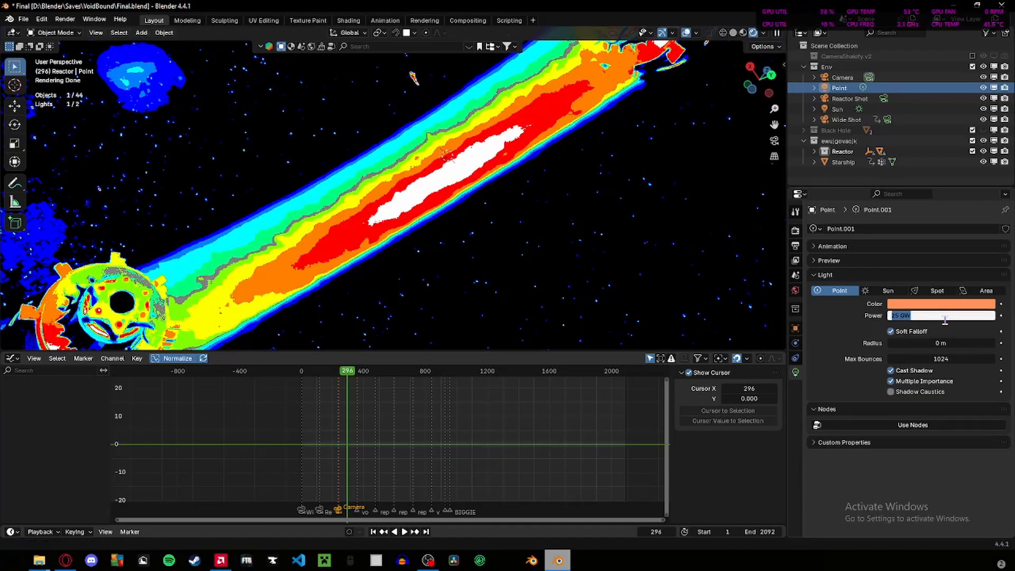
key(Left)
key(BackSpace)
text(1)
key(Return)
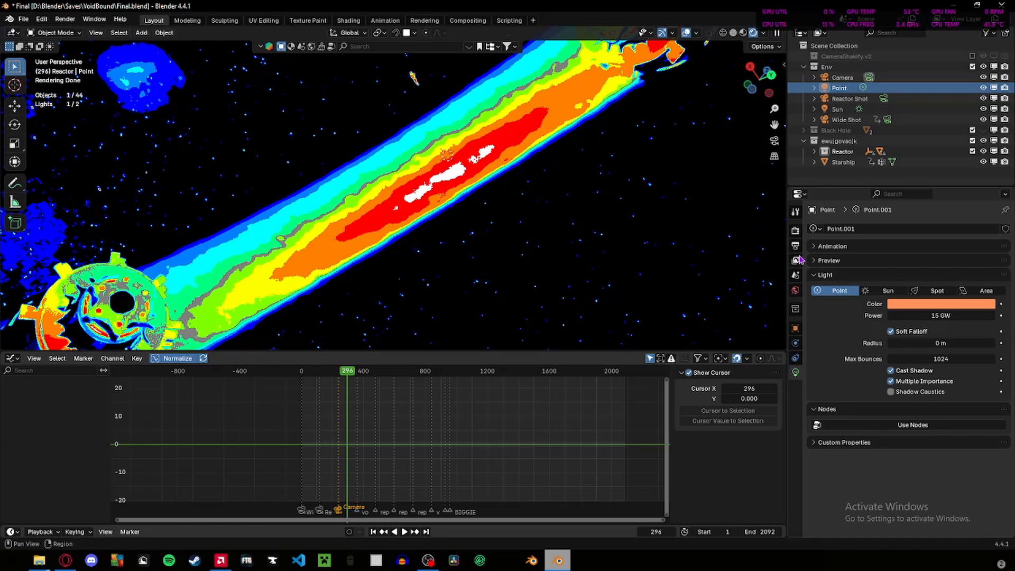
- Switch the view transform to AgX and fly toward the reactor sphere
click(796, 230)
scroll(920, 465, down, 20)
scroll(922, 473, down, 15)
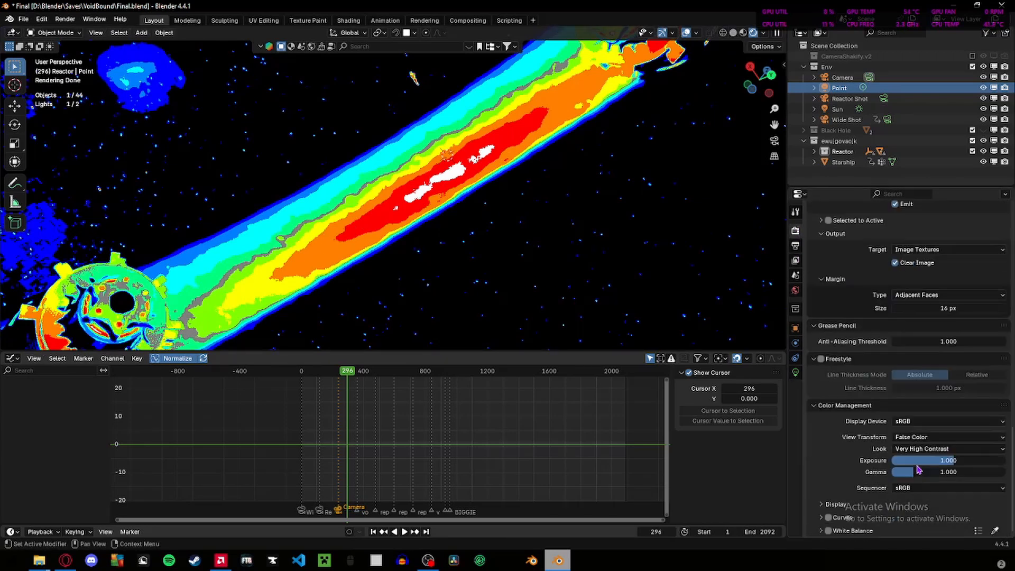
click(921, 437)
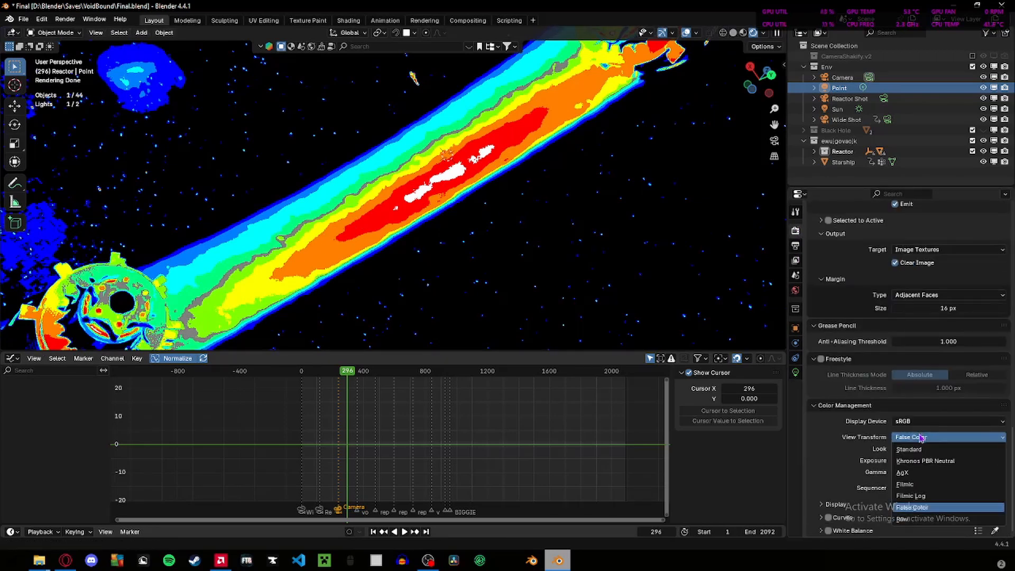
click(926, 478)
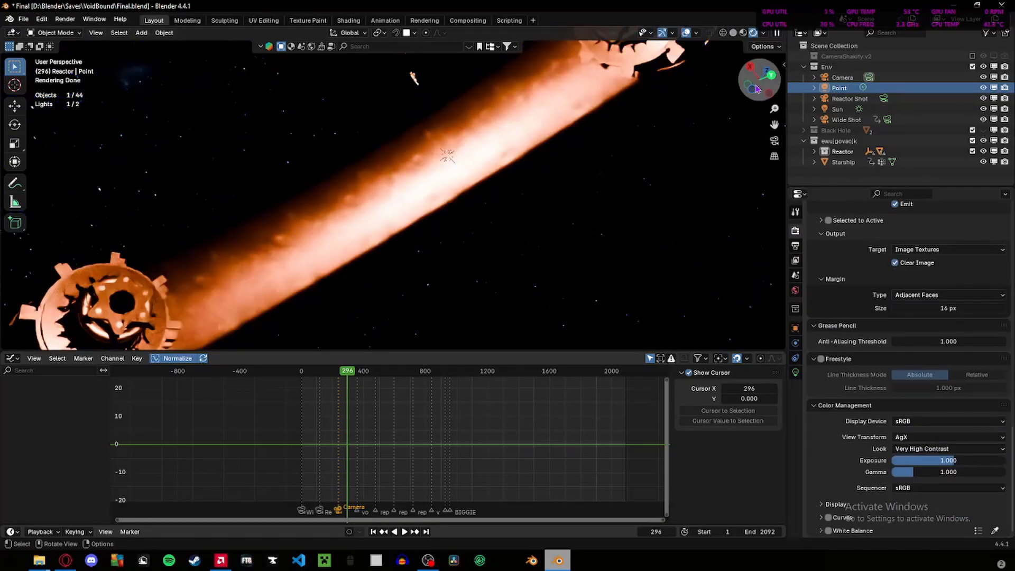
key(shift+grave)
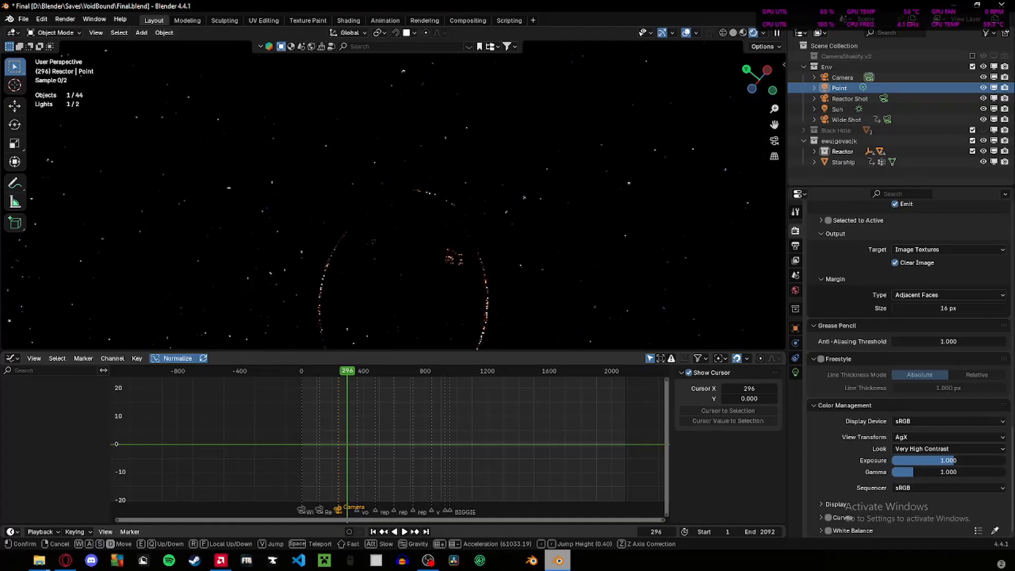
key(w)
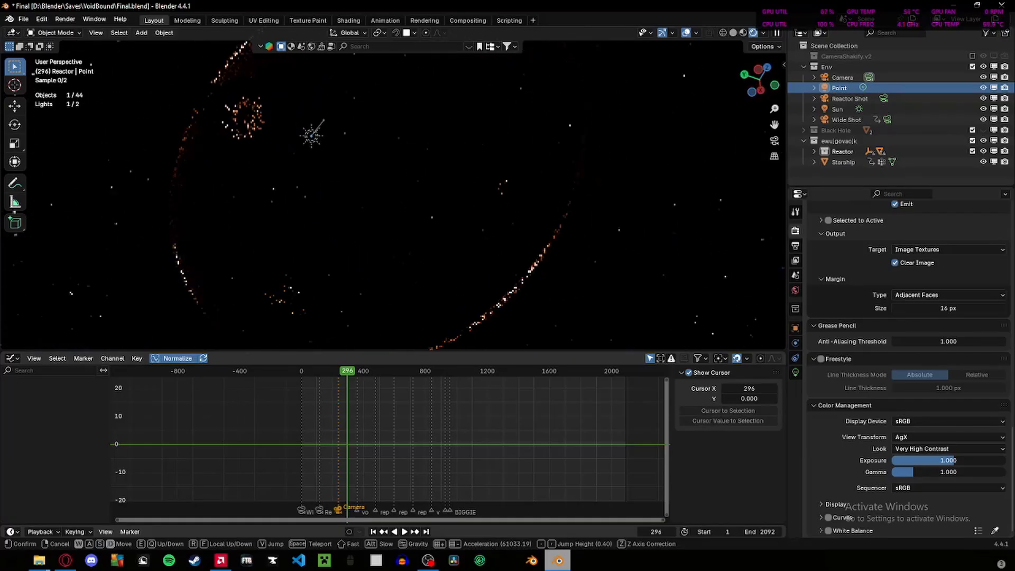
- Stop flying, look through the scene camera and unhide the Black Hole collection
key(Return)
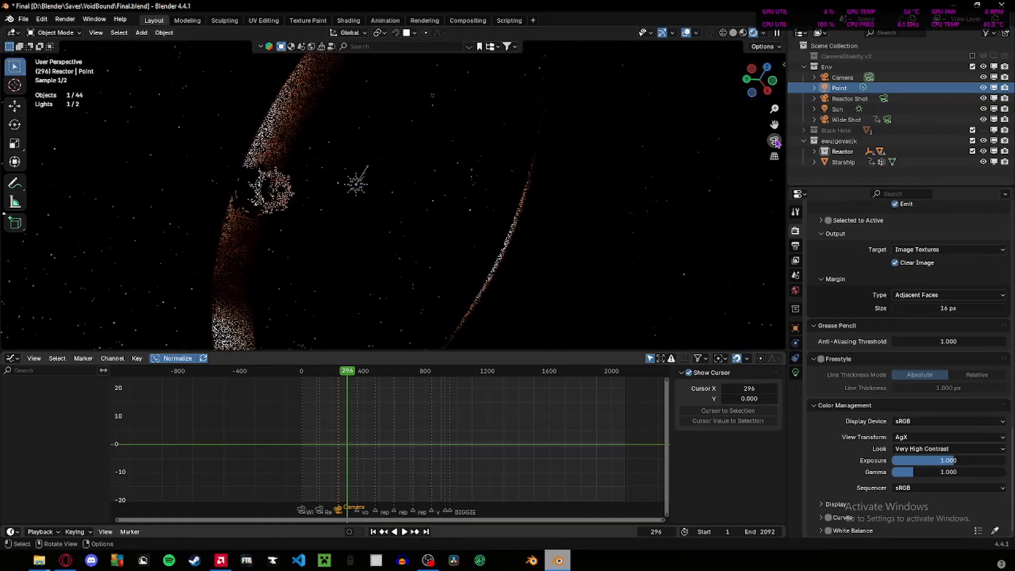
click(775, 141)
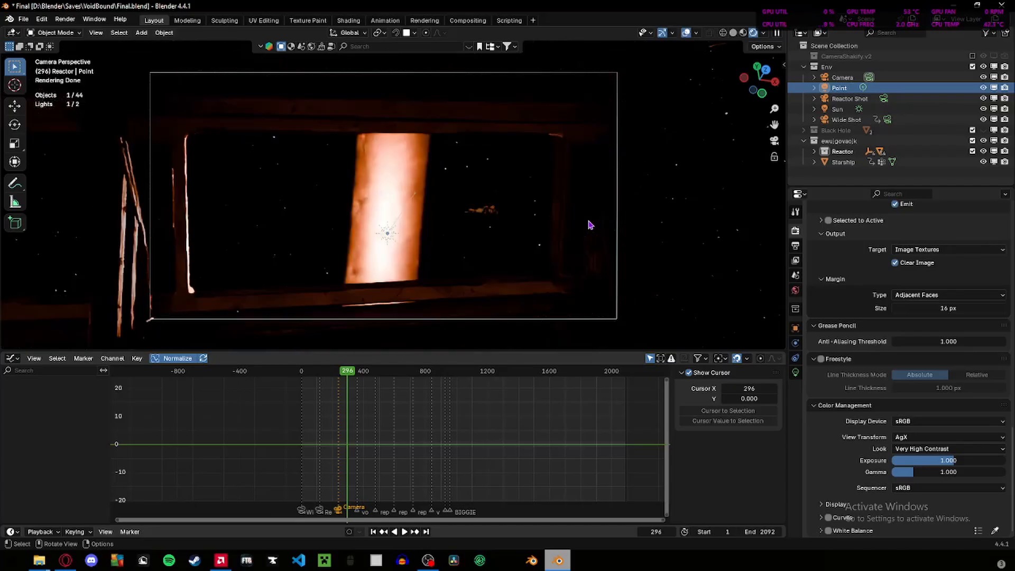
click(983, 130)
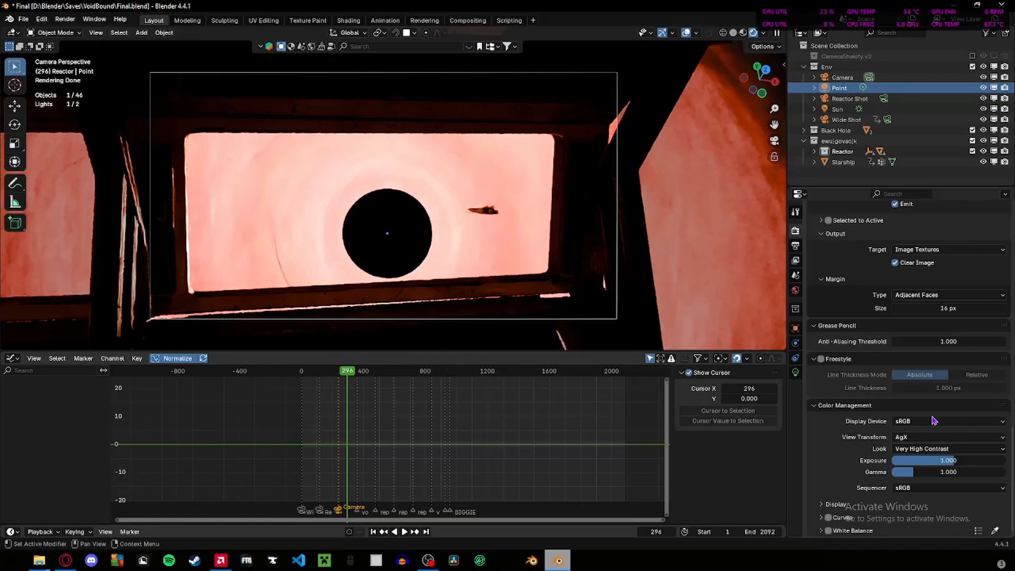
- Try Filmic and Khronos PBR Neutral view transforms, and Medium then Very High Contrast looks
click(913, 437)
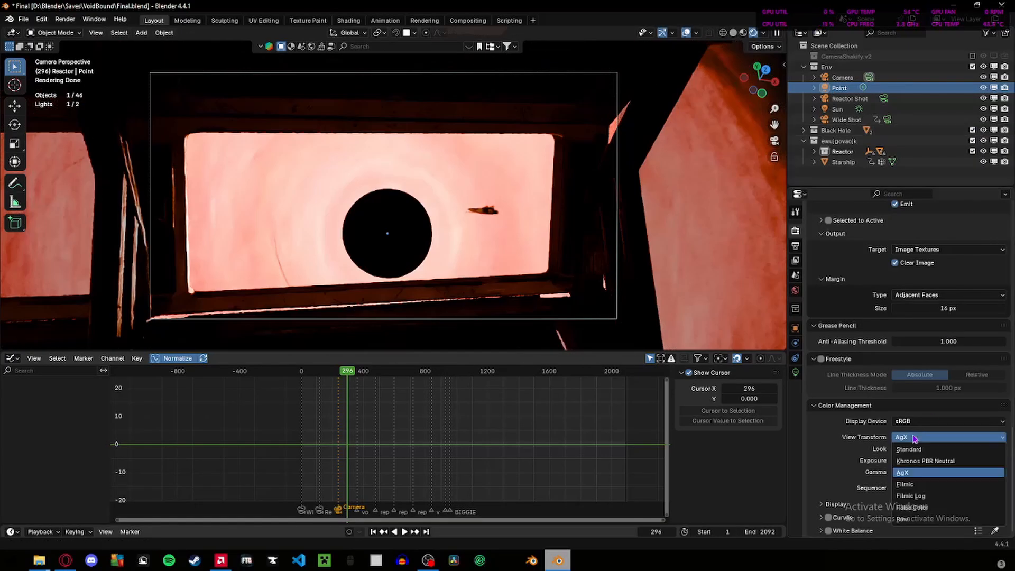
click(923, 484)
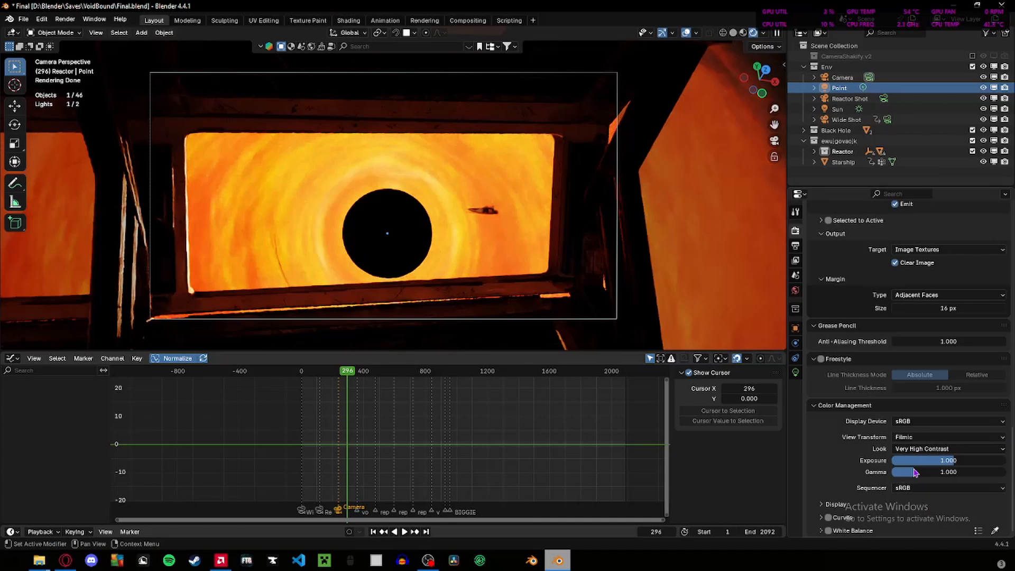
click(901, 435)
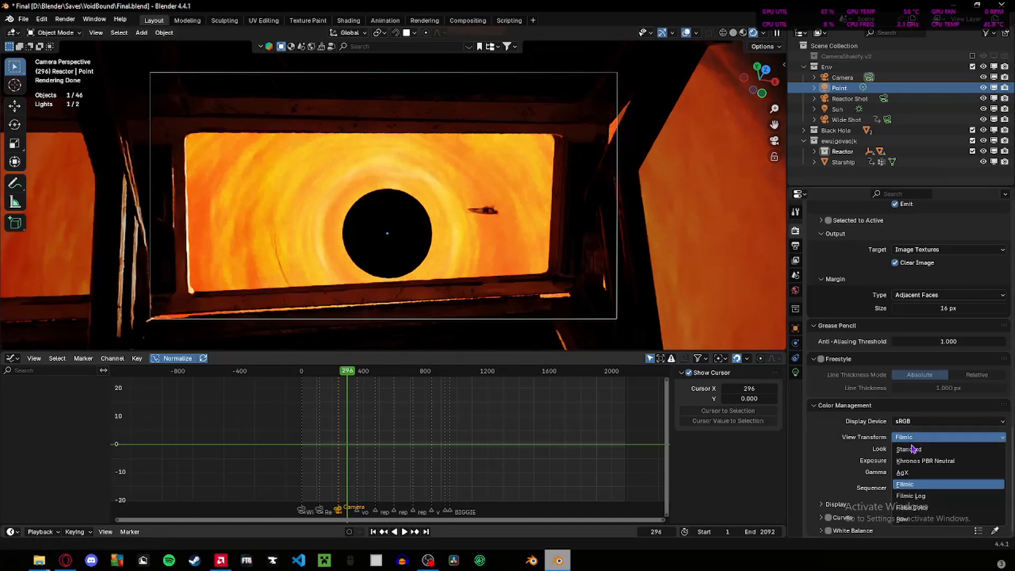
click(927, 461)
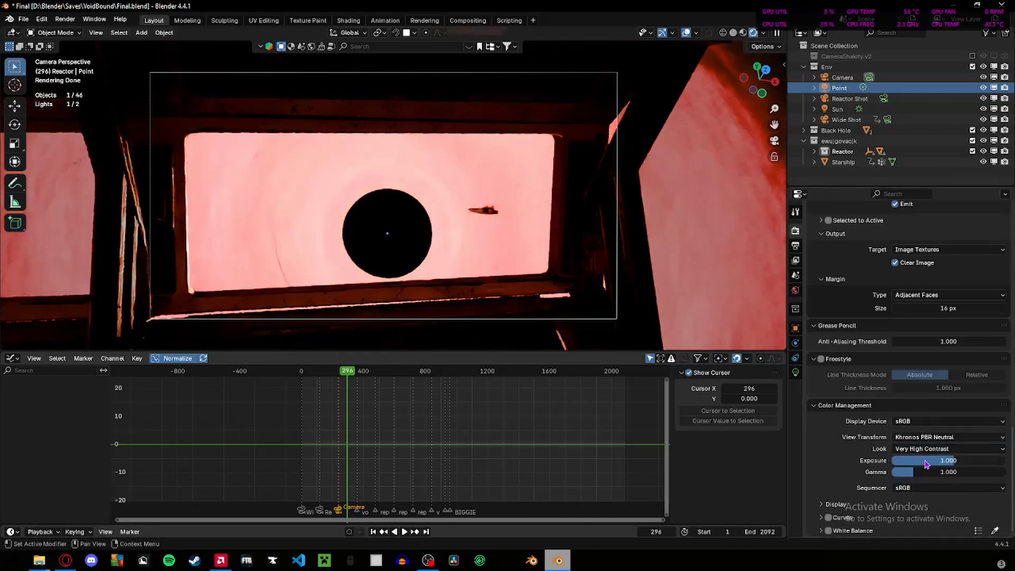
click(923, 449)
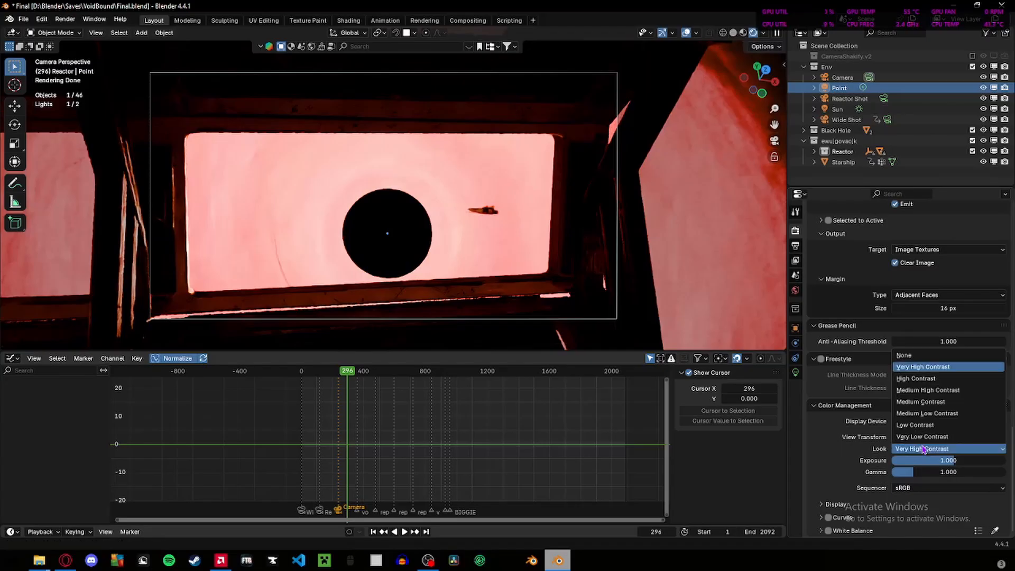
click(921, 401)
click(921, 449)
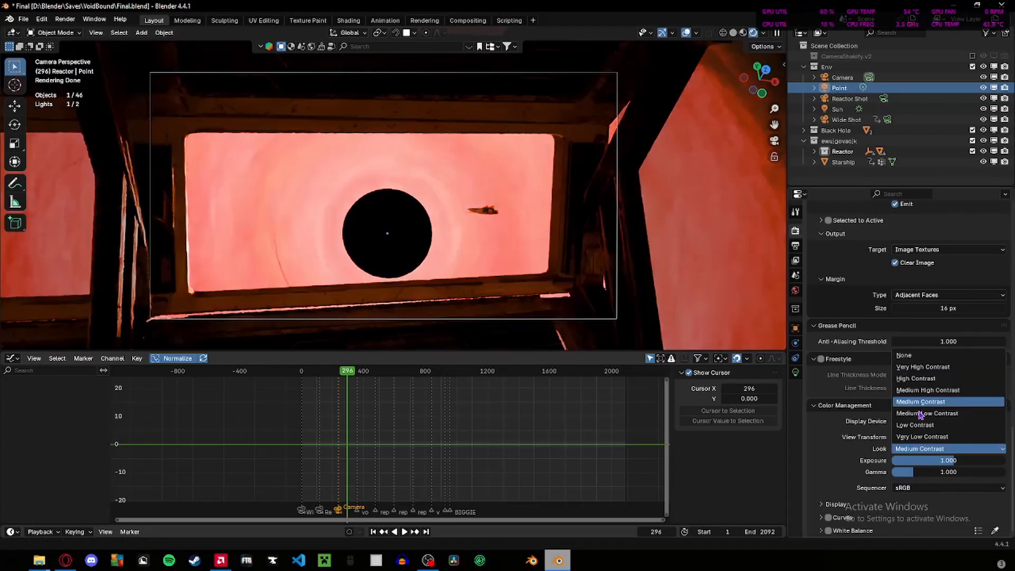
click(920, 367)
- Preview the False Color, Filmic Log, AgX and Khronos PBR Neutral view transforms
click(925, 437)
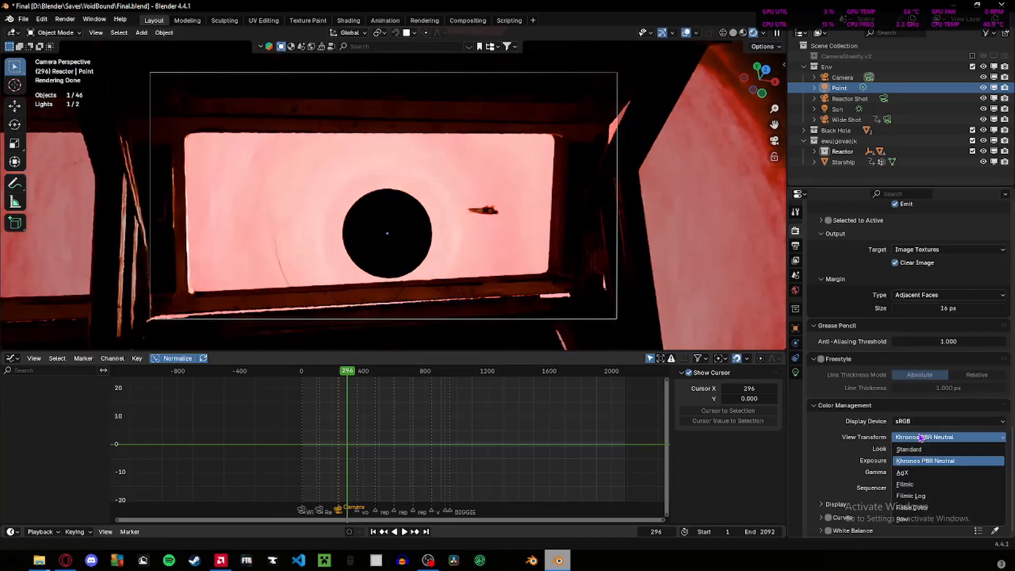
click(920, 513)
click(924, 437)
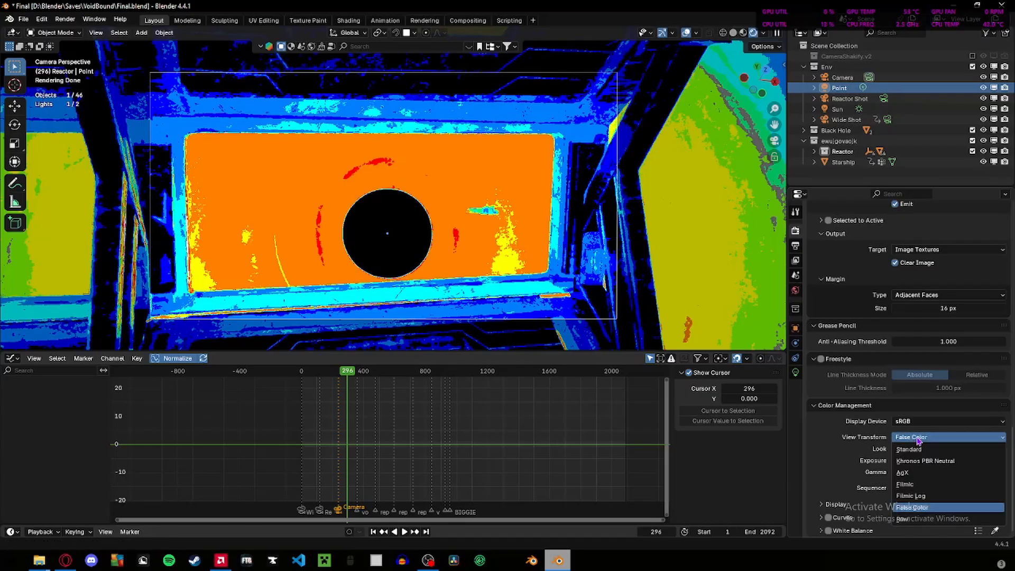
click(926, 494)
click(924, 437)
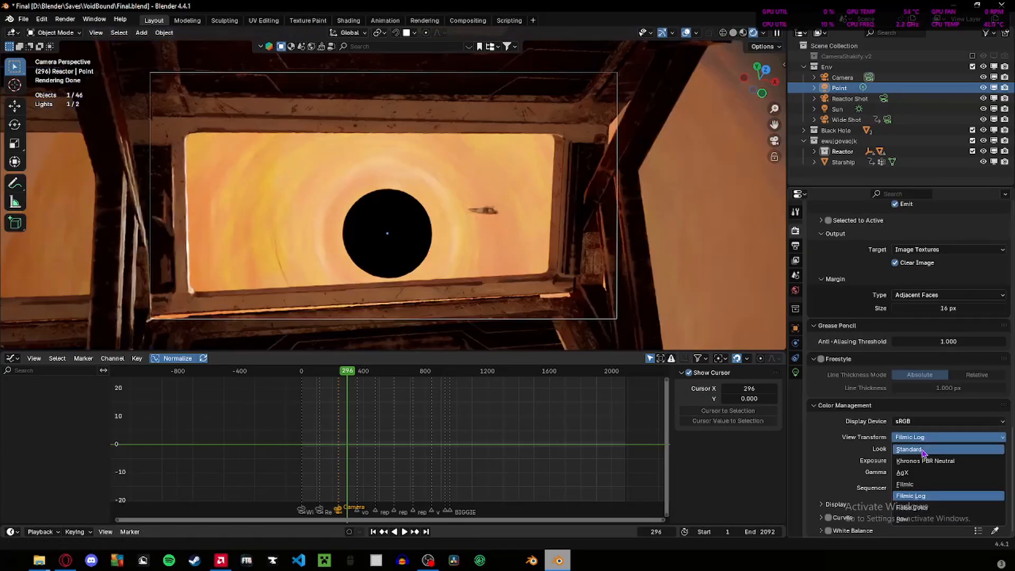
click(924, 472)
click(924, 436)
click(923, 461)
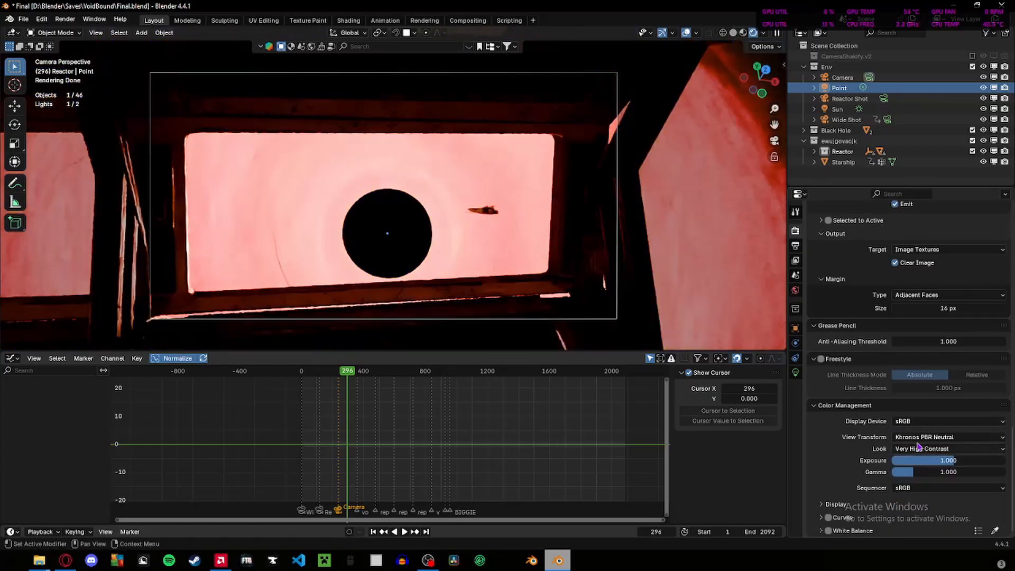
- Compare Standard, Filmic and Raw view transforms, then settle on Filmic
click(924, 437)
click(919, 449)
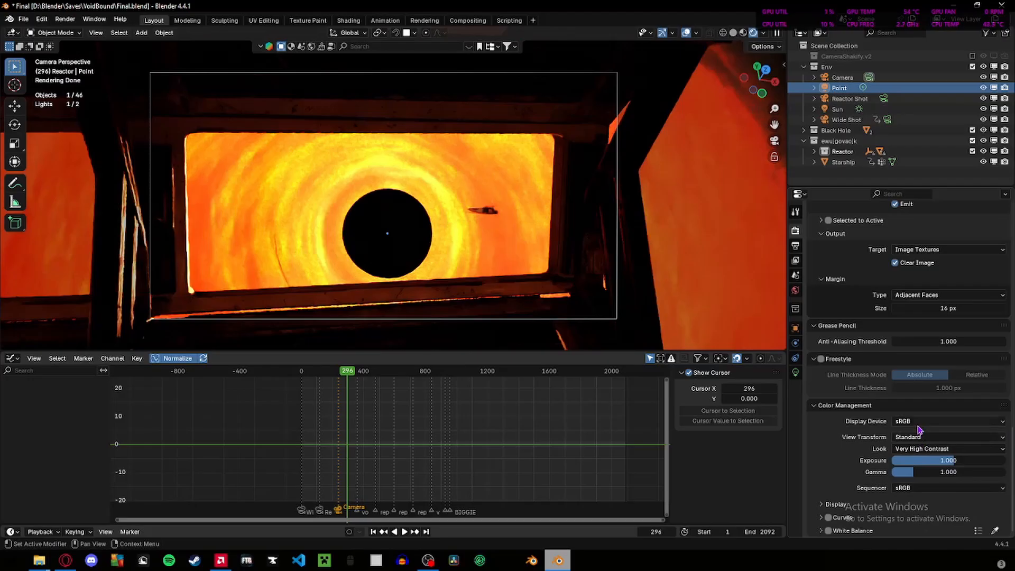
click(920, 436)
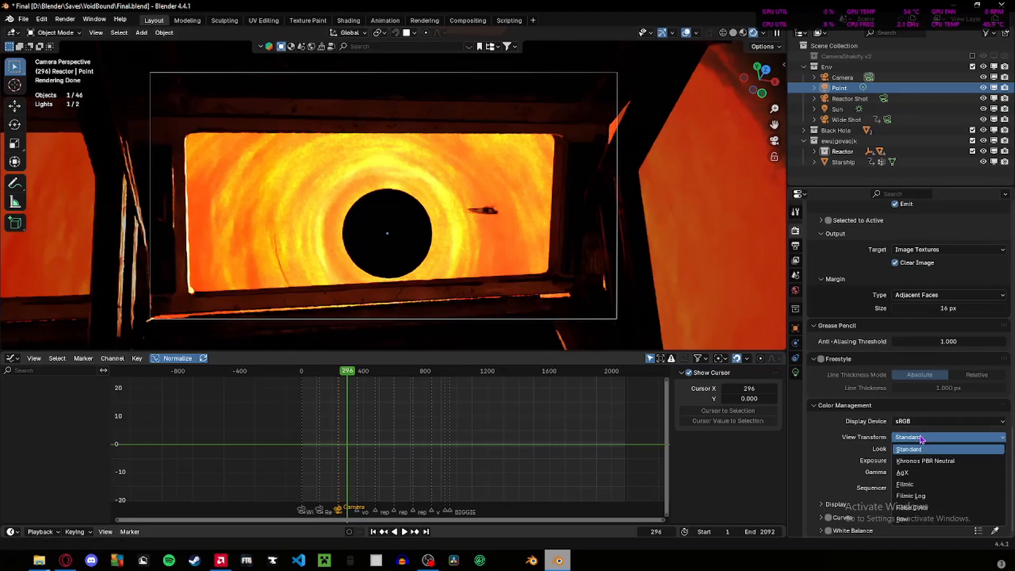
click(917, 473)
click(915, 450)
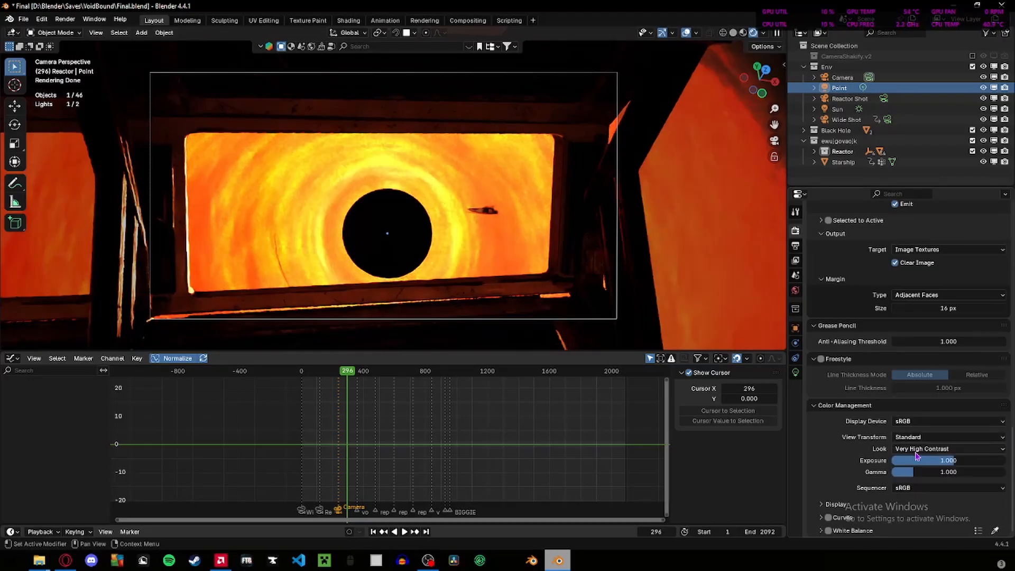
click(917, 438)
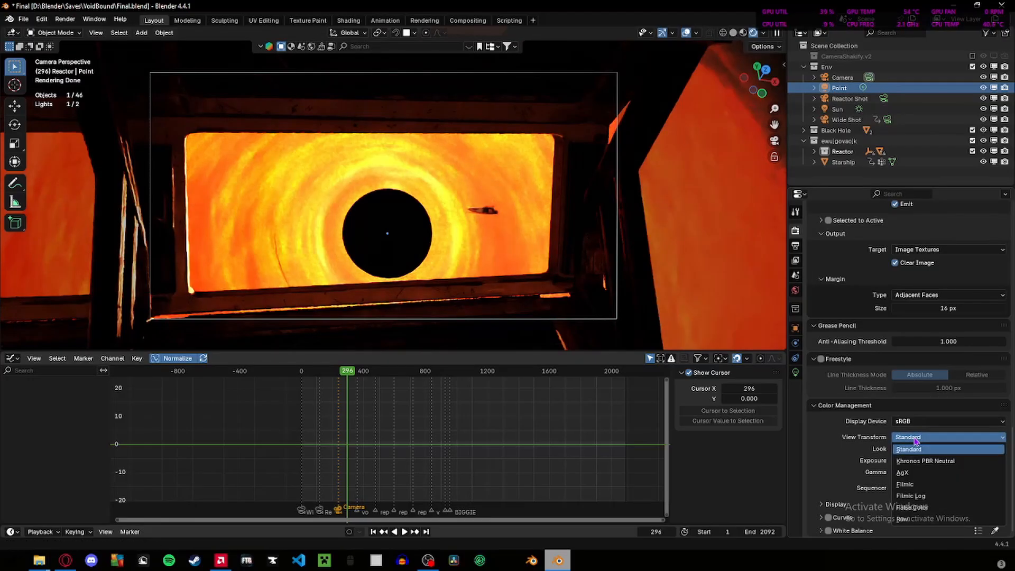
click(923, 518)
click(917, 437)
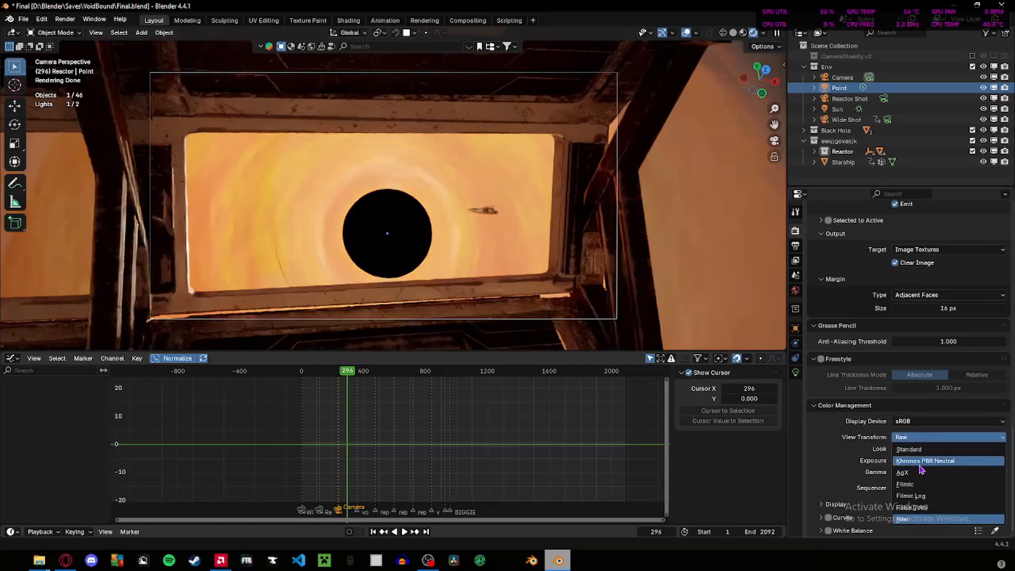
click(923, 485)
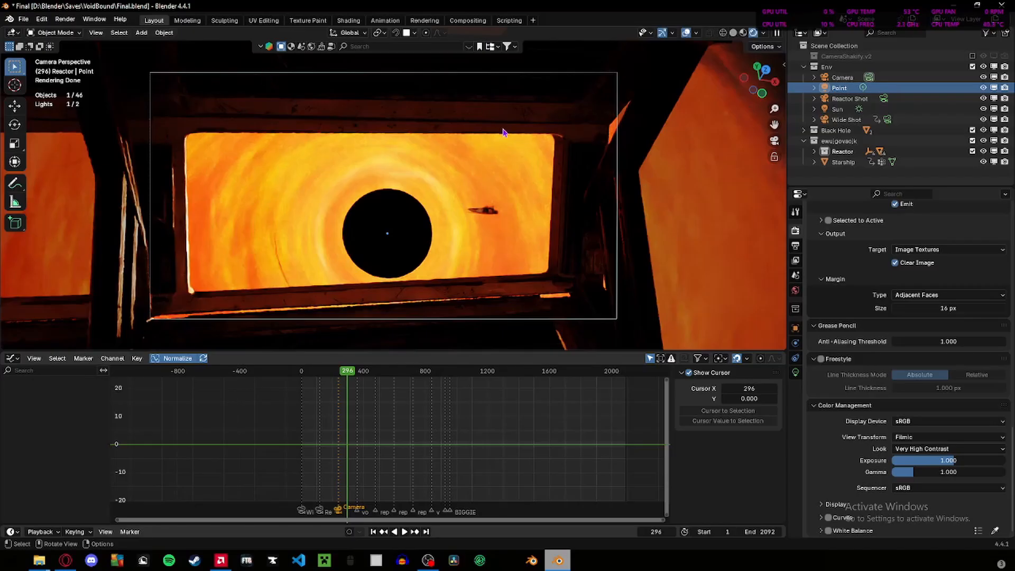
- View the Render Result in the Rendering workspace
scroll(509, 202, up, 5)
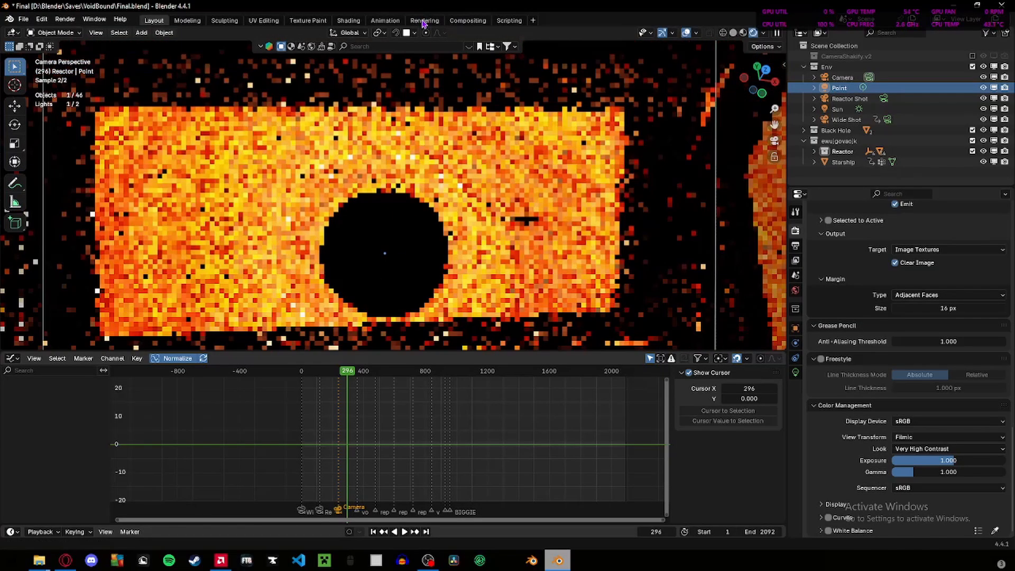
click(424, 21)
scroll(521, 354, down, 5)
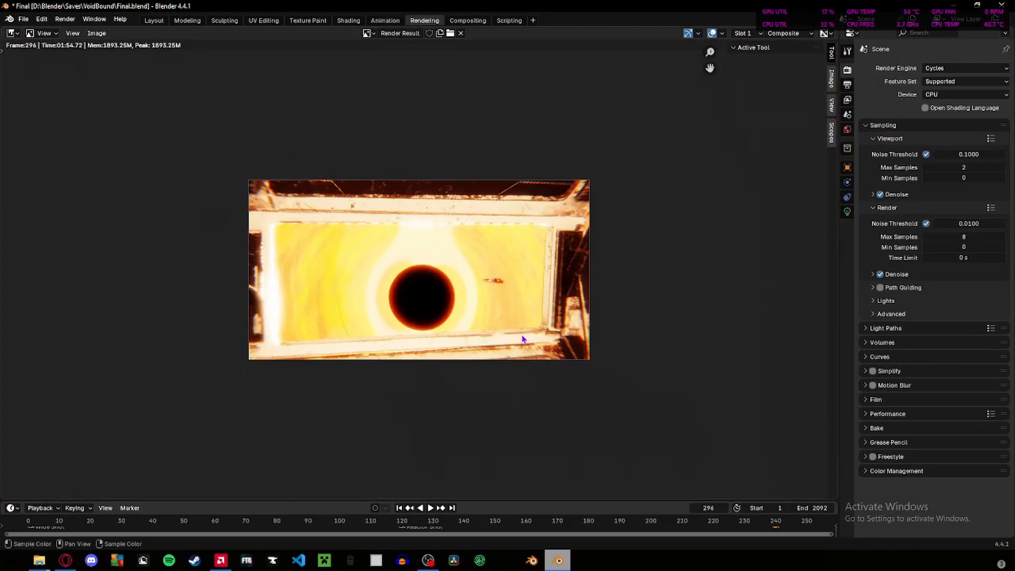
scroll(361, 355, up, 3)
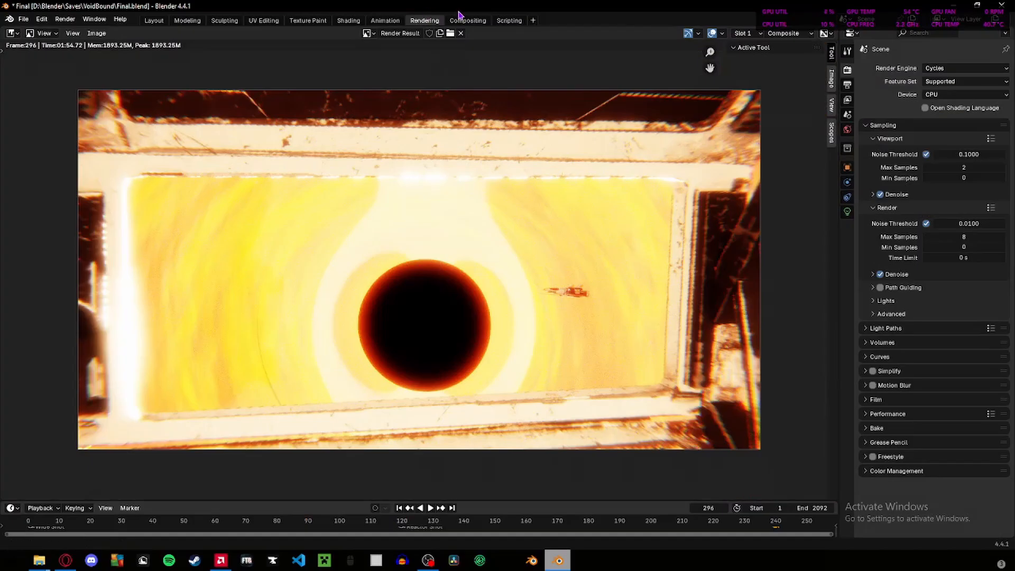
- Open the Compositing workspace and step inside the FinalComp node group
click(462, 20)
scroll(233, 214, up, 2)
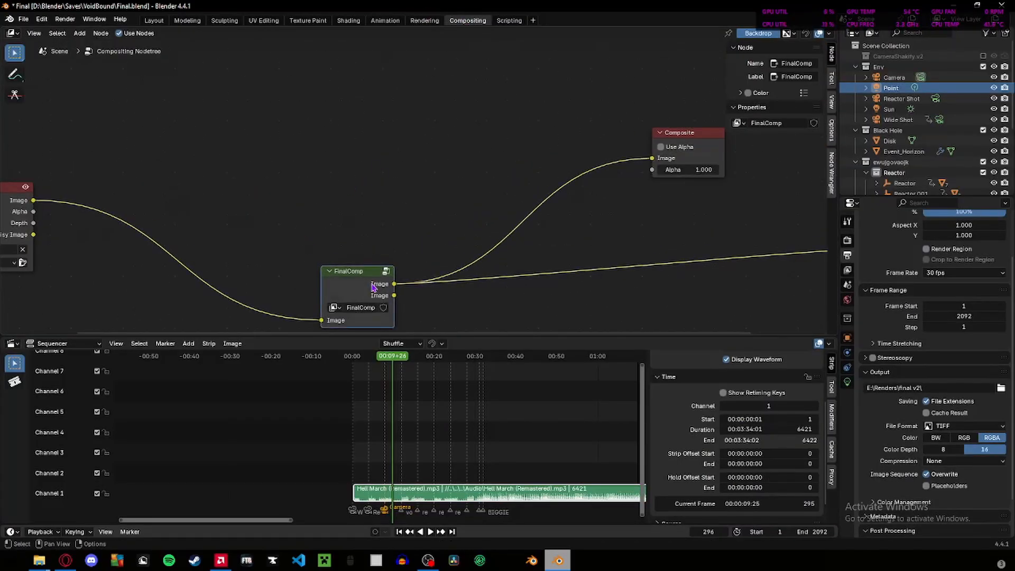
click(386, 272)
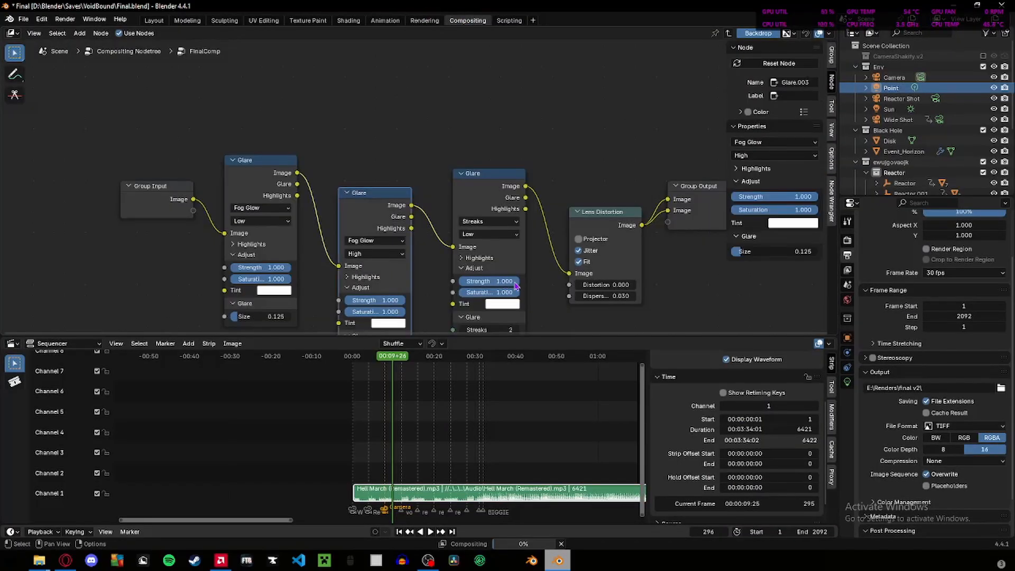
scroll(420, 201, up, 3)
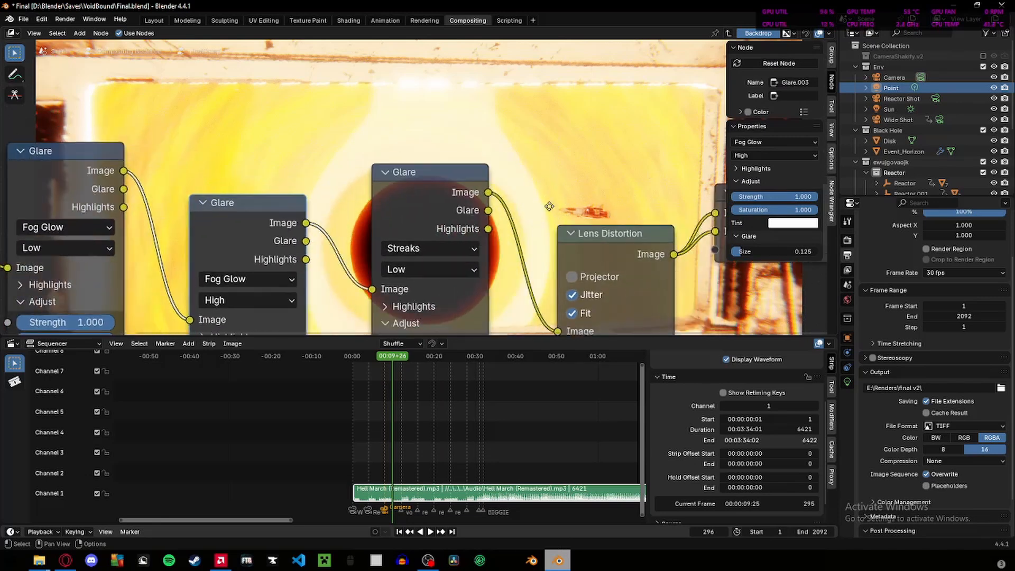
scroll(442, 132, down, 1)
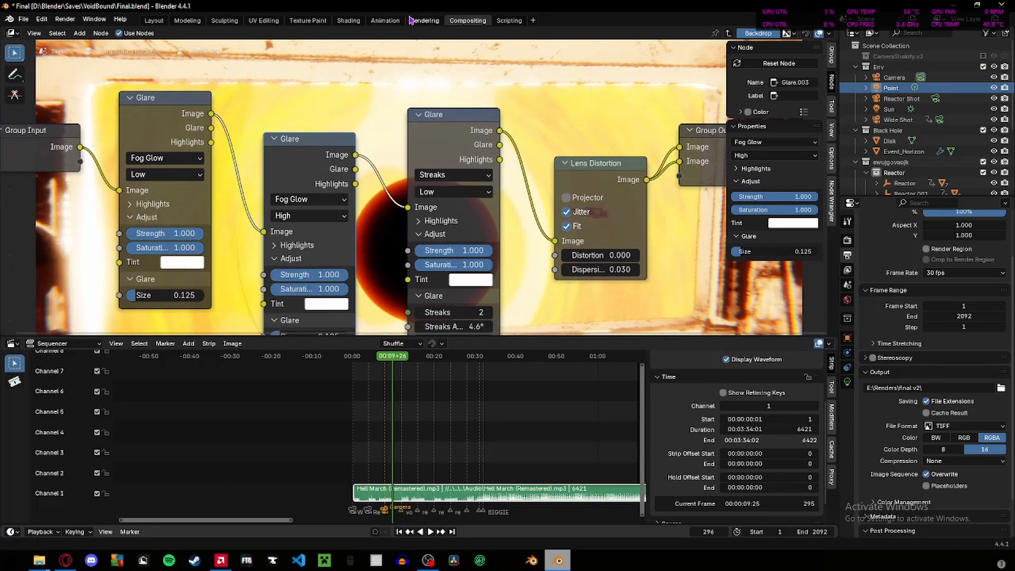
- Go back to the Rendering workspace and pan and zoom around the rendered image
click(424, 20)
middle_drag(563, 288, 516, 238)
scroll(657, 249, up, 2)
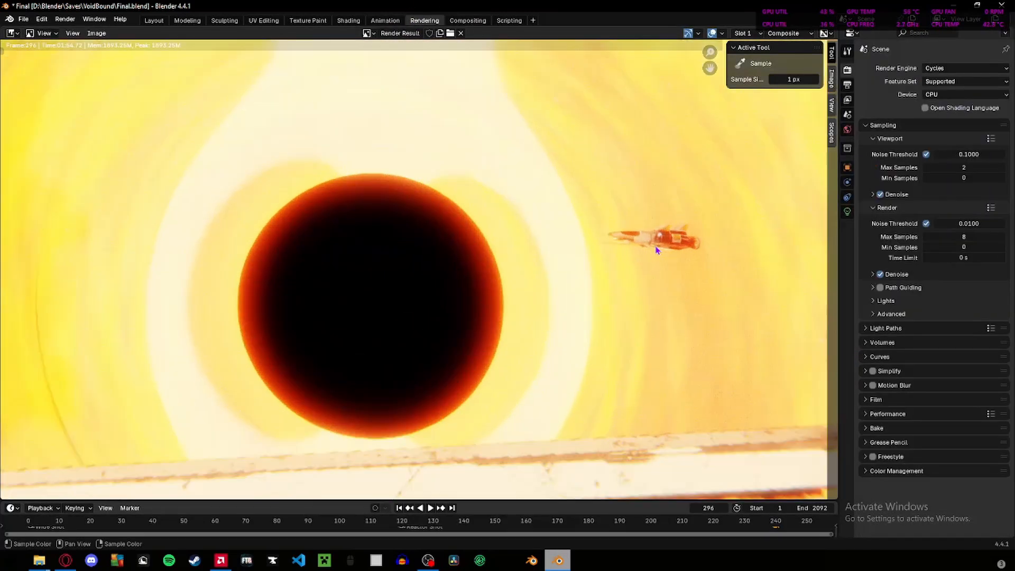
scroll(539, 208, down, 4)
scroll(598, 241, up, 3)
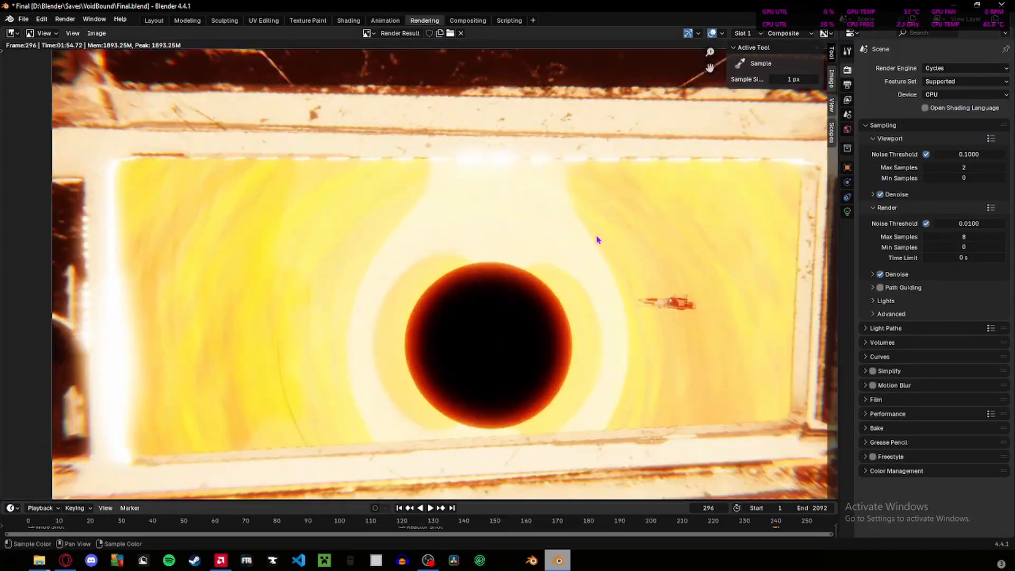
- Return to the Layout workspace with the viewport in Solid shading
click(154, 20)
scroll(388, 179, down, 3)
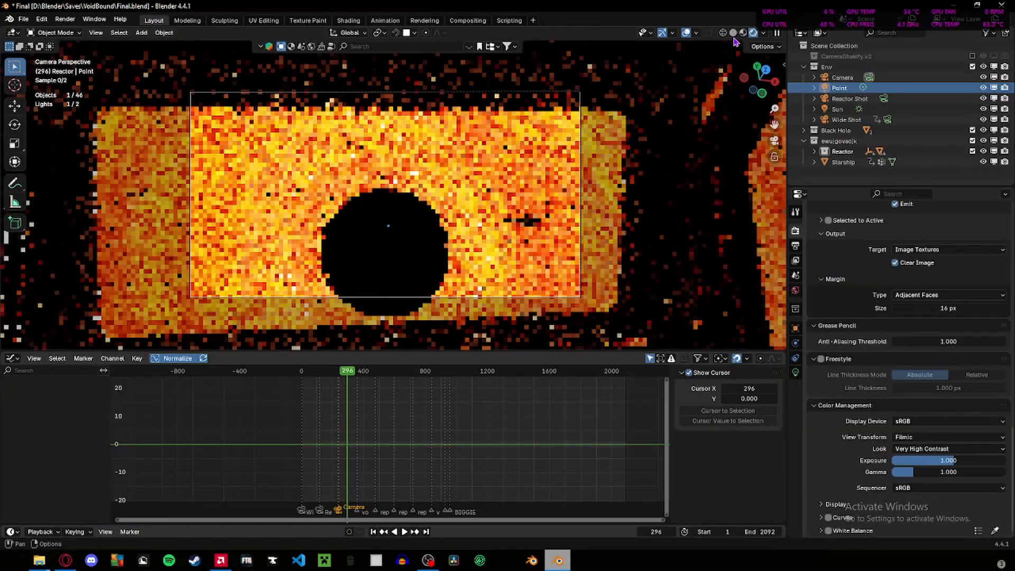
click(733, 32)
- In Battle Encoder Shirasé, target blender.exe, confirm limiting it and adjust its CPU slider
click(376, 560)
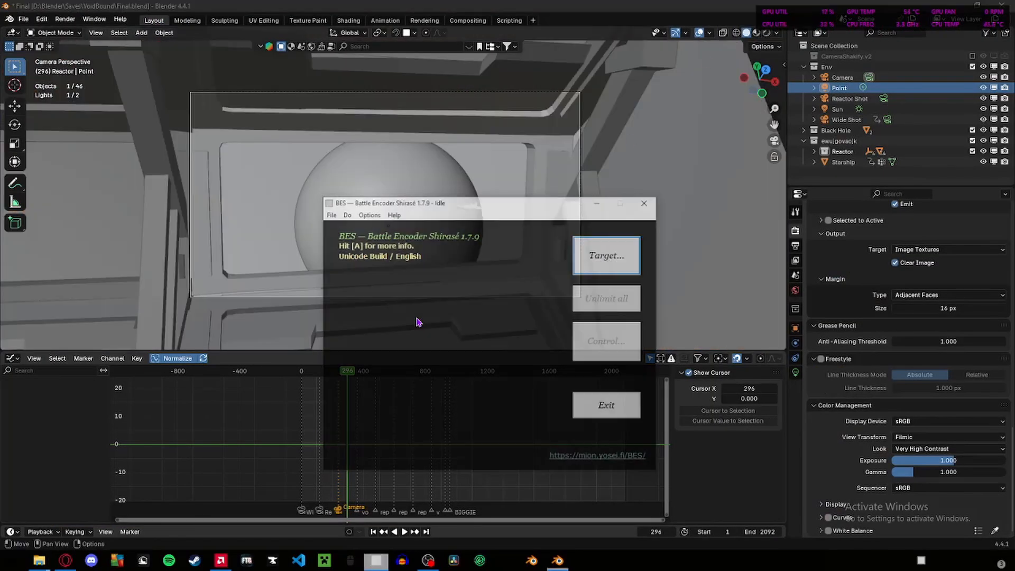
click(587, 253)
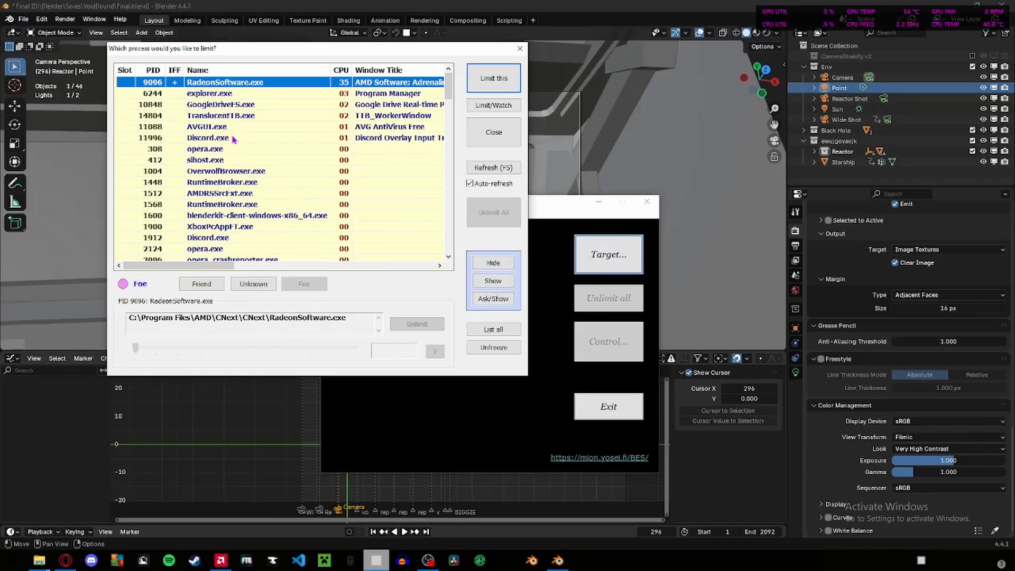
click(204, 139)
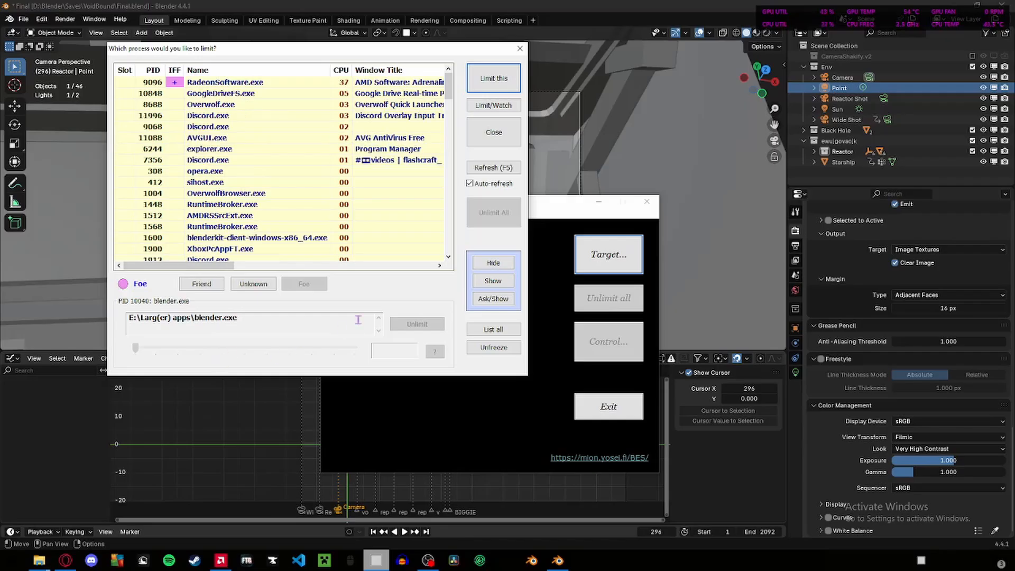
click(492, 88)
click(257, 281)
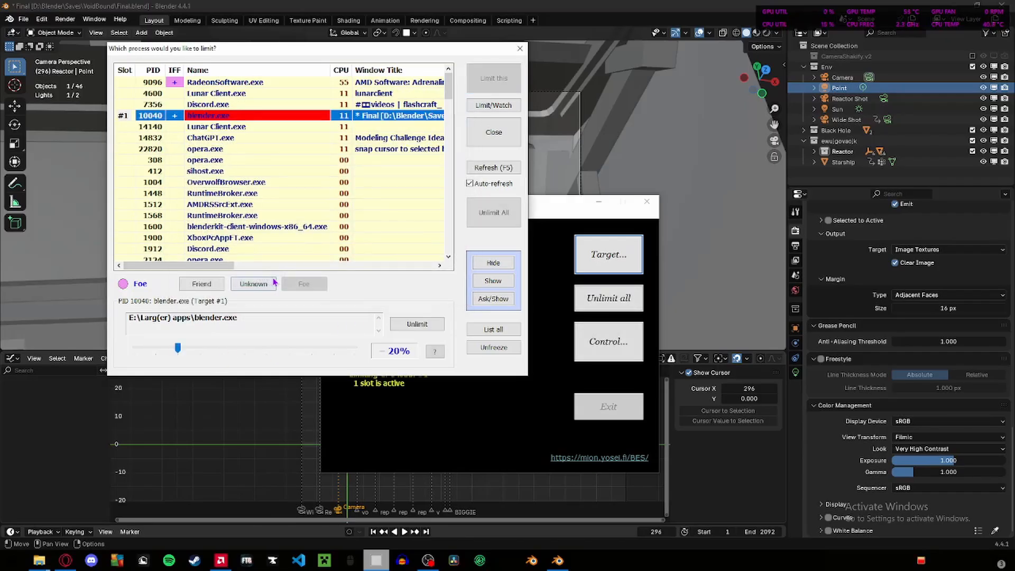
drag(214, 351, 222, 348)
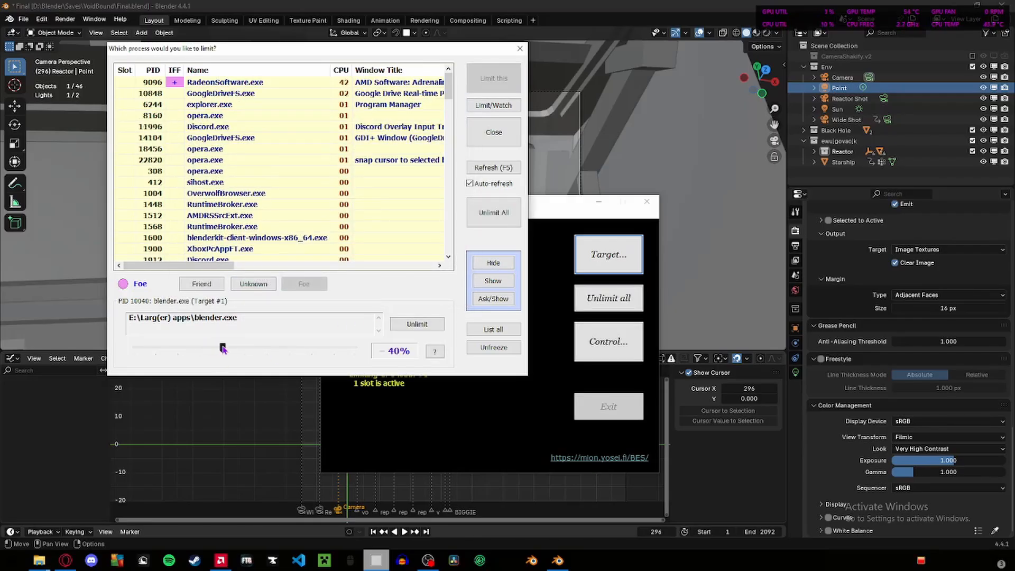
- Close the auto clicker and lower blender.exe's CPU limit to about 23%, back in Blender
click(310, 5)
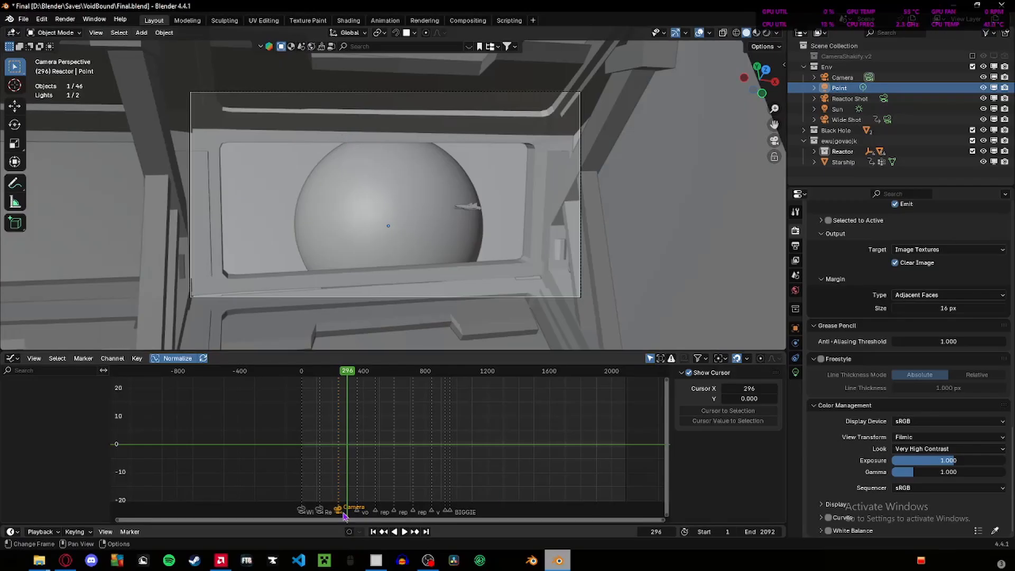
click(362, 562)
click(376, 561)
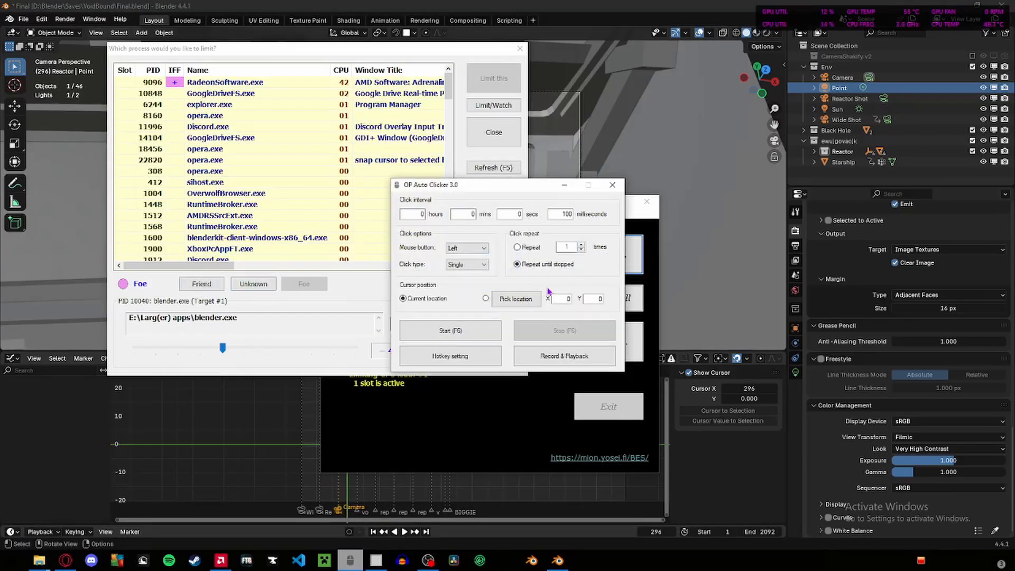
click(612, 185)
drag(199, 349, 185, 348)
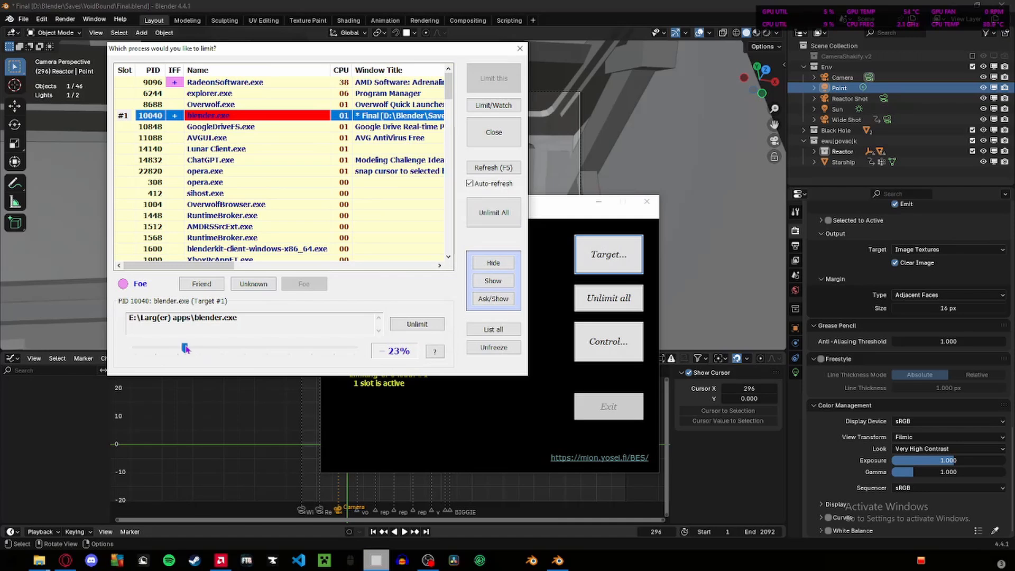
click(318, 5)
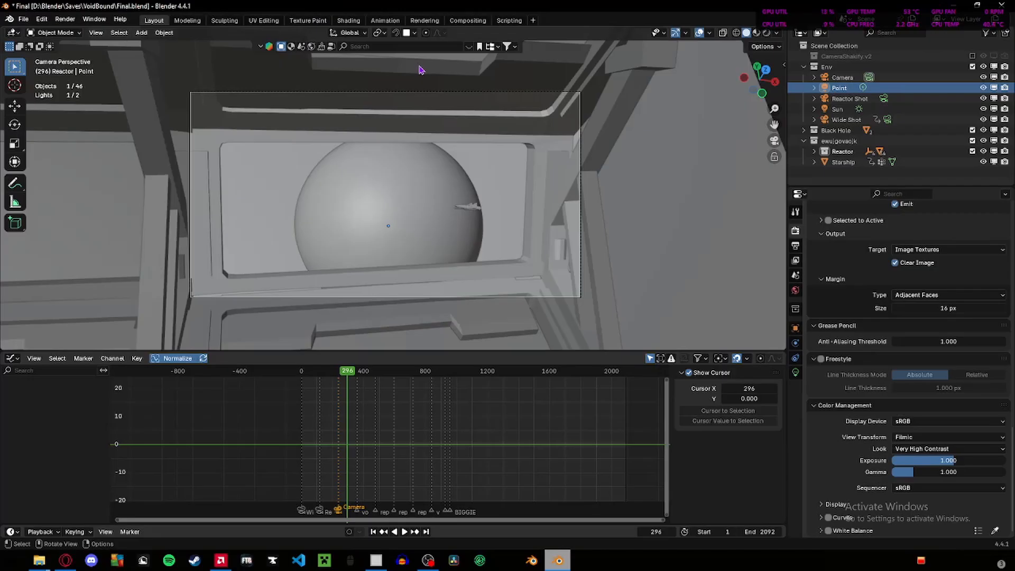
- Switch the viewport to rendered preview with the False Color view transform
scroll(540, 133, up, 1)
scroll(649, 137, up, 1)
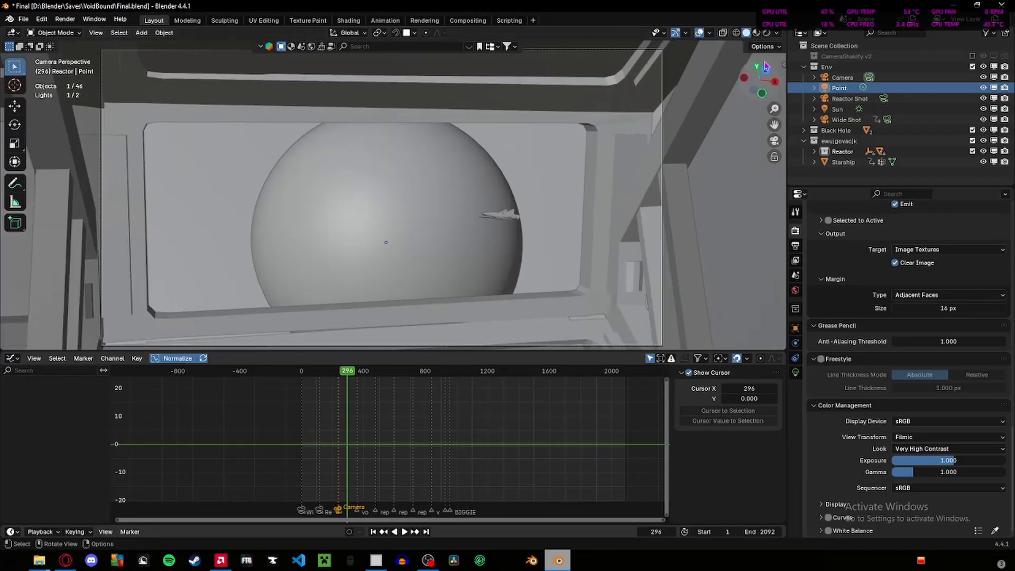
click(767, 33)
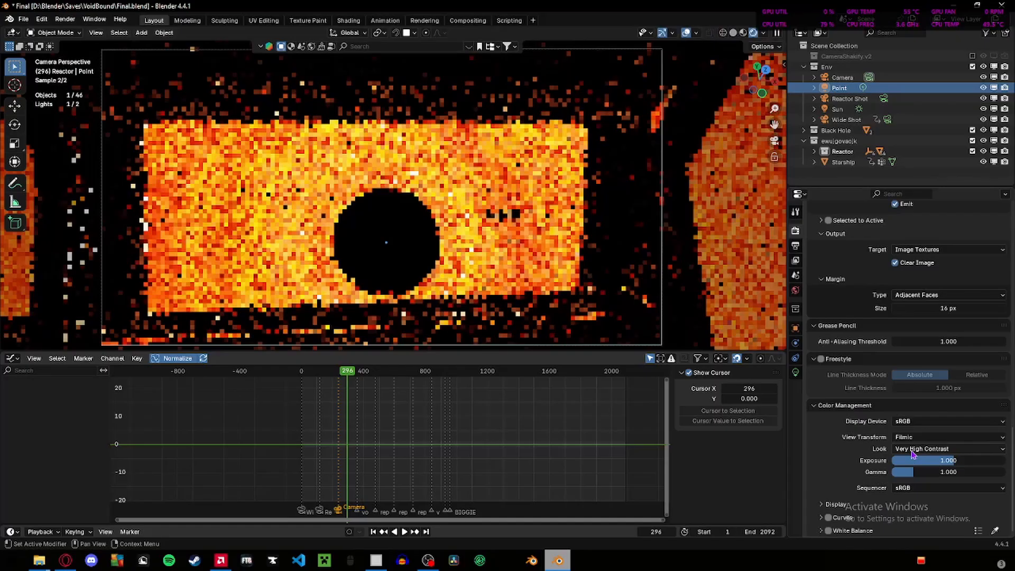
click(912, 449)
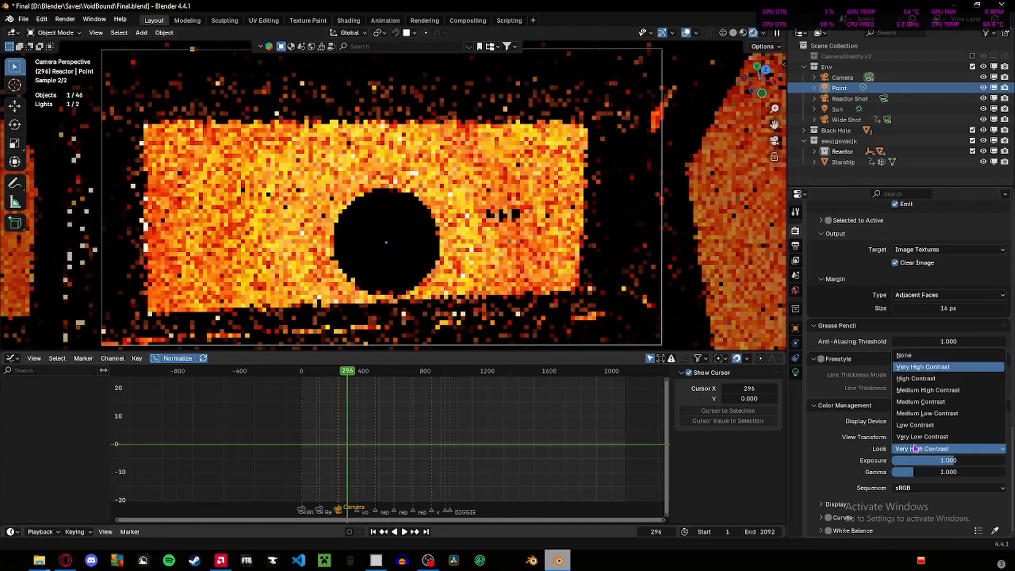
click(908, 439)
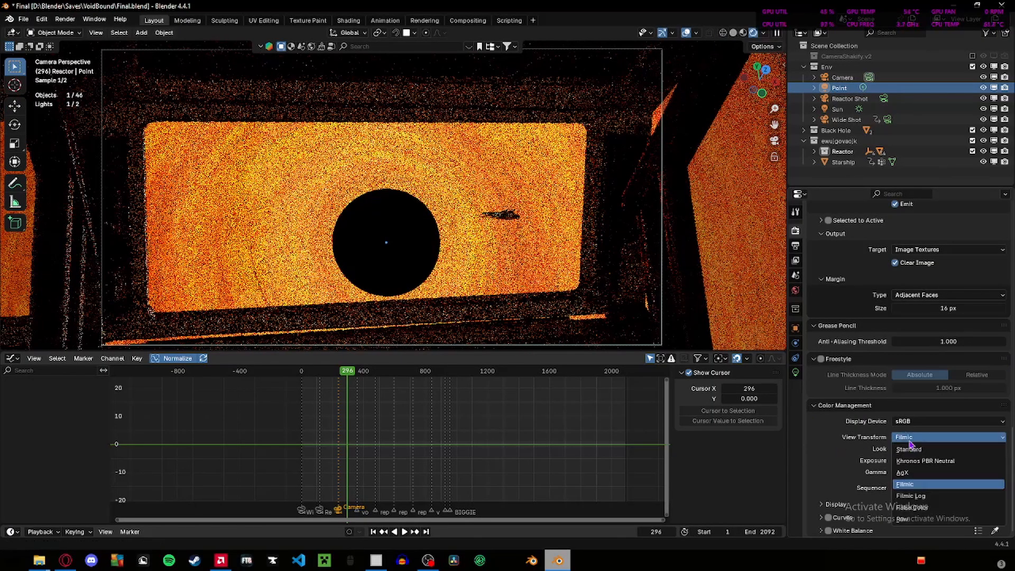
click(920, 508)
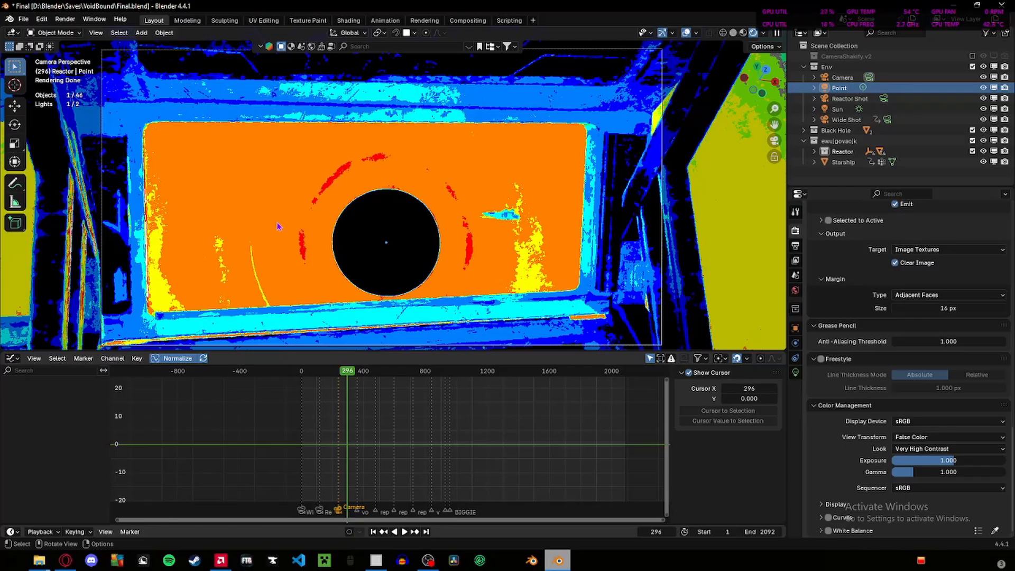
- Scroll the Render properties up from Color Management to the Performance and Bake sections
scroll(358, 241, up, 3)
scroll(358, 242, up, 8)
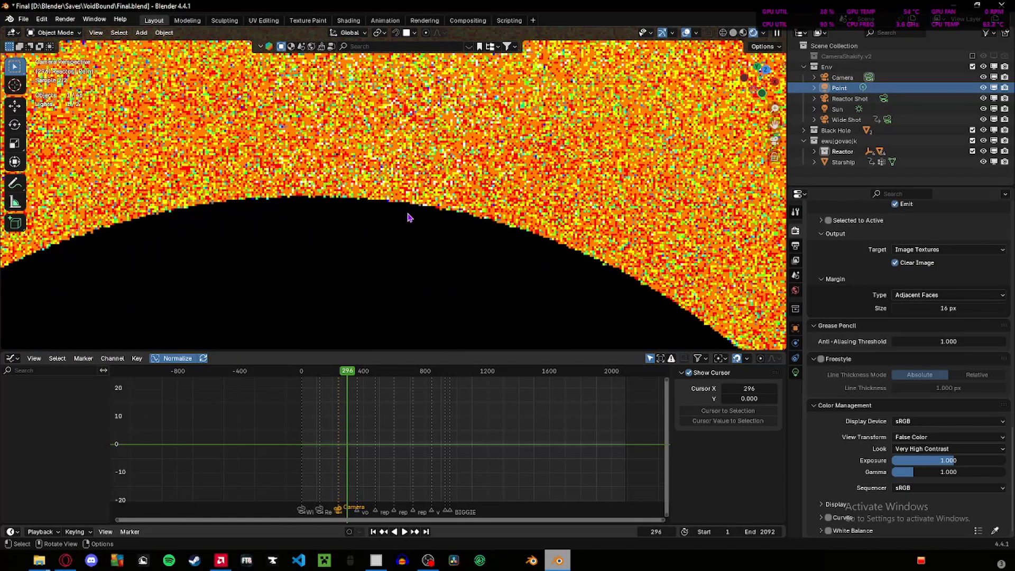
scroll(585, 257, up, 3)
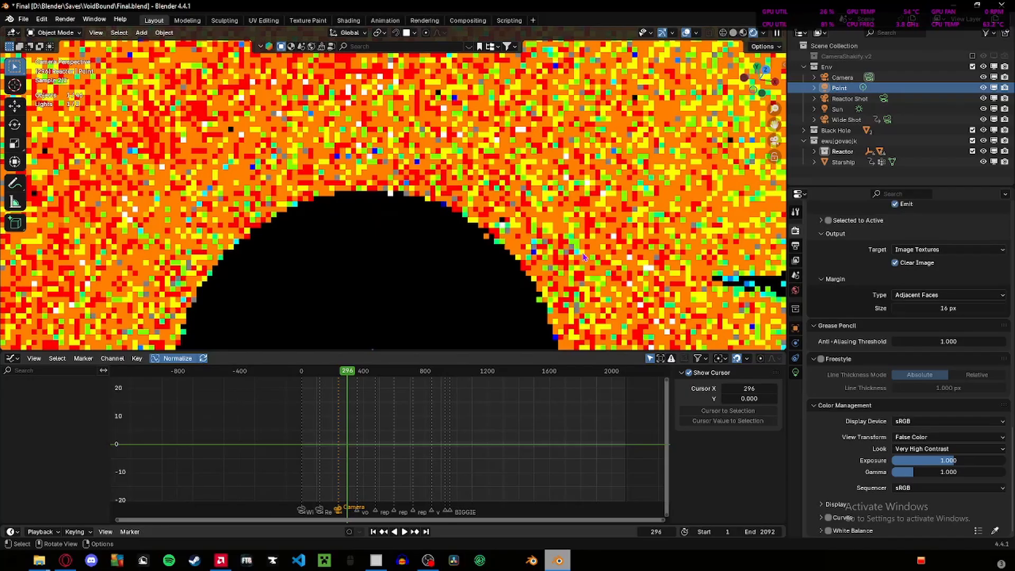
scroll(584, 256, down, 8)
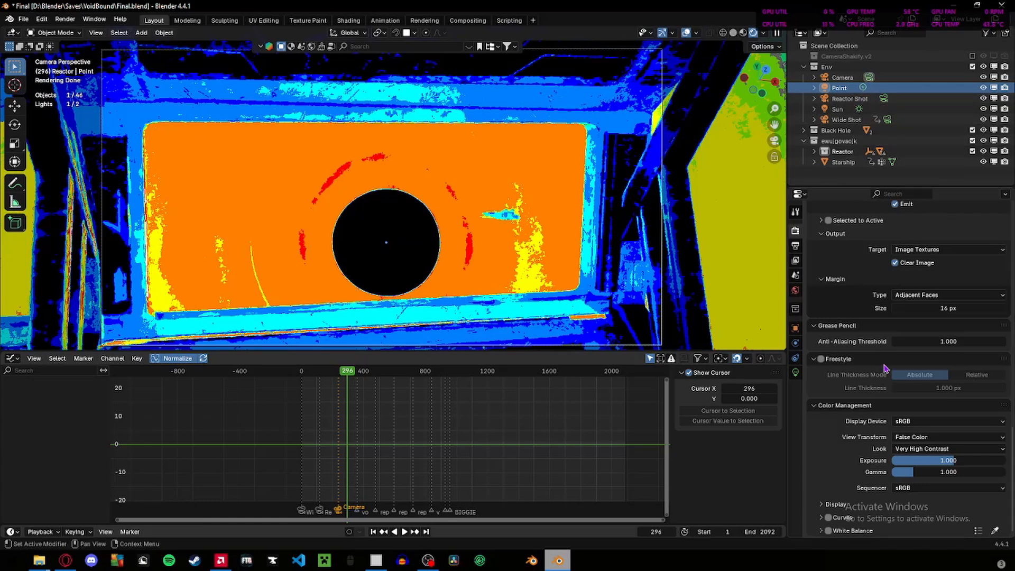
scroll(885, 368, up, 10)
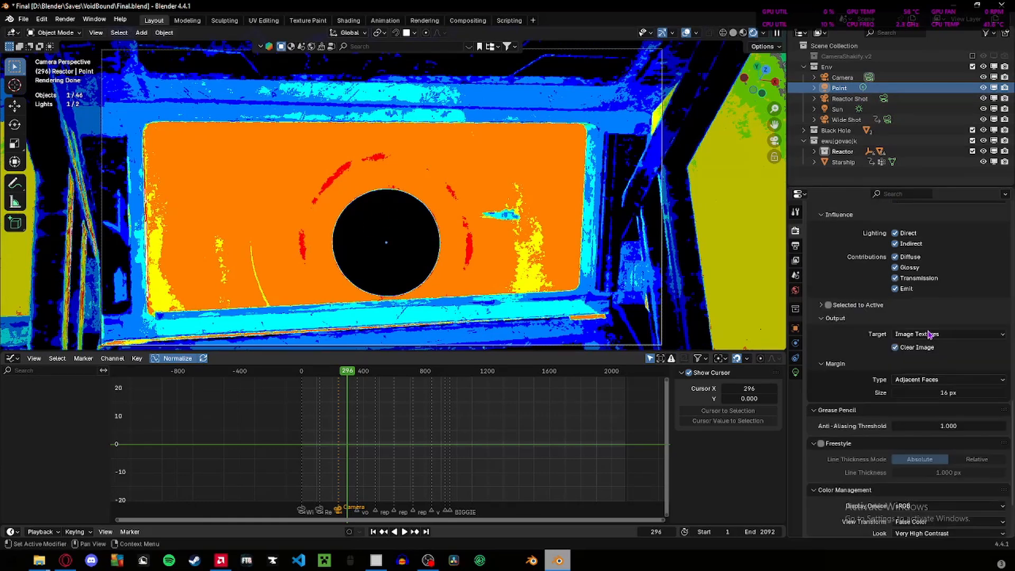
click(796, 372)
click(921, 316)
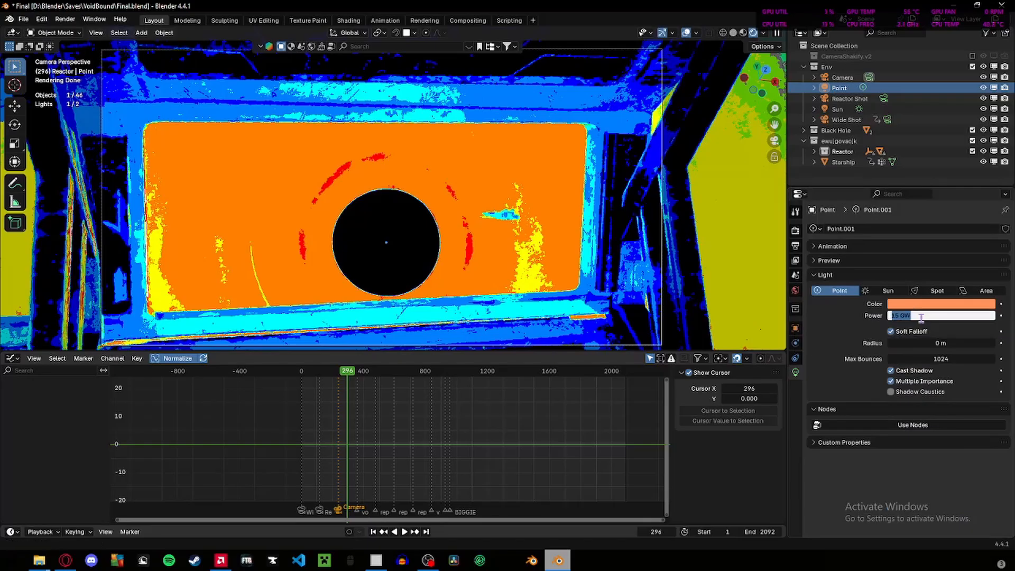
key(Home)
key(BackSpace)
key(BackSpace)
text(500)
key(Return)
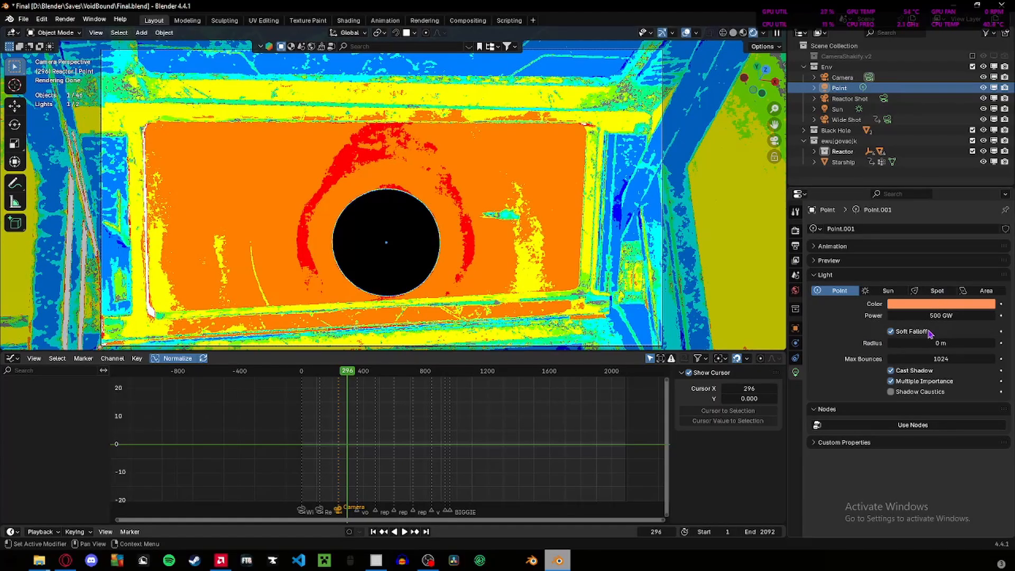
click(914, 316)
text(15 GW)
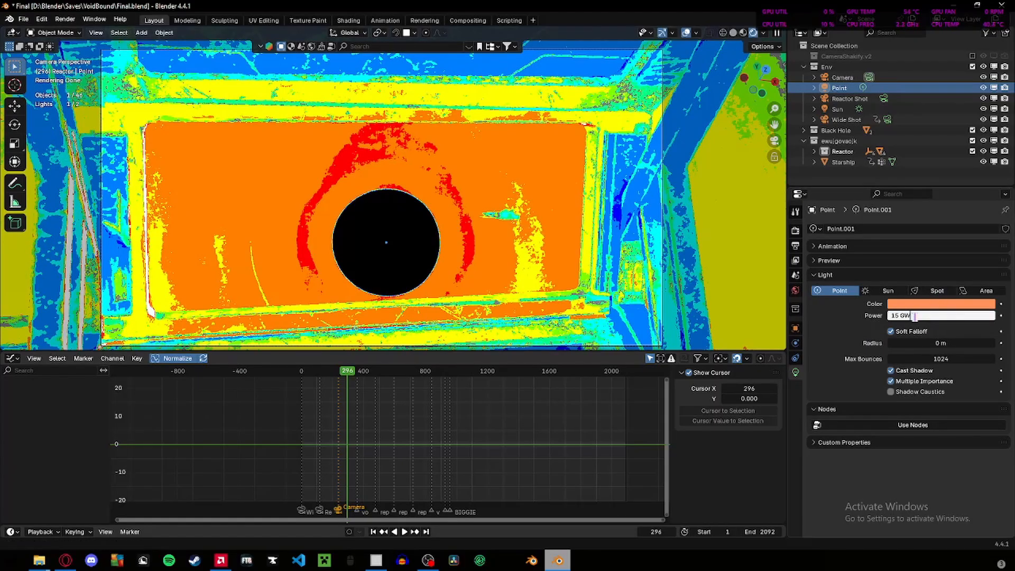
key(Return)
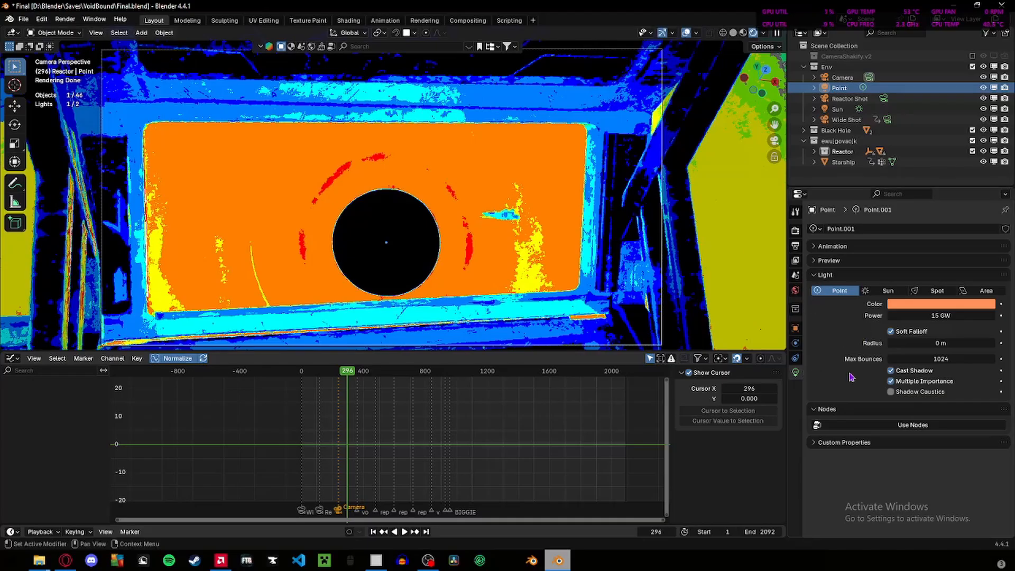
- Change the scene's View Transform from False Color to Filmic in Render properties
click(796, 232)
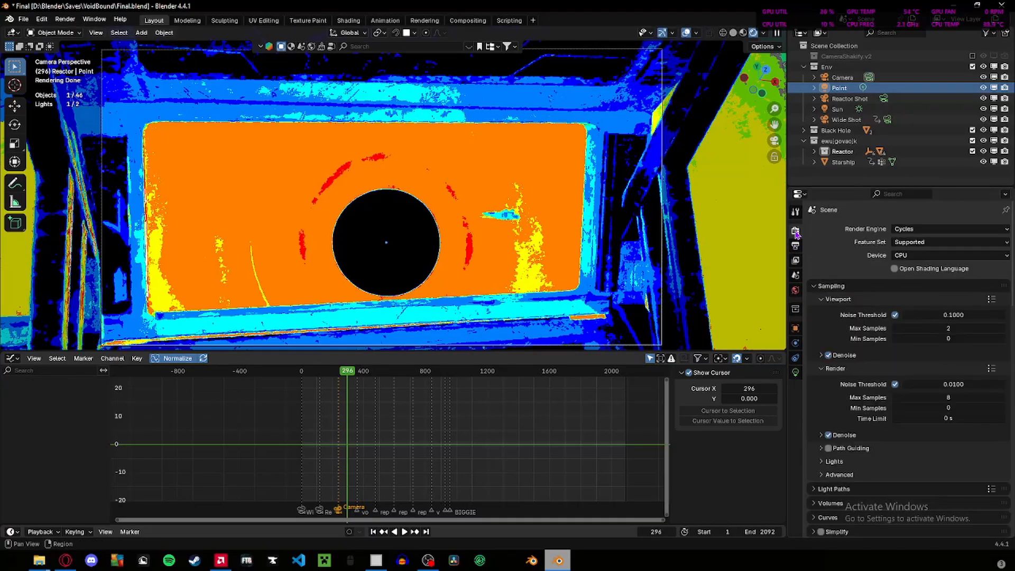
click(796, 370)
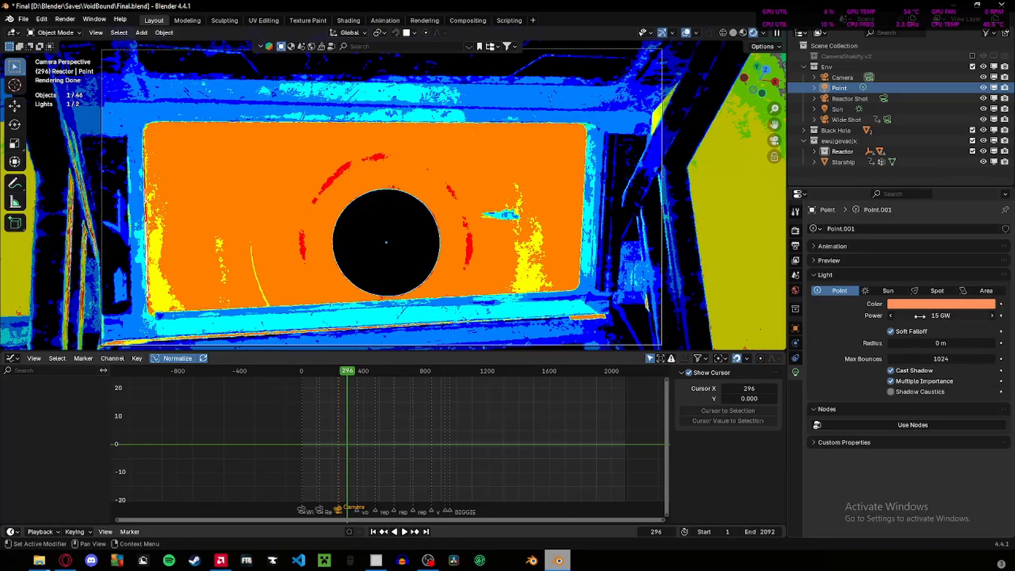
click(795, 230)
scroll(911, 440, down, 20)
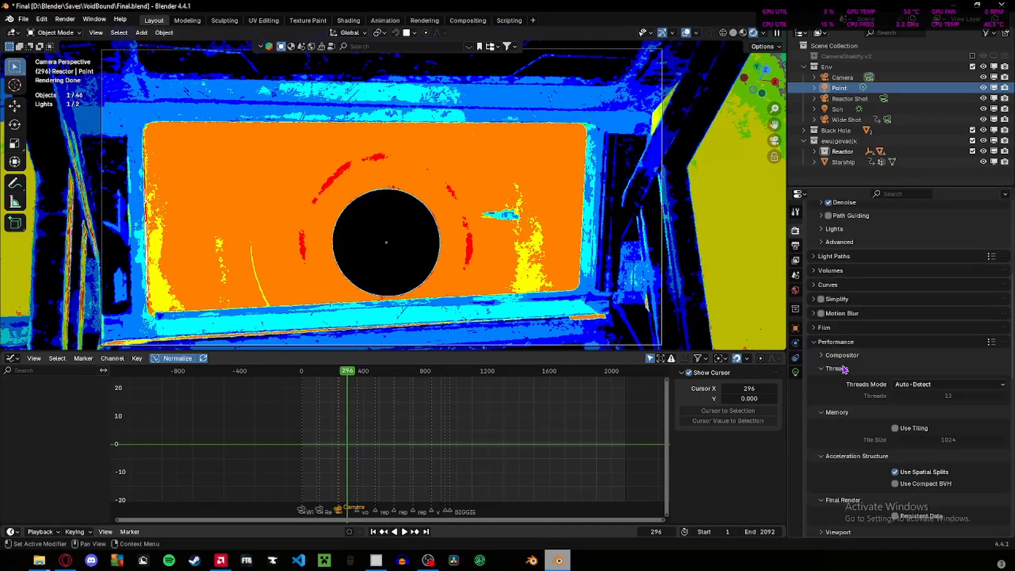
click(926, 438)
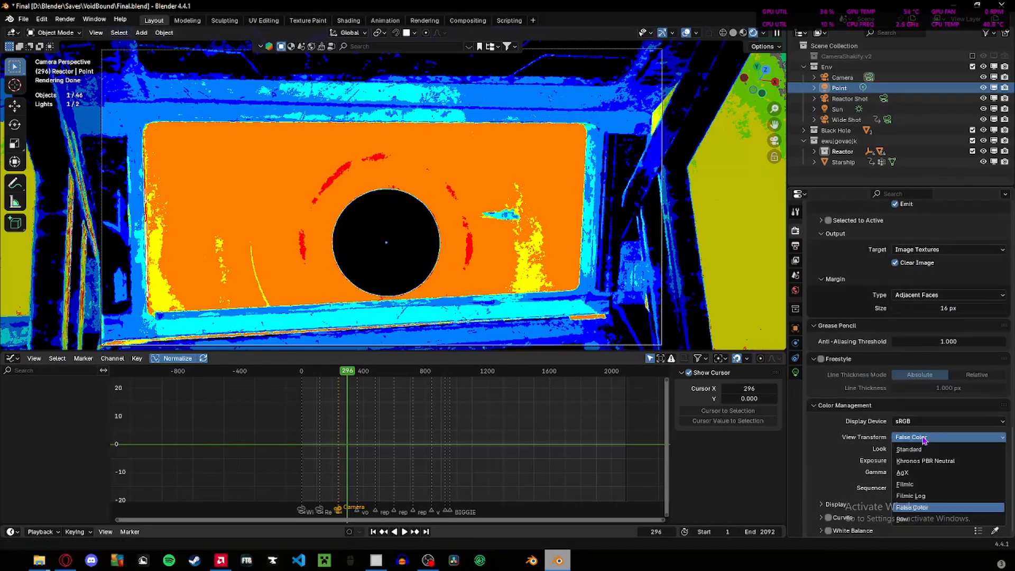
click(926, 480)
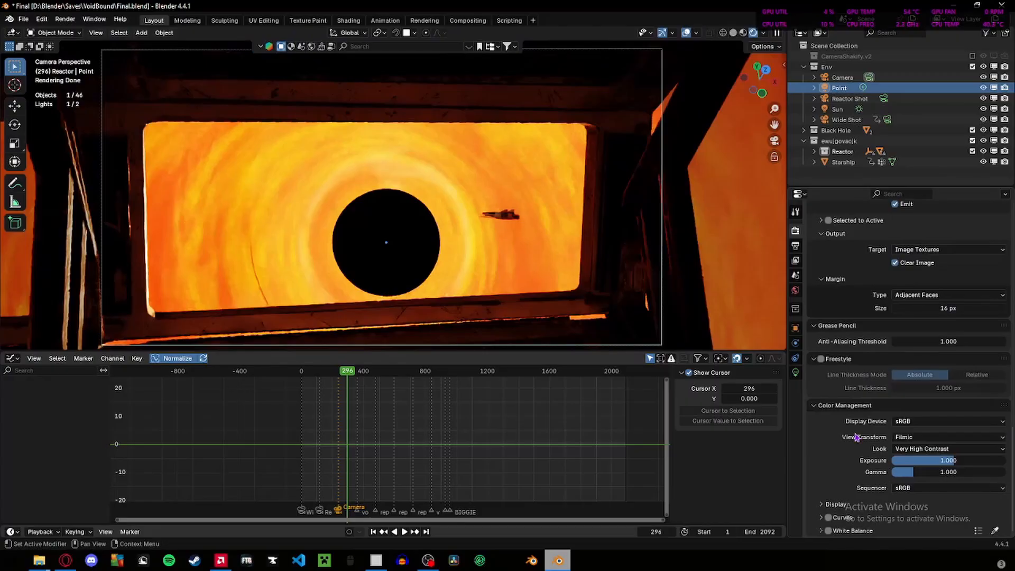
scroll(856, 429, up, 10)
scroll(856, 426, up, 10)
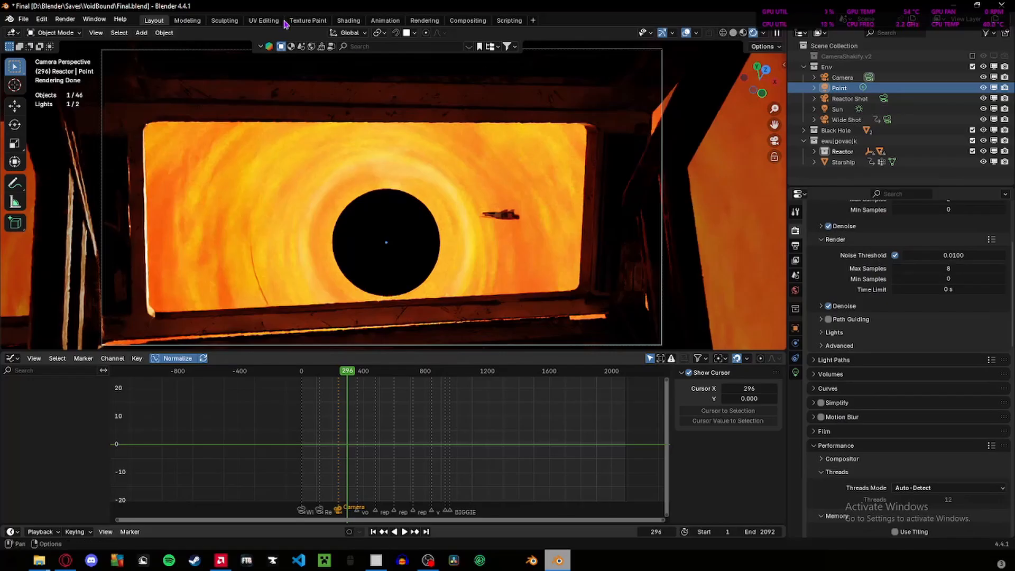
click(65, 19)
- Render frame 296 with Render Image and zoom in and out on the result
click(76, 33)
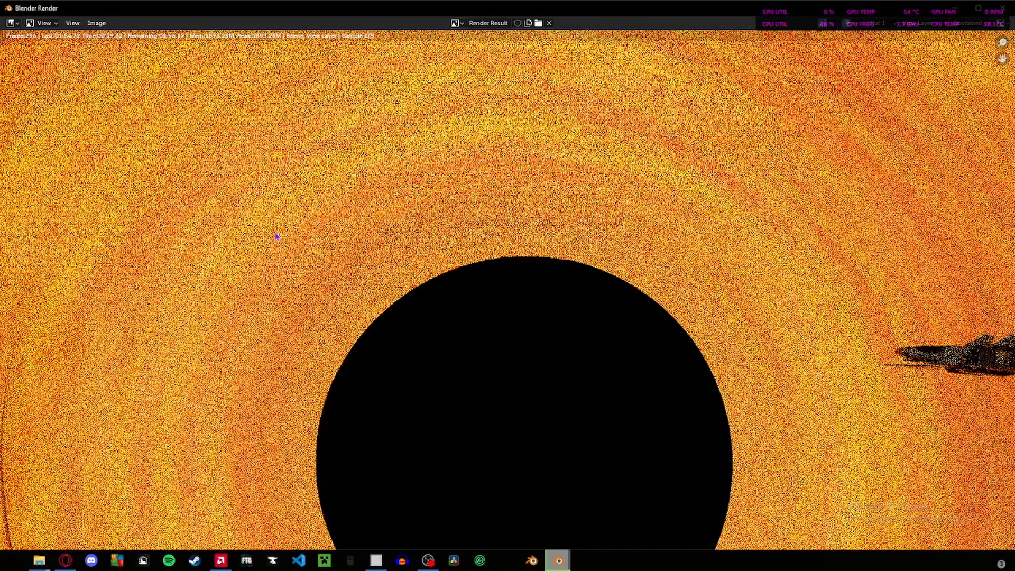
scroll(276, 240, down, 3)
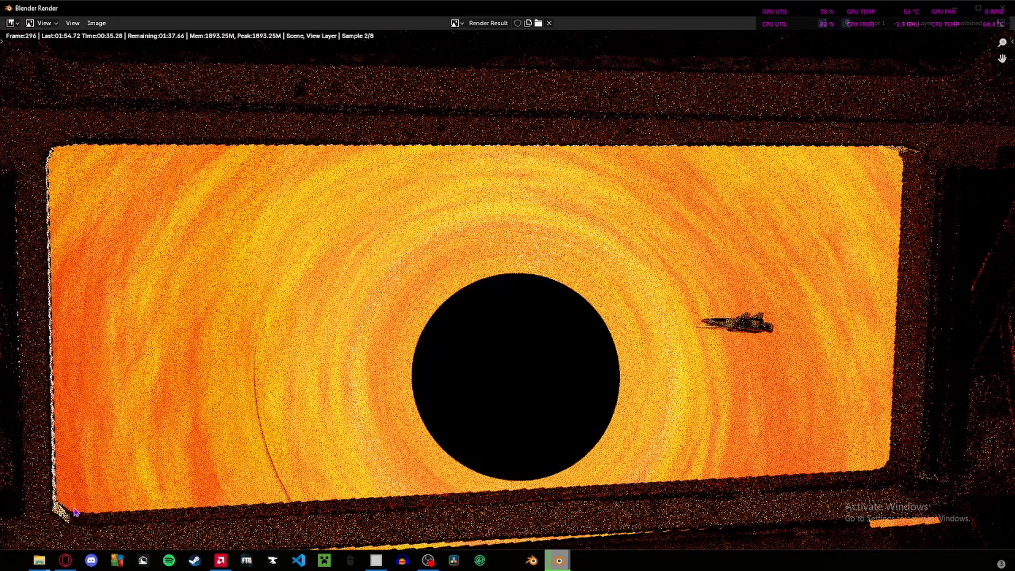
scroll(588, 277, up, 5)
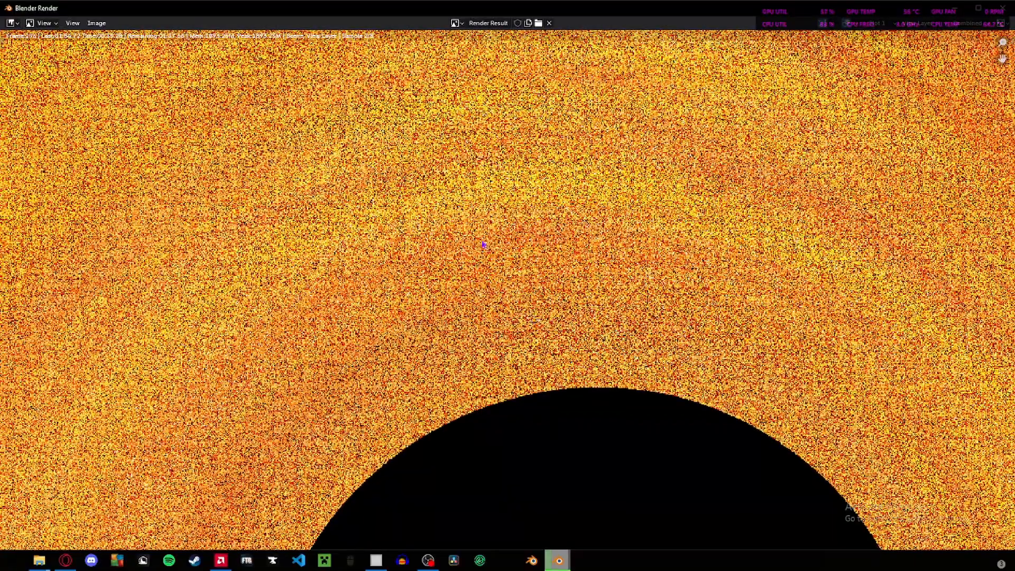
scroll(381, 312, down, 8)
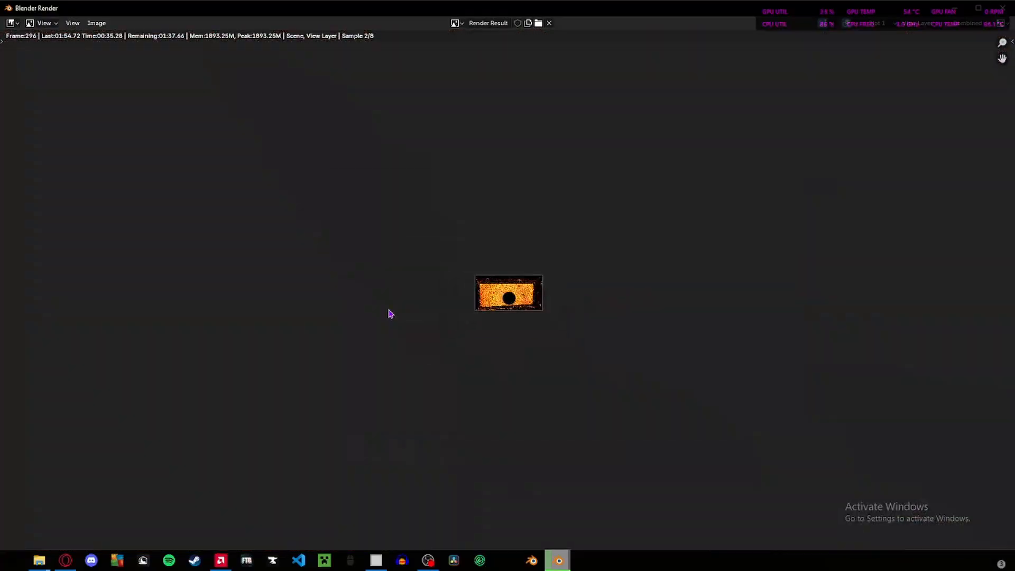
scroll(408, 315, up, 9)
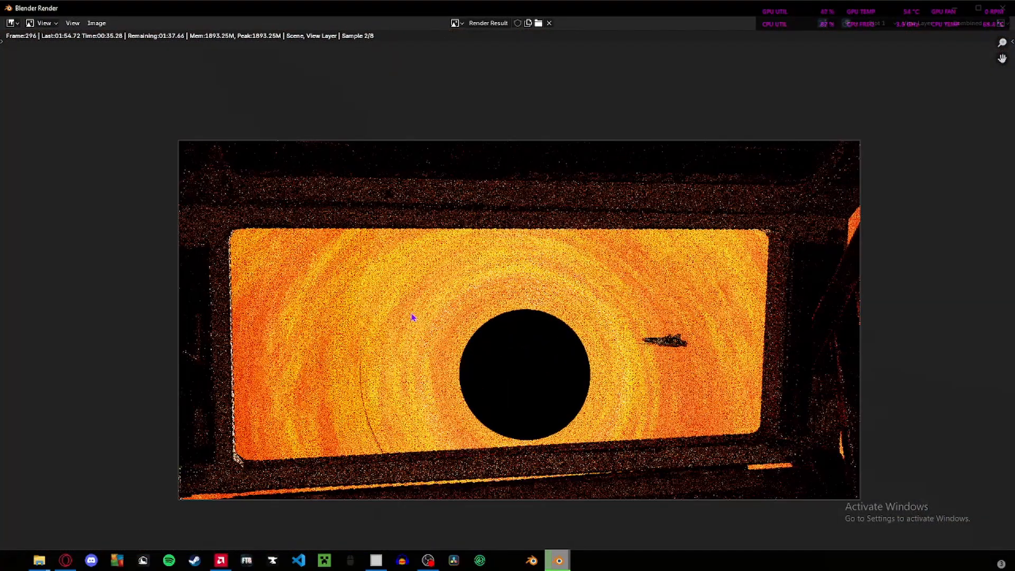
scroll(416, 320, up, 1)
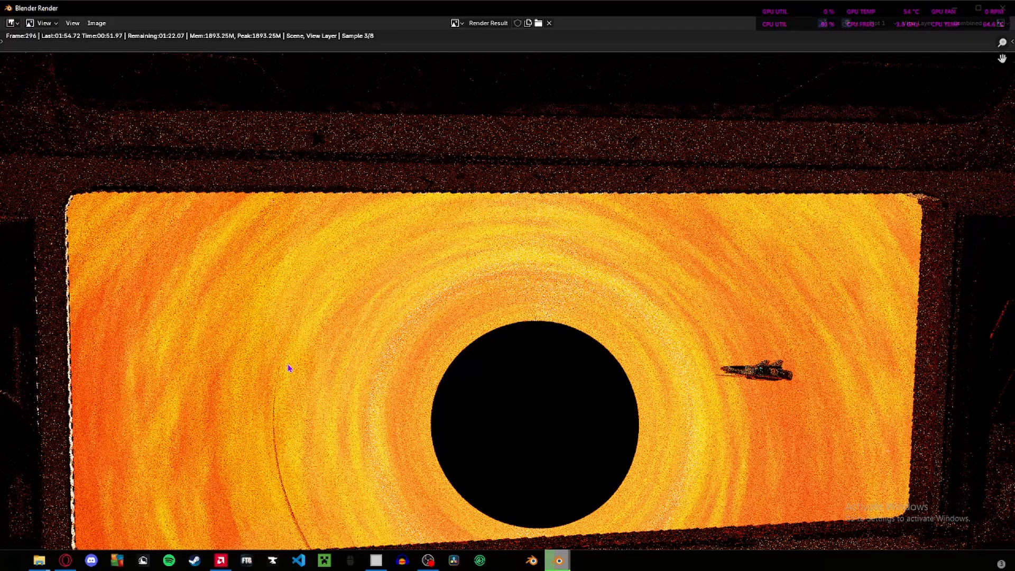
scroll(289, 368, down, 1)
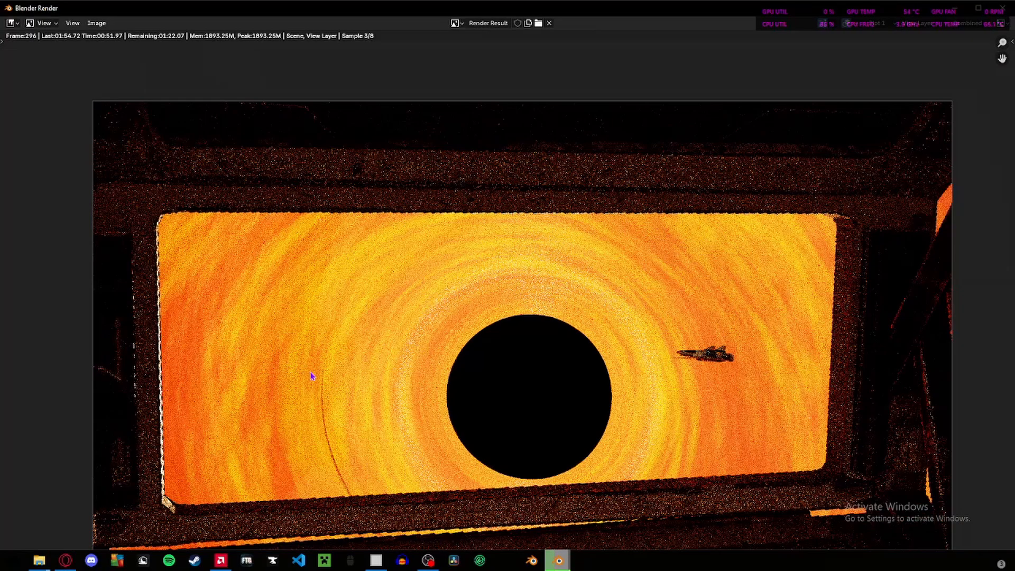
middle_drag(320, 371, 321, 323)
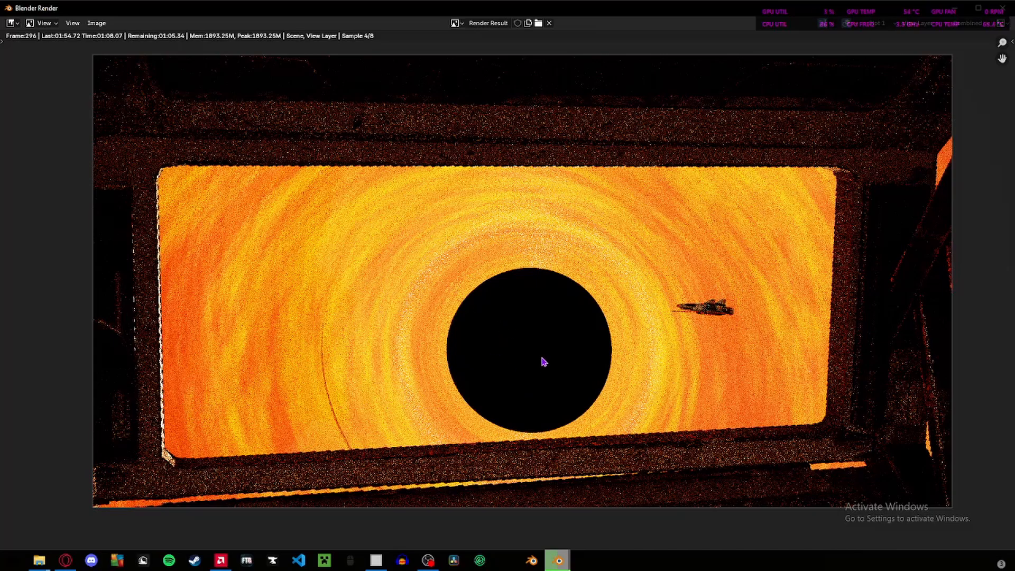
scroll(544, 291, up, 12)
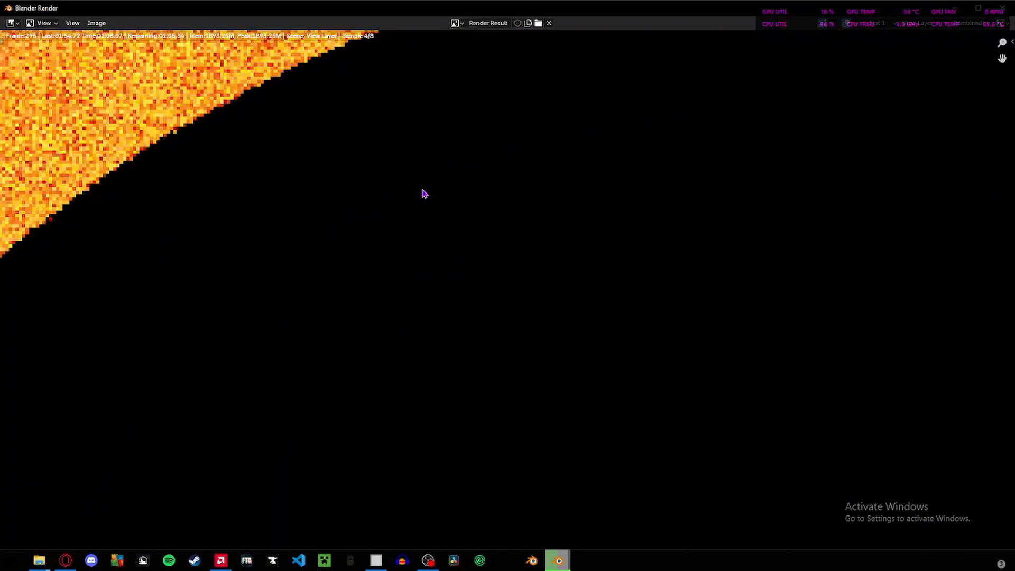
middle_drag(422, 190, 311, 449)
scroll(529, 280, up, 4)
click(582, 261)
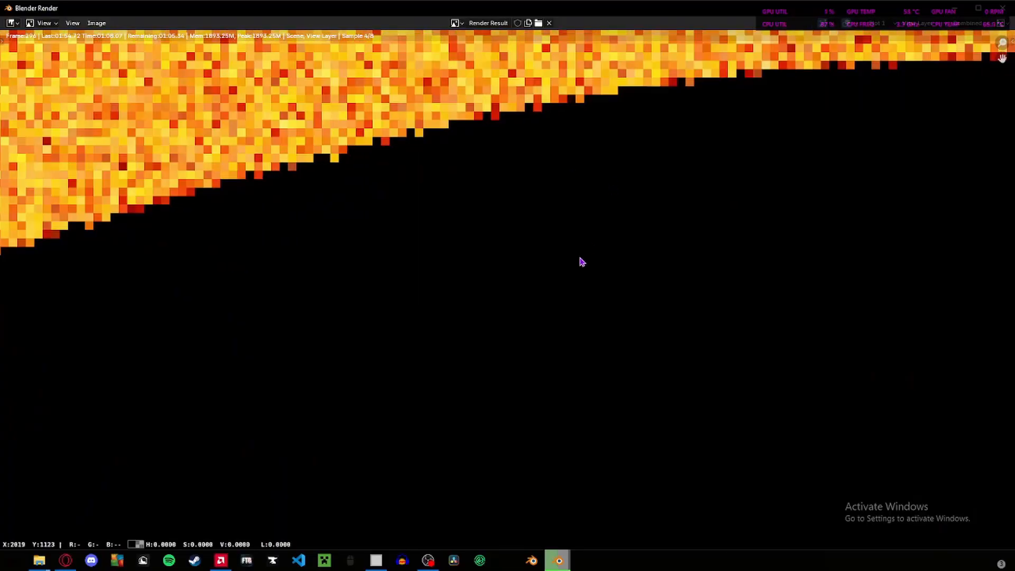
middle_drag(469, 252, 128, 381)
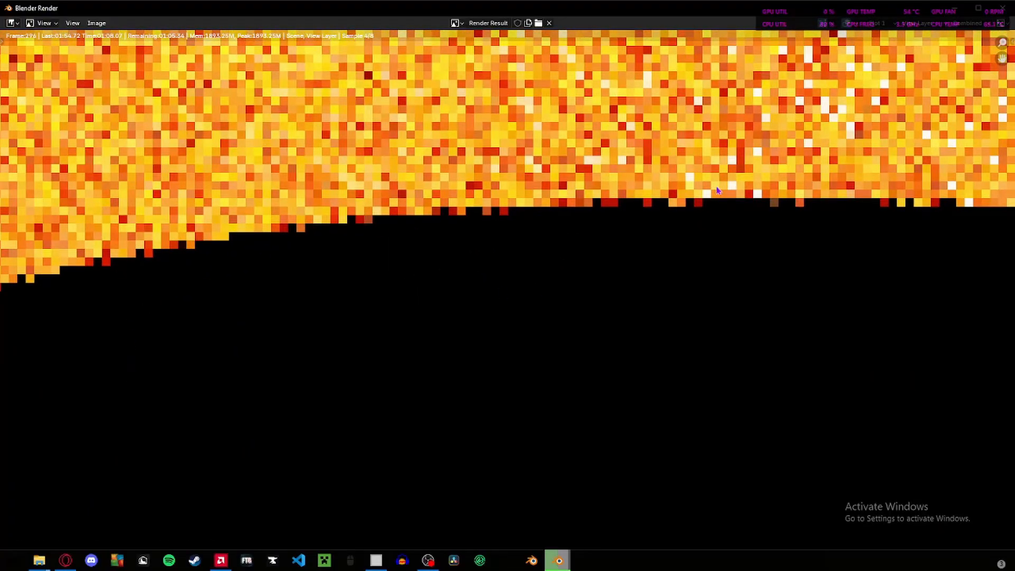
scroll(608, 212, down, 5)
middle_drag(338, 278, 425, 218)
scroll(431, 254, down, 6)
middle_drag(426, 308, 410, 200)
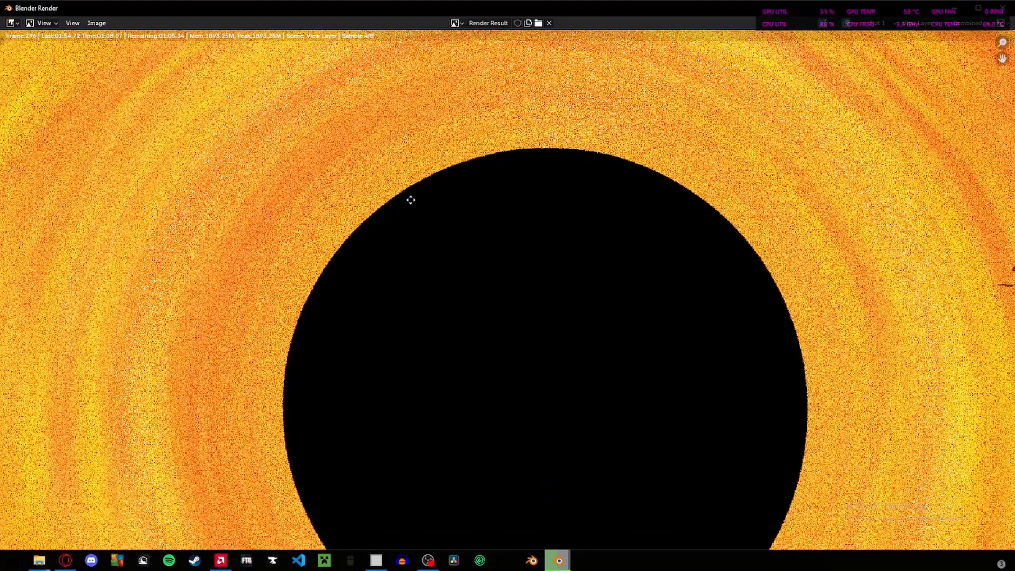
scroll(413, 206, down, 2)
scroll(424, 234, up, 6)
scroll(424, 234, up, 1)
middle_drag(428, 164, 433, 362)
middle_drag(429, 267, 415, 365)
scroll(412, 366, up, 6)
middle_drag(423, 234, 359, 369)
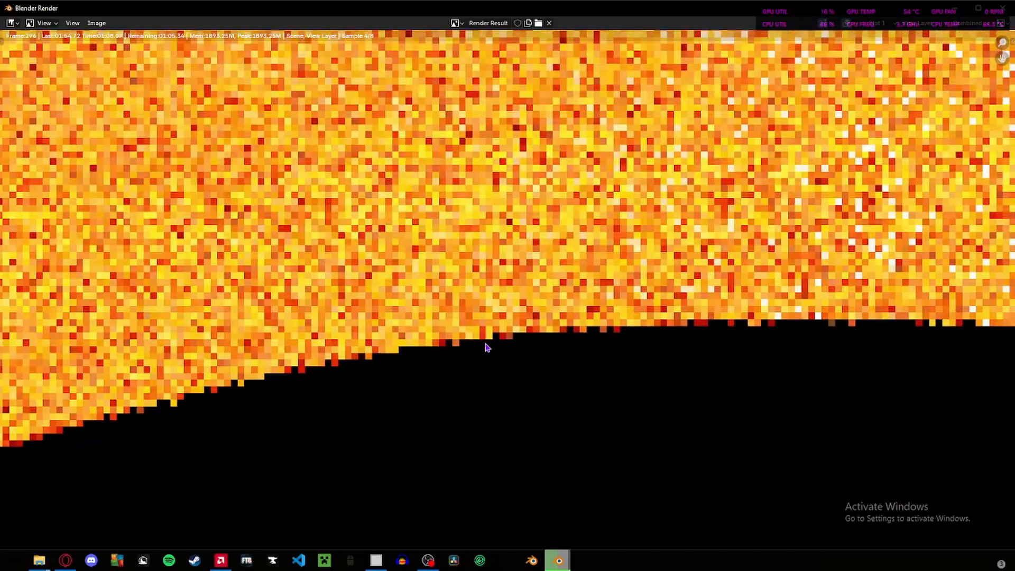
scroll(514, 385, down, 5)
scroll(418, 201, down, 4)
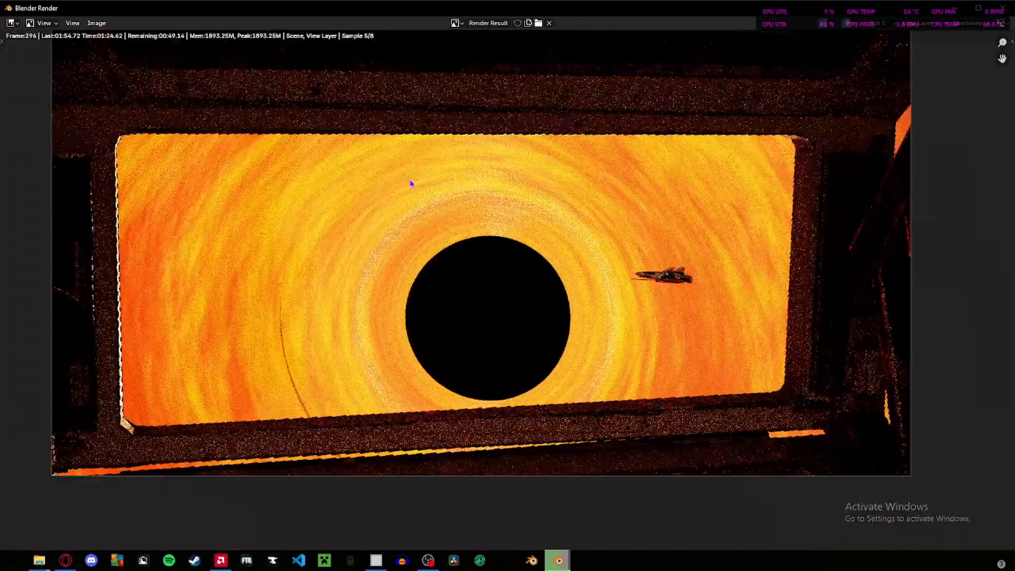
scroll(413, 182, up, 3)
scroll(304, 224, up, 1)
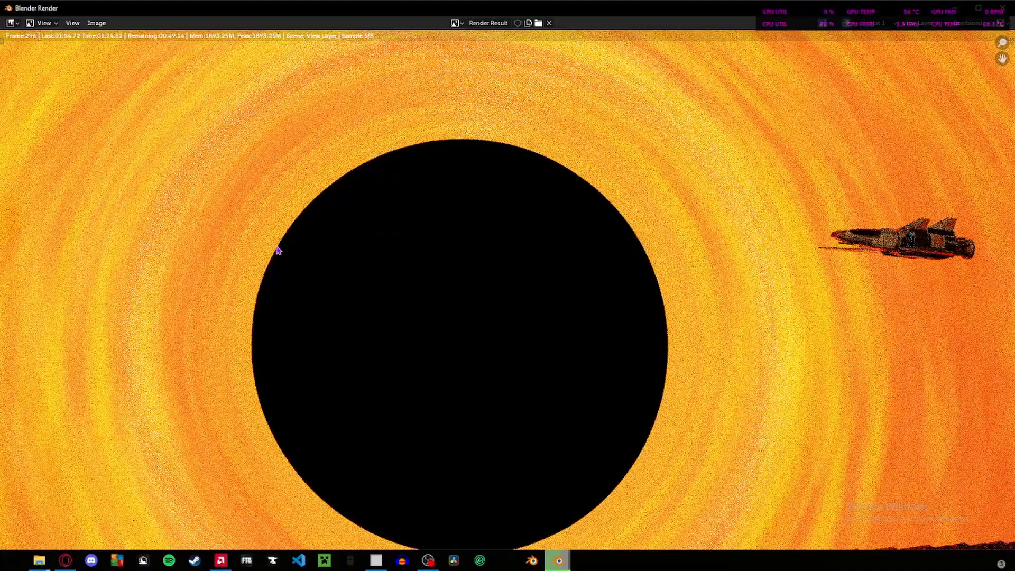
scroll(312, 215, down, 4)
middle_drag(310, 226, 394, 290)
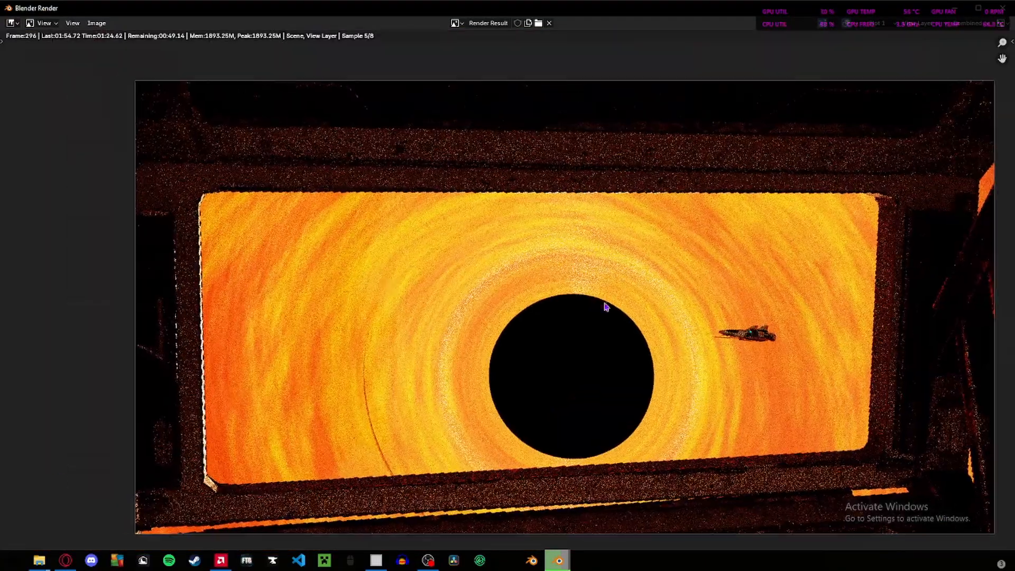
middle_drag(604, 302, 495, 226)
scroll(407, 218, up, 2)
middle_drag(430, 231, 544, 262)
scroll(467, 304, down, 3)
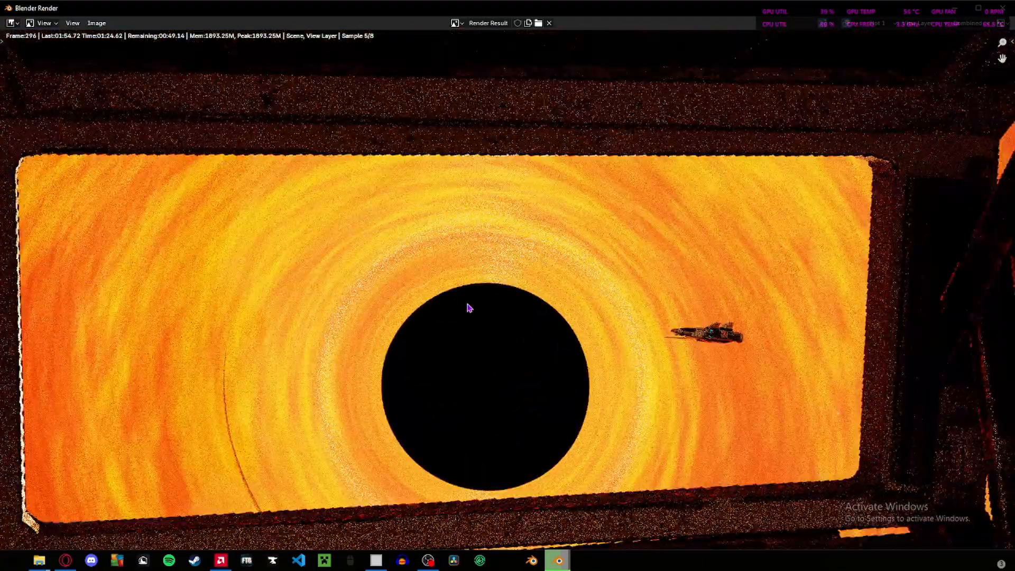
scroll(467, 324, up, 3)
middle_drag(467, 325, 515, 292)
scroll(469, 227, down, 3)
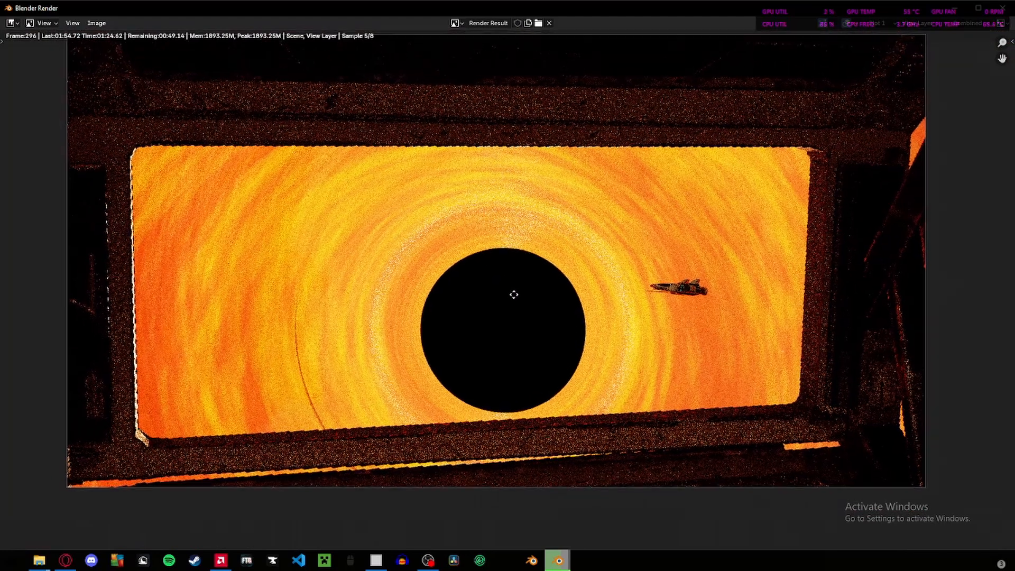
scroll(522, 313, up, 1)
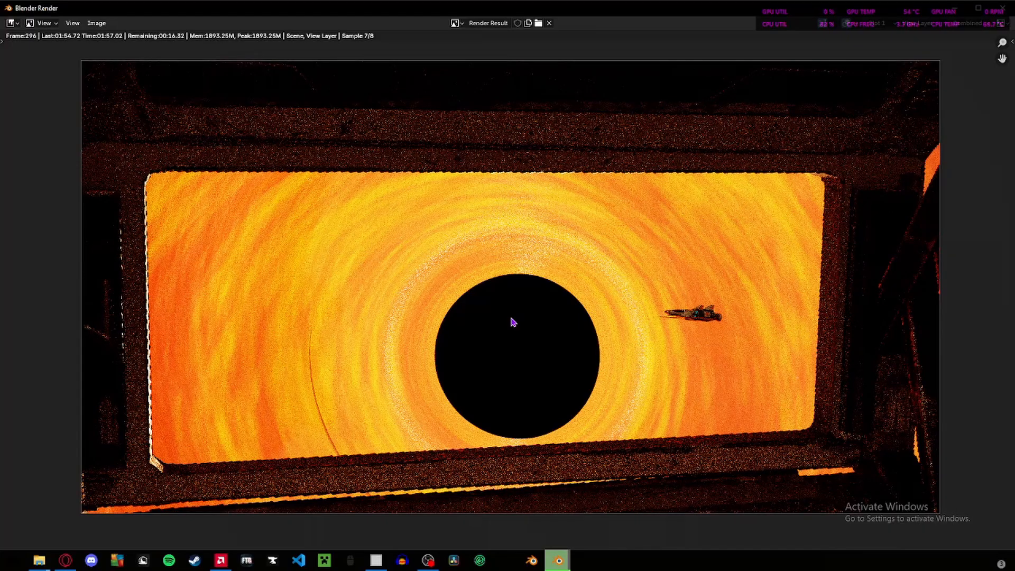
- Pan and zoom around the frame 296 render to inspect the black disc and ship
middle_drag(222, 347, 567, 342)
scroll(359, 295, up, 4)
middle_drag(299, 93, 345, 254)
scroll(345, 256, up, 2)
scroll(214, 455, down, 1)
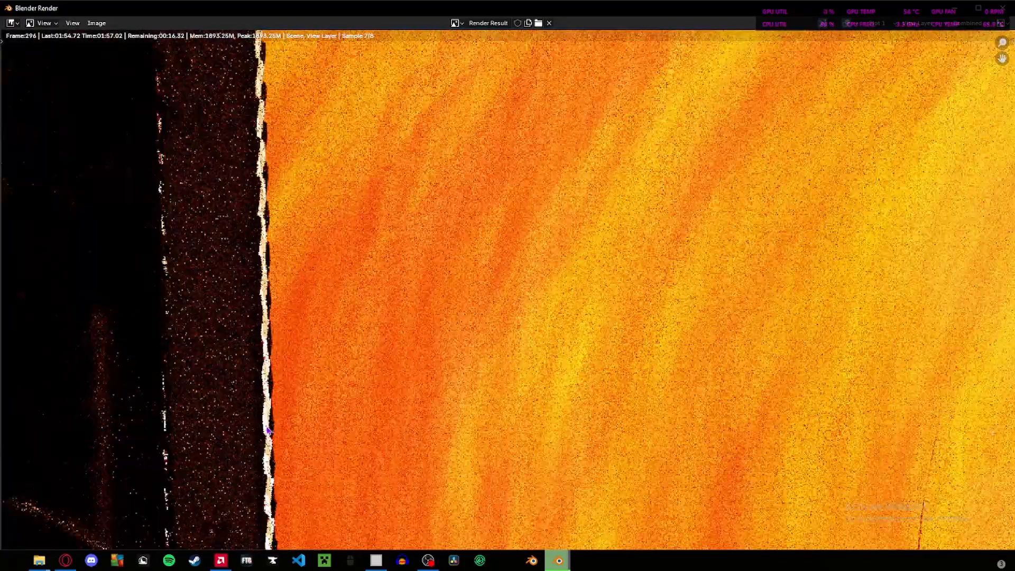
middle_drag(270, 431, 235, 330)
scroll(231, 323, down, 1)
scroll(231, 323, down, 2)
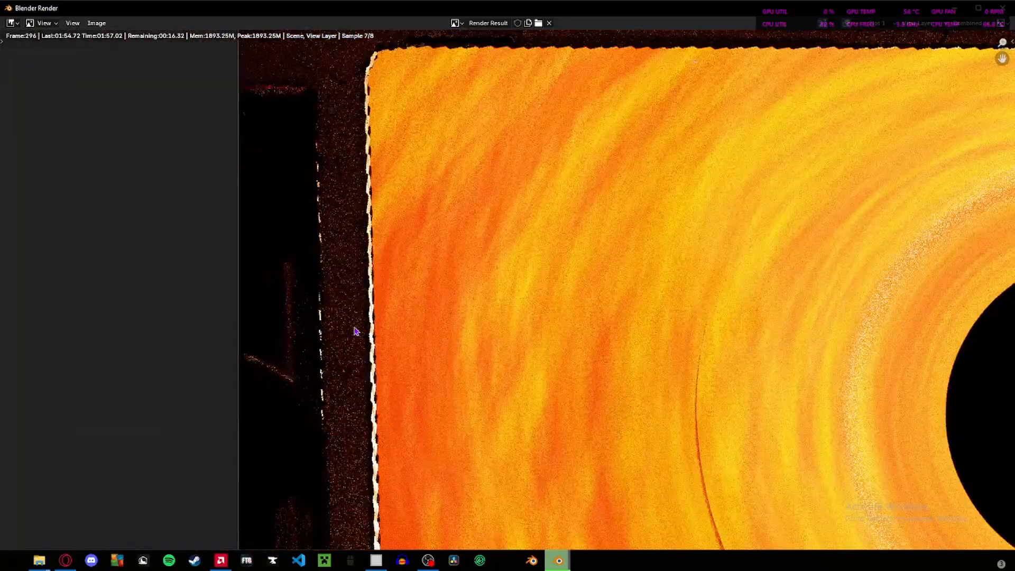
mouse_move(402, 407)
middle_down()
mouse_move(269, 233)
mouse_move(116, 362)
middle_up()
scroll(268, 232, down, 1)
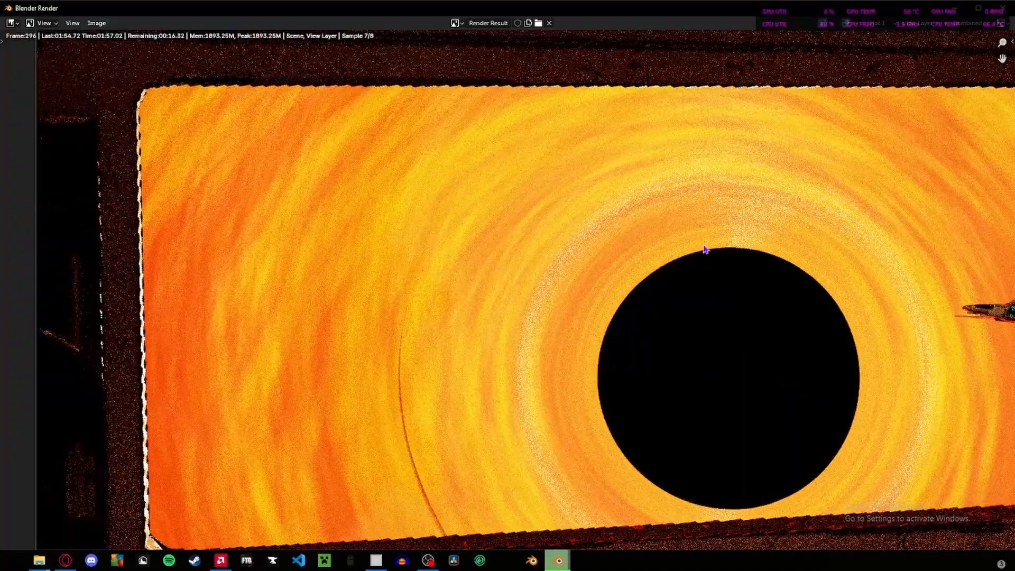
mouse_move(692, 256)
middle_down()
mouse_move(354, 354)
mouse_move(280, 386)
middle_up()
scroll(323, 362, up, 2)
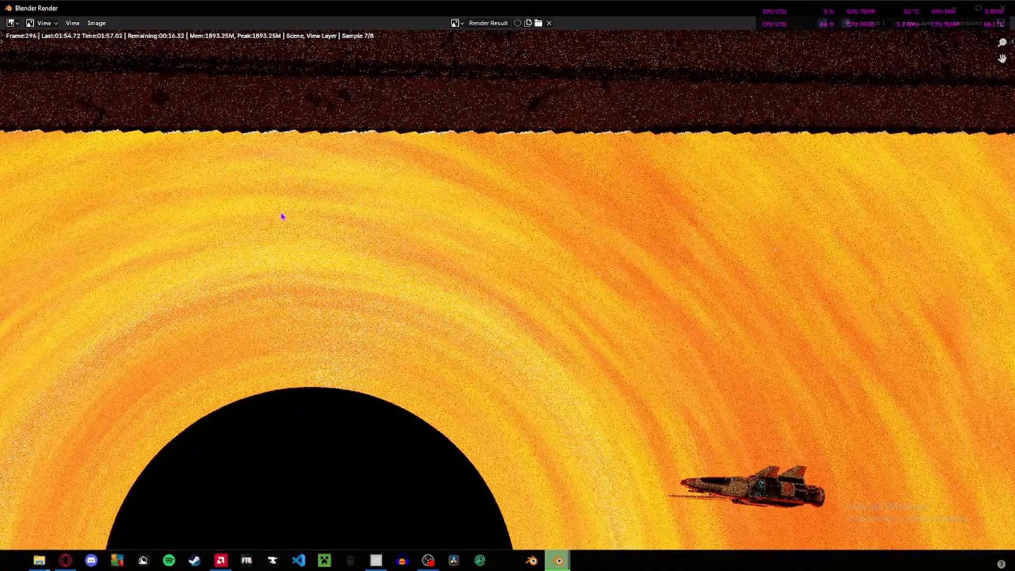
scroll(588, 492, down, 1)
scroll(587, 480, down, 1)
middle_drag(548, 455, 665, 294)
scroll(661, 295, down, 1)
- Fit the whole render in view, check the AMD performance metrics, and return to Blender
middle_drag(530, 284, 531, 301)
scroll(530, 301, down, 1)
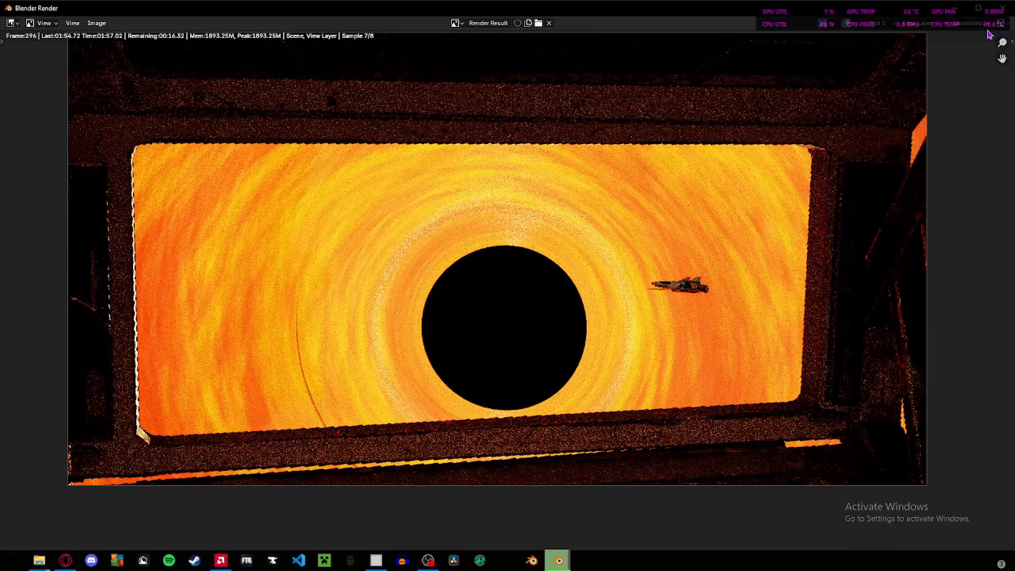
click(221, 560)
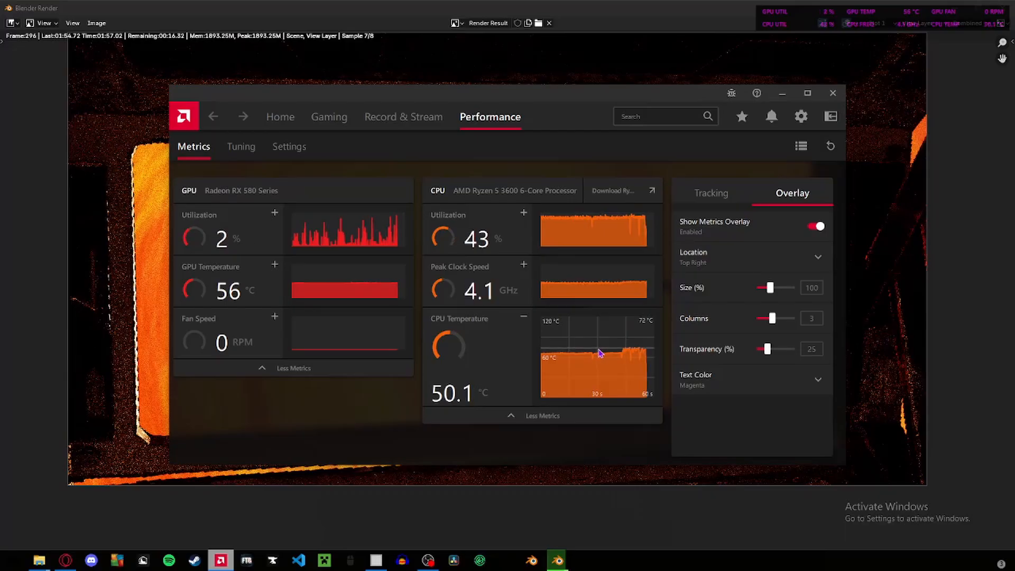
click(53, 319)
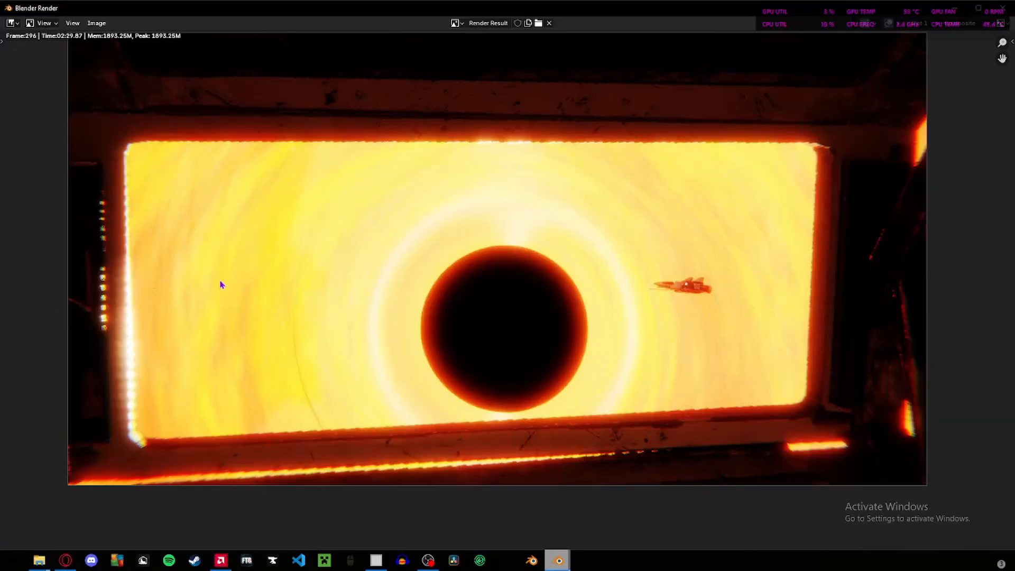
scroll(390, 280, up, 2)
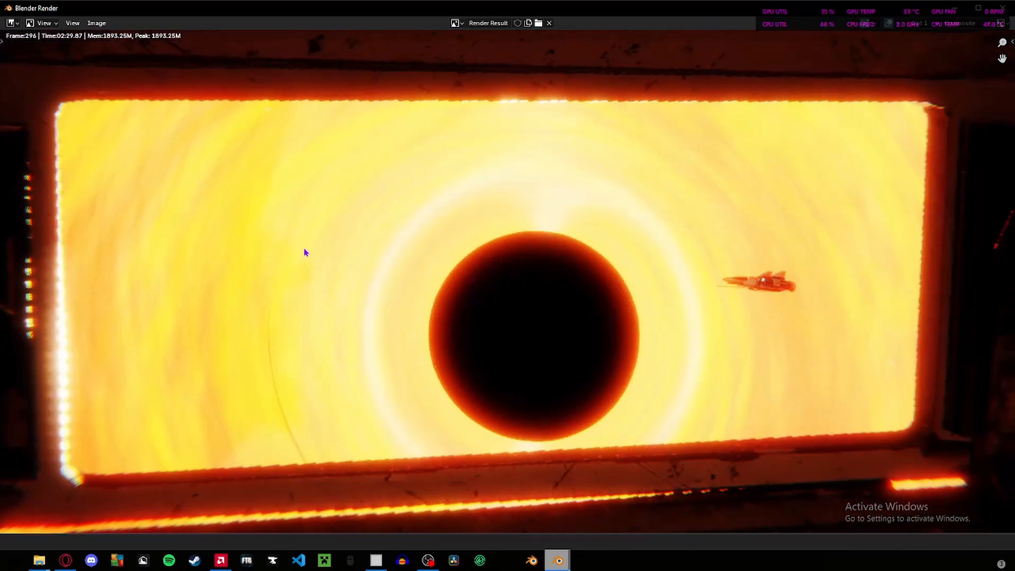
scroll(389, 311, up, 3)
middle_drag(569, 268, 385, 233)
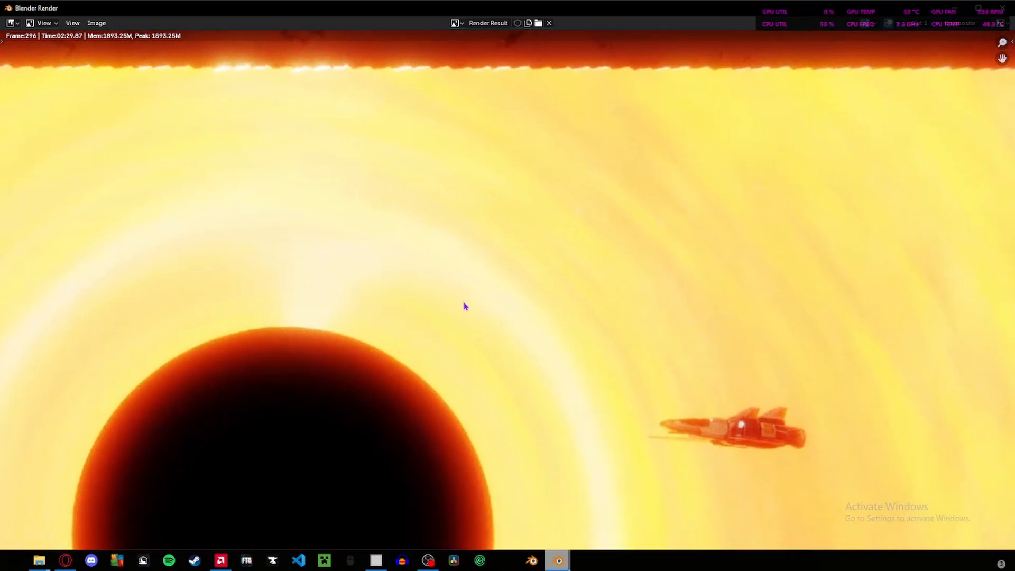
scroll(707, 367, down, 4)
scroll(753, 390, up, 6)
middle_drag(753, 390, 546, 316)
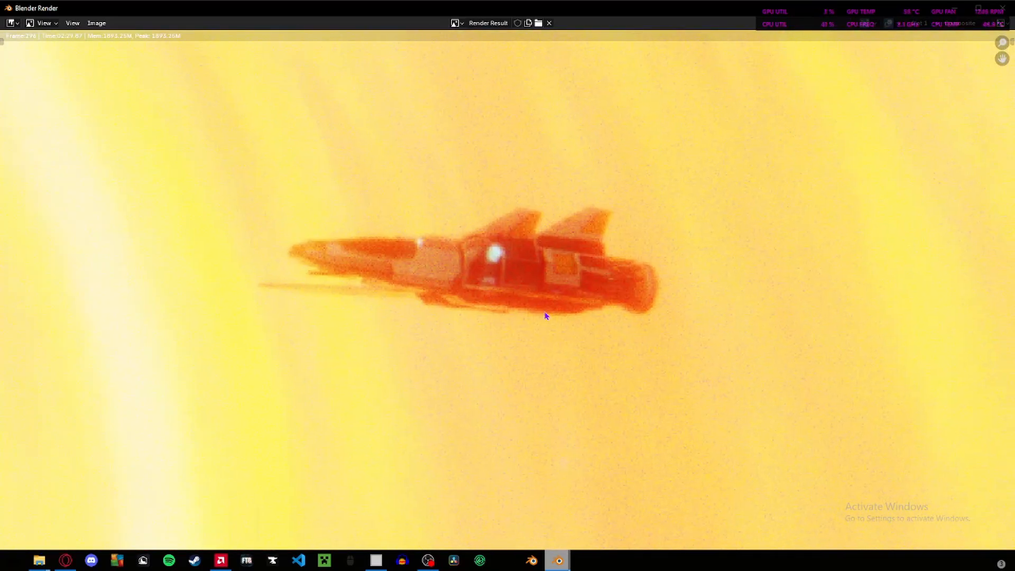
scroll(425, 191, up, 3)
middle_drag(410, 188, 550, 272)
scroll(517, 292, down, 5)
middle_drag(325, 295, 644, 261)
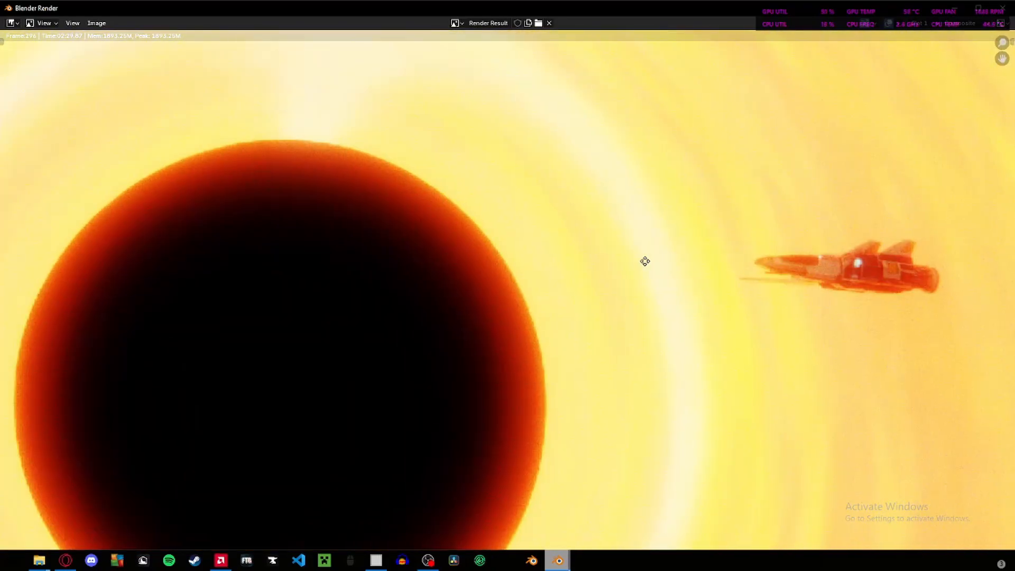
scroll(643, 260, down, 6)
middle_drag(145, 290, 307, 281)
scroll(309, 285, up, 1)
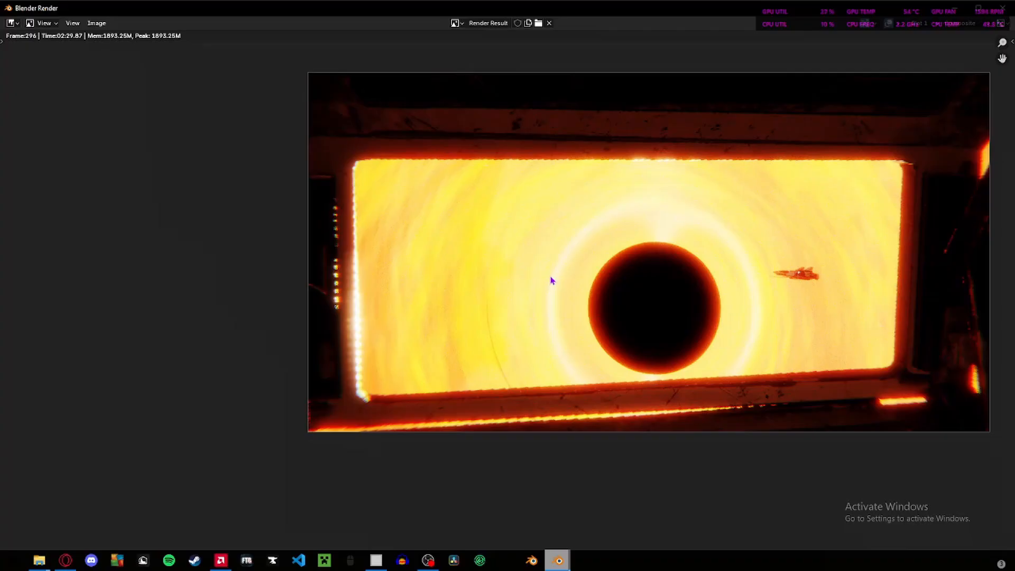
scroll(555, 277, down, 1)
scroll(575, 271, up, 3)
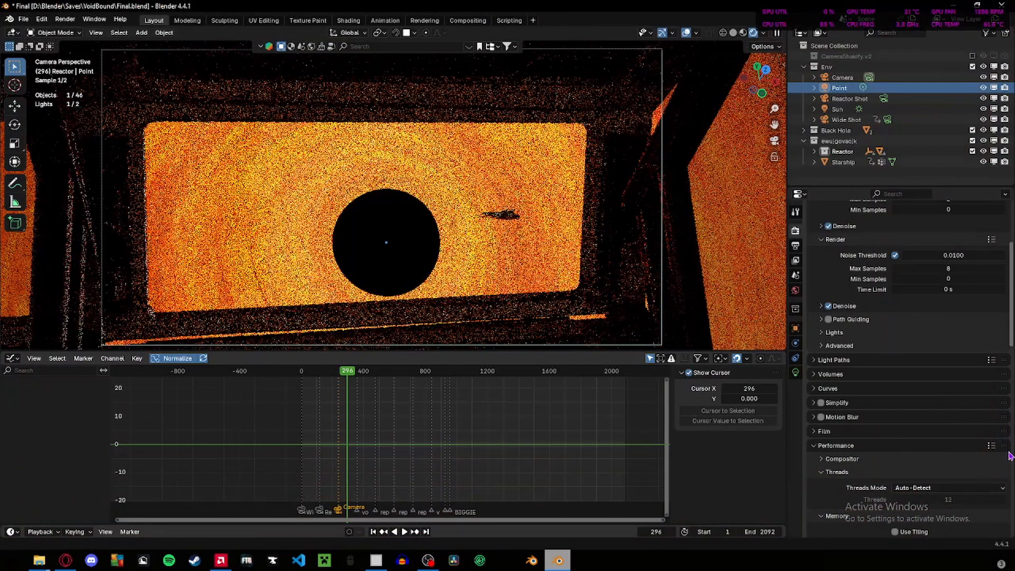
- Scroll the Performance panel and select the scene Camera in the Outliner
scroll(795, 422, down, 5)
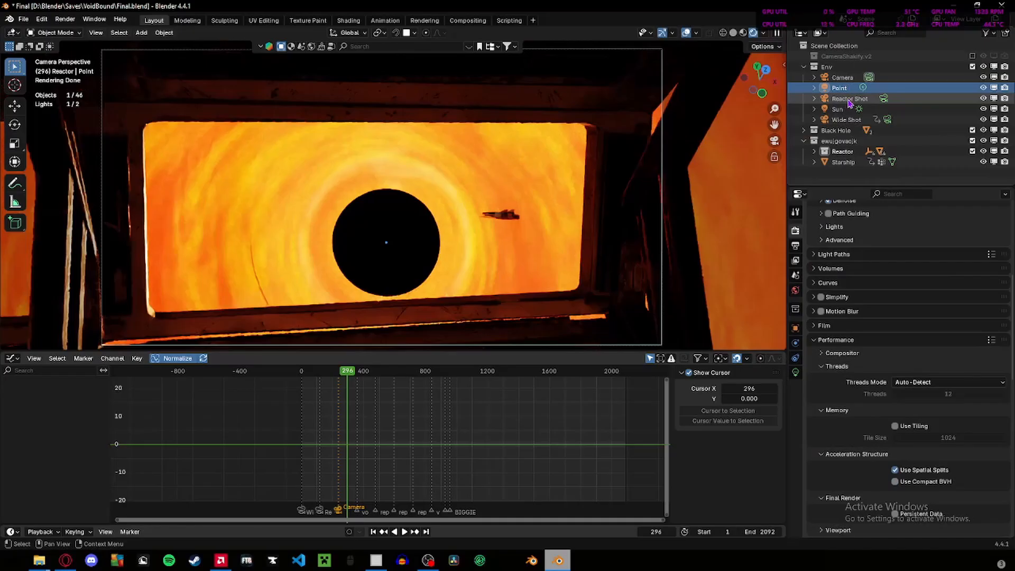
click(849, 100)
- Rename the Camera to 'Observation shot', then correct it to 'Observation Shot'
double_click(846, 77)
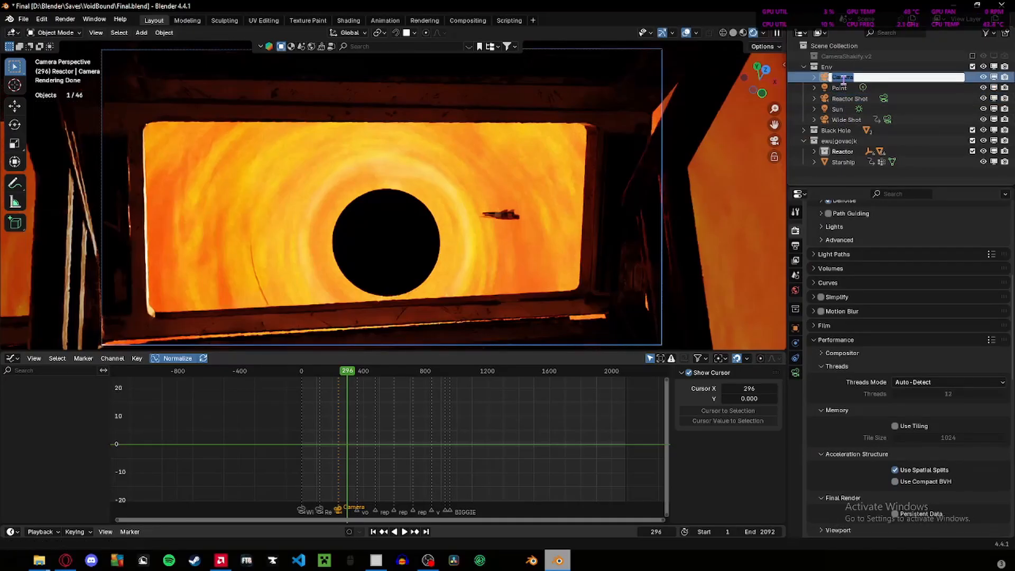
text(Observation shot)
key(Return)
click(844, 87)
click(847, 78)
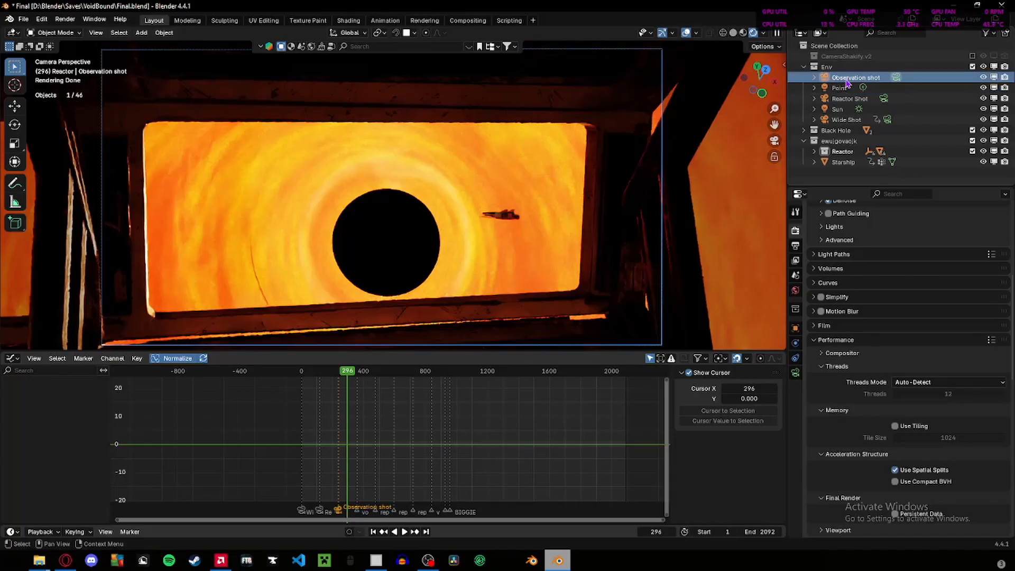
double_click(847, 79)
click(846, 78)
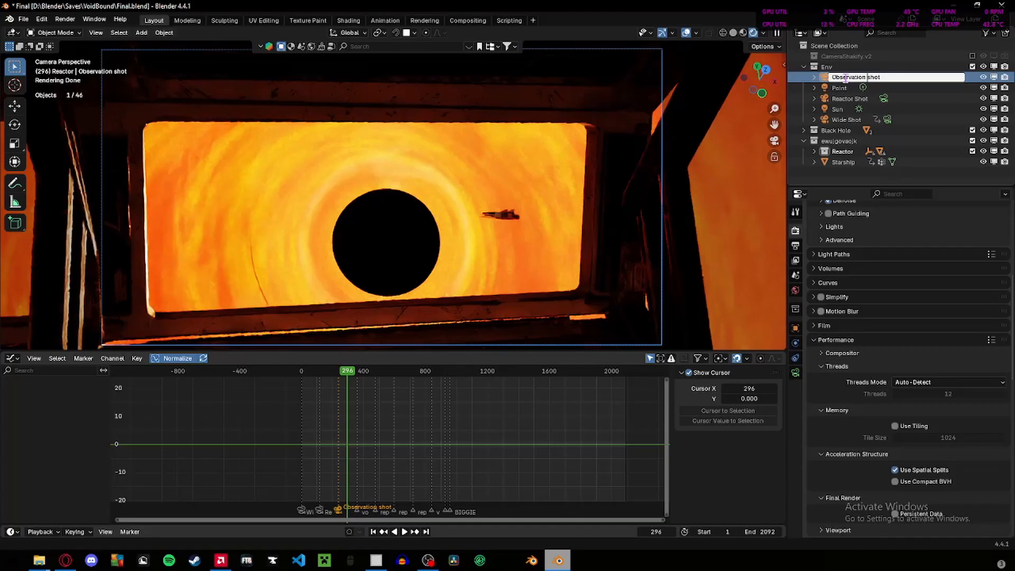
text(S)
key(Return)
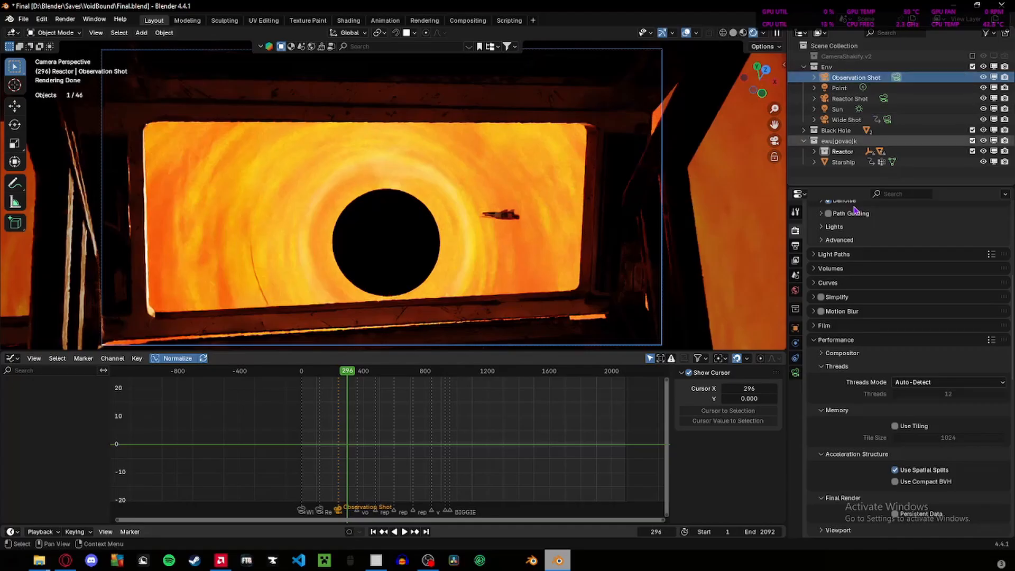
scroll(899, 328, down, 10)
scroll(849, 426, down, 8)
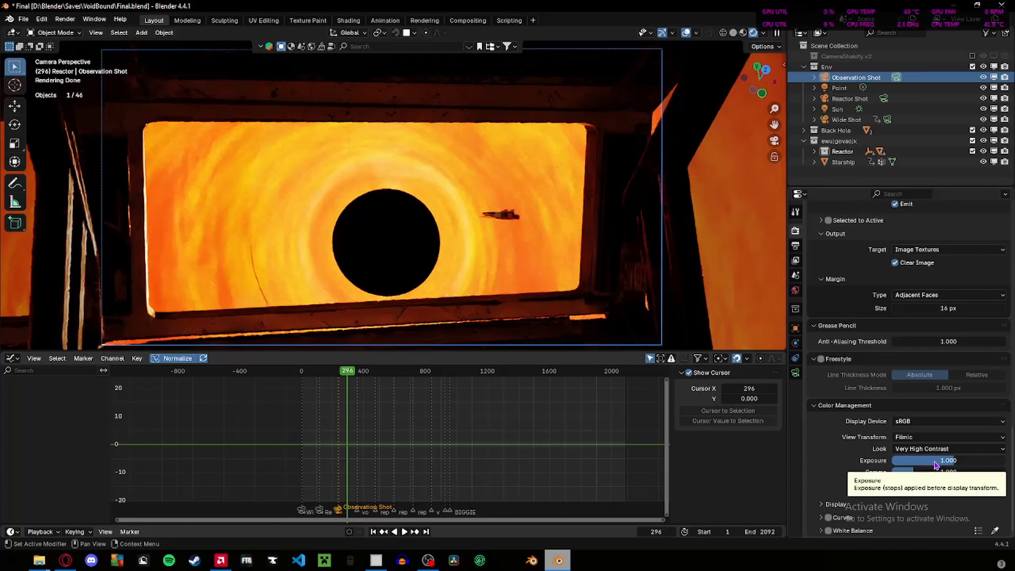
drag(947, 470, 925, 473)
key(Escape)
key(Return)
click(963, 463)
key(Escape)
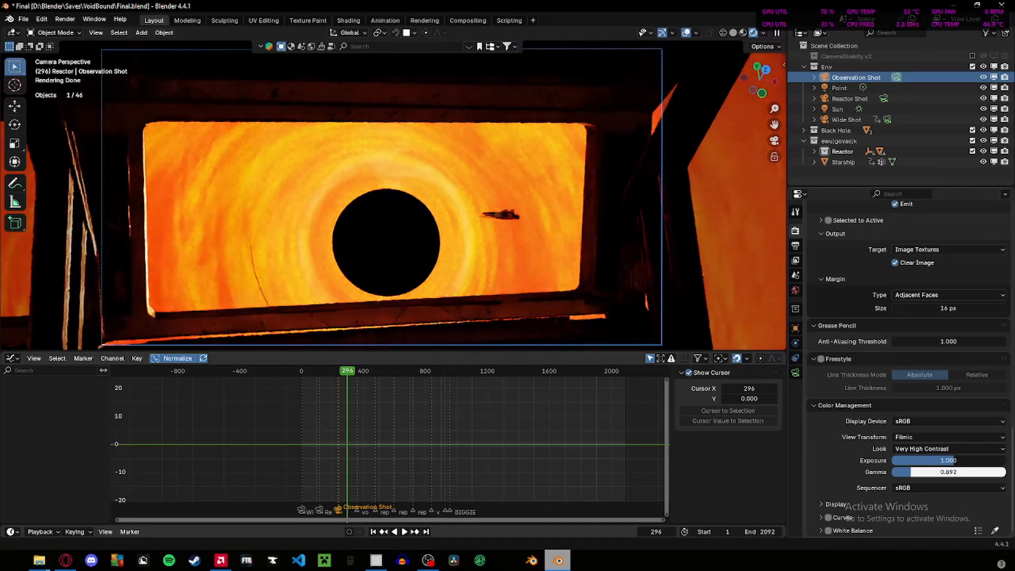
drag(925, 472, 851, 474)
- Move the current frame to 240
click(339, 375)
scroll(351, 401, up, 6)
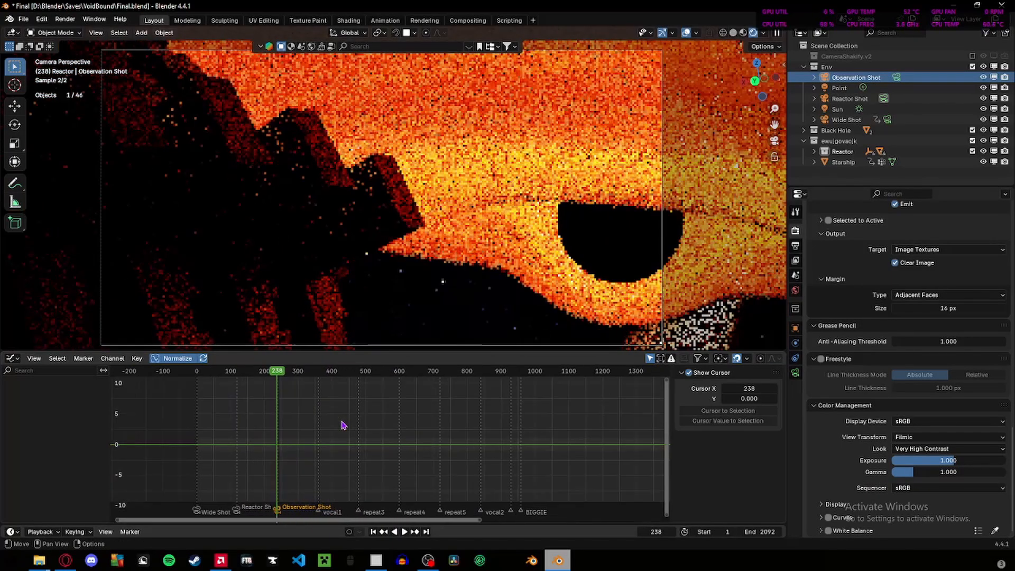
scroll(340, 428, up, 1)
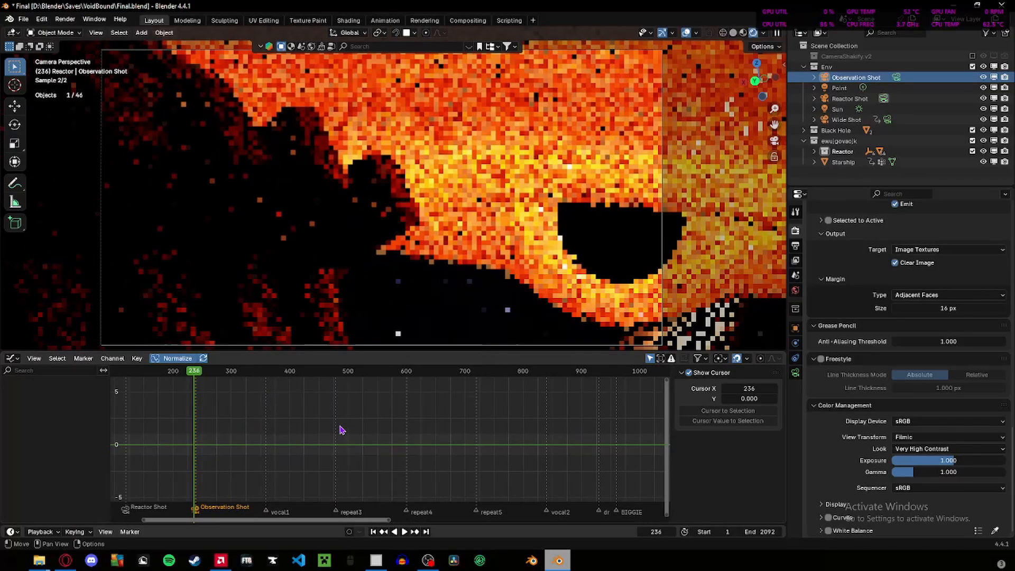
key(Right)
key(Right)
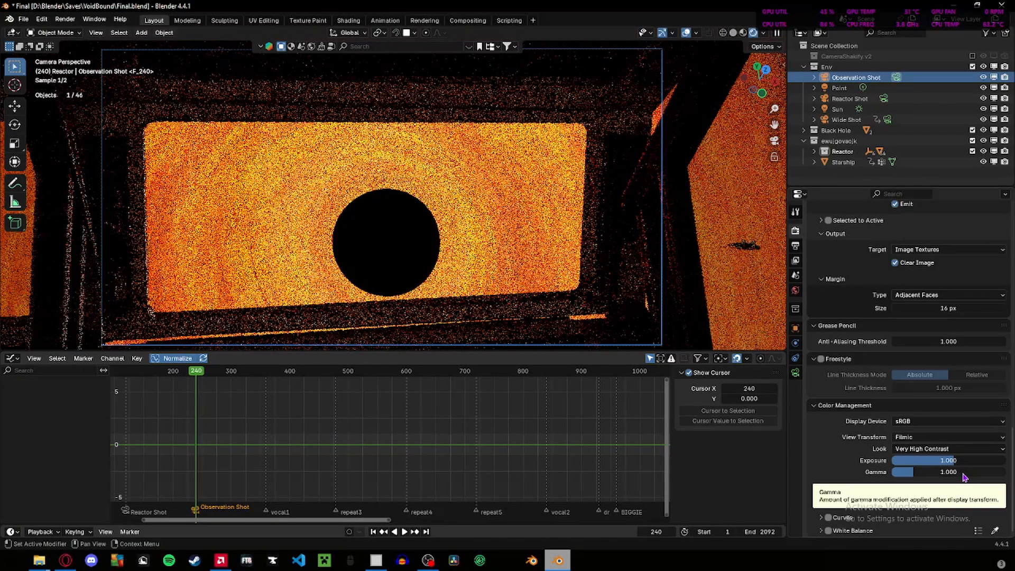
key(Left)
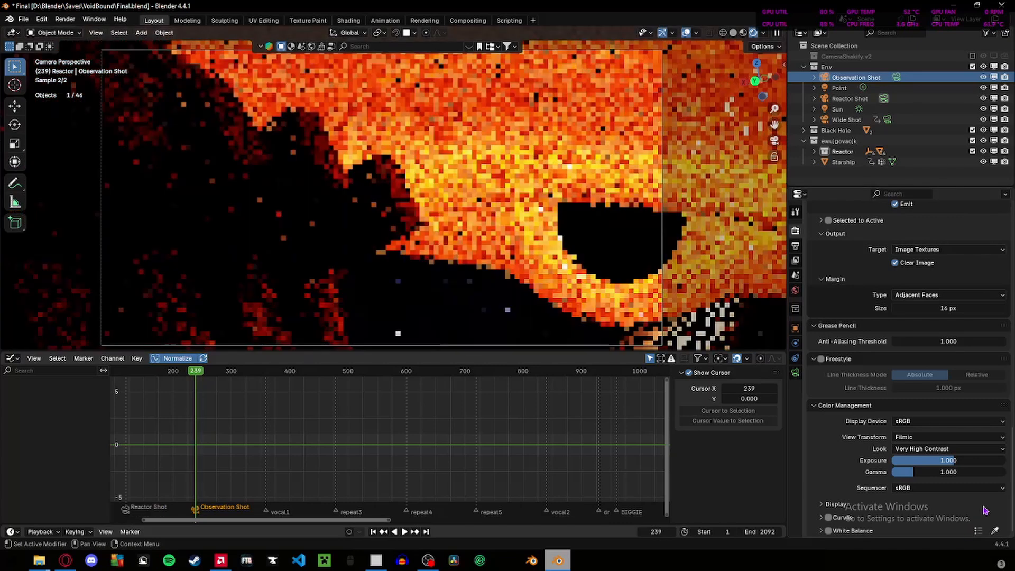
key(Right)
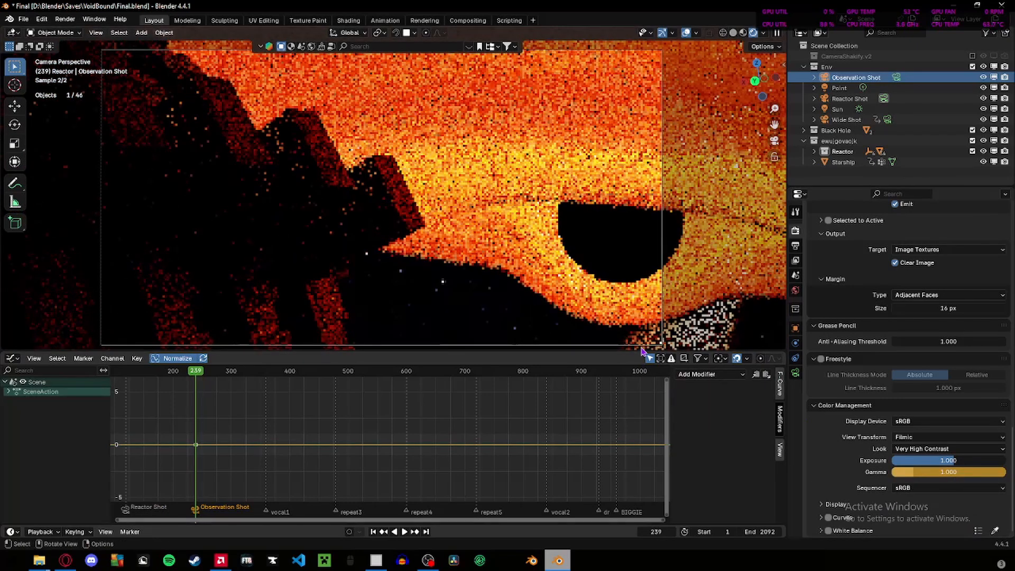
- Lower Gamma to 0.750 and keyframe it at frame 240
drag(972, 469, 901, 471)
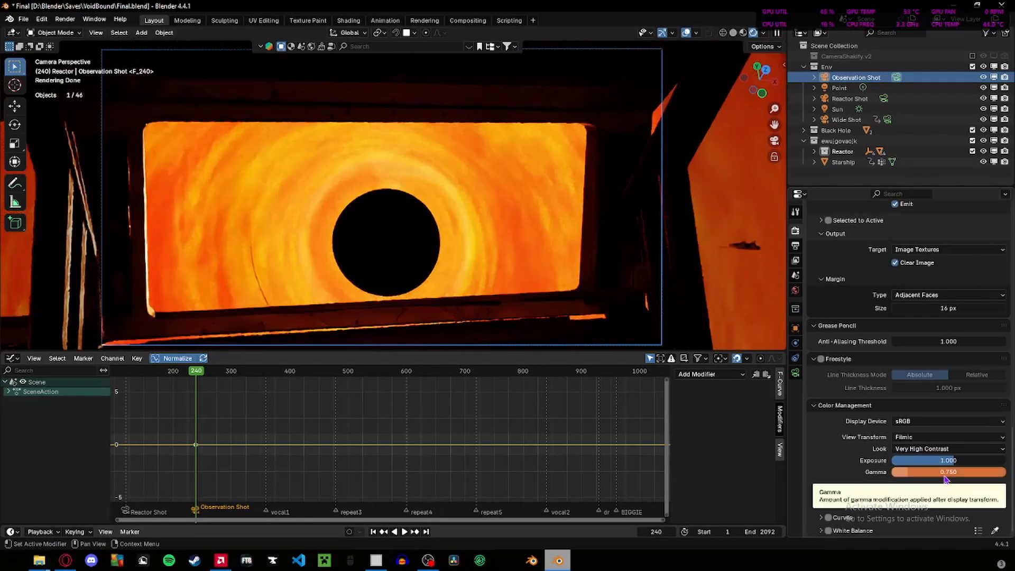
key(i)
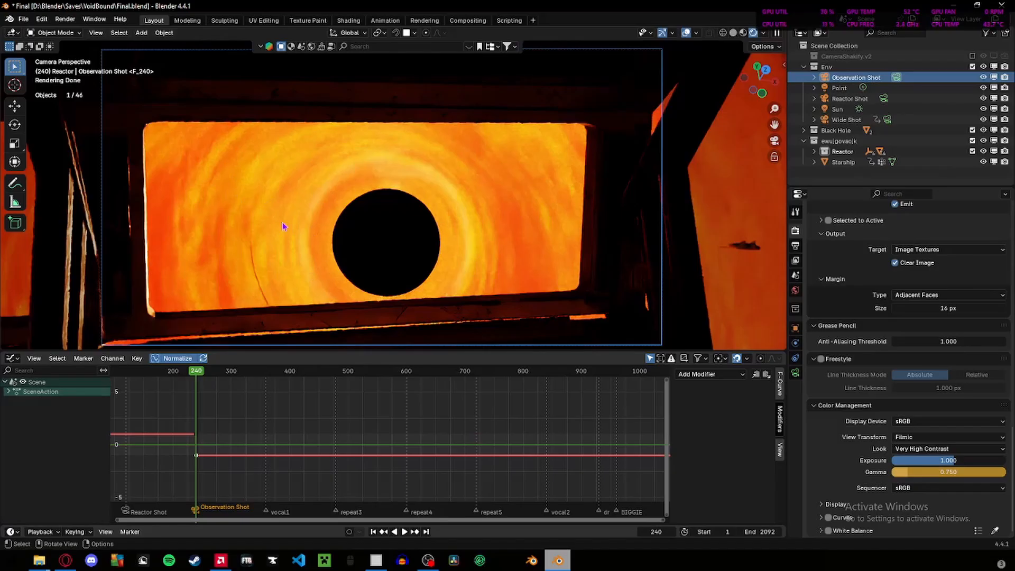
scroll(430, 189, up, 1)
scroll(430, 189, up, 4)
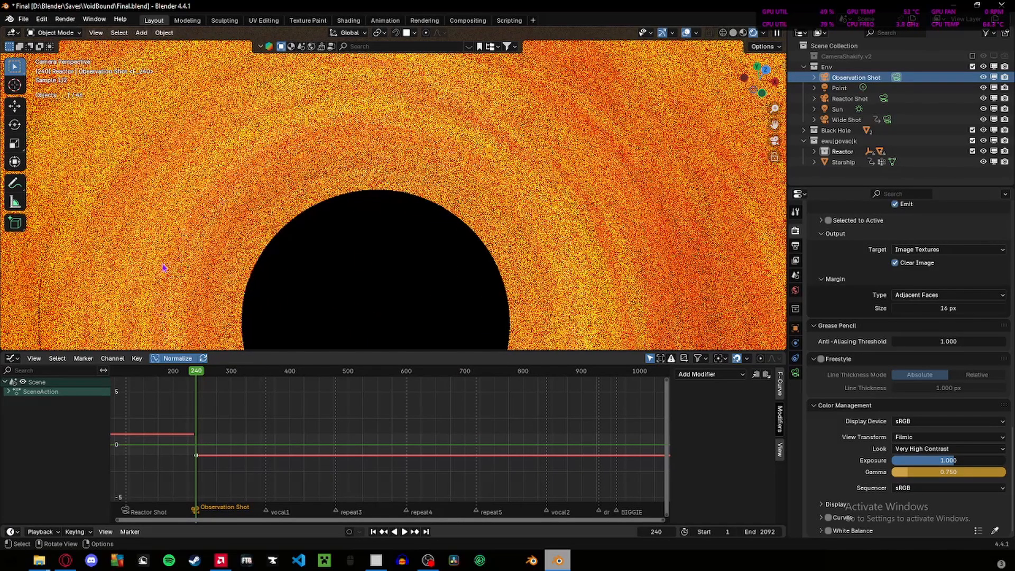
scroll(275, 154, down, 5)
scroll(341, 128, up, 5)
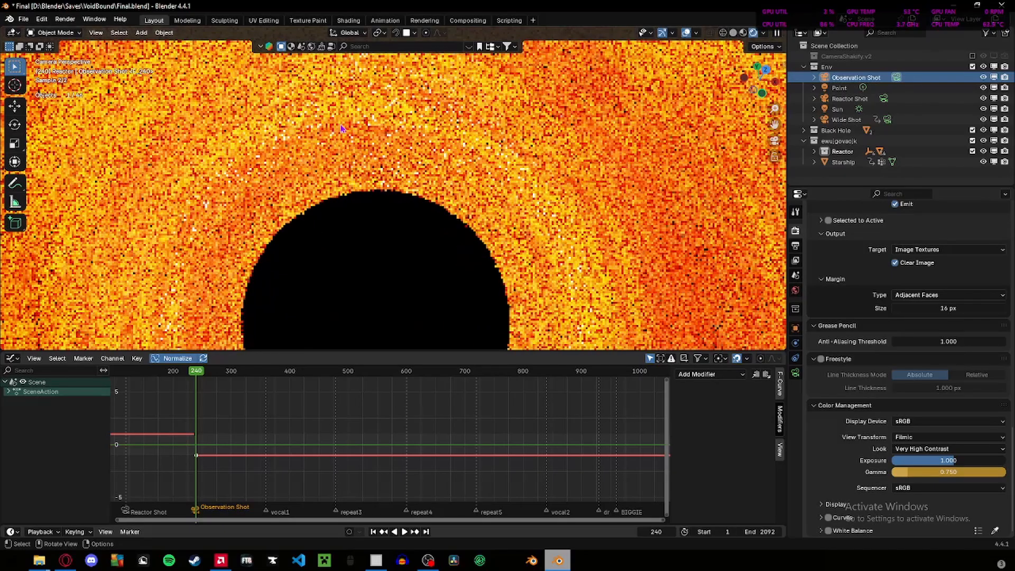
scroll(341, 128, down, 5)
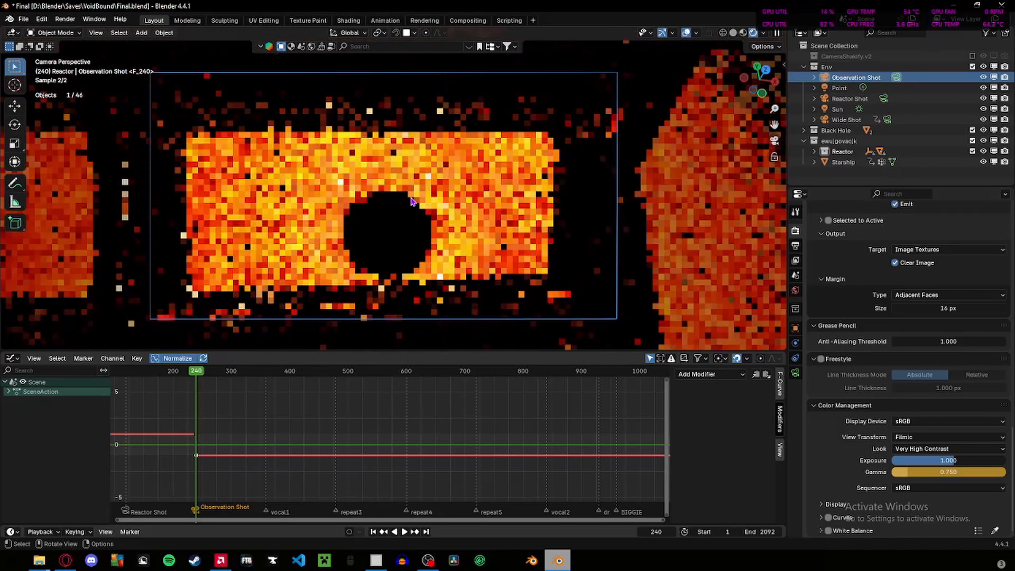
scroll(413, 197, up, 3)
scroll(423, 211, down, 3)
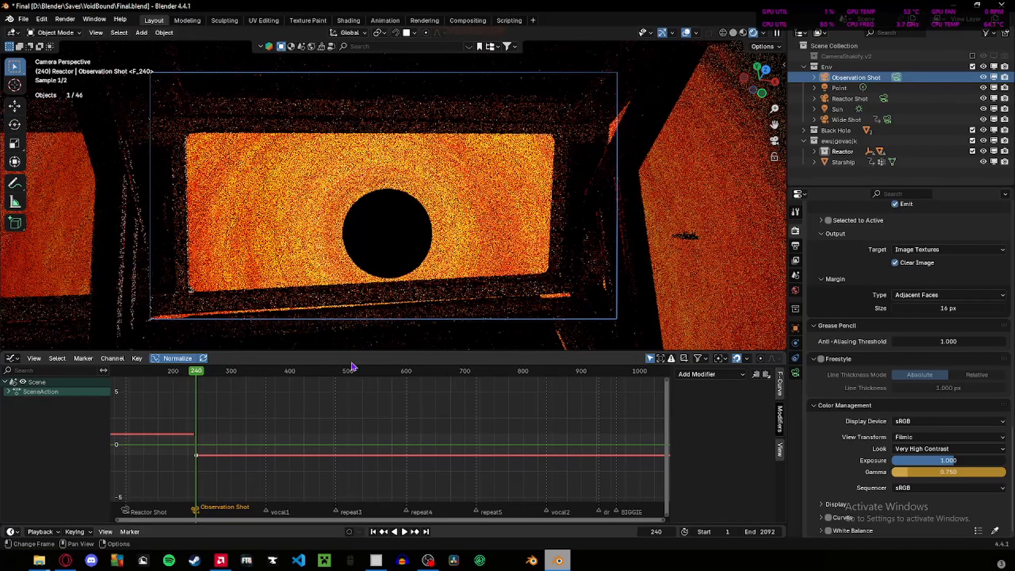
- Select the Reactor Shot camera, go to frame 52 via 202, and switch to Solid shading
click(850, 98)
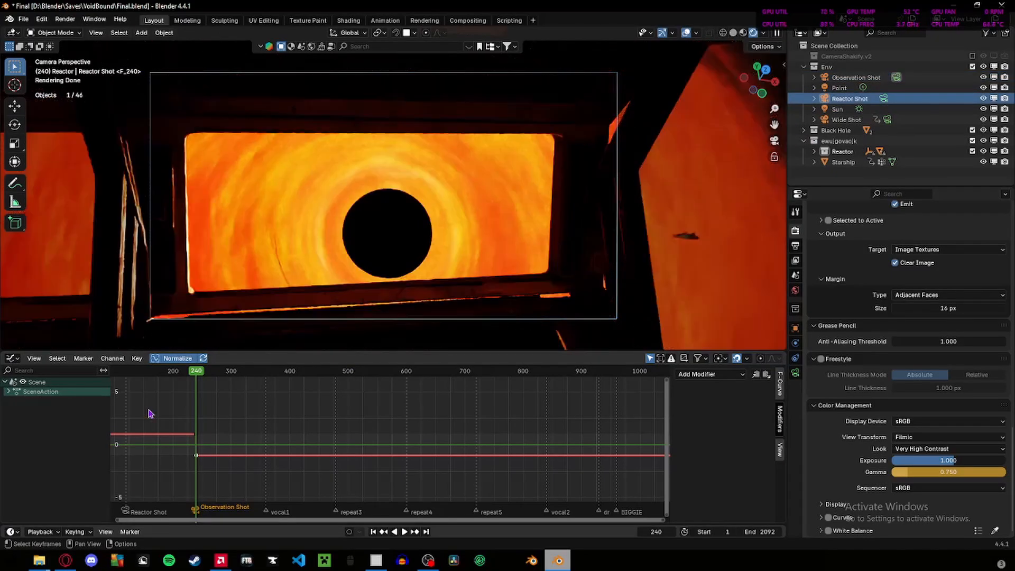
click(175, 375)
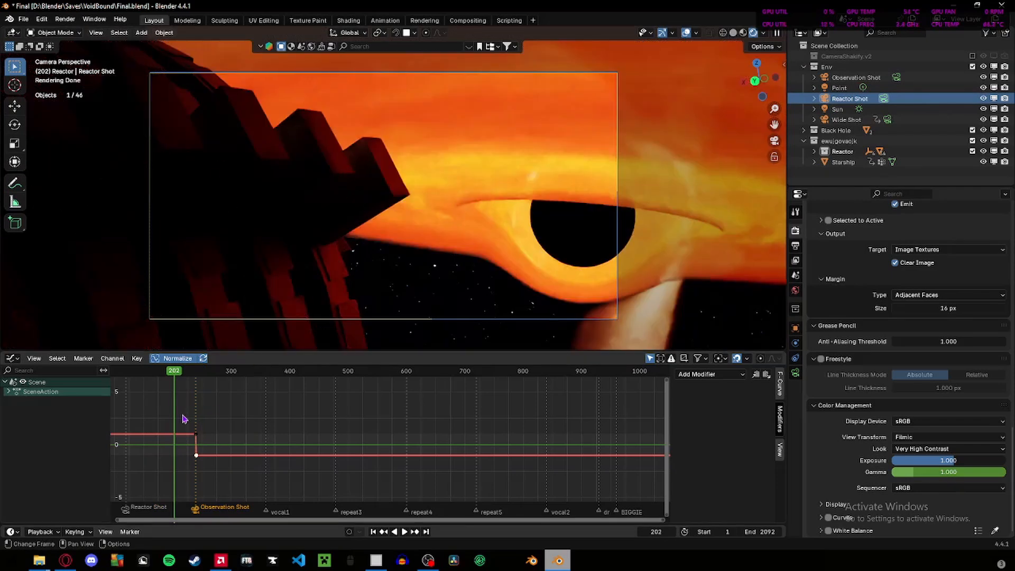
scroll(148, 381, down, 3)
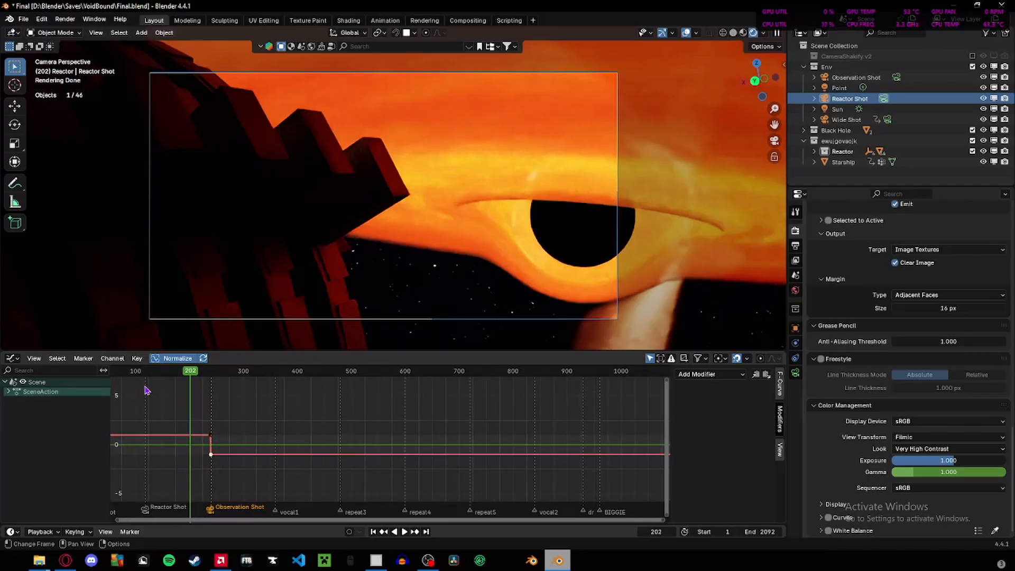
click(149, 376)
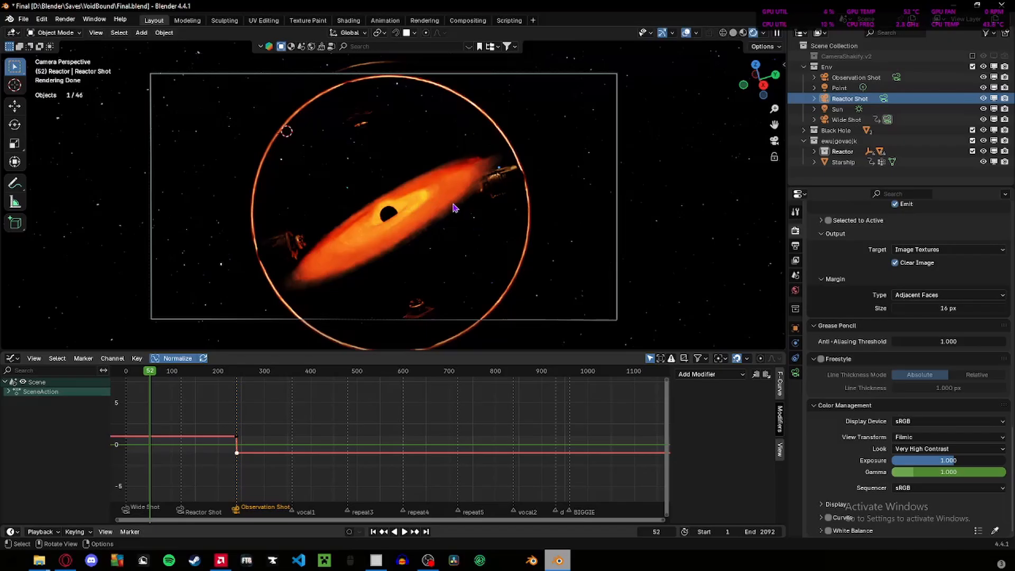
click(734, 32)
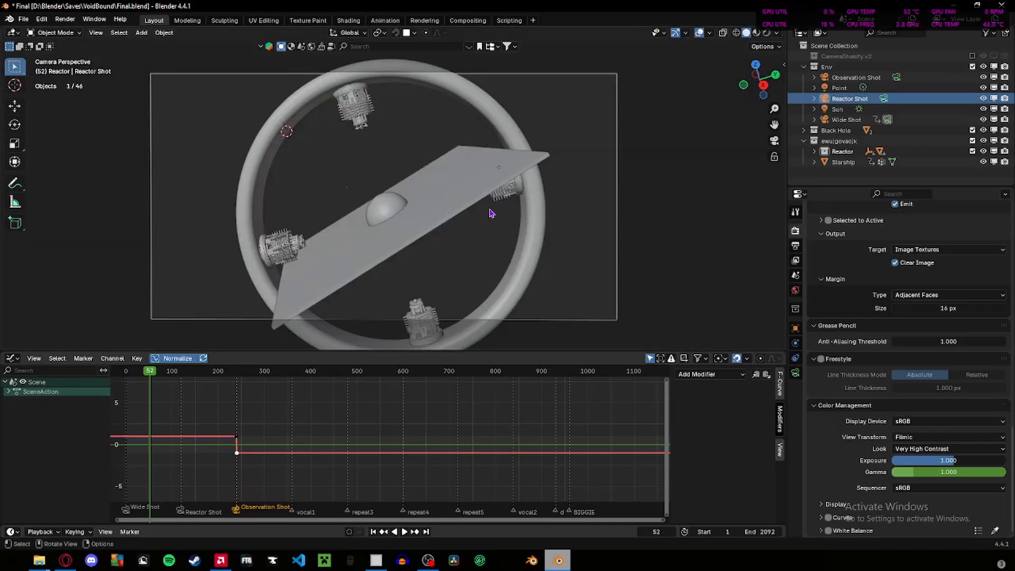
- Render a still of frame 52, close it, and jump to frame 310
click(65, 19)
click(79, 31)
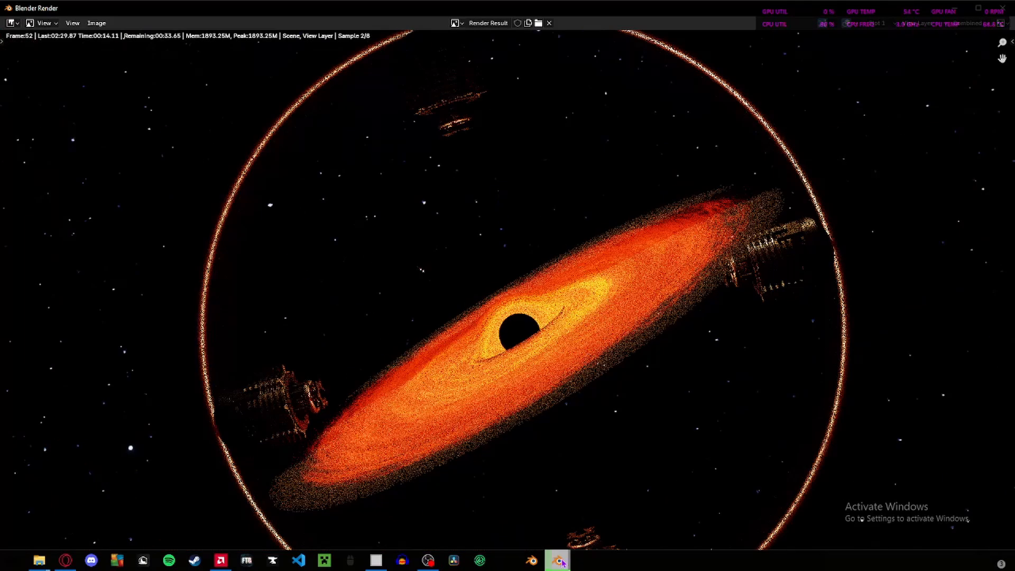
mouse_move(562, 564)
click(499, 513)
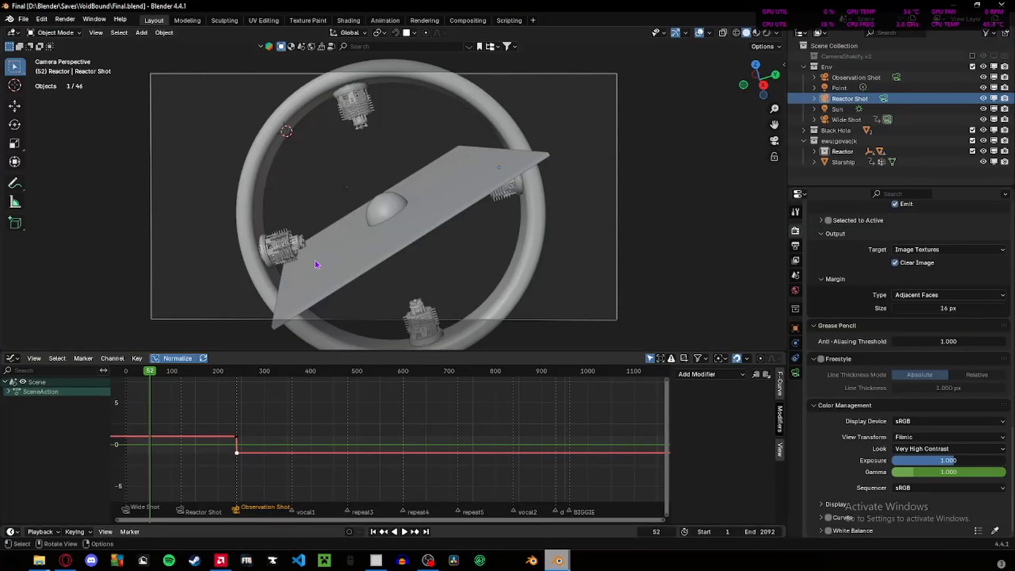
click(269, 372)
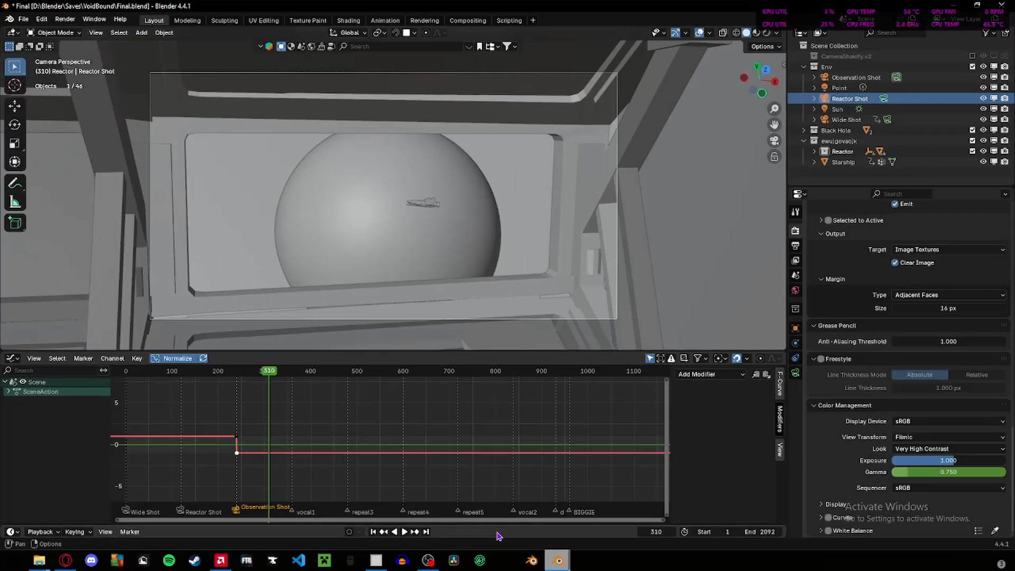
mouse_move(555, 564)
click(604, 505)
key(Escape)
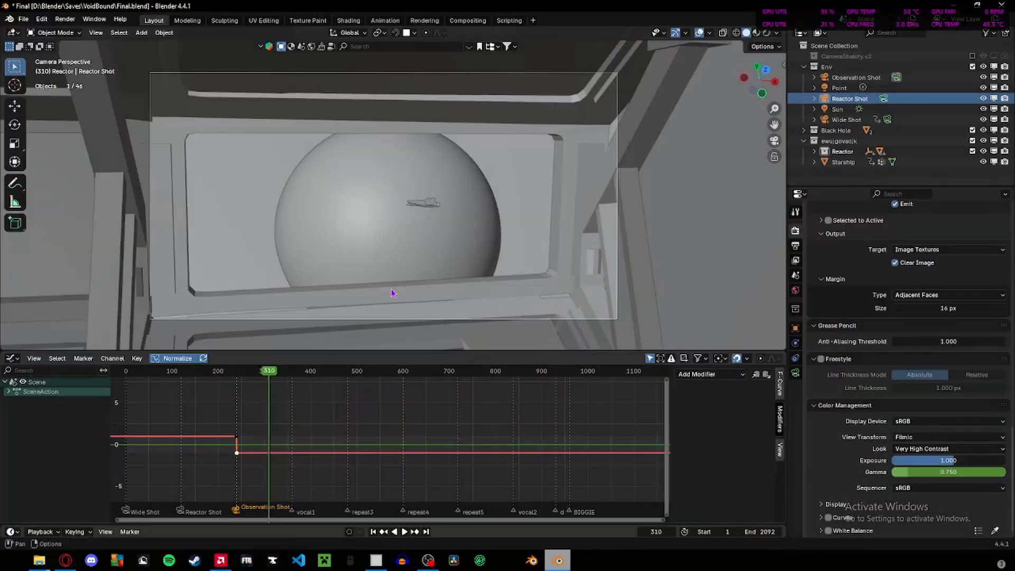
click(65, 19)
click(76, 33)
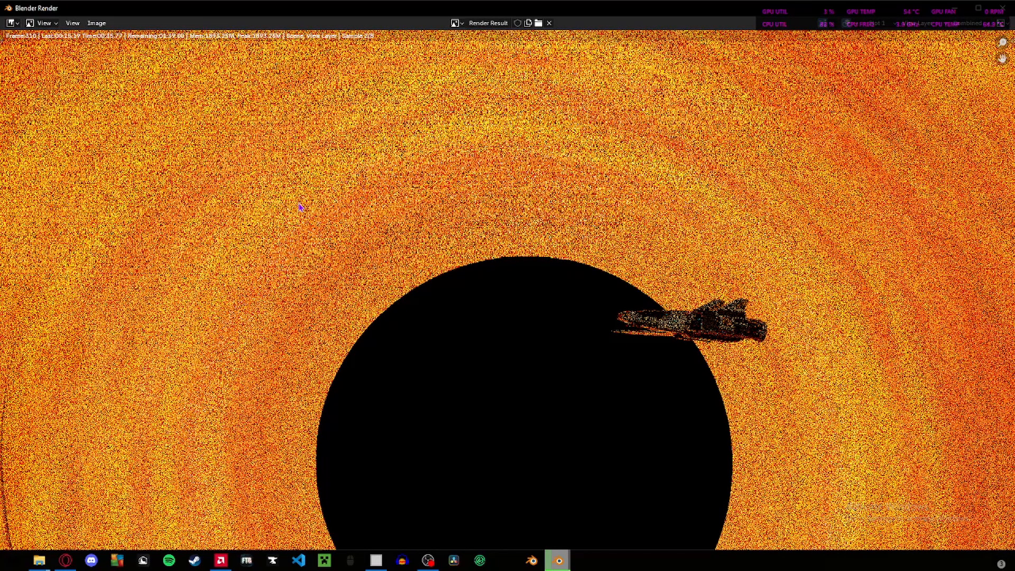
scroll(469, 129, down, 5)
scroll(469, 129, up, 1)
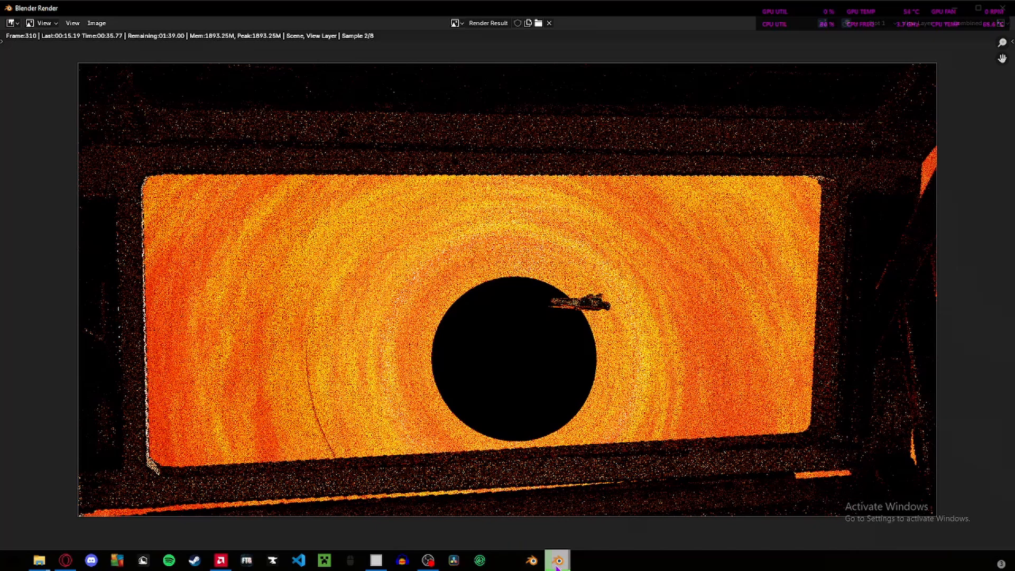
mouse_move(558, 563)
click(505, 521)
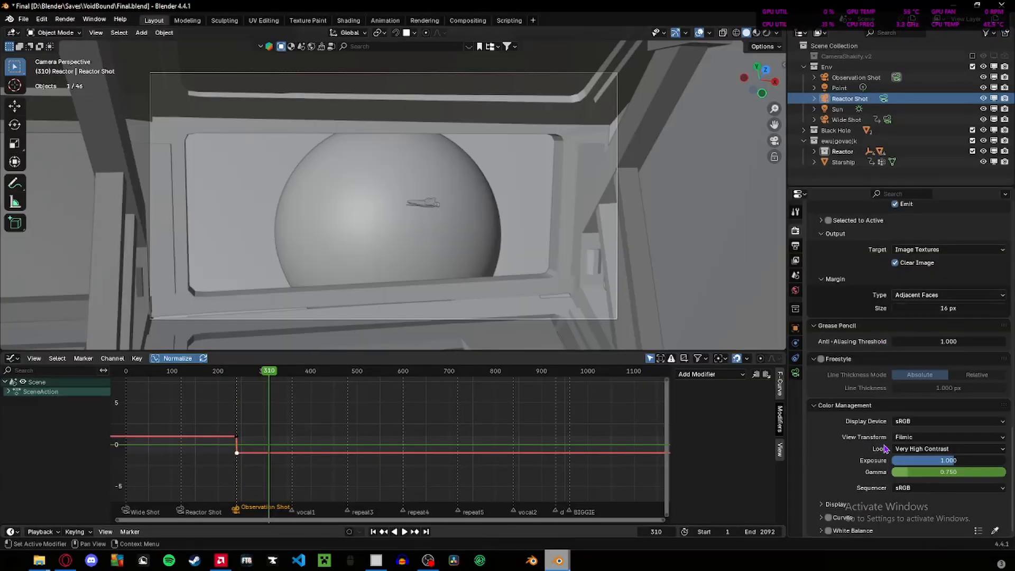
- Set the Render Max Samples to 2 in Render Properties
scroll(884, 448, up, 6)
scroll(832, 328, up, 8)
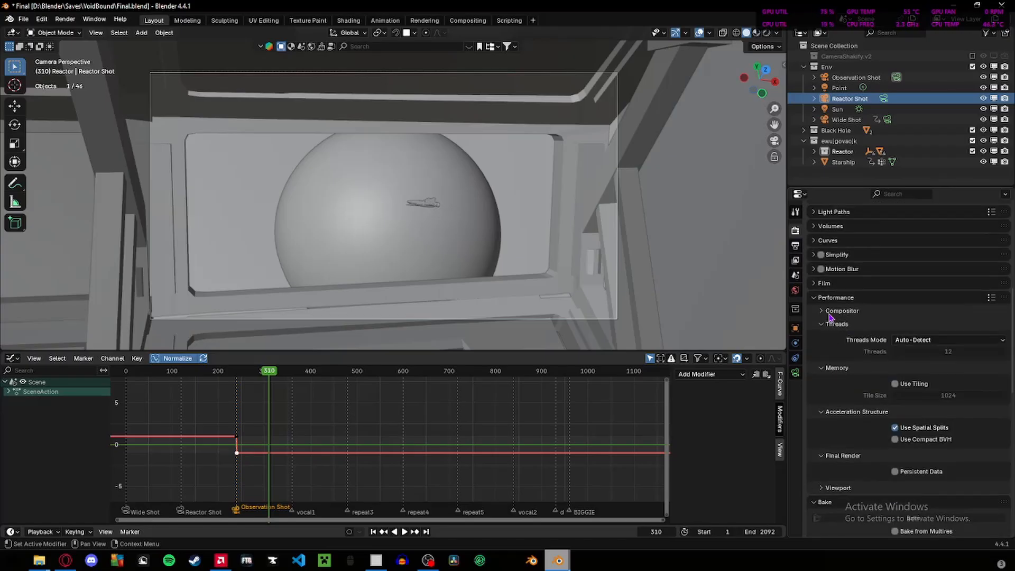
scroll(829, 316, up, 10)
double_click(904, 397)
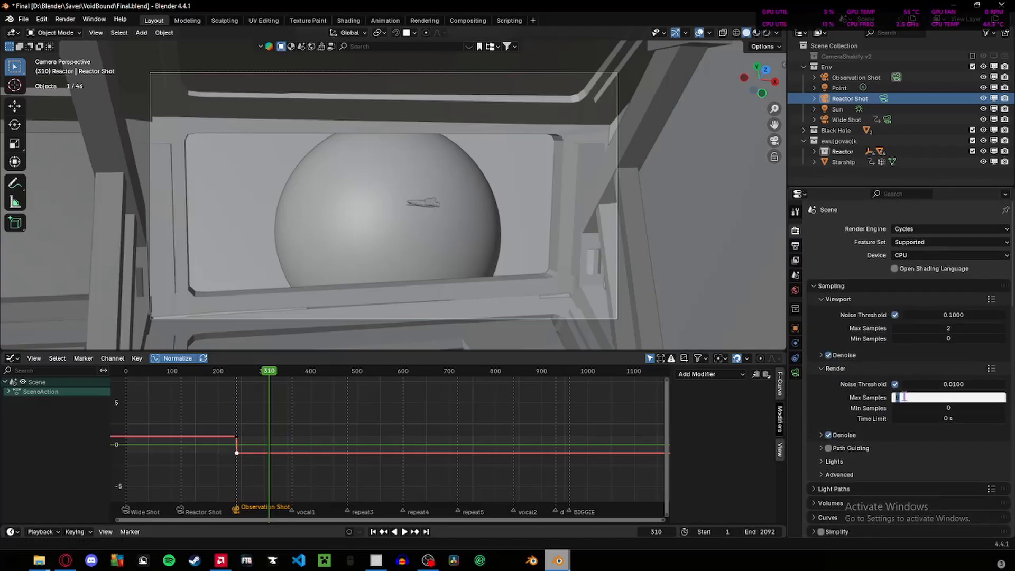
text(2)
key(Return)
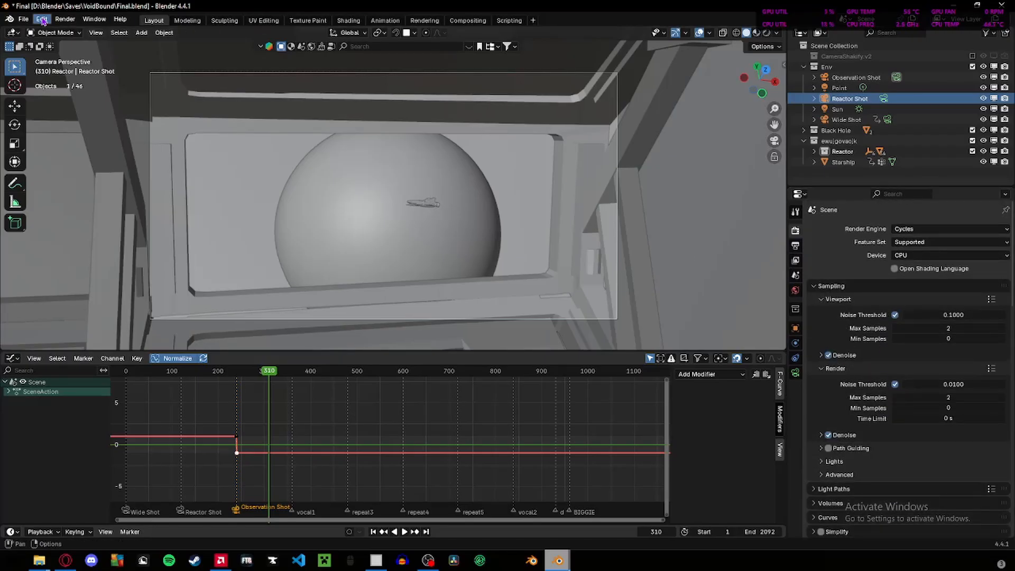
- Render a still of frame 310, close it, and move the timeline to frame 269
click(65, 19)
click(80, 32)
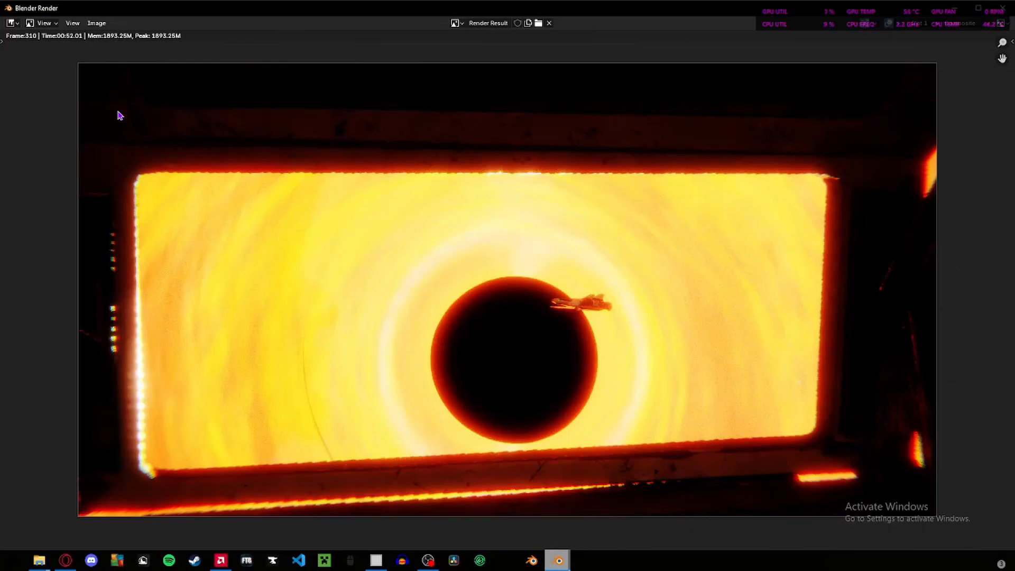
key(Escape)
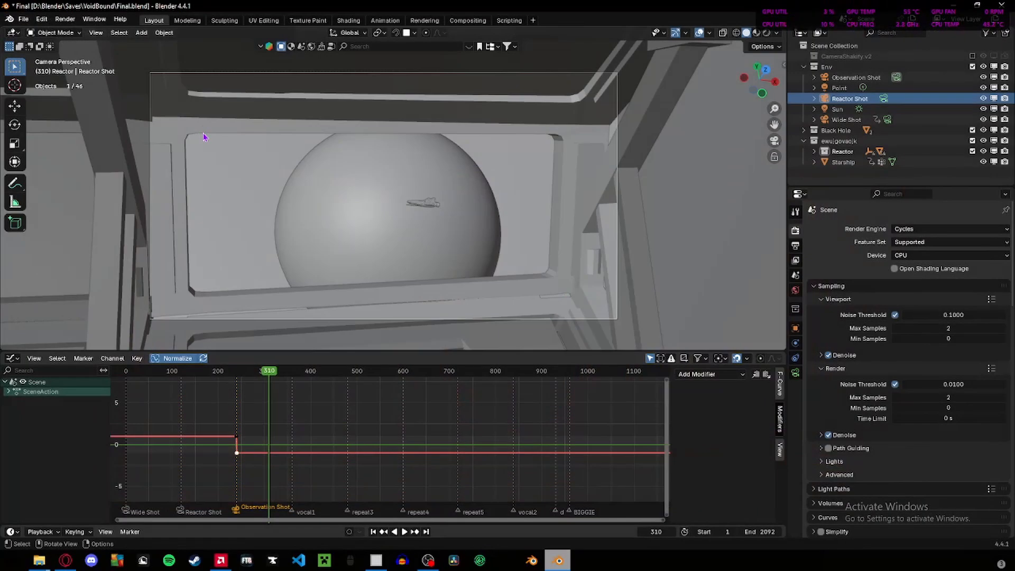
click(196, 373)
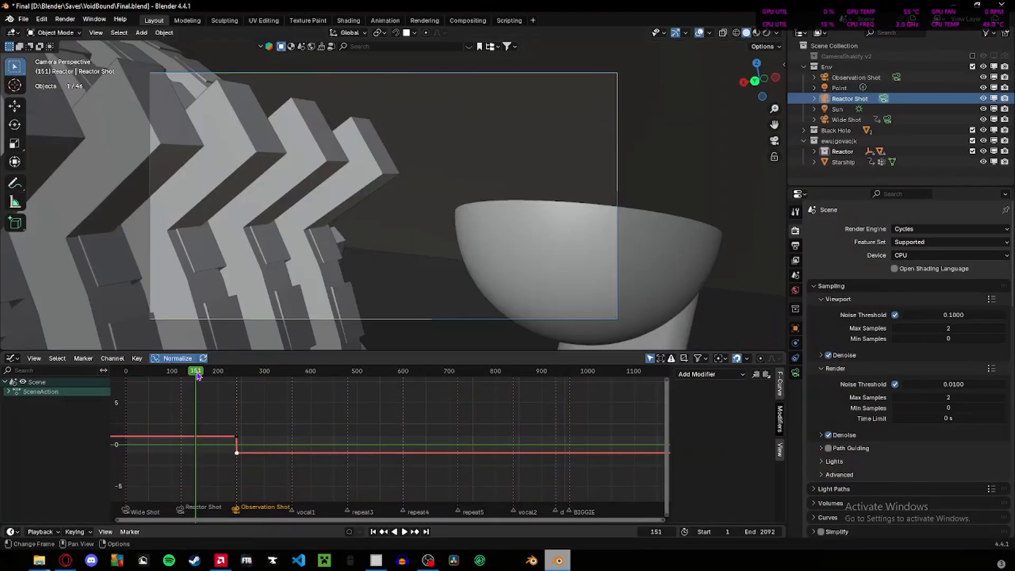
key(x)
click(212, 436)
click(249, 374)
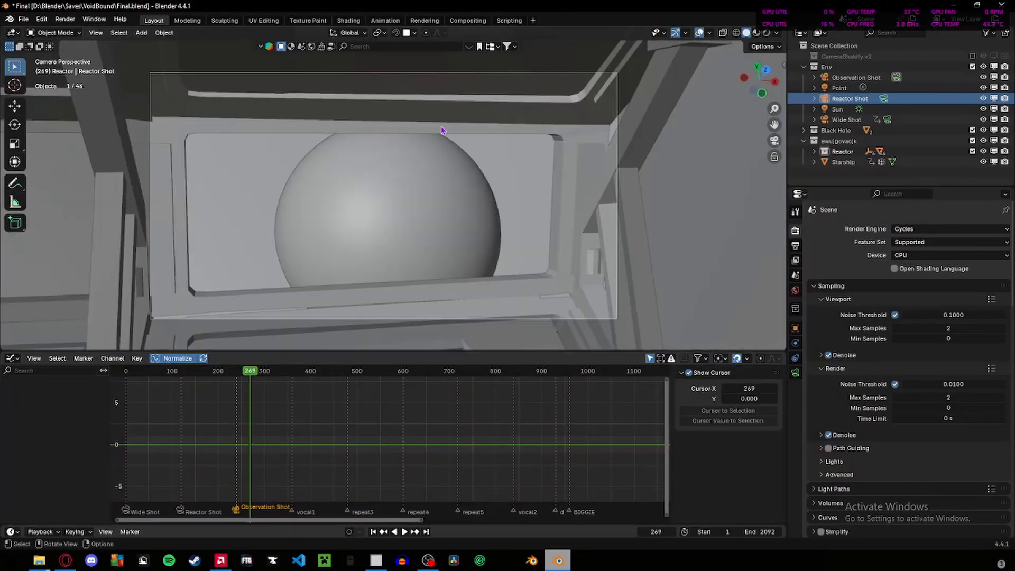
- Open the compositor and frame the glare node chain
click(466, 22)
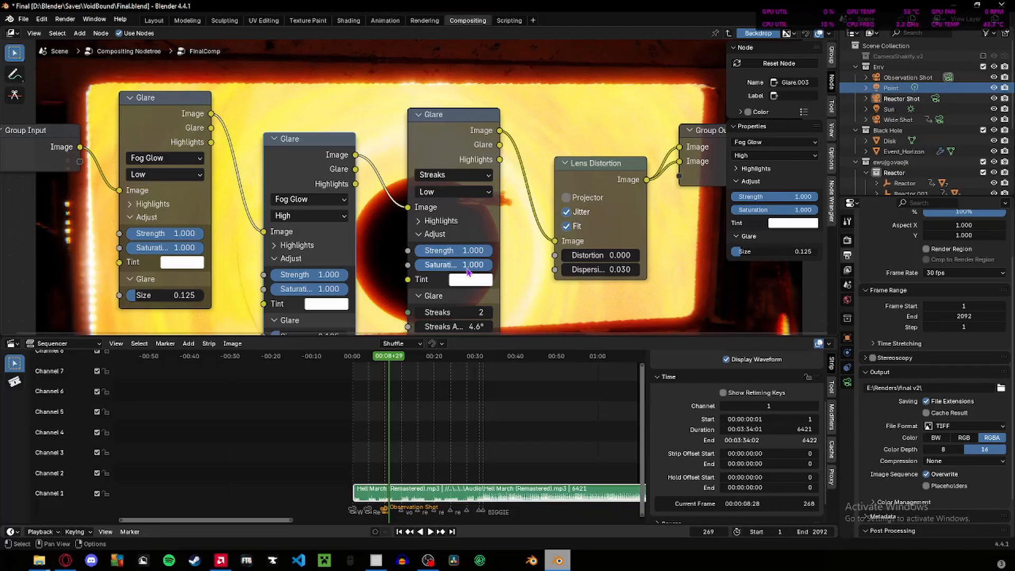
scroll(537, 272, down, 2)
middle_drag(390, 274, 600, 339)
middle_drag(423, 170, 412, 106)
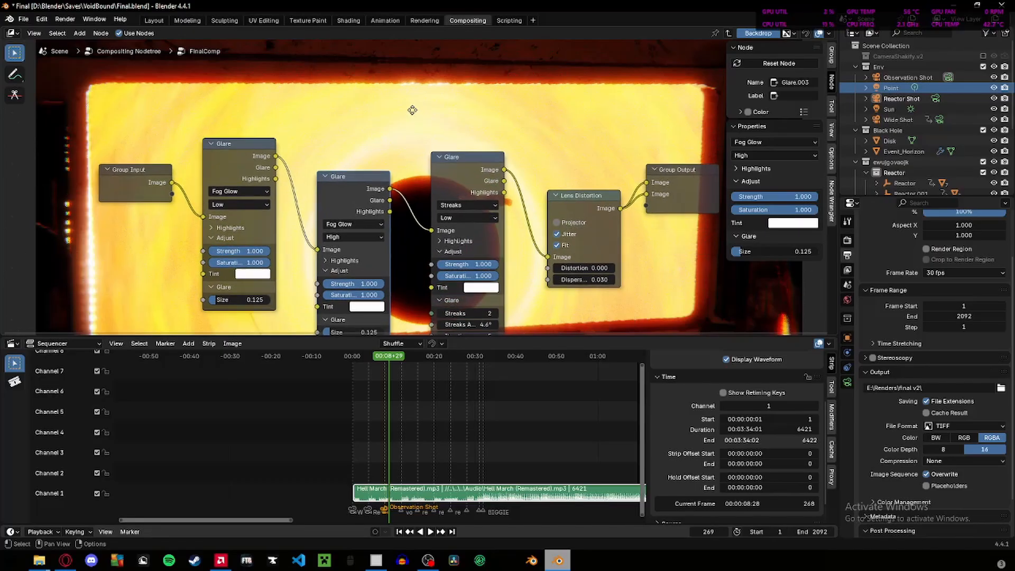
middle_drag(422, 159, 386, 133)
middle_drag(510, 289, 581, 211)
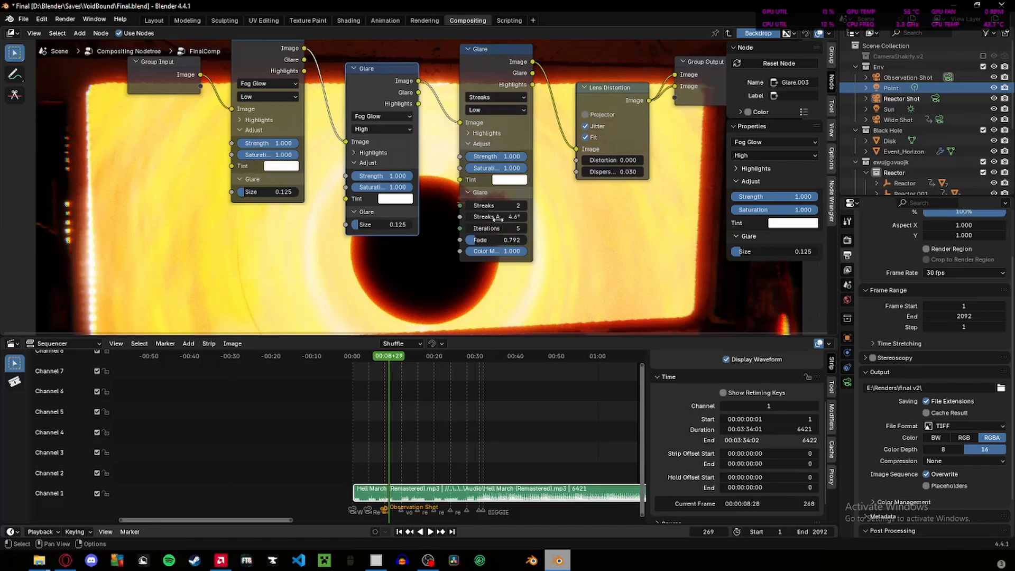
- Test the Streaks glare by setting its Strength to 0, then back to 1
click(520, 156)
text(0)
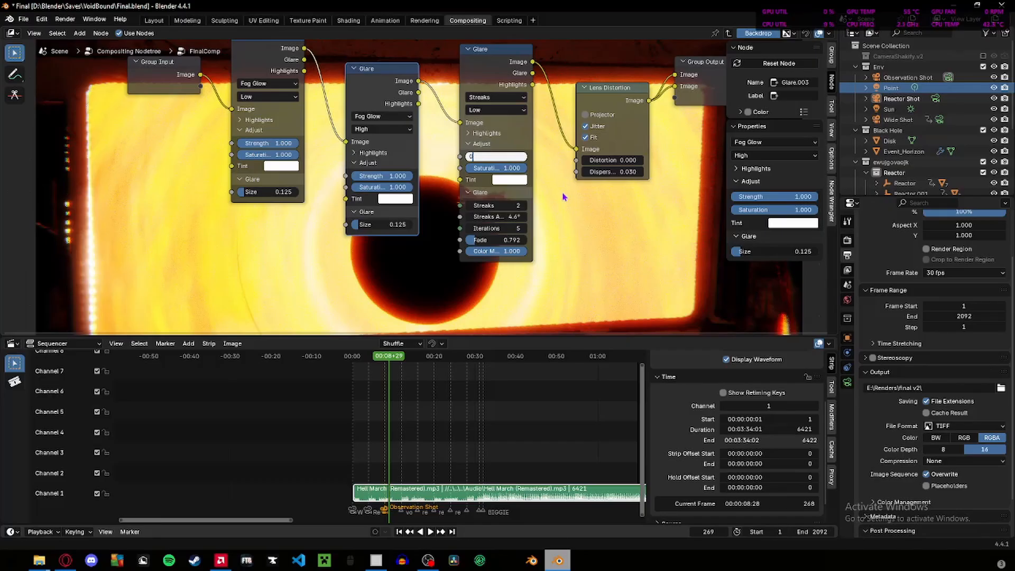
key(Return)
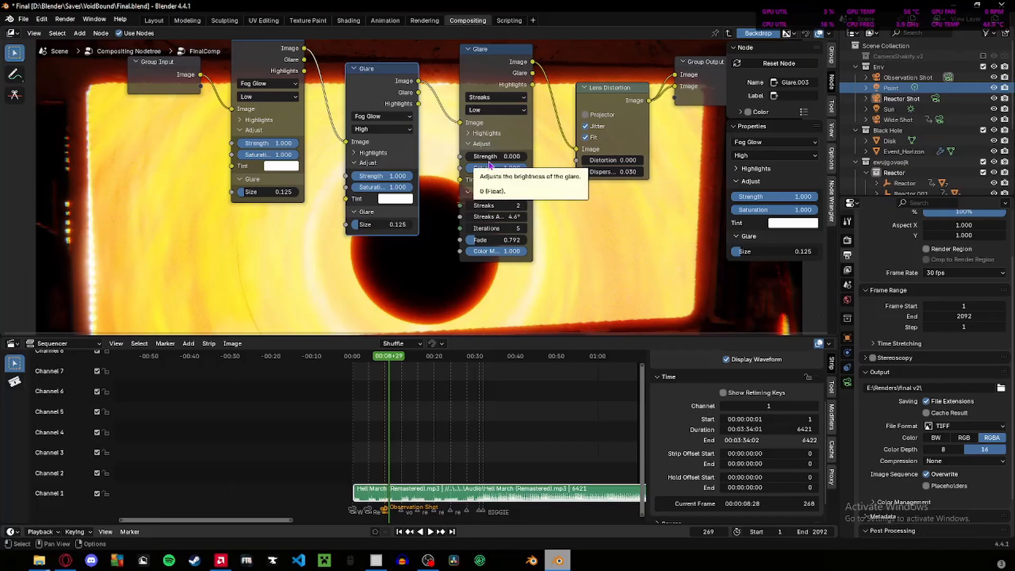
click(489, 157)
text(1)
key(Return)
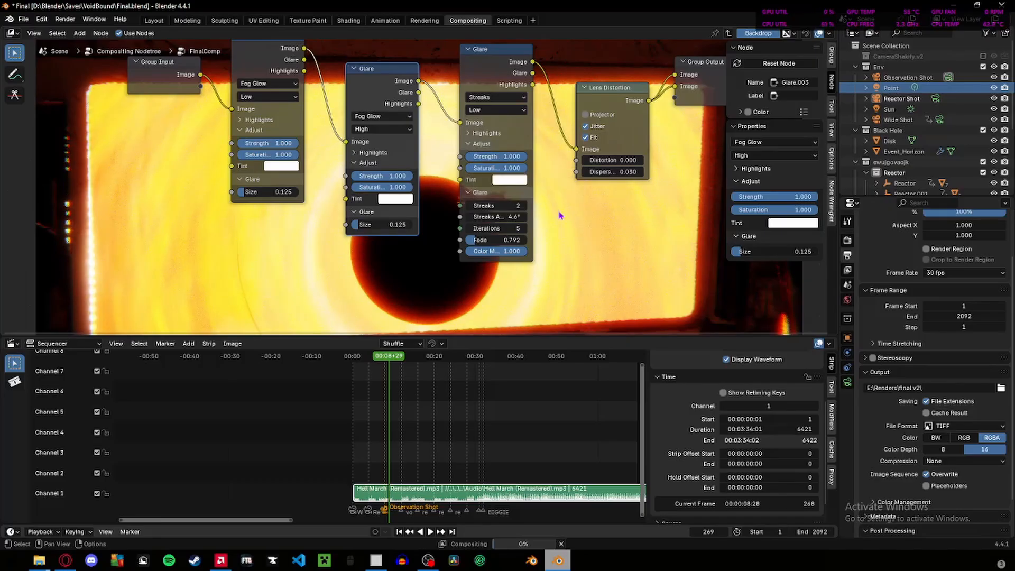
- Compare the first Fog Glow at Strength 0, then restore it to 1
middle_drag(432, 219, 393, 171)
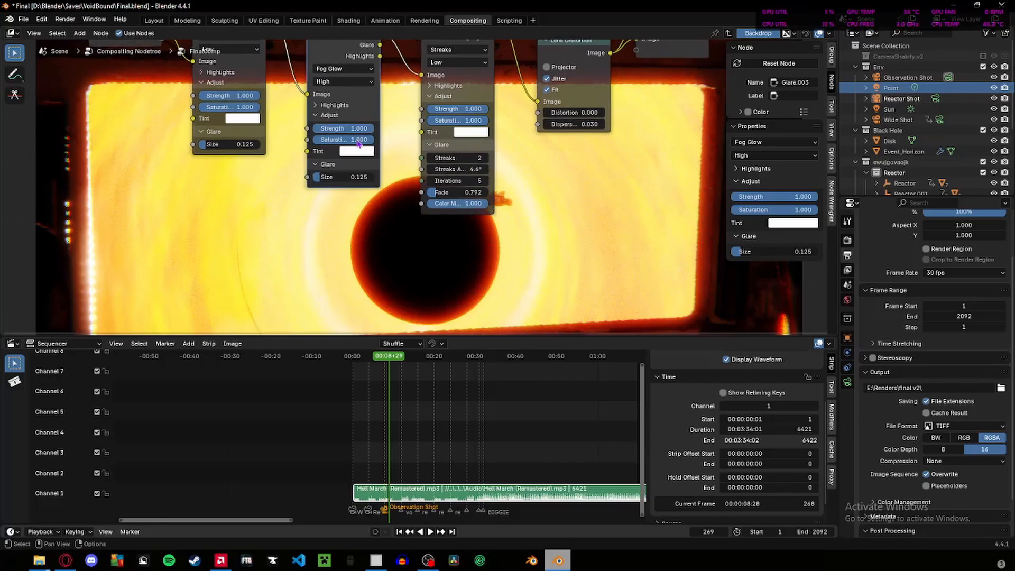
click(248, 95)
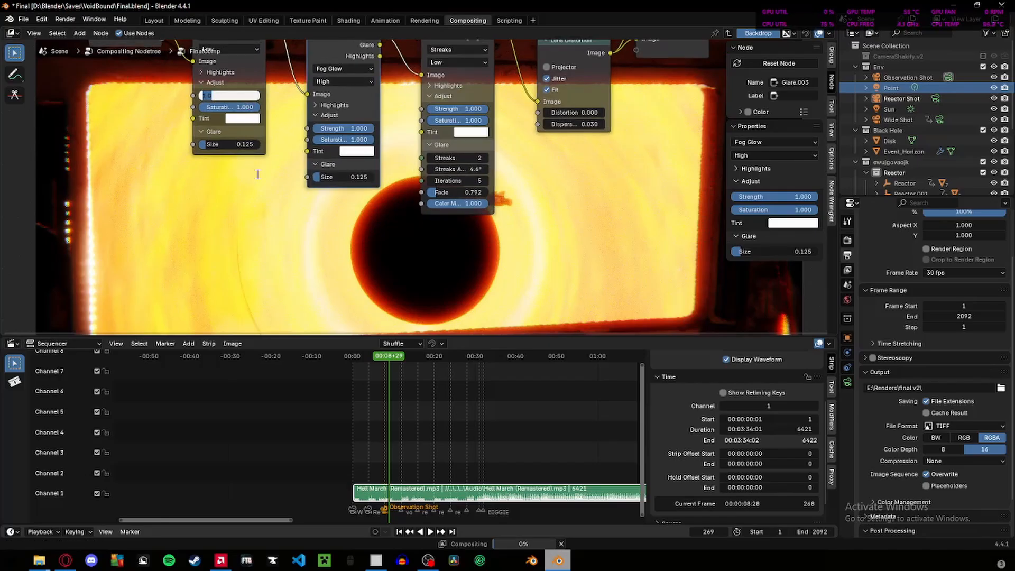
text(0)
key(Return)
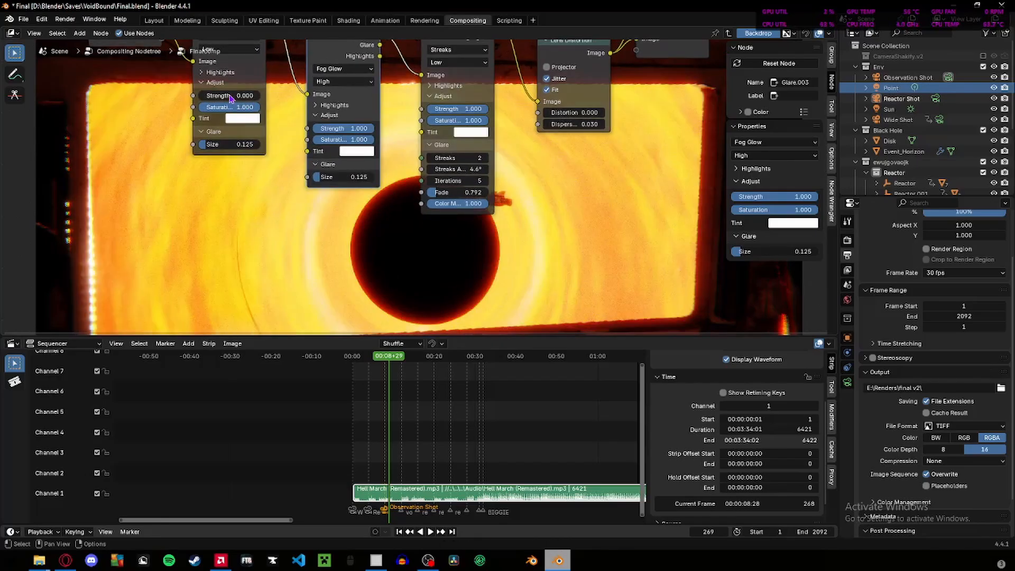
click(230, 96)
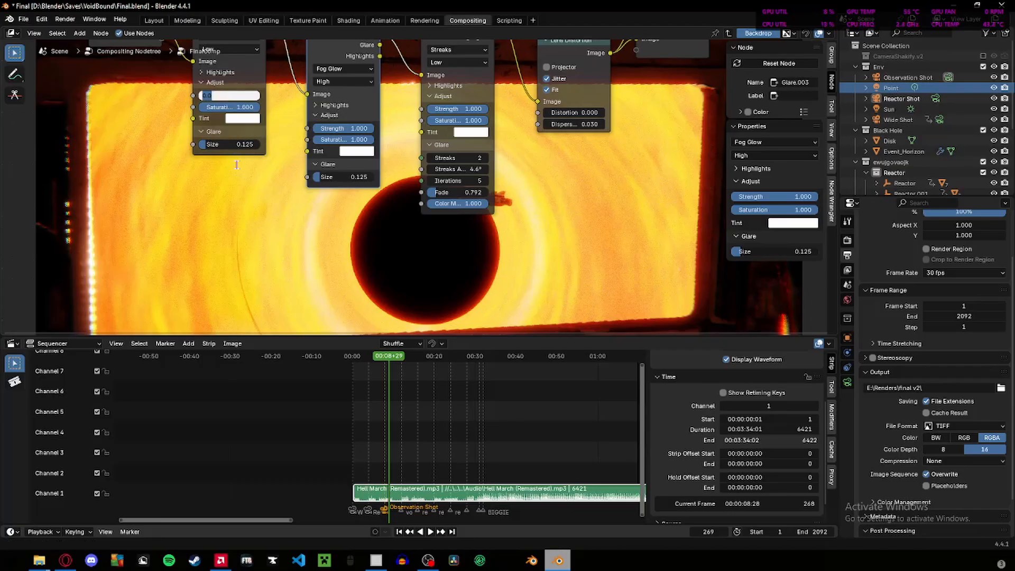
text(1)
key(Return)
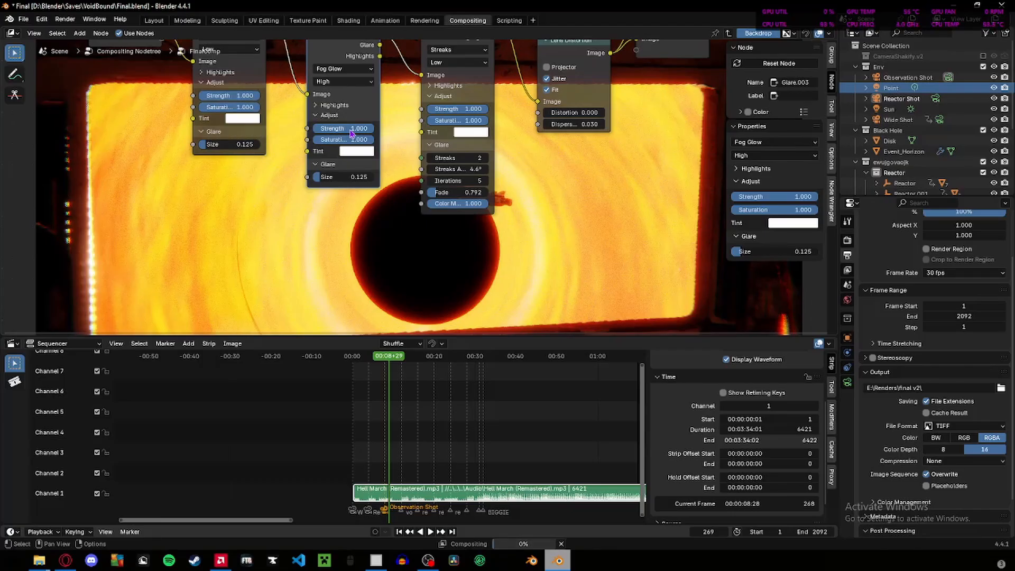
- Set the Strength of both Fog Glow nodes to 0
click(349, 129)
text(0)
key(Return)
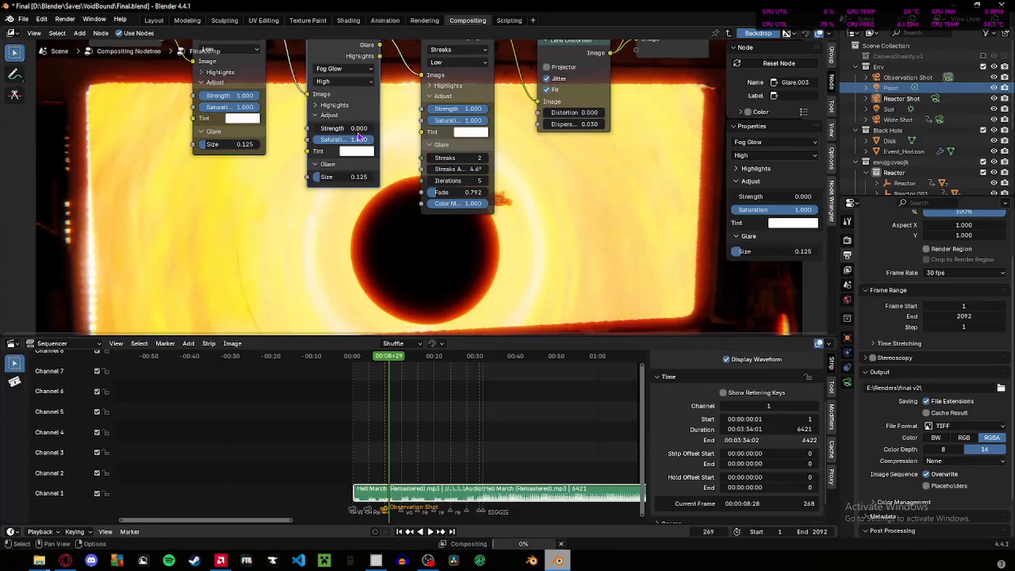
key(ctrl+z)
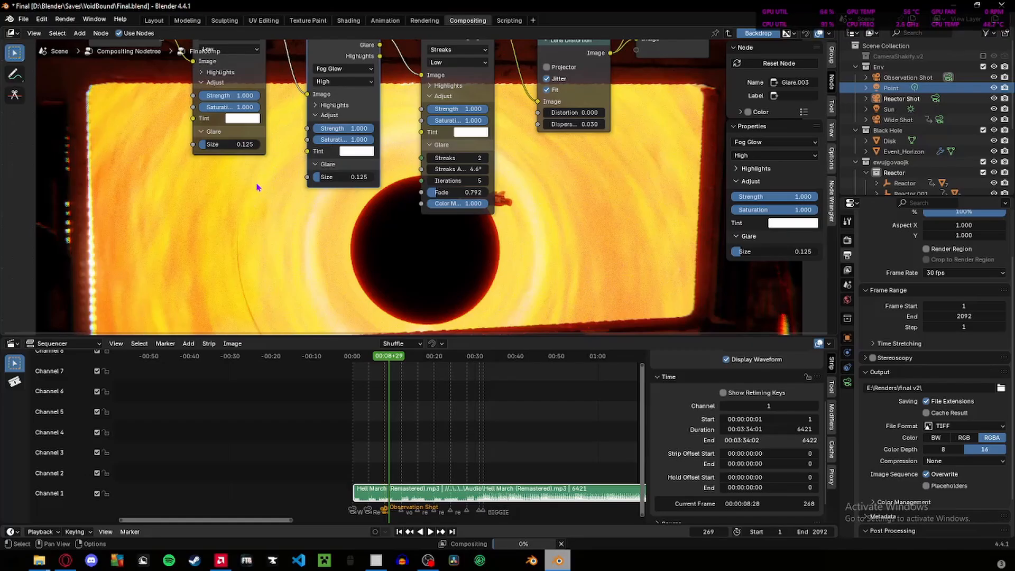
click(338, 128)
text(0)
key(Return)
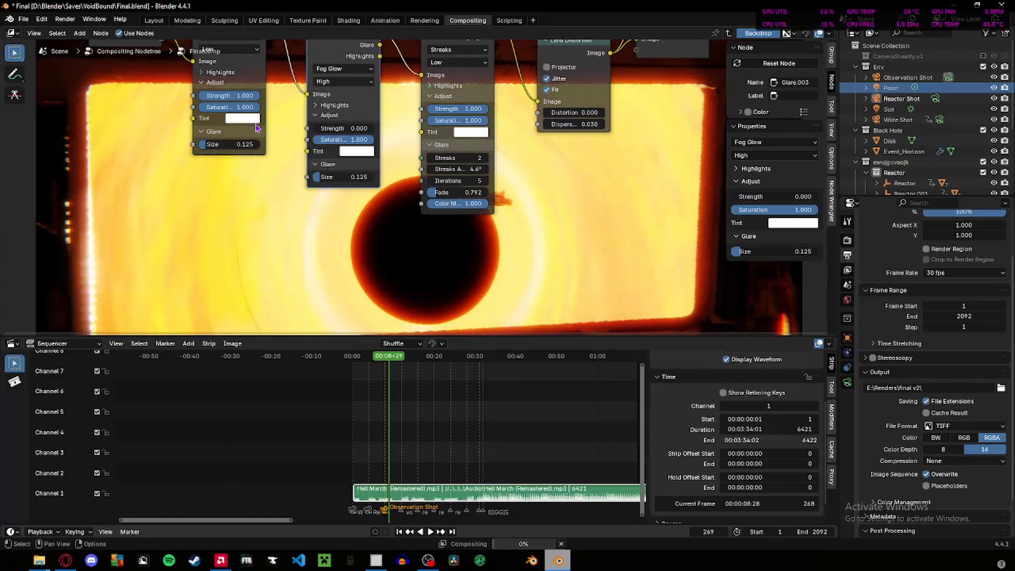
click(238, 96)
text(0)
key(Return)
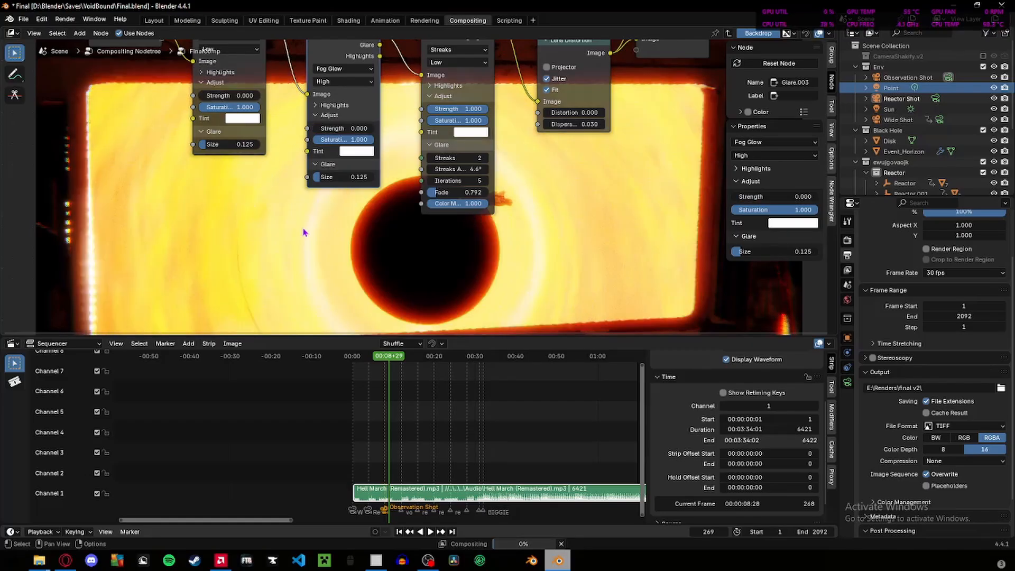
- Set the second Fog Glow Strength to 0.5 and paste 0.5 into the first Fog Glow
middle_drag(604, 281, 575, 221)
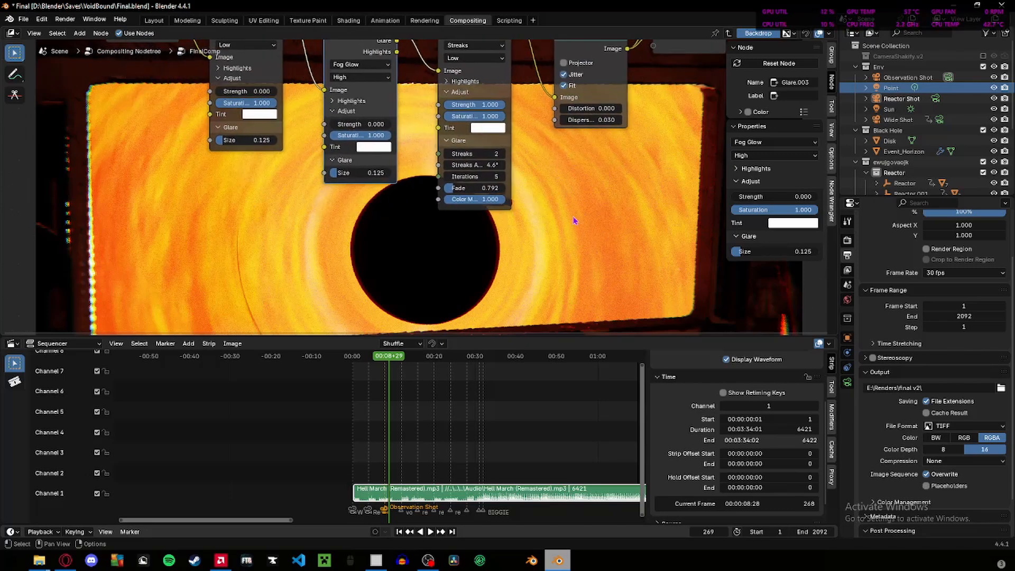
click(353, 124)
text(1)
key(Return)
middle_drag(377, 234, 333, 188)
click(311, 81)
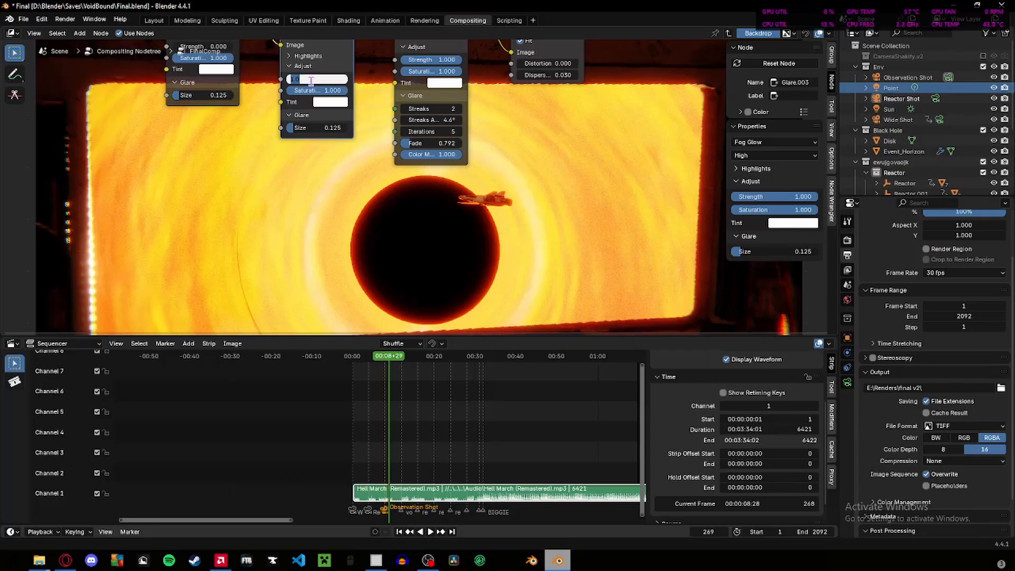
text(0.5)
key(Return)
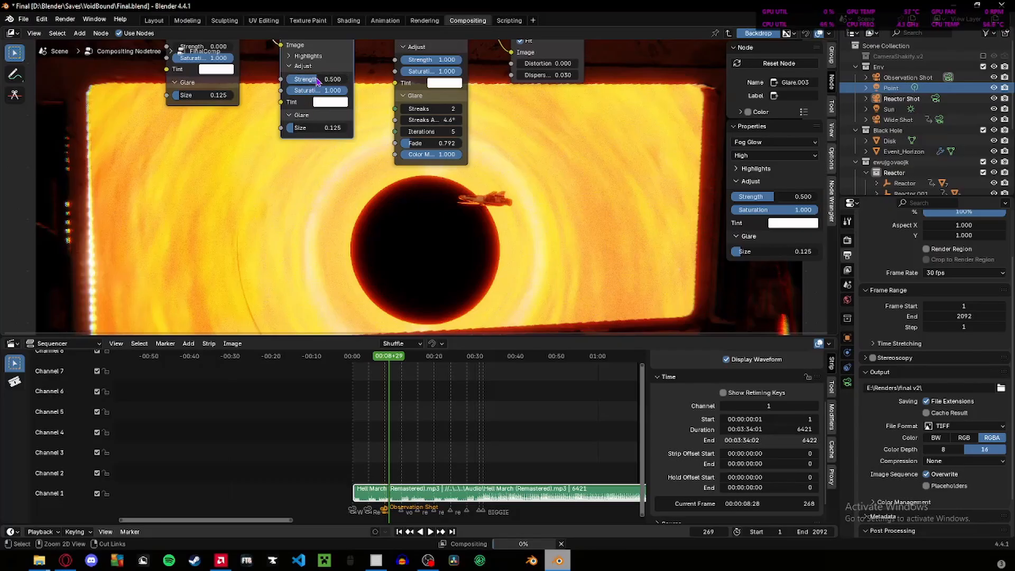
middle_drag(217, 157, 278, 179)
key(ctrl+v)
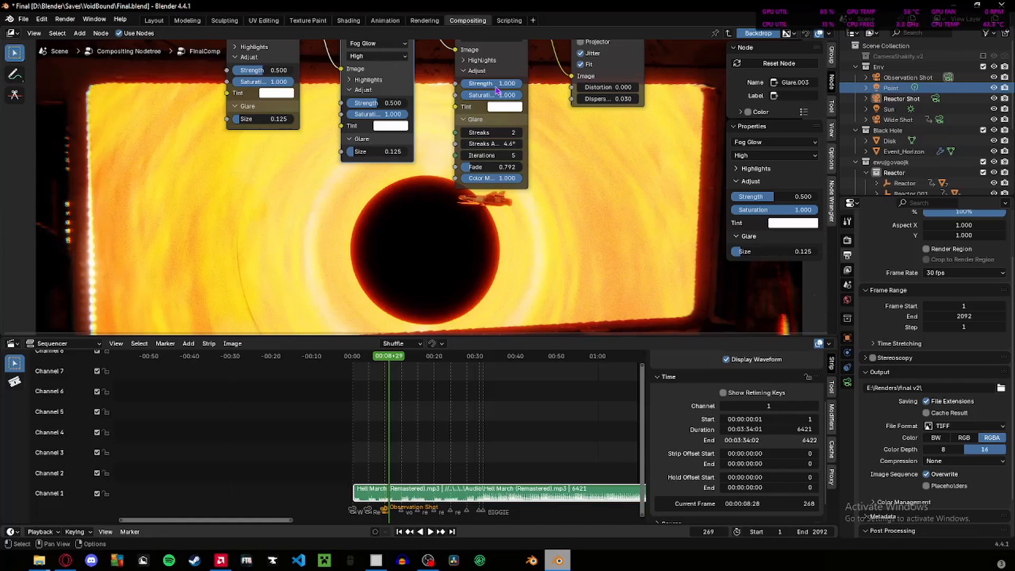
- Try a new Streaks Strength, revert it, and raise the second Fog Glow to 1
drag(496, 87, 503, 83)
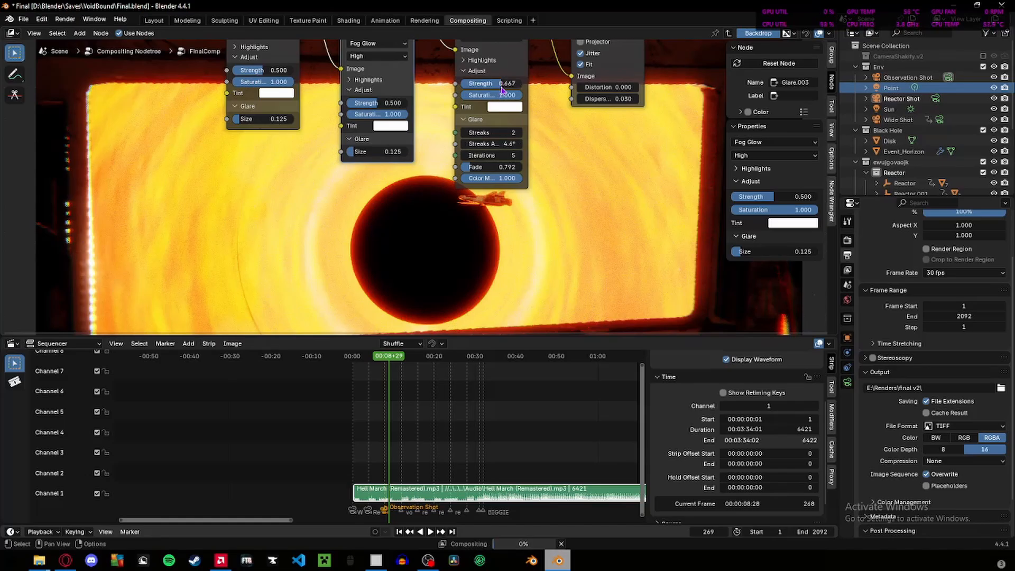
key(ctrl+z)
middle_drag(603, 264, 526, 227)
middle_drag(523, 188, 324, 243)
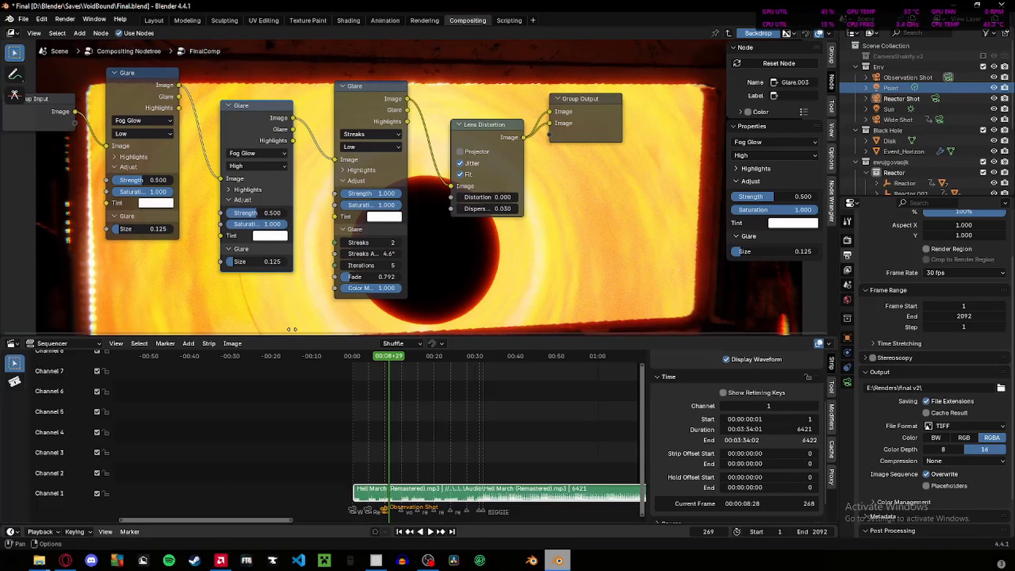
middle_drag(227, 316, 314, 306)
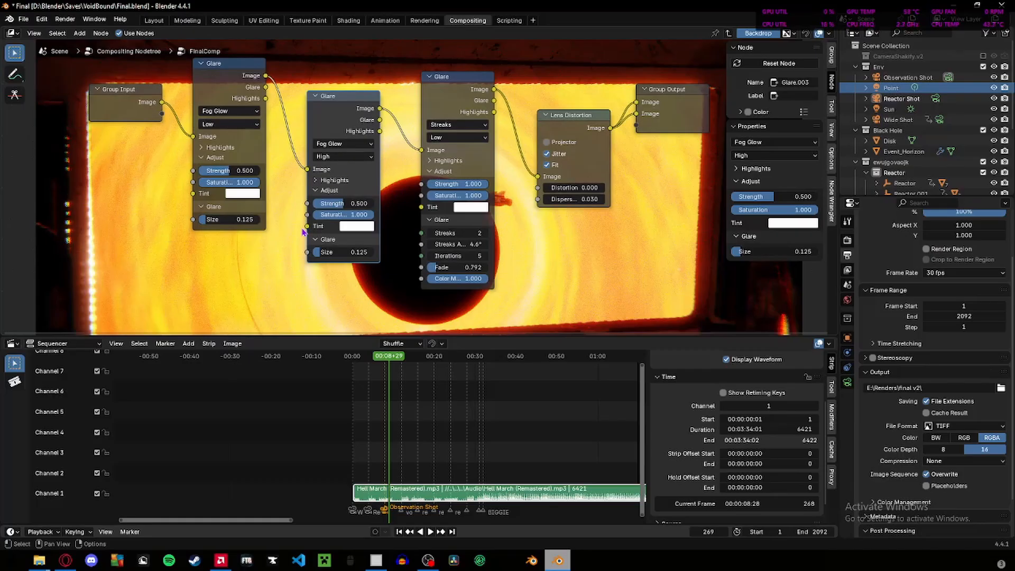
middle_drag(266, 271, 317, 265)
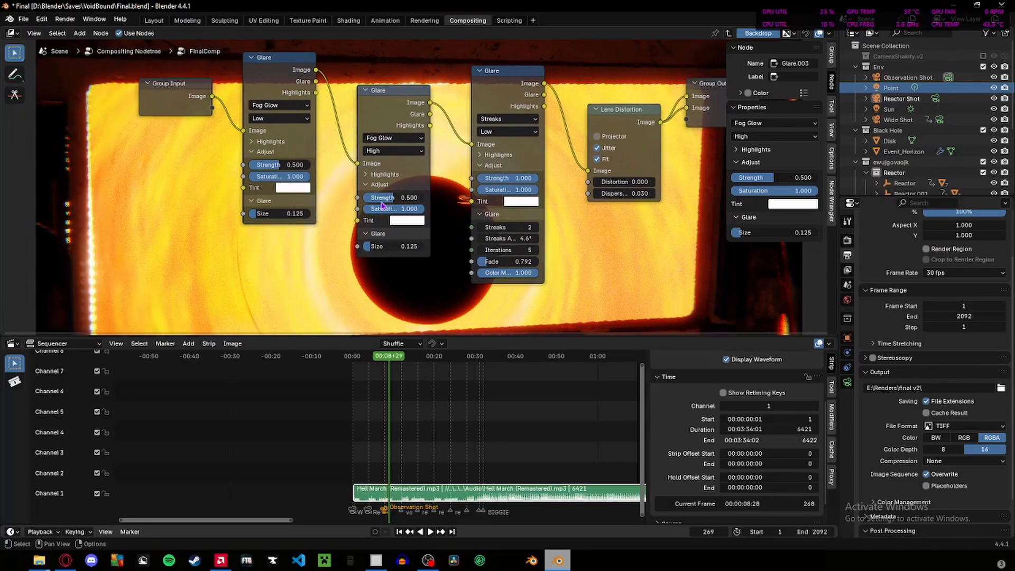
drag(372, 197, 423, 197)
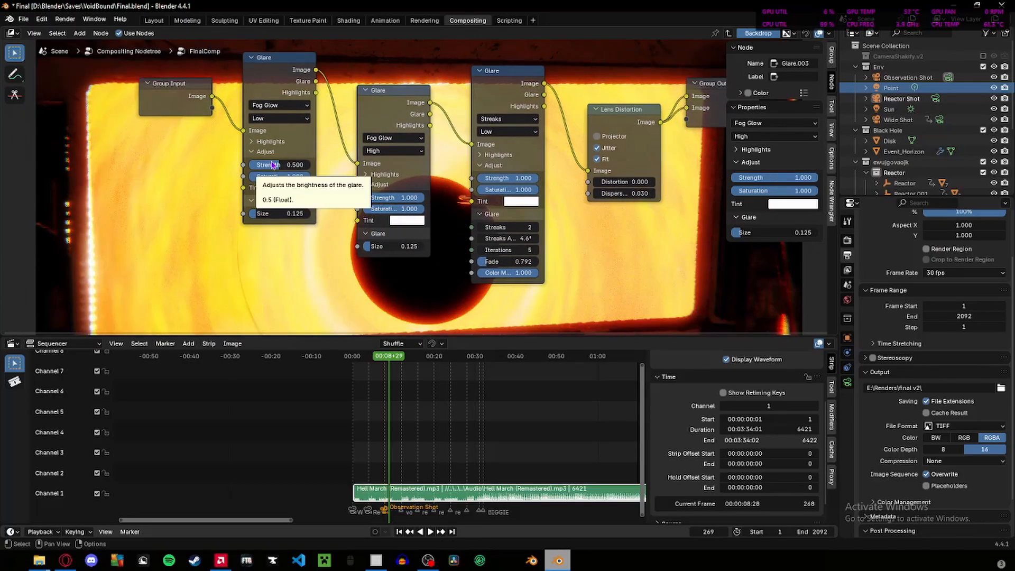
middle_drag(311, 260, 214, 148)
- Lower the second Fog Glow Strength to 0, then 0.36, and finally 0.25
click(279, 80)
text(va)
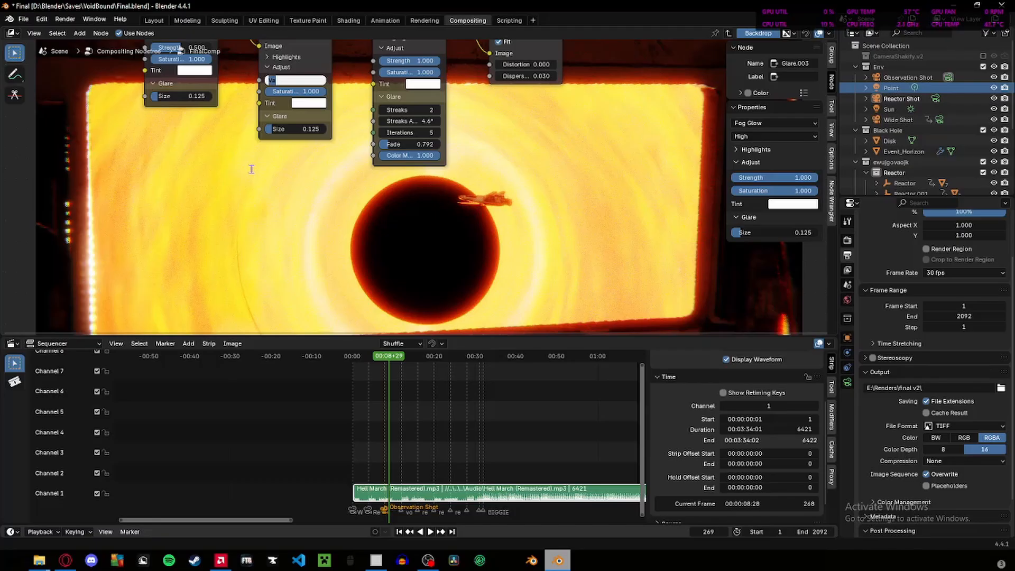
key(Return)
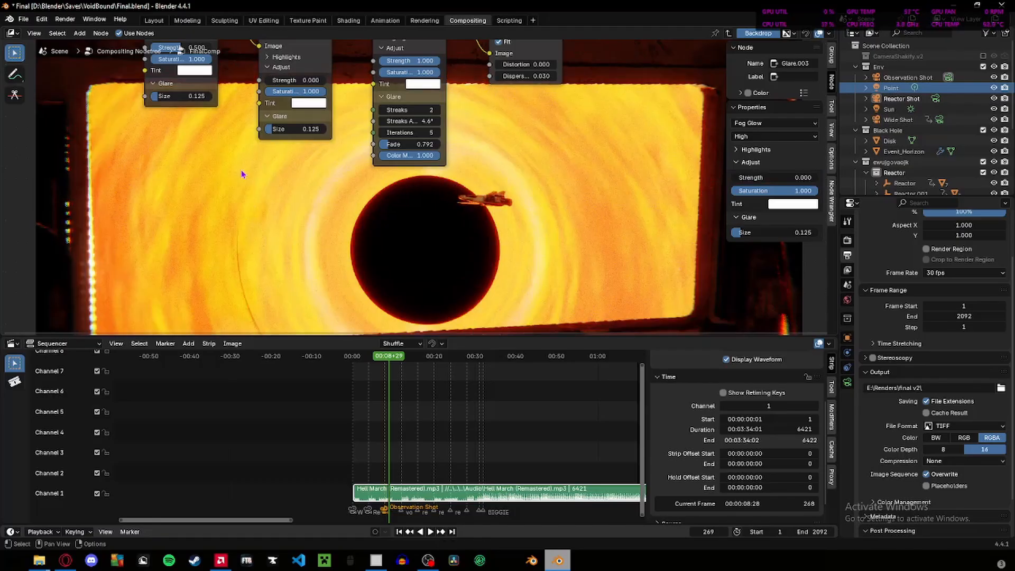
middle_drag(241, 170, 257, 83)
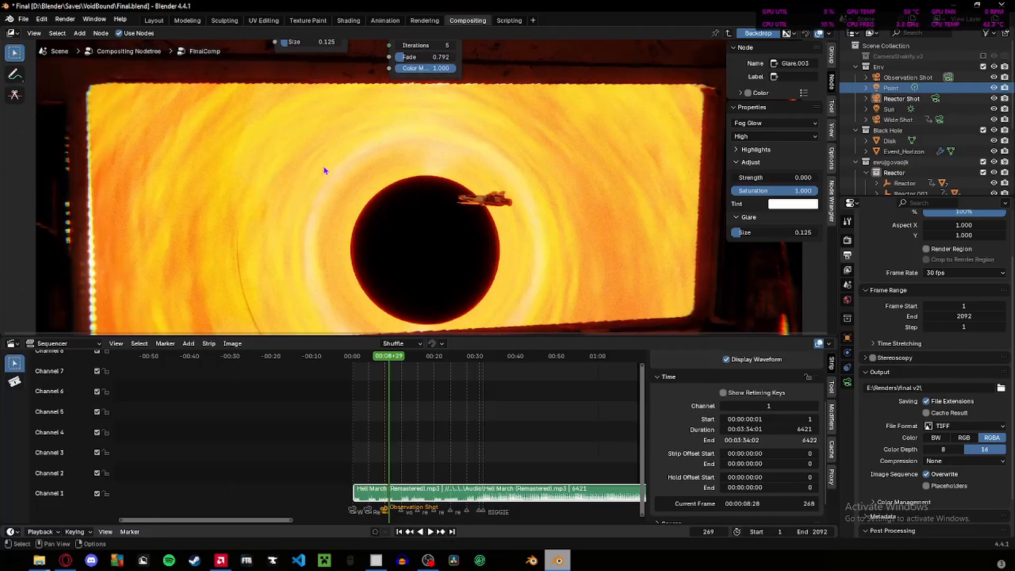
mouse_move(317, 121)
middle_down()
mouse_move(274, 129)
mouse_move(278, 150)
mouse_move(338, 211)
mouse_move(365, 261)
middle_up()
click(363, 118)
text(0.36)
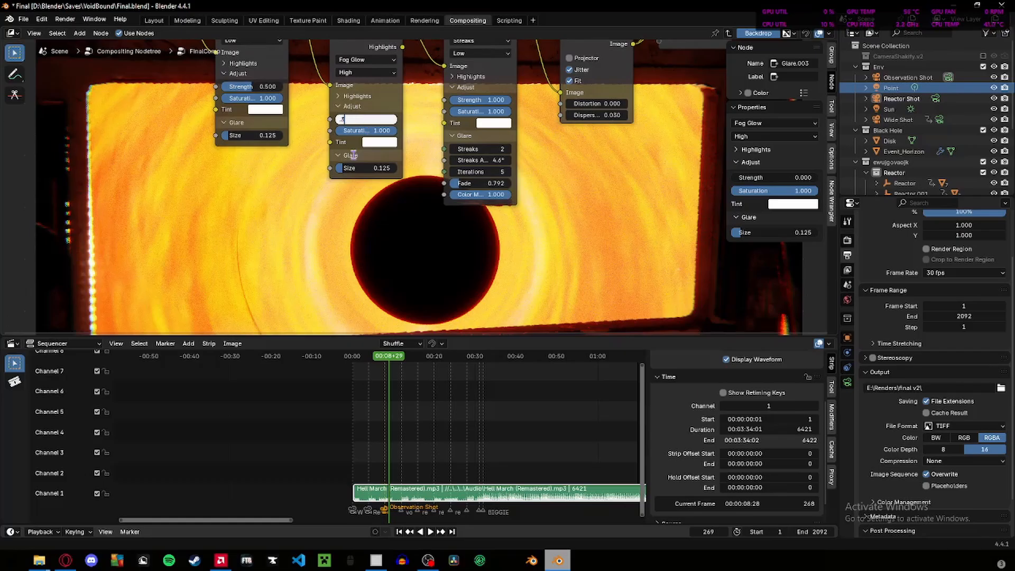
key(Return)
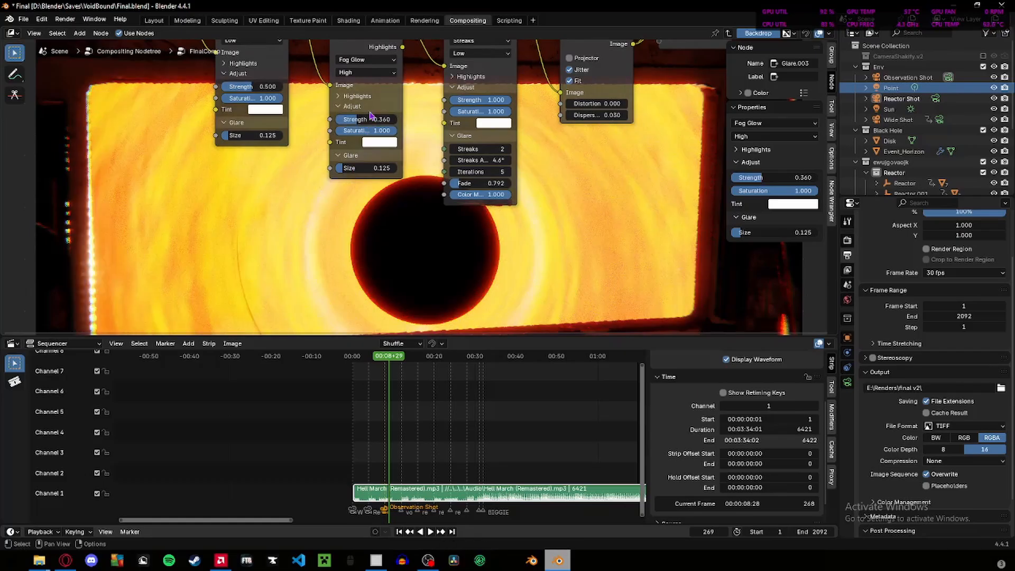
click(365, 119)
text(0.25)
key(Return)
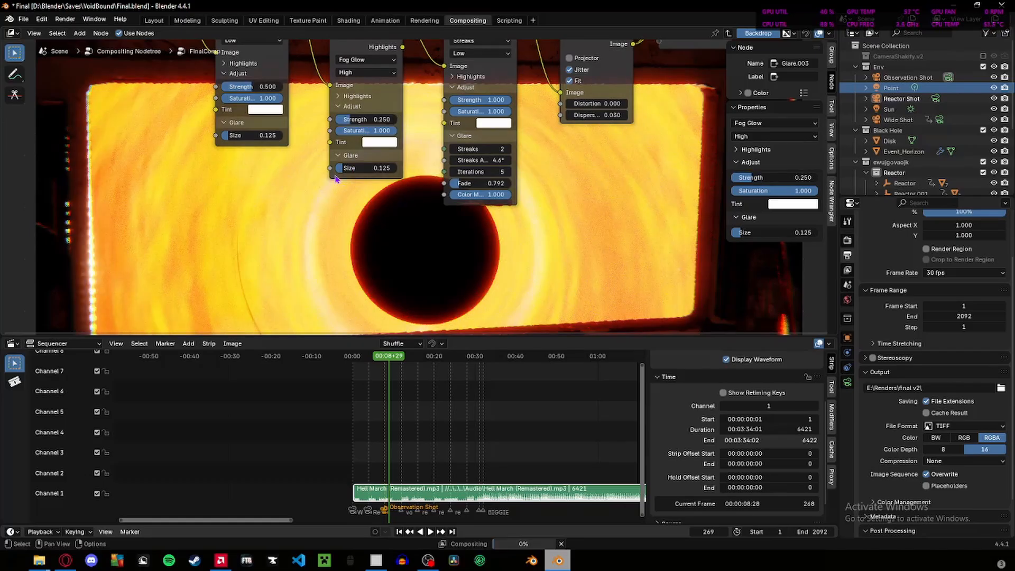
- Set the first Fog Glow Strength to 0.75, then drag it up to 1.000
middle_drag(328, 231, 383, 148)
middle_drag(384, 184, 365, 272)
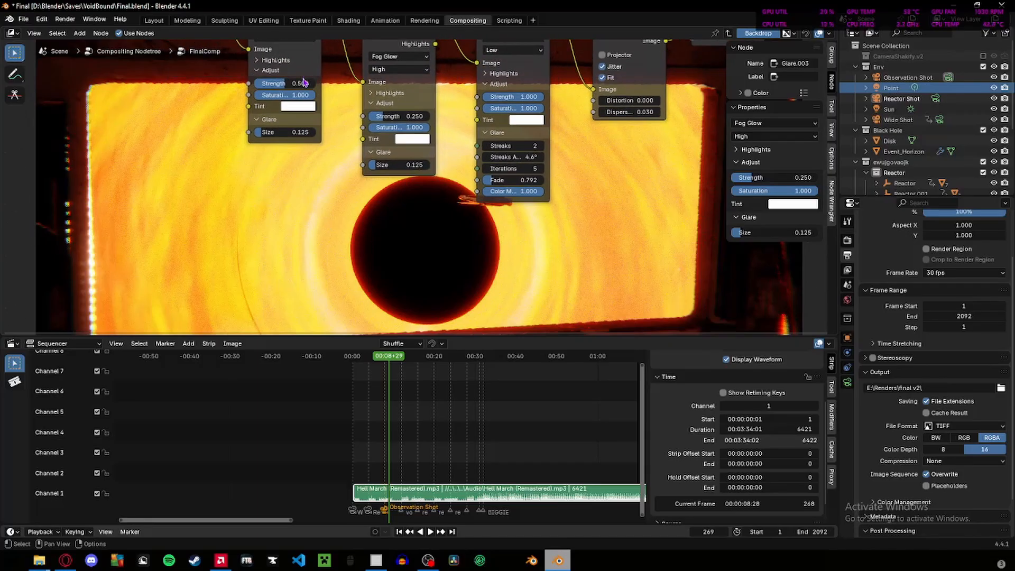
click(296, 83)
text(.75)
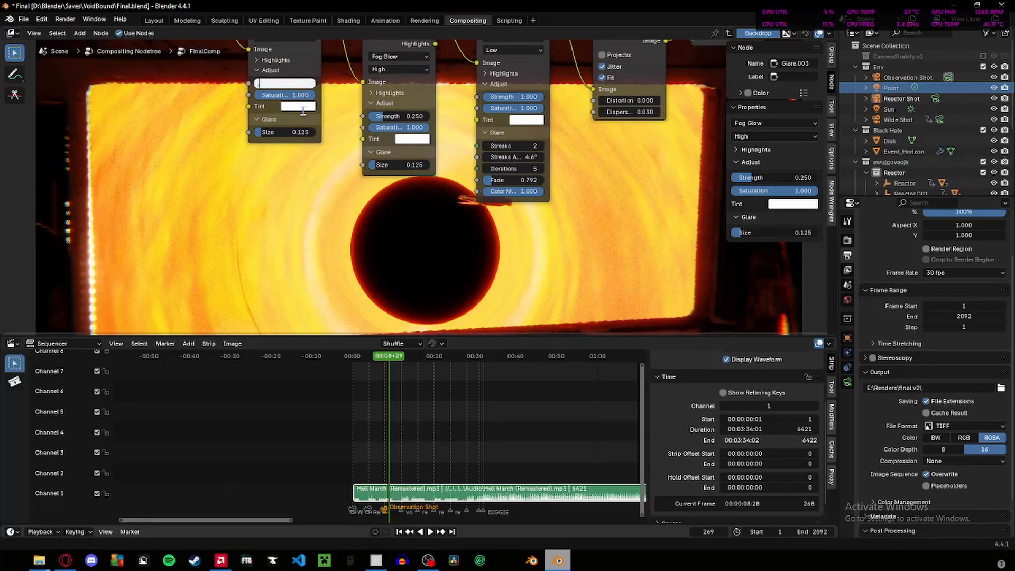
key(Return)
middle_drag(328, 191, 303, 116)
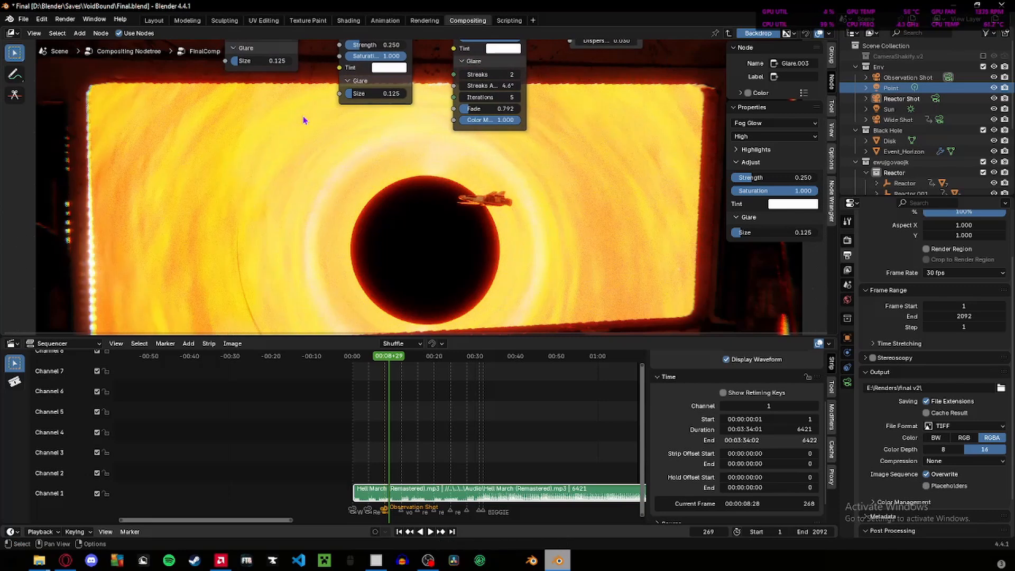
middle_drag(299, 162, 338, 227)
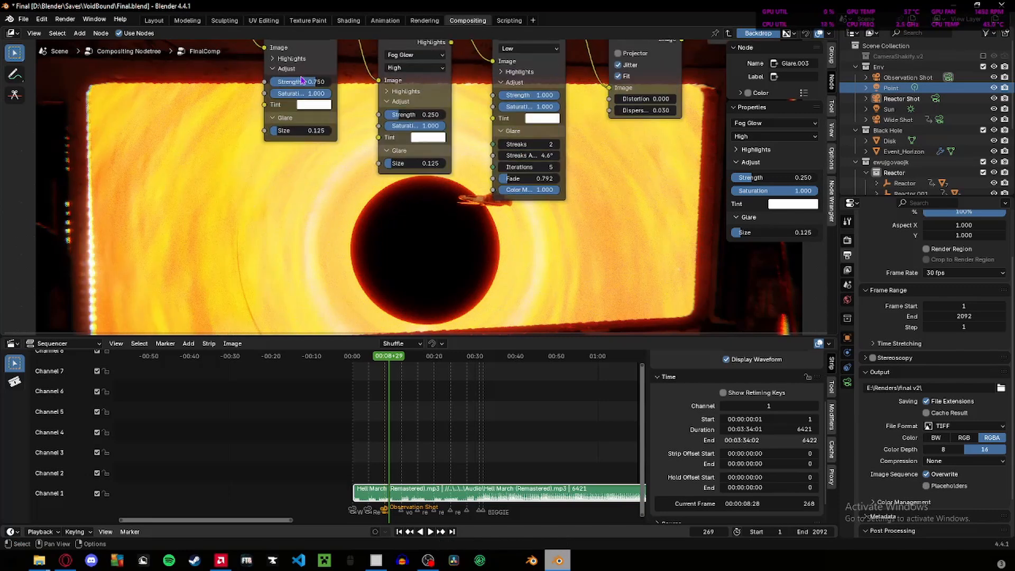
drag(298, 83, 318, 170)
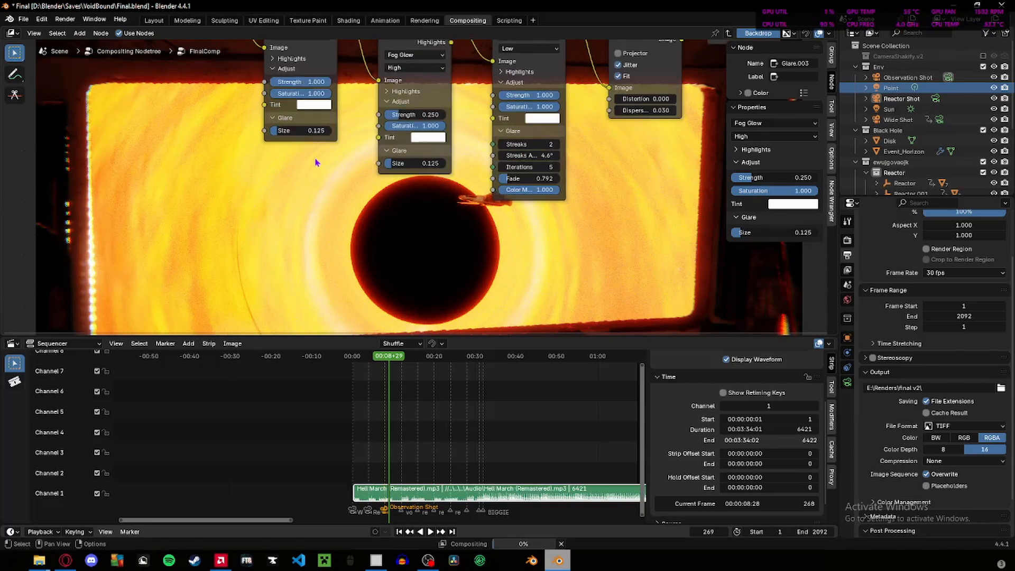
middle_drag(315, 161, 326, 215)
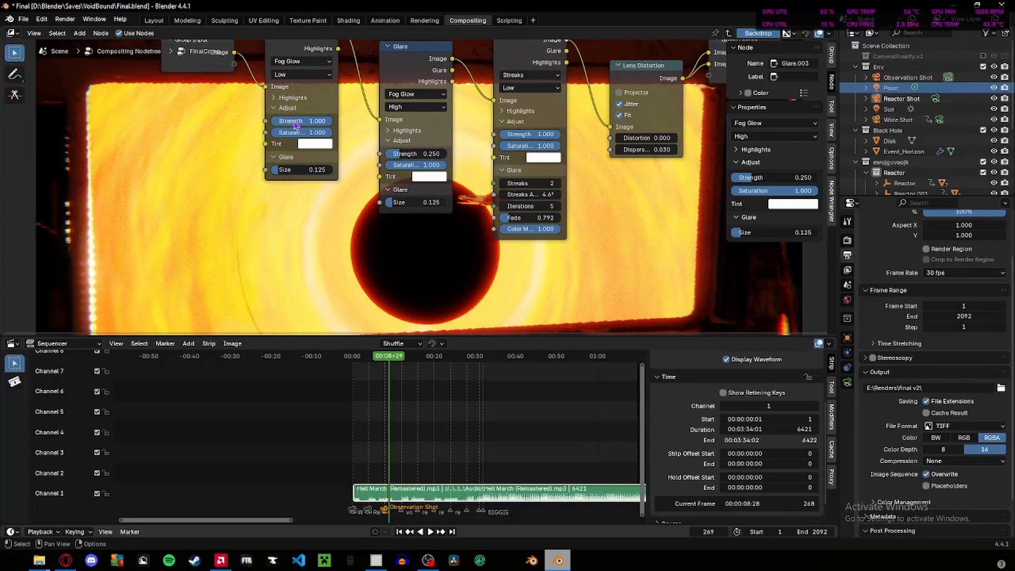
click(285, 99)
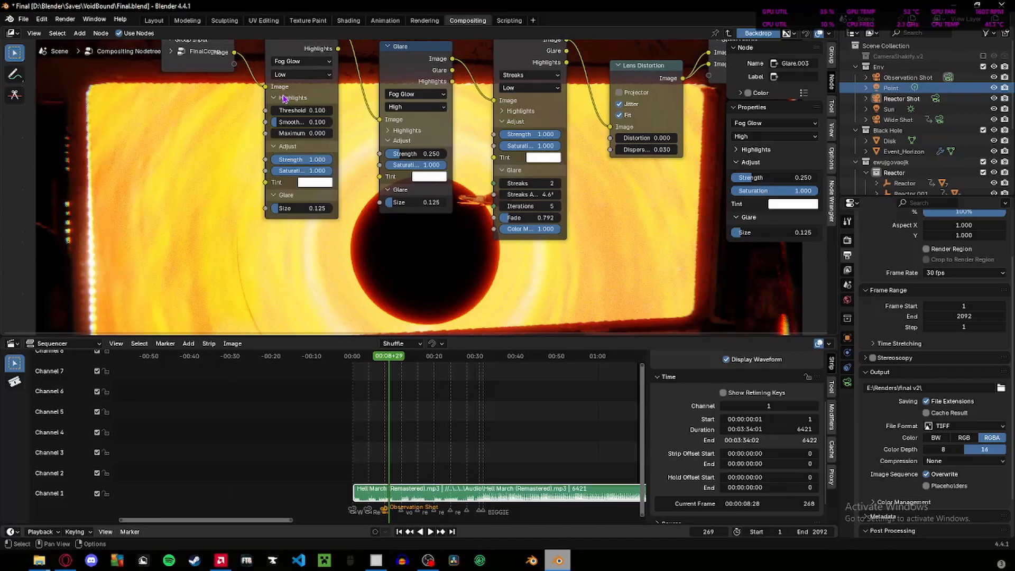
click(284, 99)
middle_drag(361, 223, 324, 138)
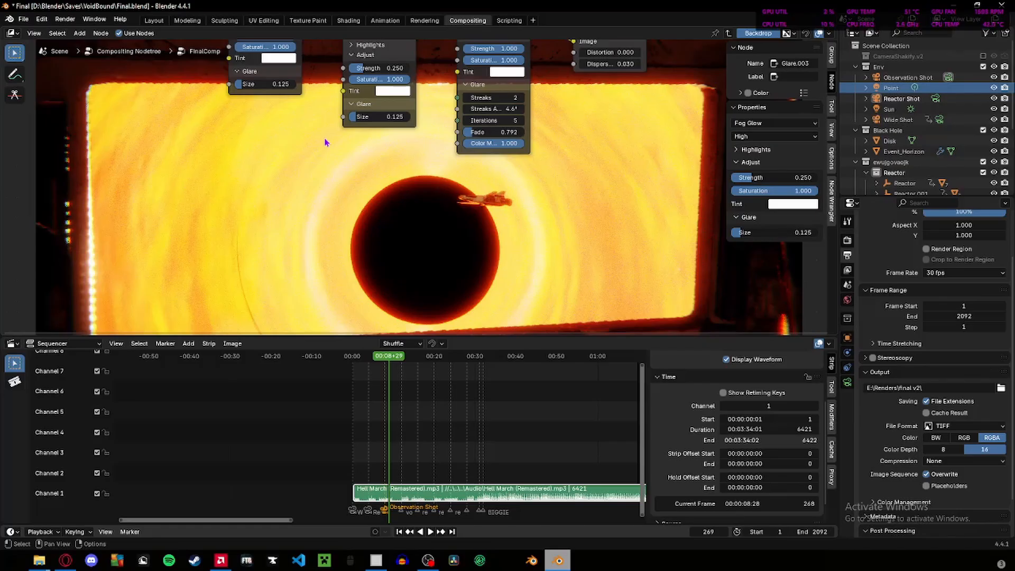
middle_drag(331, 195, 358, 120)
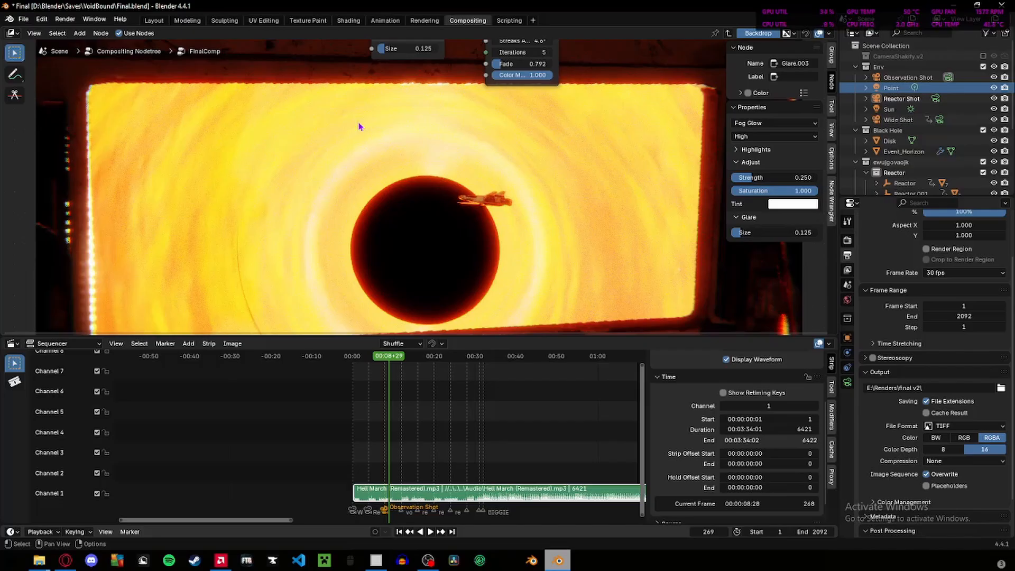
middle_drag(359, 123, 427, 300)
mouse_move(406, 252)
middle_down()
mouse_move(371, 258)
mouse_move(356, 230)
mouse_move(317, 228)
mouse_move(365, 262)
mouse_move(331, 267)
middle_up()
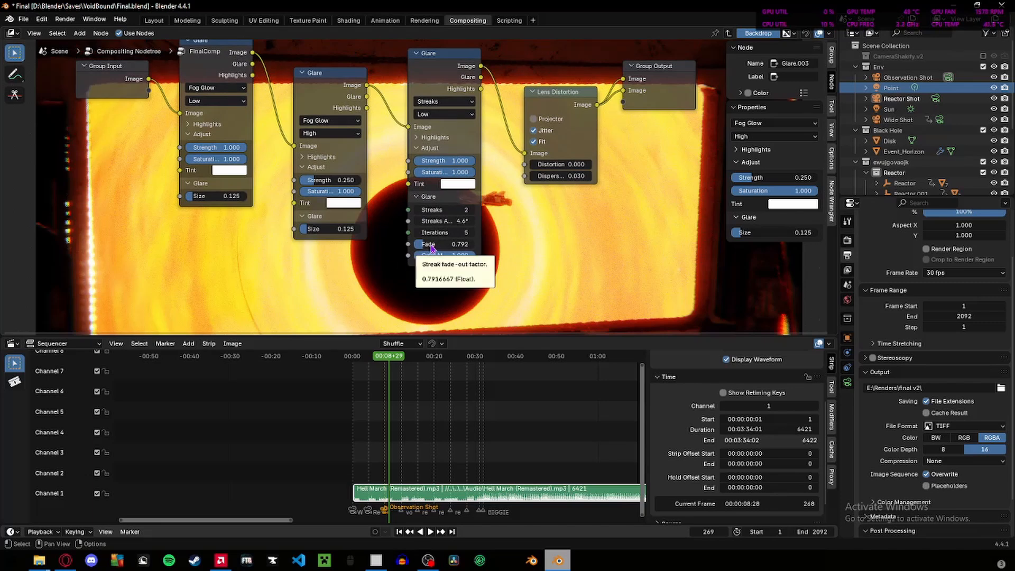
drag(432, 248, 475, 246)
middle_drag(558, 258, 476, 159)
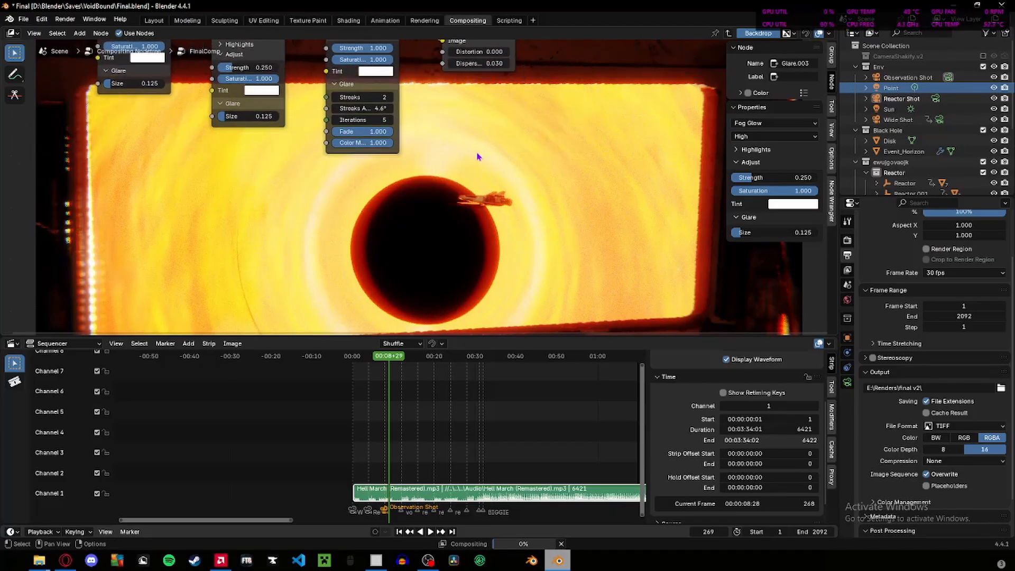
middle_drag(469, 213, 472, 251)
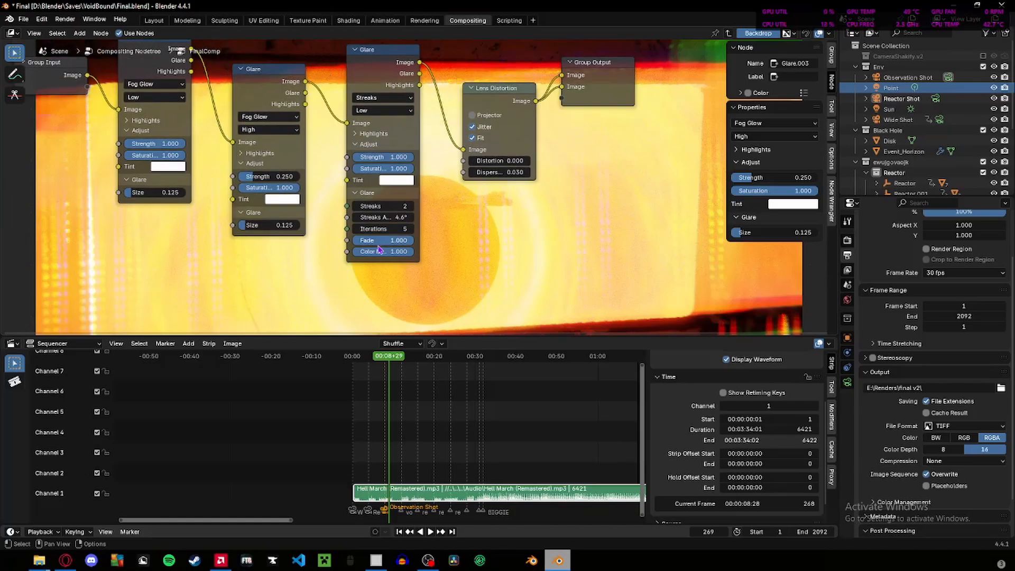
key(ctrl+z)
key(ctrl+z)
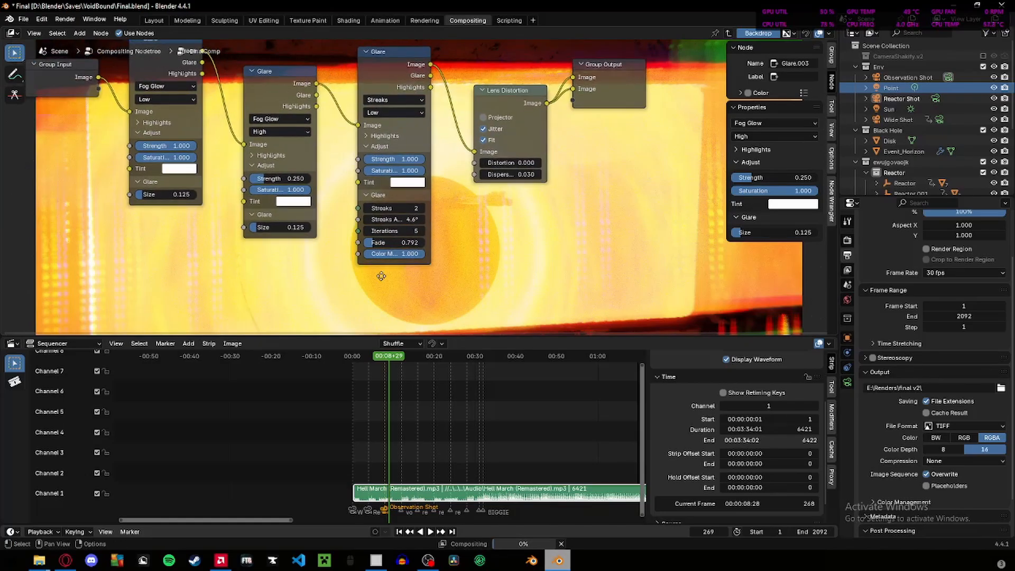
scroll(380, 278, up, 2)
middle_drag(408, 285, 437, 265)
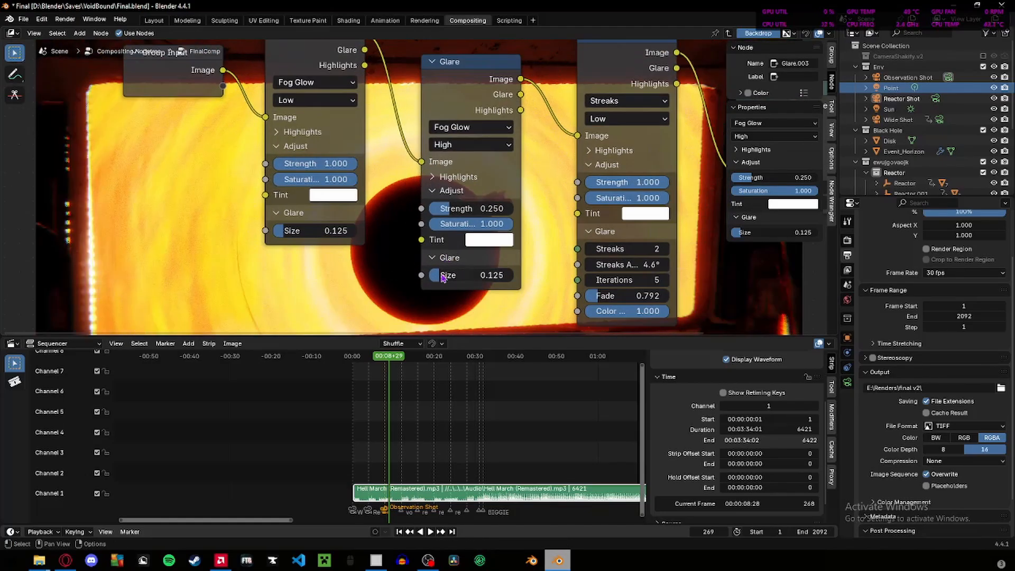
middle_drag(444, 278, 301, 96)
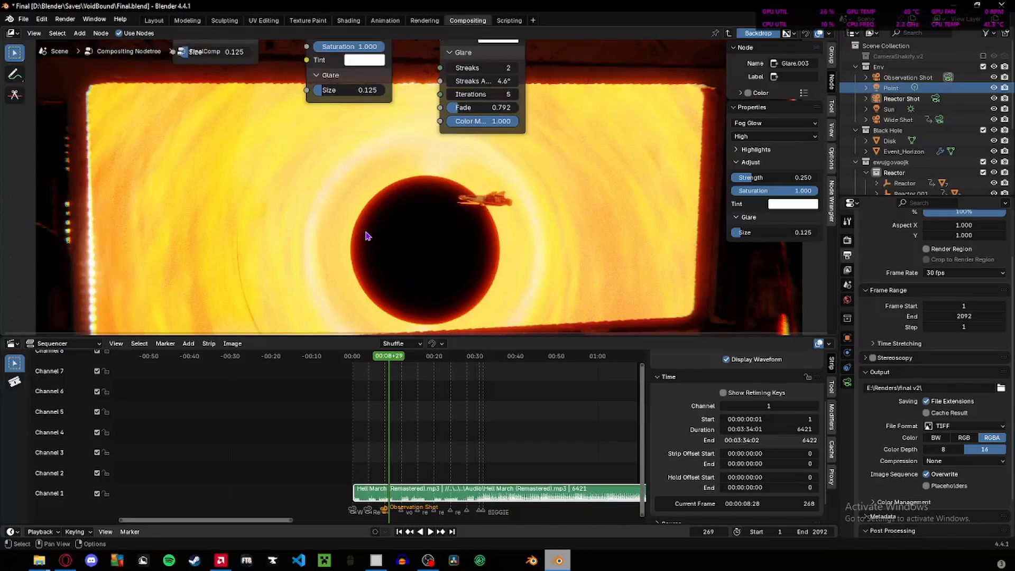
scroll(368, 228, down, 1)
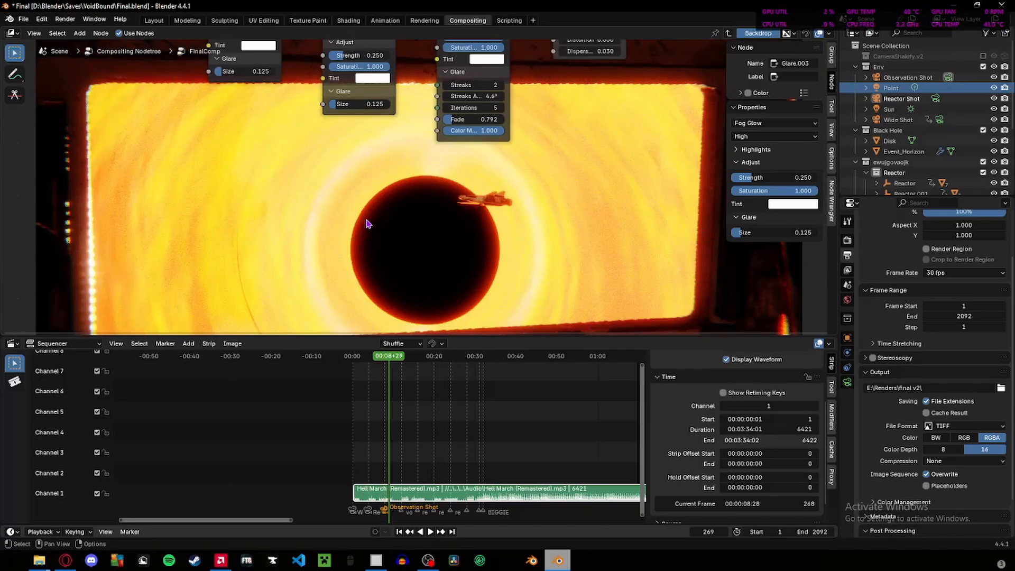
- In Layout, tilt the Observation Shot camera 2.46° about its local Y axis and save the file
click(154, 20)
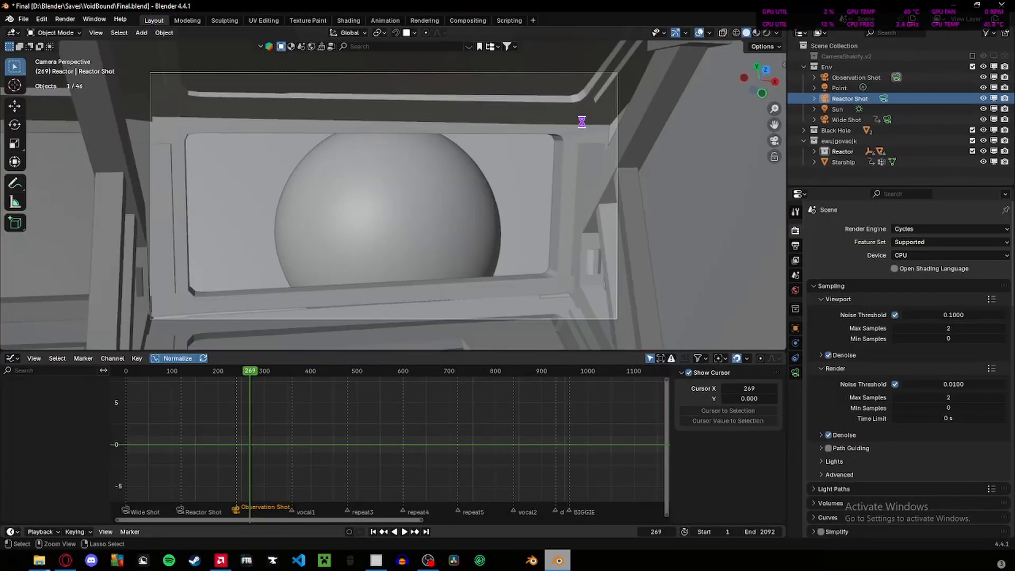
key(ctrl+s)
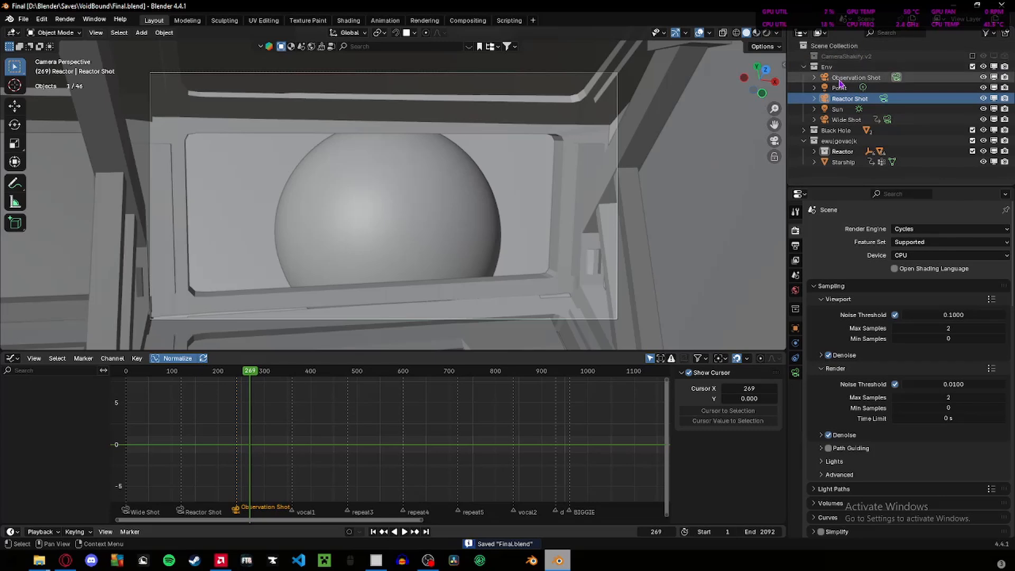
click(856, 77)
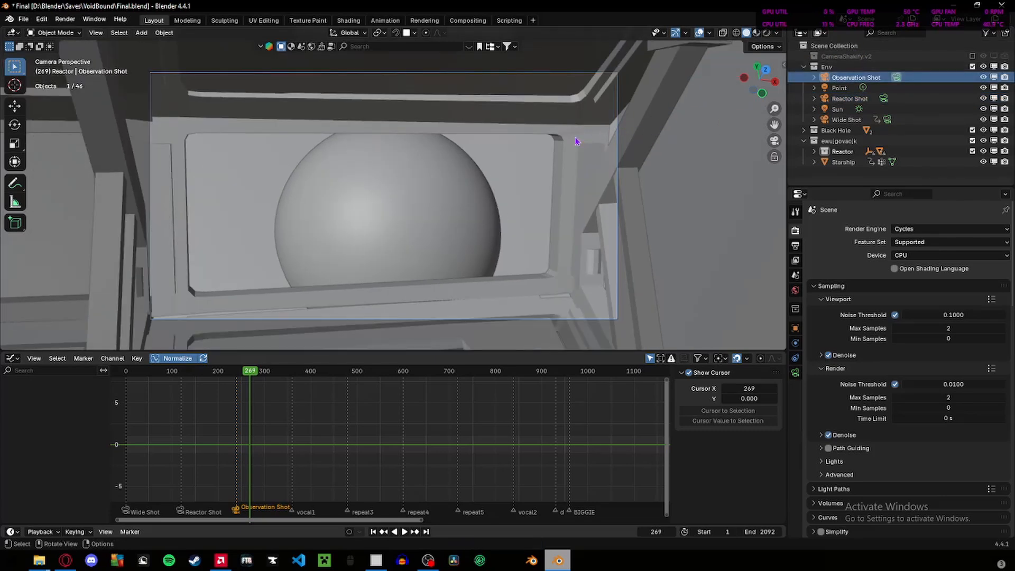
key(r)
key(z)
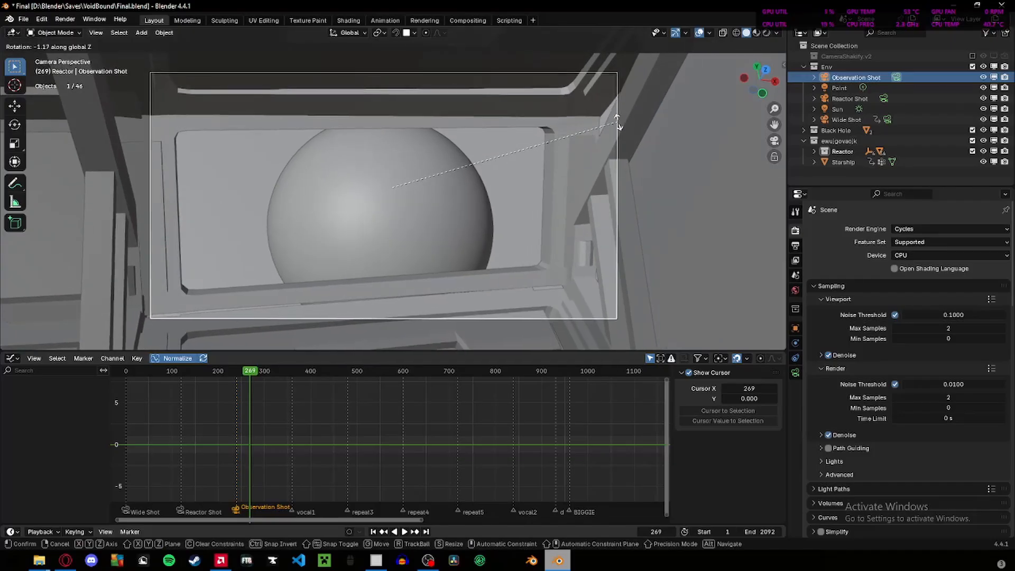
key(y)
key(y)
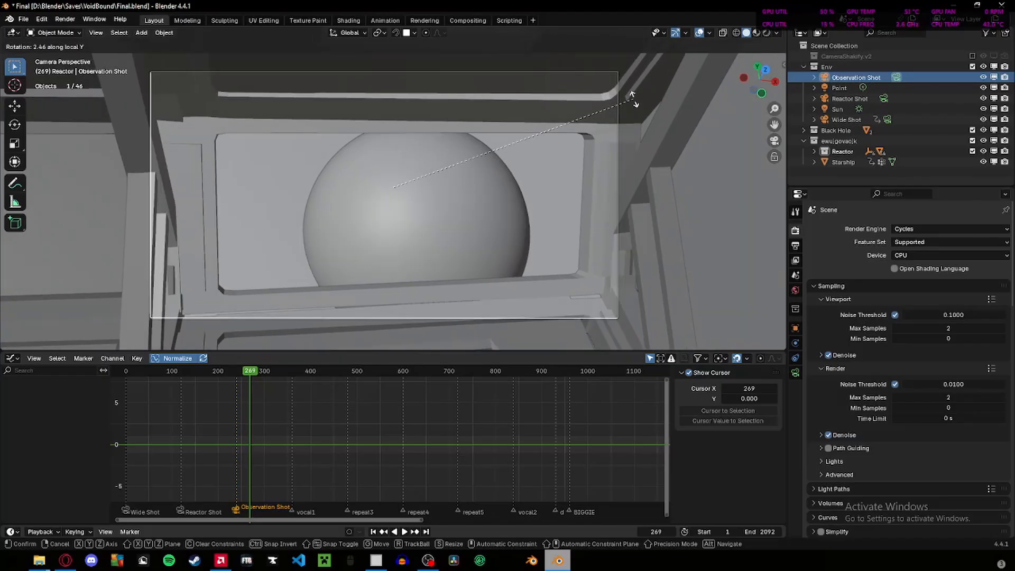
click(633, 100)
key(ctrl+s)
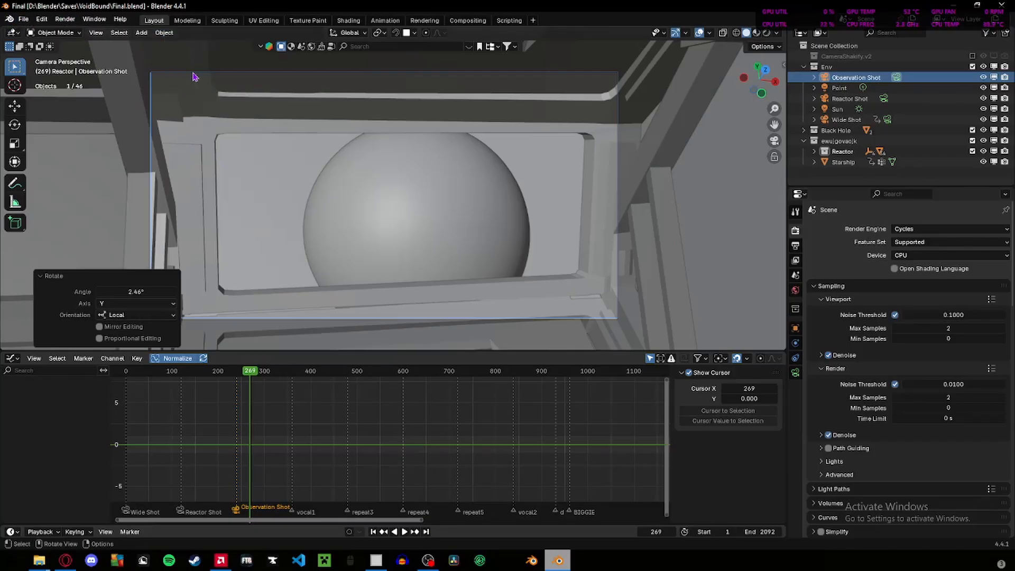
- Close Blender, the process limiter, browser and Downloads folder, then maximize OBS Studio
click(997, 5)
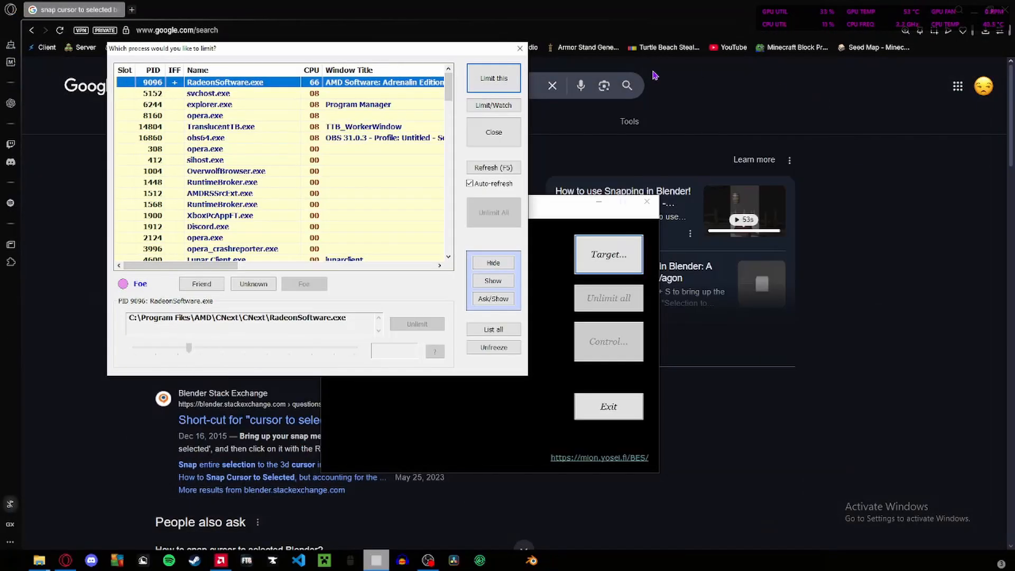
click(520, 48)
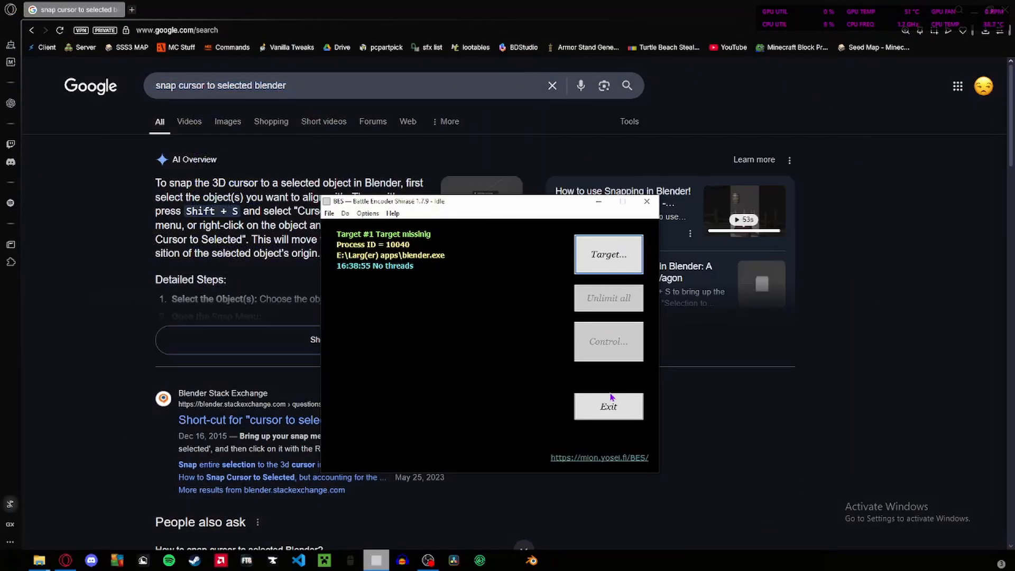
click(610, 397)
click(118, 10)
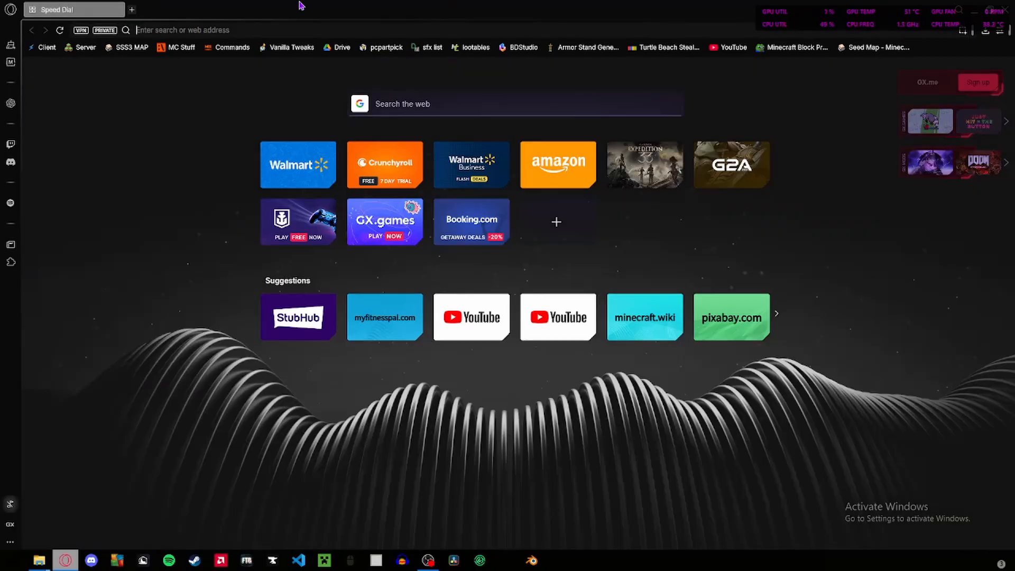
click(1007, 6)
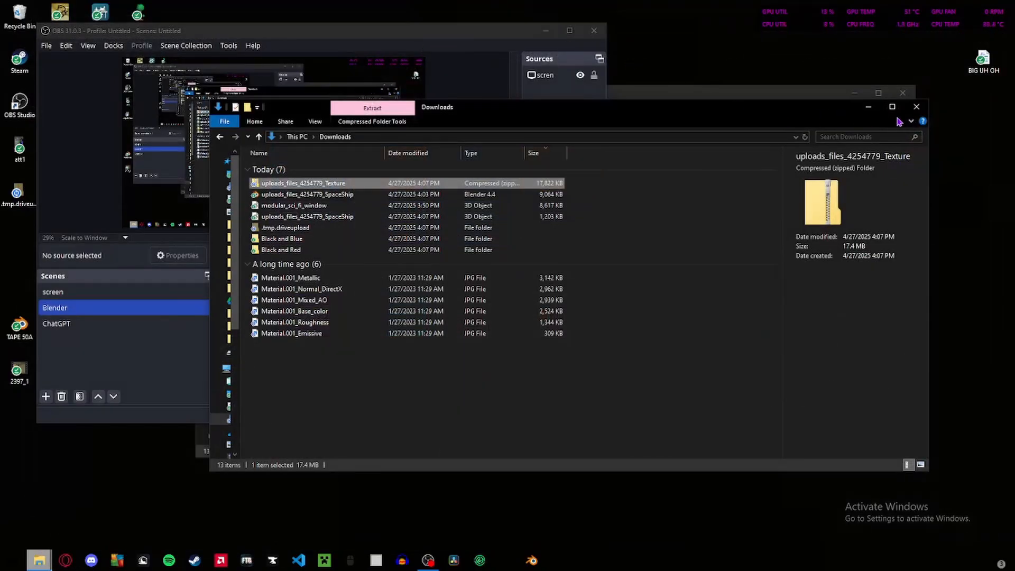
click(916, 106)
click(571, 30)
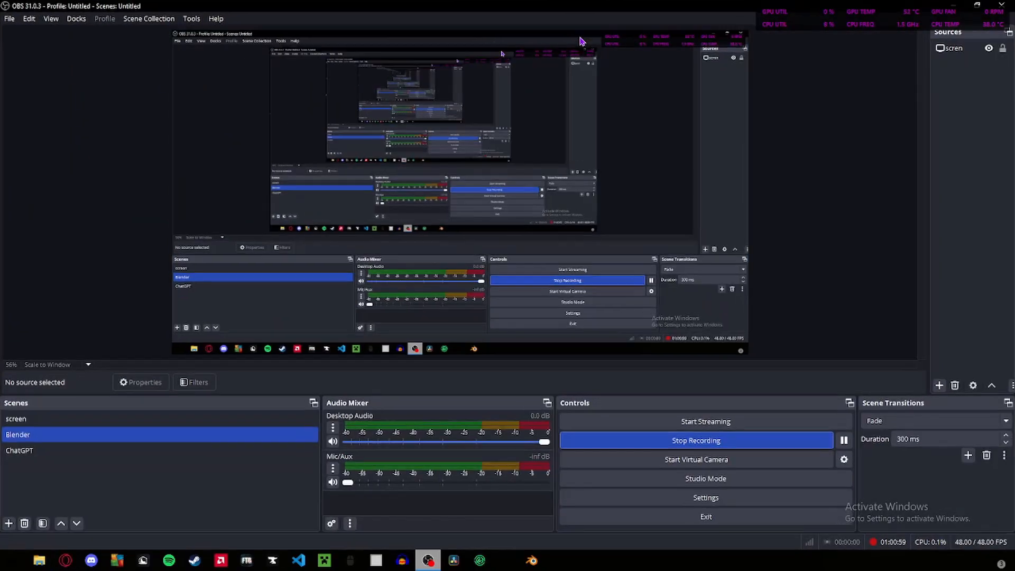